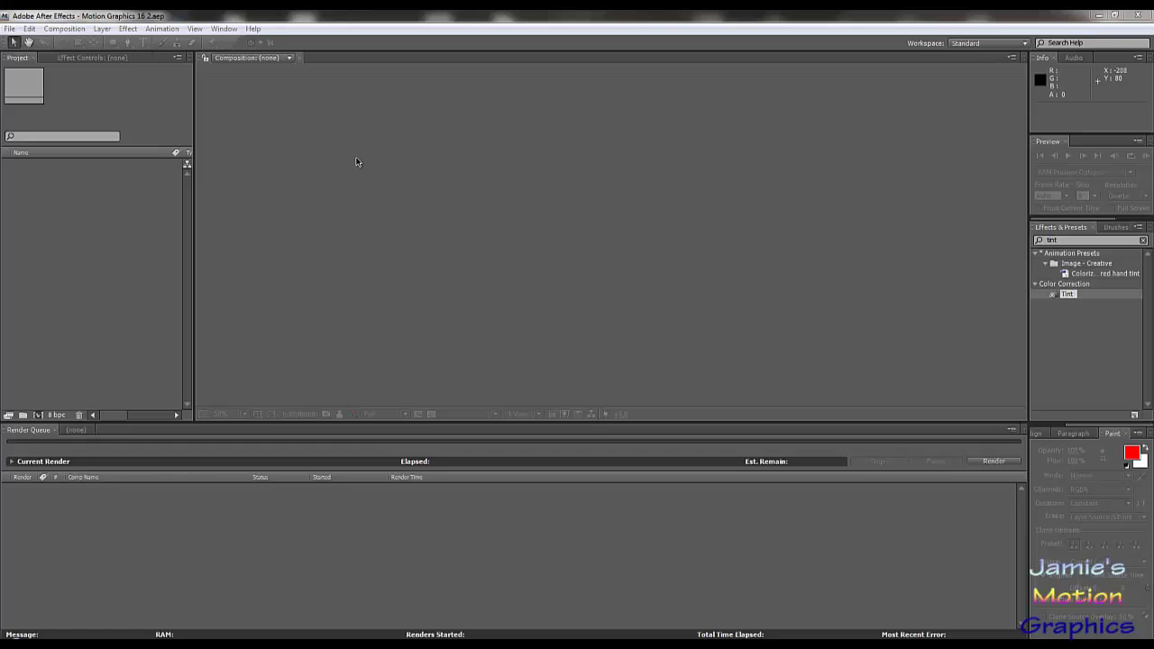
Create a new composition with a width of 720 px and a duration of 12 seconds.
click(63, 28)
click(81, 42)
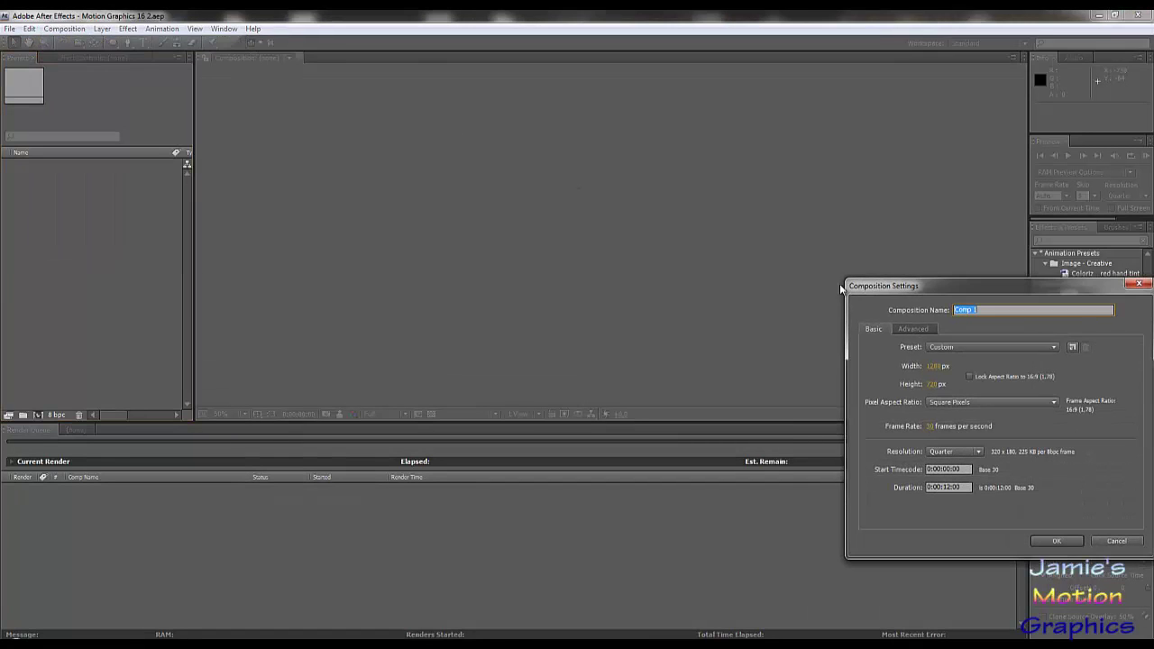
click(934, 364)
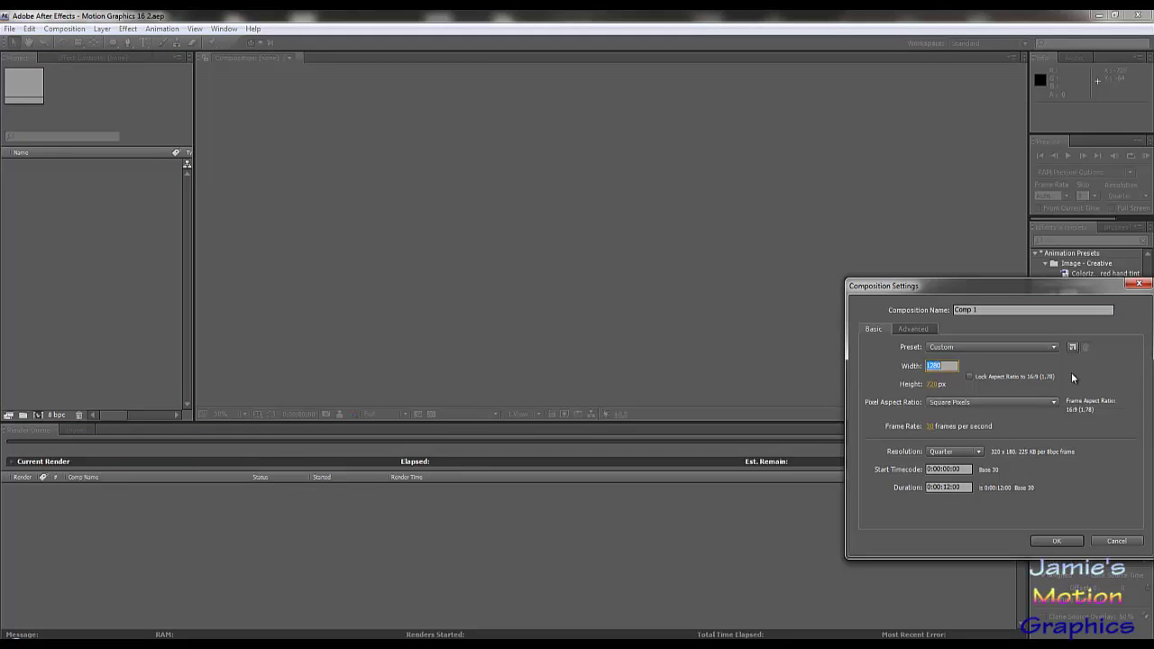
text(720)
key(Return)
click(947, 486)
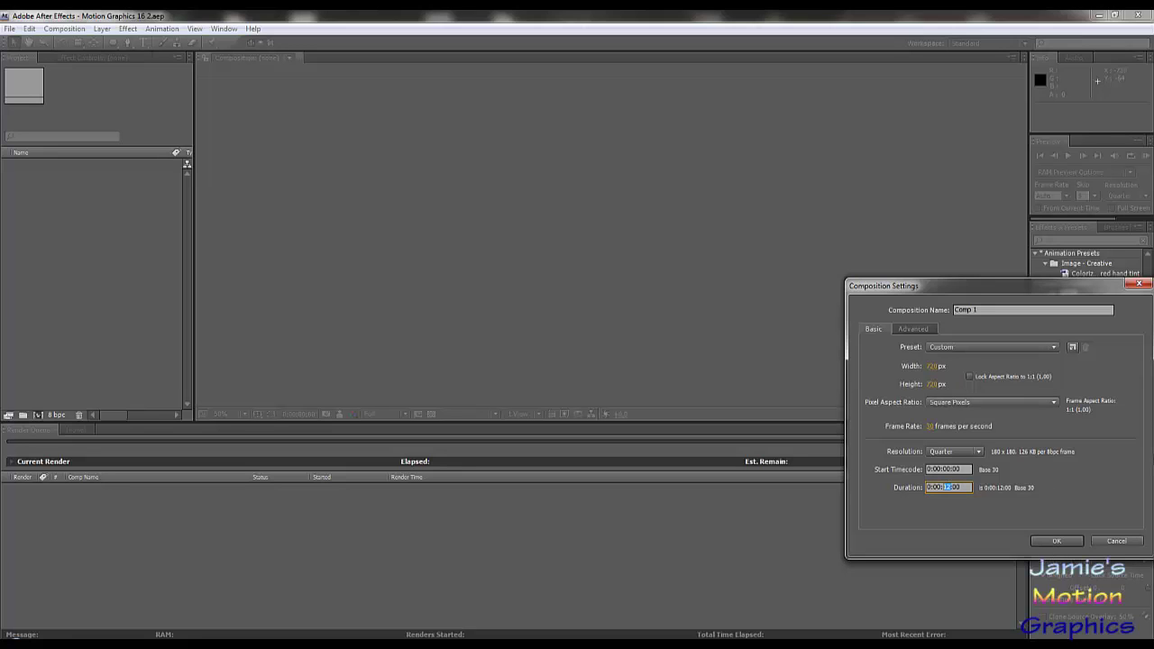
key(Return)
click(1055, 542)
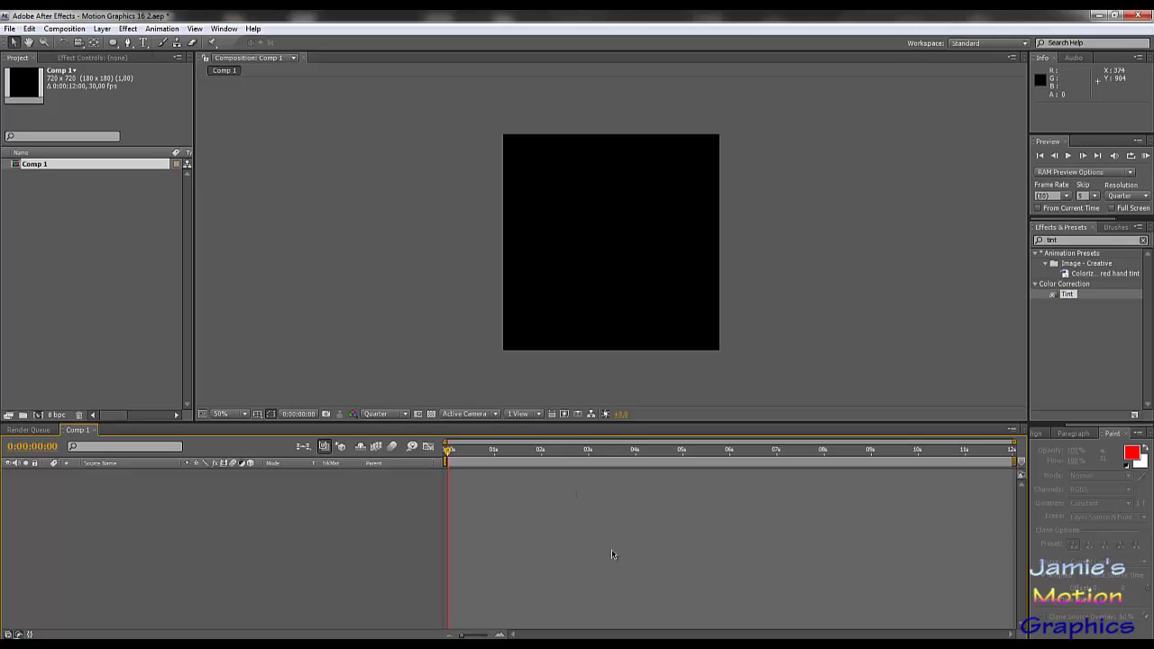
Add a black solid layer to the composition and duplicate it.
click(101, 30)
mouse_move(116, 42)
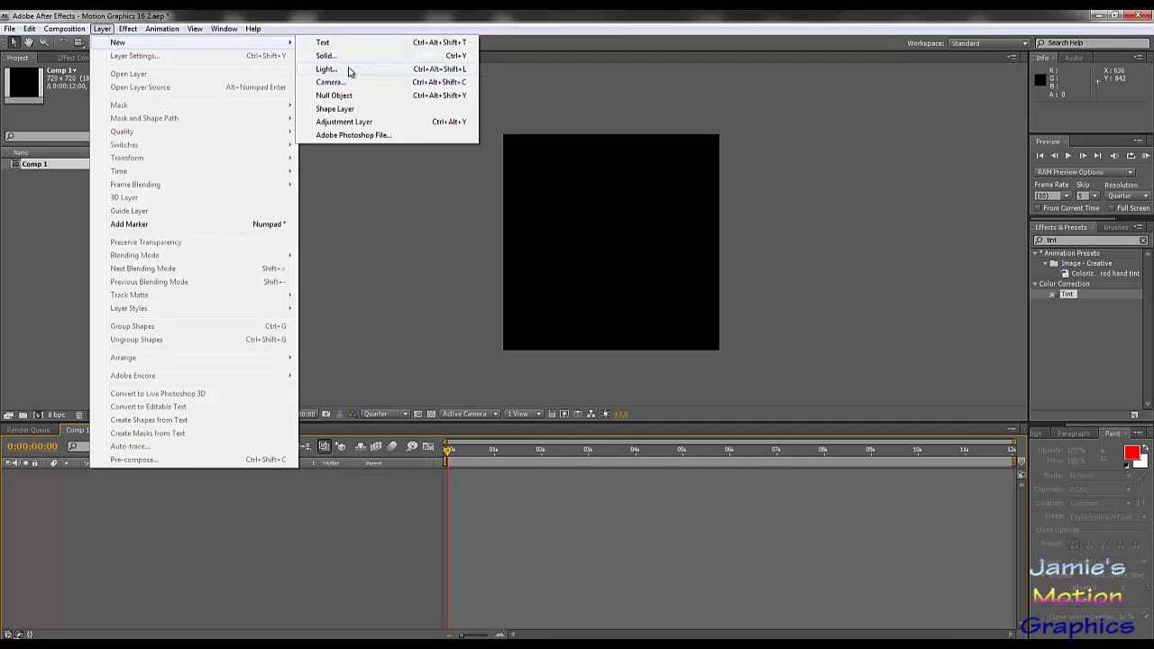
click(342, 55)
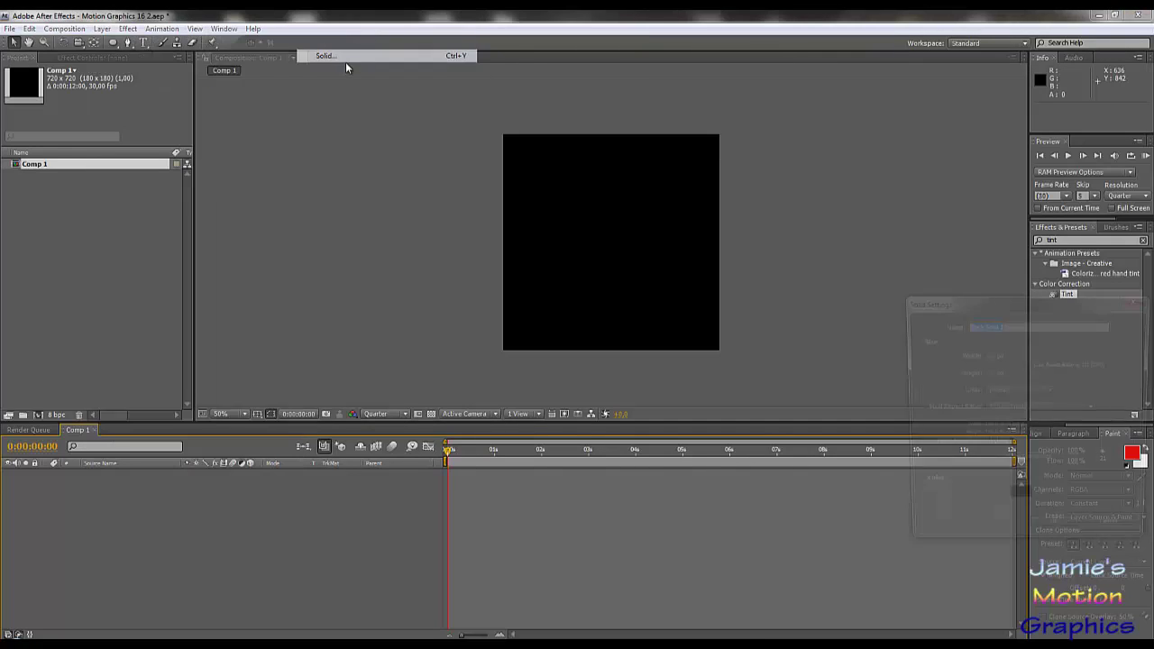
click(1056, 534)
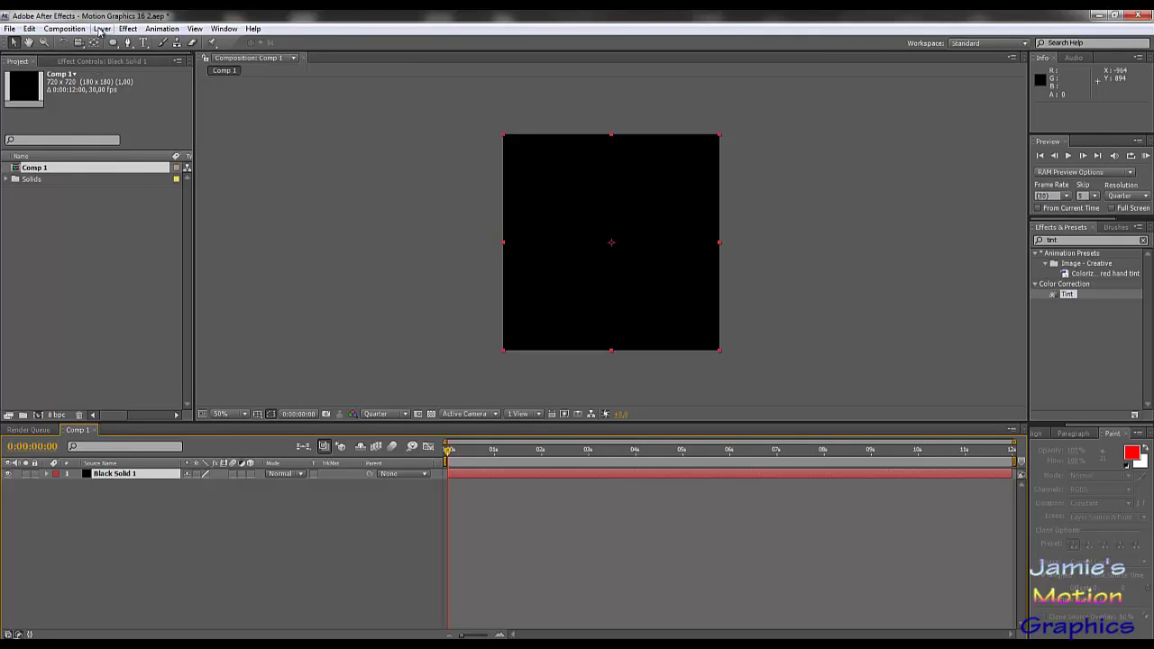
key(ctrl+d)
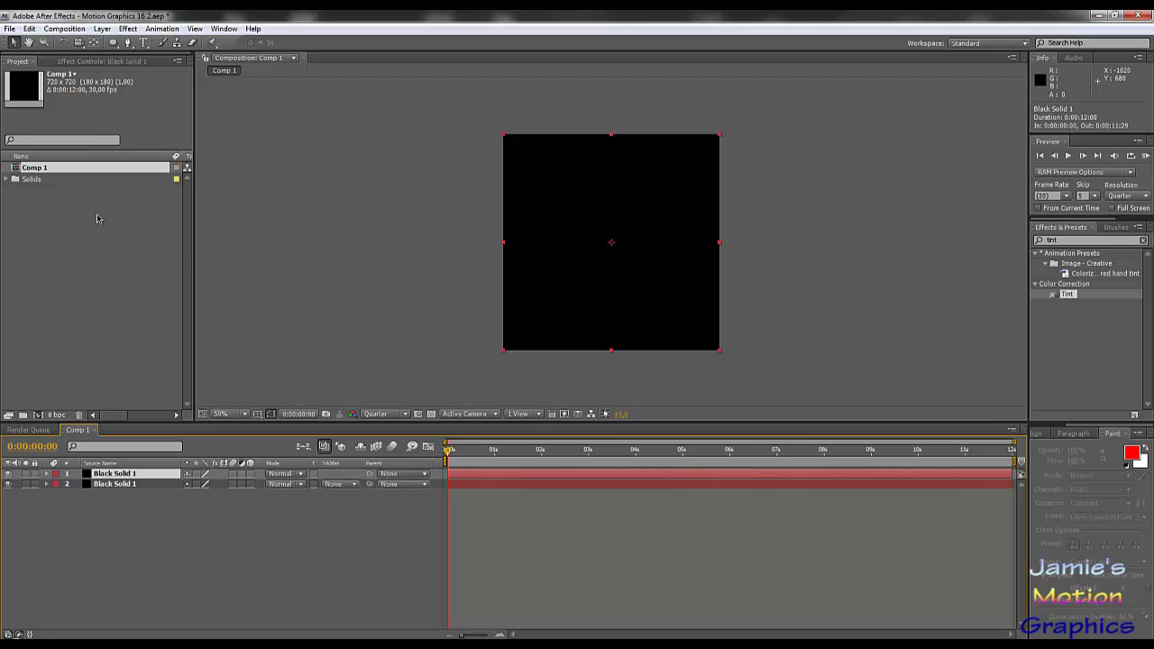
Rename the lower black solid layer as Background.
click(105, 486)
right_click(105, 491)
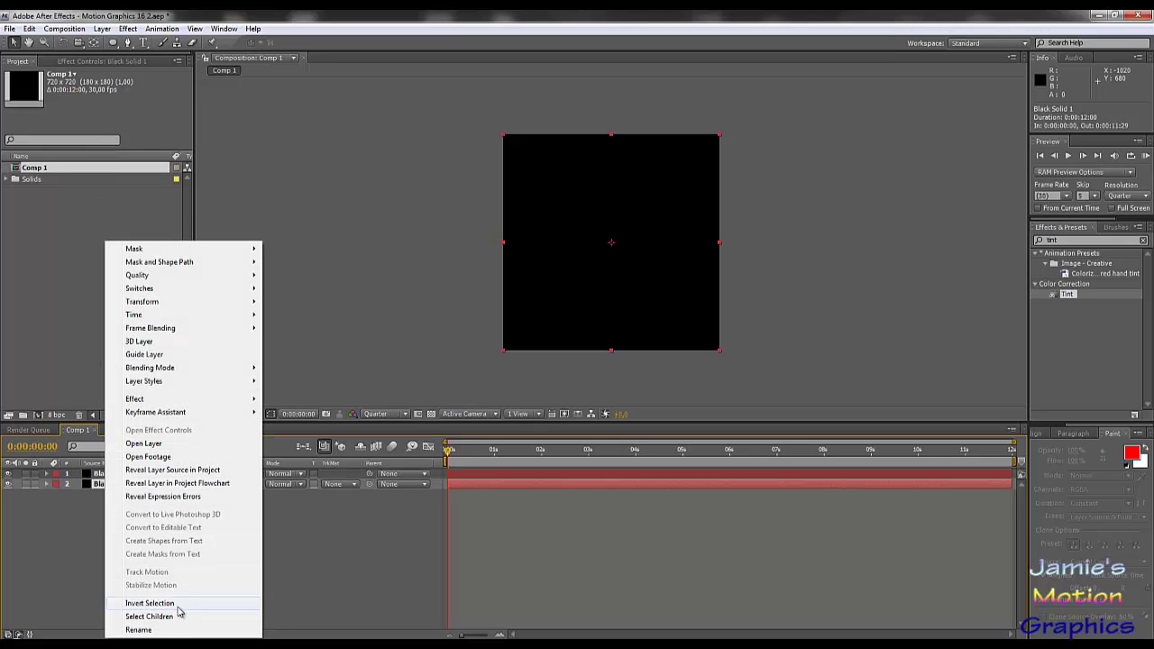
click(139, 629)
text(Backgrou)
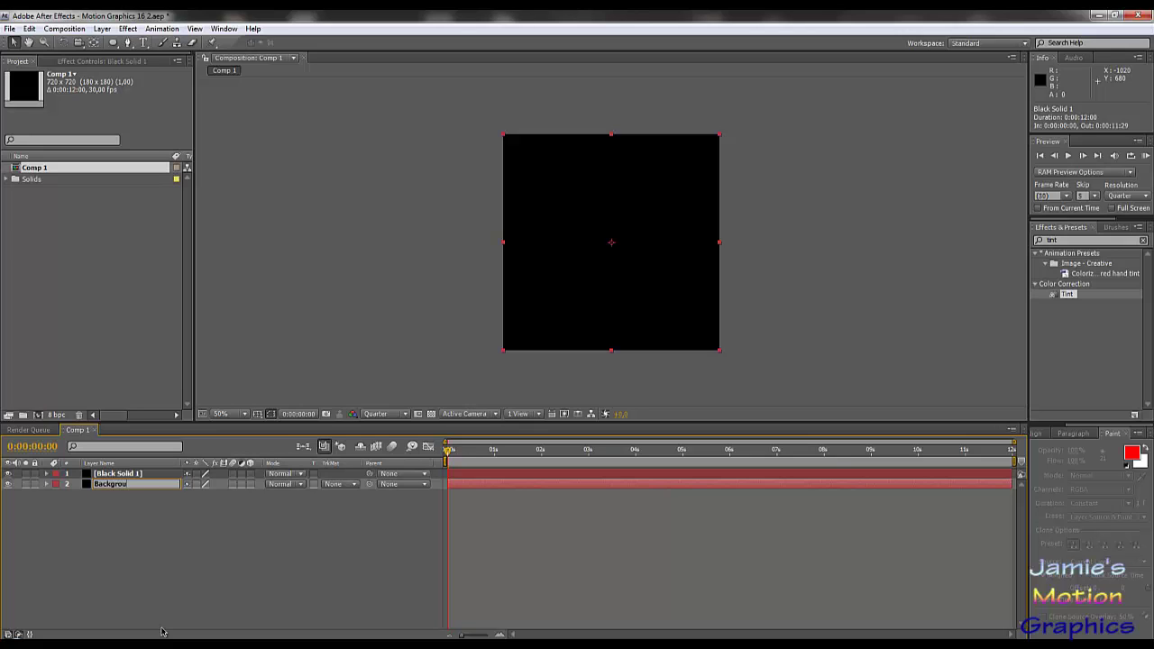
text(nd)
key(Return)
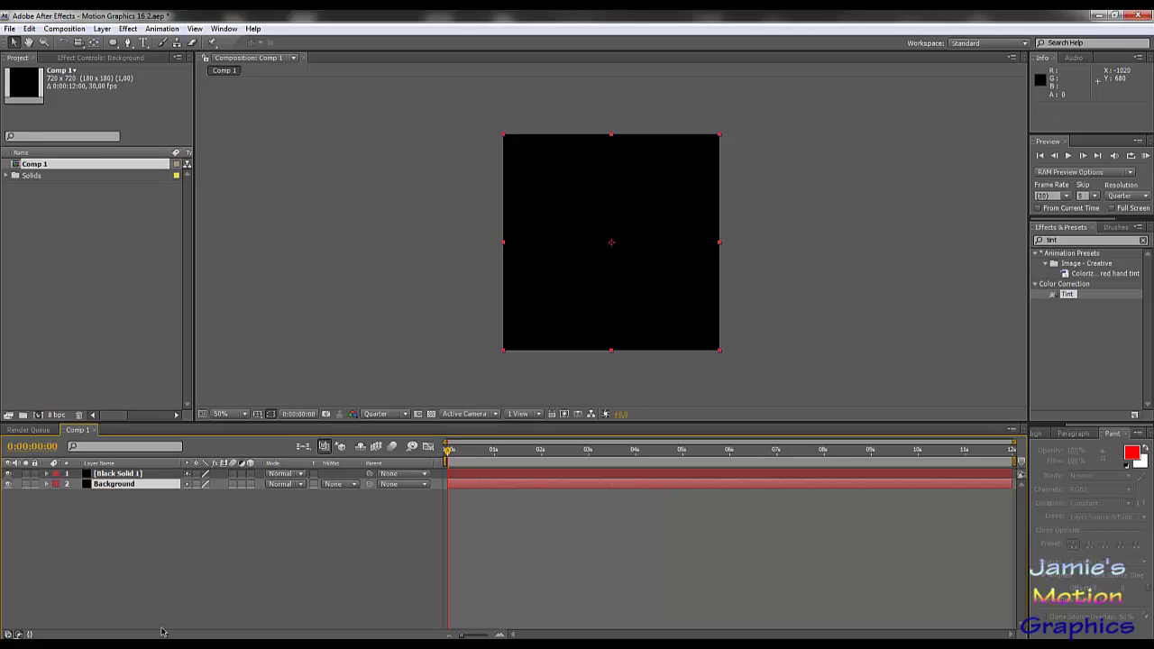
Find the Vegas effect and apply it to the upper black solid layer.
click(123, 474)
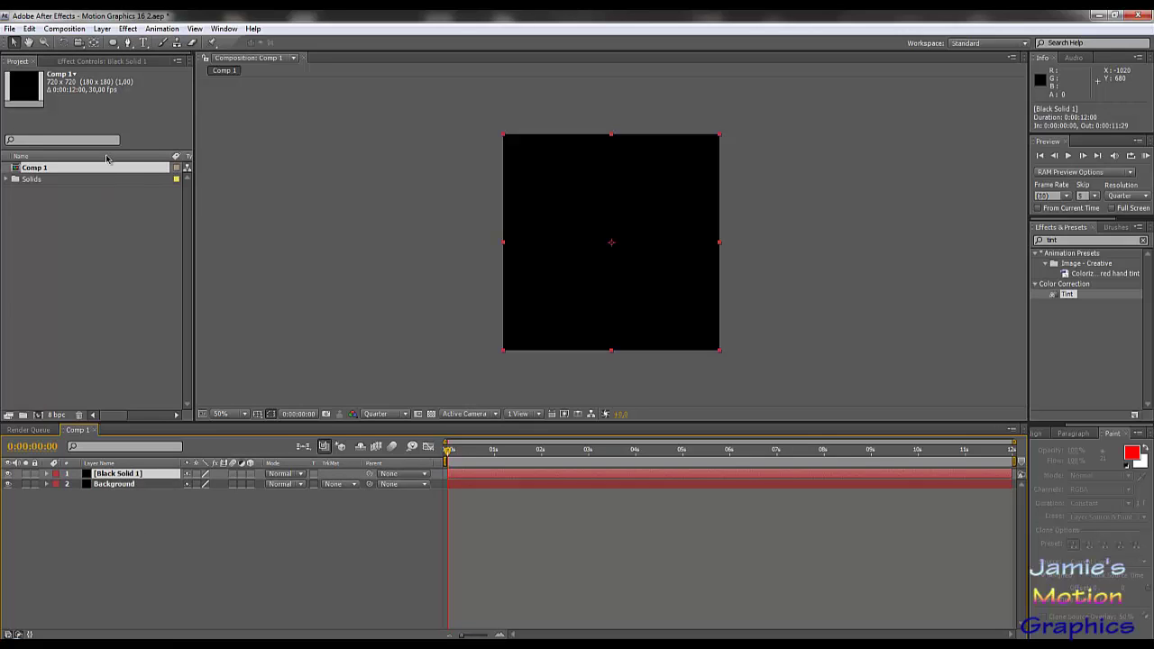
click(105, 61)
click(1089, 241)
key(BackSpace)
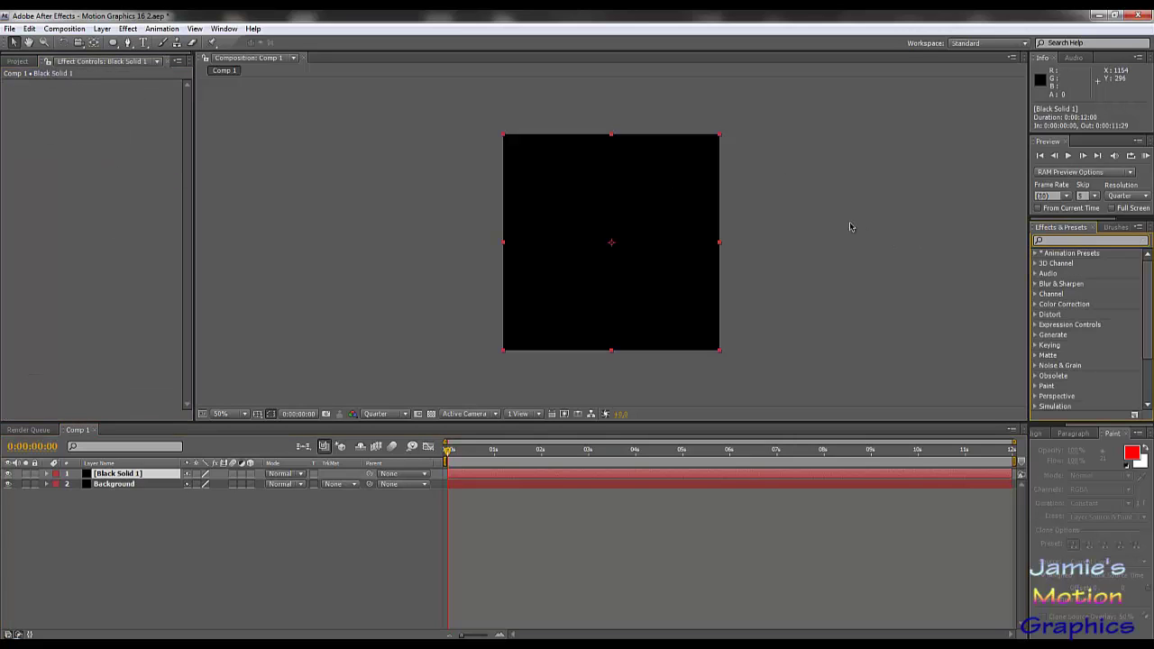
text(vegas)
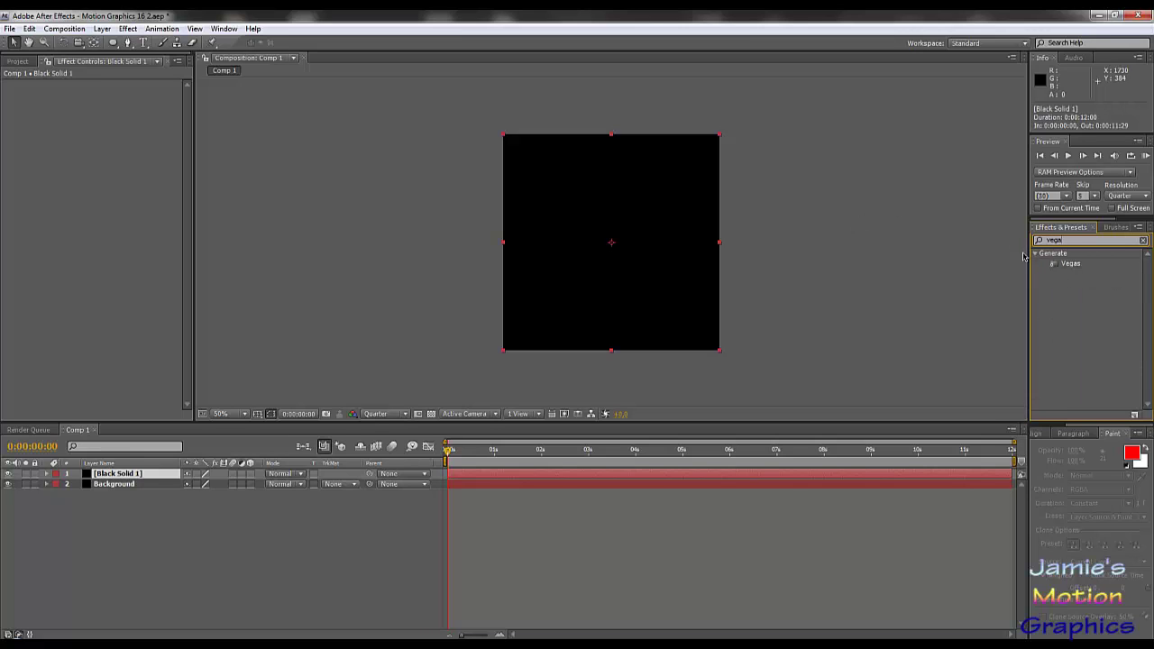
drag(1071, 263, 95, 219)
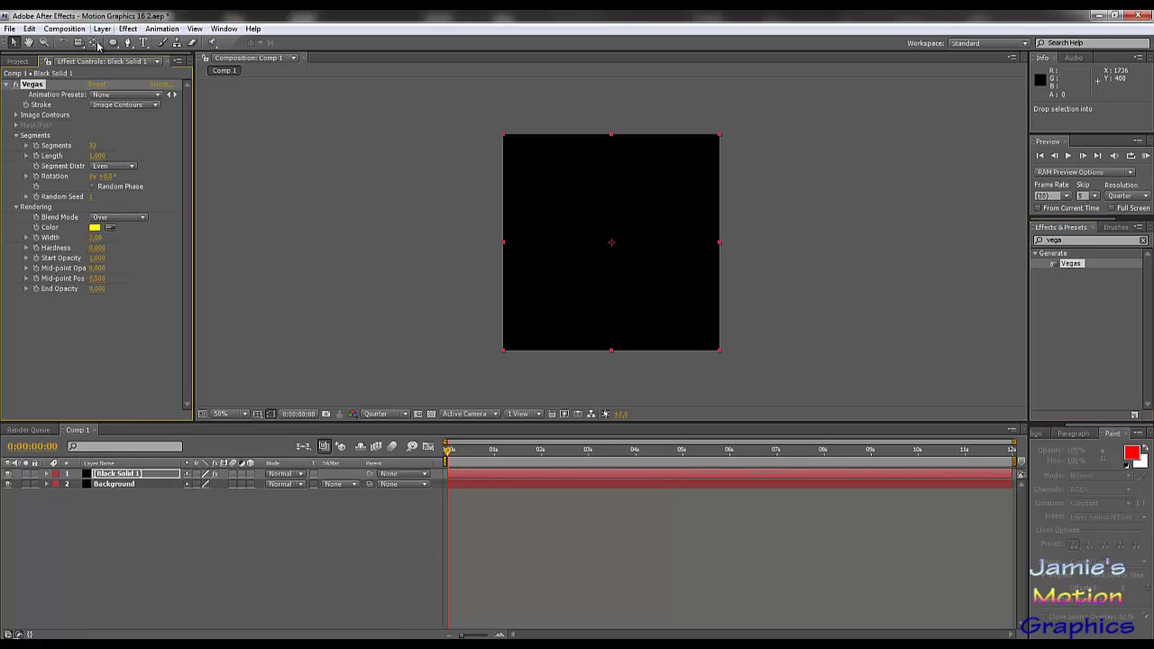
Rename the upper black solid layer as Lines.
right_click(134, 473)
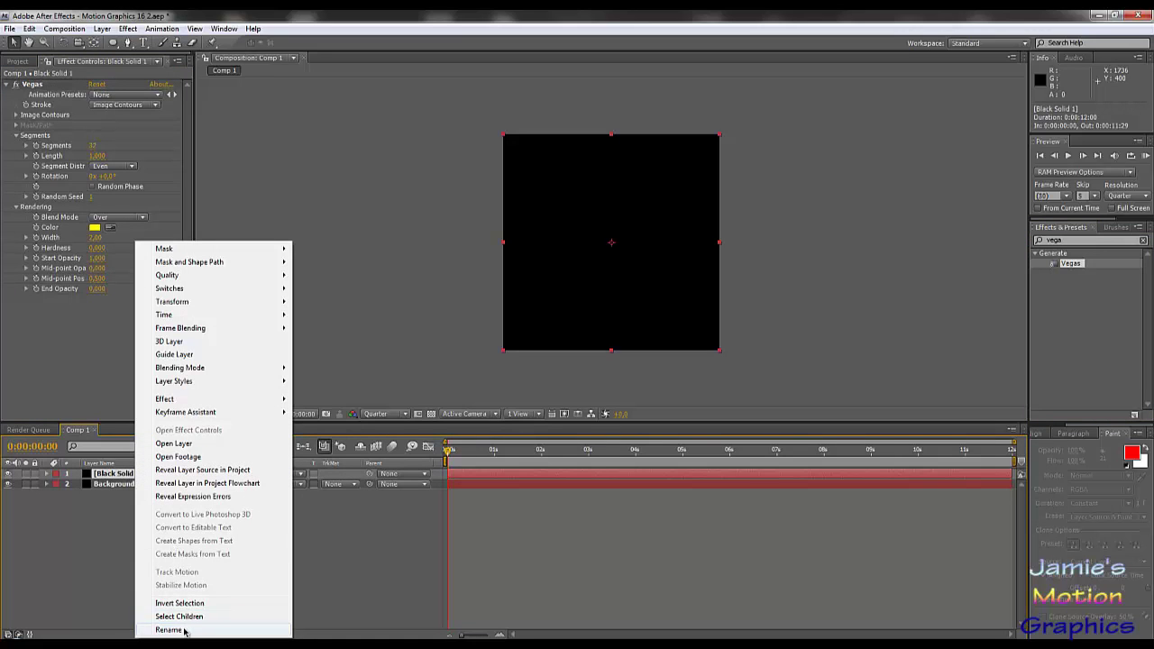
click(184, 630)
text(Lines)
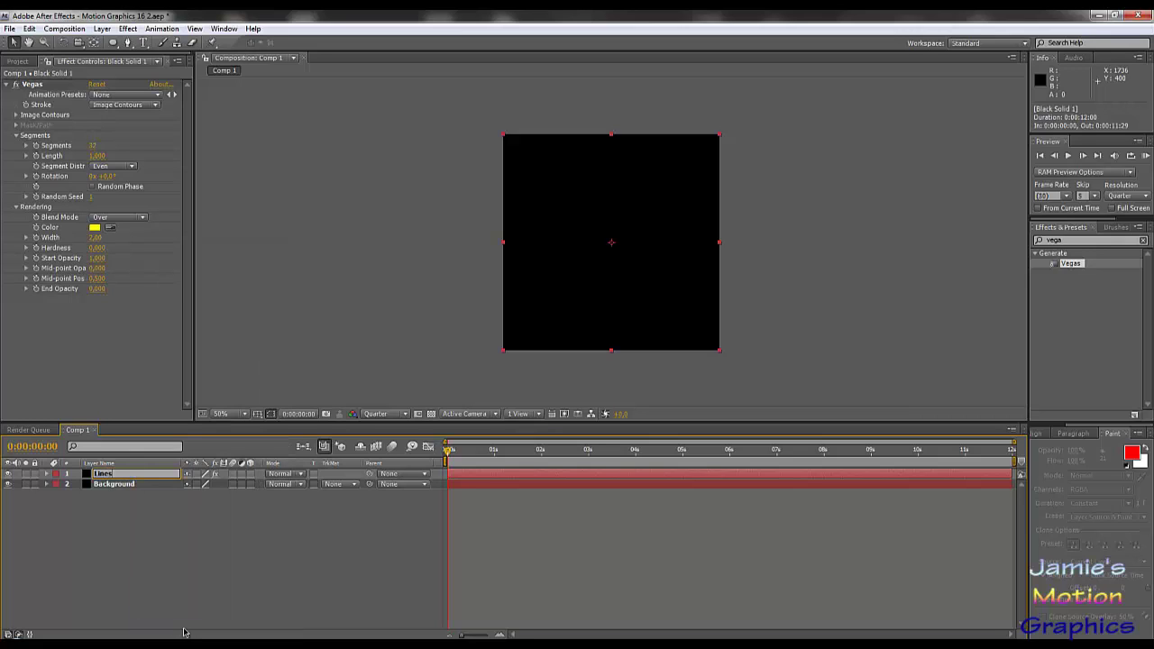
key(Return)
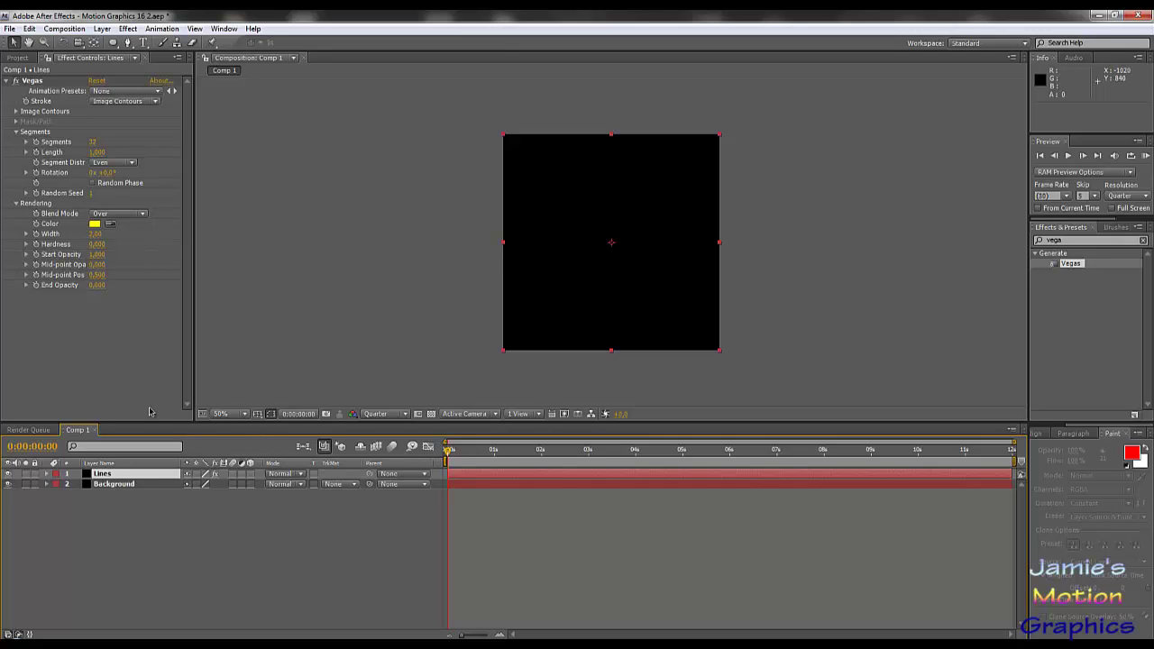
click(113, 43)
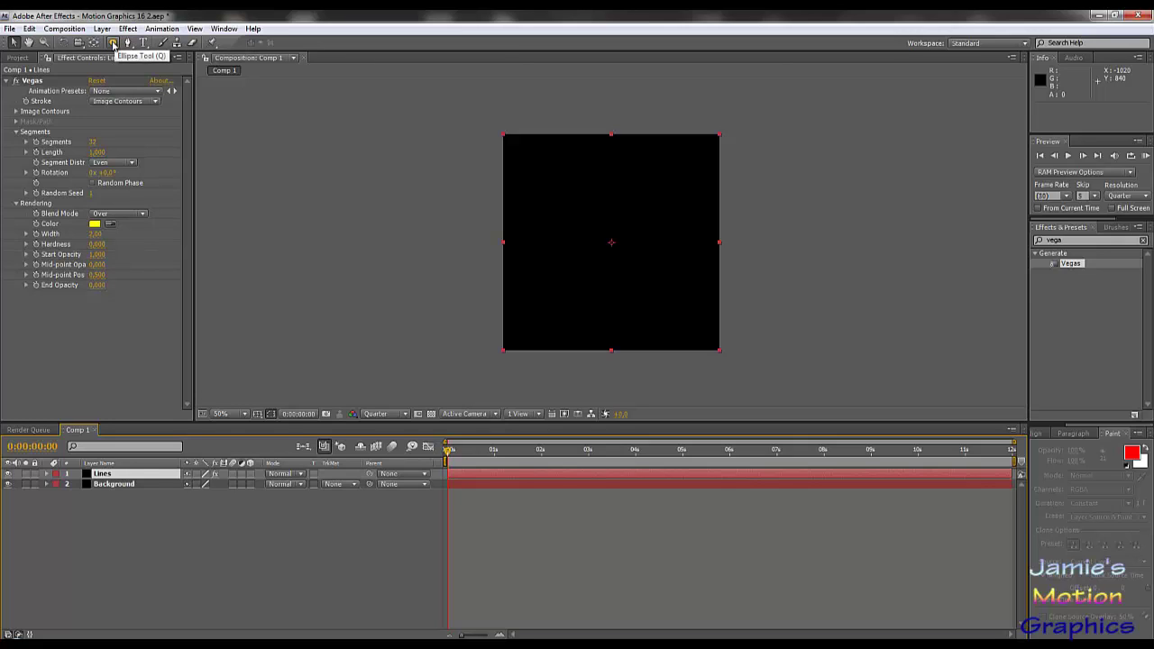
double_click(113, 43)
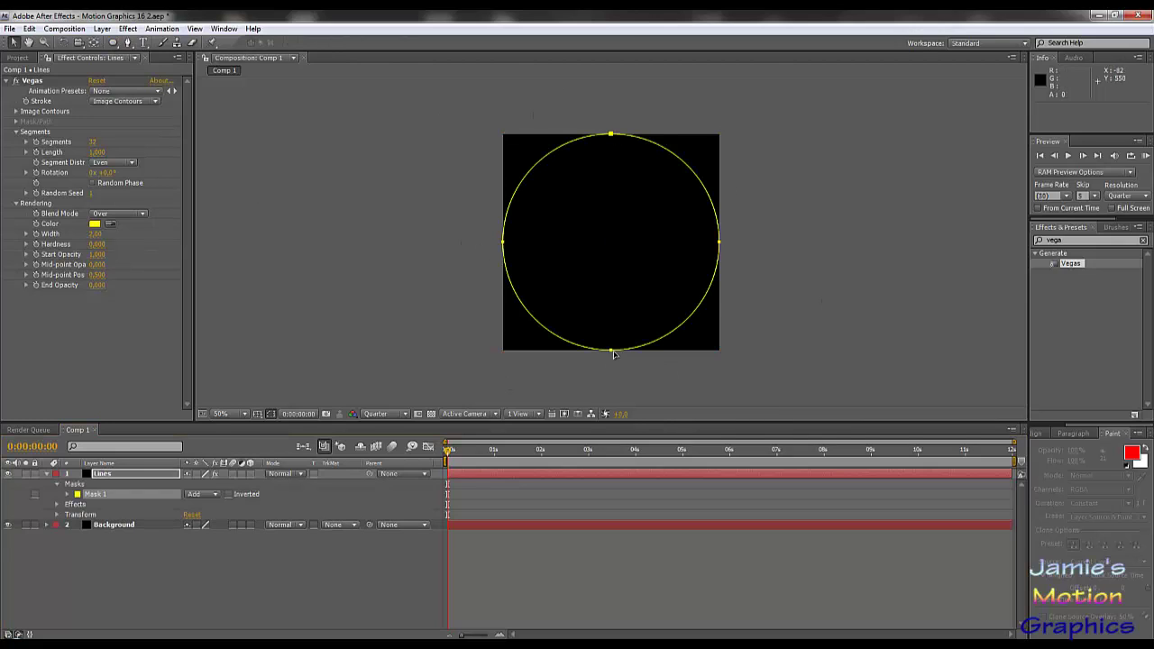
click(112, 44)
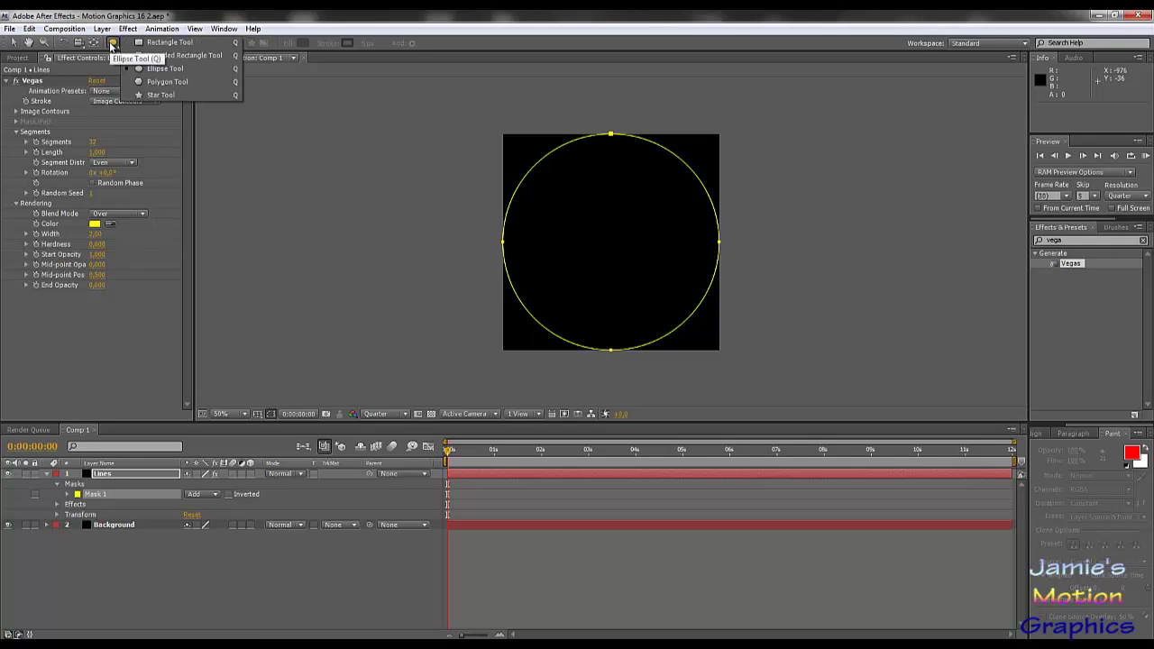
click(155, 69)
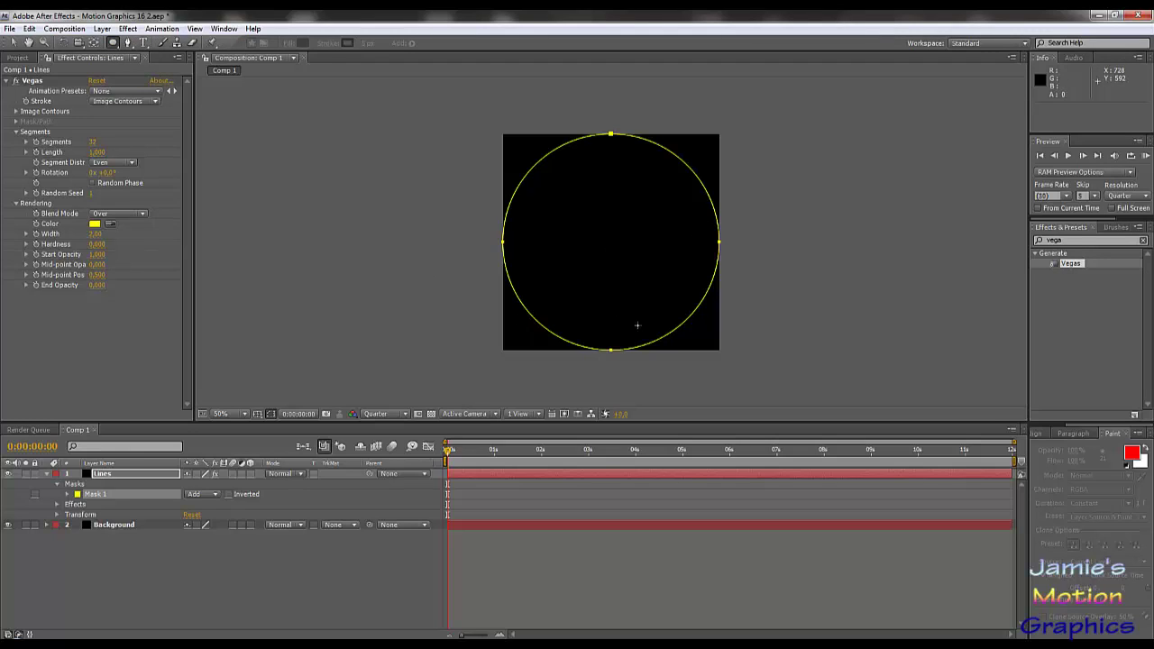
click(98, 494)
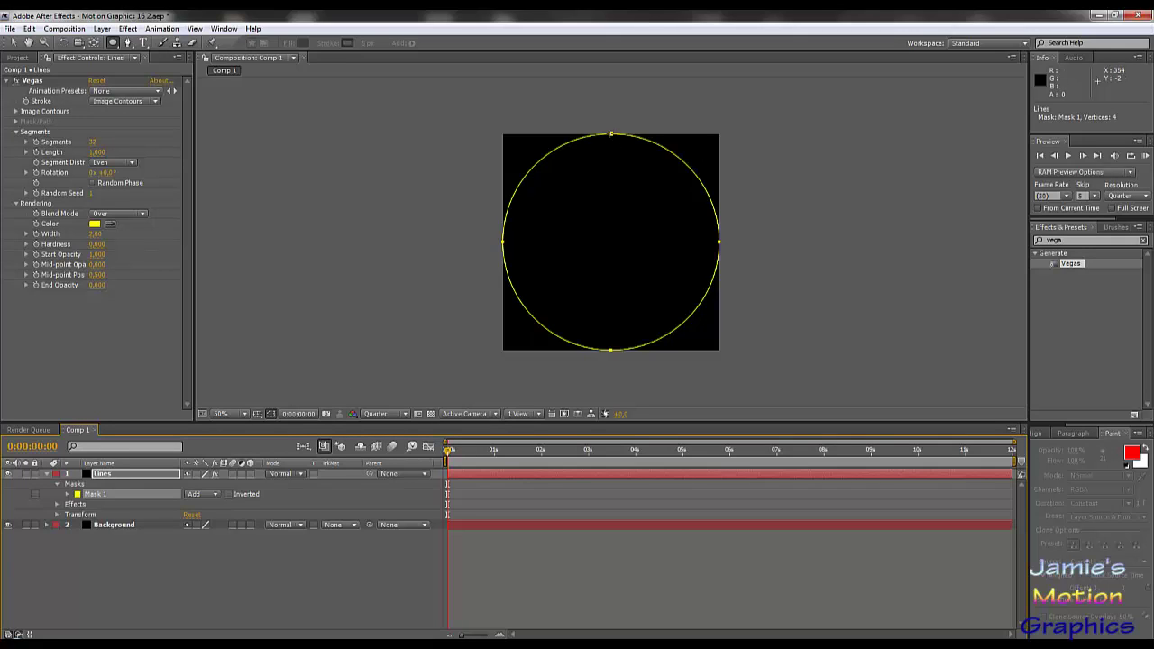
click(67, 494)
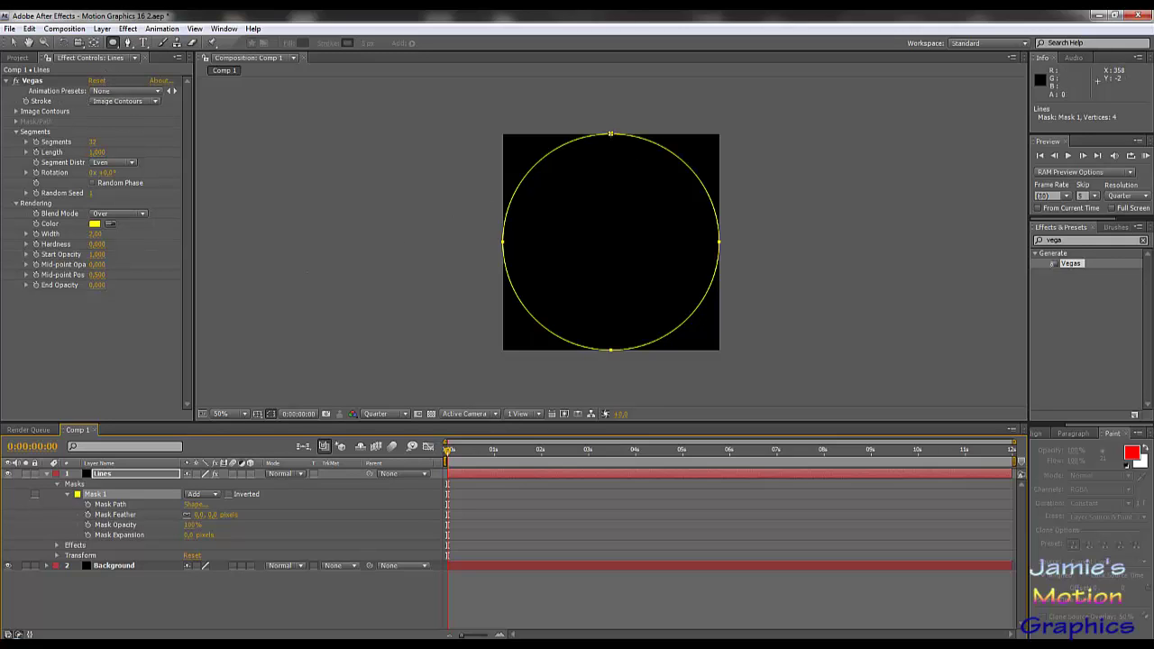
drag(610, 136, 610, 152)
key(ctrl+z)
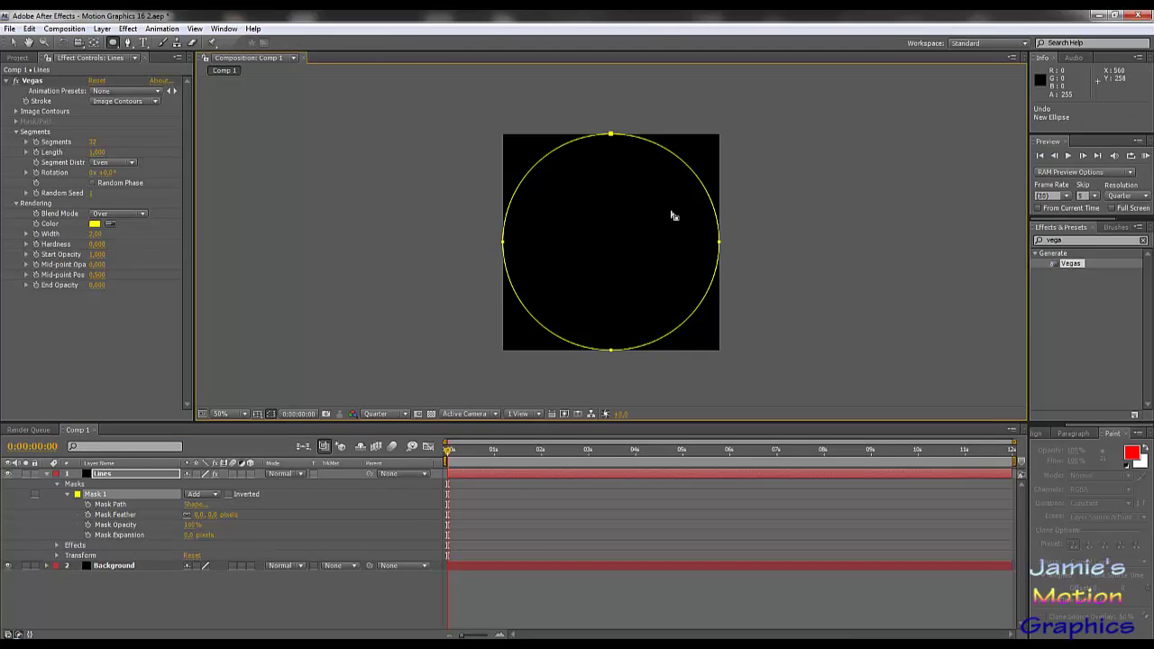
key(ctrl+z)
Draw a circular mask spanning a bit over half the Lines layer and nudge it to the centre, showing Title/Action Safe guides only for alignment.
mouse_move(610, 242)
mouse_down()
mouse_move(610, 163)
mouse_move(611, 181)
mouse_up()
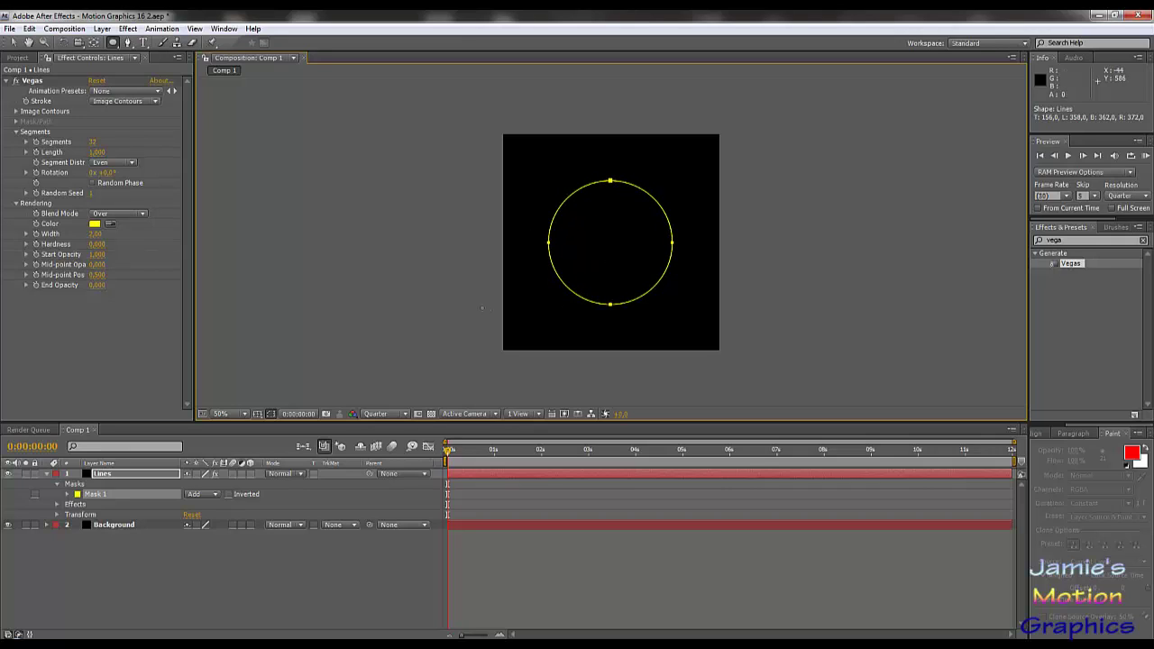
click(258, 414)
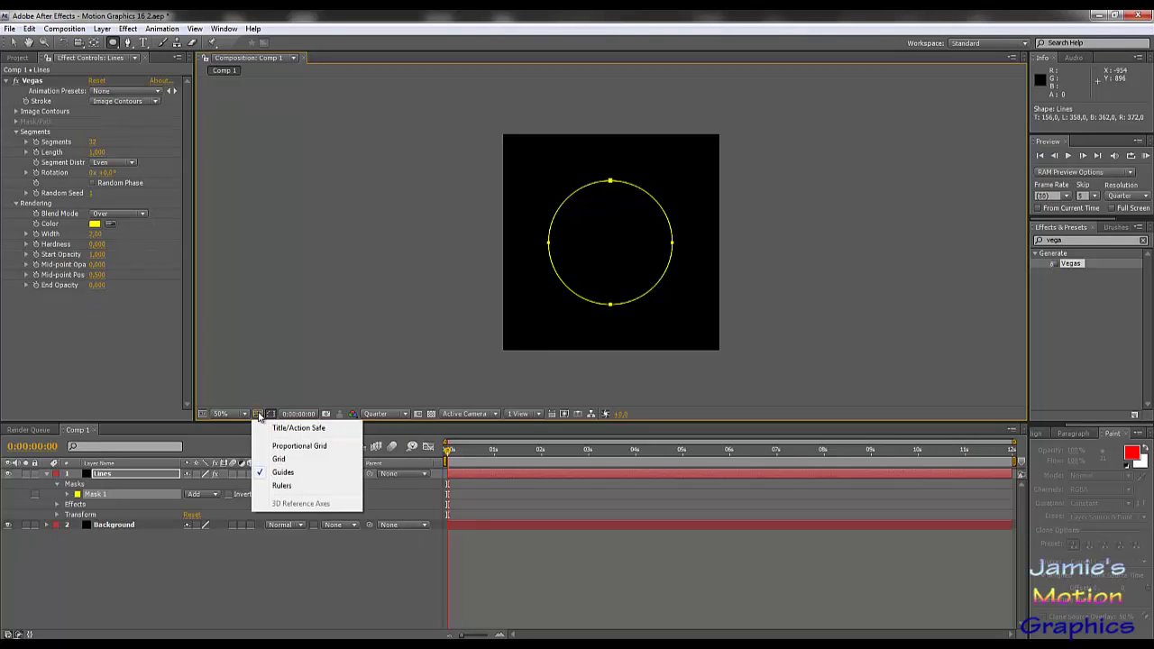
click(269, 427)
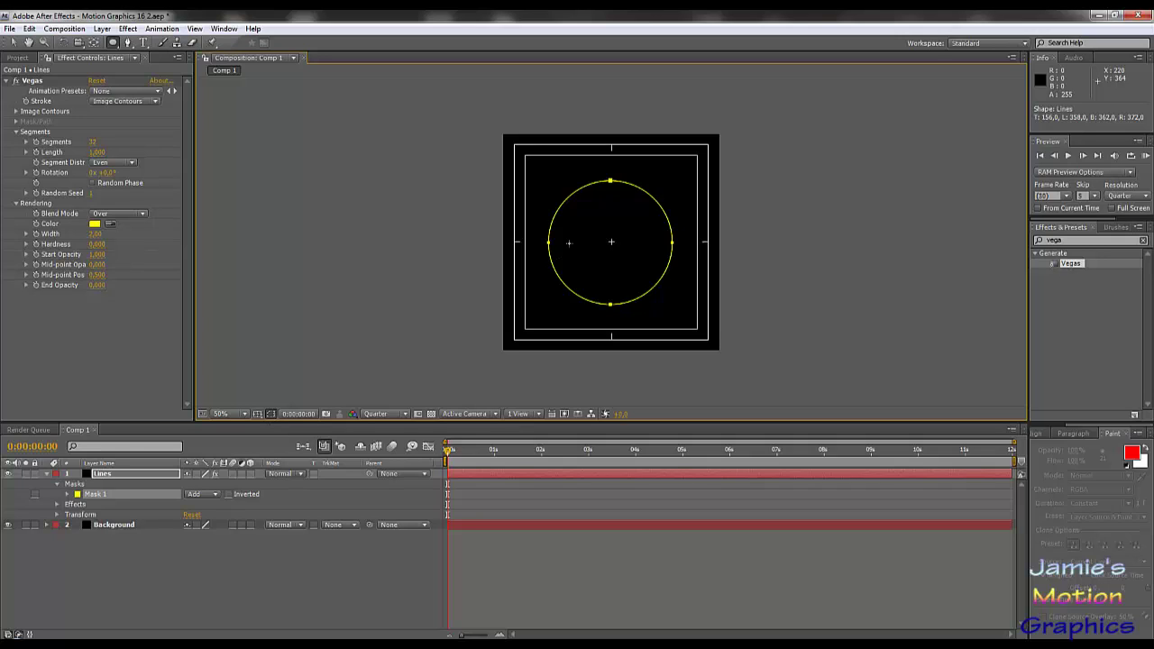
key(Right)
key(Right)
key(Right)
key(Right)
key(Right)
key(Right)
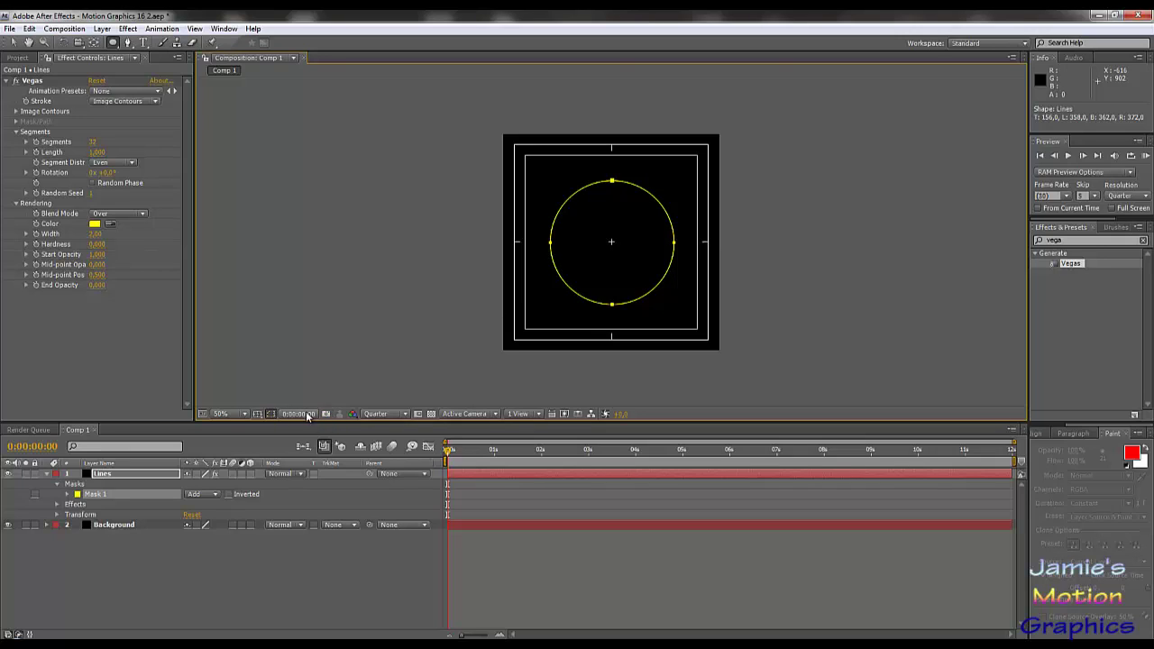
click(258, 414)
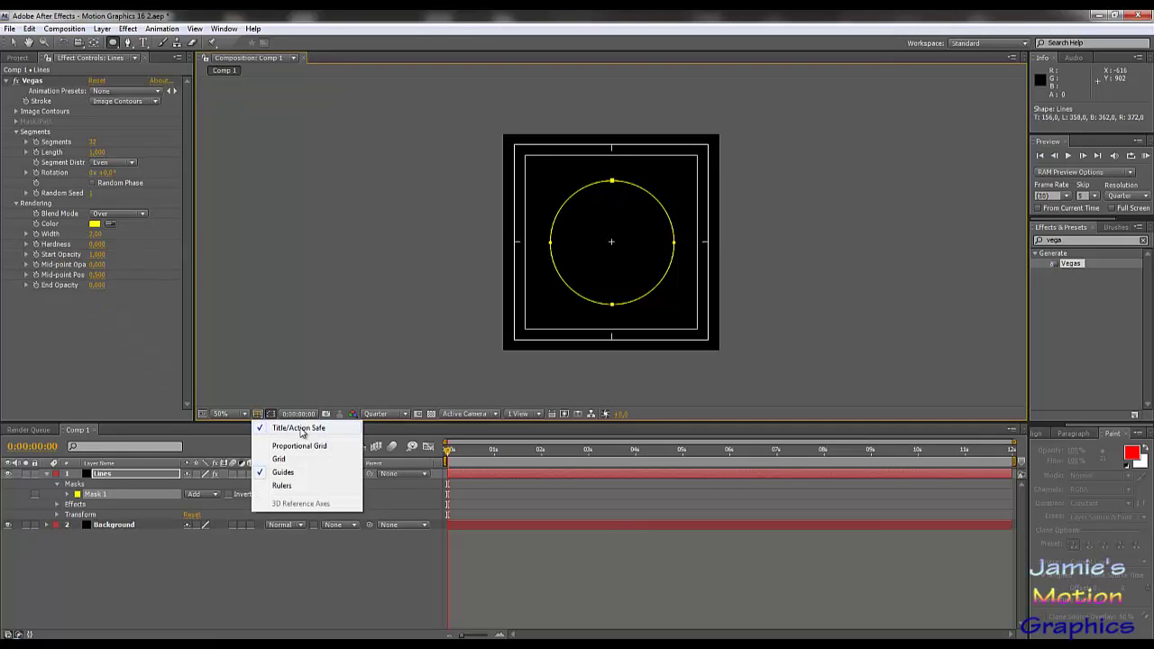
click(288, 430)
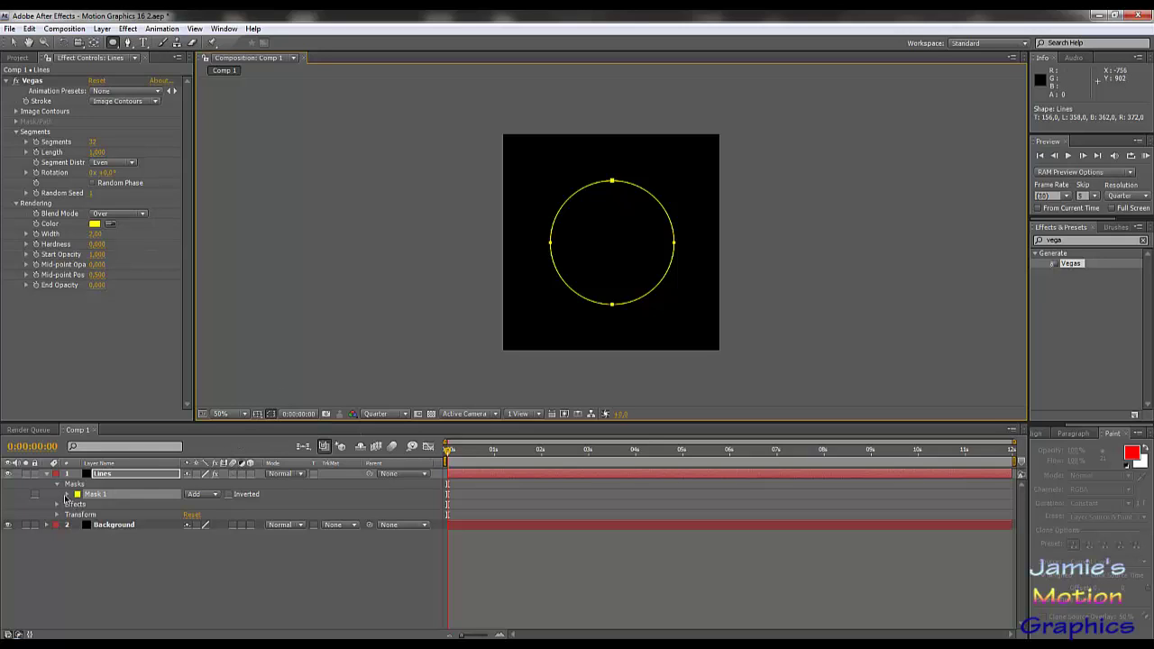
Set Mask 1's mode to None, make the Vegas effect stroke Mask/Path using Mask 1, and hide the mask outline in the viewer.
click(209, 495)
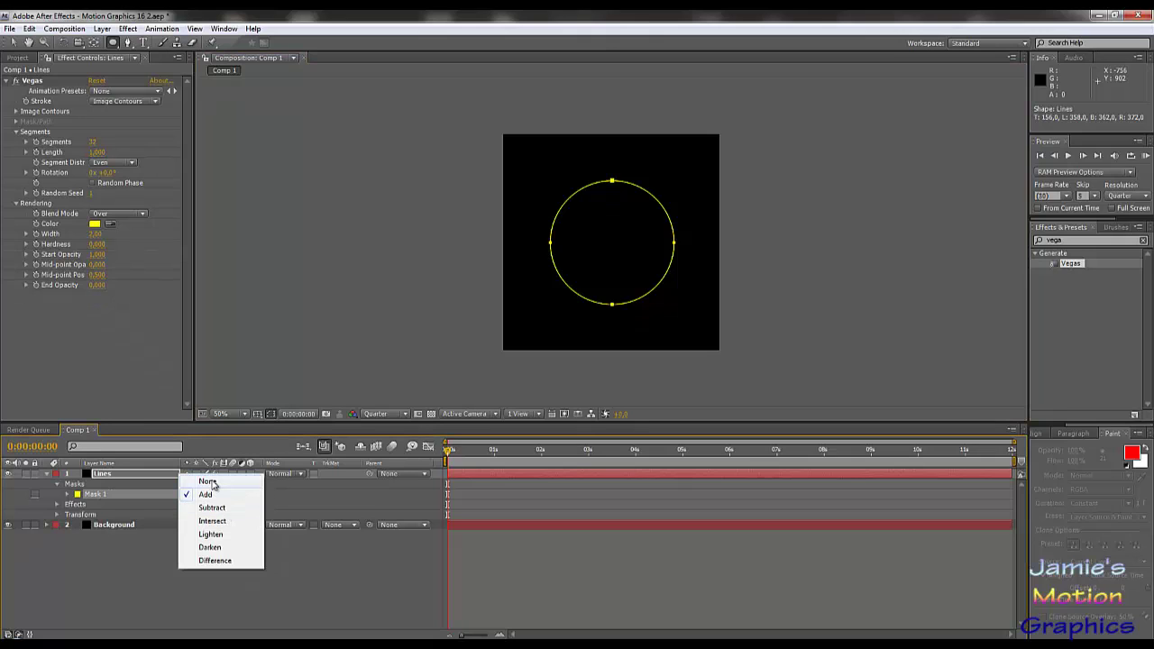
click(207, 482)
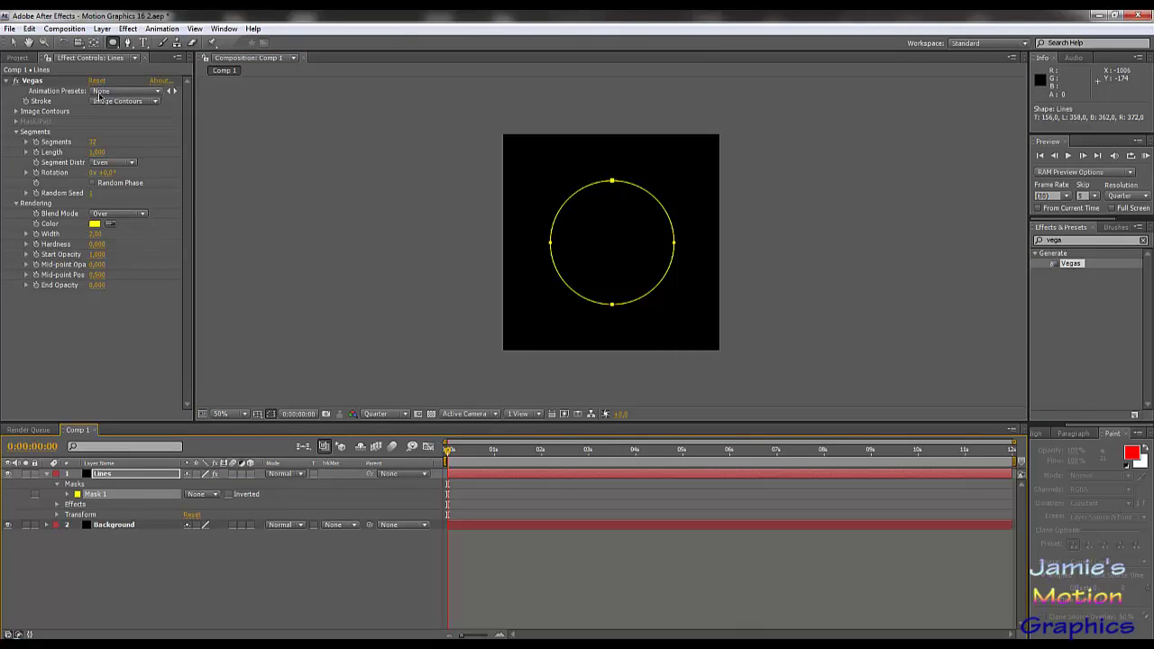
click(137, 102)
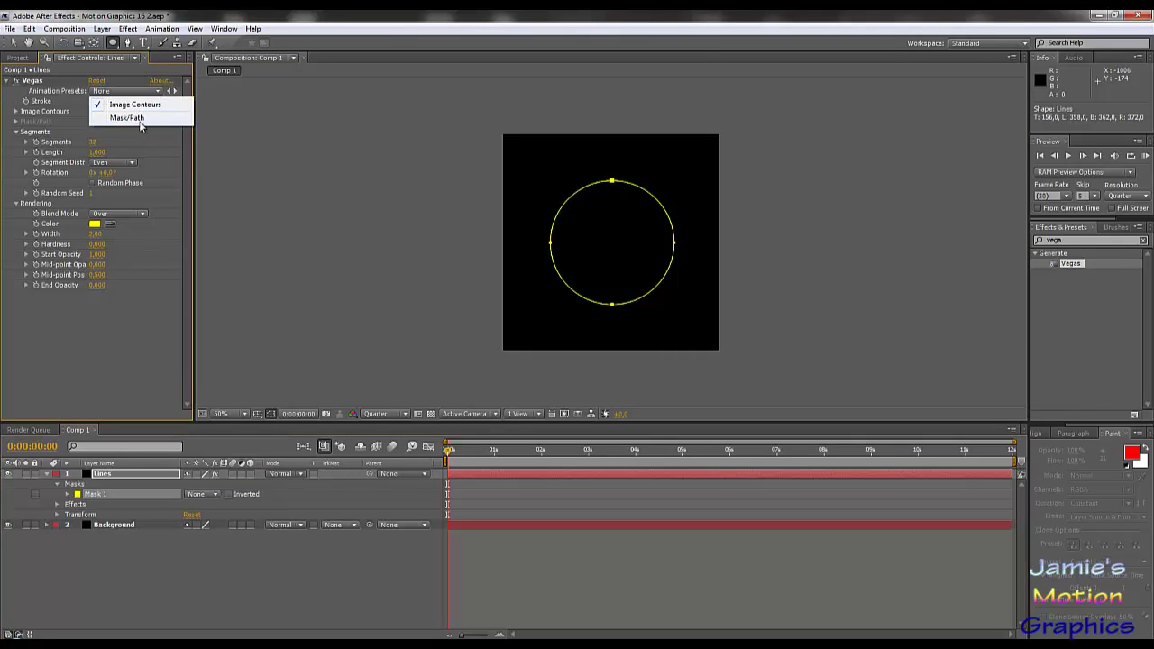
click(139, 121)
click(119, 132)
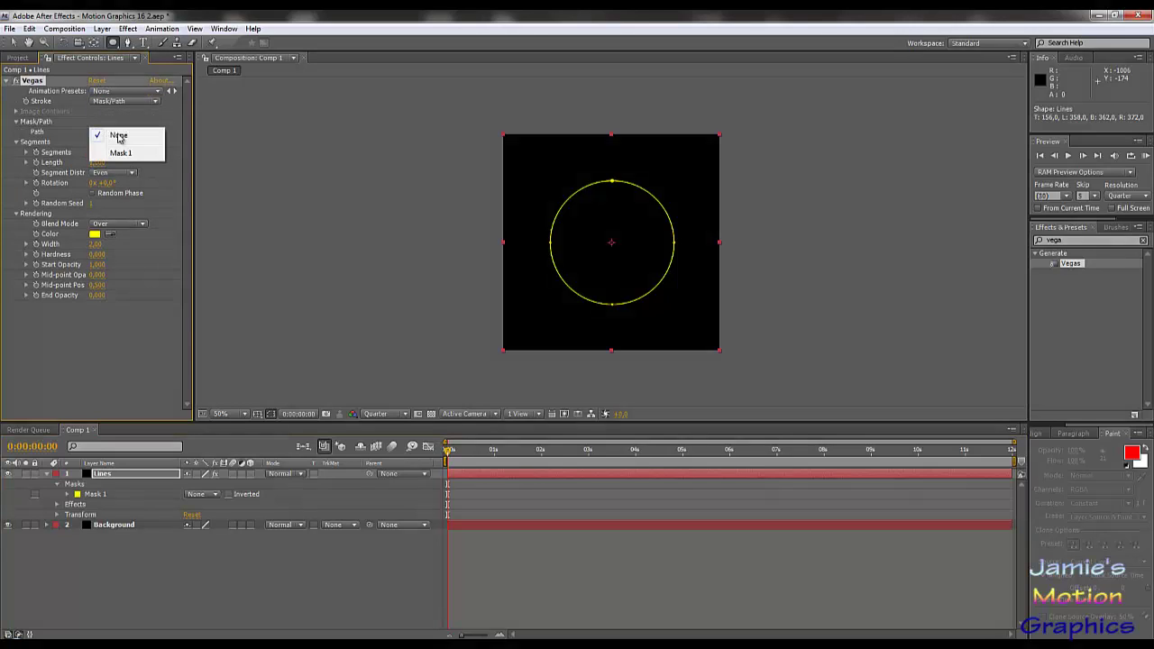
click(121, 154)
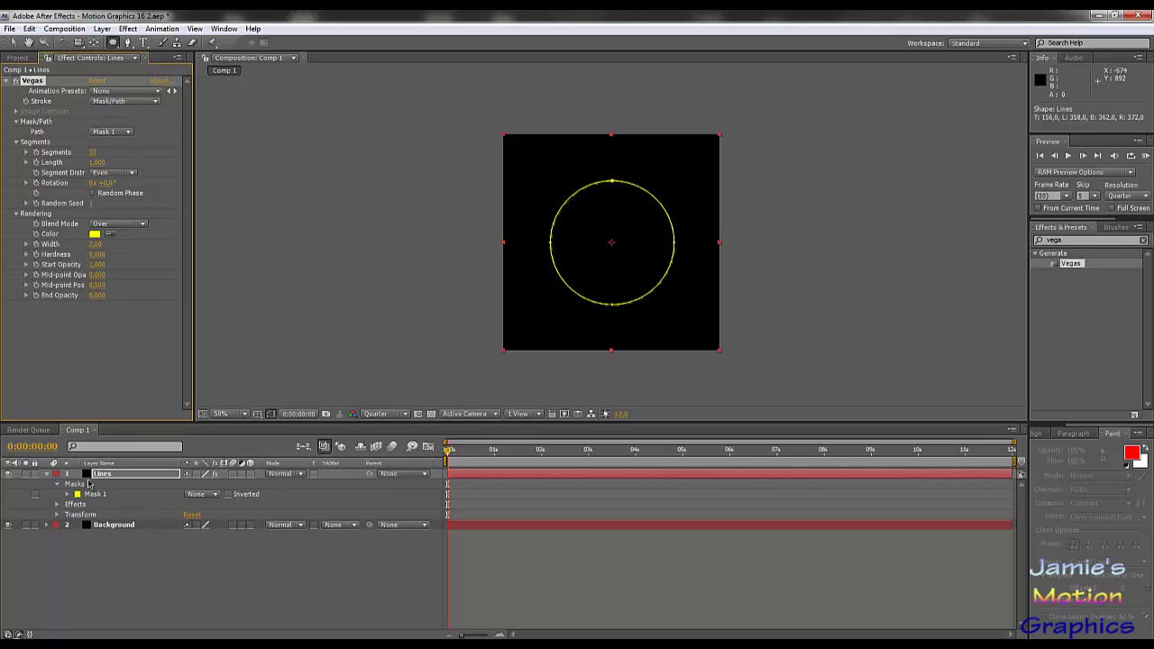
click(270, 414)
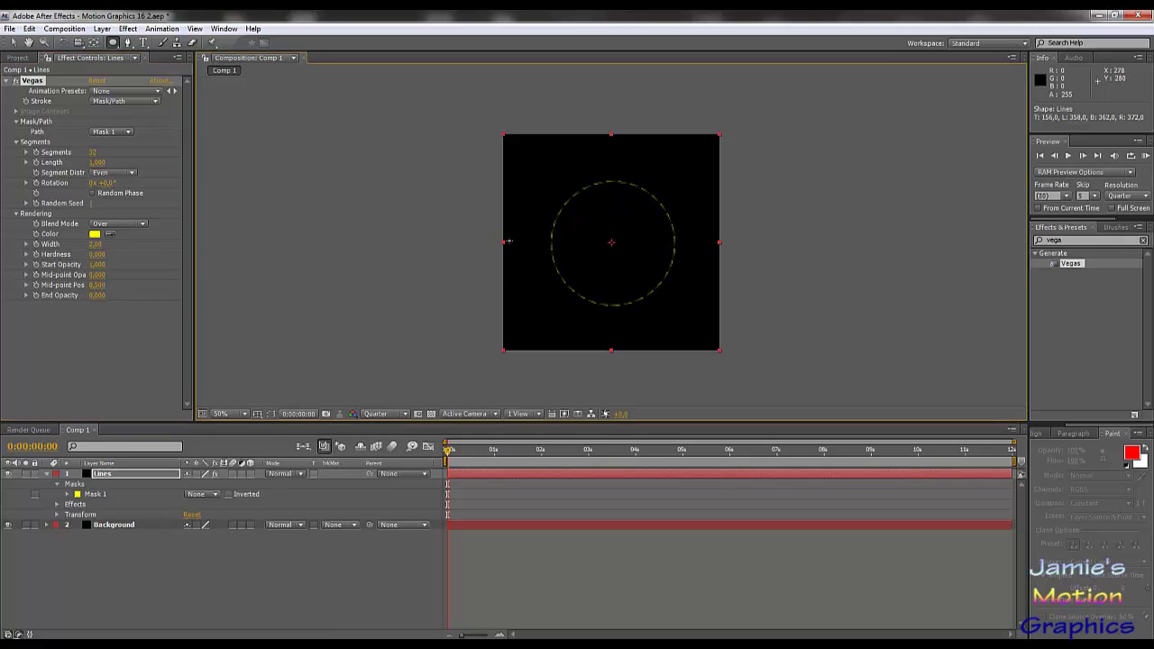
Change the Vegas stroke colour to white (FFFFFF).
click(94, 234)
drag(371, 411, 160, 310)
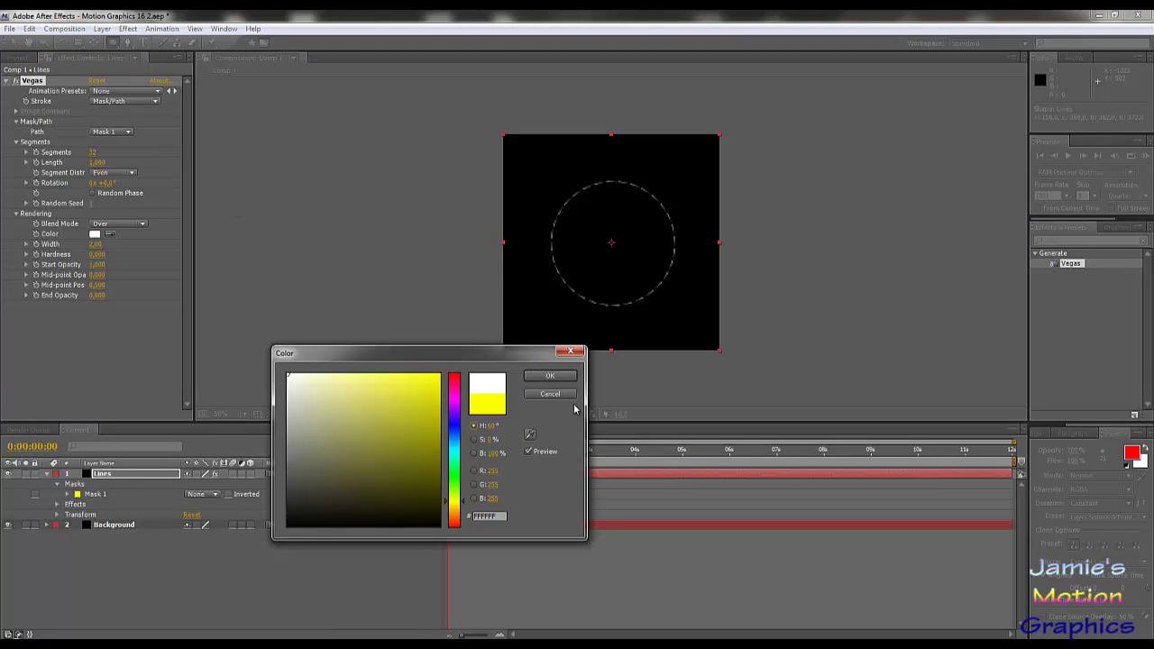
click(549, 375)
Set the Vegas effect to 4 segments with a width of 5.70 and a hardness of about 0.57.
click(94, 153)
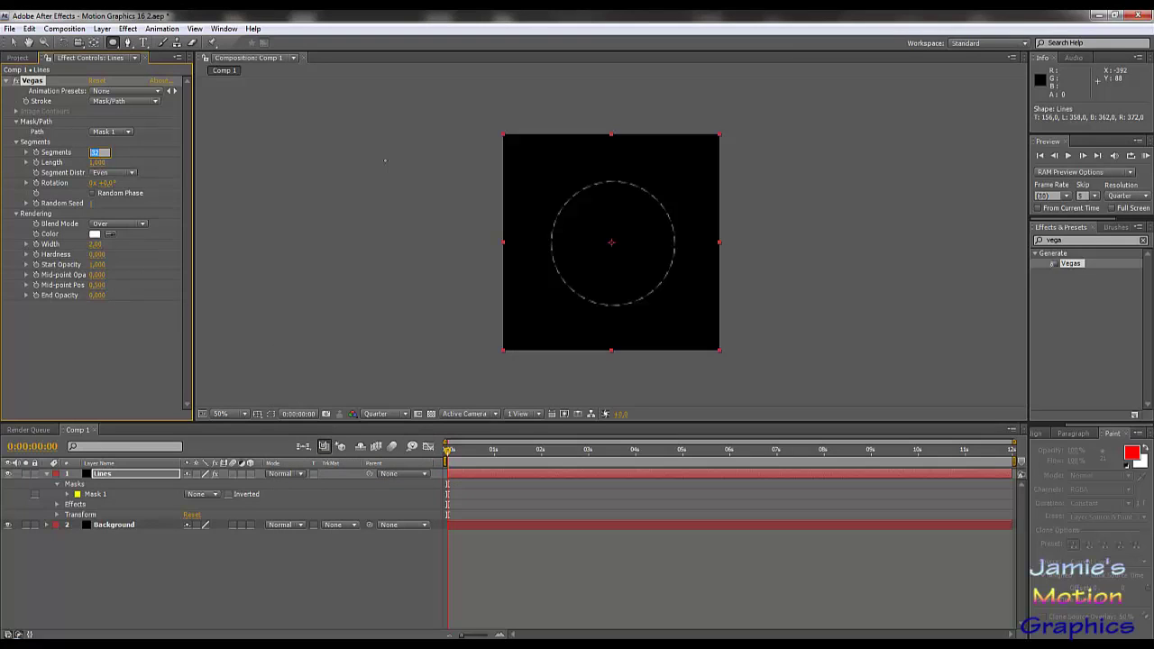
key(Return)
mouse_move(97, 247)
mouse_down()
mouse_move(118, 245)
mouse_move(96, 259)
mouse_move(158, 254)
mouse_up()
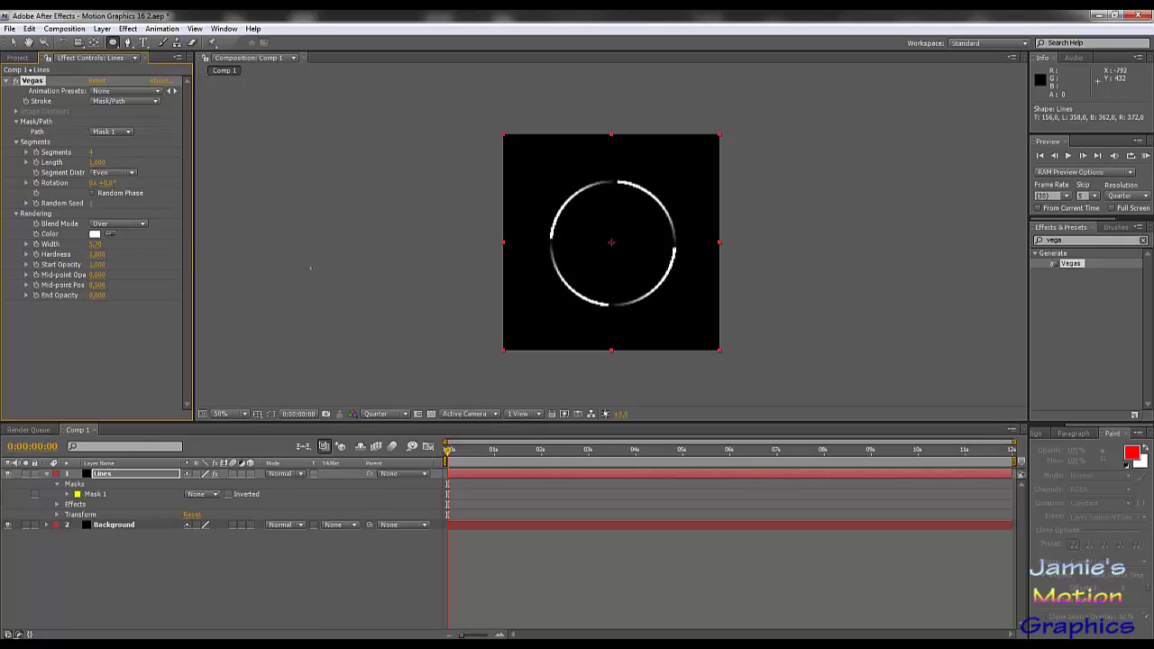
key(slash)
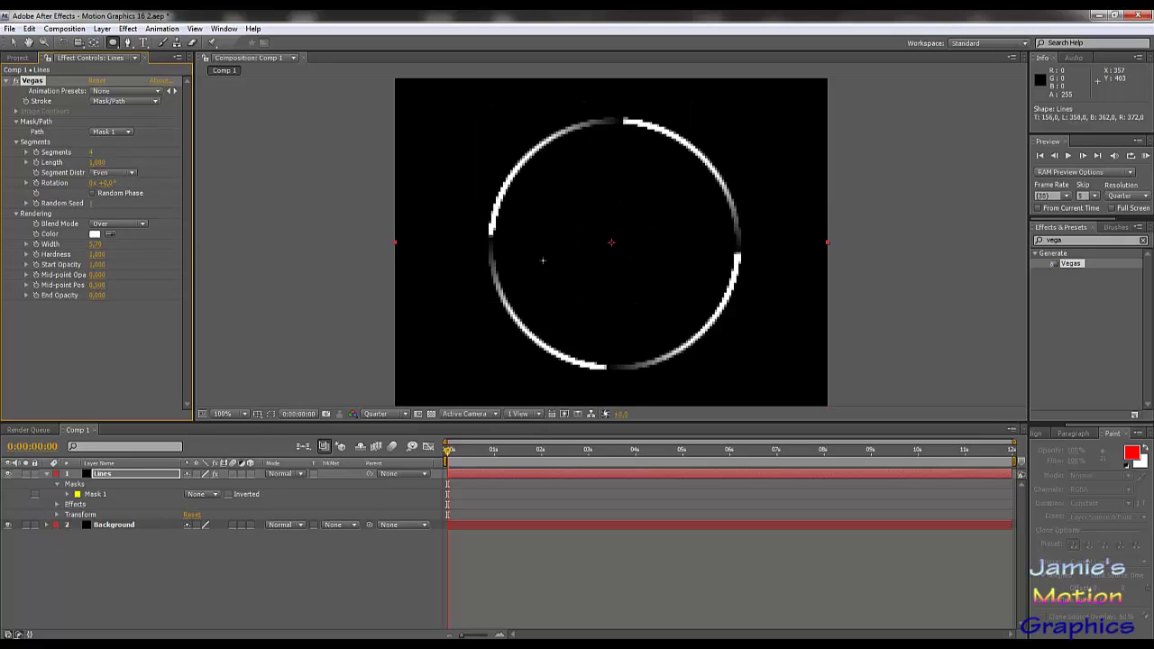
mouse_move(95, 254)
mouse_down()
mouse_move(69, 254)
mouse_move(93, 281)
mouse_move(103, 268)
mouse_up()
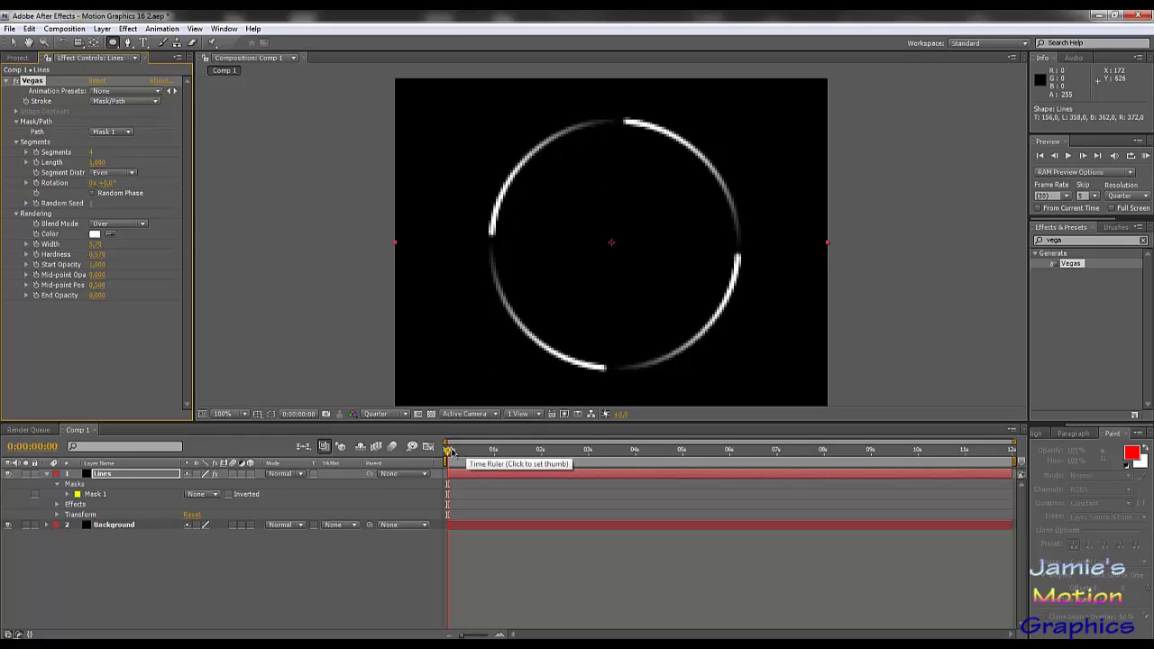
Shorten the Vegas segments to a length of about 0.81 and increase their width to 10.
click(419, 463)
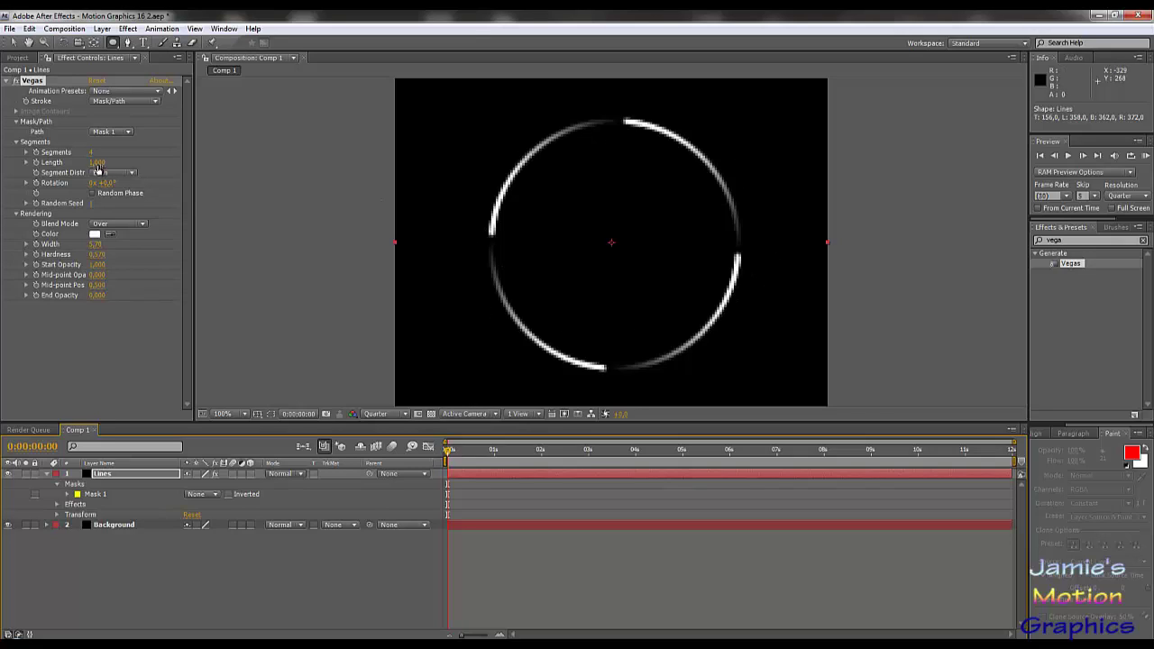
drag(98, 162, 246, 249)
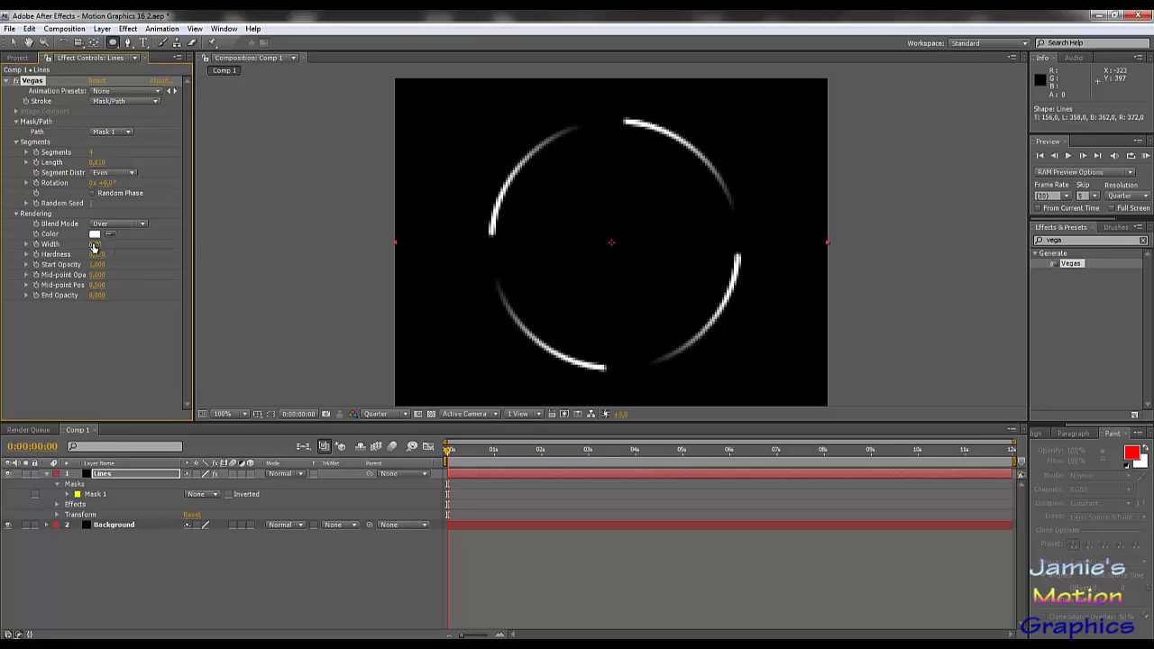
mouse_move(94, 247)
mouse_down()
mouse_move(229, 248)
mouse_move(3, 253)
mouse_up()
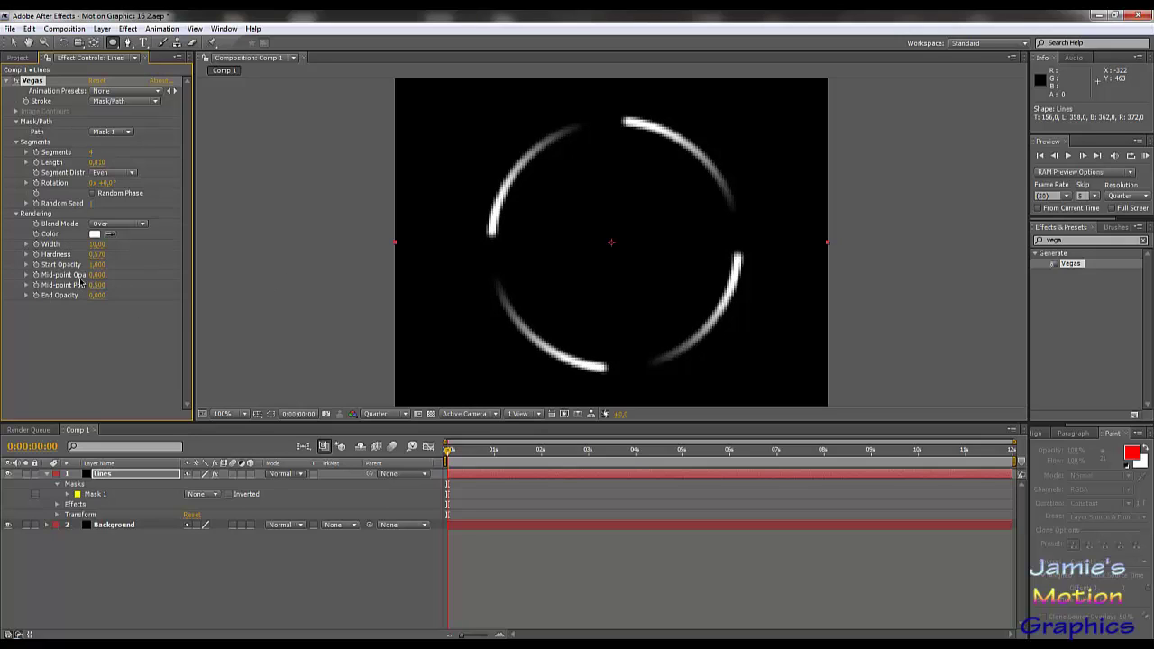
Add an expression to the Lines layer's Rotation property that spins the layer counter-clockwise over time.
click(47, 474)
click(123, 476)
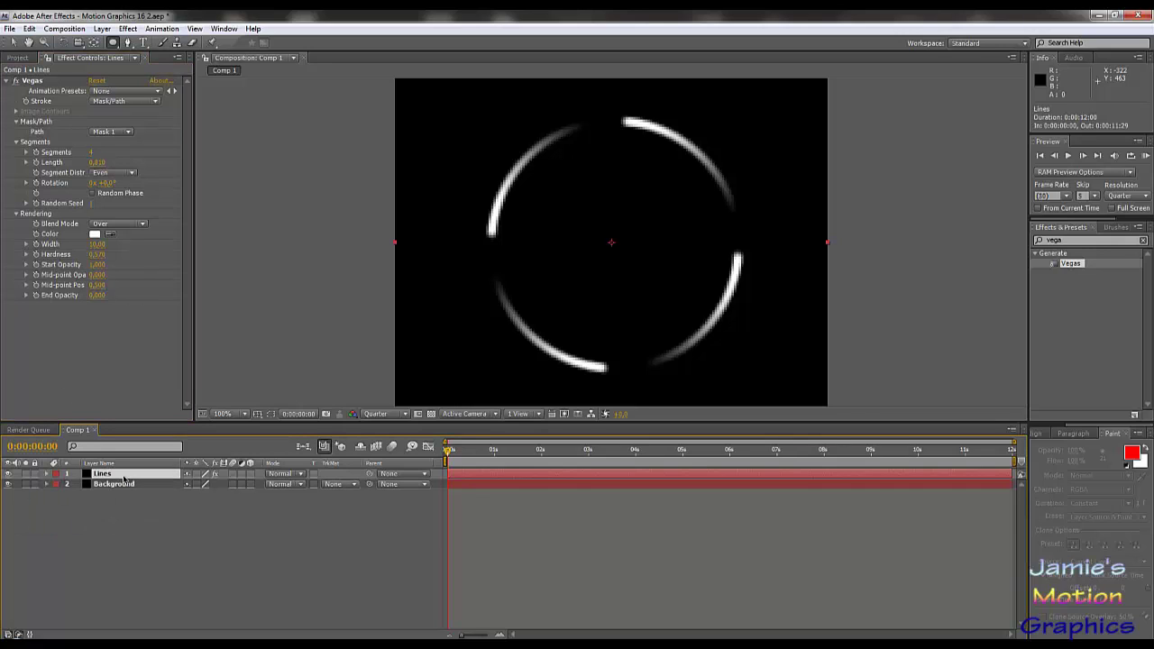
key(r)
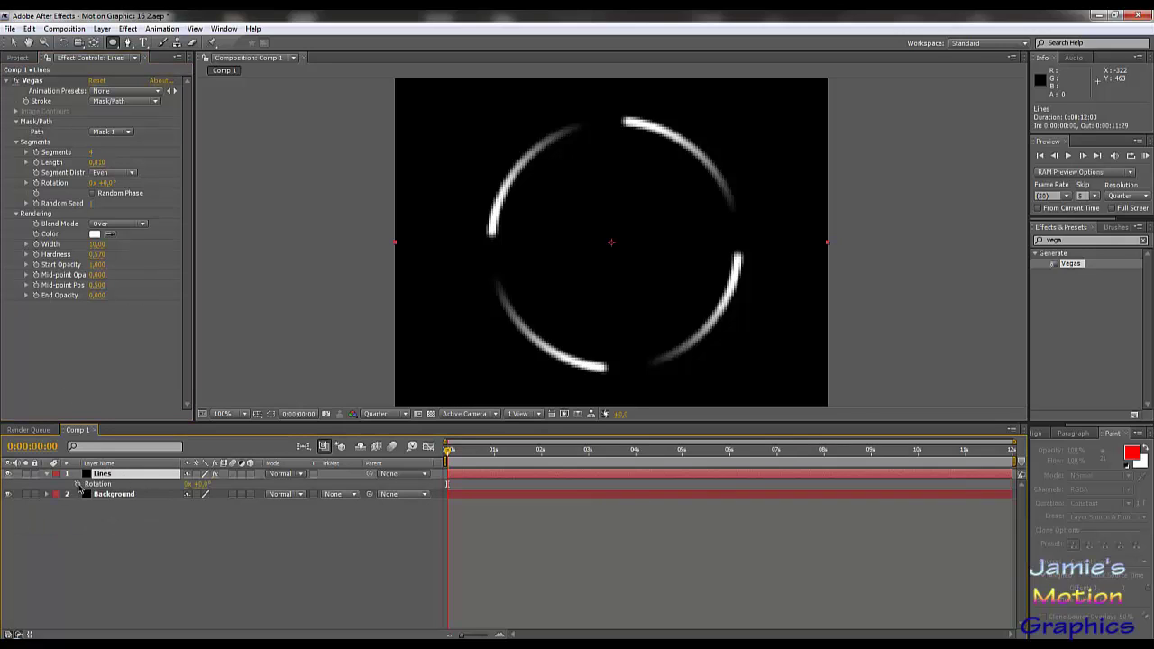
alt+click(78, 484)
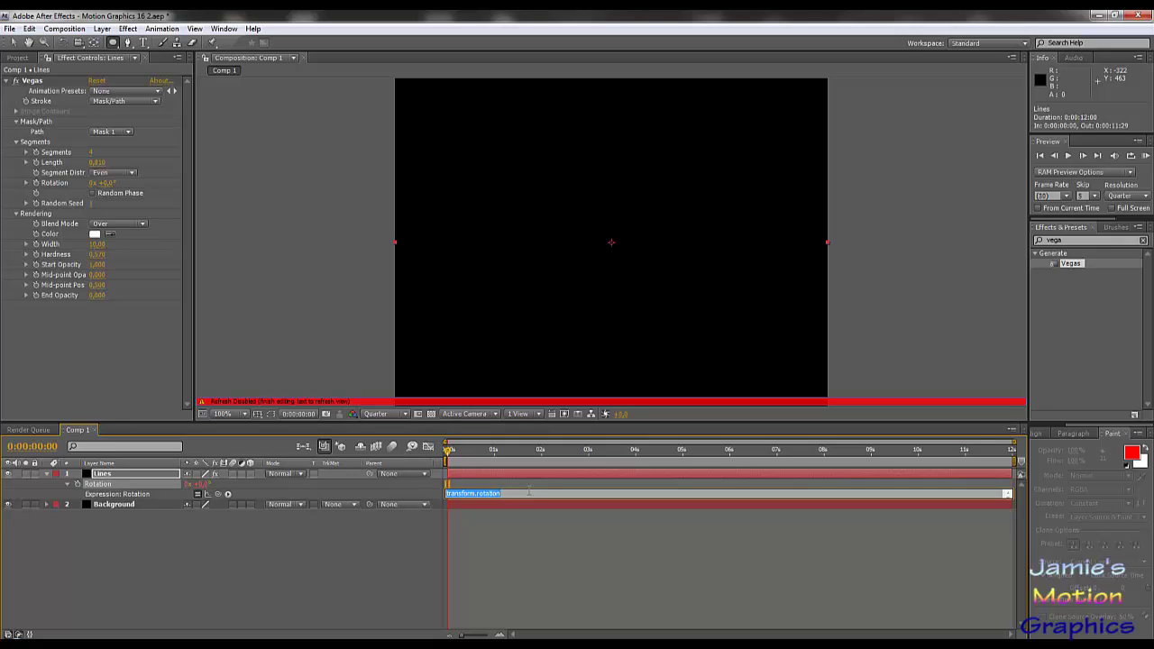
text(t)
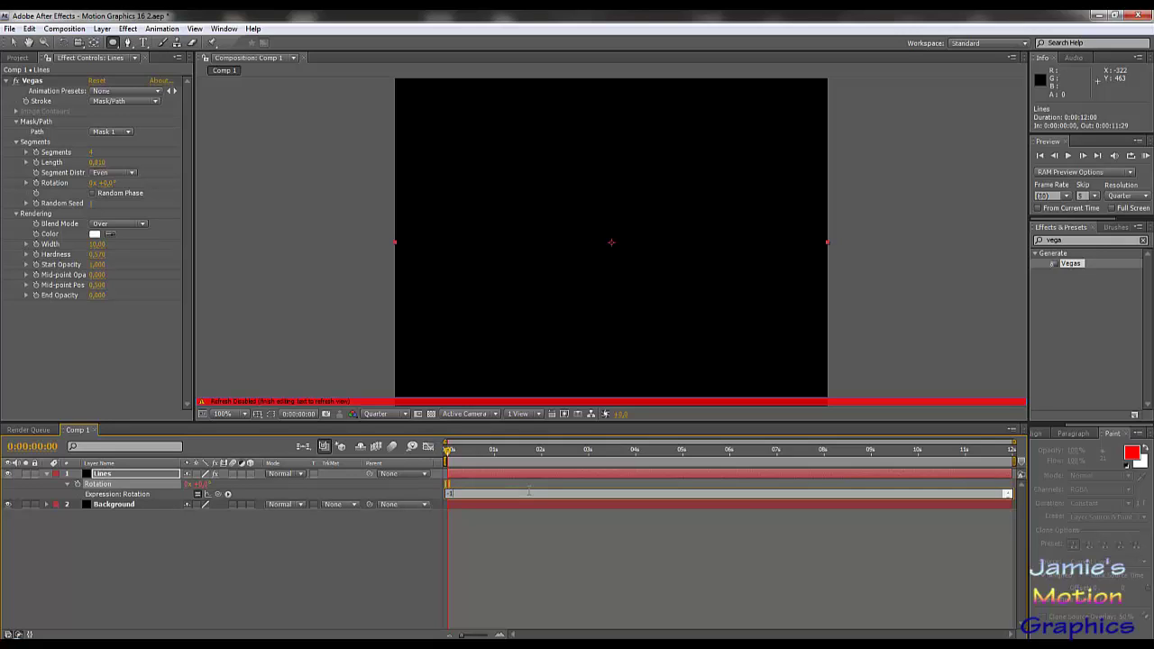
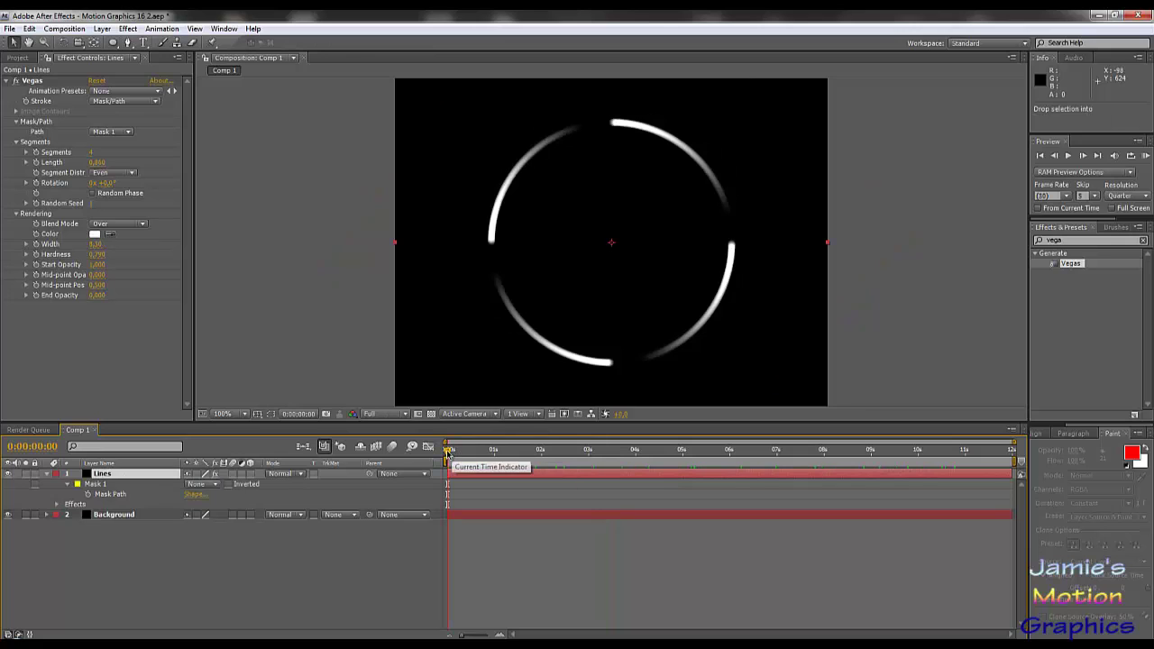
Preview the rotating Lines layer along the timeline, examine Mask 1's shape dimensions without changing them, and return to the first frame.
mouse_move(448, 453)
mouse_down()
mouse_move(509, 452)
mouse_move(455, 452)
mouse_up()
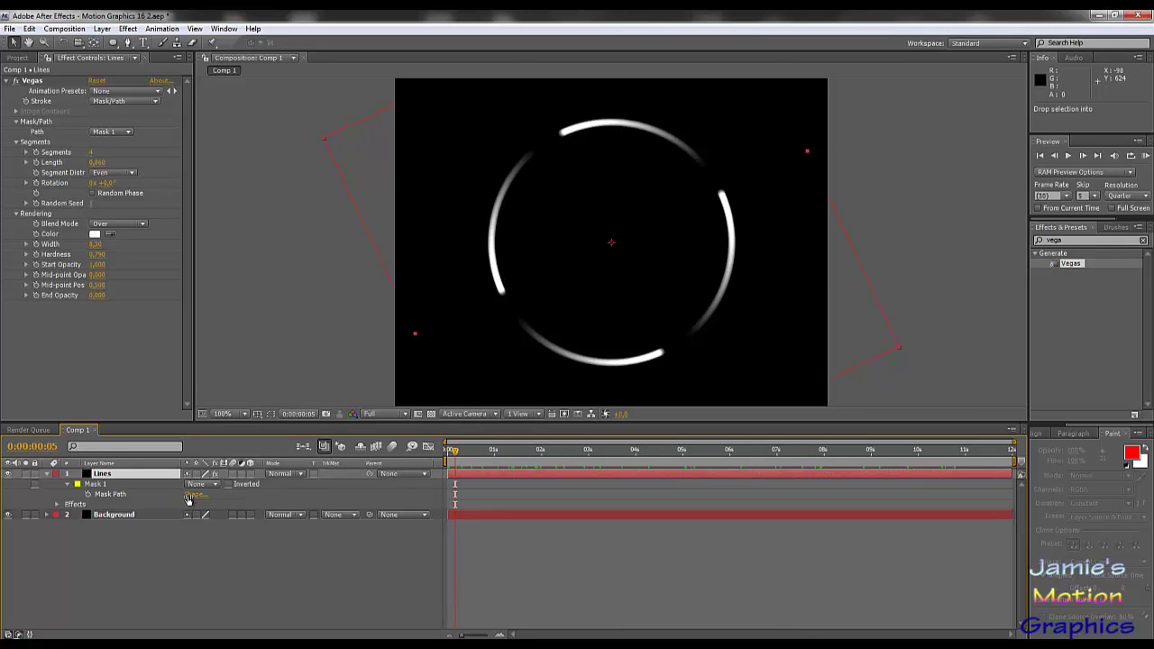
click(192, 496)
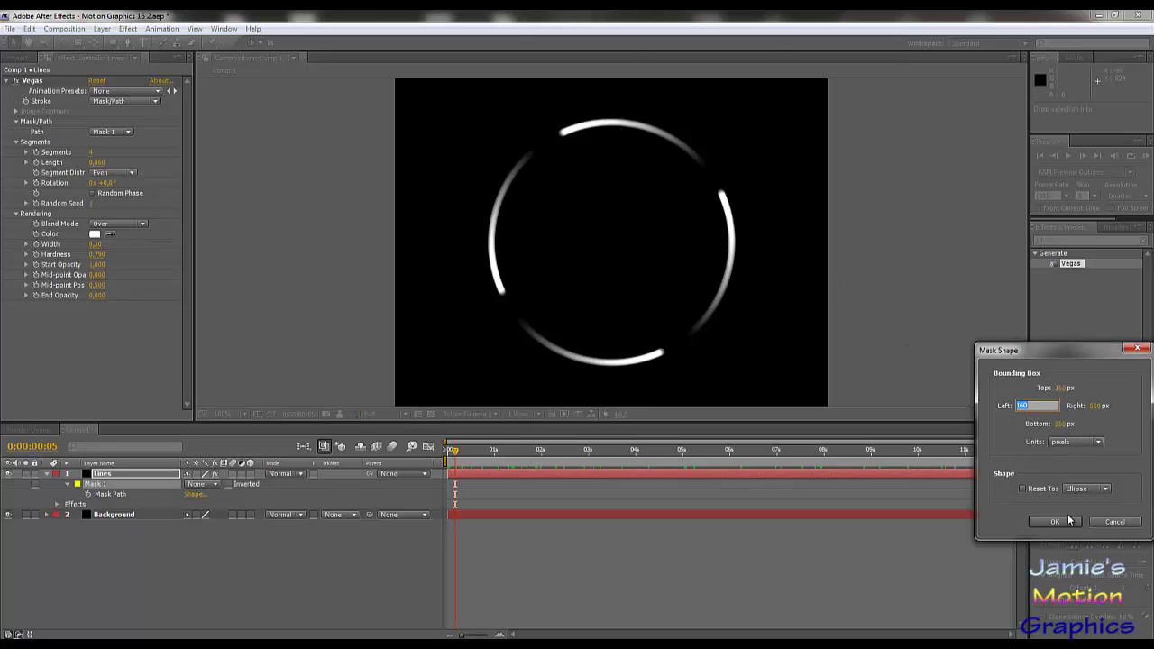
click(1114, 521)
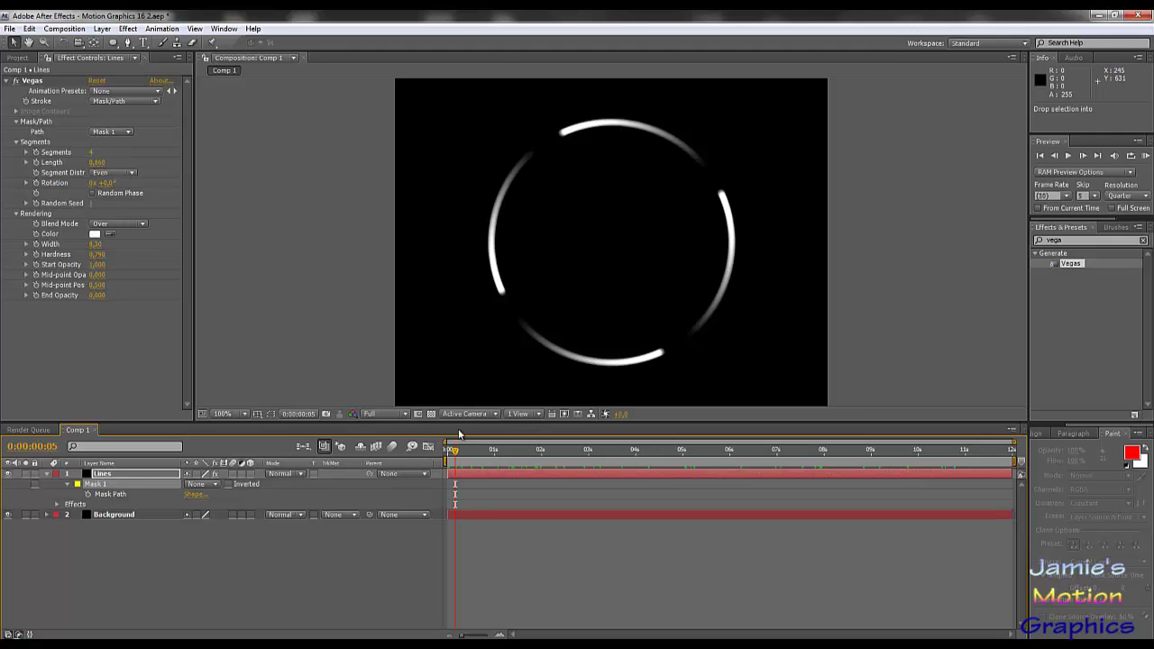
drag(455, 455, 817, 451)
drag(731, 446, 380, 435)
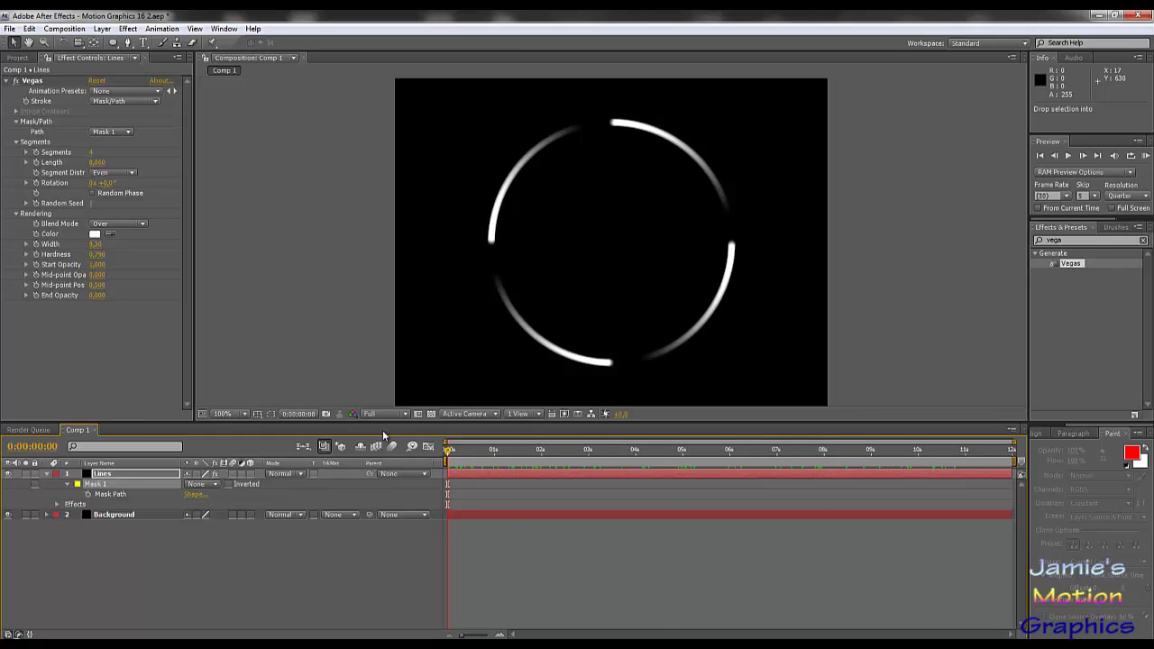
Duplicate the Lines layer and scale the copy down to 68%.
click(47, 474)
click(124, 474)
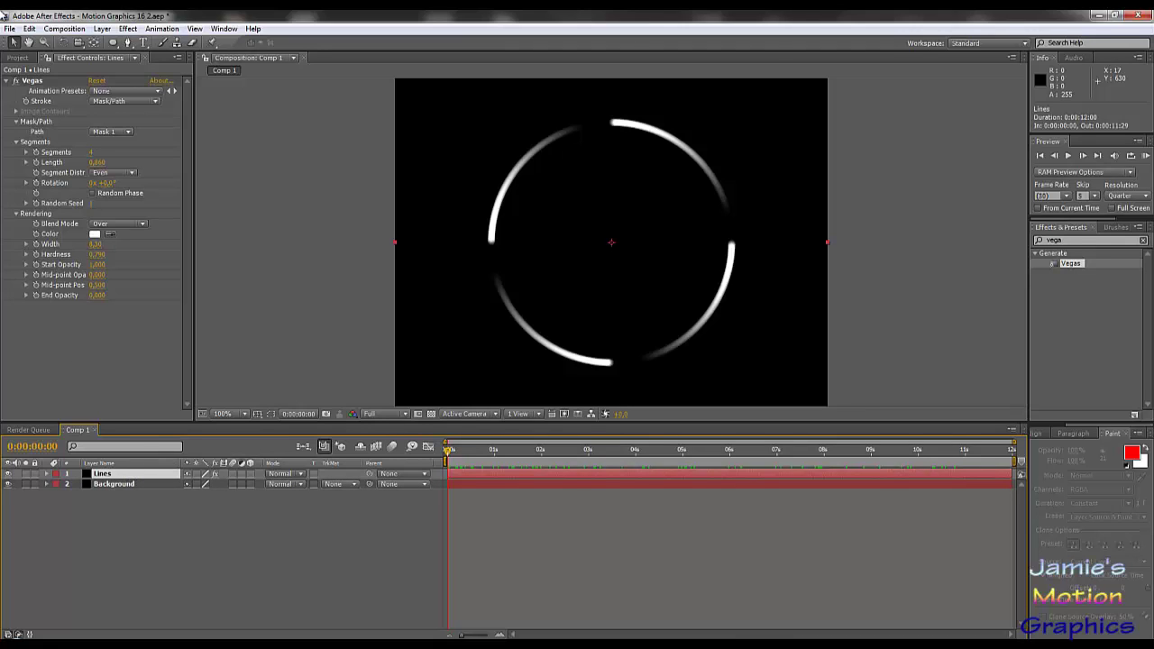
click(30, 28)
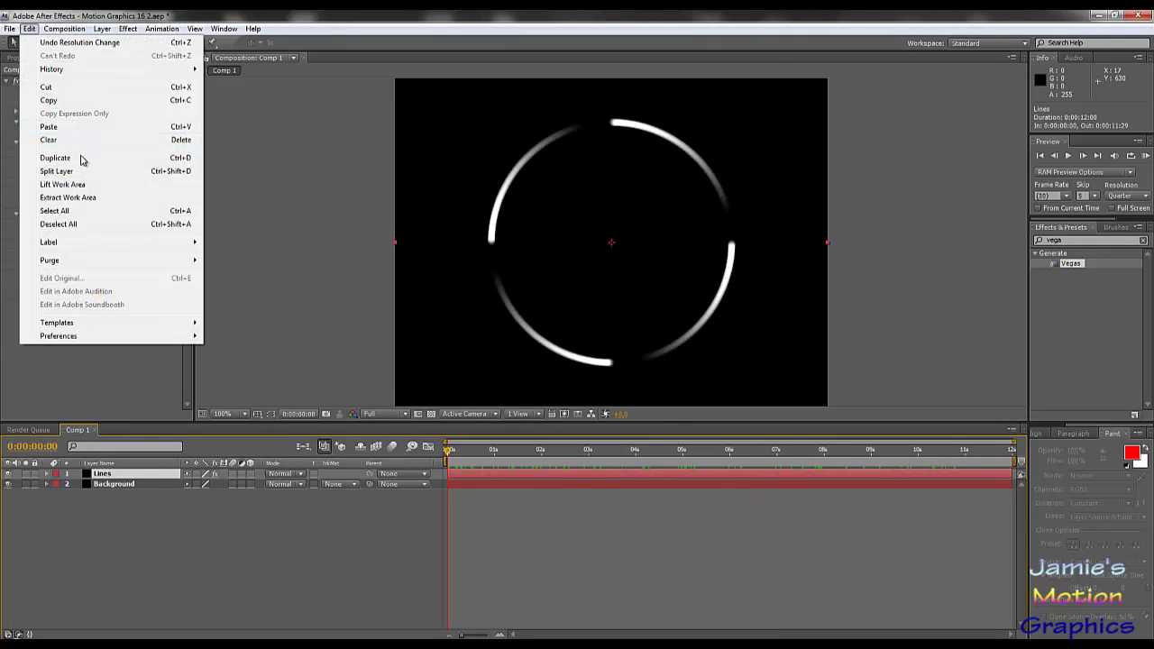
click(172, 159)
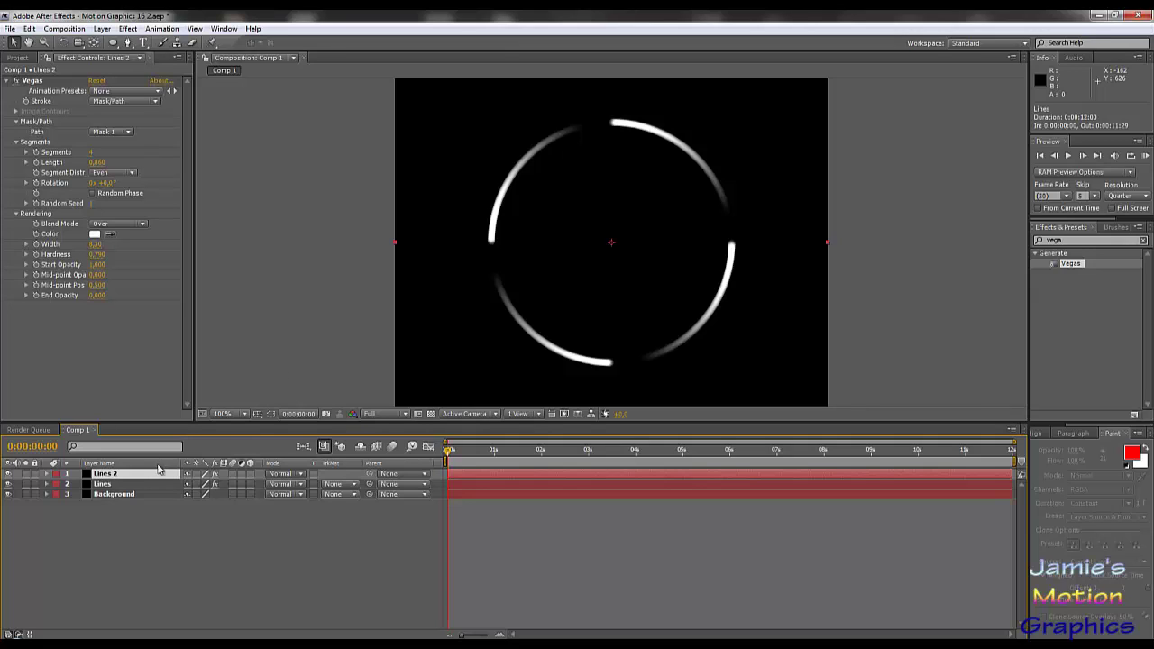
key(s)
drag(225, 485, 198, 485)
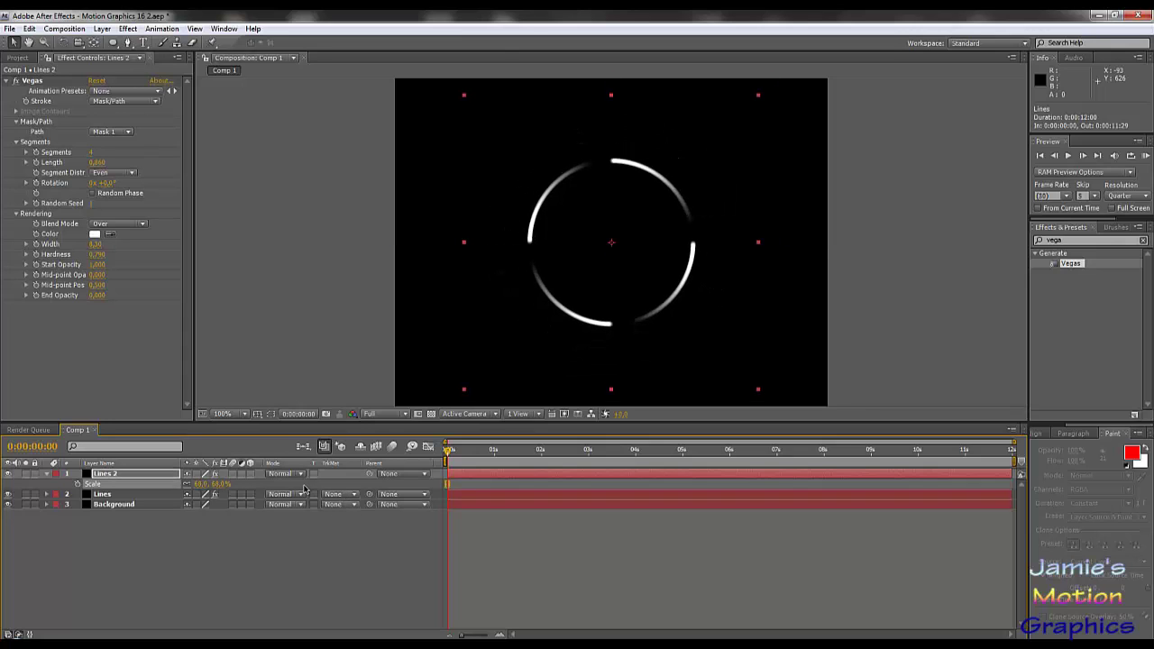
Set the blending mode of both the Lines and Lines 2 layers to Screen.
click(337, 496)
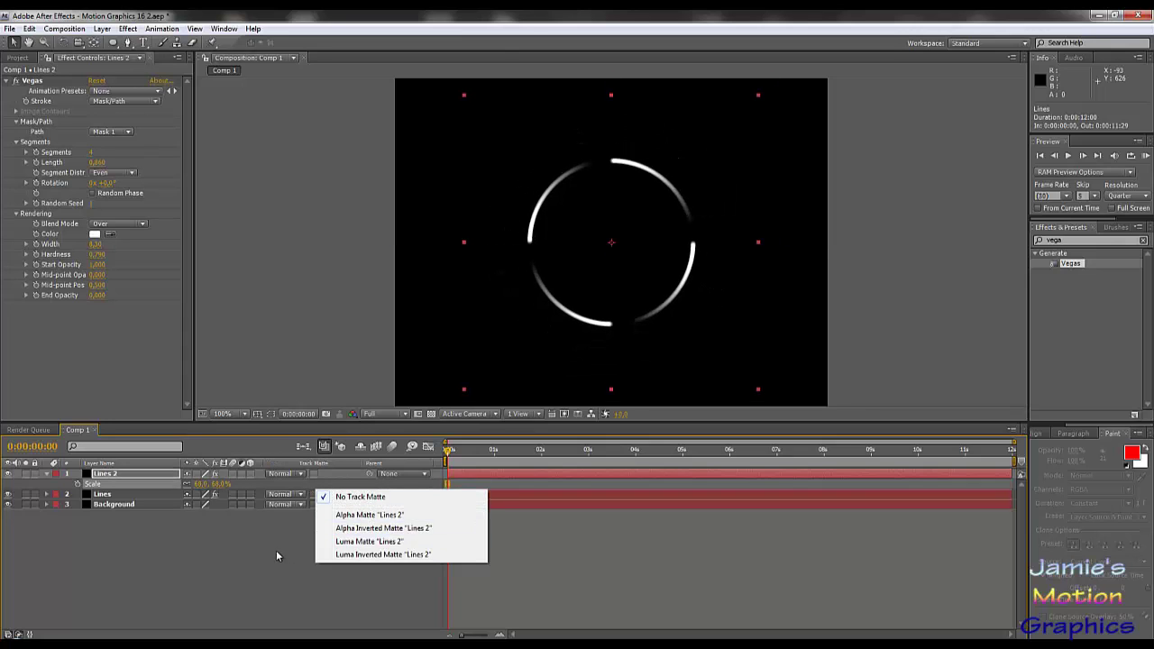
click(277, 497)
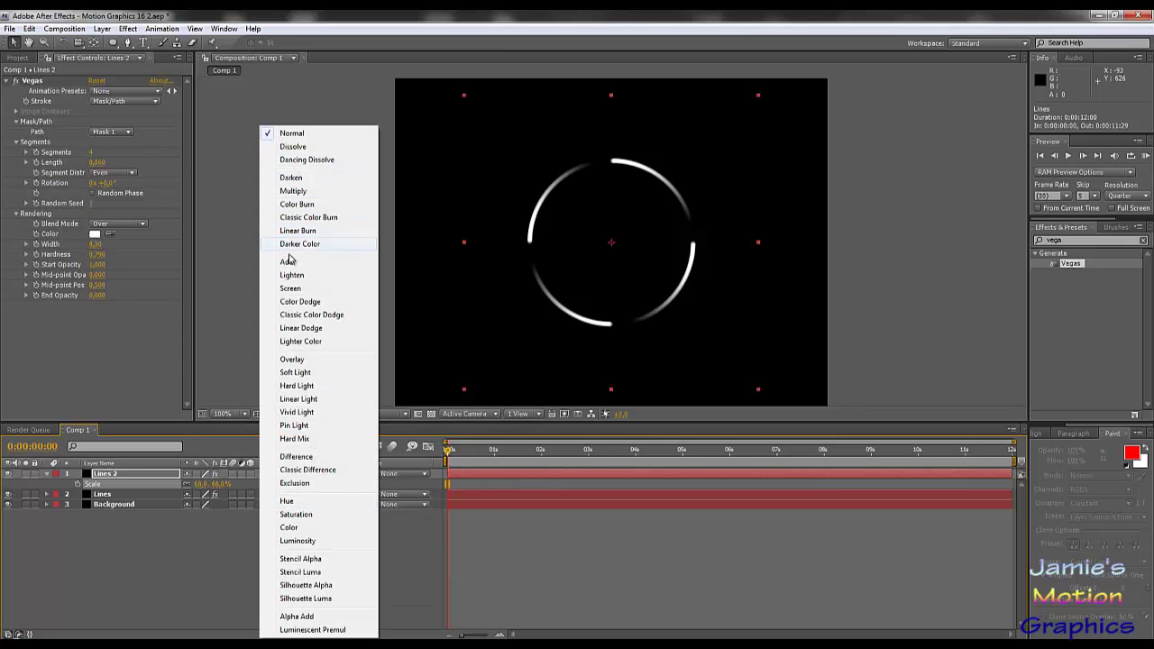
click(294, 288)
click(285, 476)
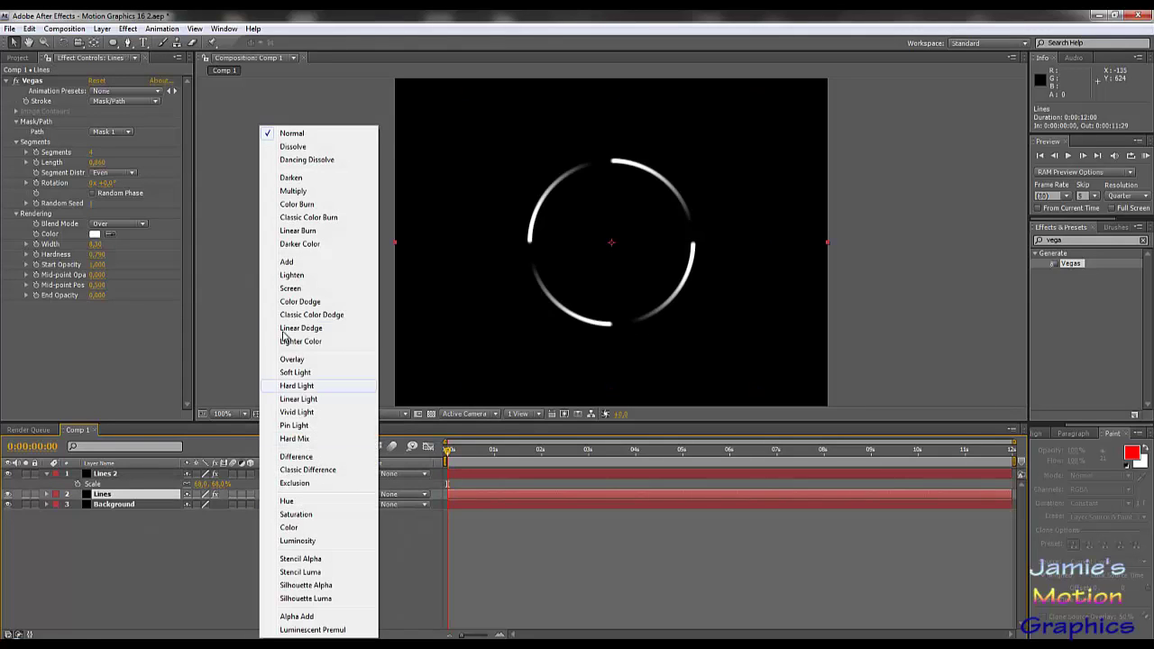
click(290, 288)
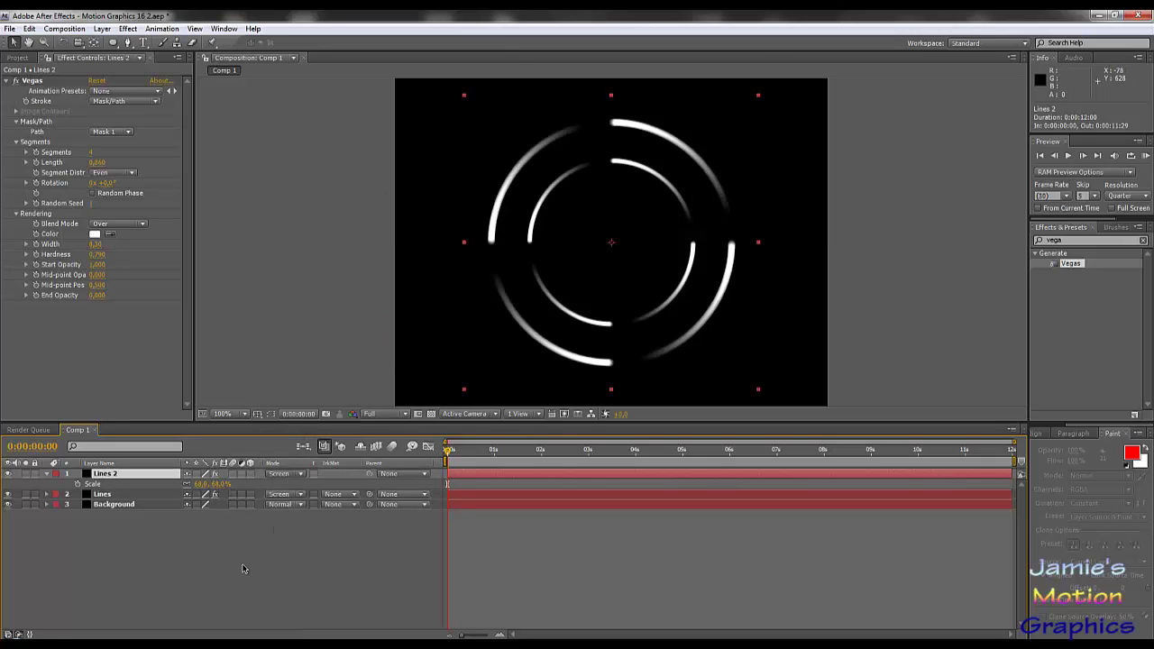
Scale Lines 2 to 84% and set its Vegas effect to 8 segments with a rotation of 18°.
drag(217, 484, 237, 488)
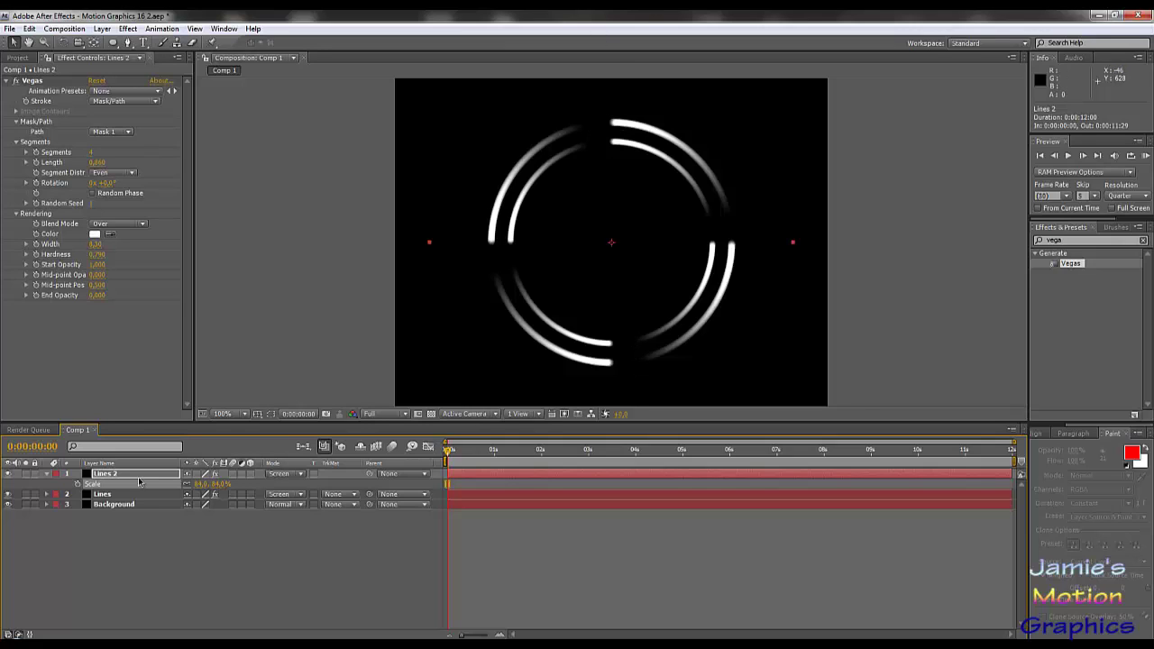
click(92, 153)
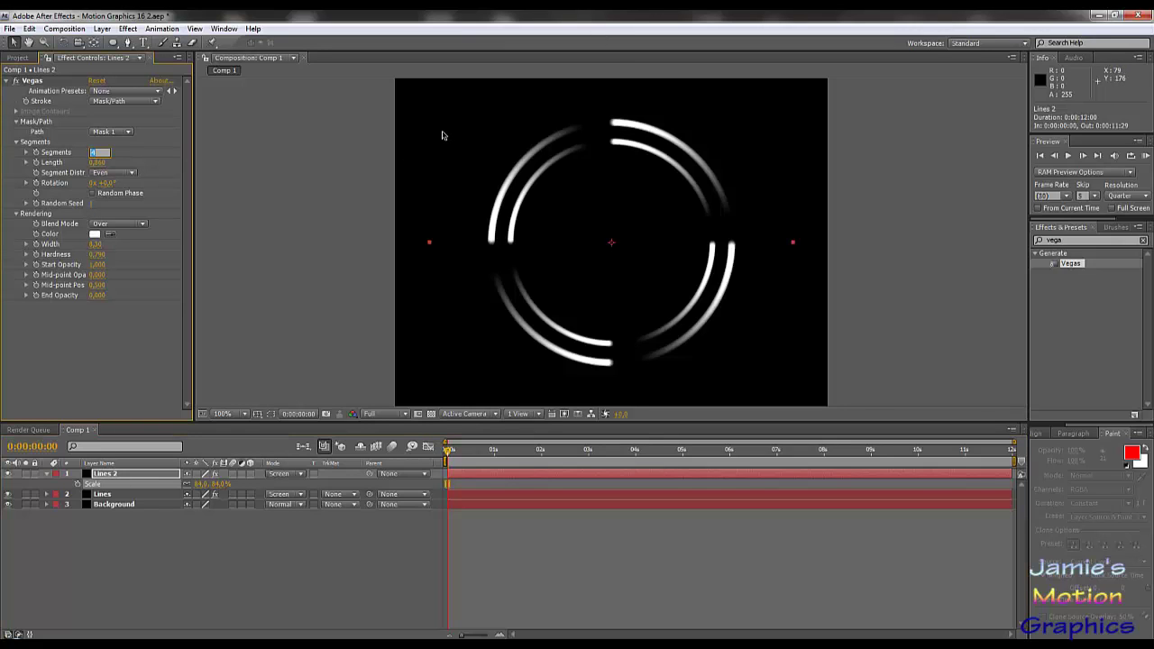
text(8)
key(Return)
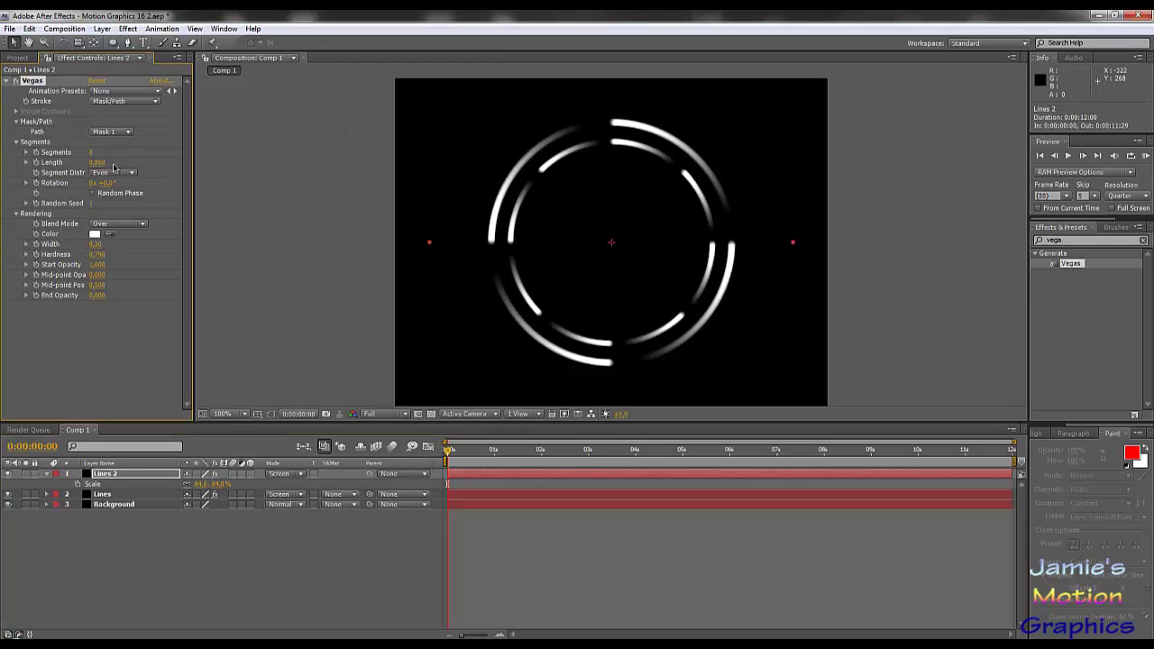
drag(108, 183, 116, 183)
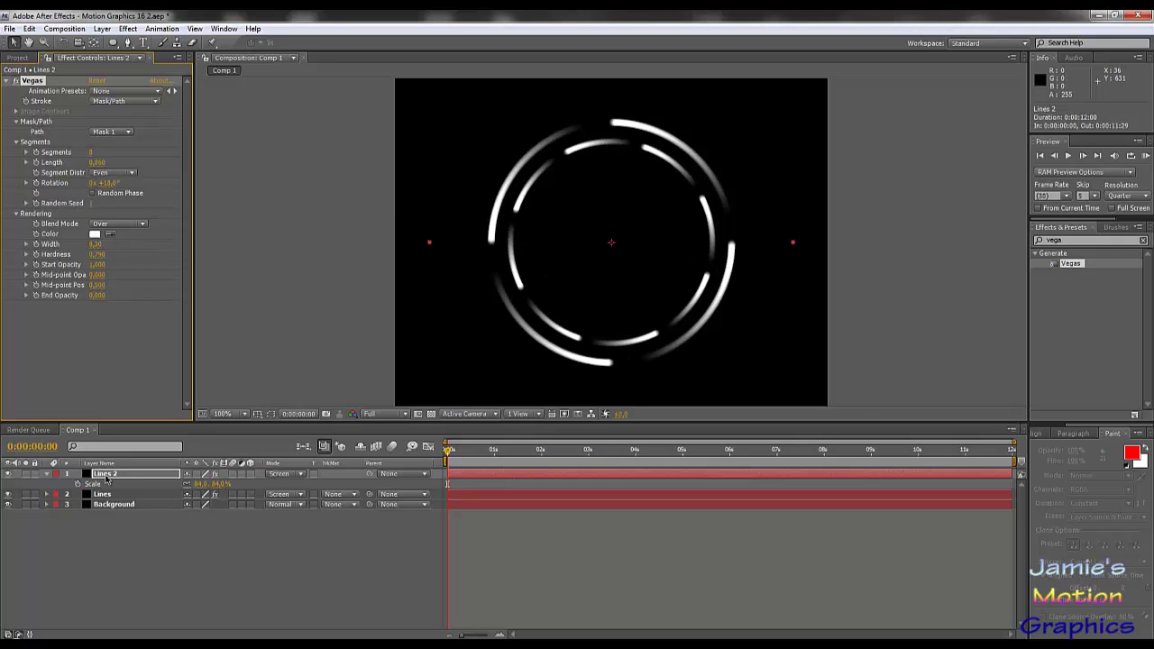
Add the expression -150*time to the Rotation property of Lines 2 and preview its motion from the first frame.
key(r)
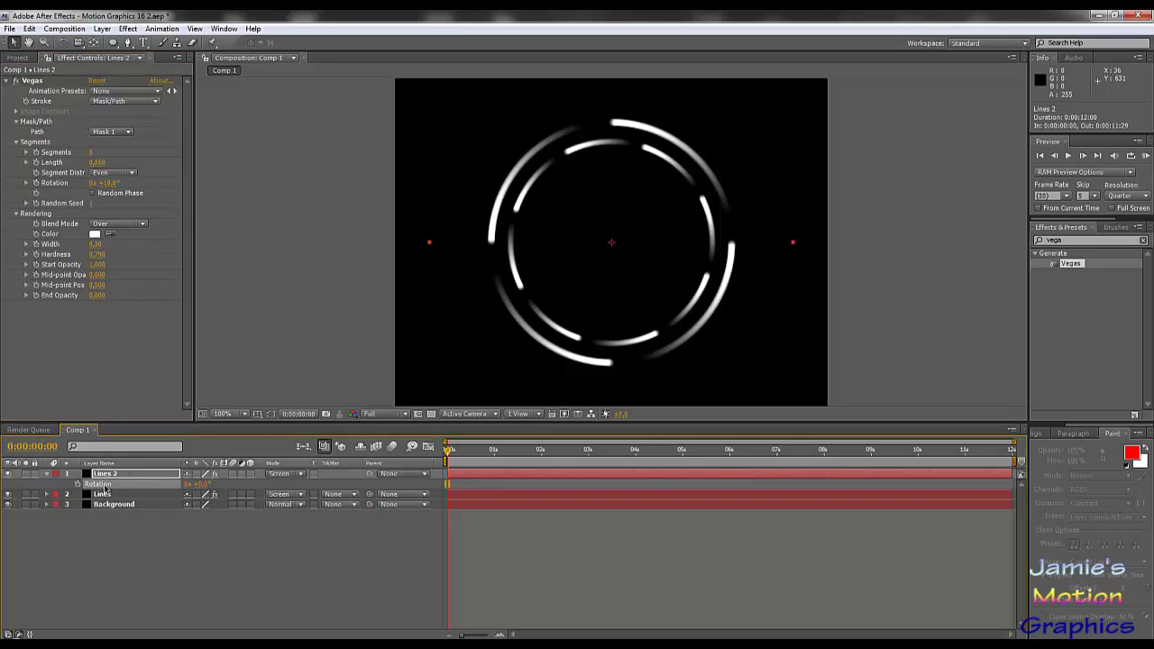
alt+click(78, 484)
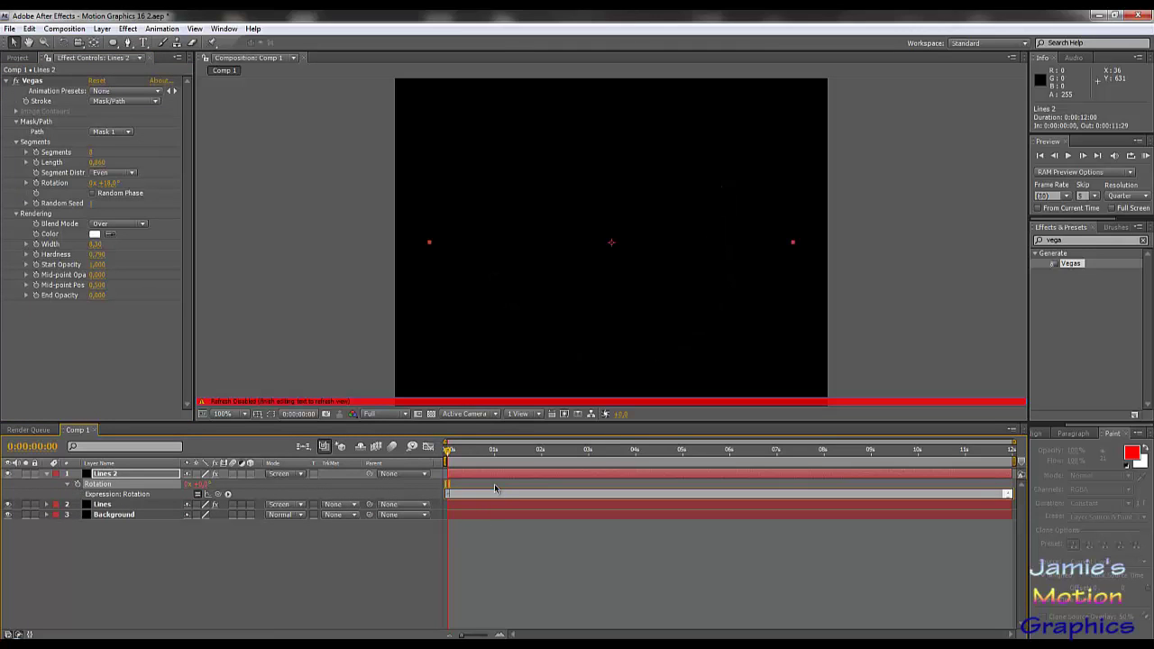
text(-150*time)
key(KP_Enter)
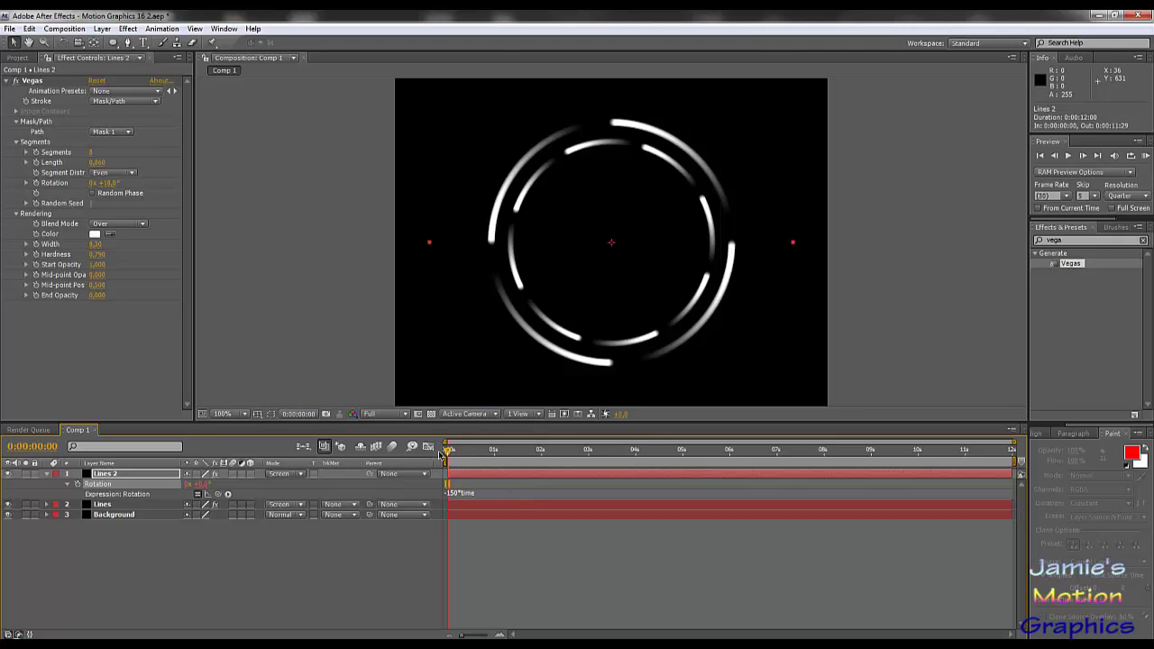
mouse_move(449, 450)
mouse_down()
mouse_move(594, 450)
mouse_move(442, 453)
mouse_up()
click(47, 474)
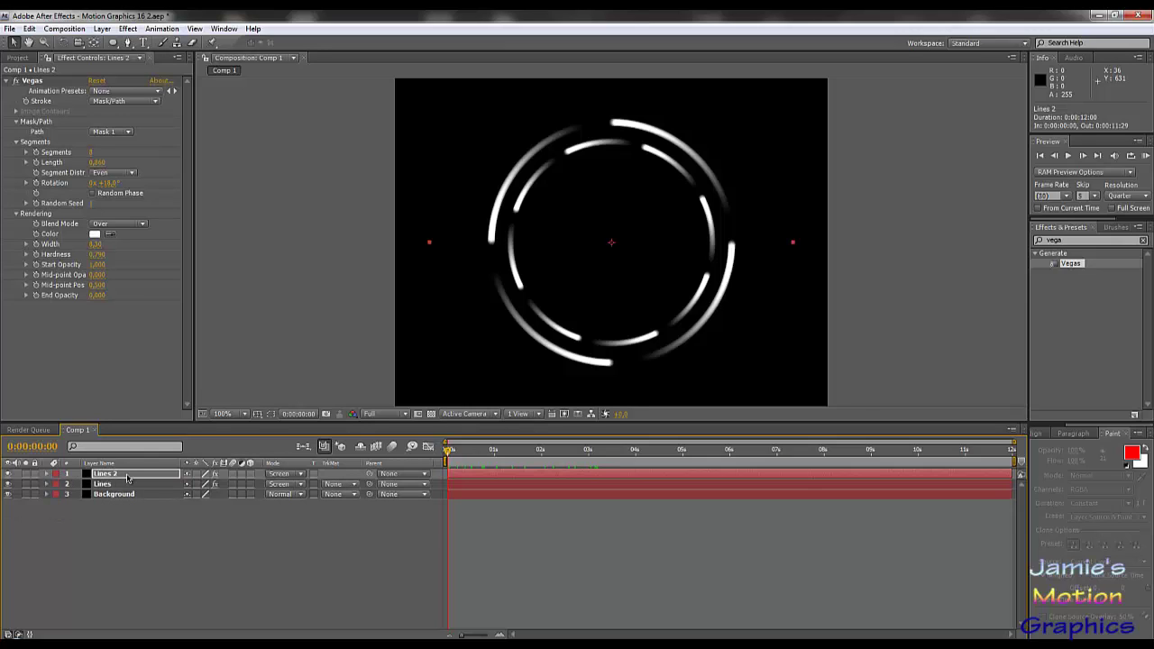
key(Return)
key(ctrl+d)
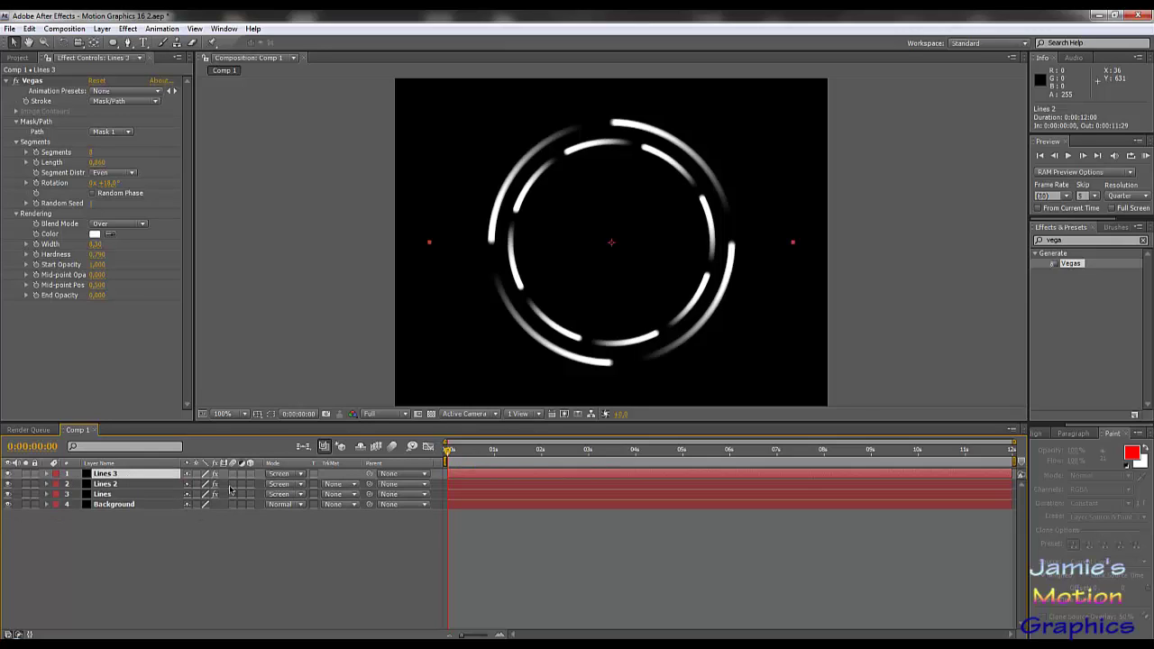
click(124, 486)
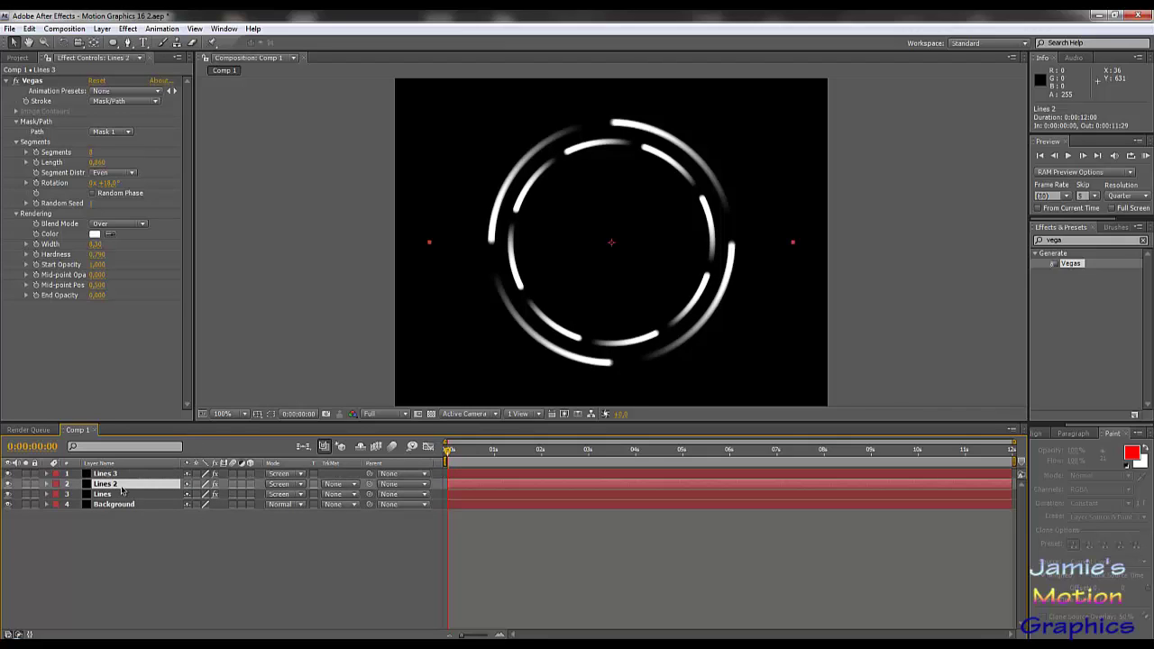
click(97, 250)
key(Return)
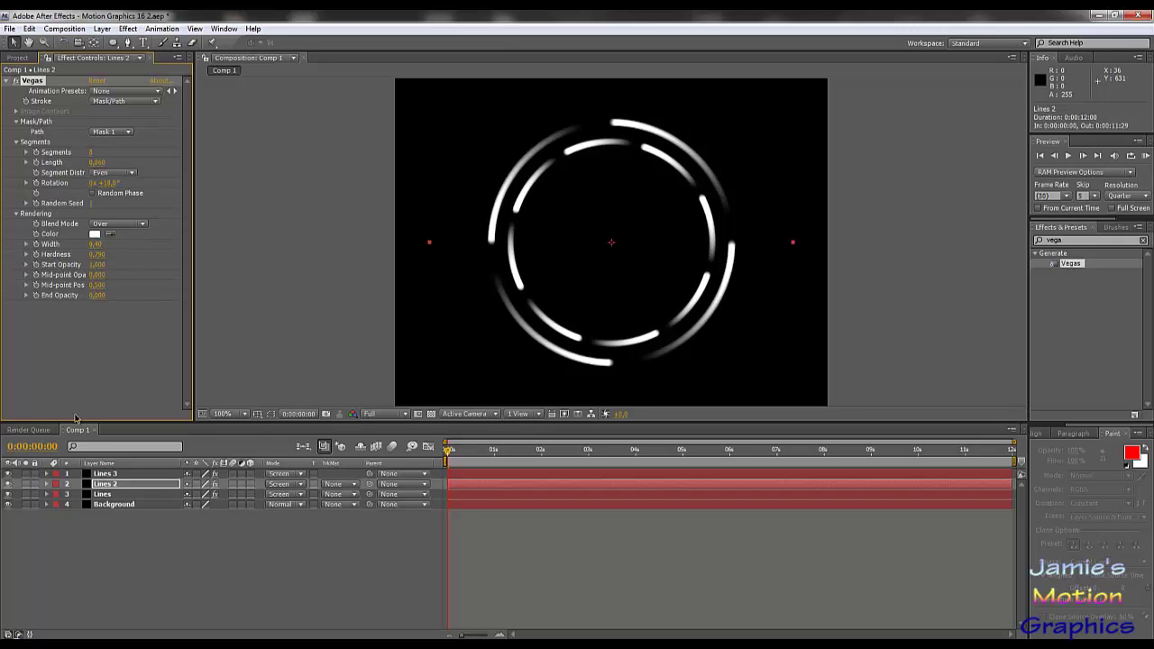
click(117, 475)
key(Delete)
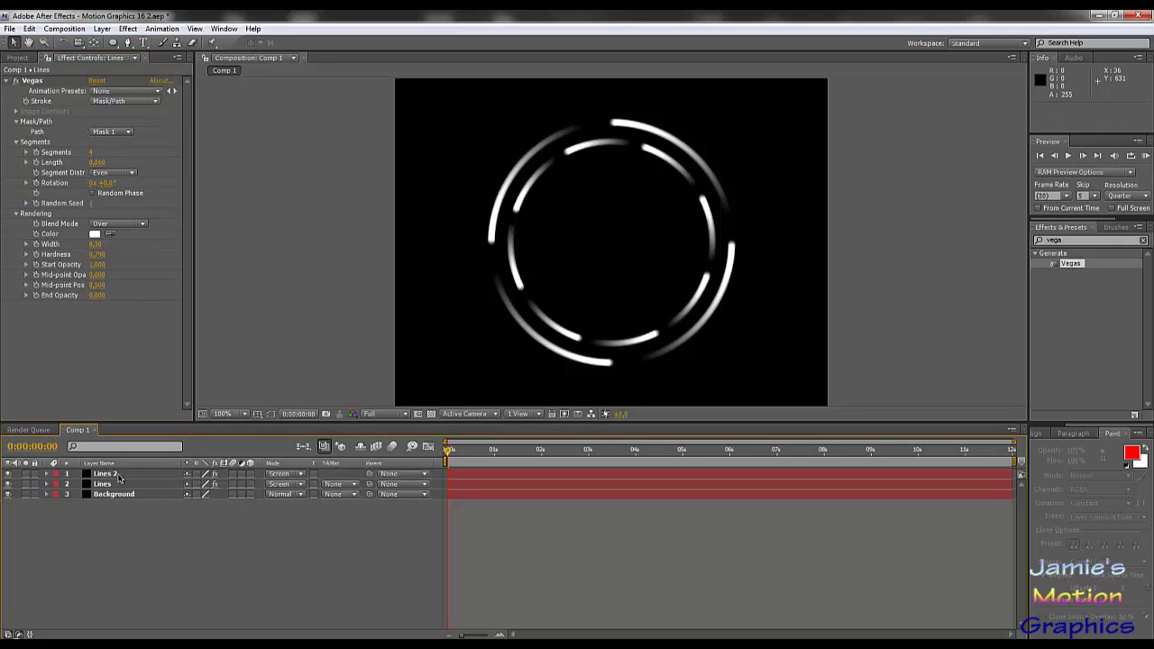
Reduce the Vegas stroke width of Lines 2 to 2 and scale the layer to 89%.
click(109, 475)
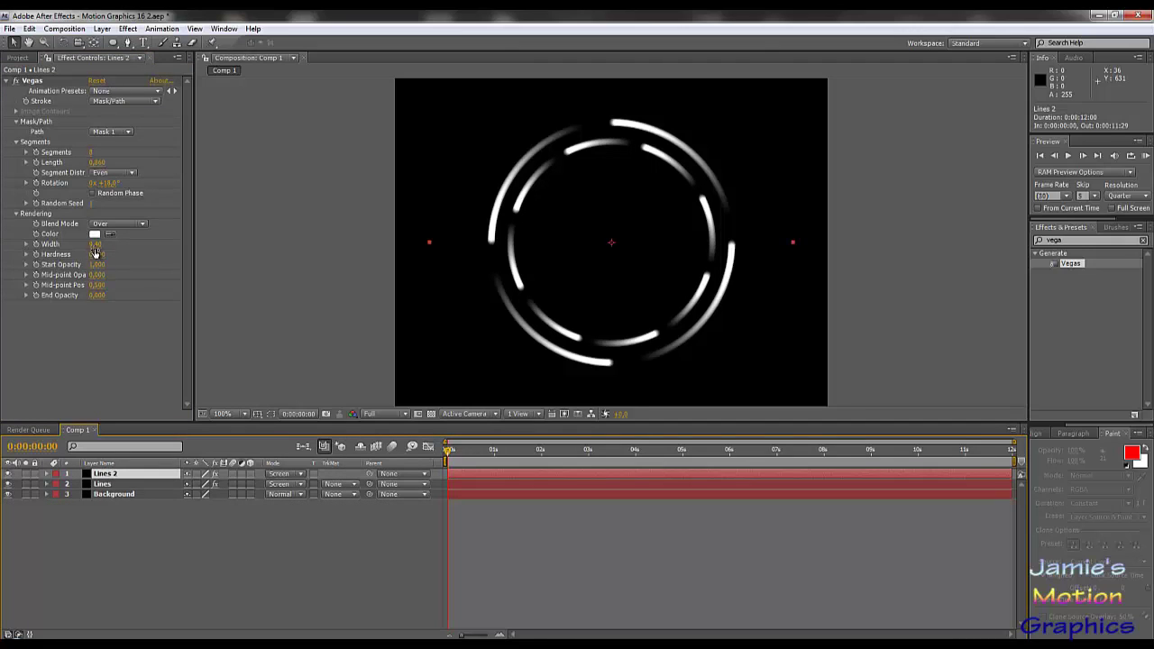
drag(94, 245, 55, 254)
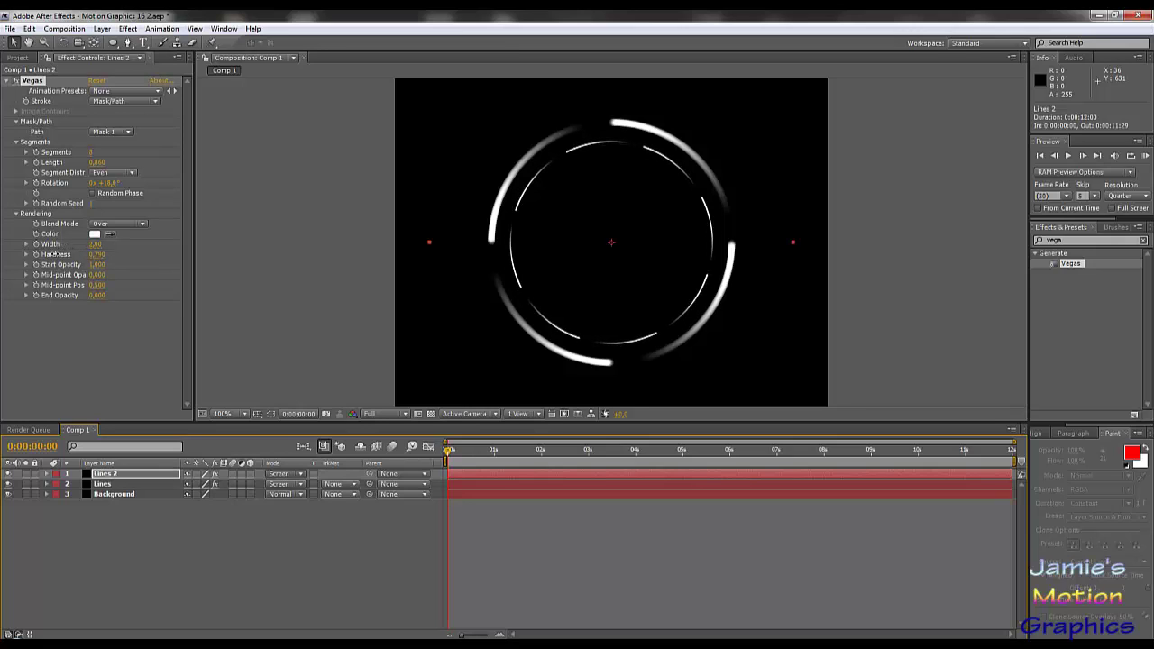
click(158, 344)
key(s)
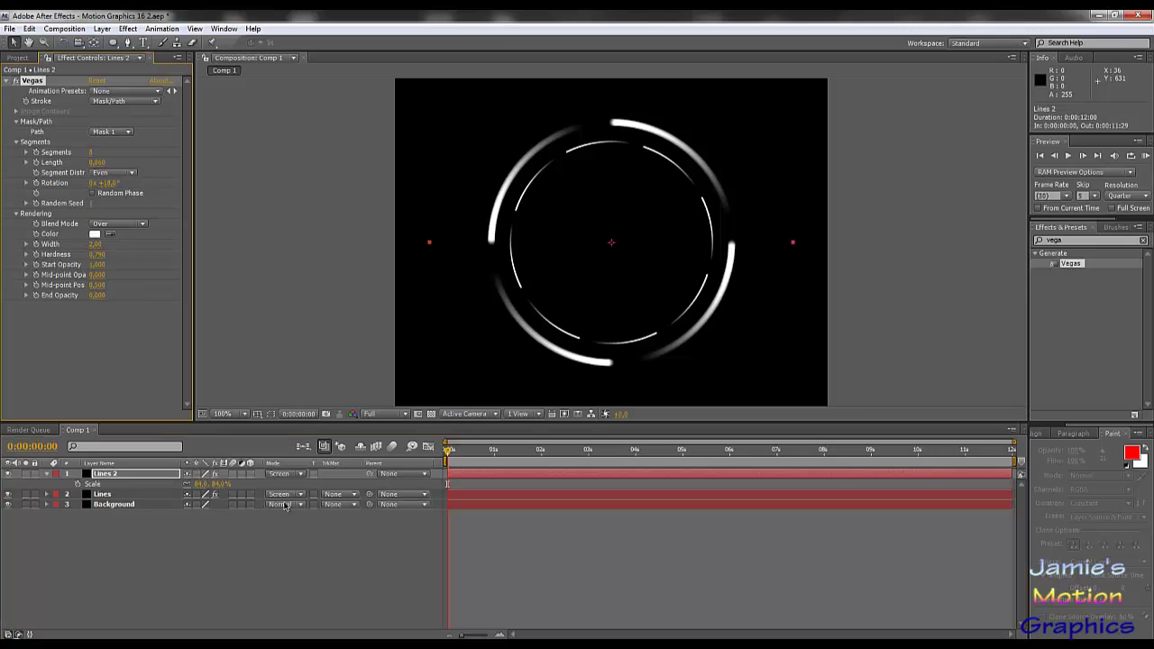
drag(216, 484, 223, 484)
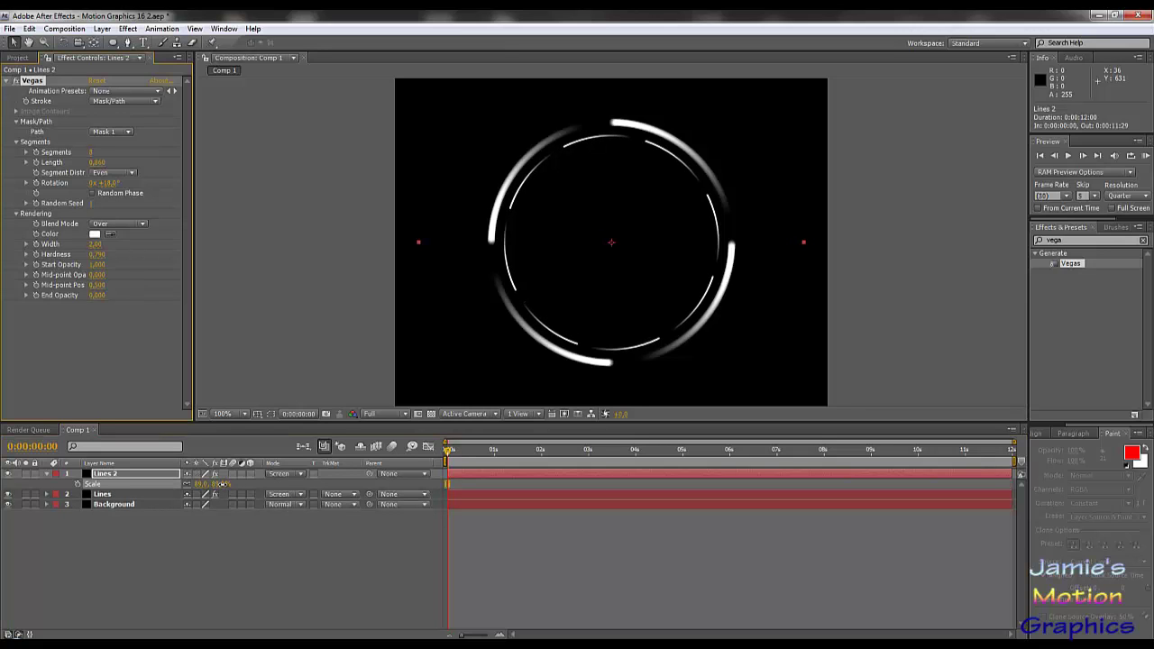
click(223, 487)
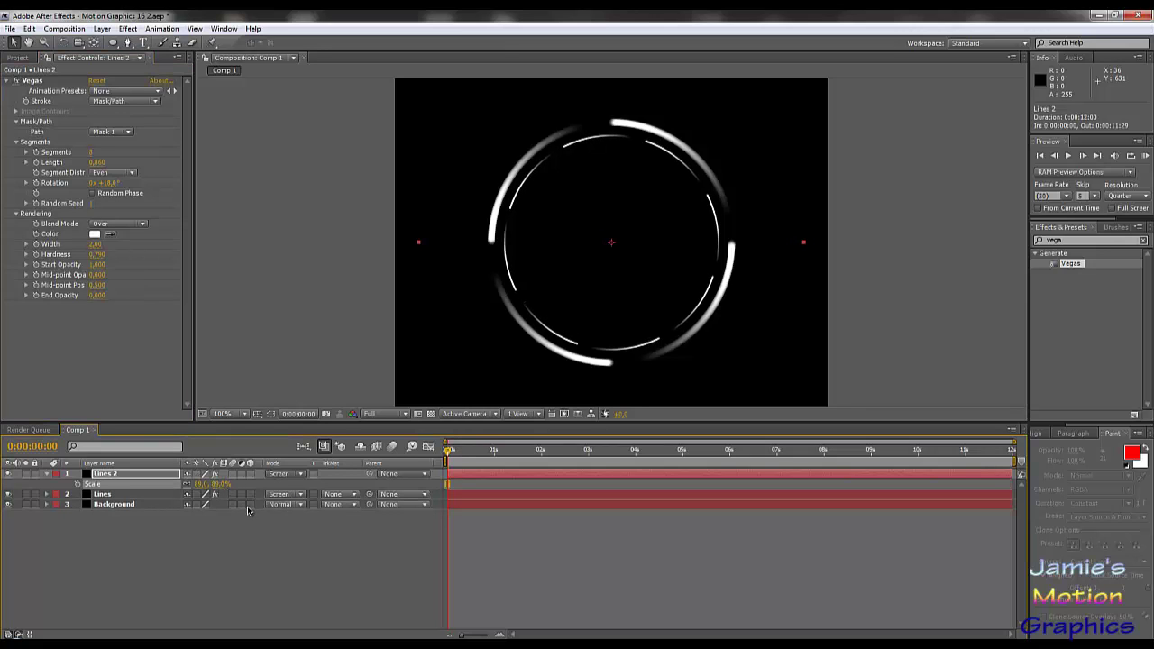
Duplicate the Lines 2 layer and scale the copy down to 80%.
click(153, 476)
key(ctrl+d)
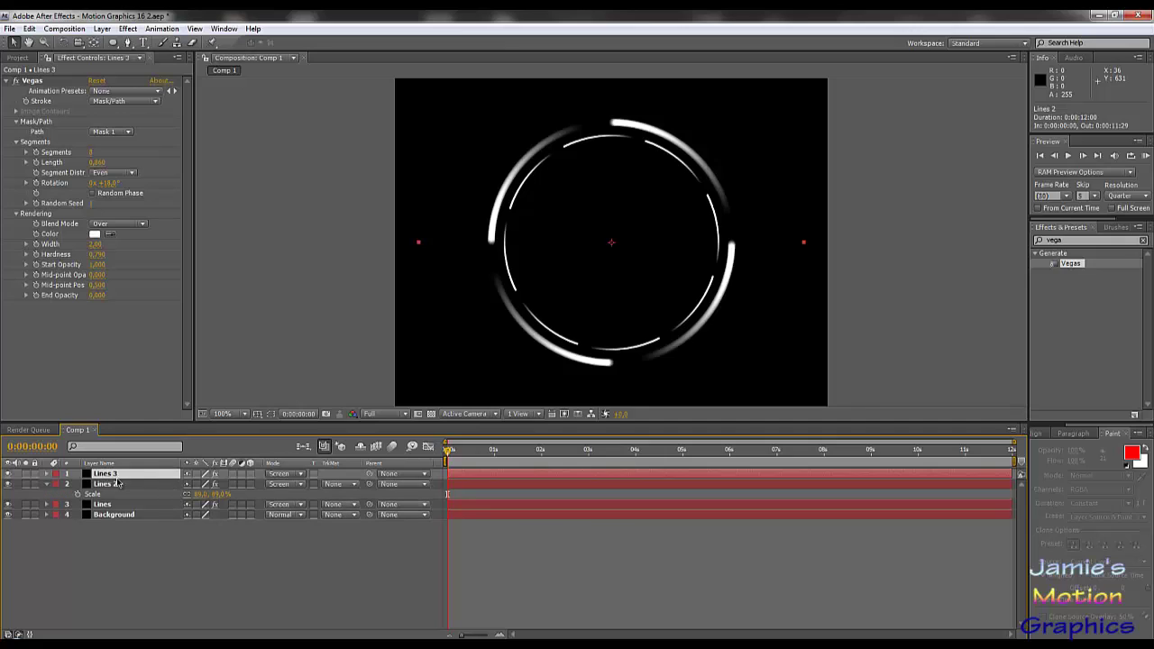
click(49, 484)
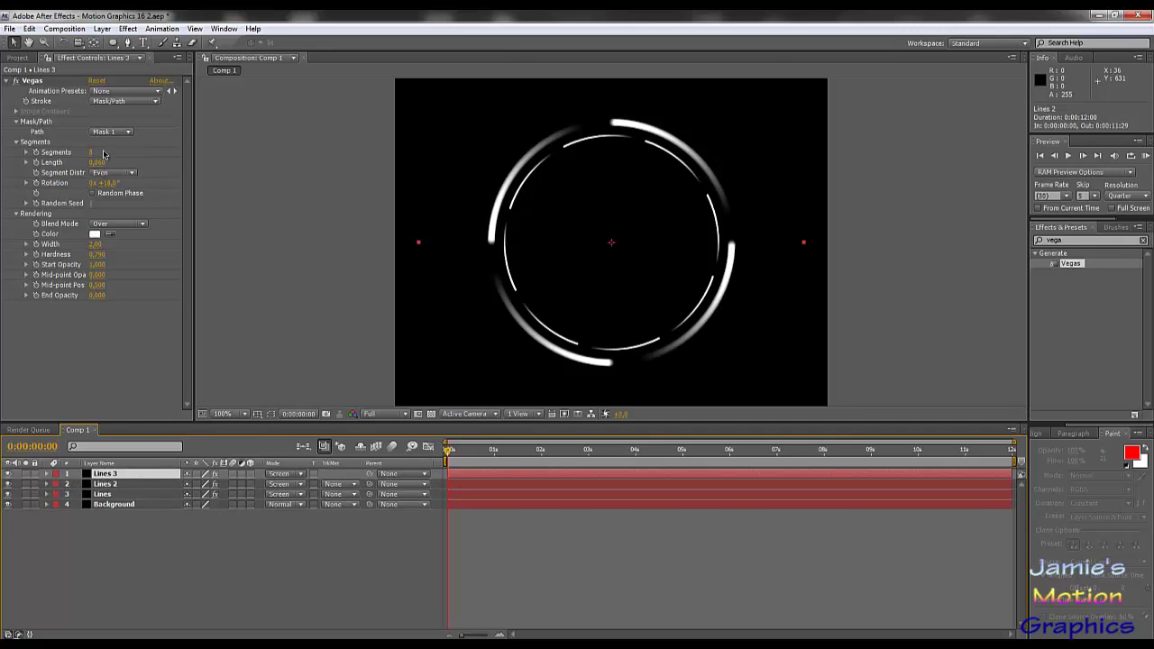
key(s)
mouse_move(206, 486)
mouse_down()
mouse_move(218, 485)
mouse_move(196, 484)
mouse_up()
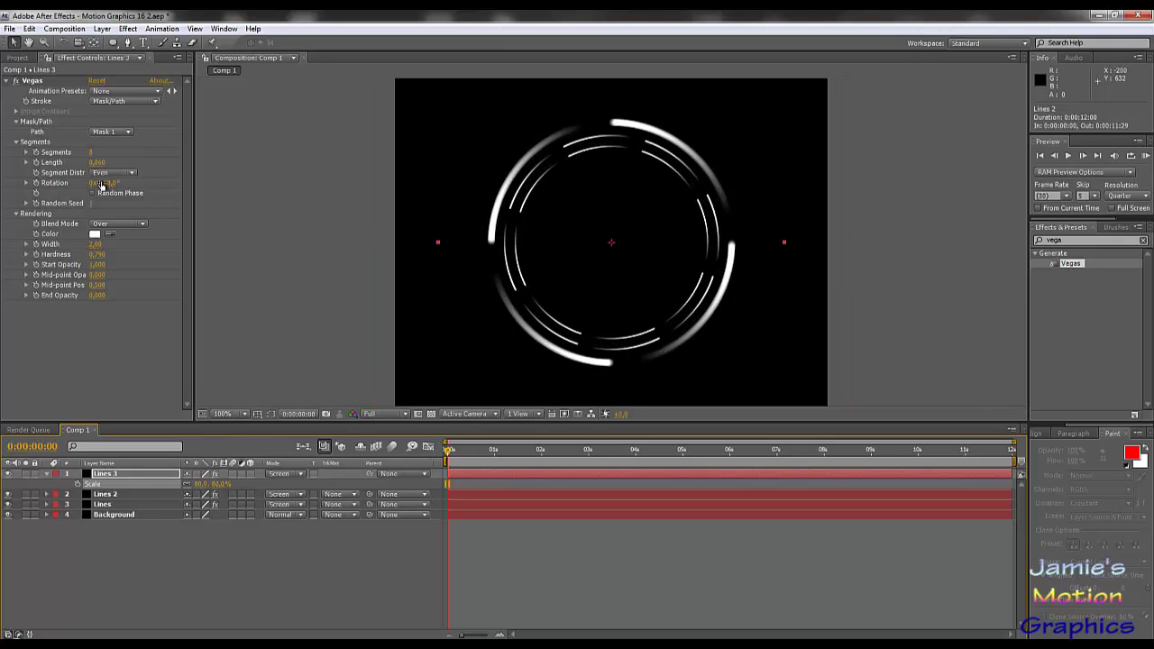
Set Lines 3's Vegas effect to 2 segments, rotation 49° and width 13.2, and reduce the layer's scale to 77%.
click(94, 152)
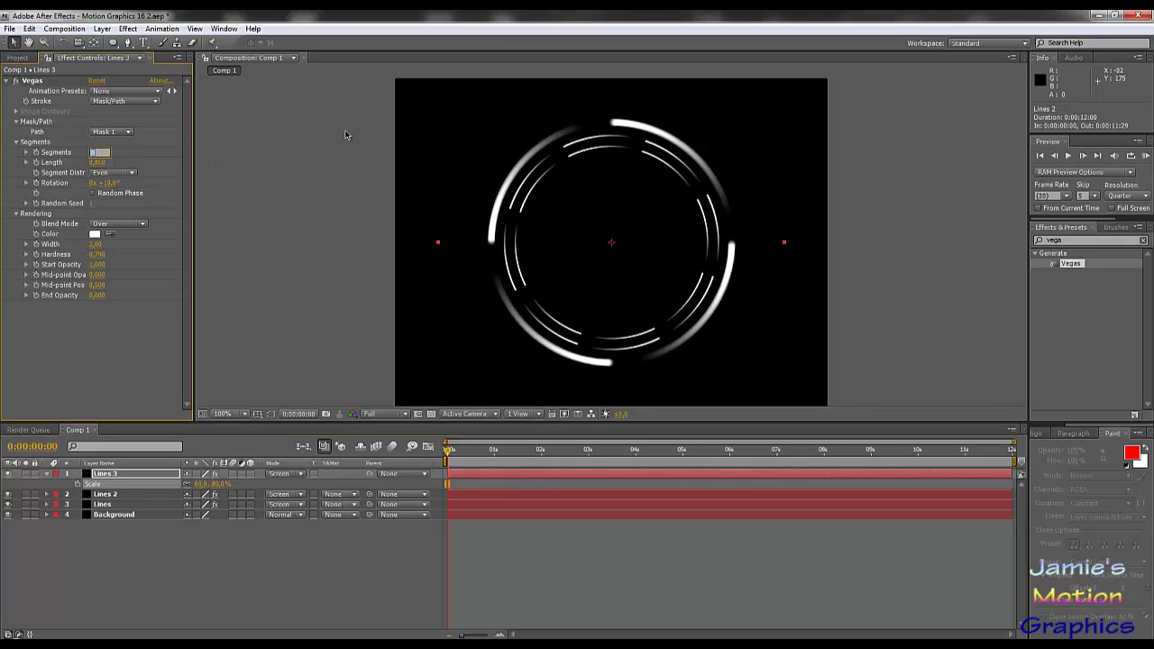
text(2)
key(Return)
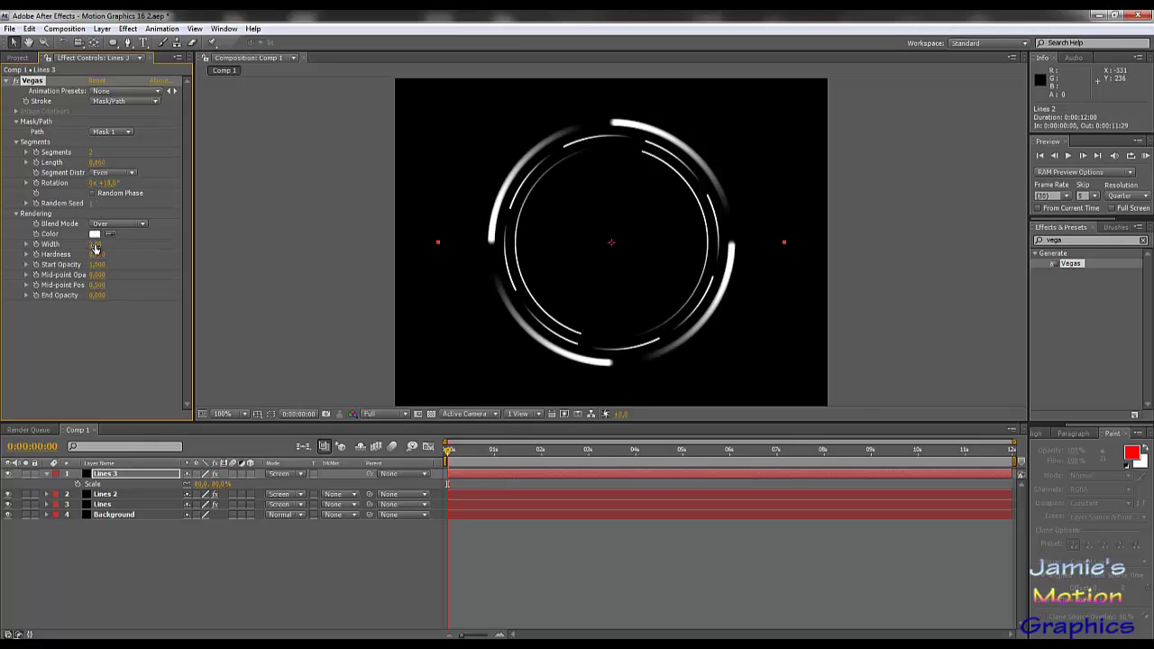
drag(97, 244, 136, 252)
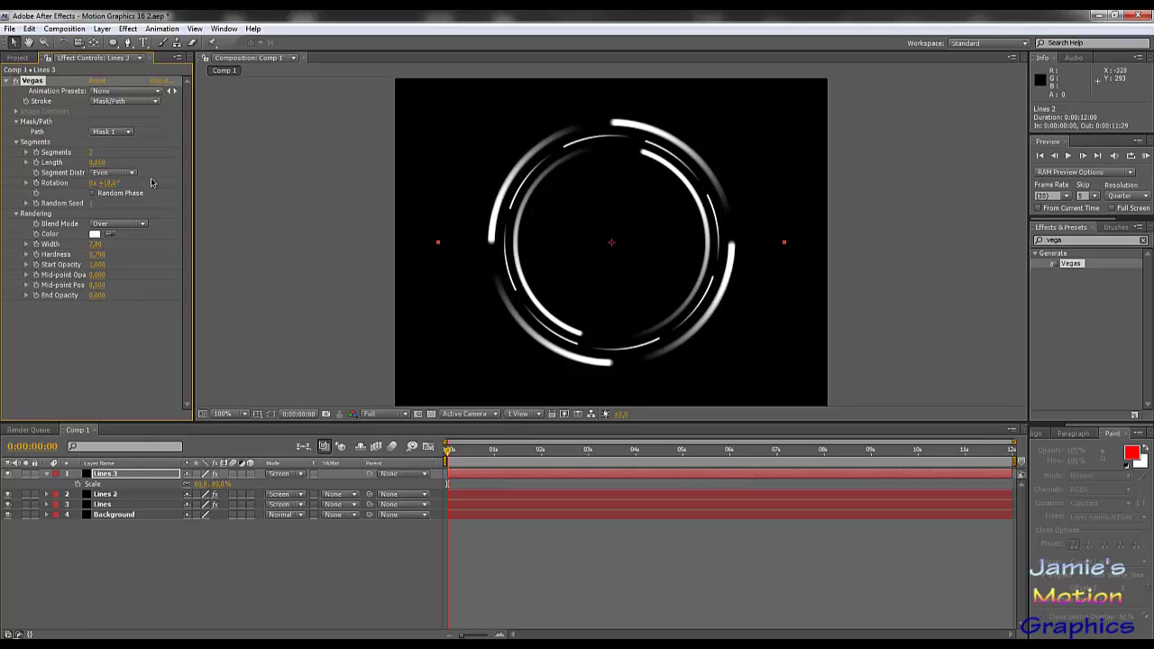
drag(110, 183, 128, 186)
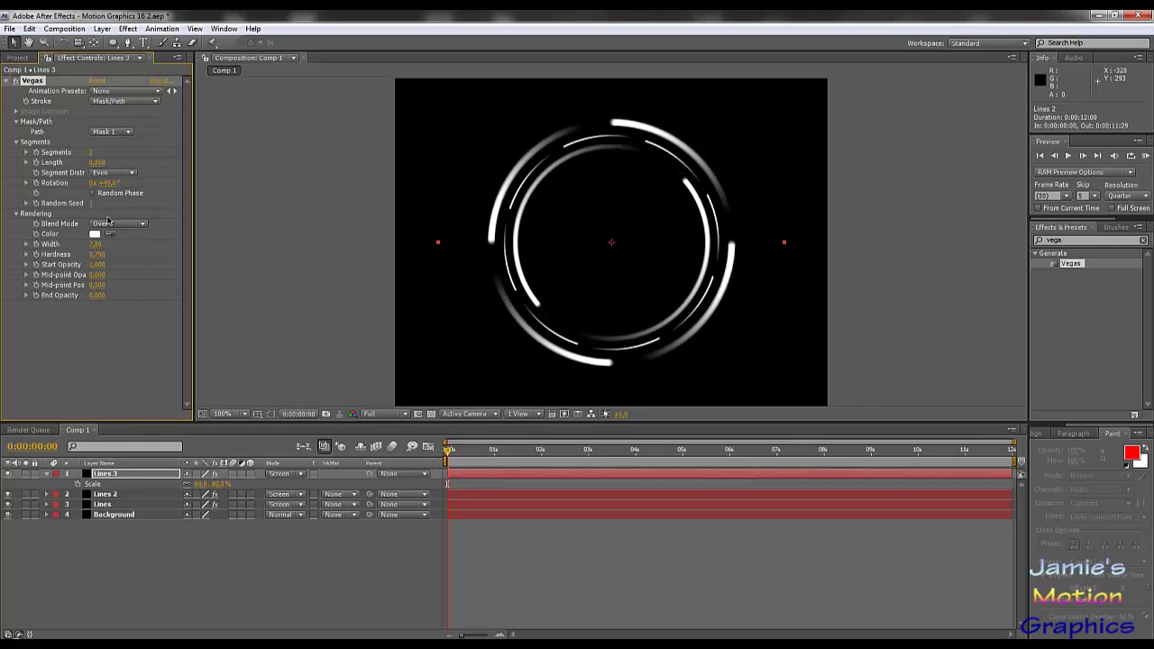
mouse_move(97, 245)
mouse_down()
mouse_move(83, 245)
mouse_move(134, 252)
mouse_up()
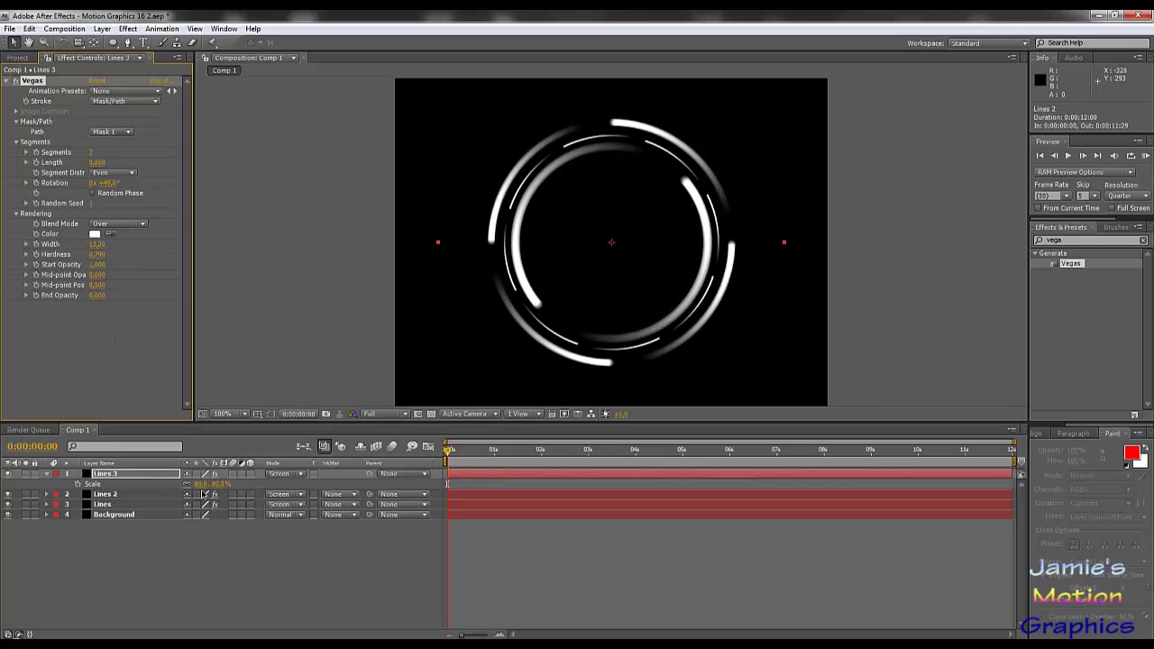
drag(217, 484, 220, 485)
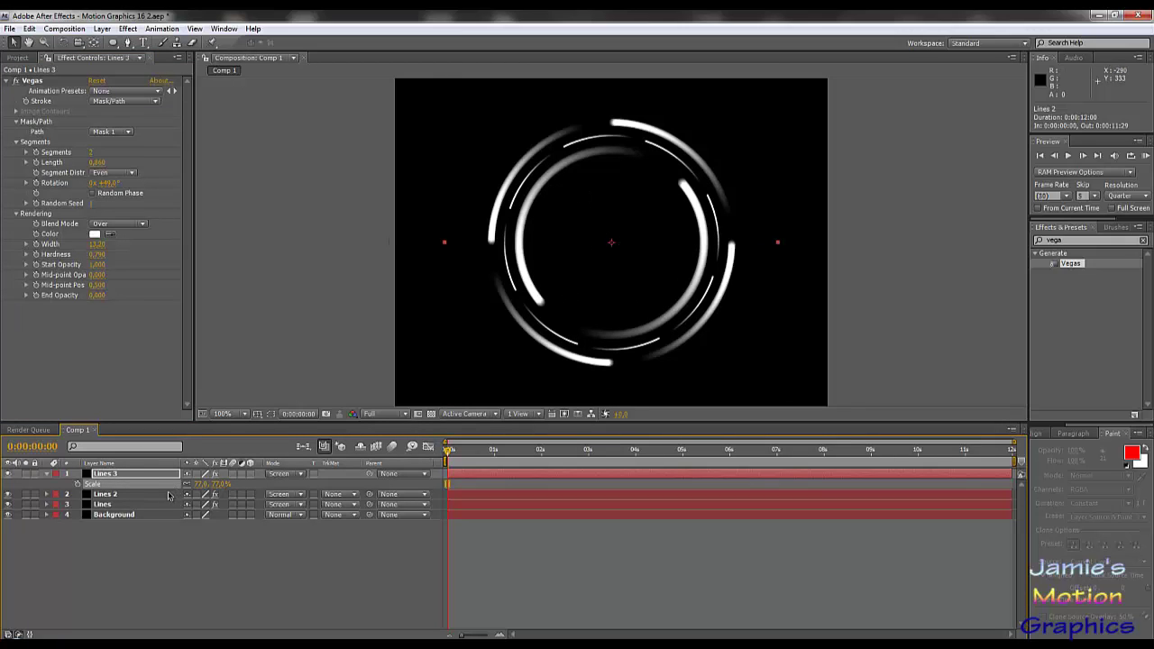
Duplicate the Lines 3 layer and scale the copy down to 37% to form a small inner ring.
click(124, 475)
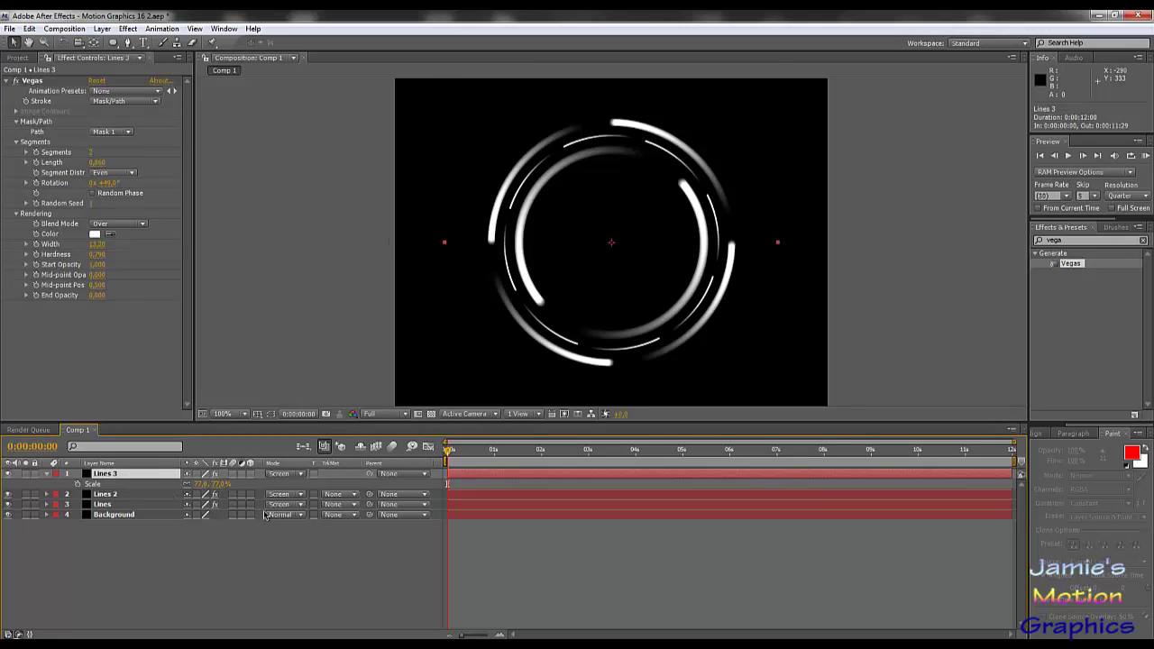
key(ctrl+d)
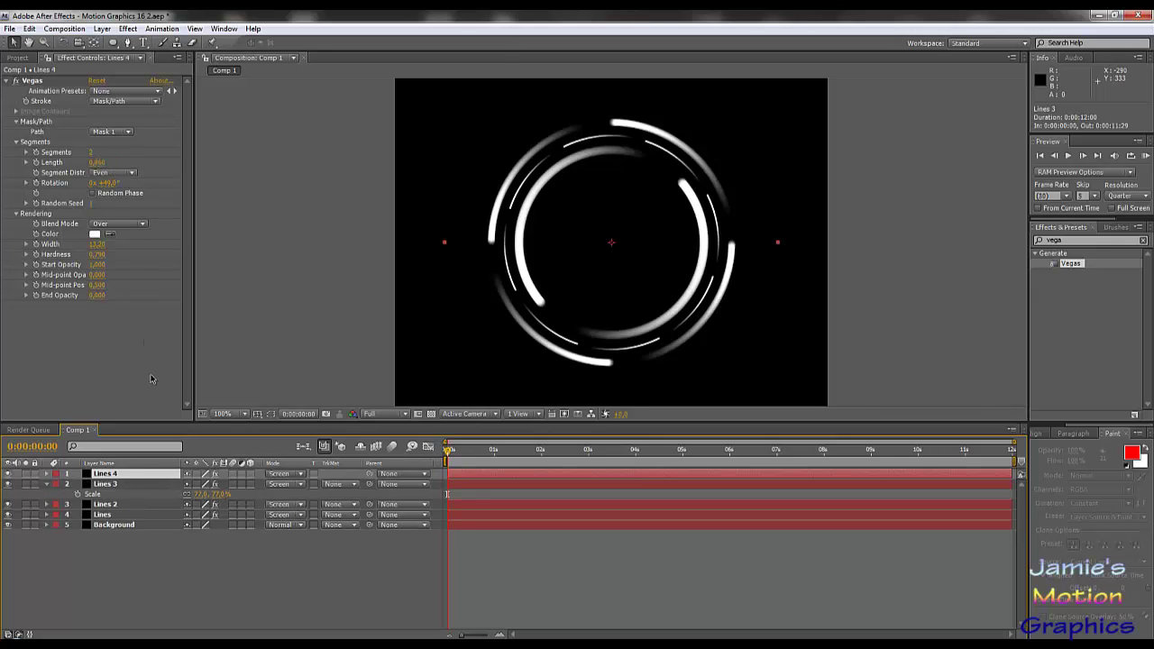
key(s)
drag(213, 485, 200, 489)
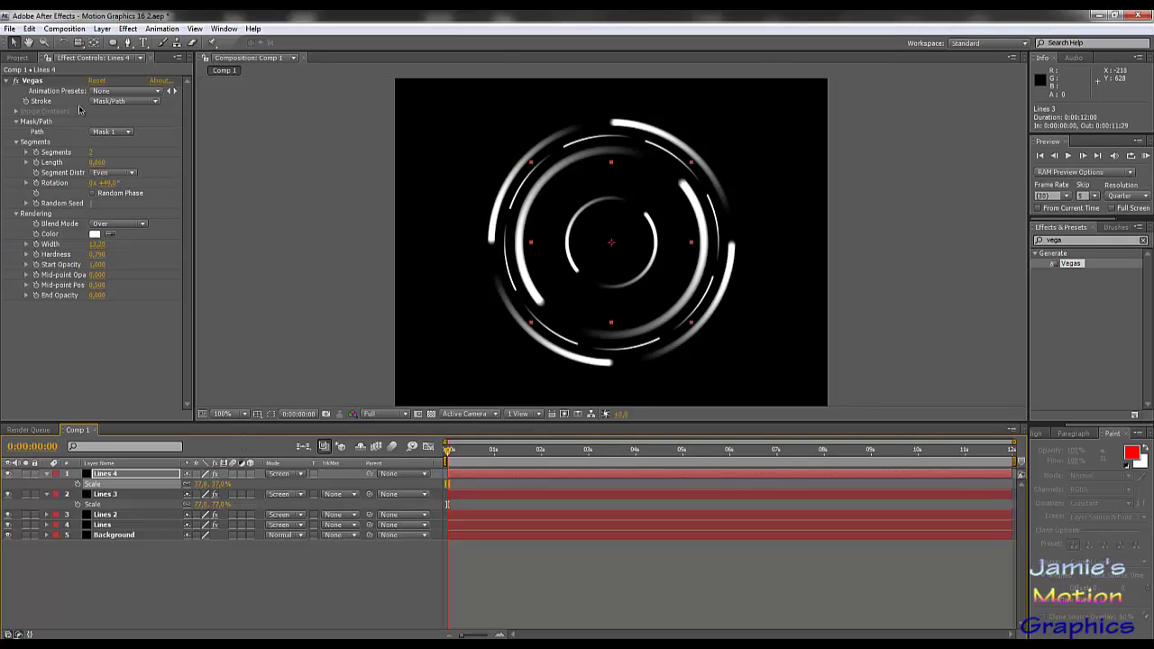
Set the Vegas effect on Lines 4 to 5 segments with a width of 8.1.
click(98, 153)
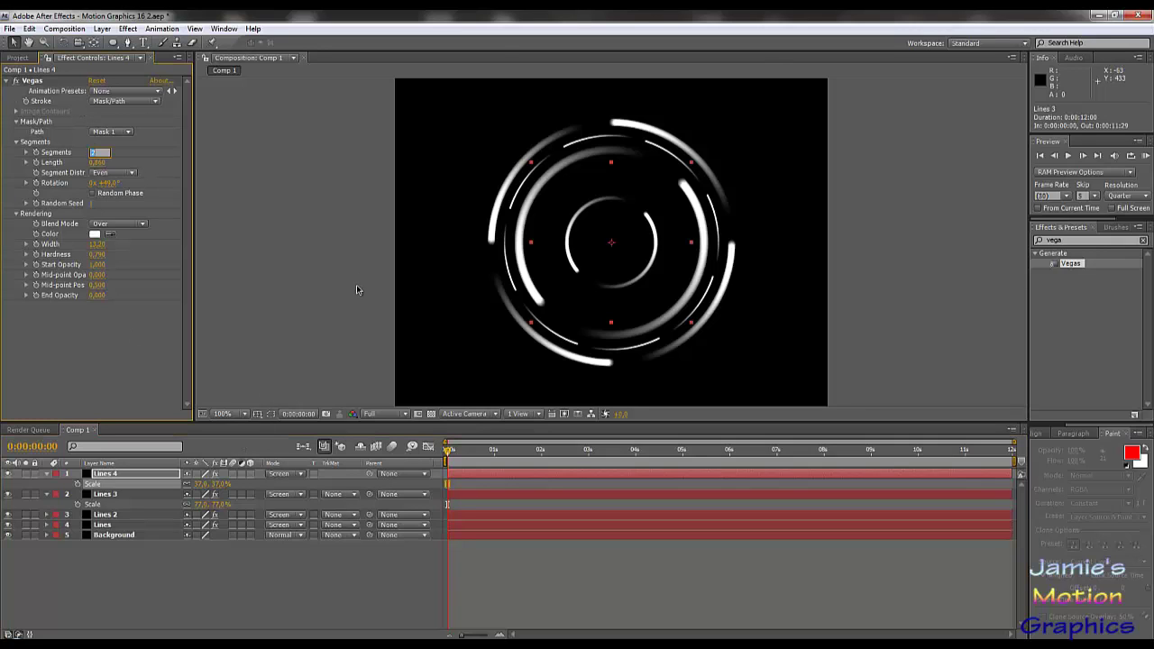
text(5)
key(Return)
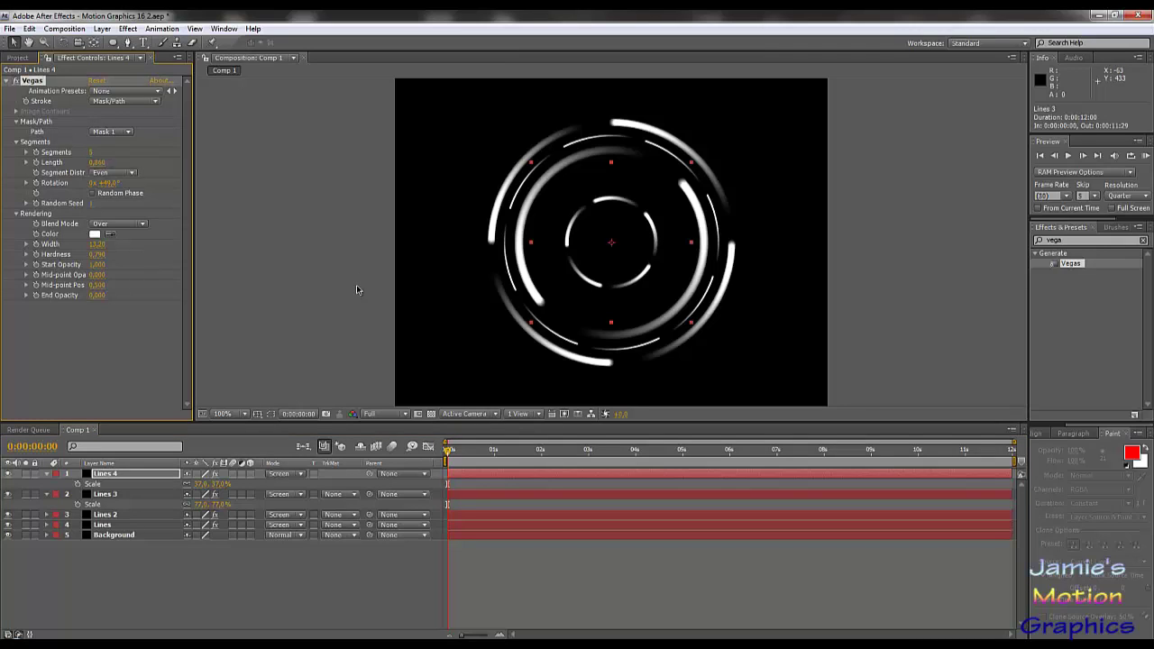
drag(97, 244, 68, 252)
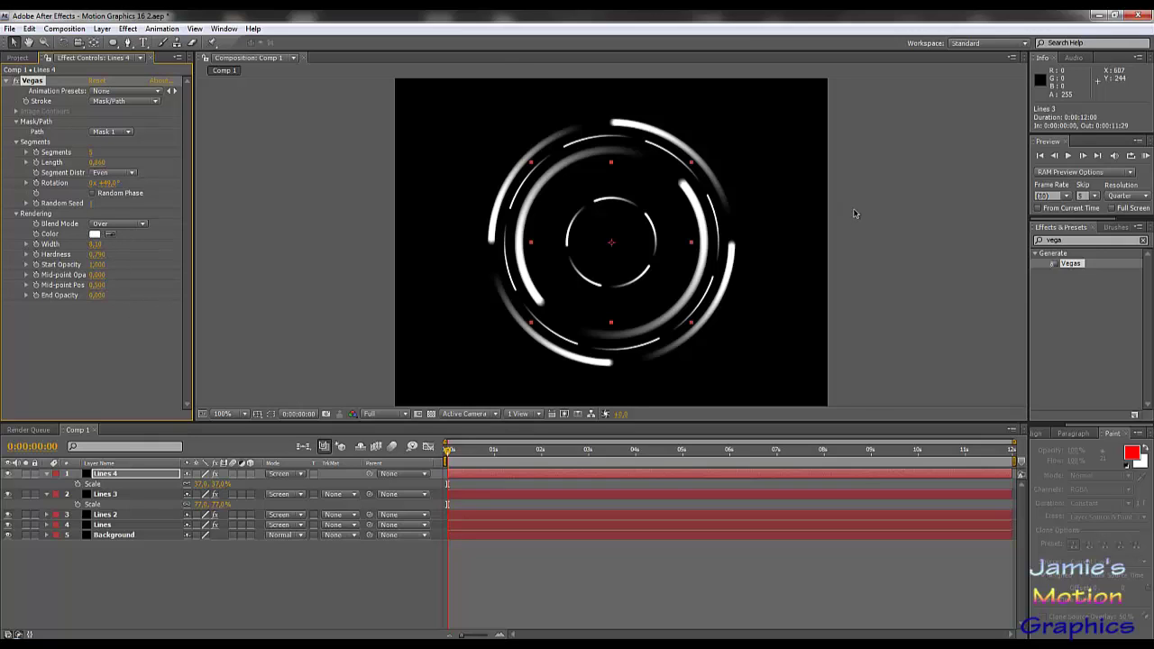
Duplicate the Lines 4 layer and scale the copy down to 31%.
click(142, 476)
key(ctrl+d)
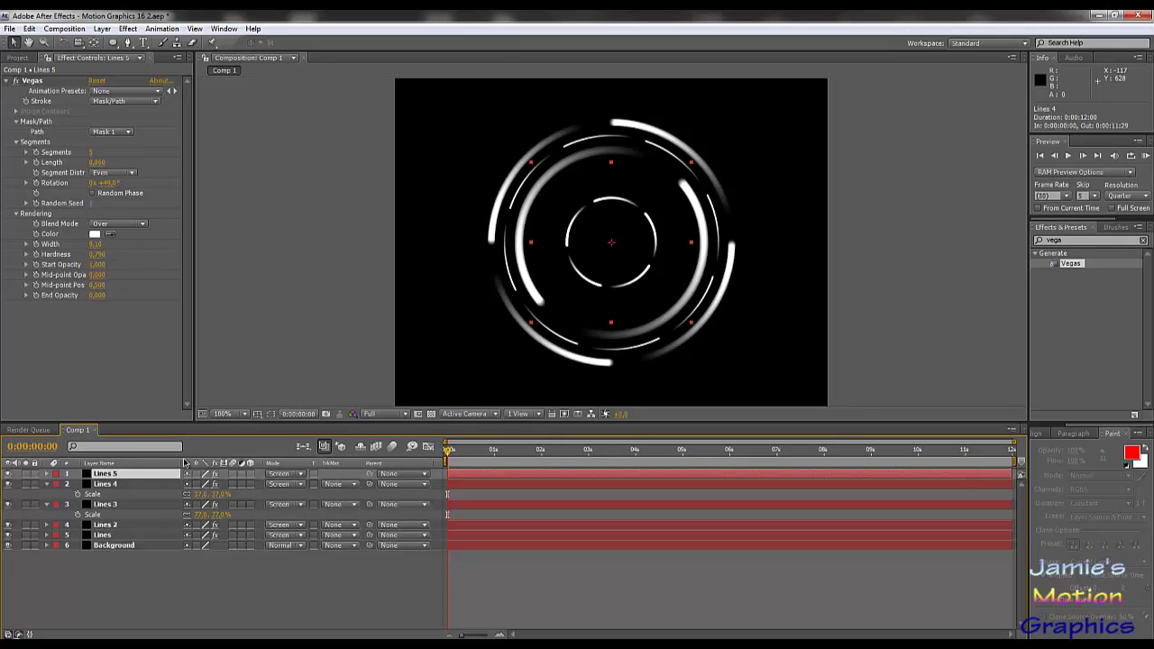
key(s)
drag(221, 484, 222, 490)
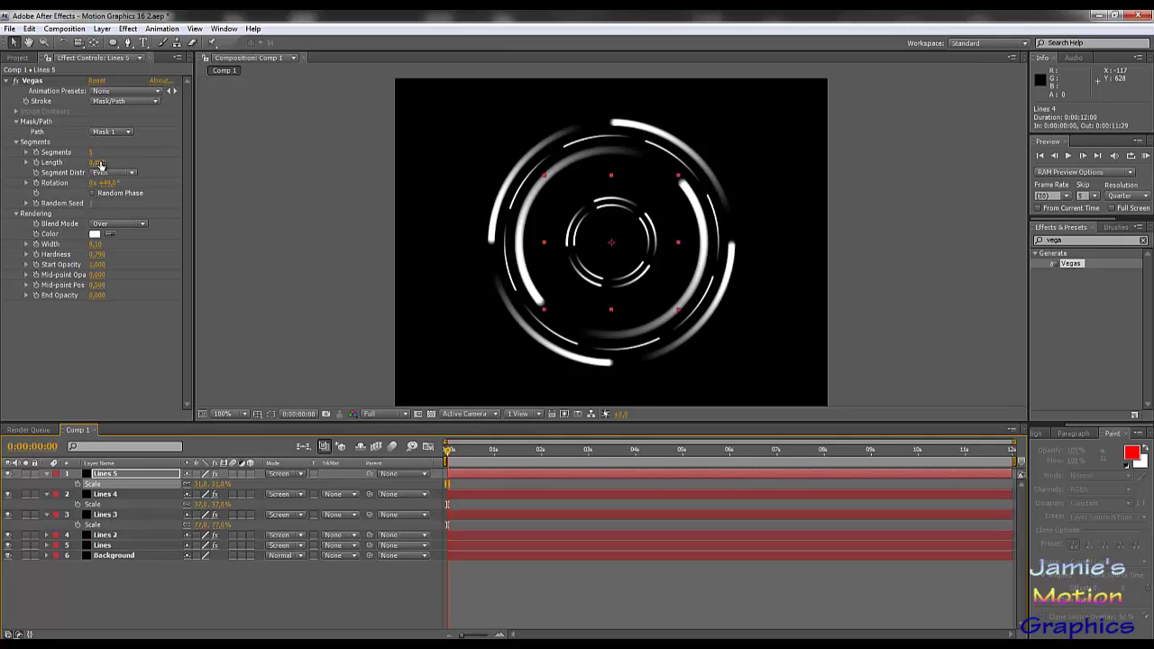
Set the Vegas effect on Lines 5 to a width of about 2.8 and 12 segments.
click(94, 244)
drag(87, 245, 74, 257)
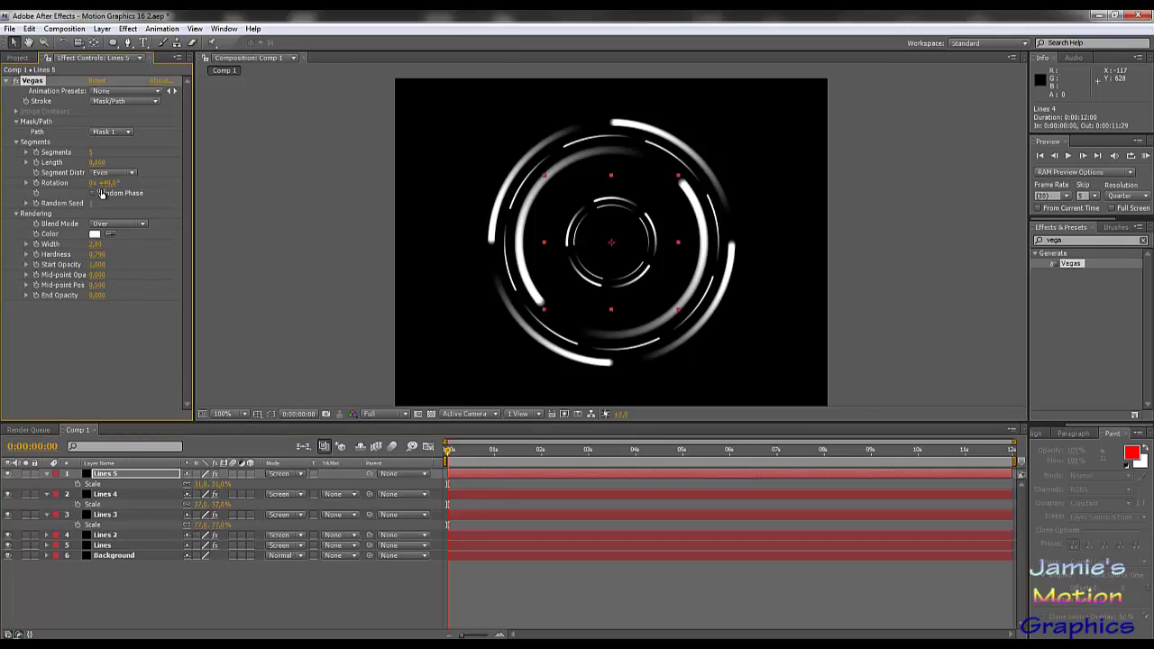
click(95, 152)
key(Return)
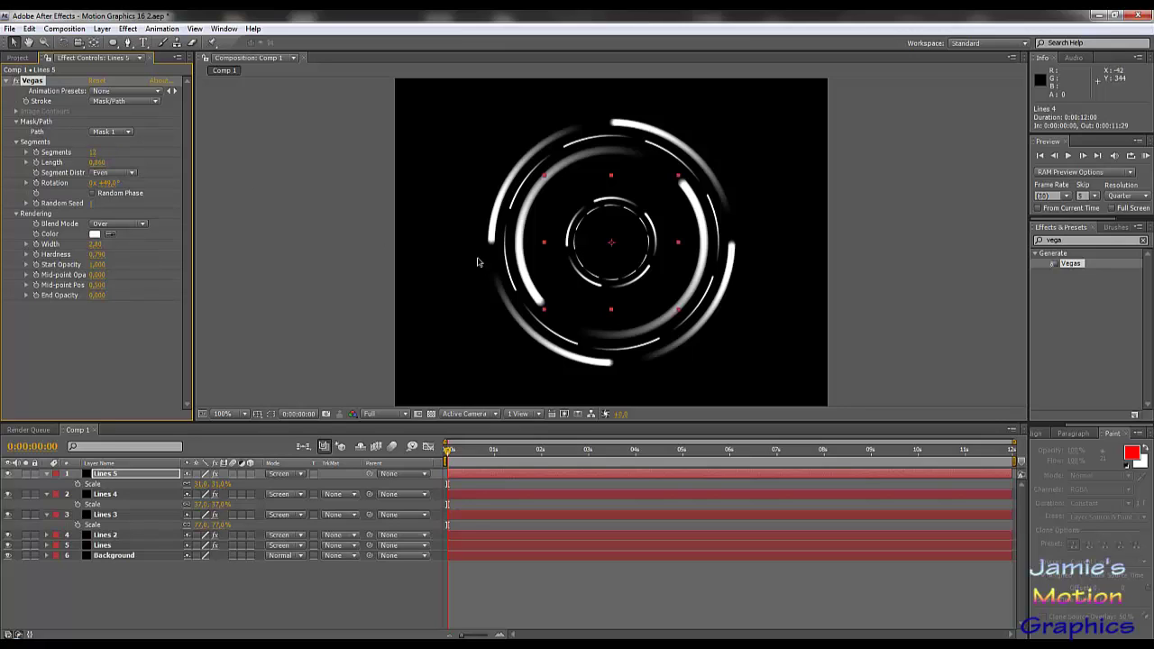
click(268, 589)
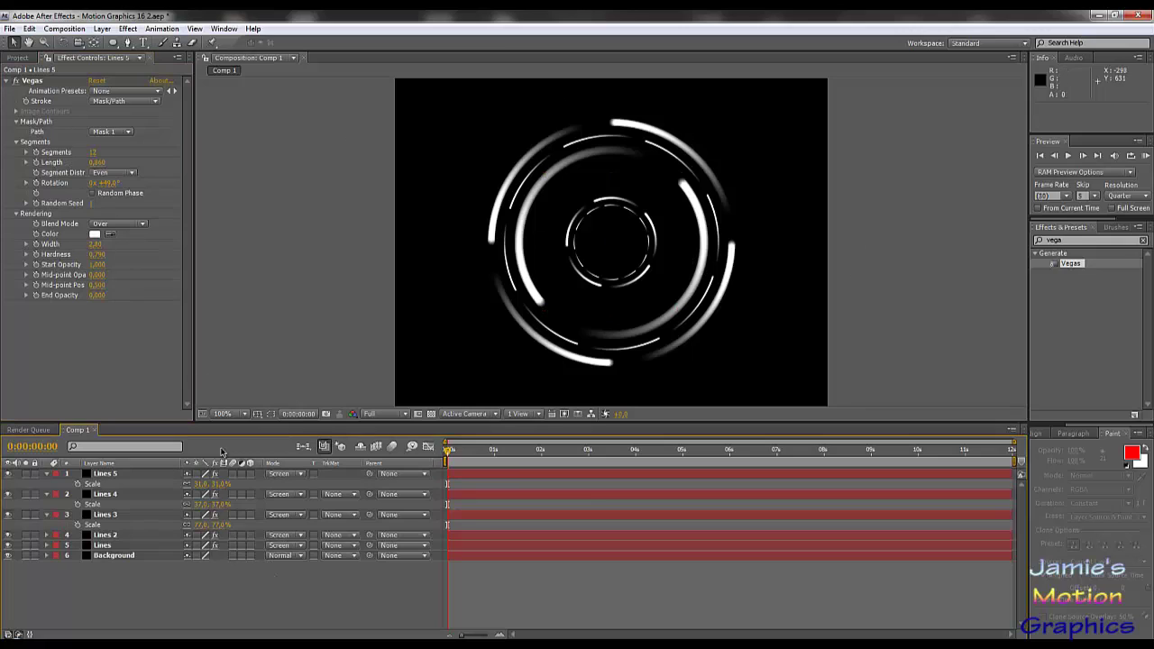
Duplicate the Lines 5 layer and collapse the original's properties in the timeline.
click(108, 474)
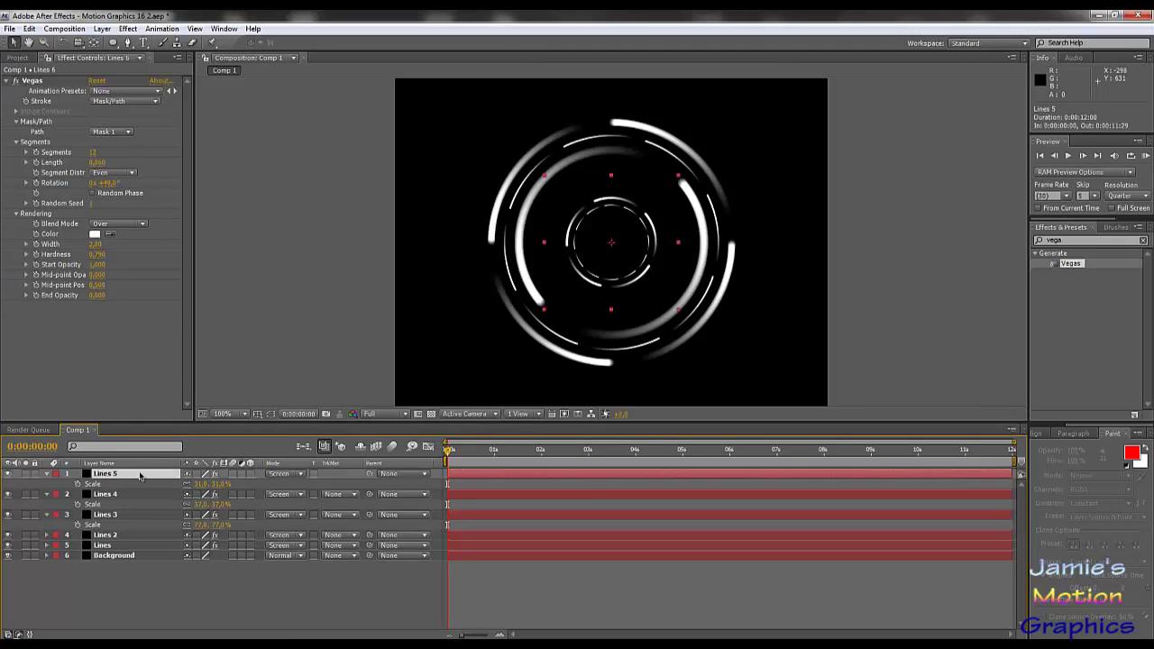
key(ctrl+d)
click(47, 485)
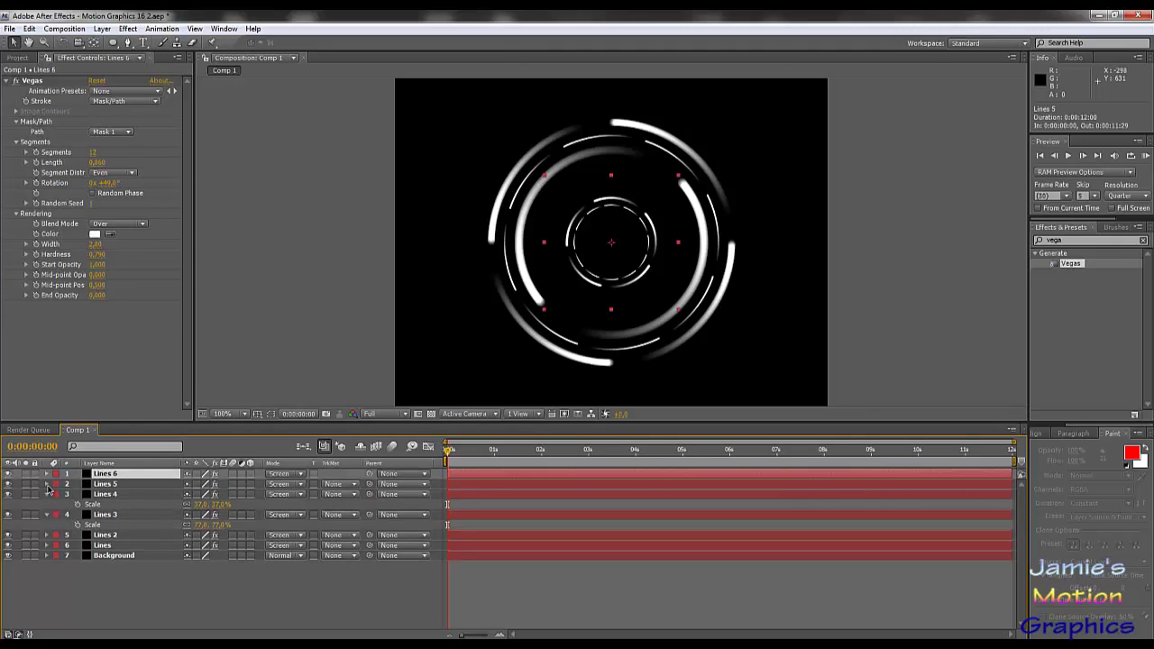
Collapse the Lines 4 and Lines 3 properties in the timeline and scale the Lines 6 layer to 118%.
click(47, 495)
click(47, 505)
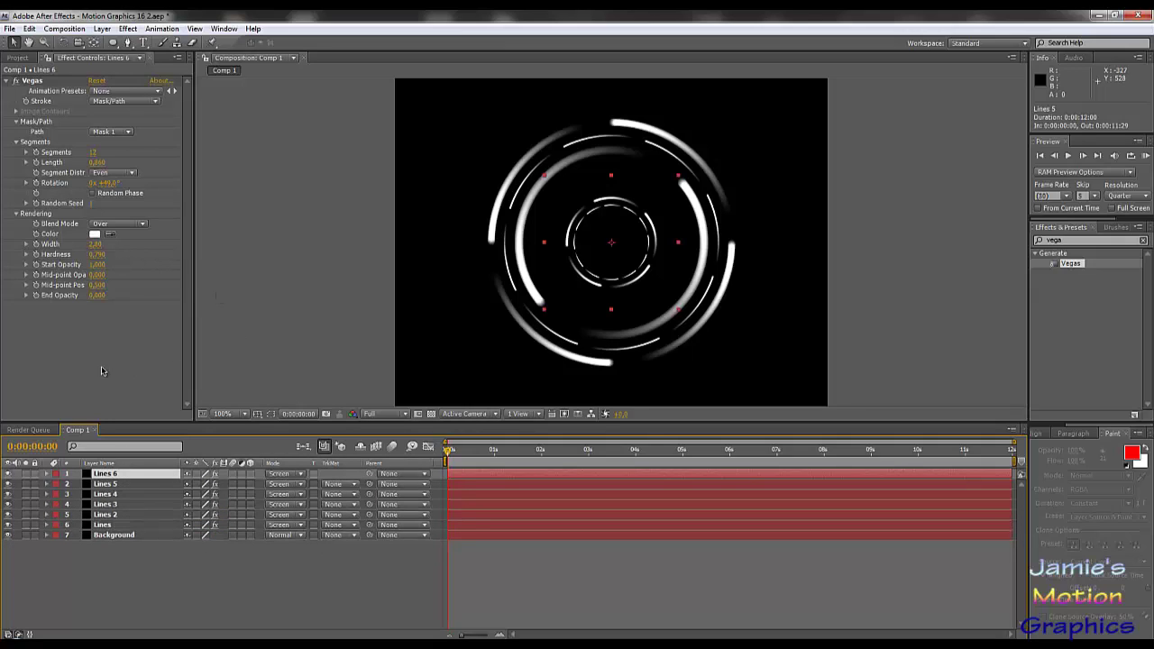
key(s)
drag(257, 482, 270, 483)
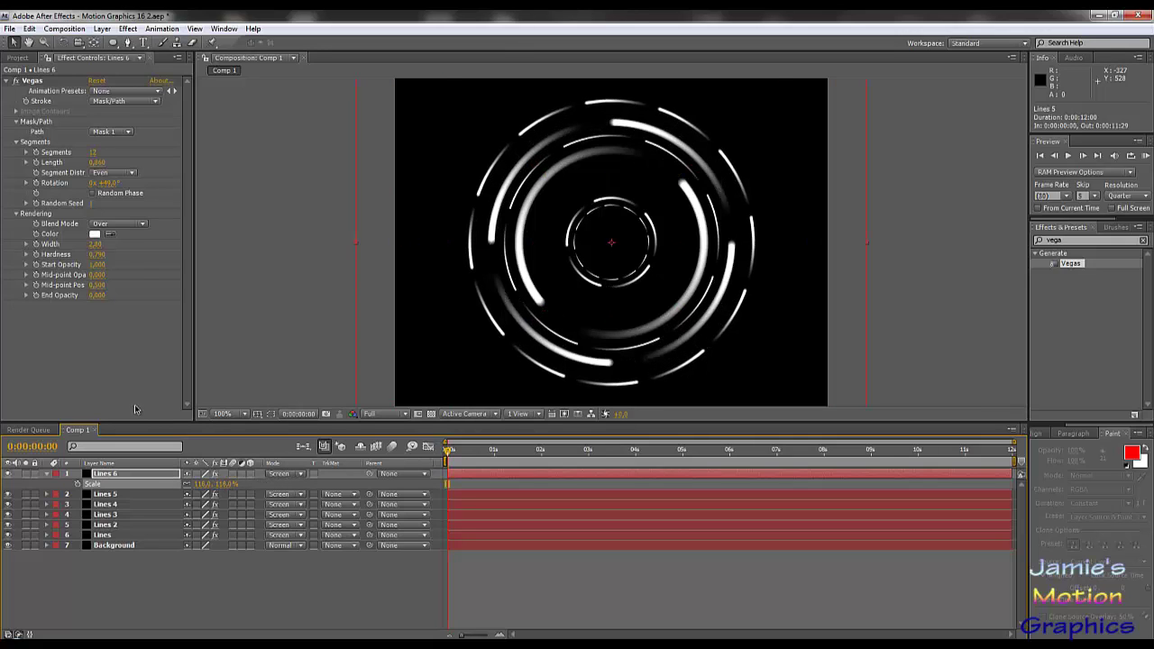
Set the Vegas effect on Lines 6 to 2 segments, width about 19.5, hardness 1 and rotation about -19°.
drag(95, 244, 205, 255)
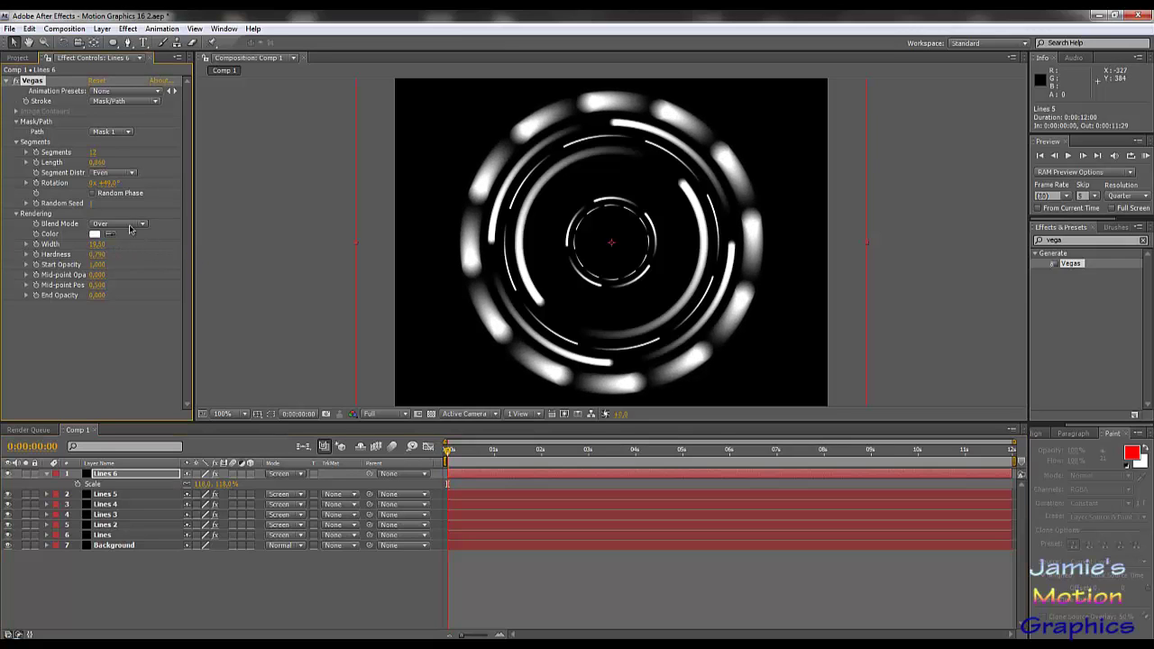
click(95, 152)
text(2)
key(Return)
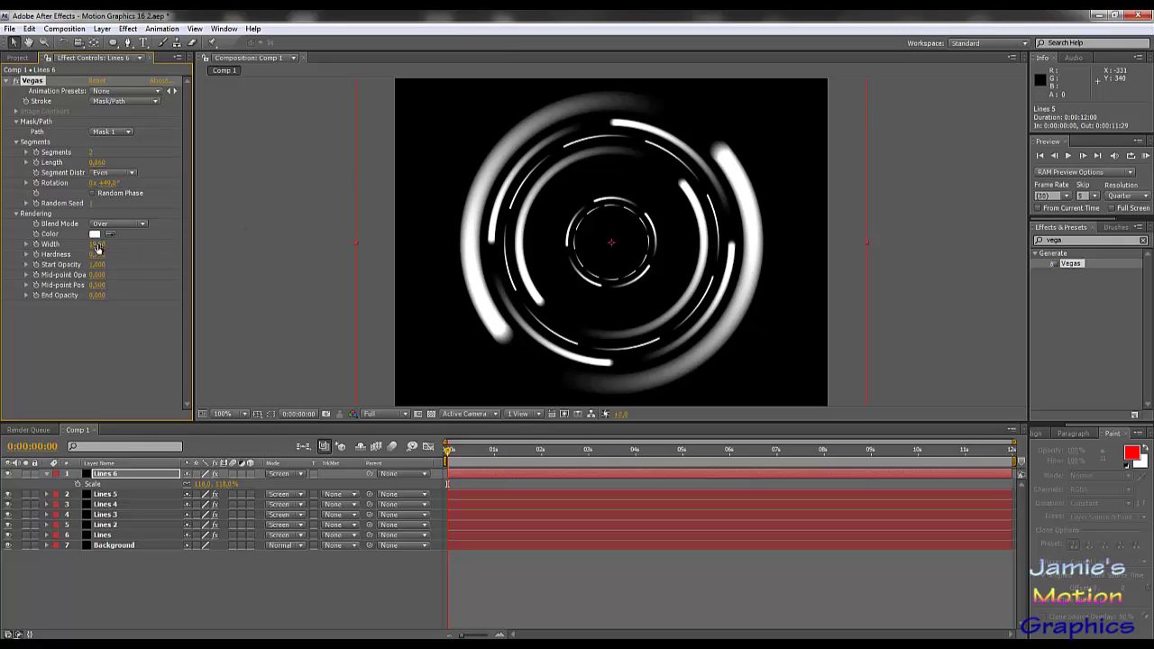
drag(97, 255, 127, 258)
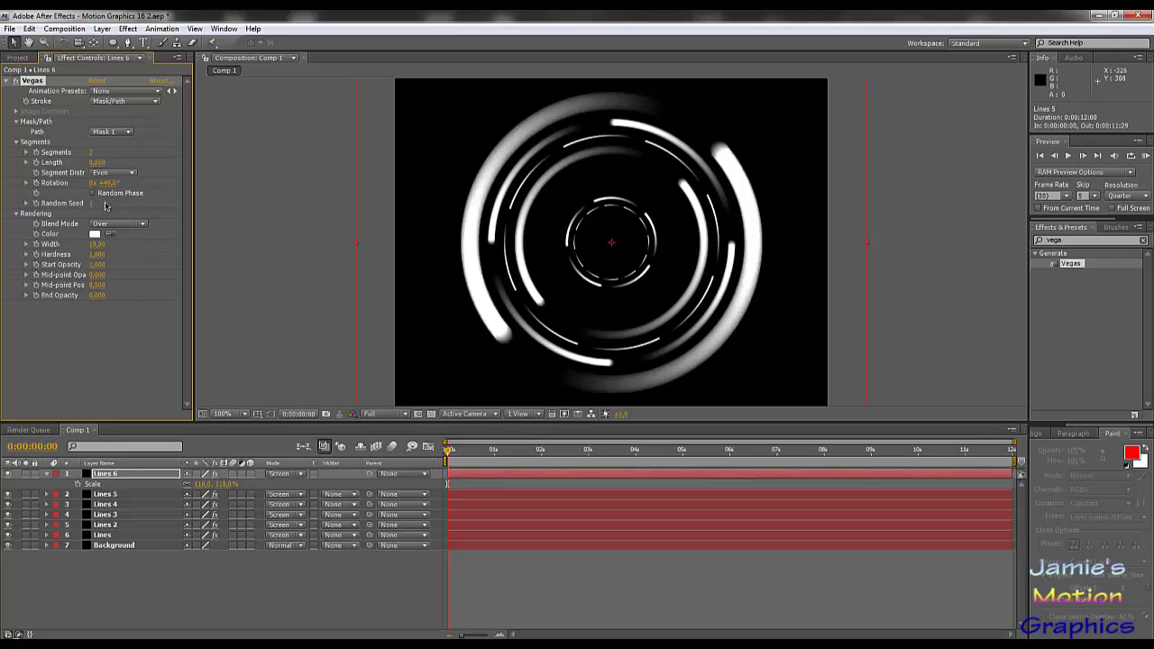
drag(104, 183, 91, 182)
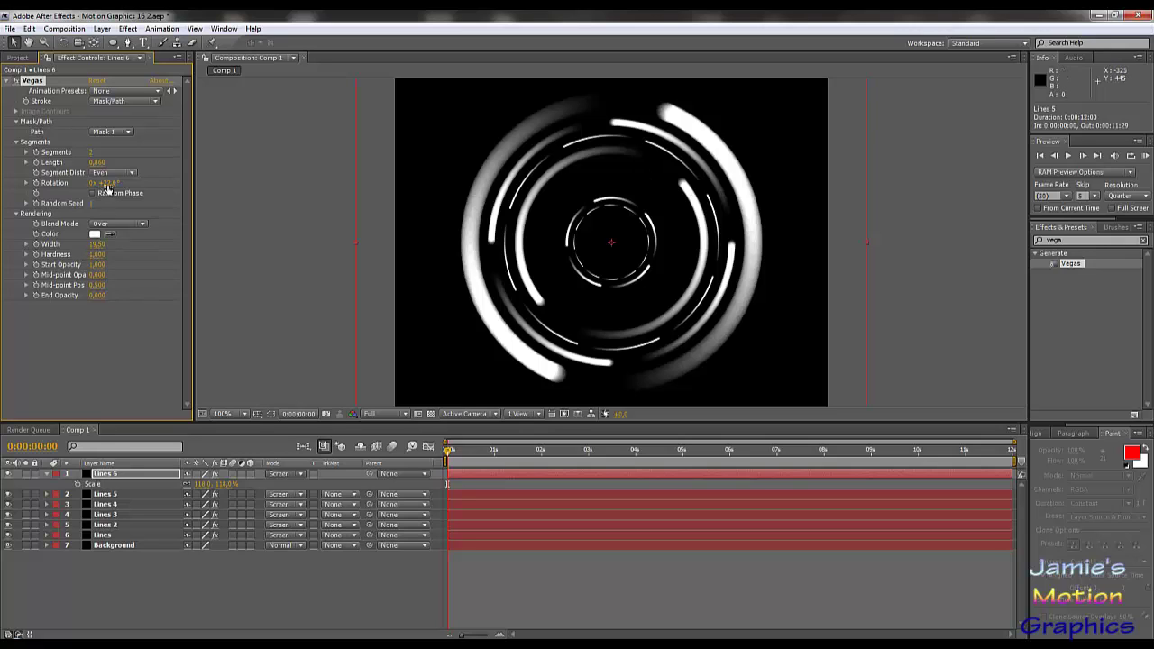
drag(95, 182, 81, 182)
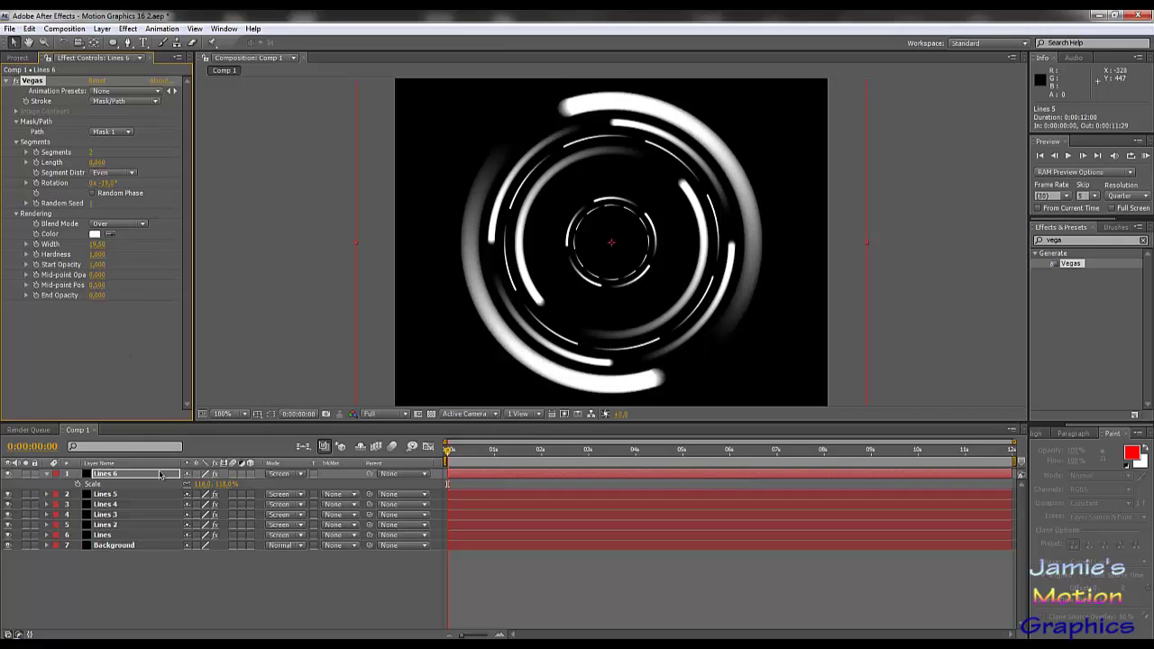
Collapse the Lines 6 properties and duplicate the layer.
click(47, 473)
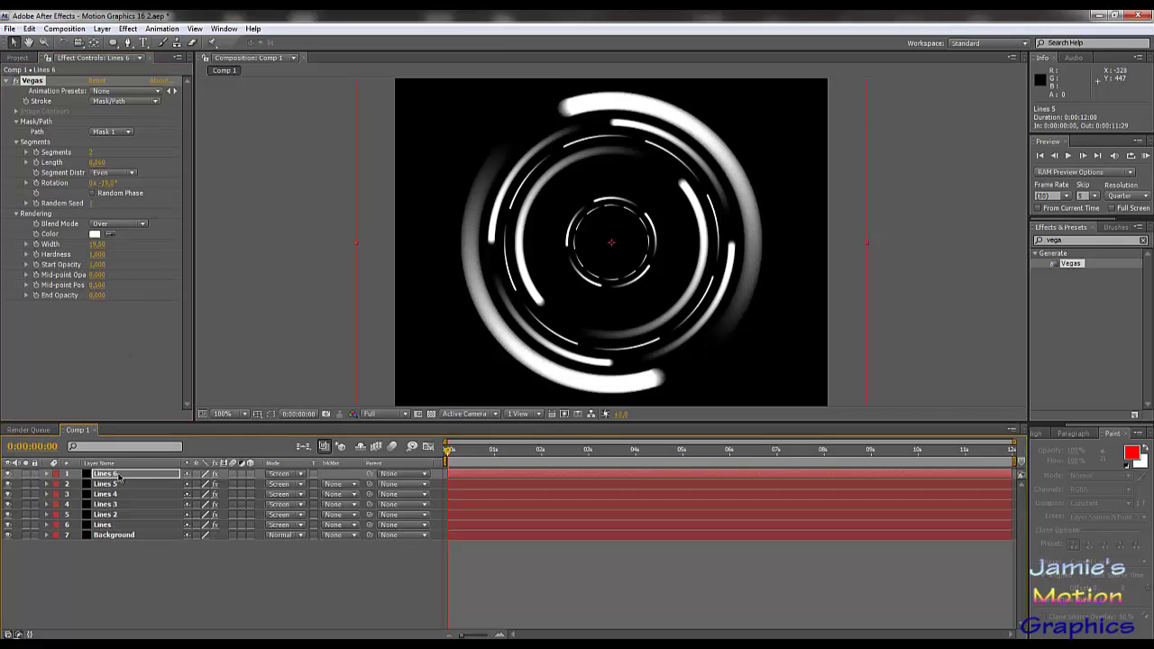
click(119, 475)
key(ctrl+d)
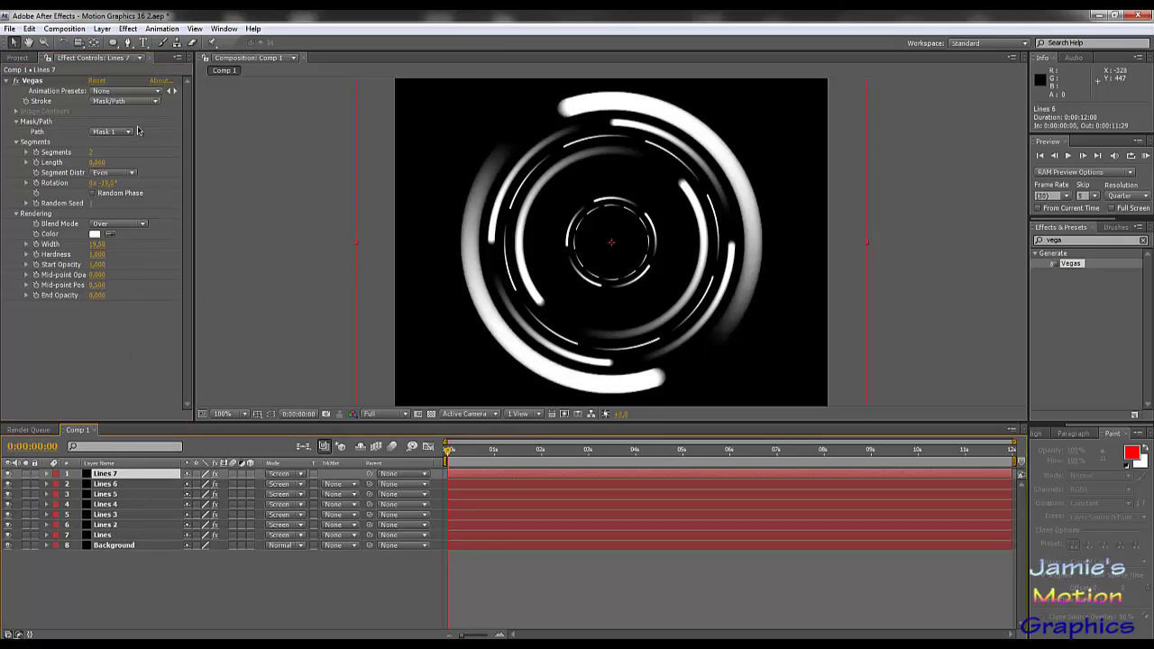
Replace the Vegas effect on the Lines 7 layer with the Stroke effect.
click(32, 80)
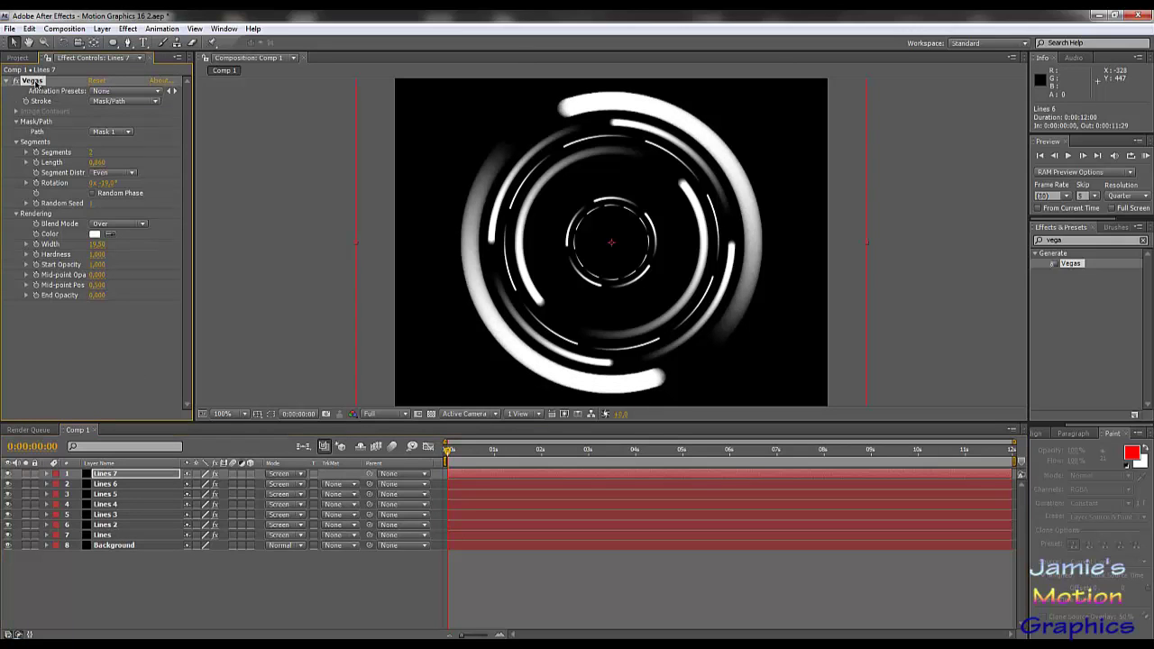
key(Delete)
click(1071, 239)
text(stroke)
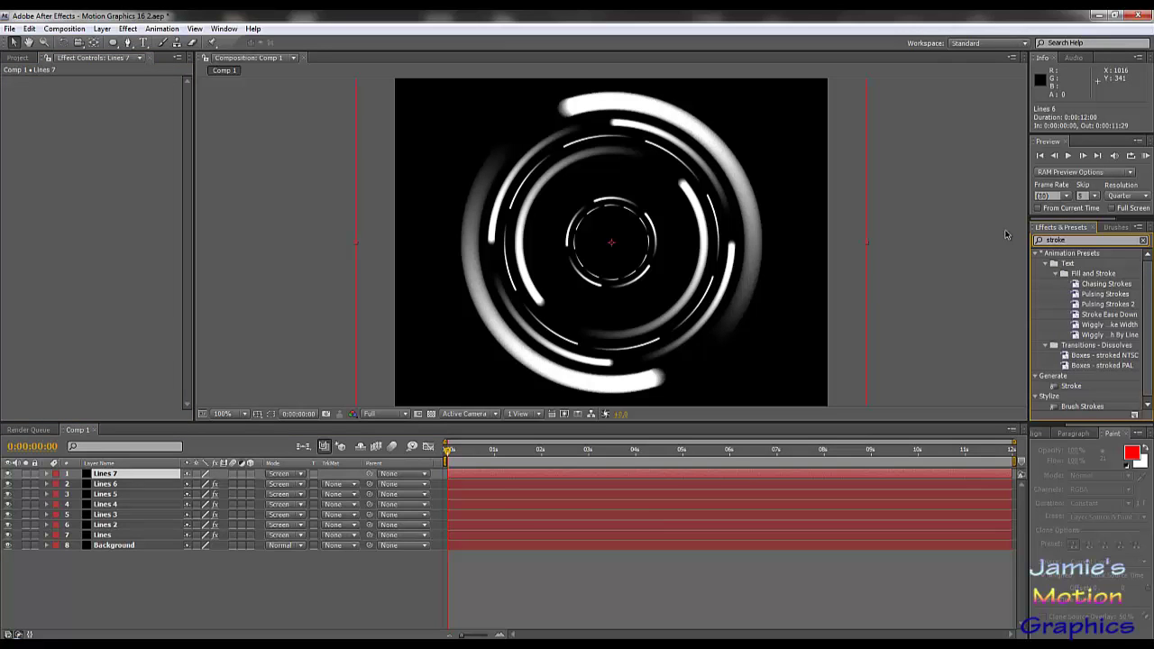
mouse_move(1071, 387)
mouse_down()
mouse_move(902, 271)
mouse_move(217, 244)
mouse_move(73, 205)
mouse_up()
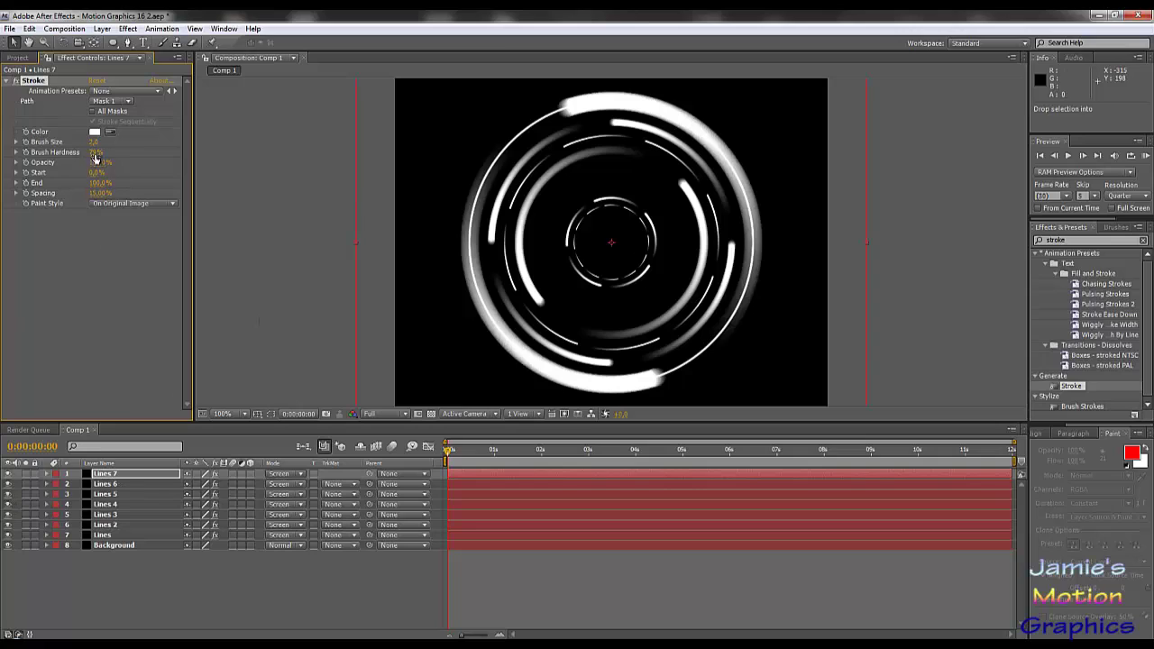
Turn the Stroke on Lines 7 into a ring of separate dots with brush size about 20.2 and spacing about 97.2%, hiding Lines 6.
drag(94, 141, 215, 154)
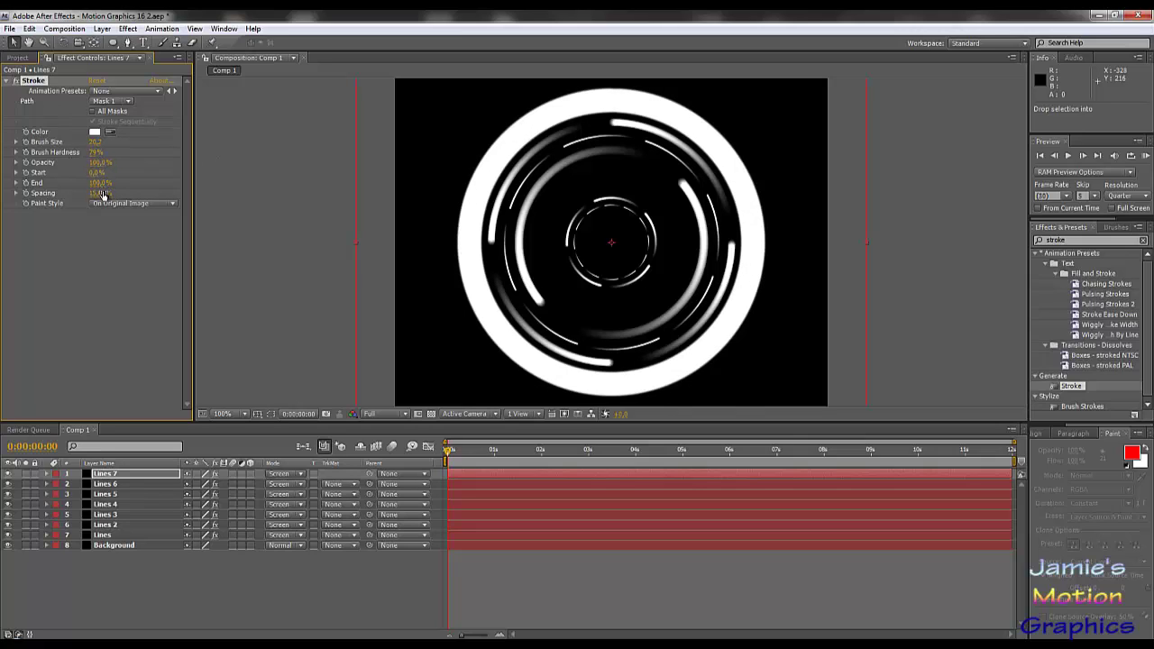
drag(101, 197, 206, 193)
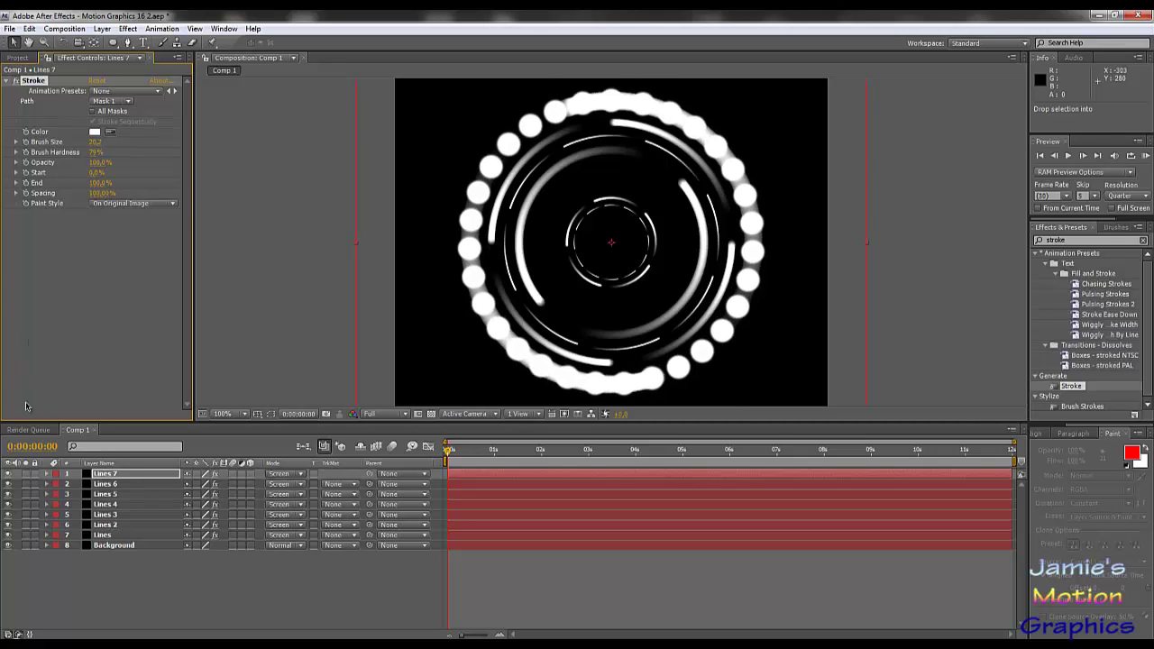
click(8, 484)
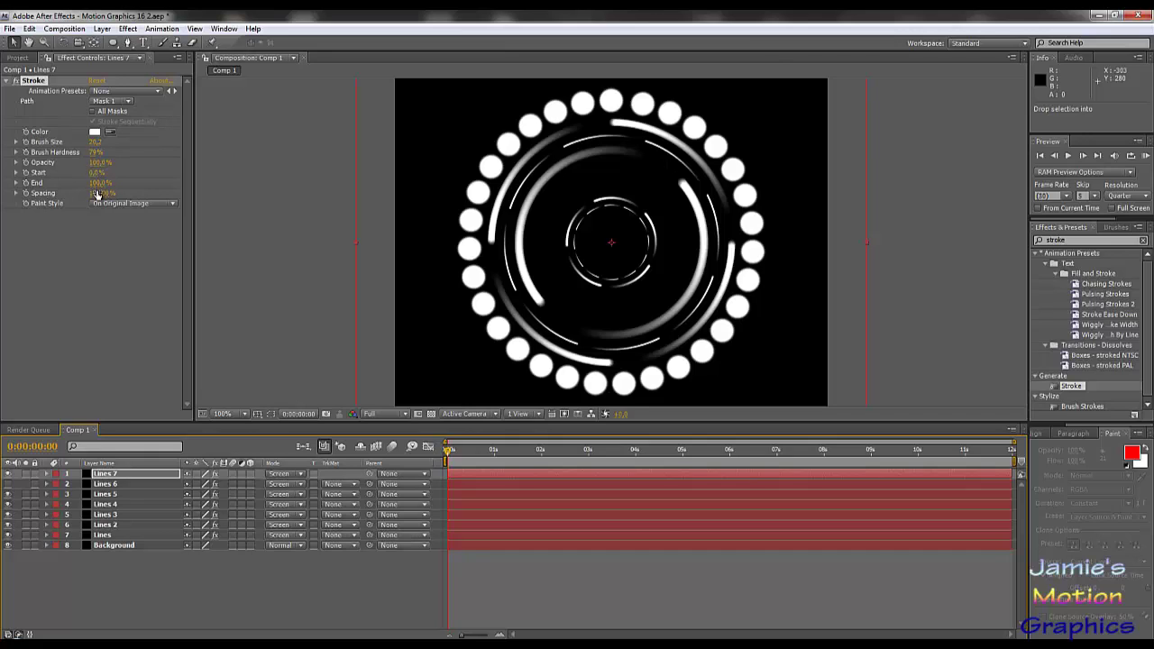
drag(101, 199, 81, 190)
drag(81, 189, 207, 207)
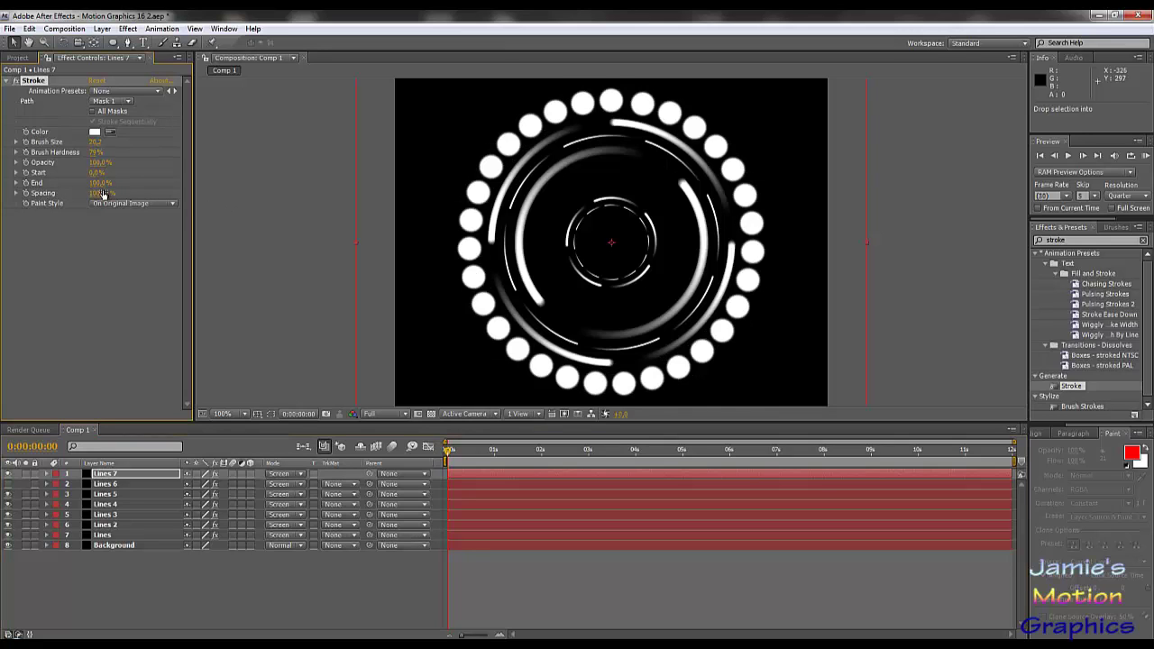
mouse_move(101, 192)
mouse_down()
mouse_move(91, 194)
mouse_move(129, 204)
mouse_move(117, 205)
mouse_up()
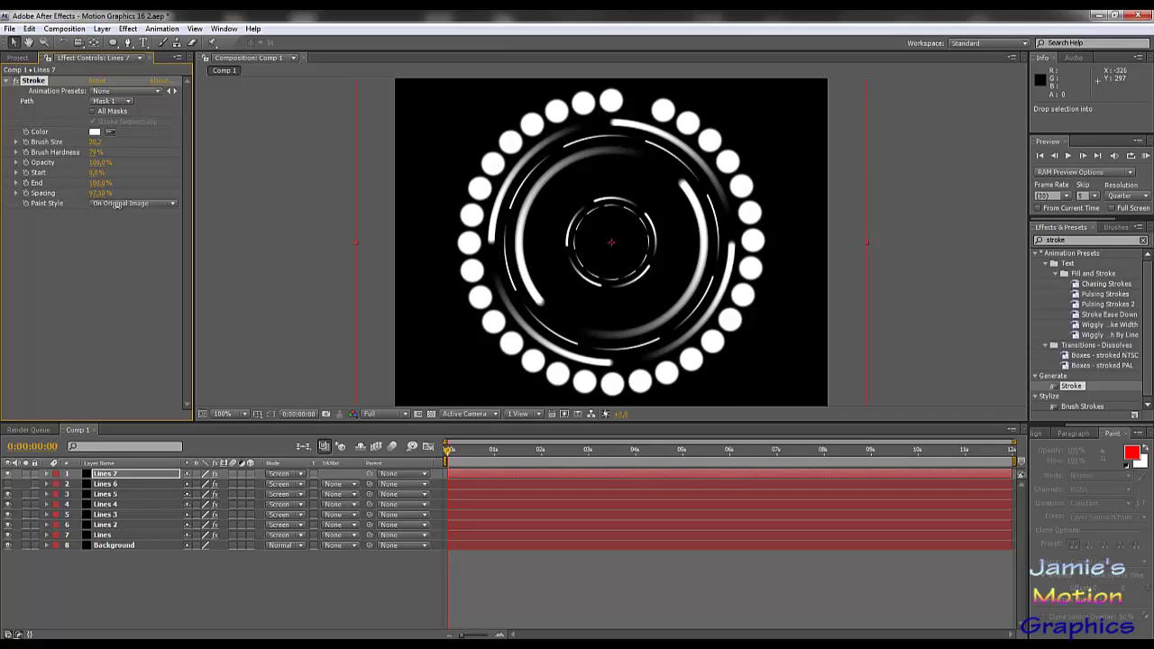
drag(116, 204, 116, 204)
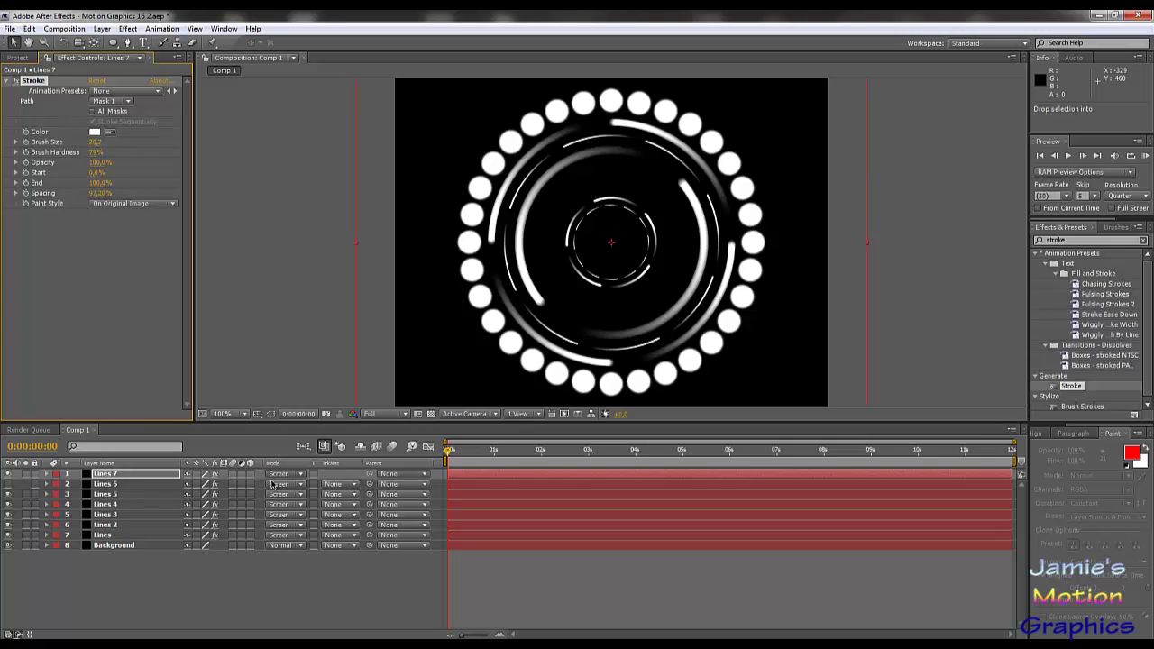
Move Lines 6 above Lines 7 and set the Lines 7 track matte to Luma Matte "Lines 6".
click(104, 487)
key(ctrl+shift+bracketright)
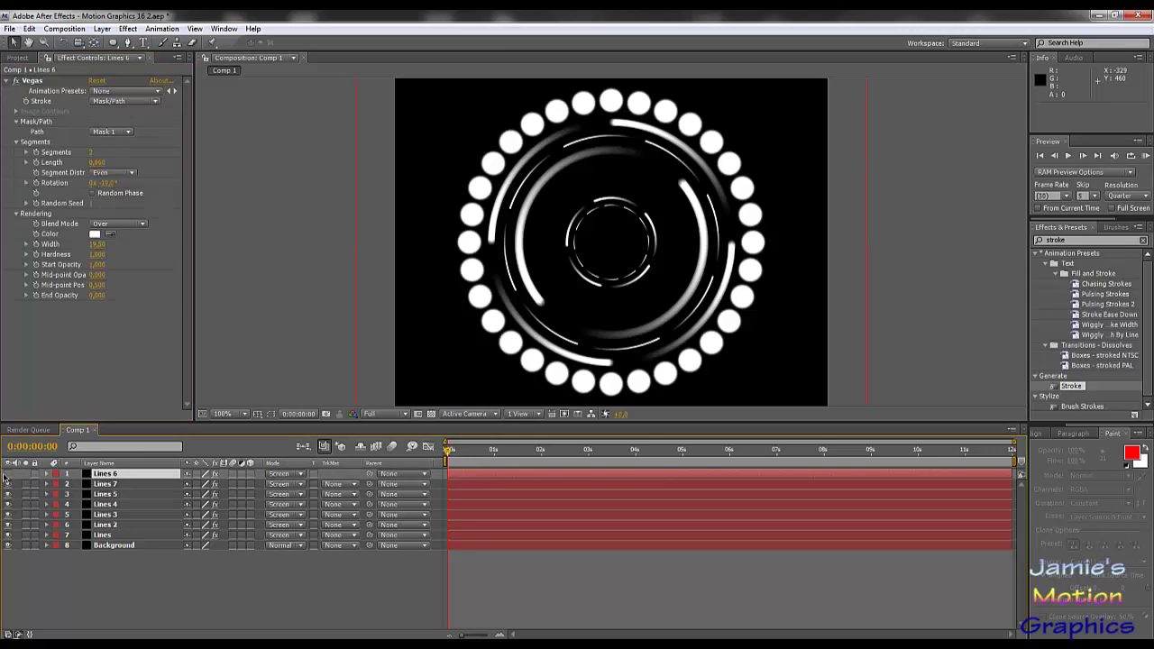
click(8, 474)
click(8, 473)
click(337, 486)
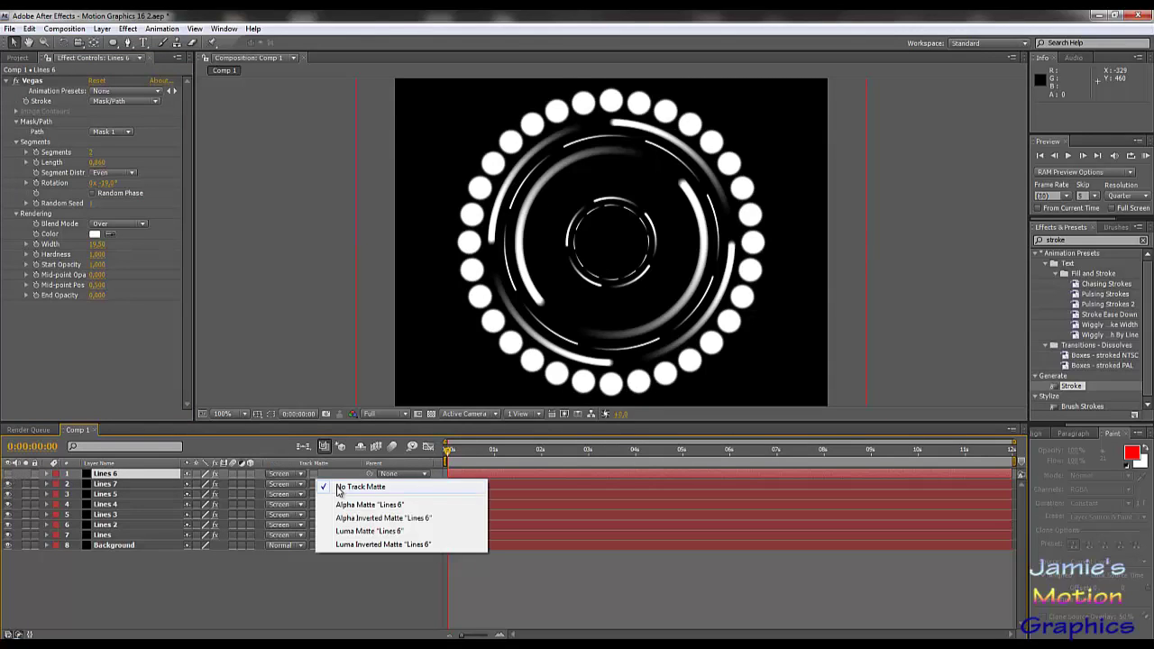
click(368, 532)
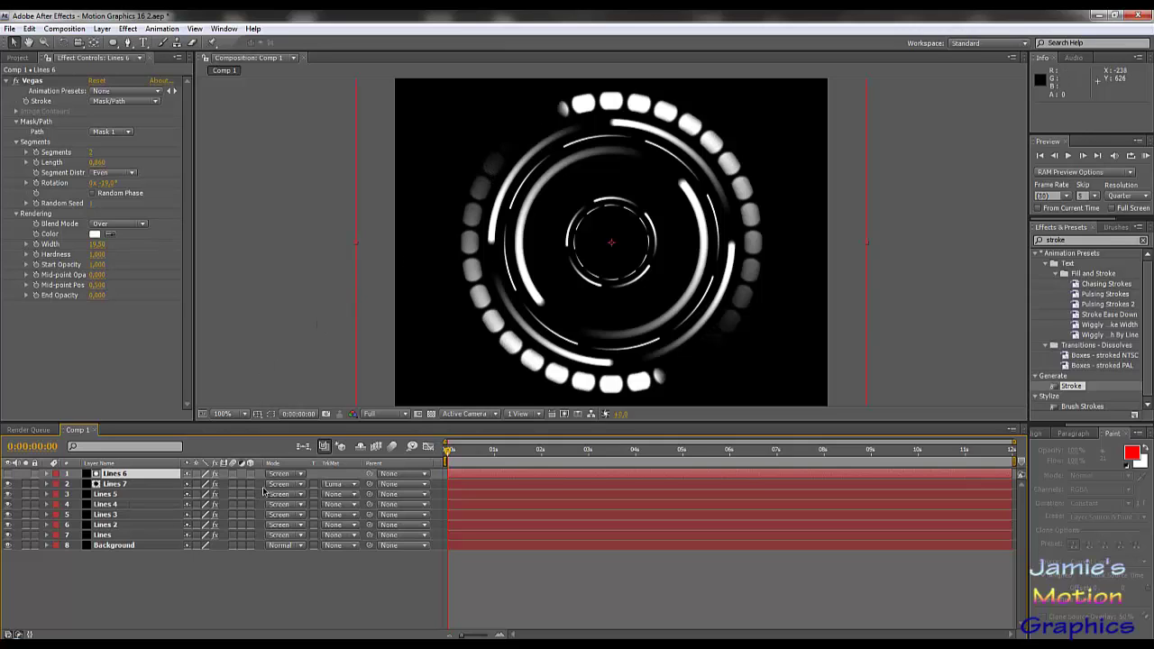
Set the Vegas effect on the Lines 6 matte layer to a width of about 12.6 and a rotation of about -16°.
click(126, 485)
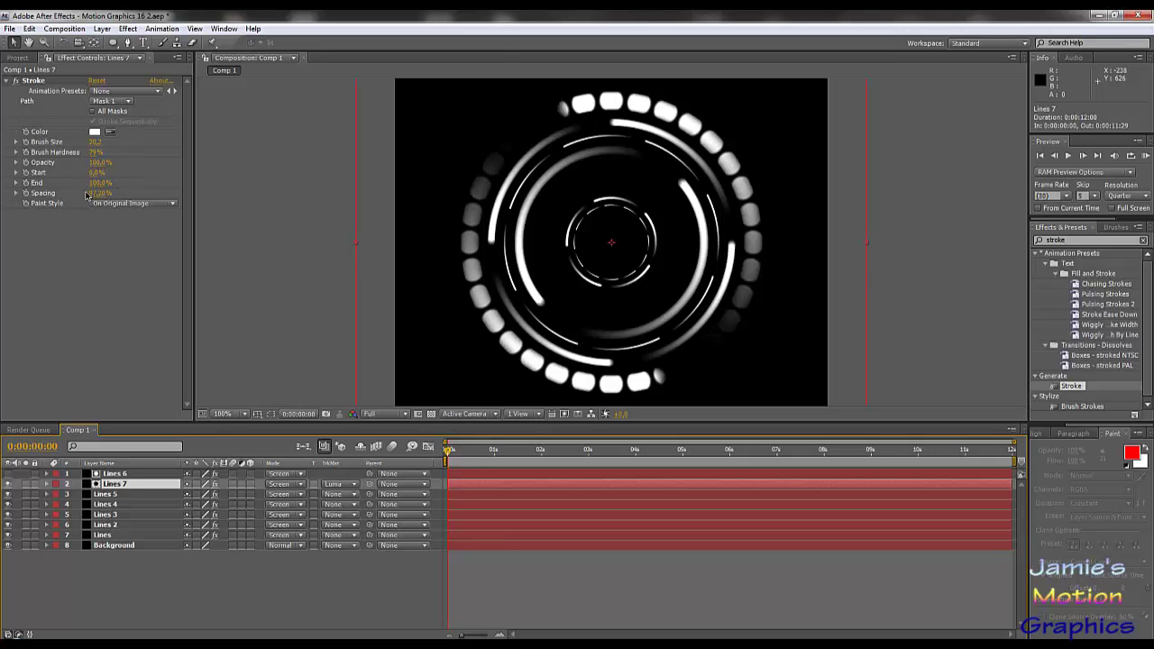
click(110, 476)
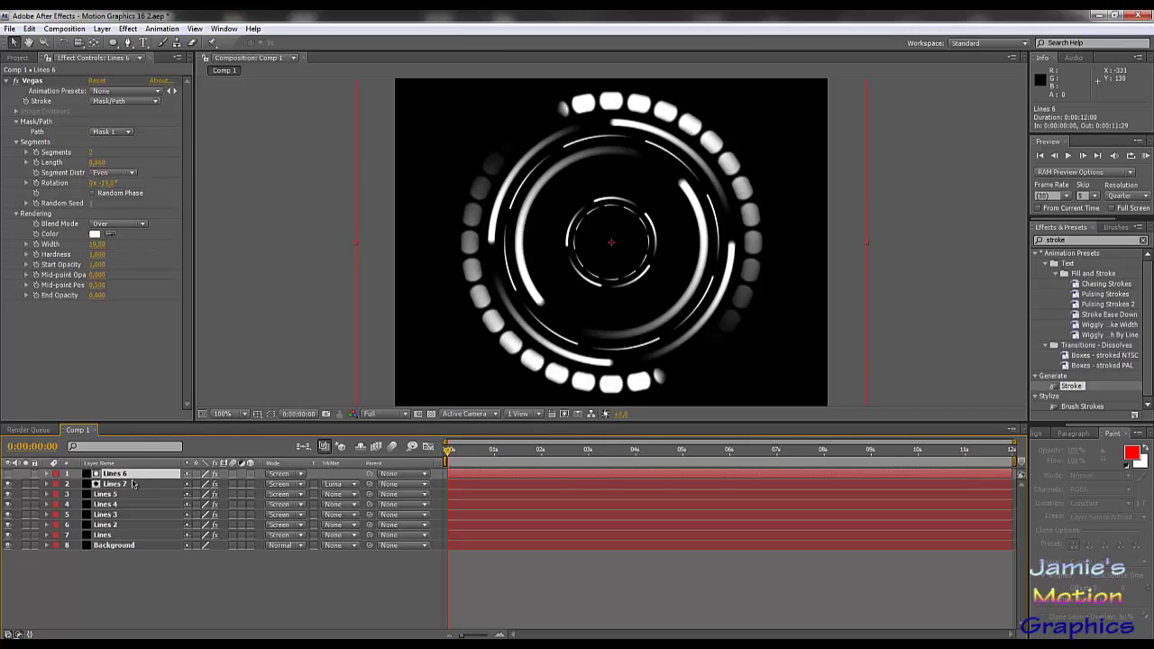
click(99, 245)
drag(90, 245, 66, 254)
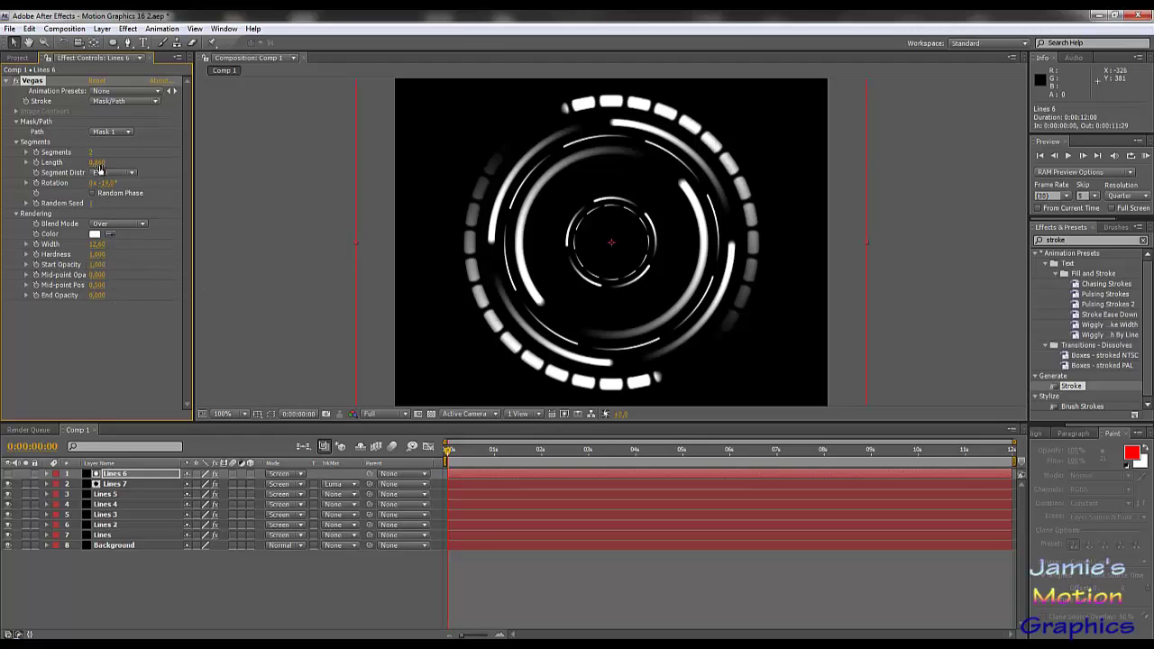
drag(111, 184, 109, 184)
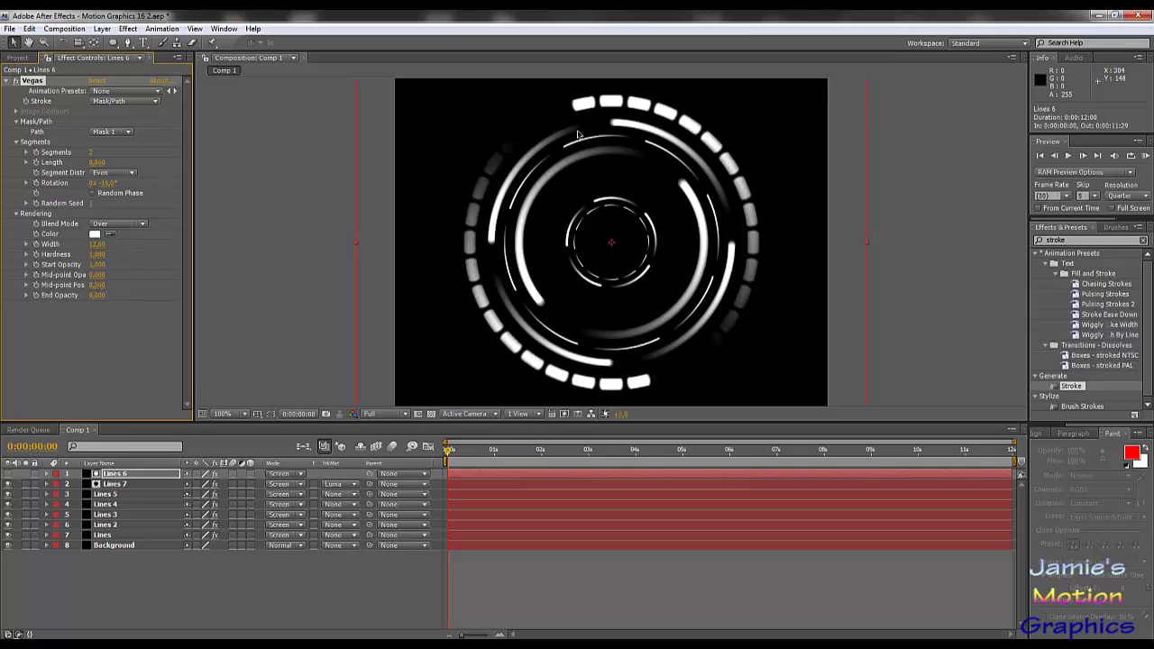
Replace the Rotation expression on the Lines 6 layer with -250*time.
mouse_move(447, 456)
mouse_down()
mouse_move(494, 456)
mouse_move(451, 456)
mouse_up()
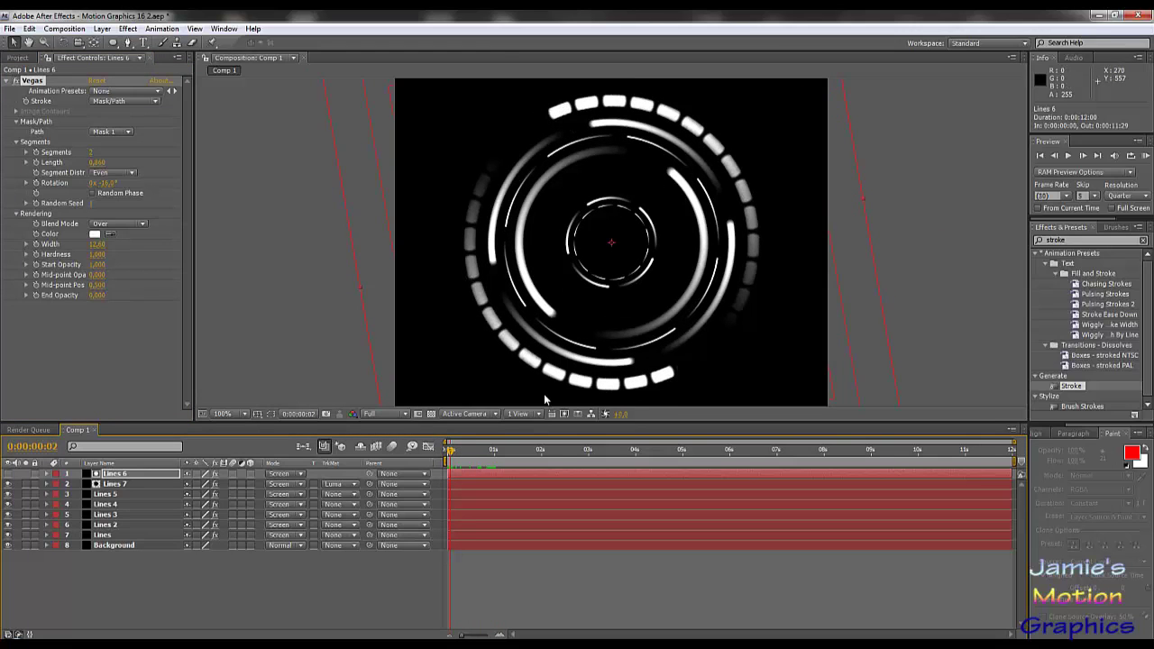
drag(451, 457, 430, 446)
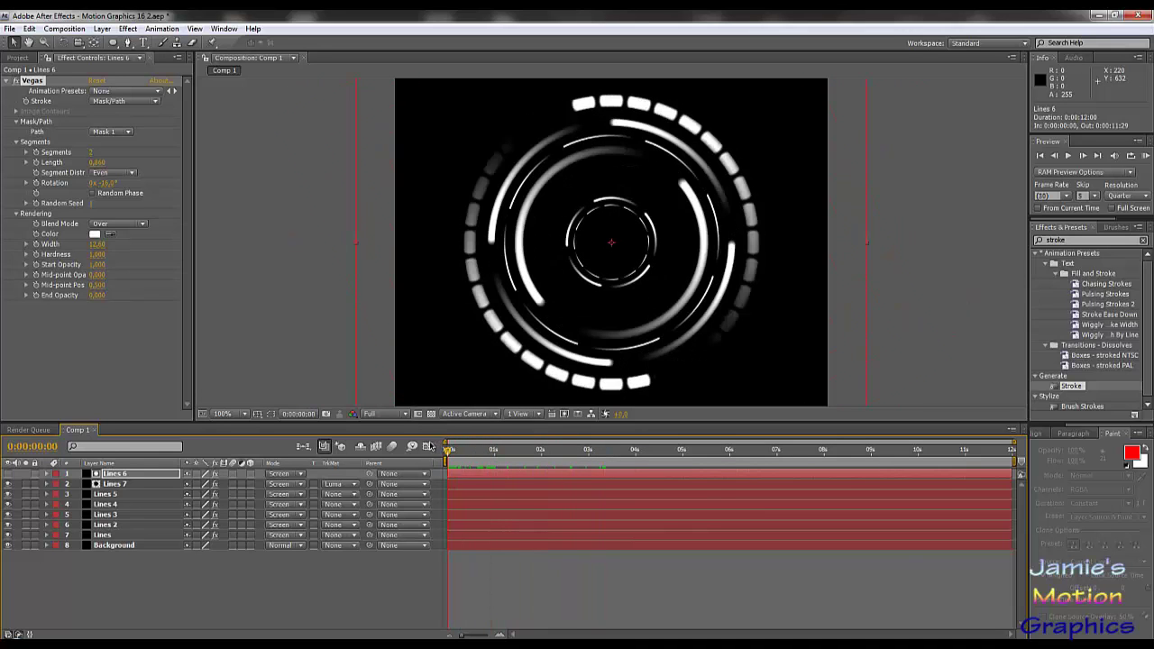
click(143, 475)
key(u)
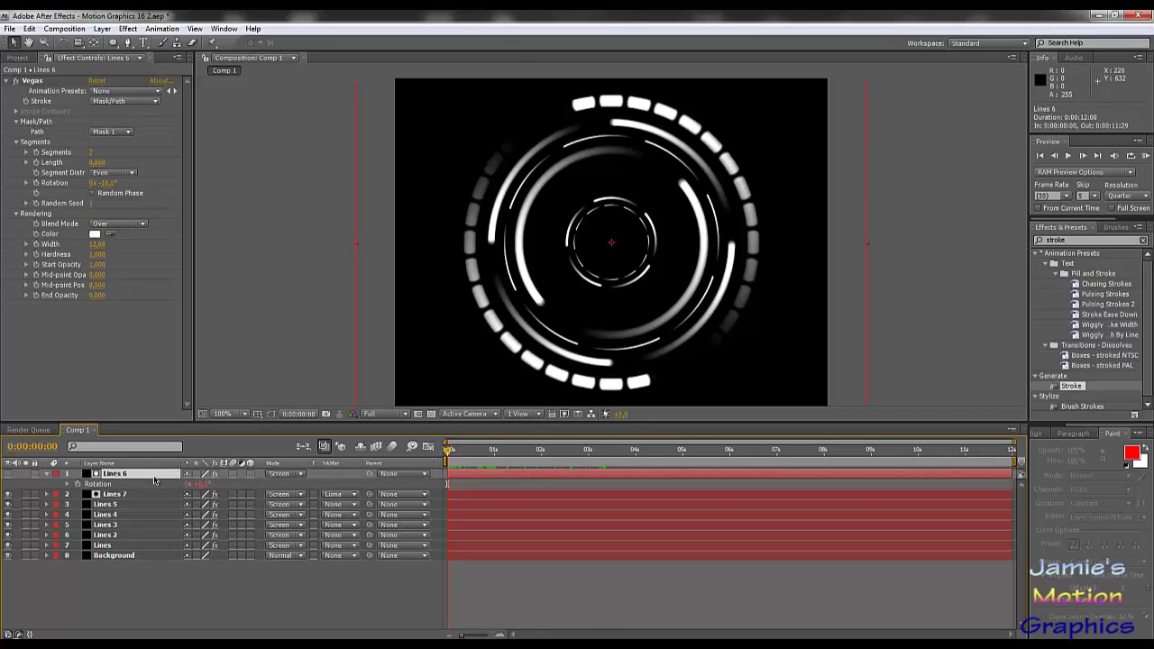
click(80, 487)
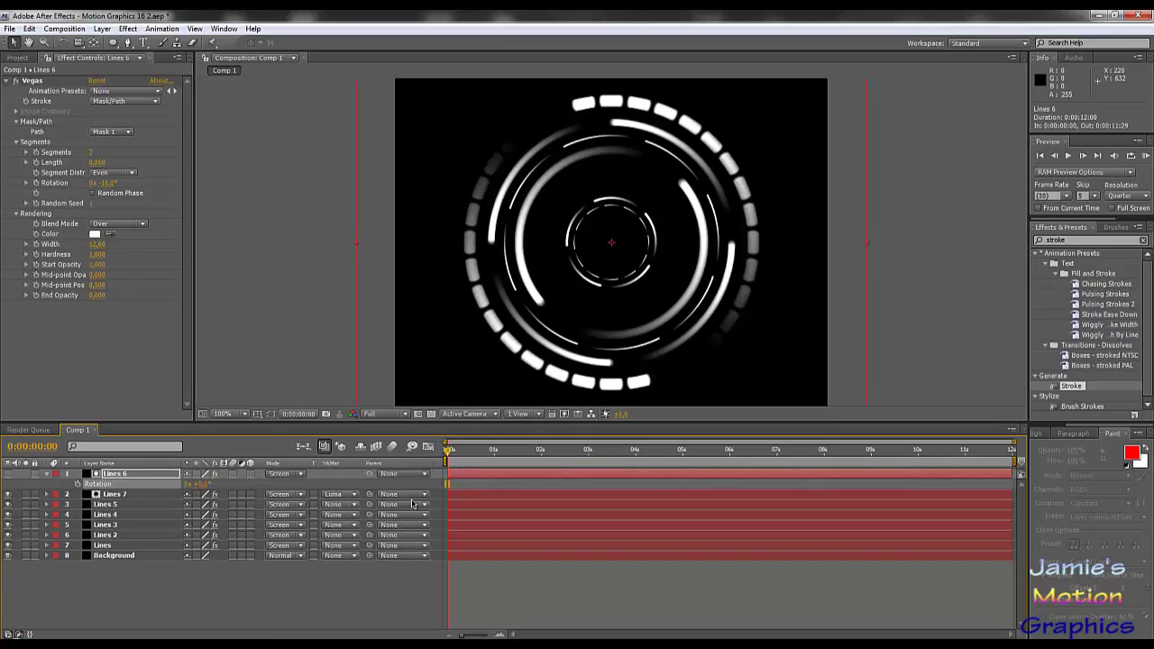
alt+click(78, 485)
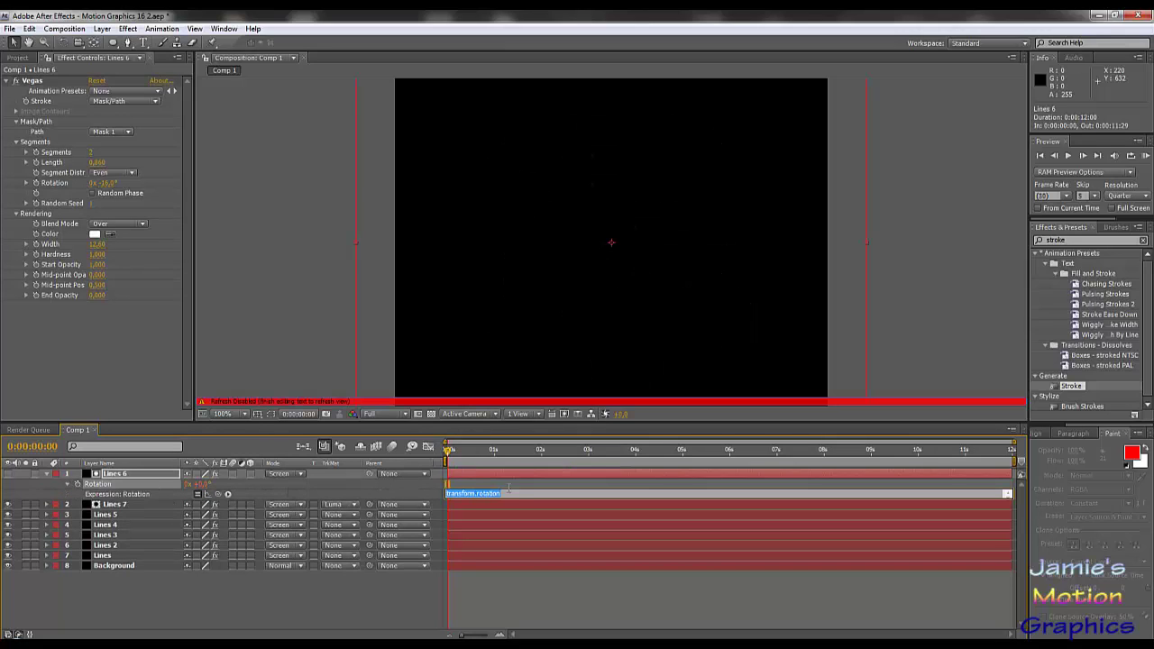
key(BackSpace)
text(-250*time)
key(Return)
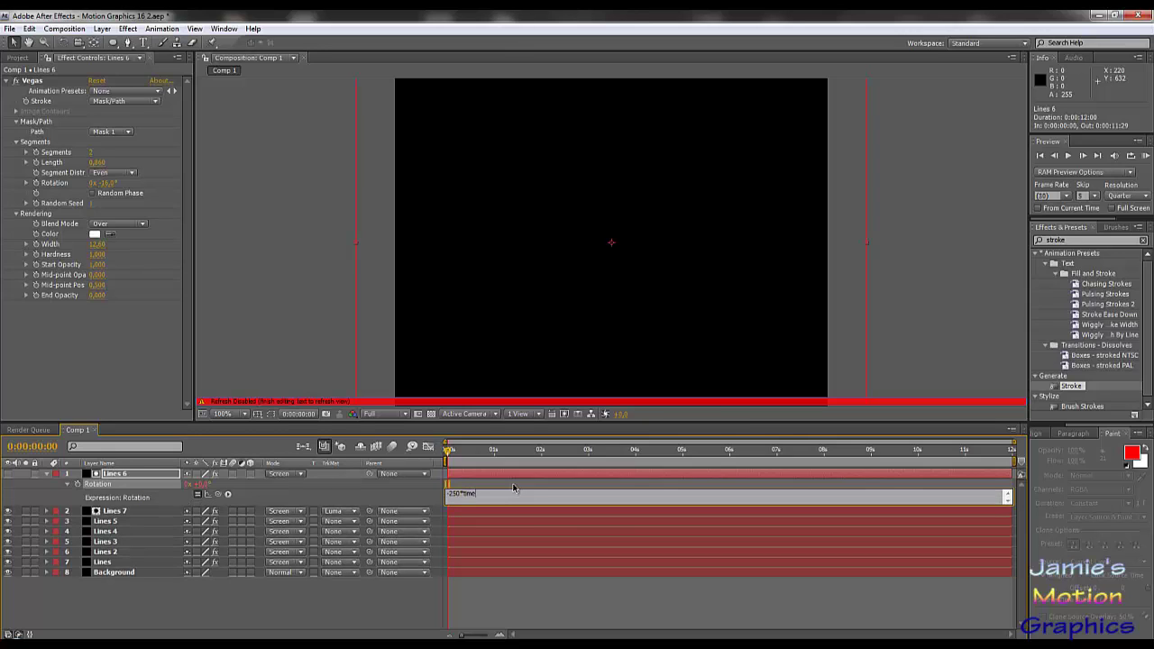
key(KP_Enter)
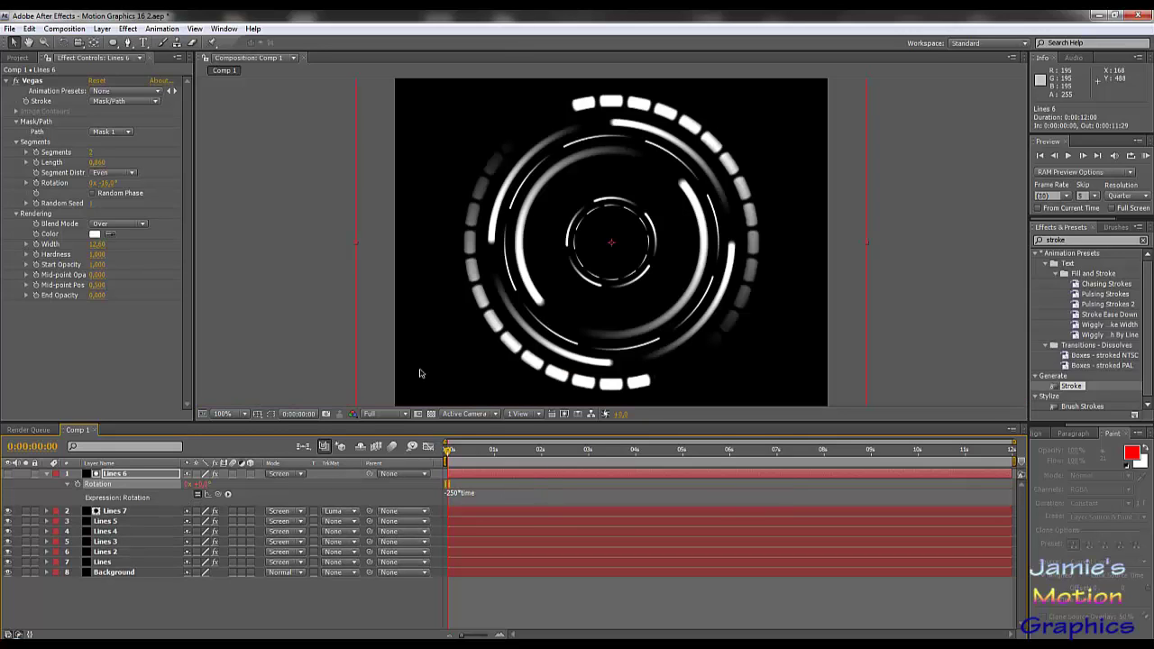
Preview the ring animation from the start to check the matte layer's rotation.
key(space)
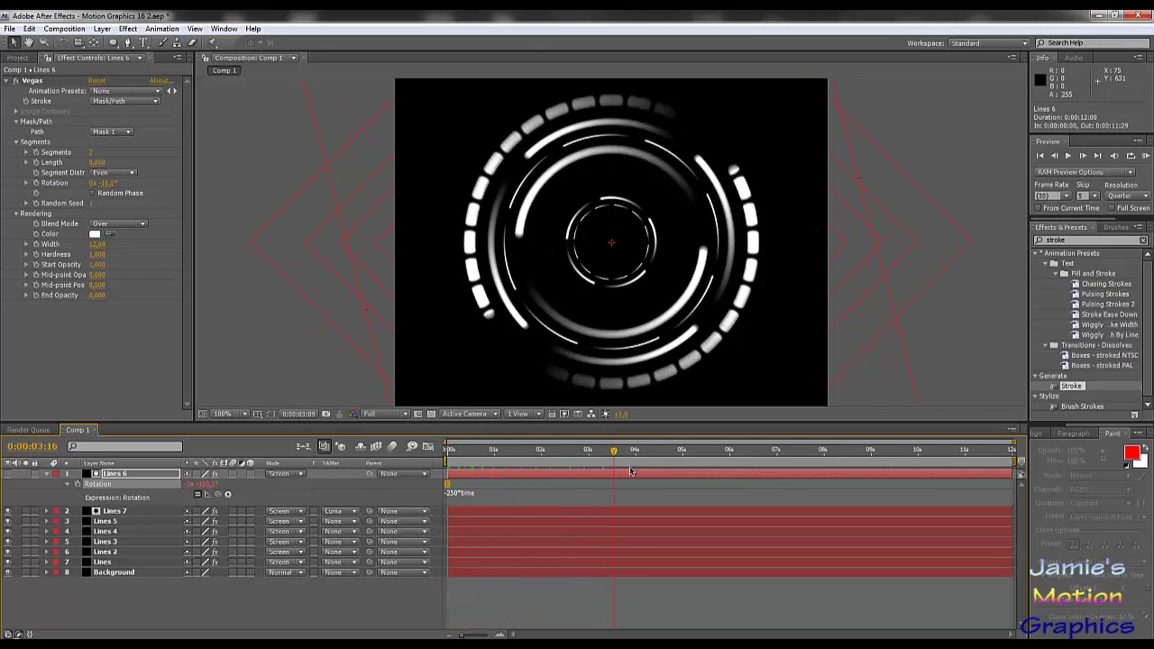
key(space)
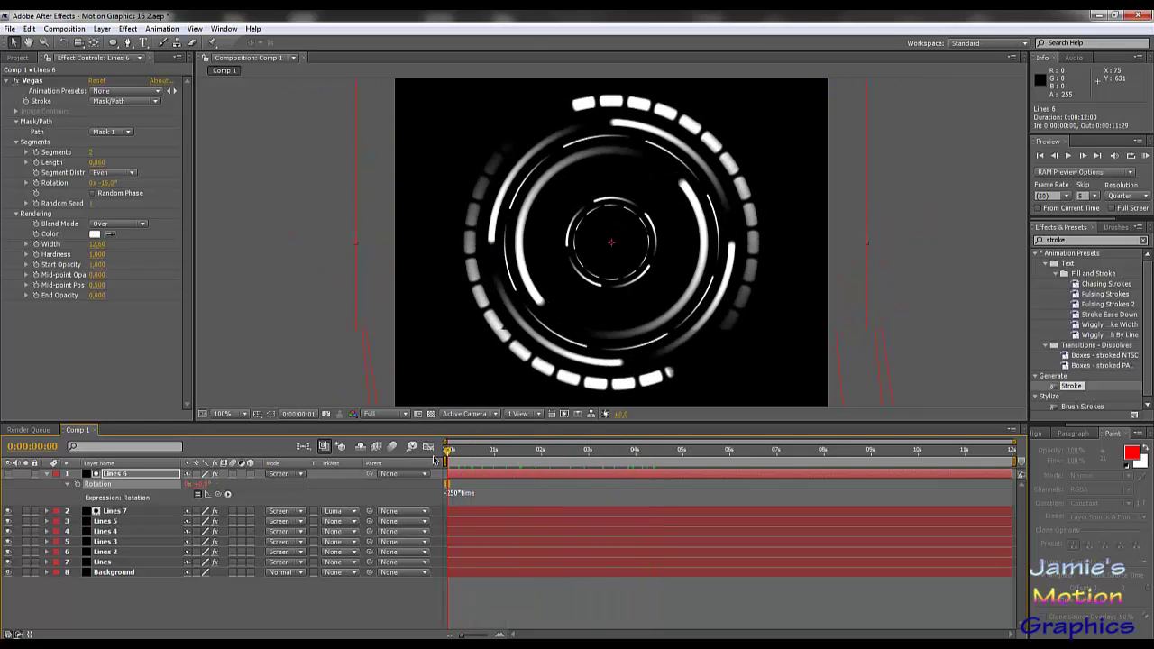
click(1068, 156)
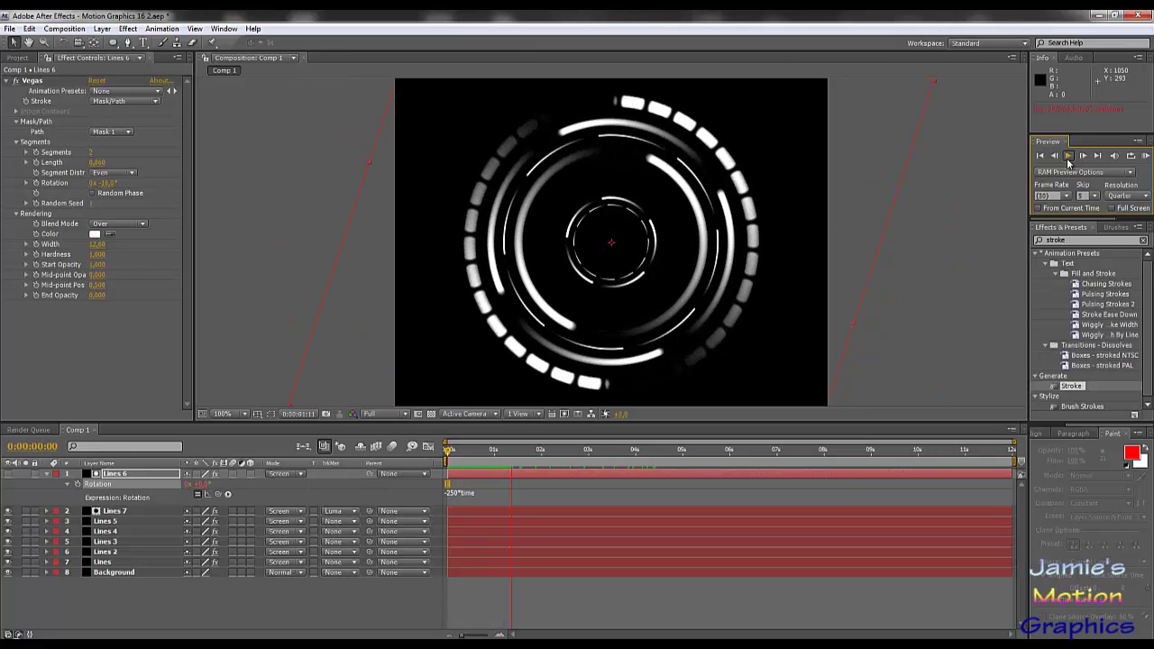
Set the Rotation expression of the Lines 7 layer to -250*time.
key(space)
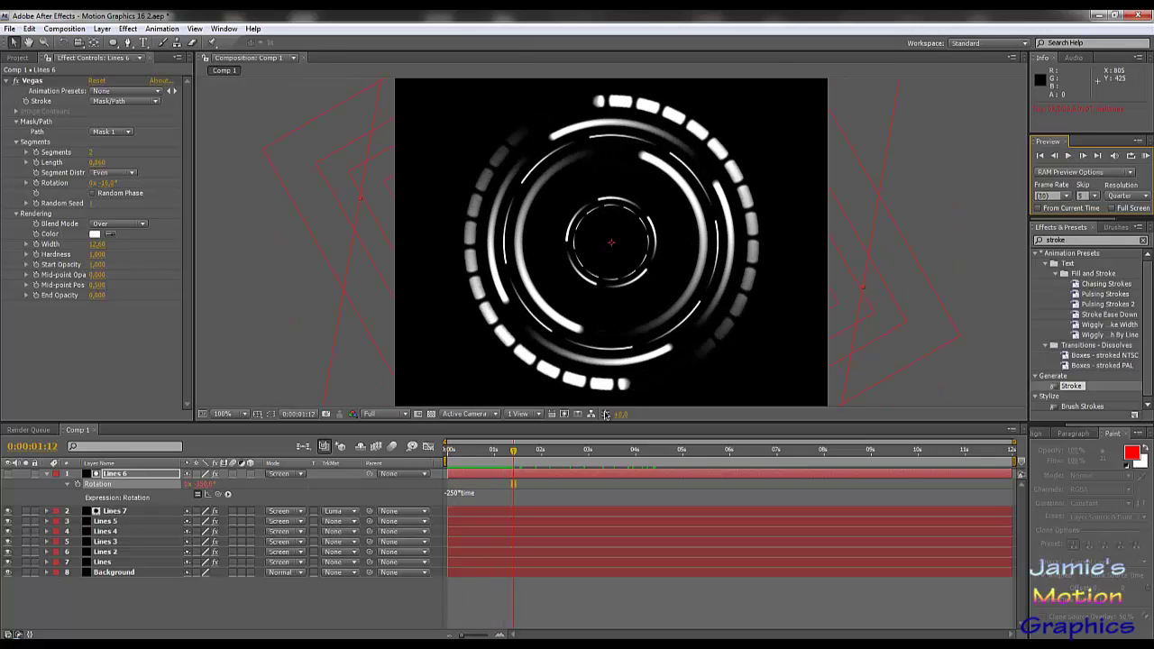
click(471, 498)
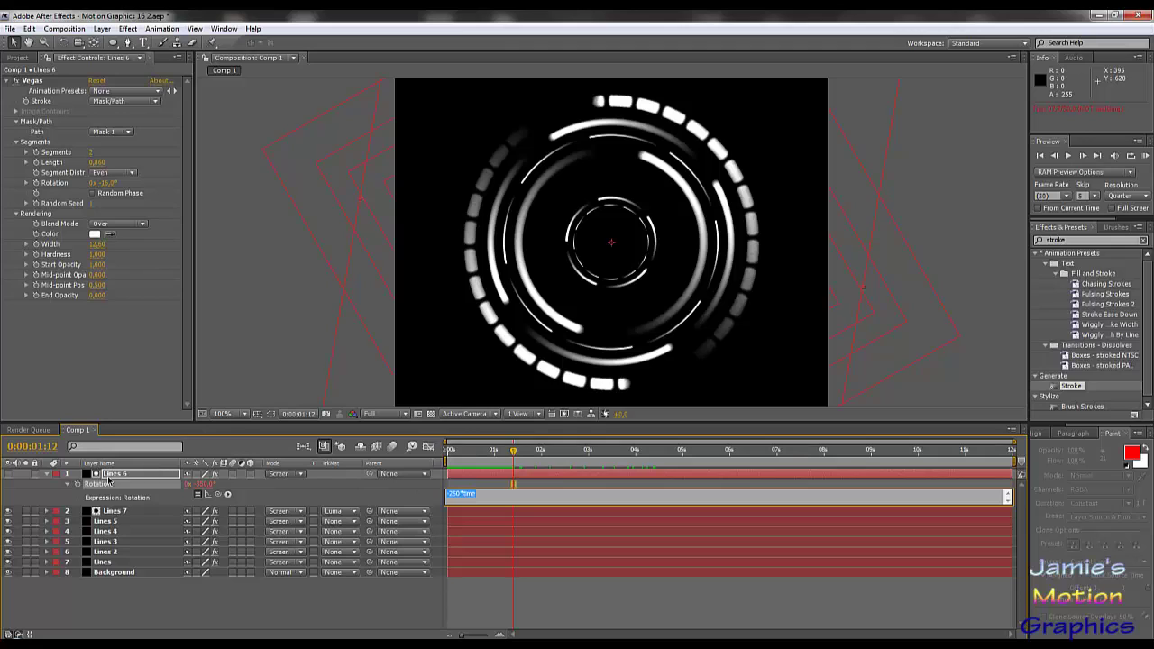
click(125, 514)
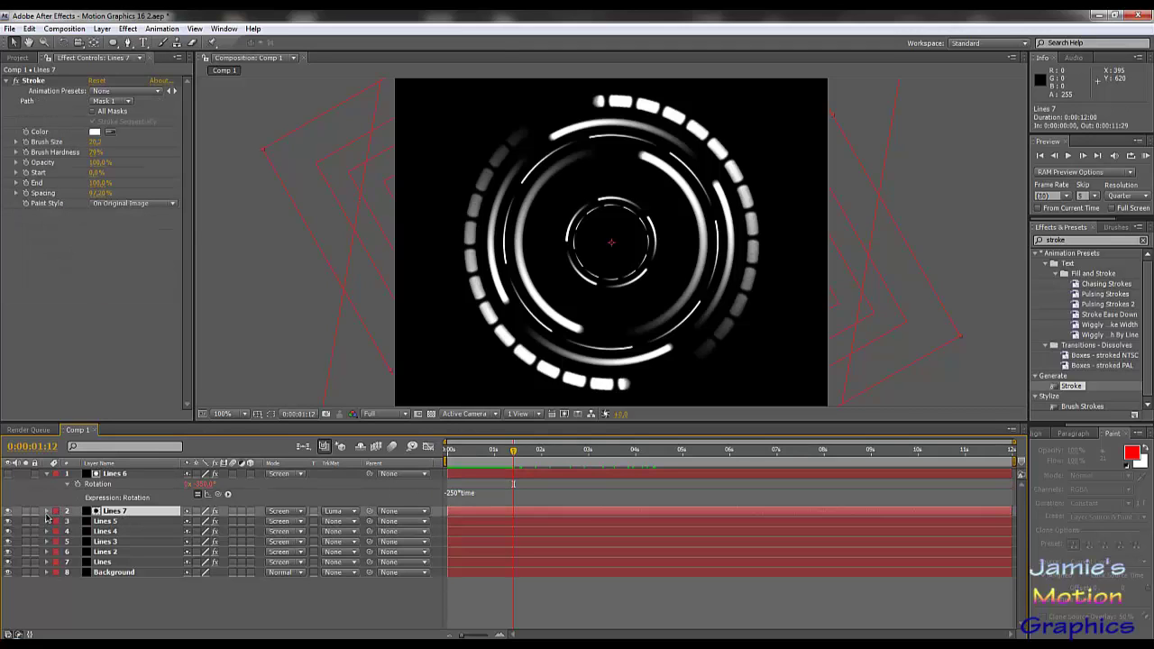
key(r)
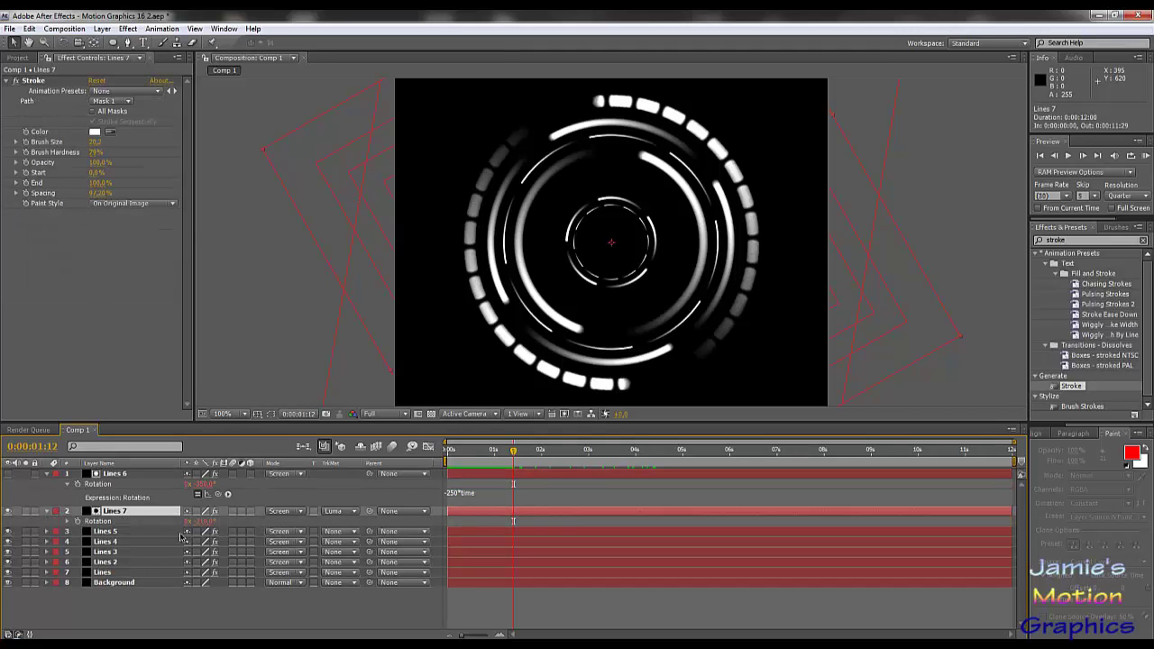
click(69, 522)
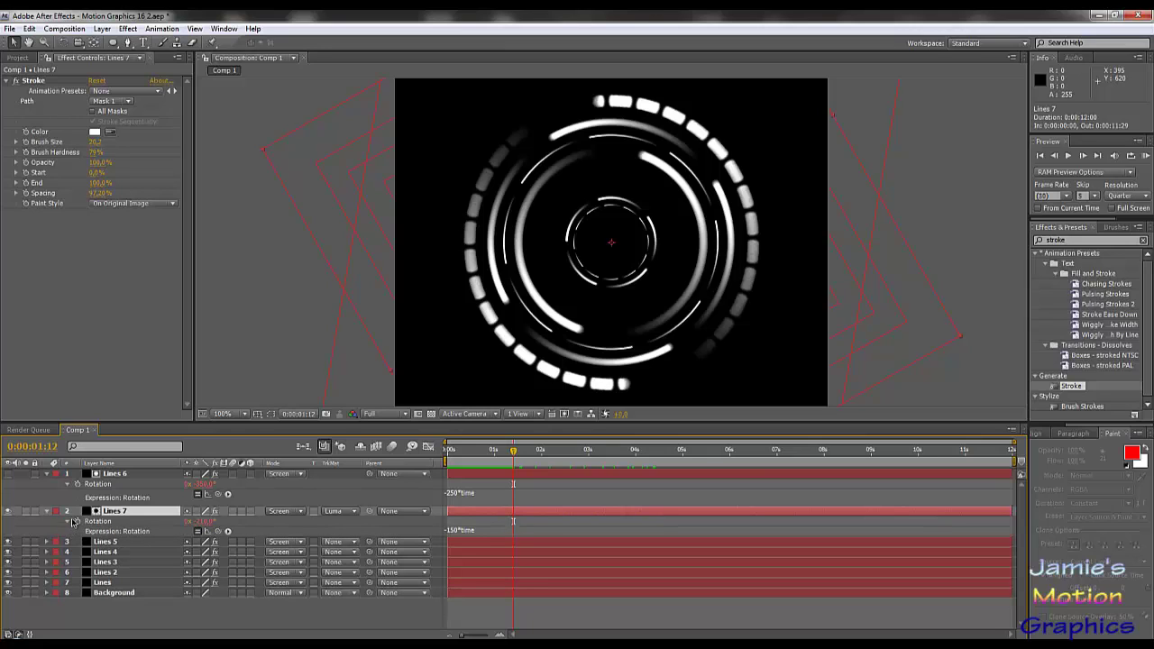
click(481, 532)
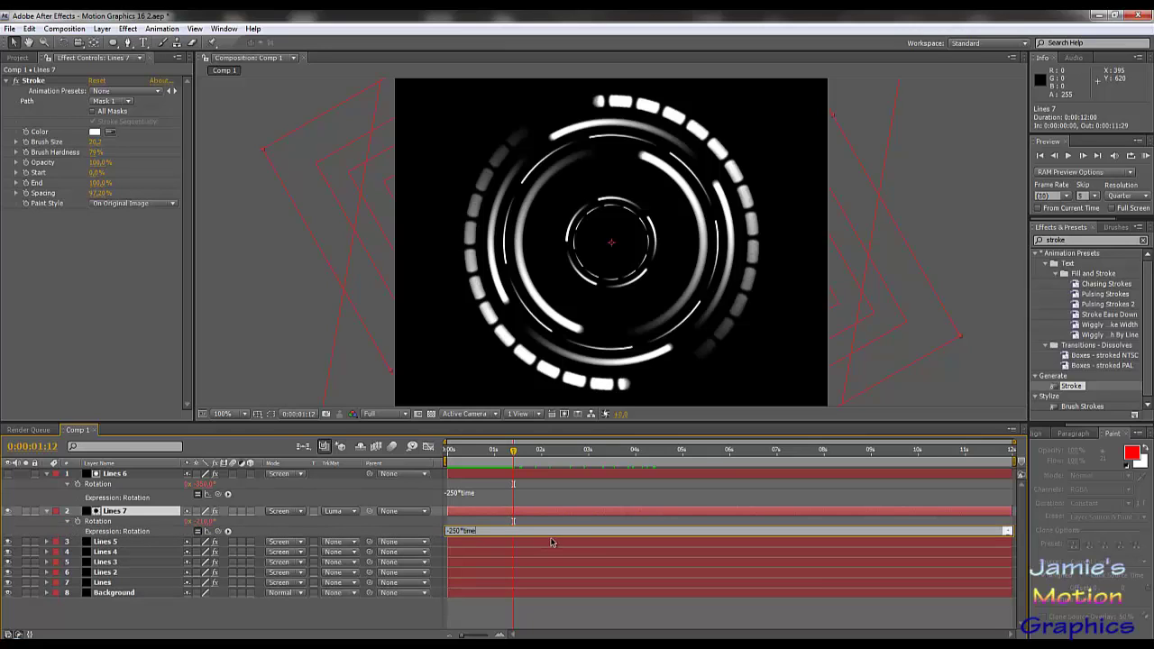
key(KP_Enter)
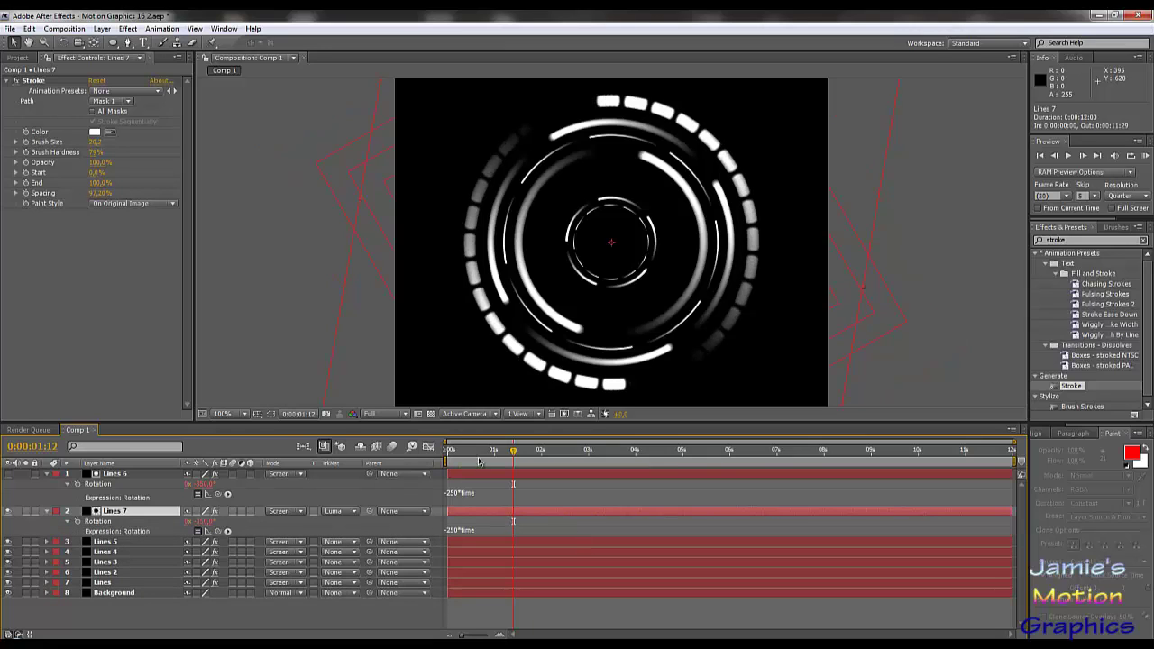
Scrub and play the animation to check that the outer segmented ring rotates together with its matte.
drag(513, 453, 600, 476)
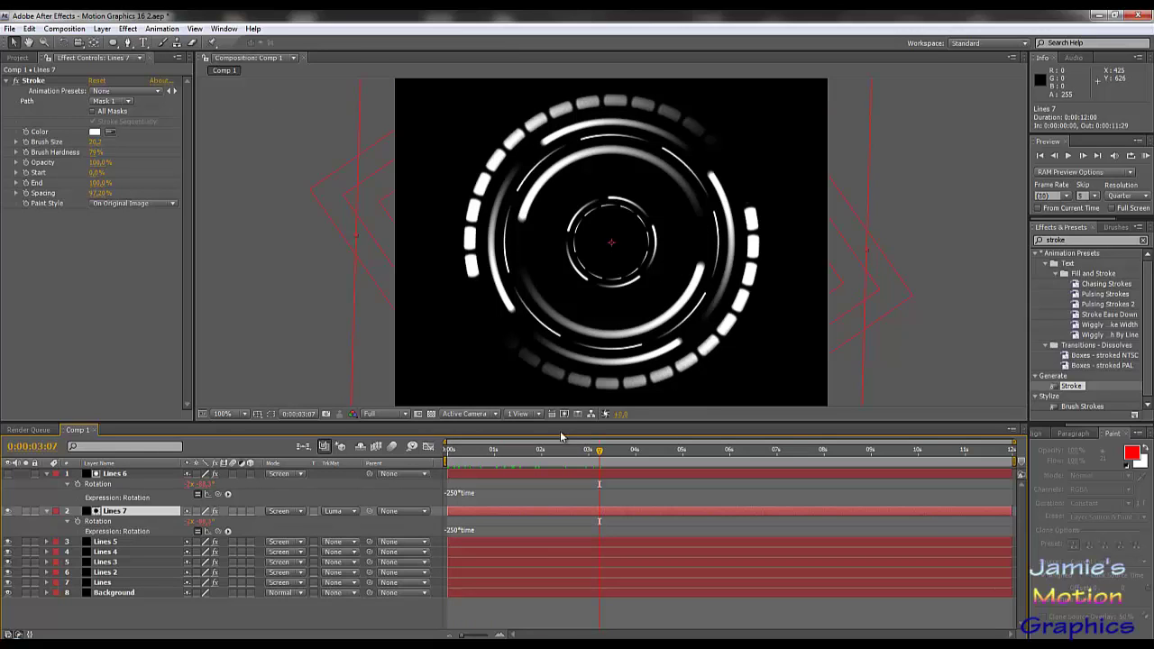
drag(499, 453, 447, 463)
key(space)
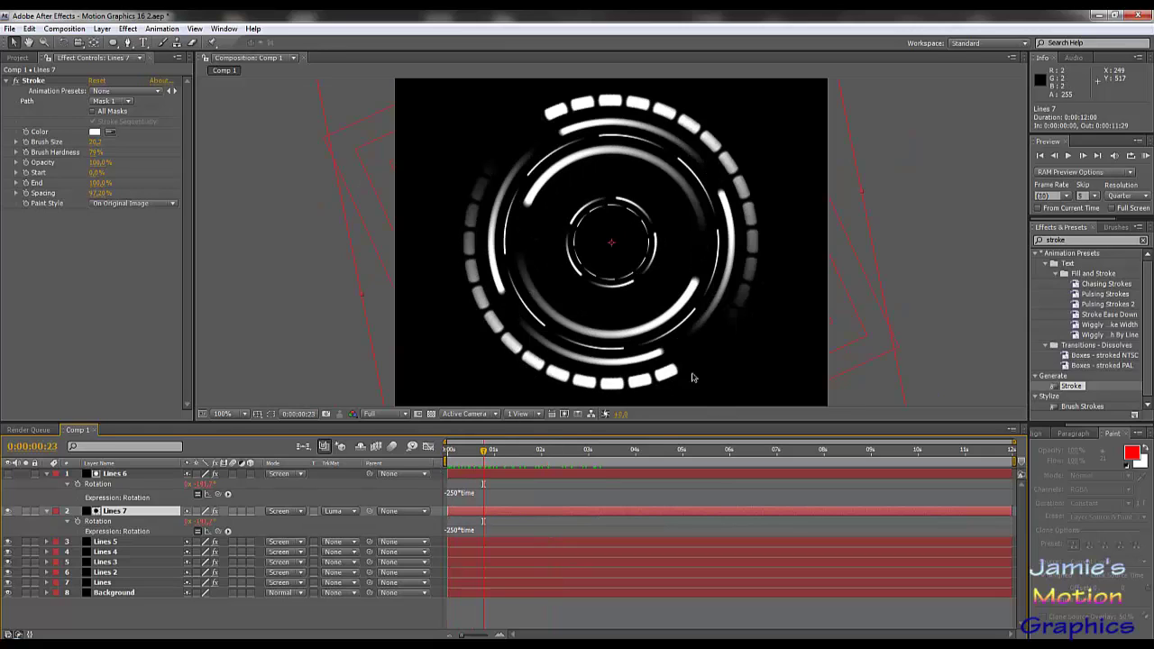
Delete the Rotation expression from Lines 7 and scrub through the timeline to check the outer ring's motion.
drag(487, 453, 448, 454)
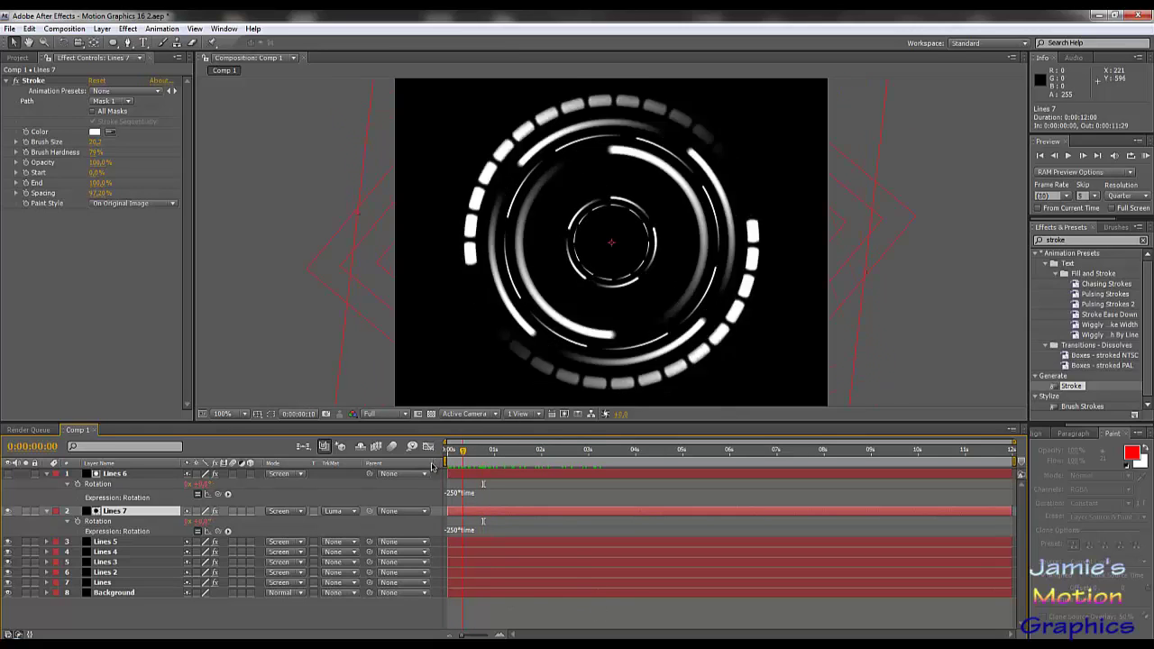
click(462, 530)
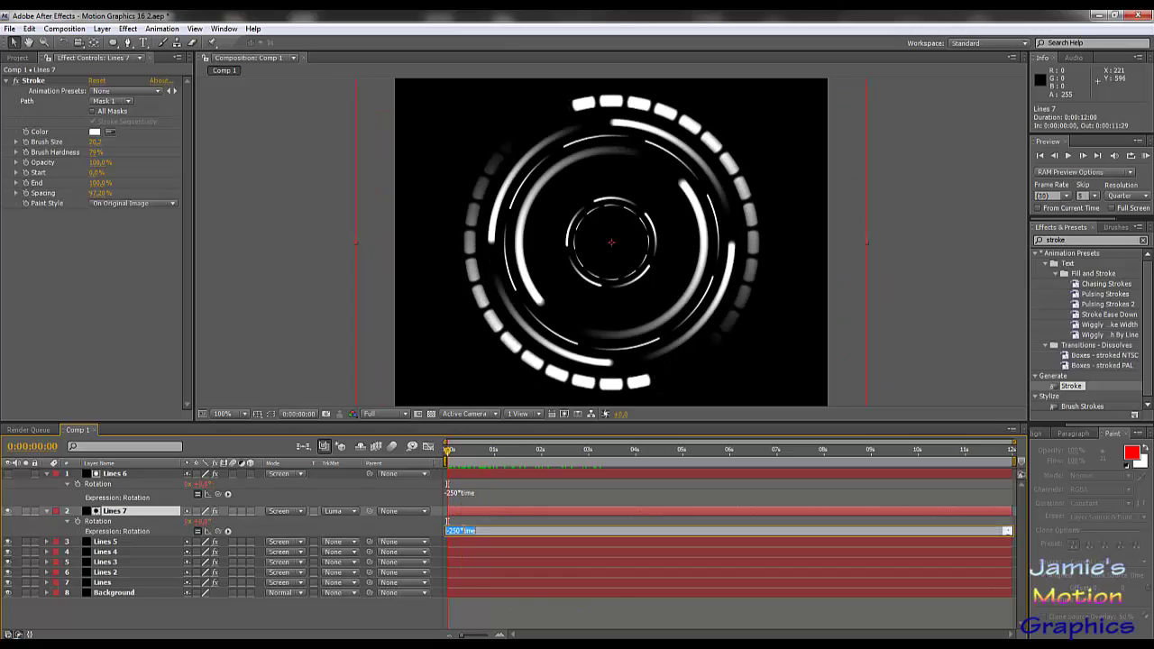
key(BackSpace)
click(553, 616)
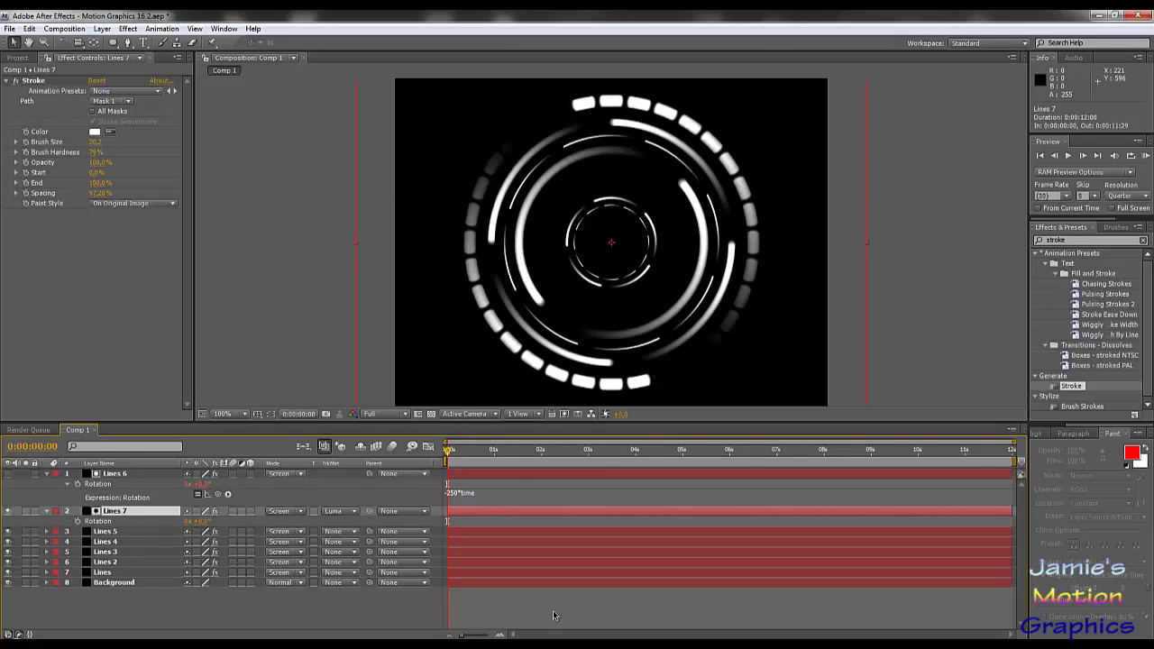
drag(445, 453, 689, 449)
drag(637, 449, 492, 452)
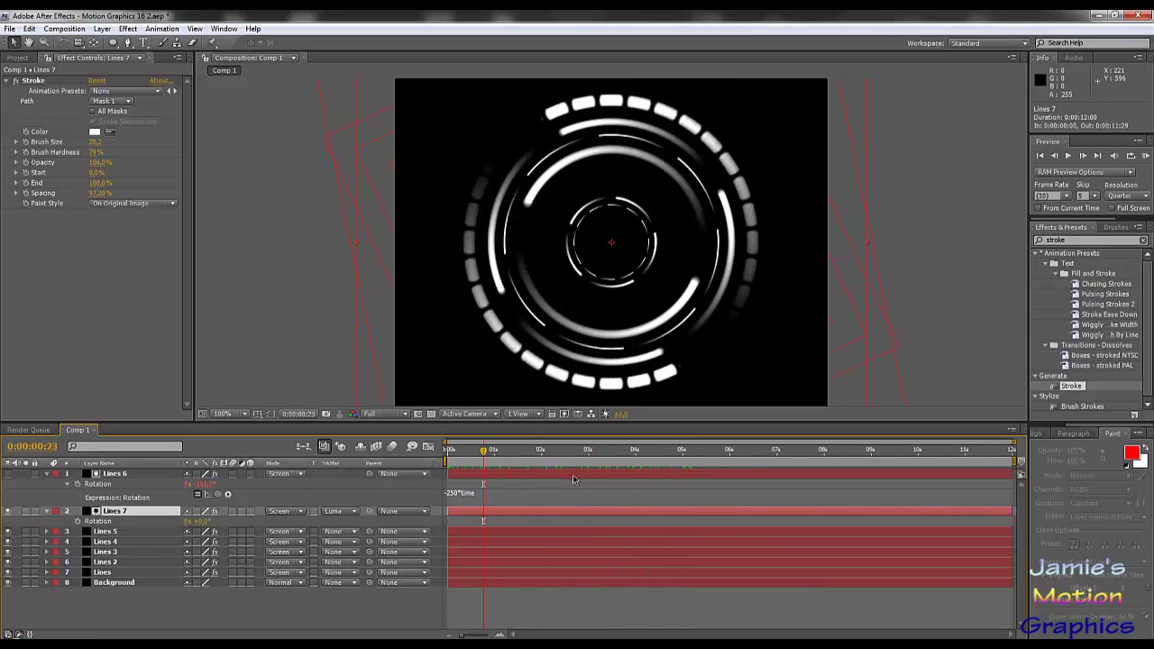
Undo the latest expression changes on Lines 6 and Lines 7, and redo the last undone stopwatch change.
key(ctrl+z)
key(Home)
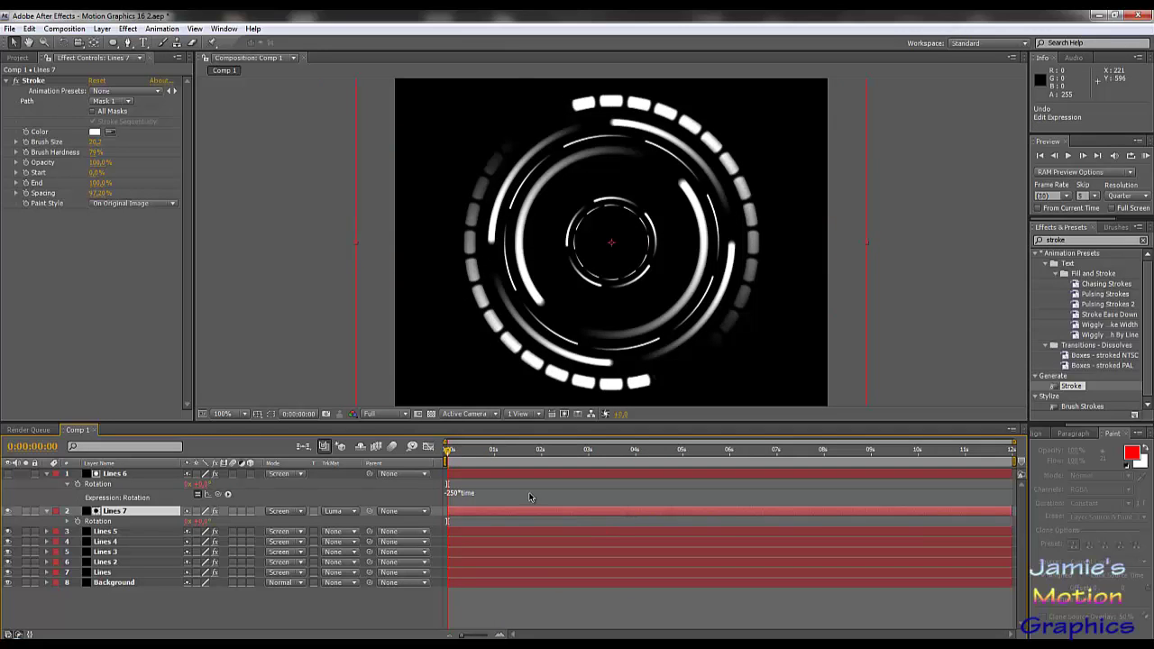
key(space)
key(ctrl+z)
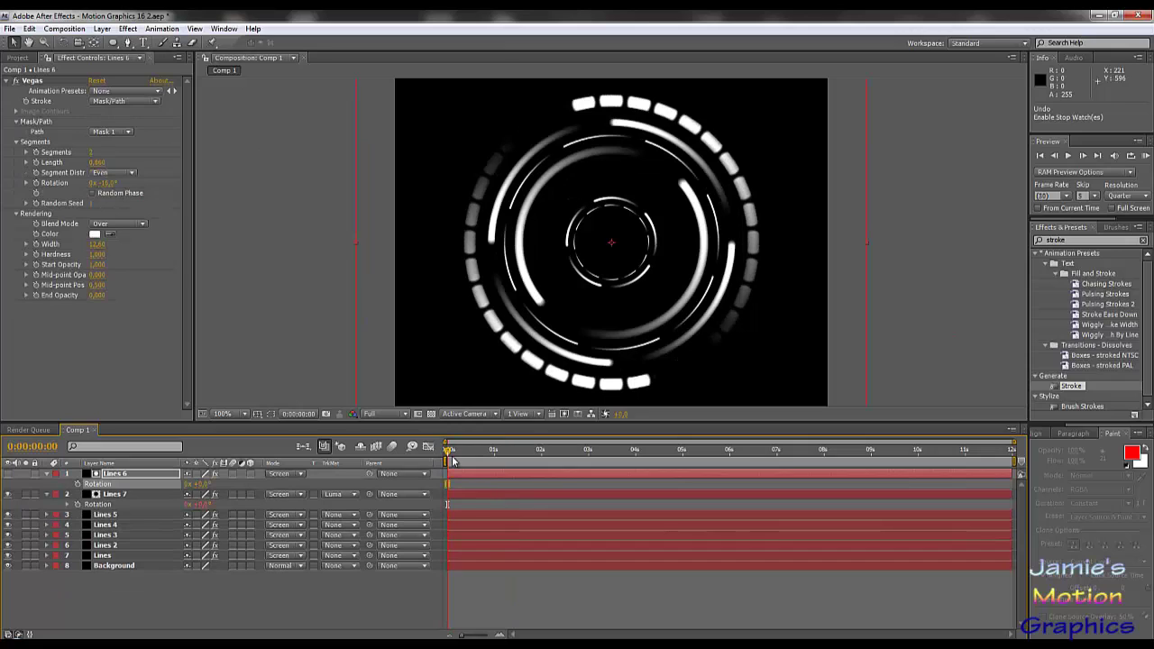
click(30, 28)
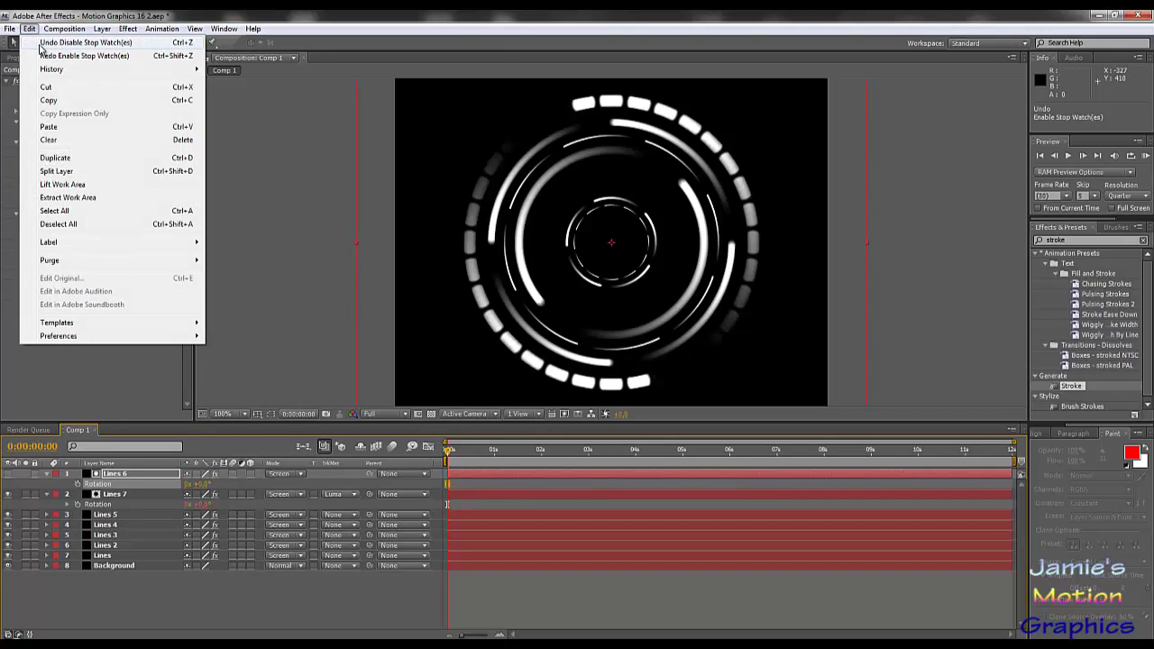
click(52, 57)
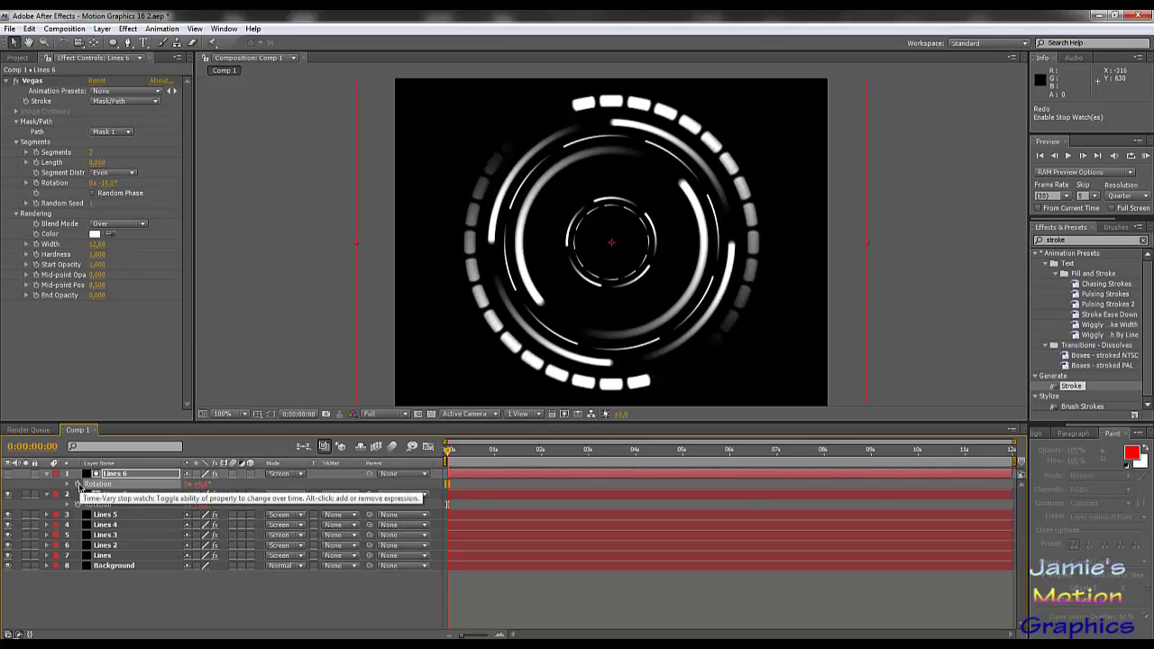
Add the Rotation expression -250*time to both the Lines 6 and Lines 7 layers.
alt+click(78, 484)
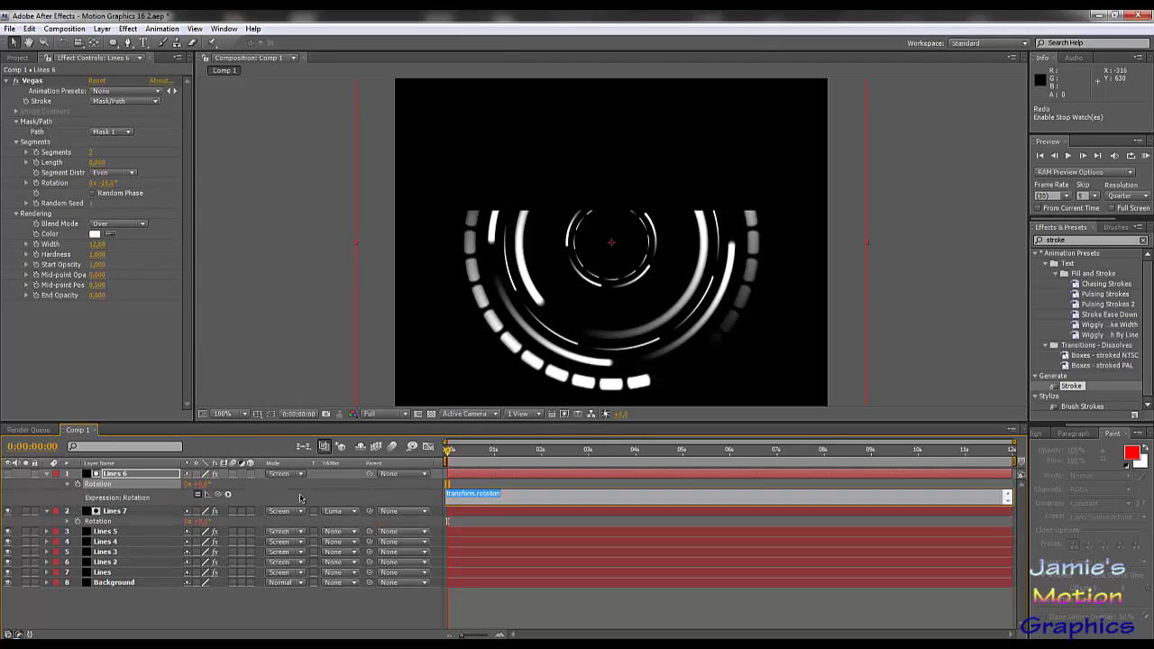
key(BackSpace)
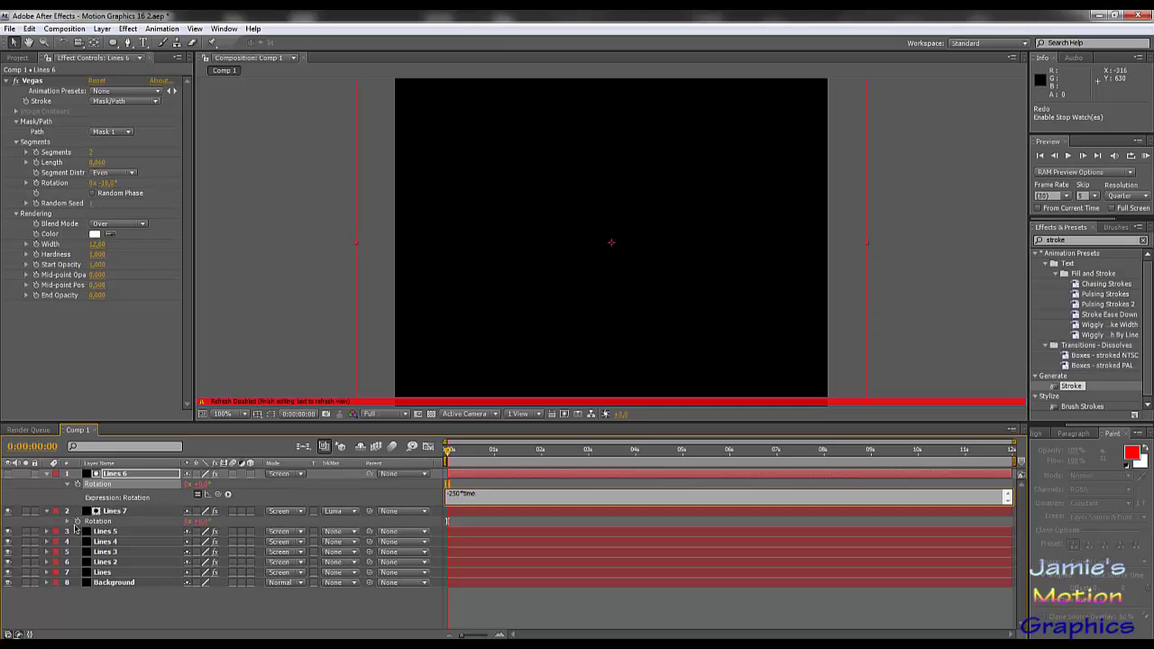
alt+click(78, 521)
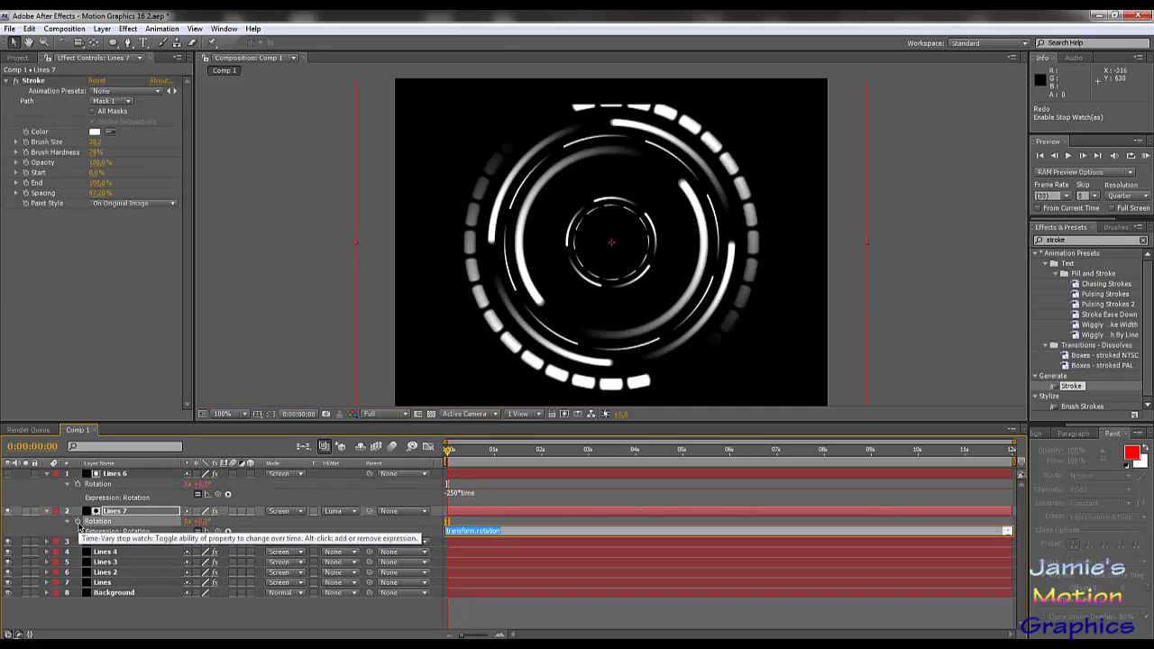
key(BackSpace)
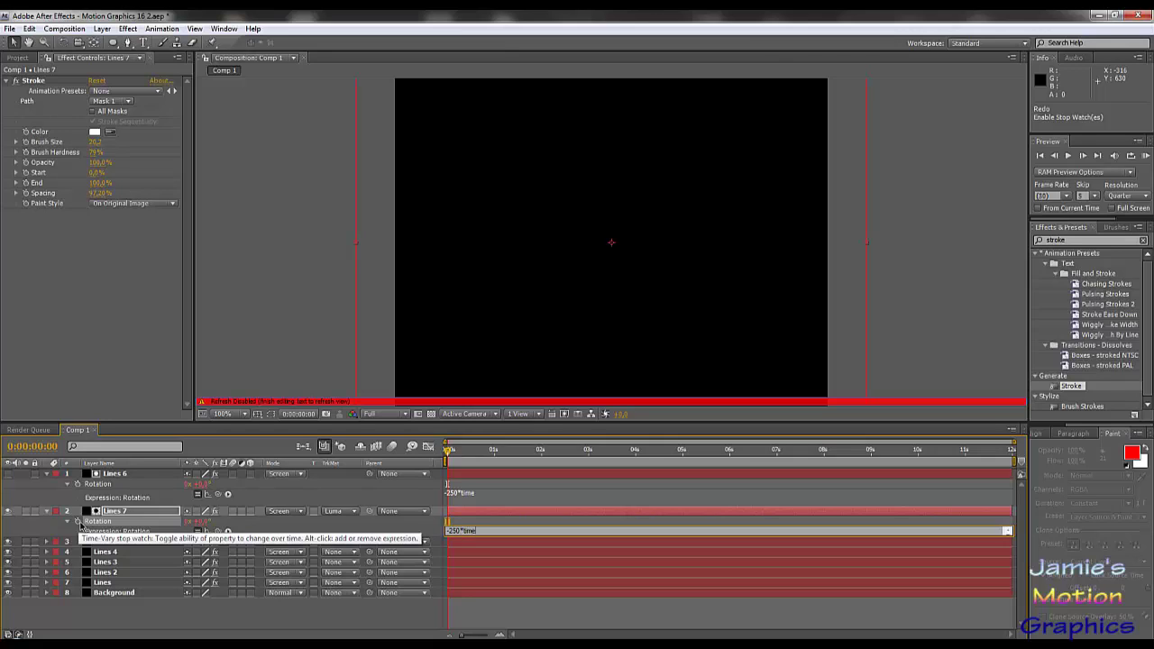
key(Return)
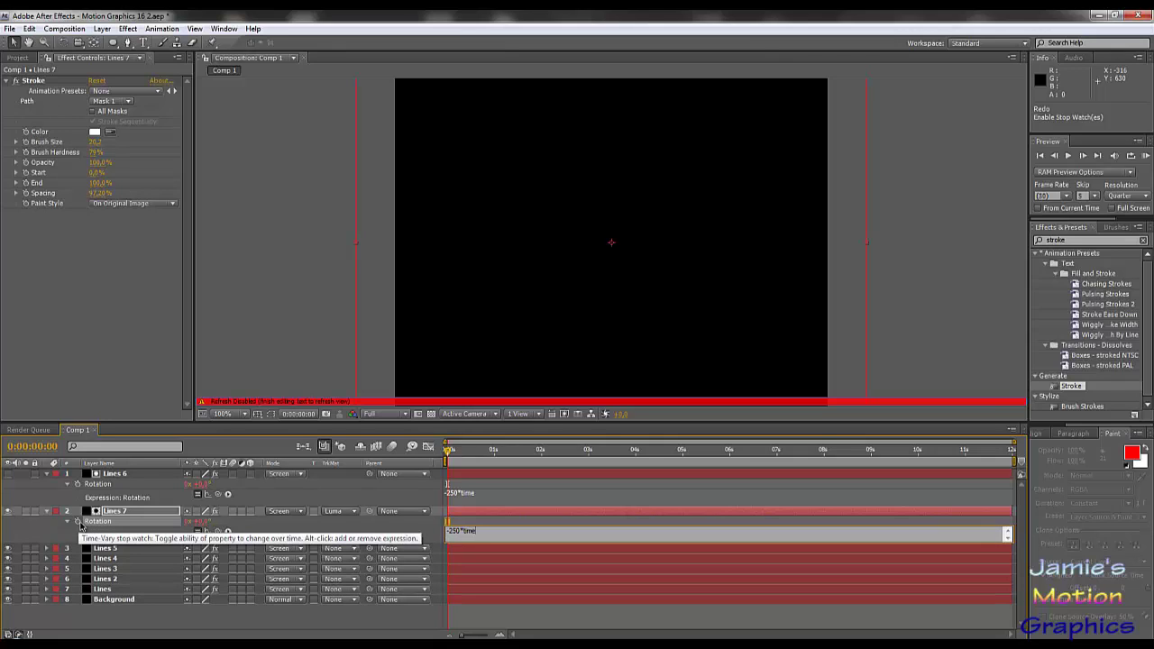
key(KP_Enter)
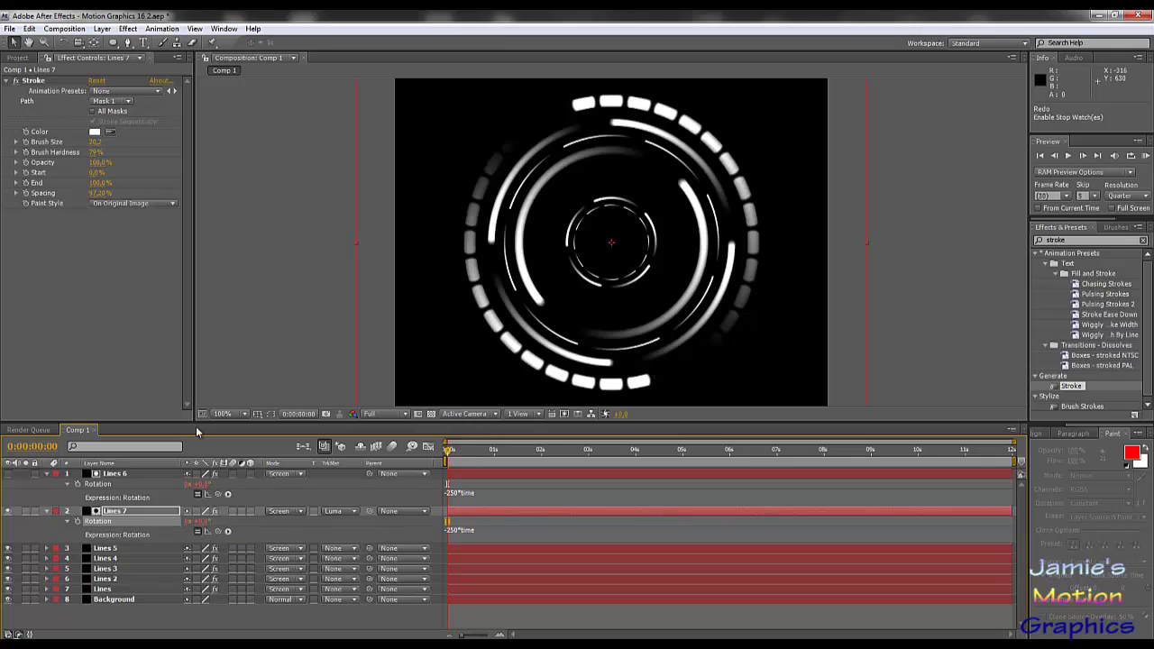
Deselect the layers and collapse the properties of Lines 6 and Lines 7.
click(284, 304)
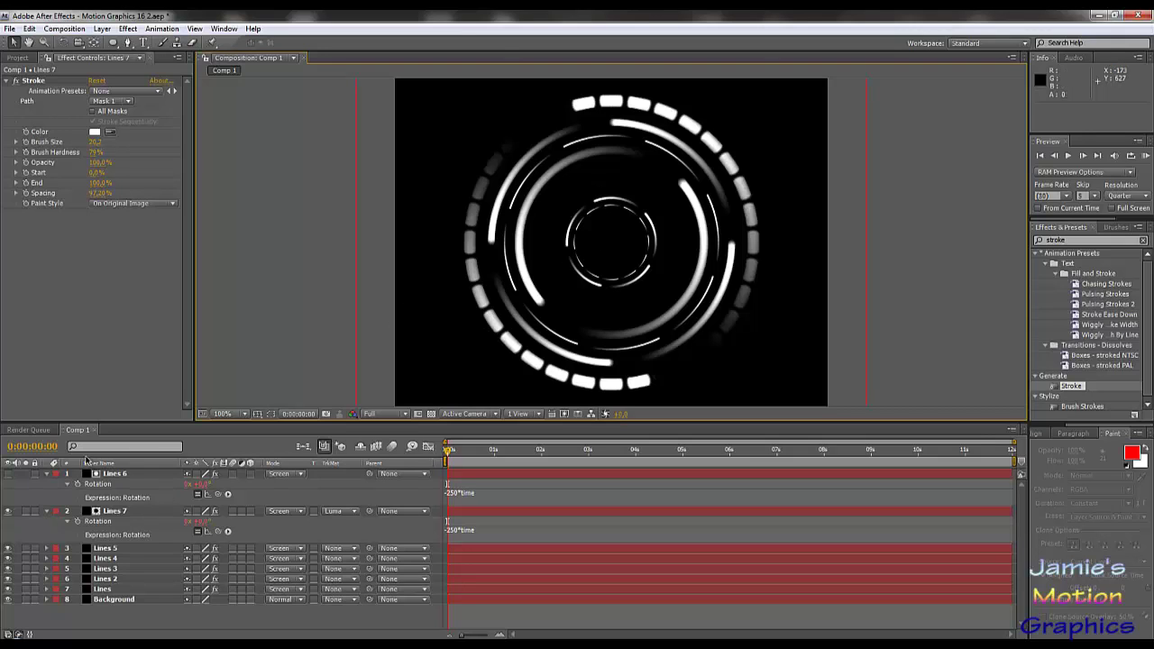
click(47, 475)
click(48, 484)
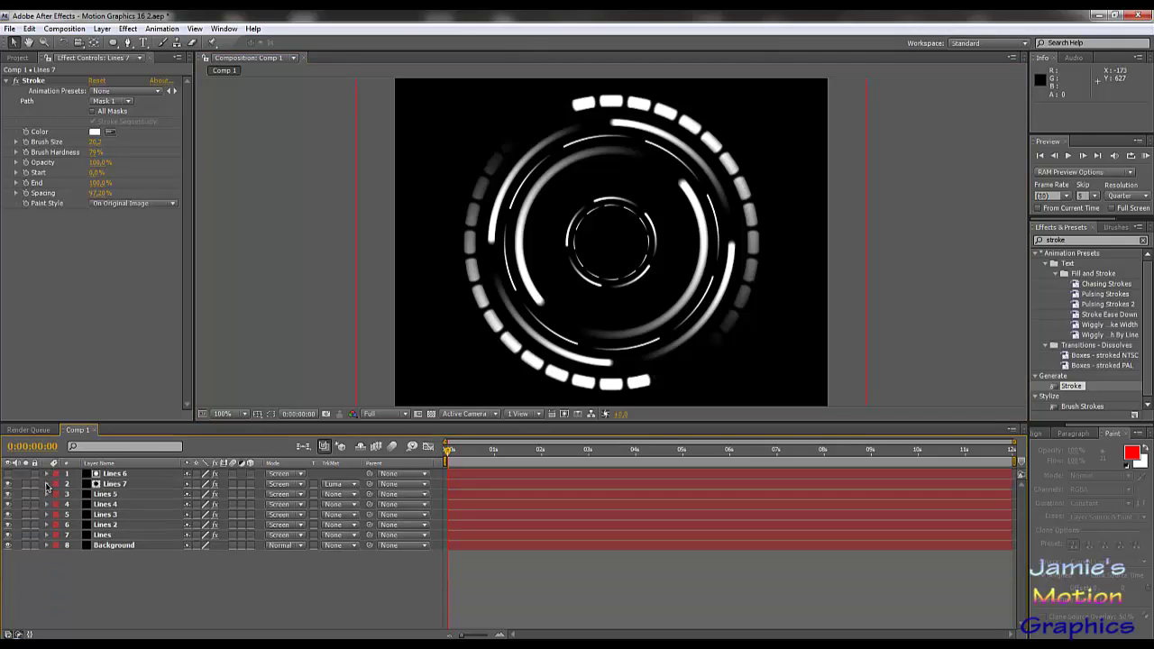
Create a new solid layer with the gray color #6B6B6B.
click(72, 28)
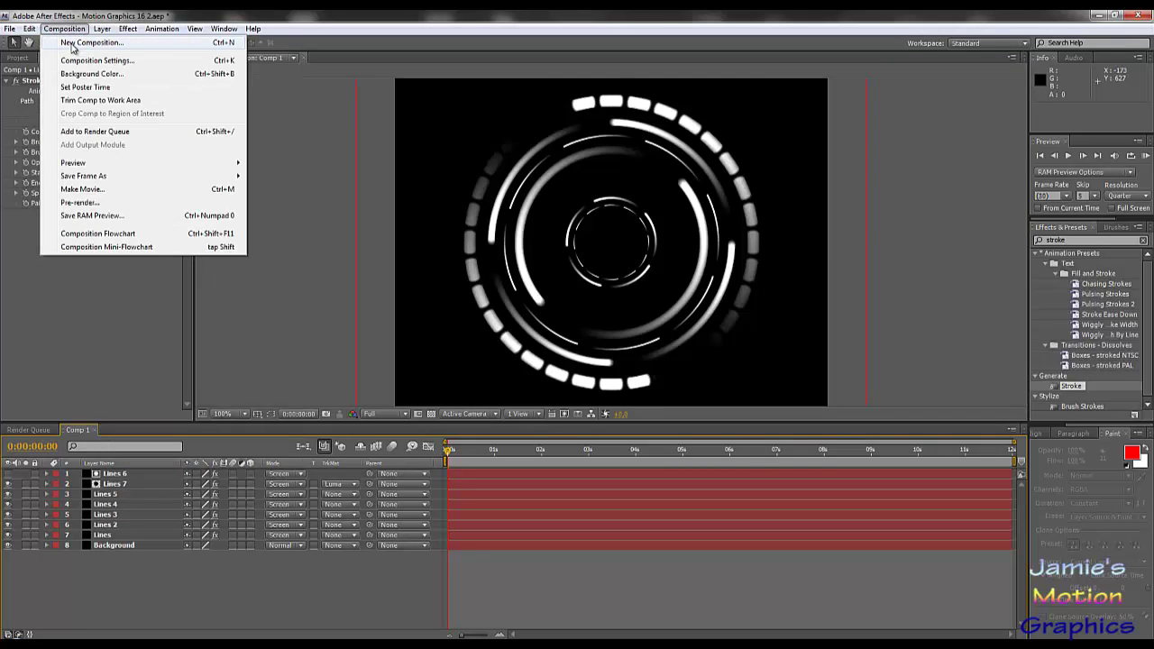
key(Escape)
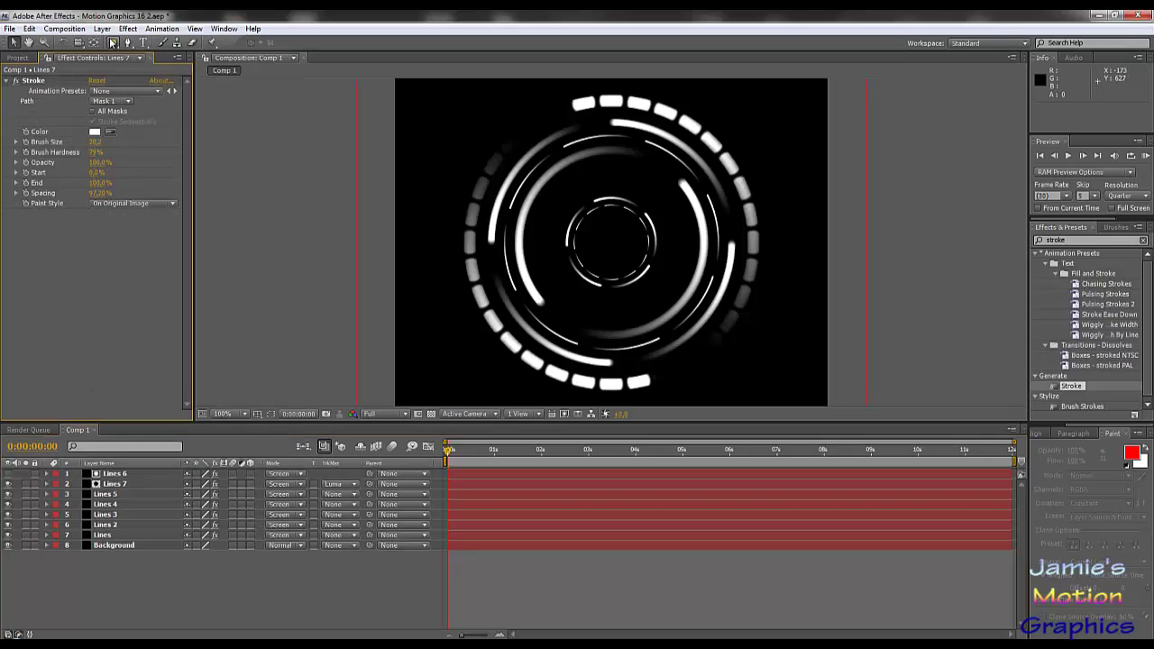
click(103, 29)
mouse_move(147, 43)
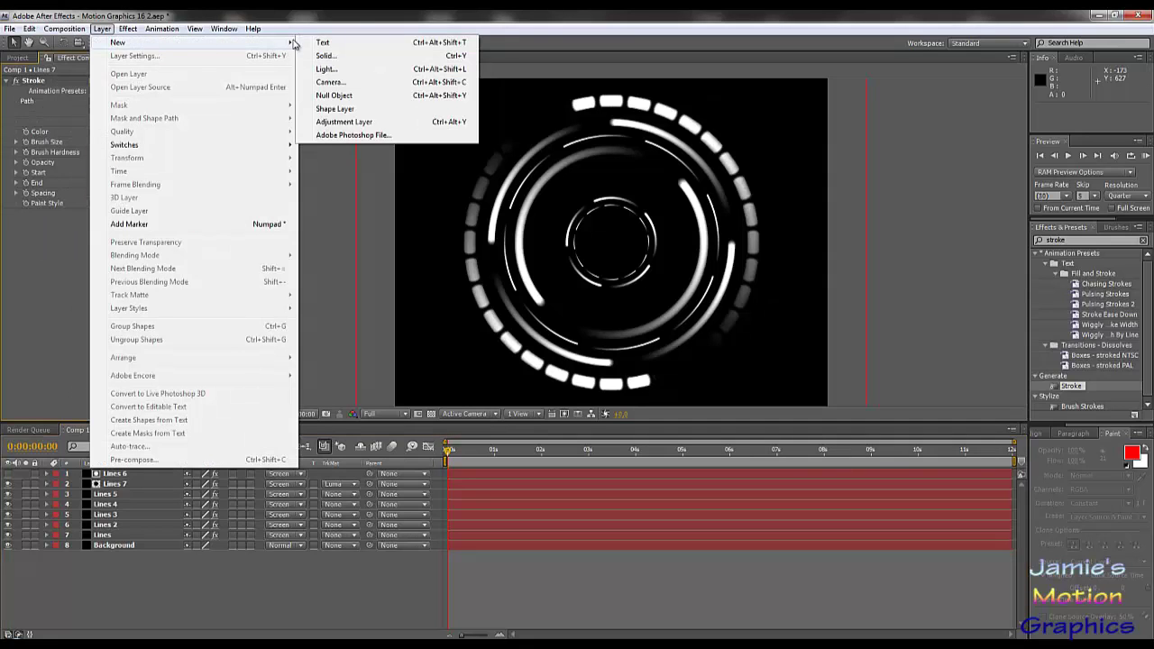
click(347, 57)
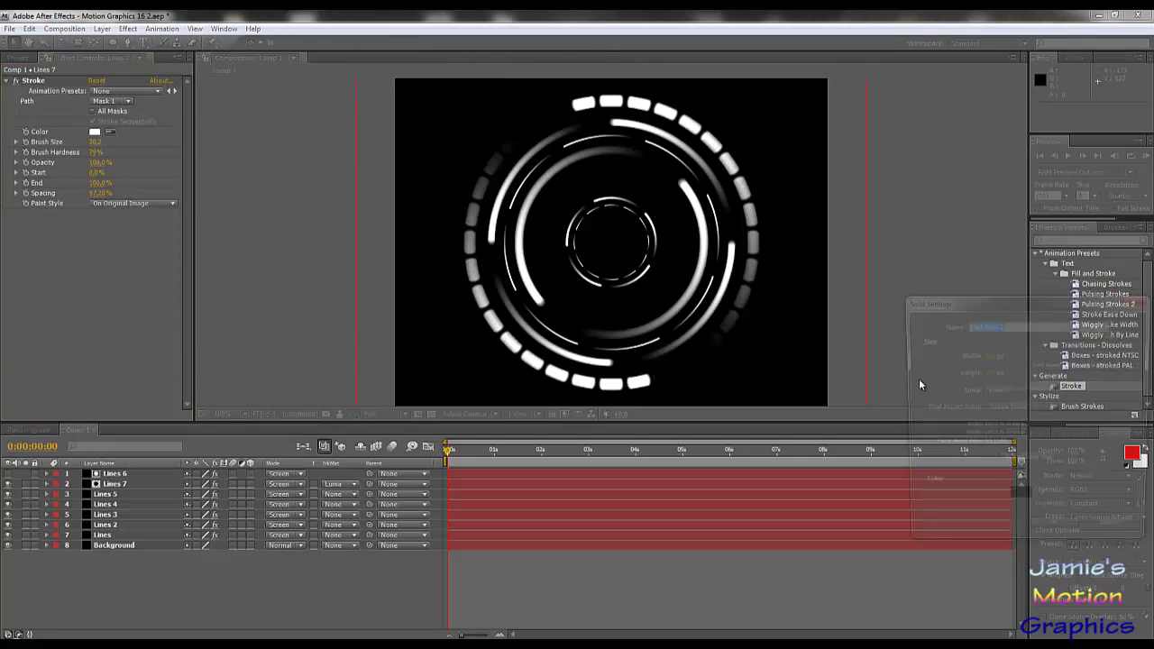
click(1031, 504)
mouse_move(365, 479)
mouse_down()
mouse_move(266, 505)
mouse_move(254, 466)
mouse_up()
click(550, 375)
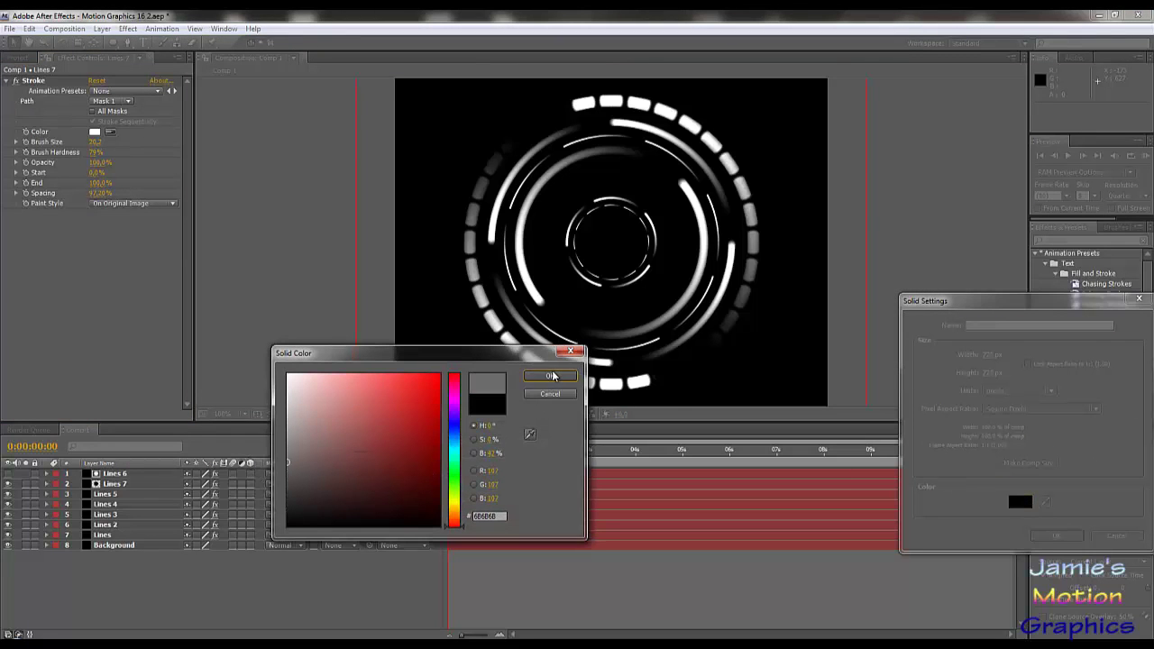
click(1057, 536)
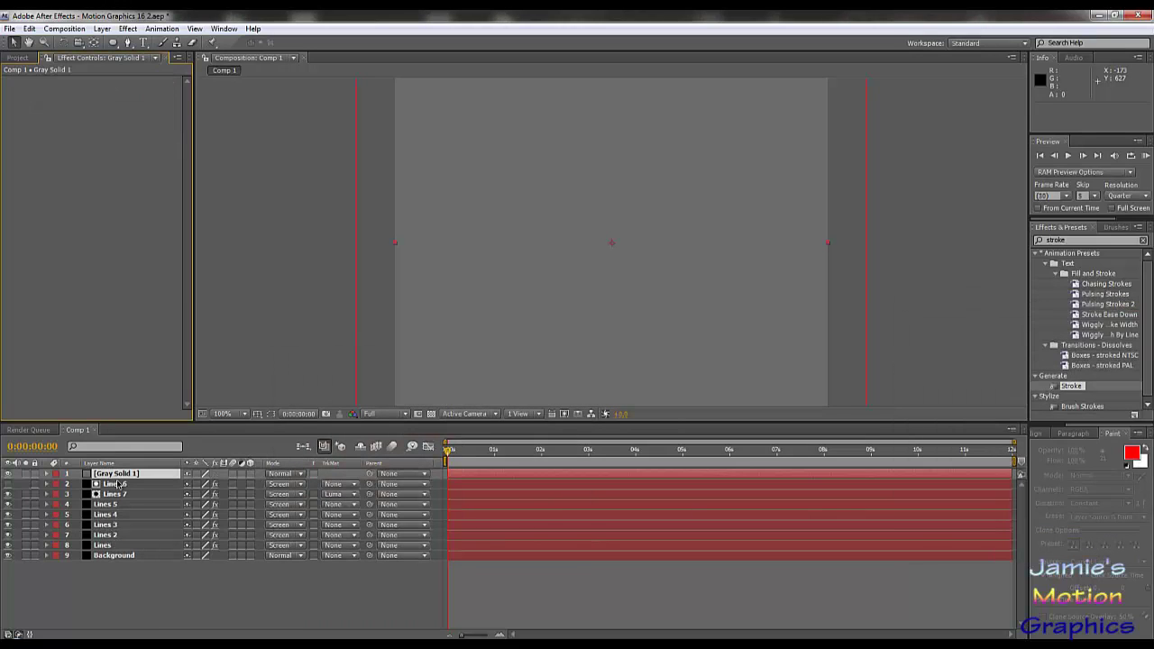
Draw a centered circular mask on the gray solid, just inside the innermost ring, and duplicate the mask.
click(112, 43)
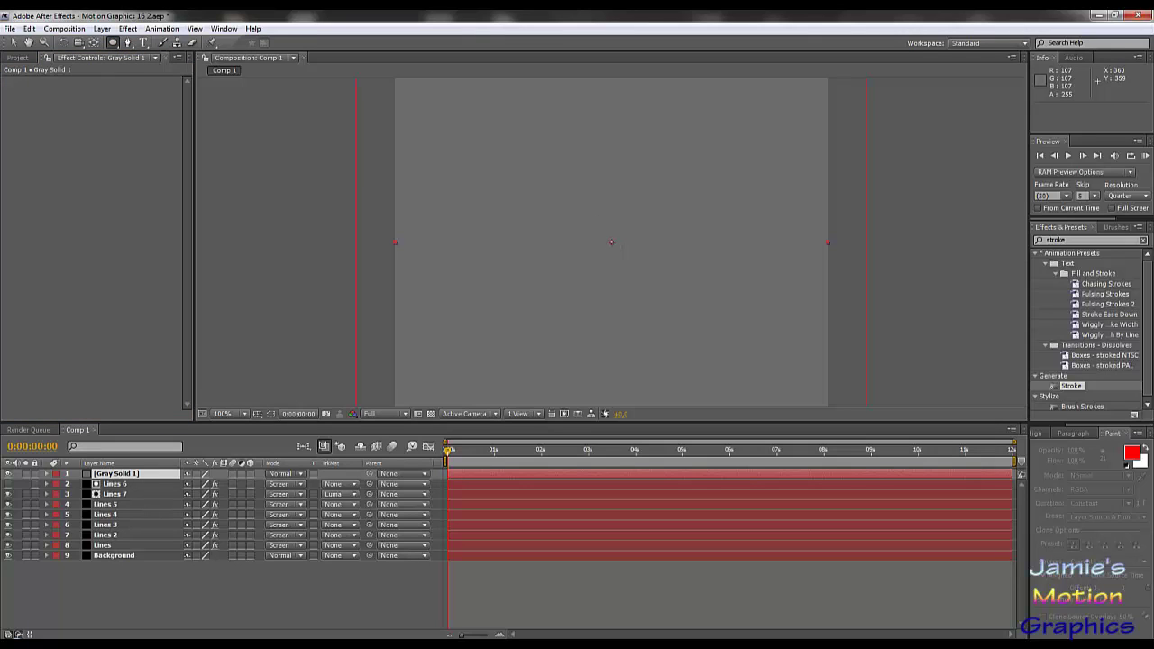
drag(611, 243, 645, 276)
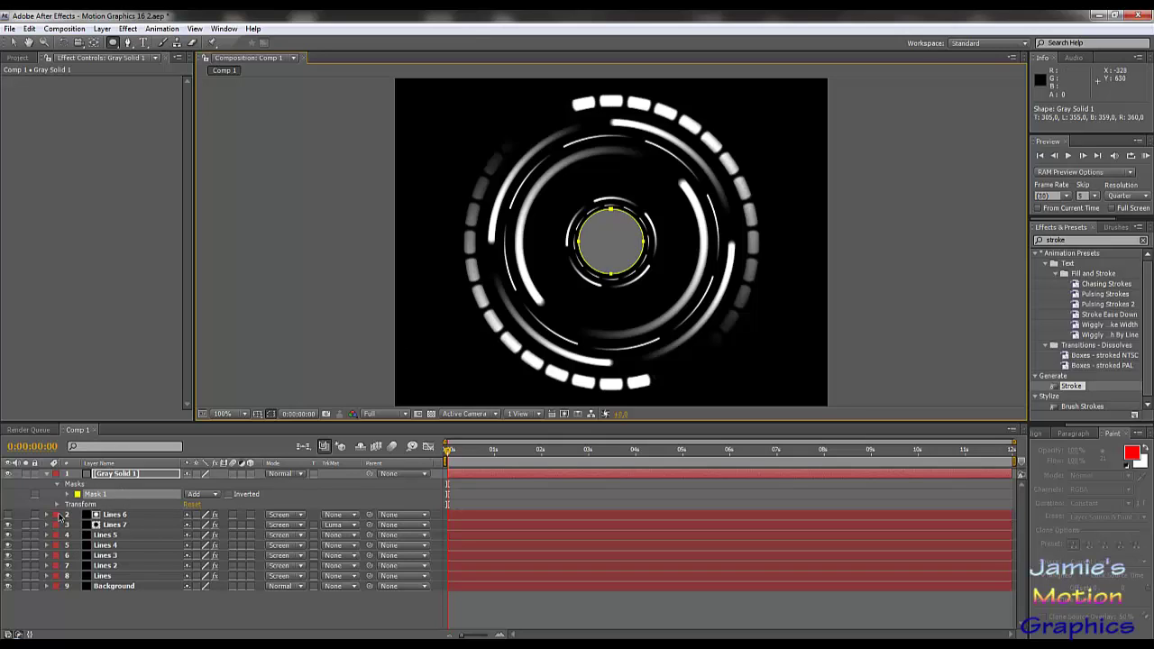
click(94, 494)
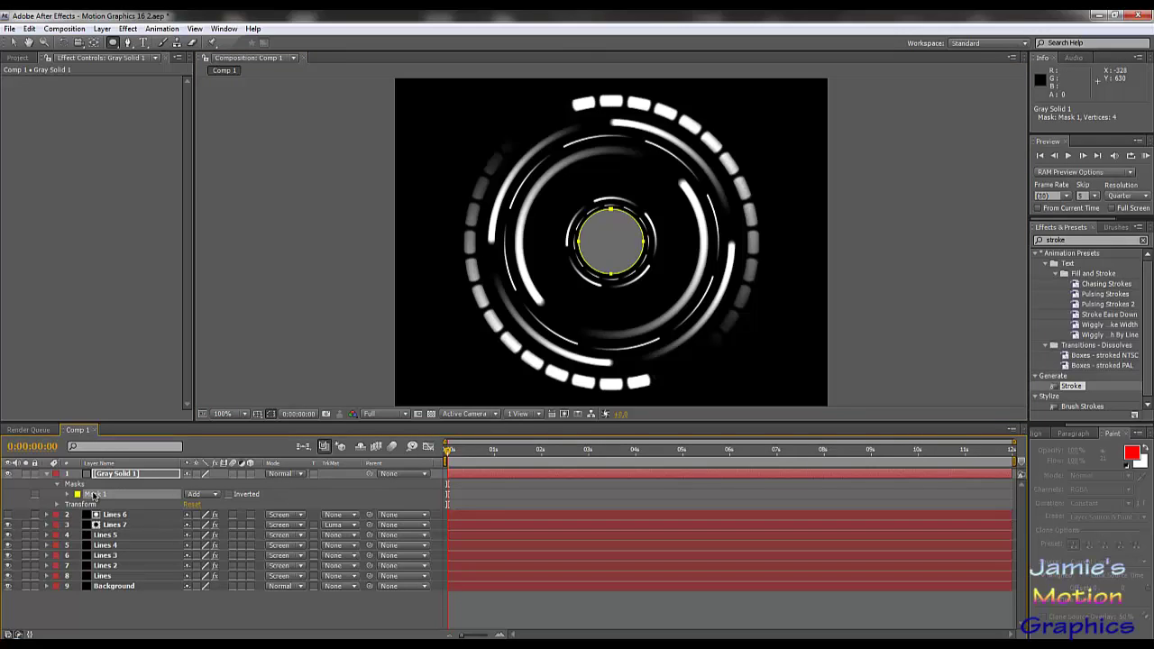
key(ctrl+d)
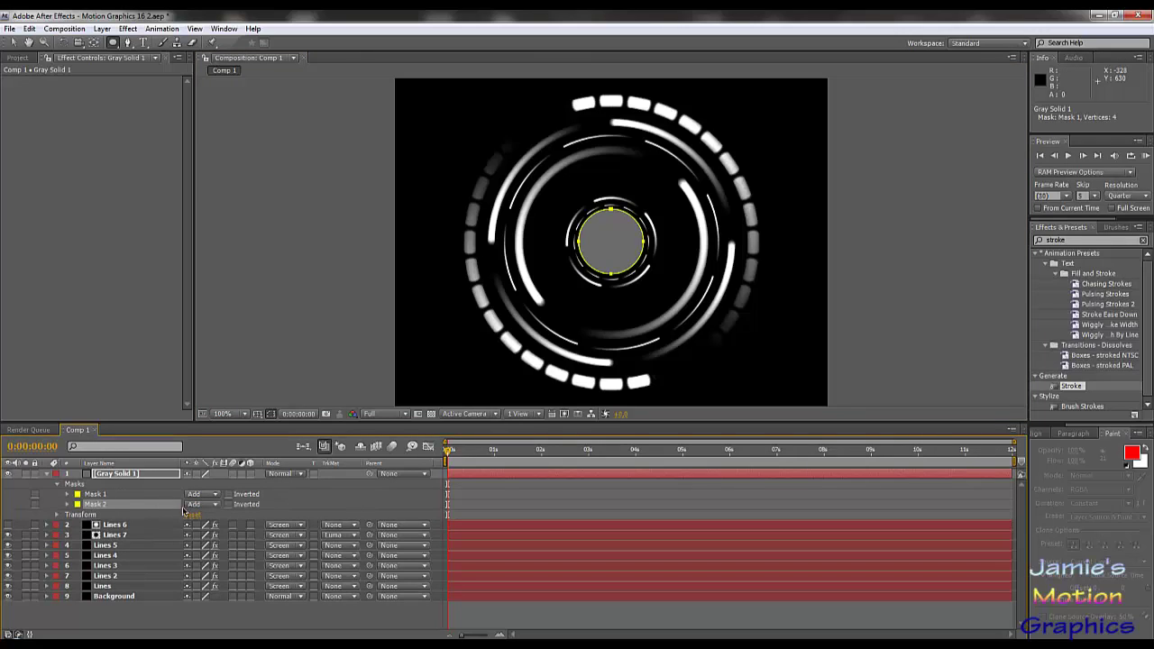
click(215, 506)
click(216, 517)
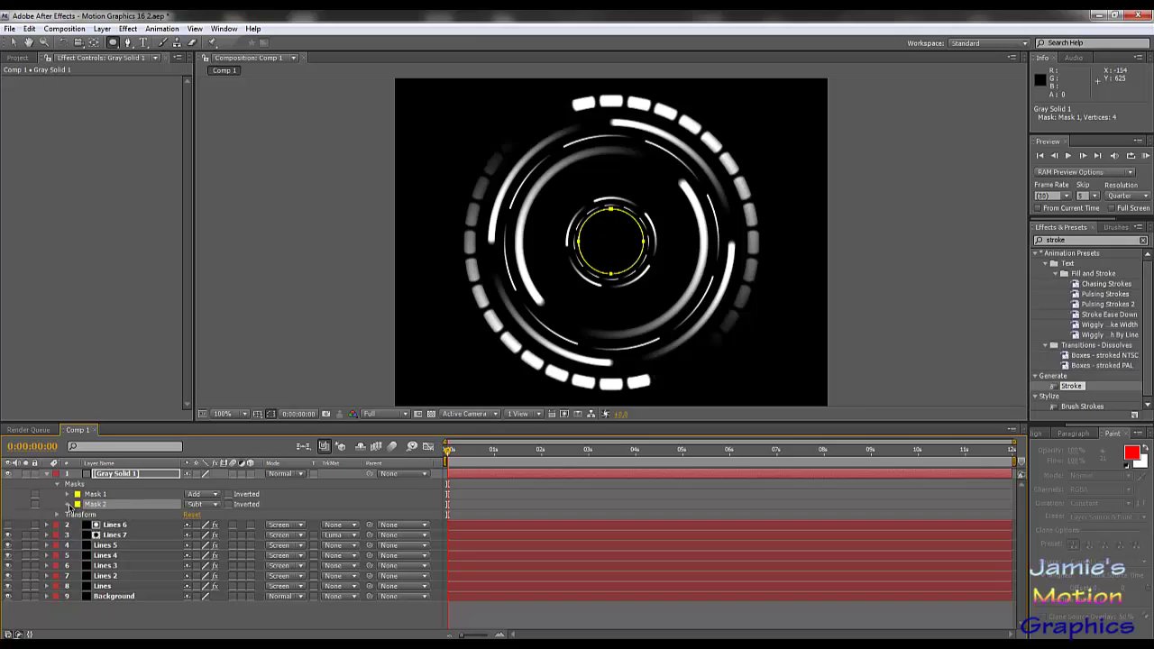
click(68, 505)
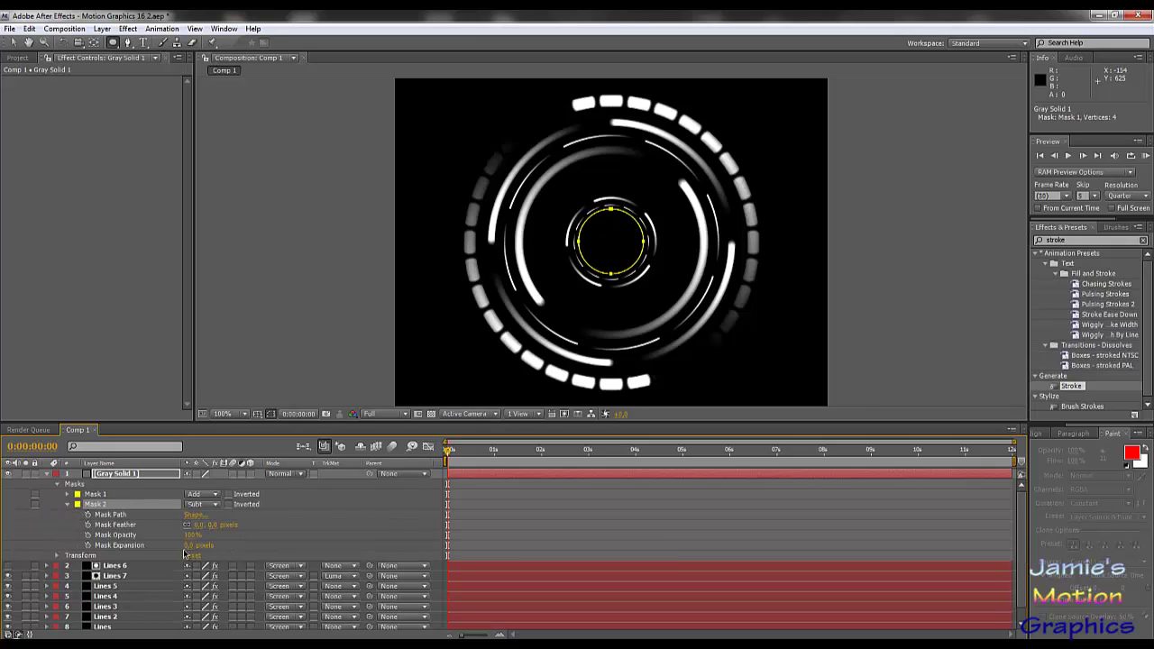
drag(186, 546, 187, 547)
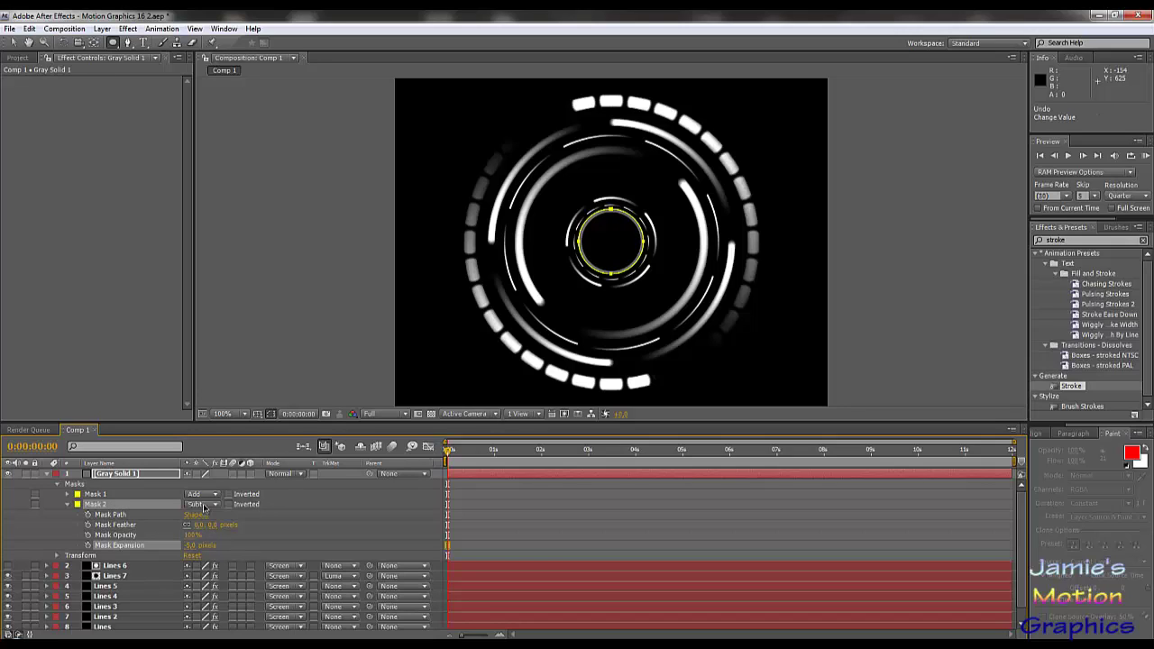
key(ctrl+z)
Delete the duplicated Mask 2 from the gray solid.
click(155, 476)
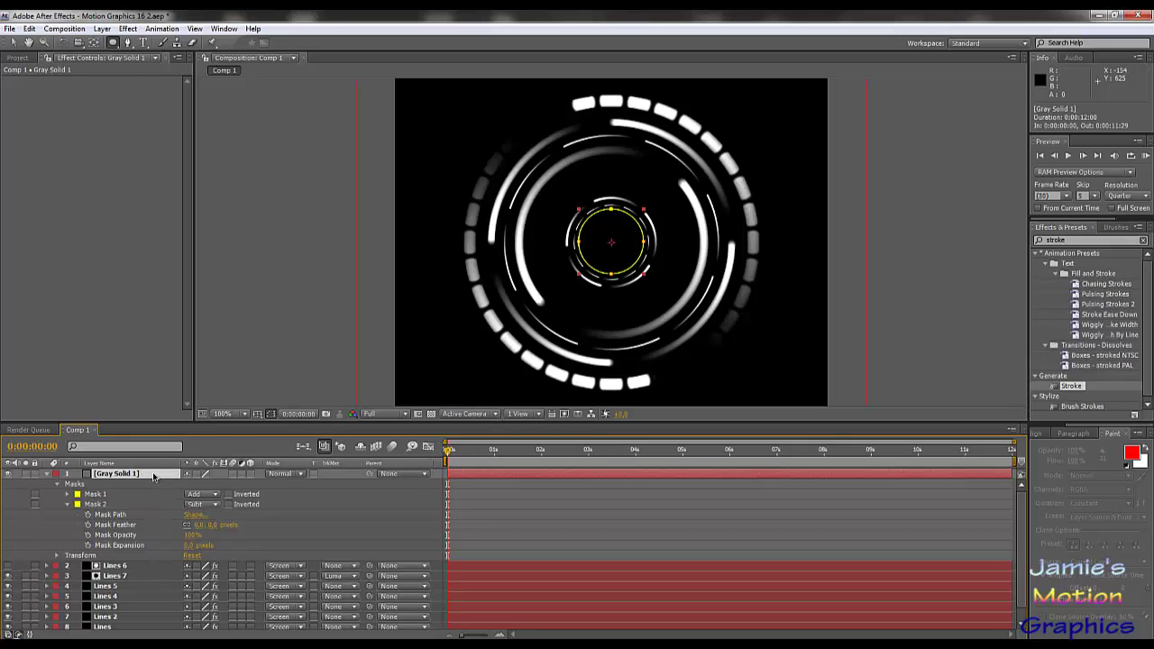
click(102, 505)
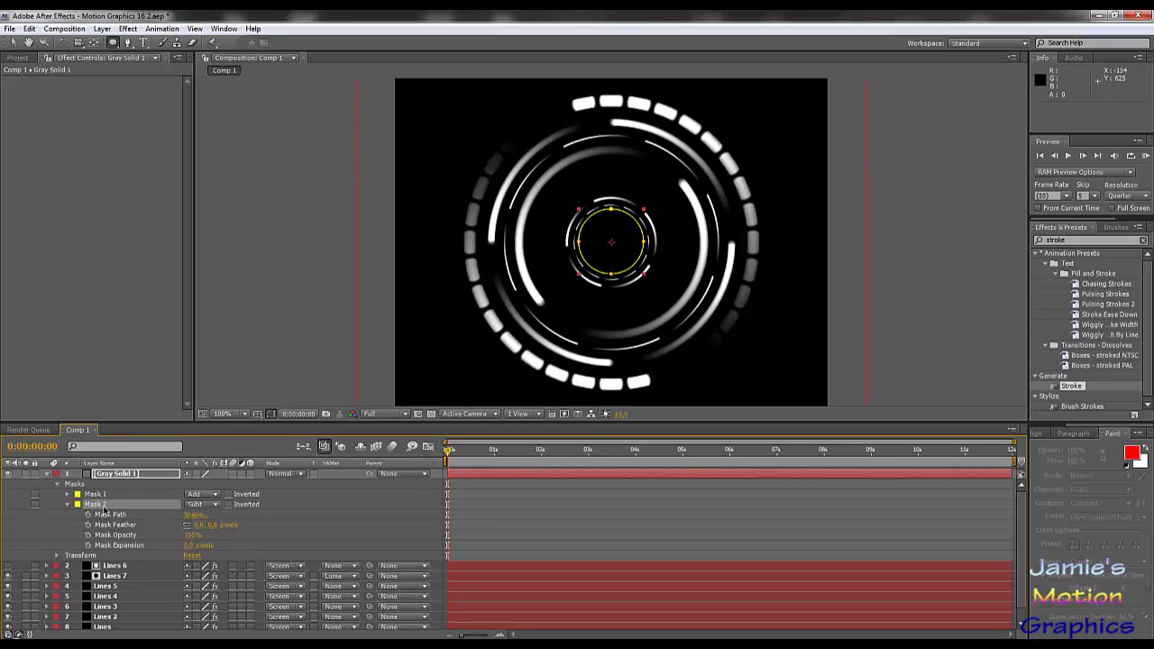
key(Delete)
Pre-compose the gray solid layer, moving all attributes into the new composition.
click(105, 482)
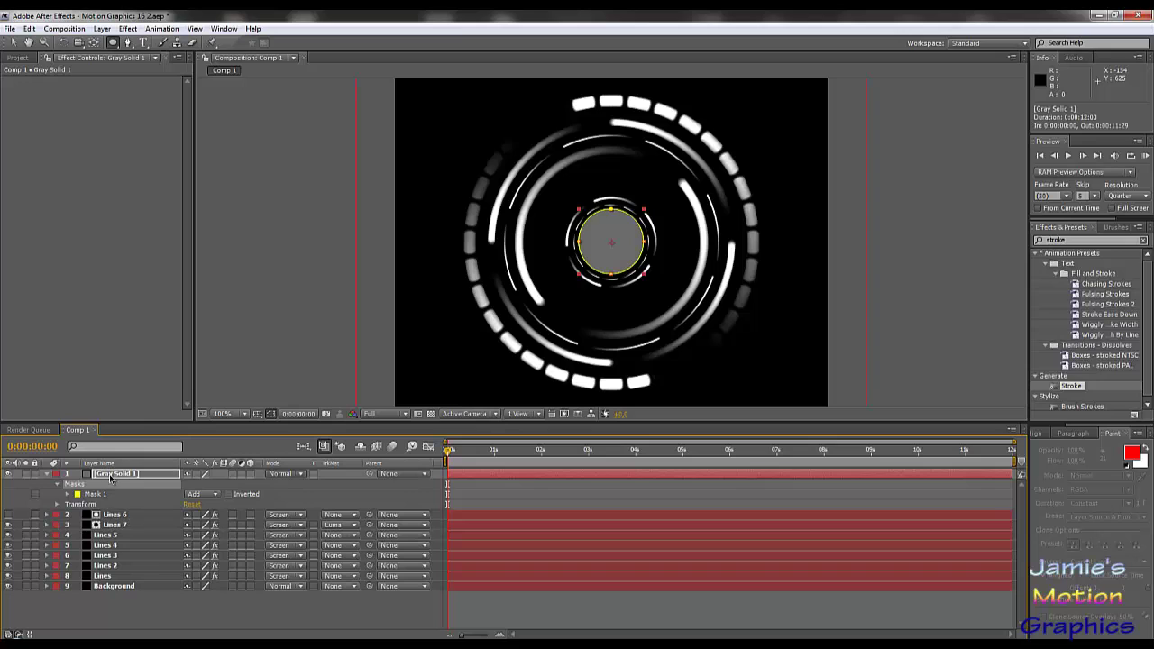
click(68, 29)
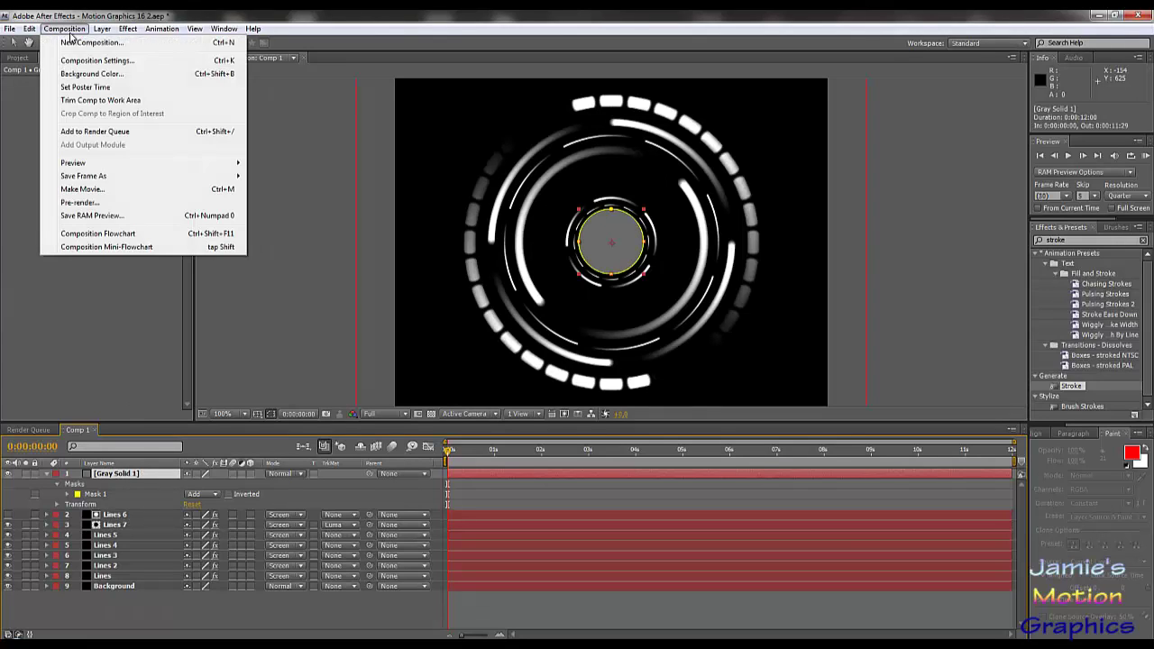
mouse_move(105, 30)
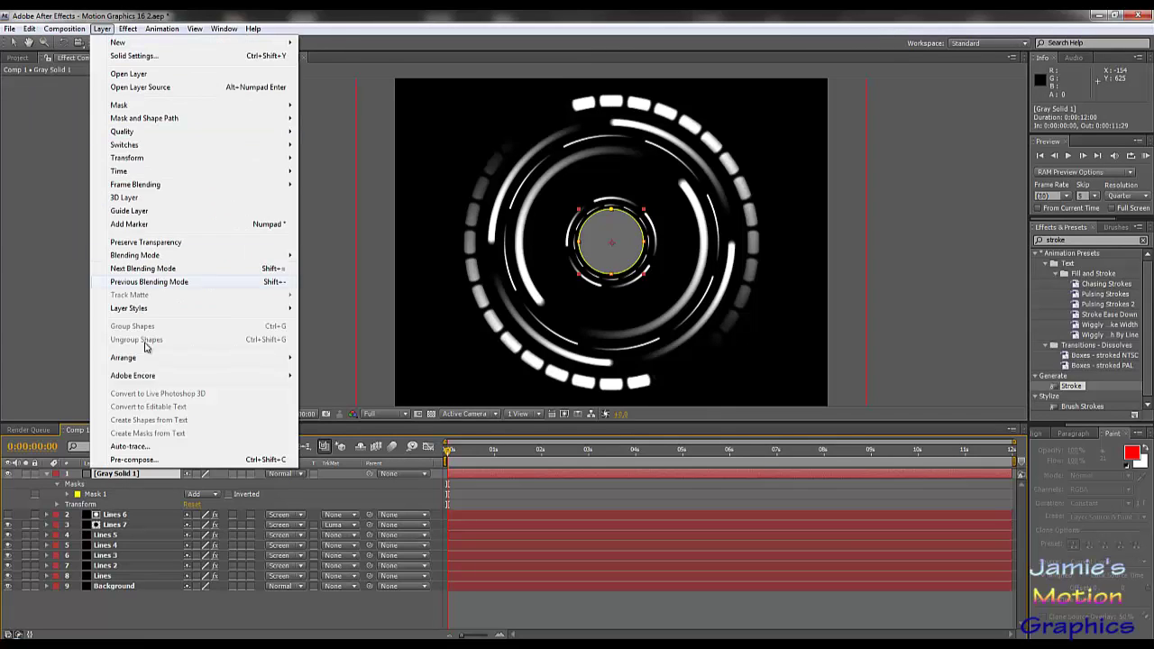
click(232, 461)
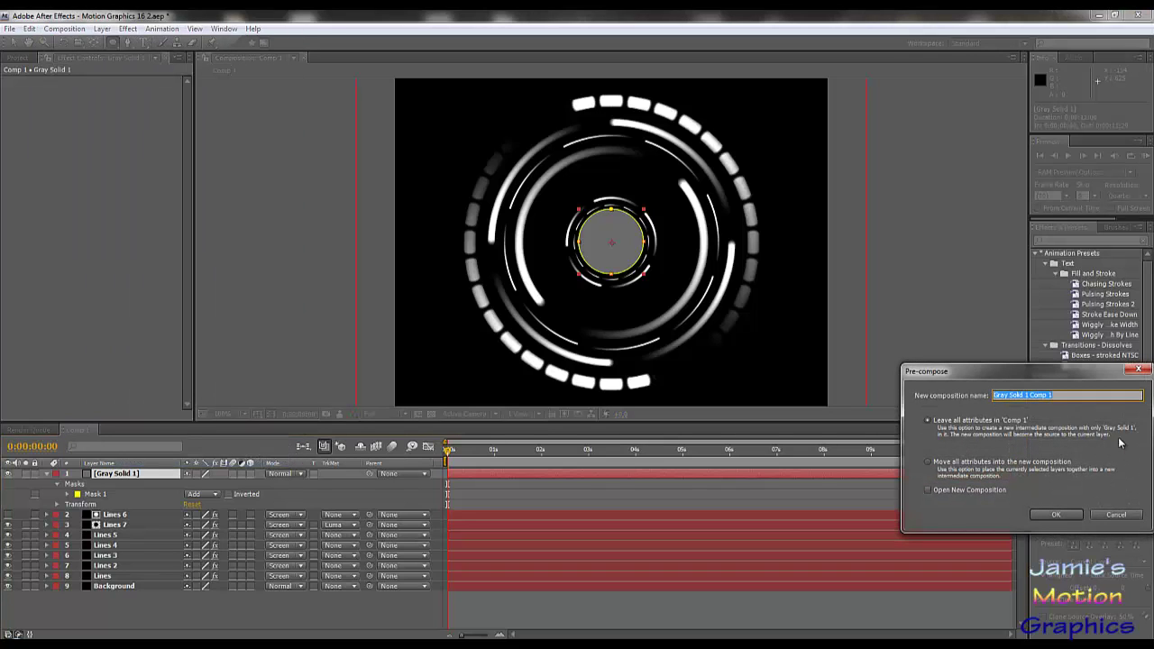
click(929, 463)
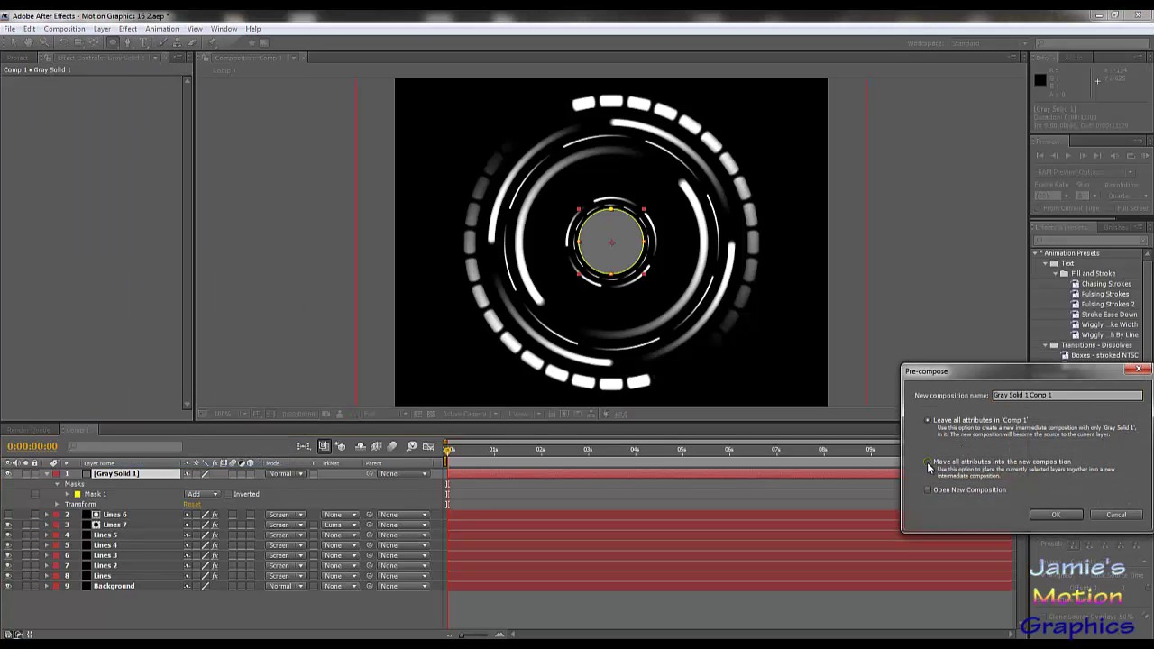
click(1056, 515)
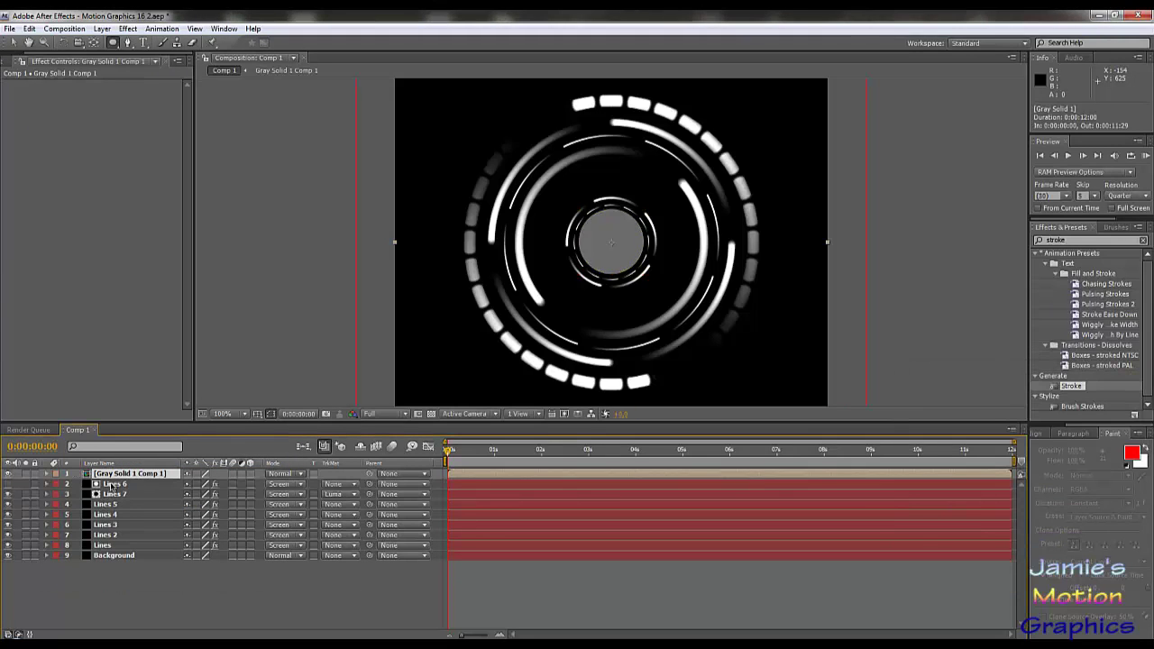
Rename the pre-composed gray solid composition in the project as Mid thing.
click(12, 61)
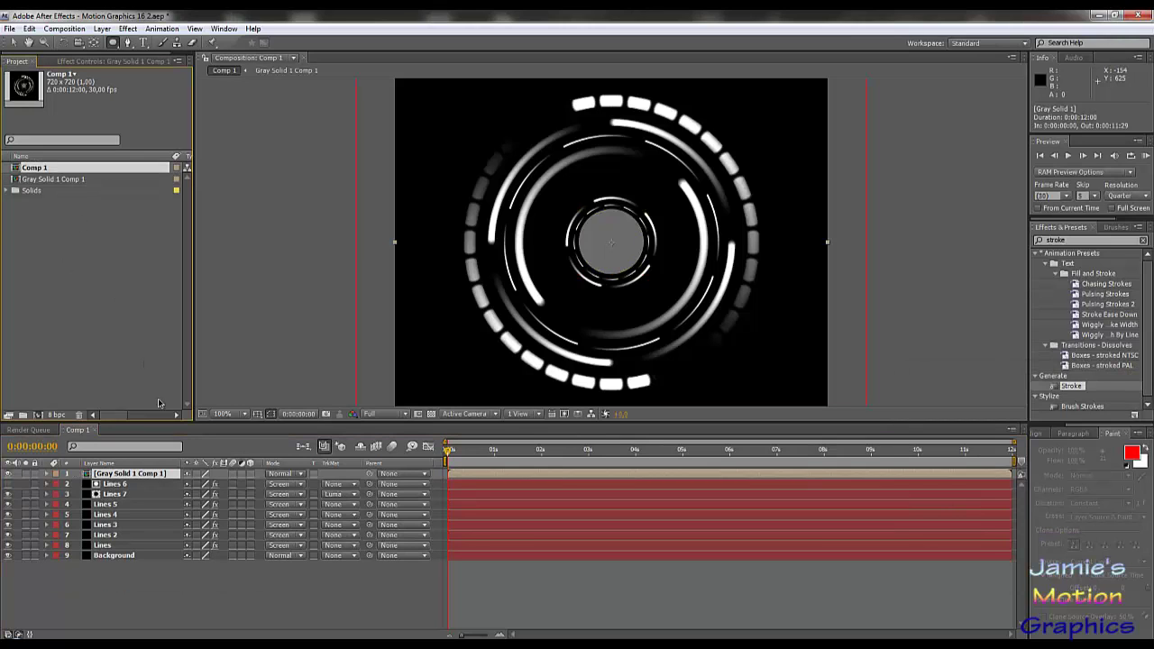
click(44, 179)
right_click(44, 180)
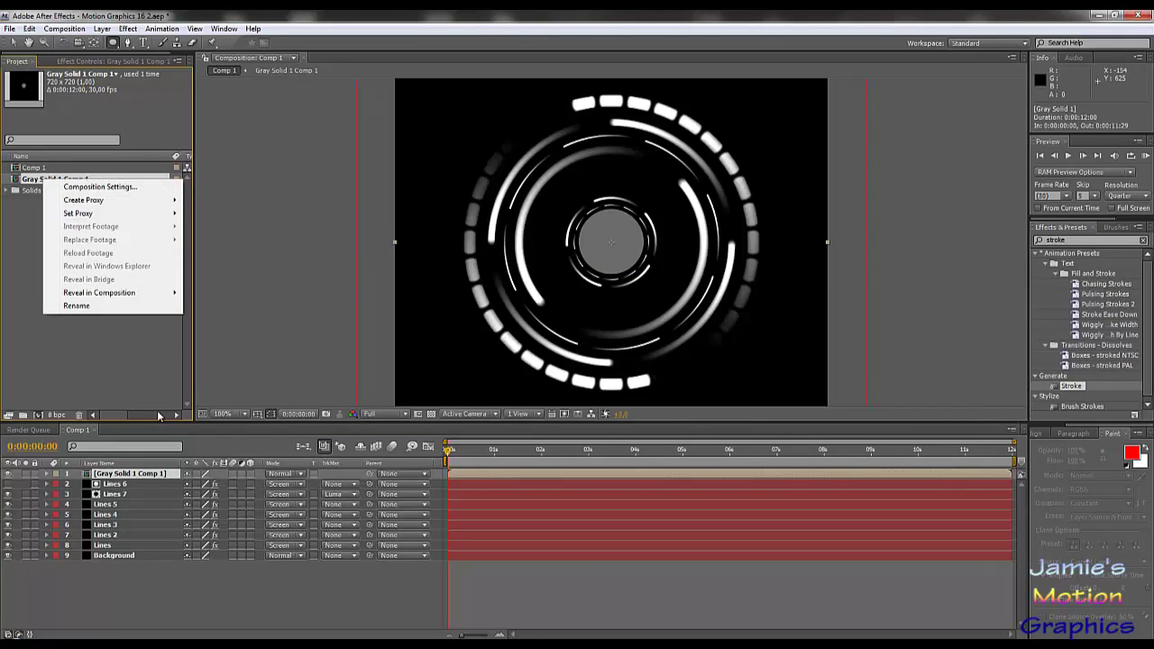
click(85, 306)
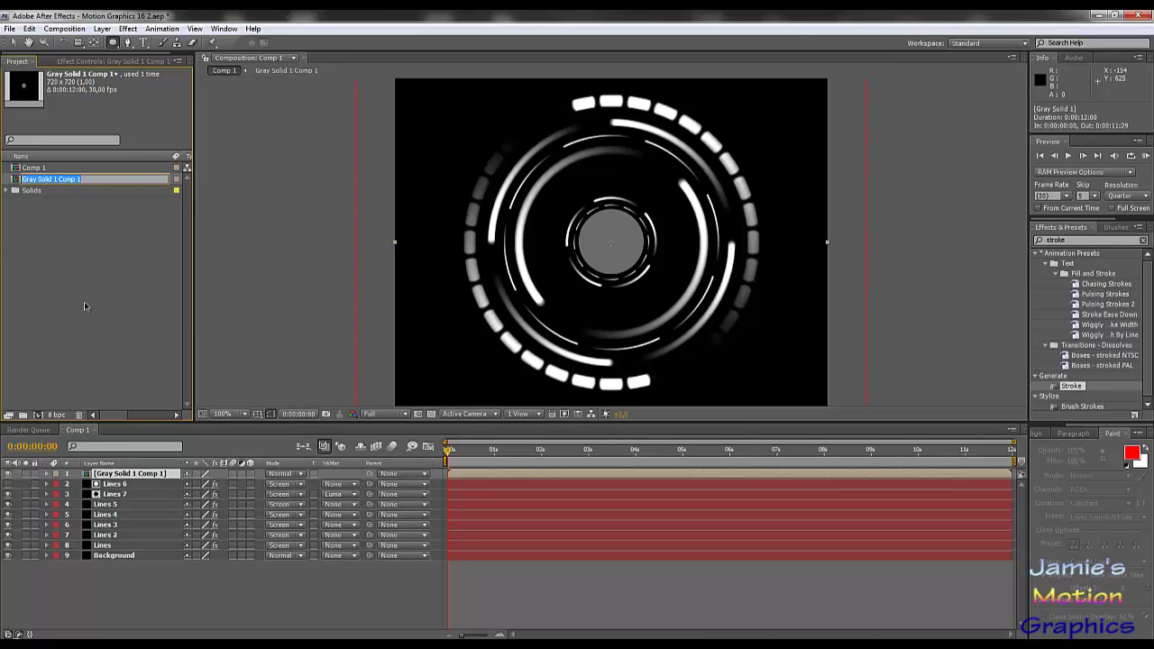
text(Mid thing)
key(Return)
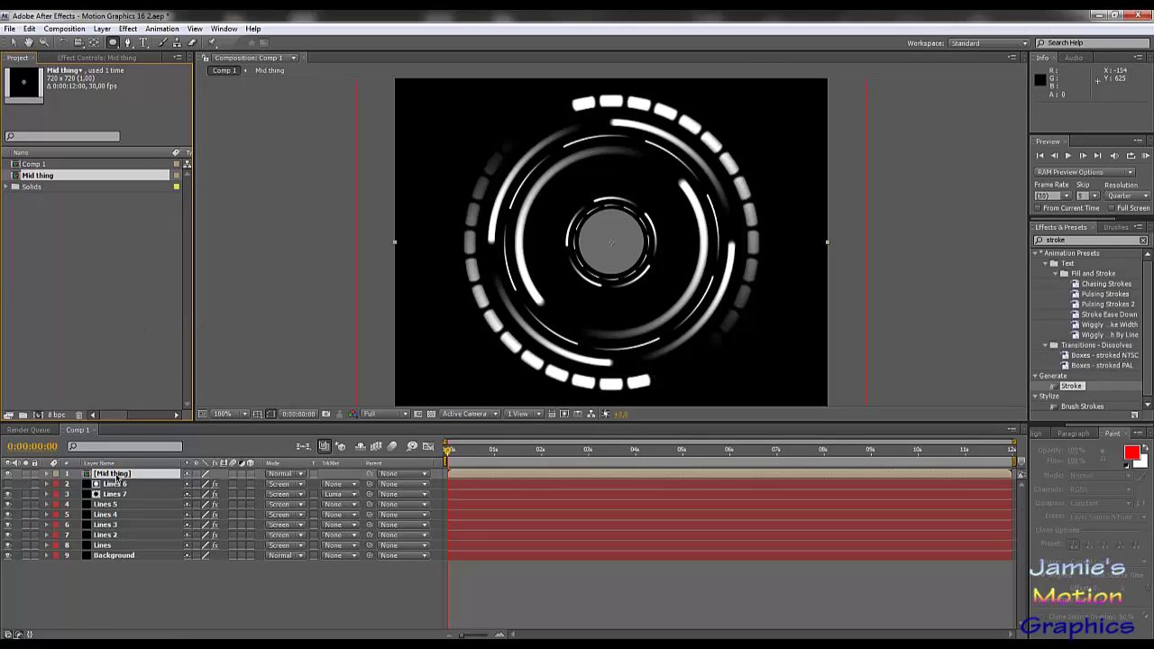
Open the Mid thing composition and duplicate its gray solid layer.
double_click(112, 474)
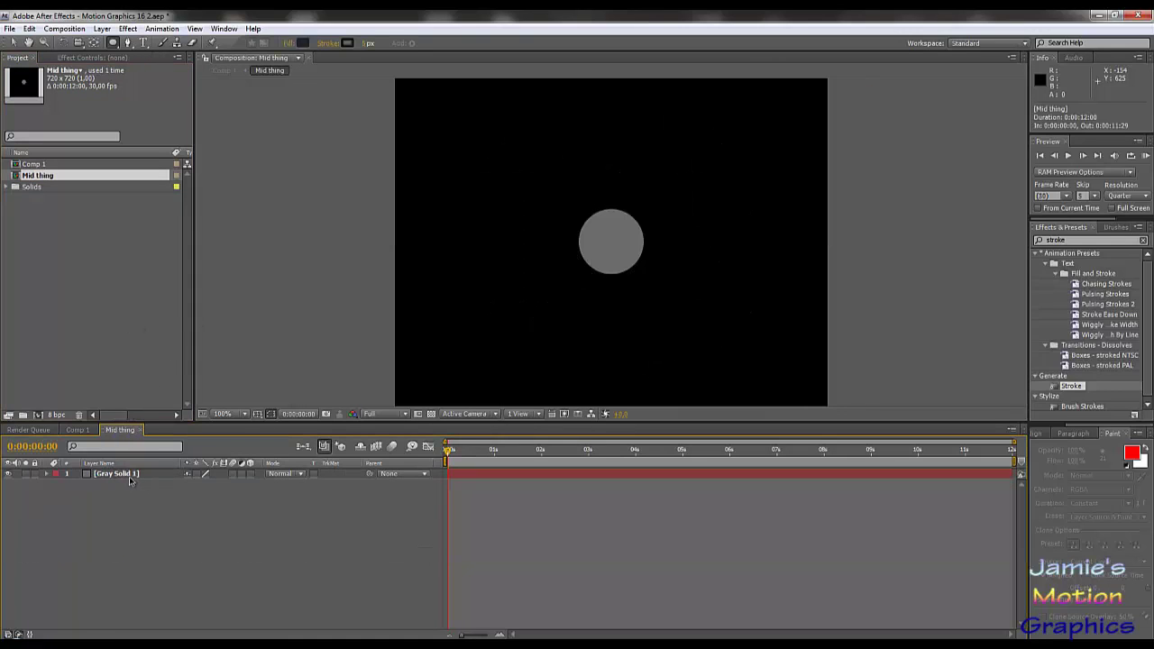
click(128, 479)
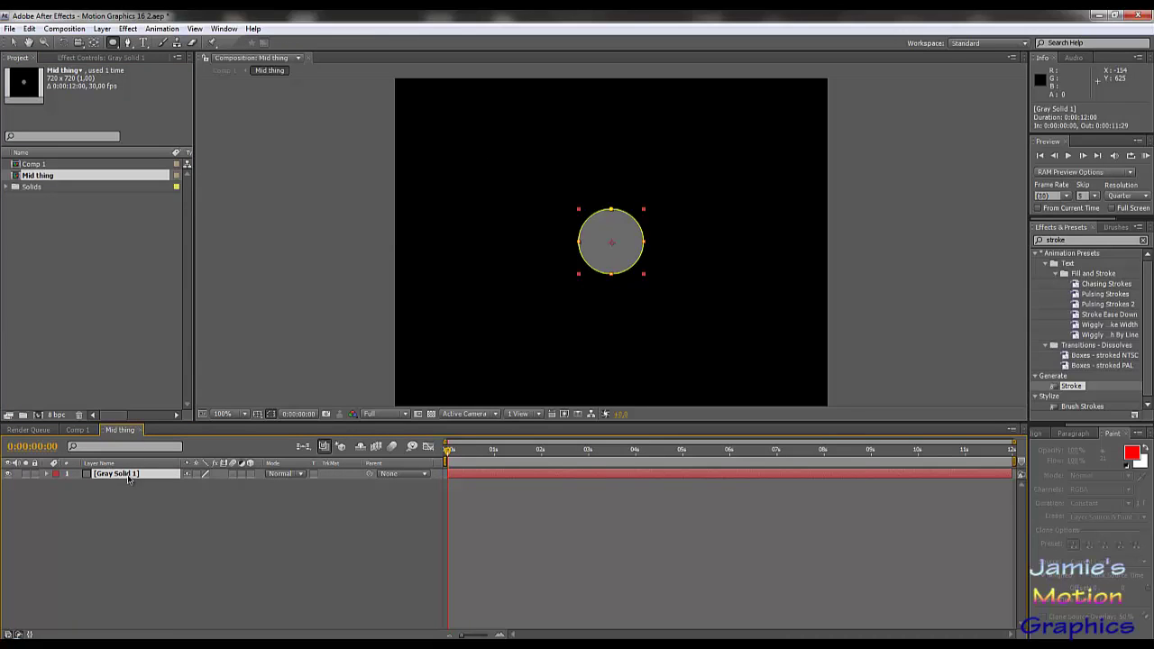
key(ctrl+d)
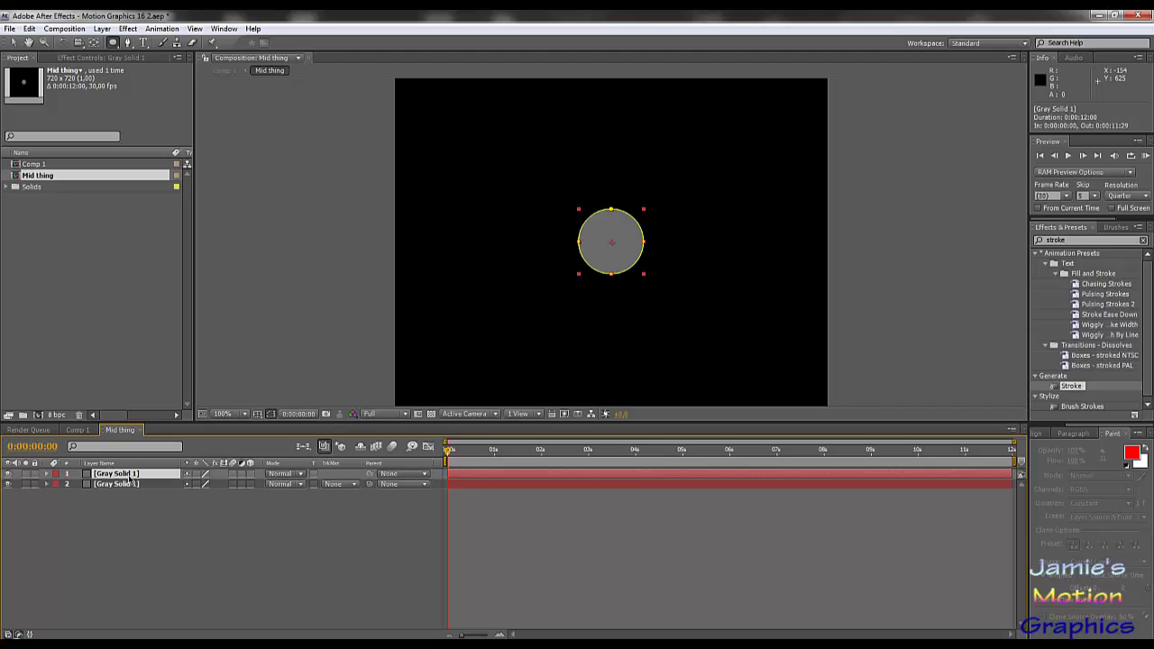
Duplicate Mask 1 on the upper gray solid and set the copied mask's mode to Subtract.
click(47, 473)
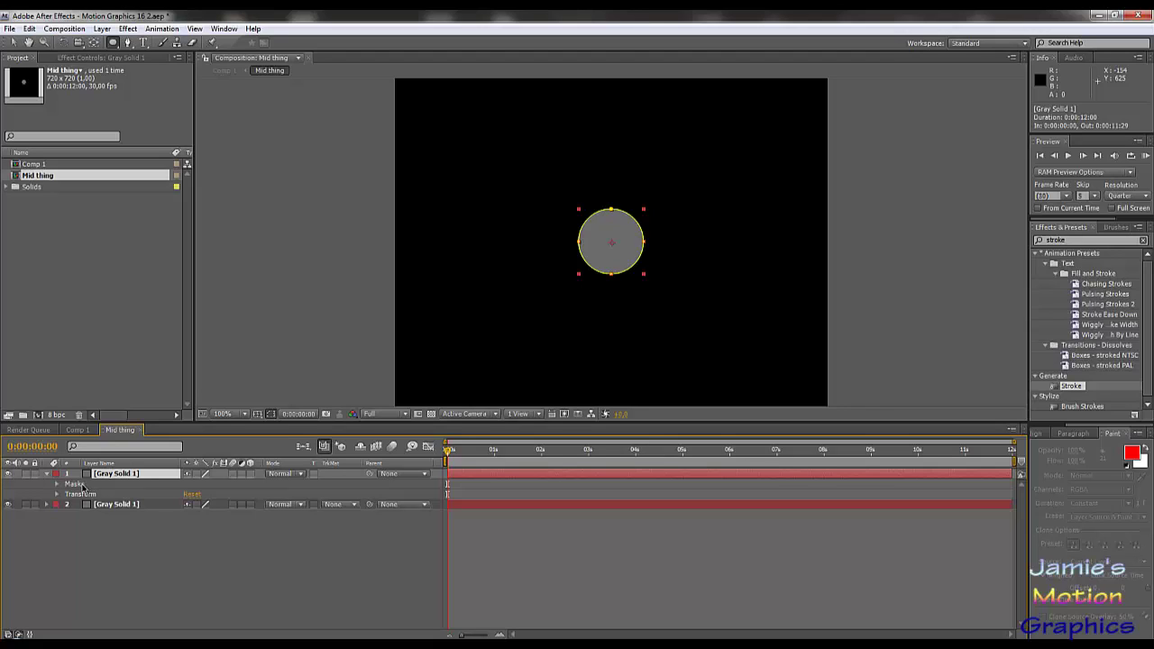
click(57, 484)
click(95, 494)
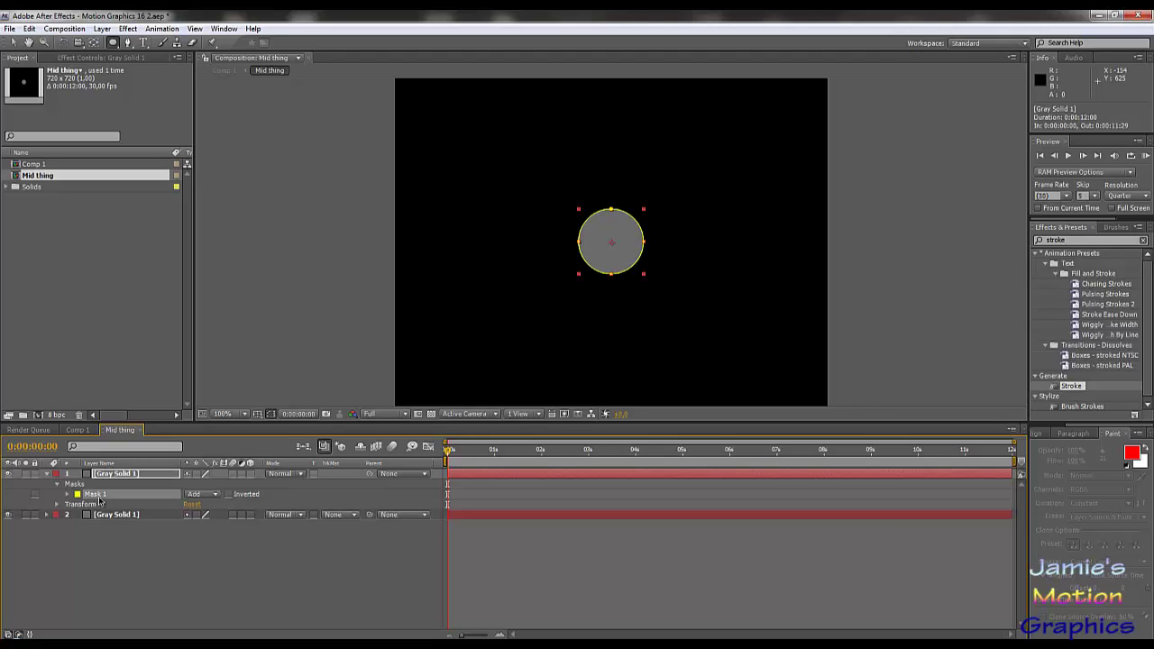
key(ctrl+d)
click(203, 504)
click(216, 521)
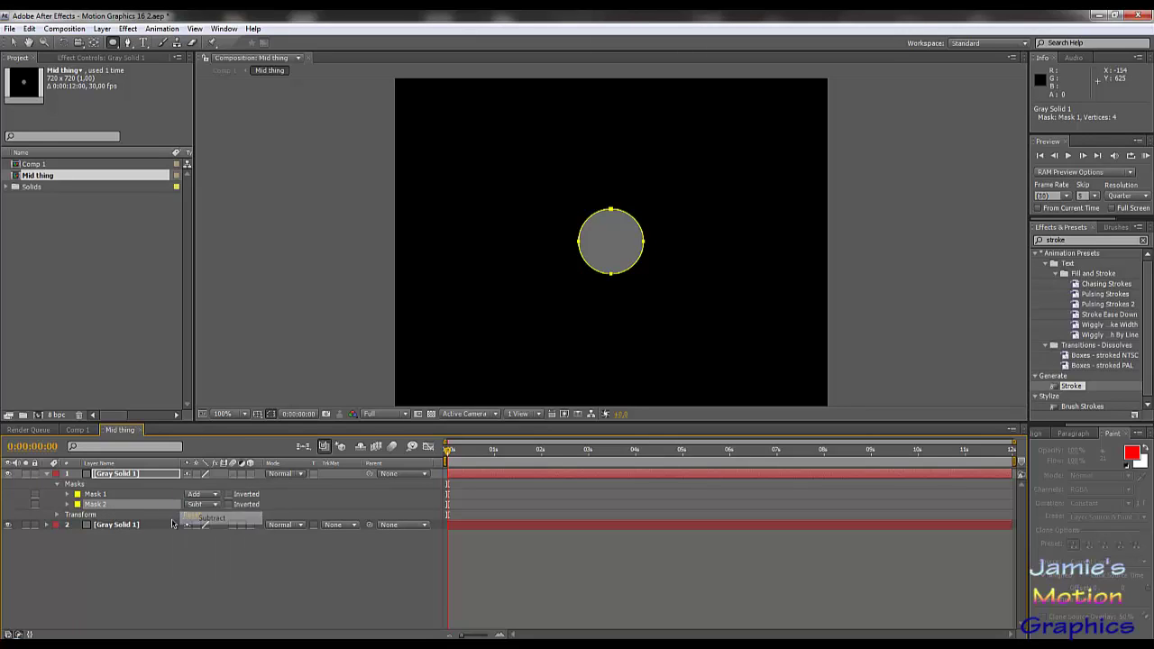
click(217, 505)
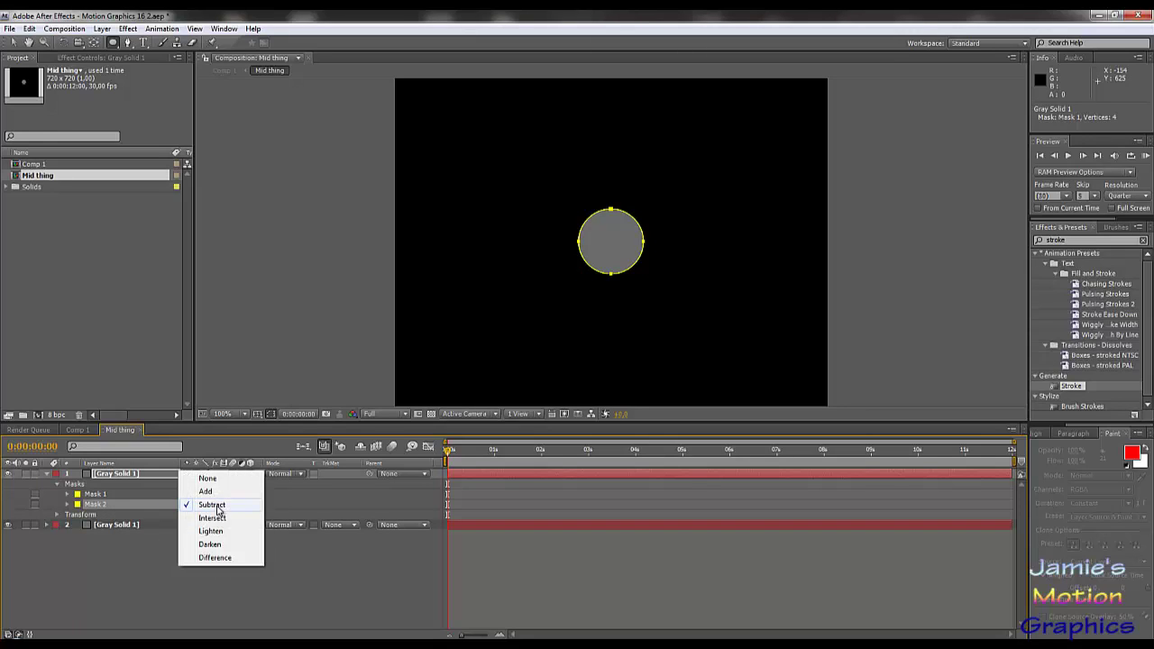
Shrink the subtracting Mask 2 on the upper gray solid with a negative Mask Expansion.
click(65, 505)
click(67, 504)
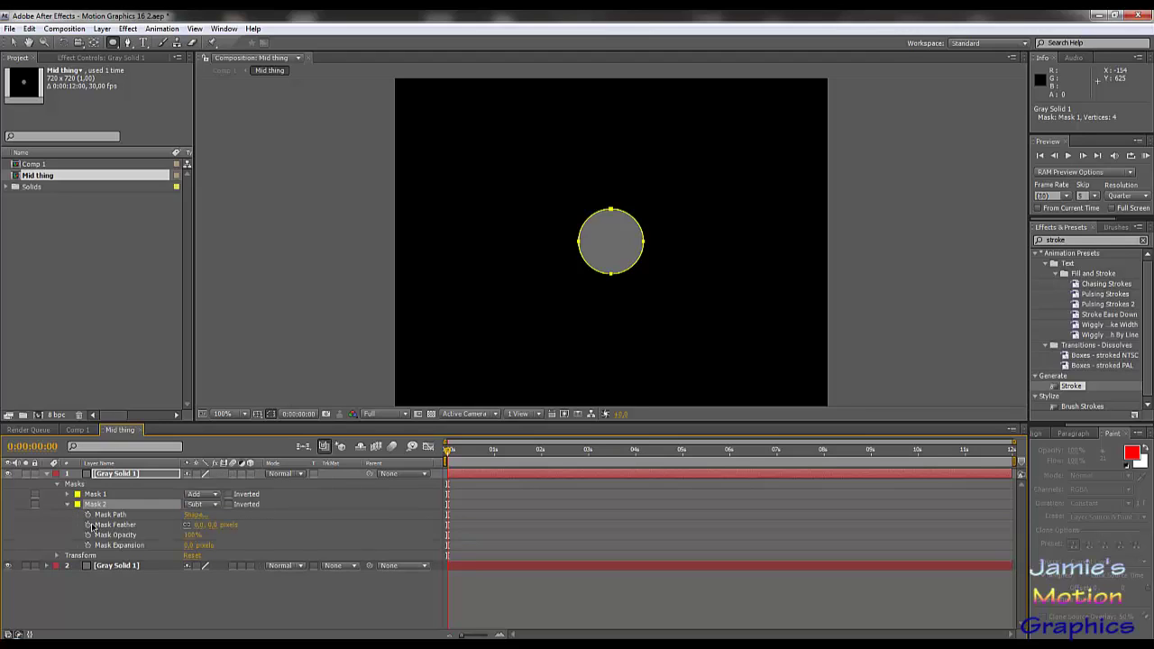
click(186, 545)
drag(187, 547, 184, 546)
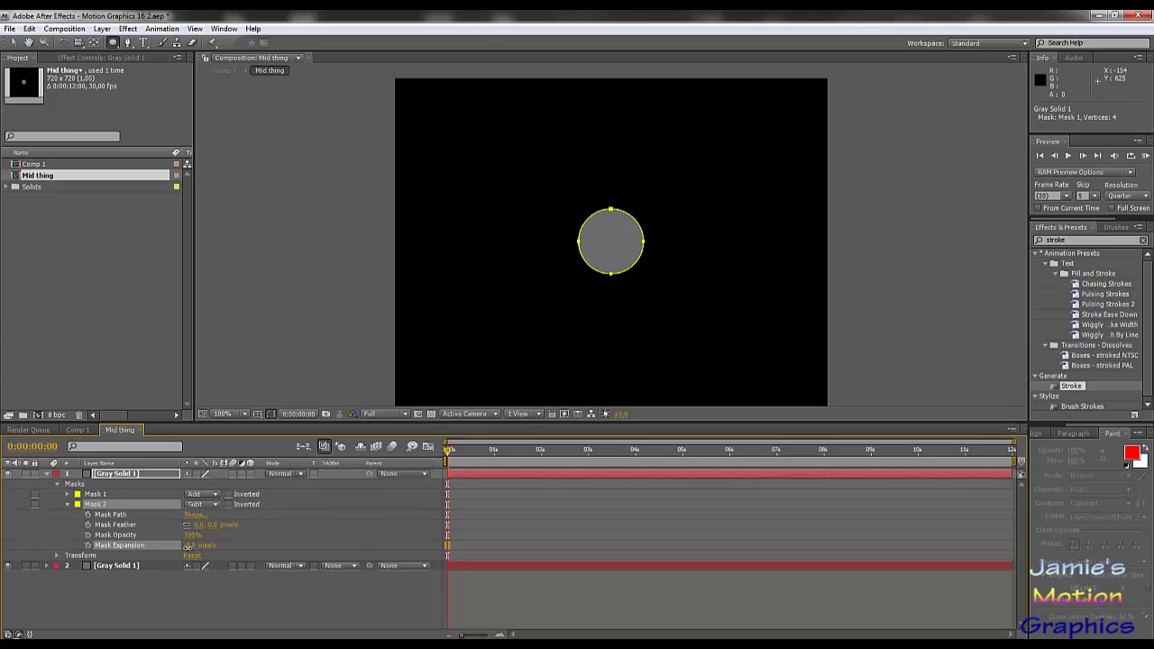
Change the upper solid's color to white (#FFFFFF) through a new solid for that layer.
click(107, 475)
click(102, 28)
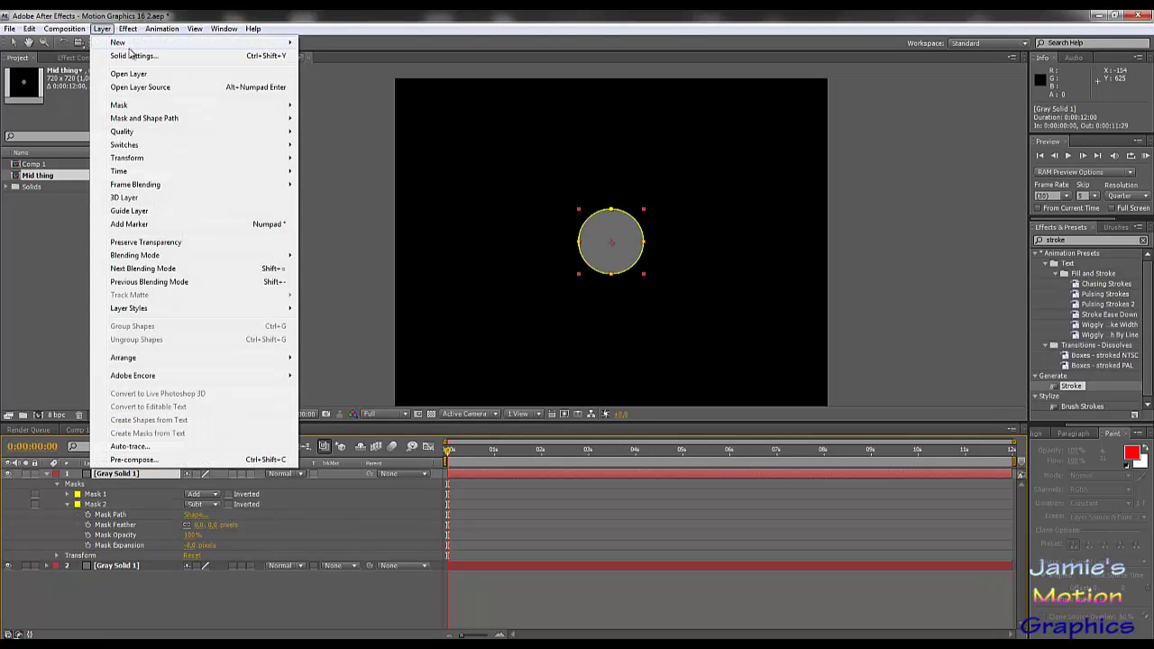
click(135, 56)
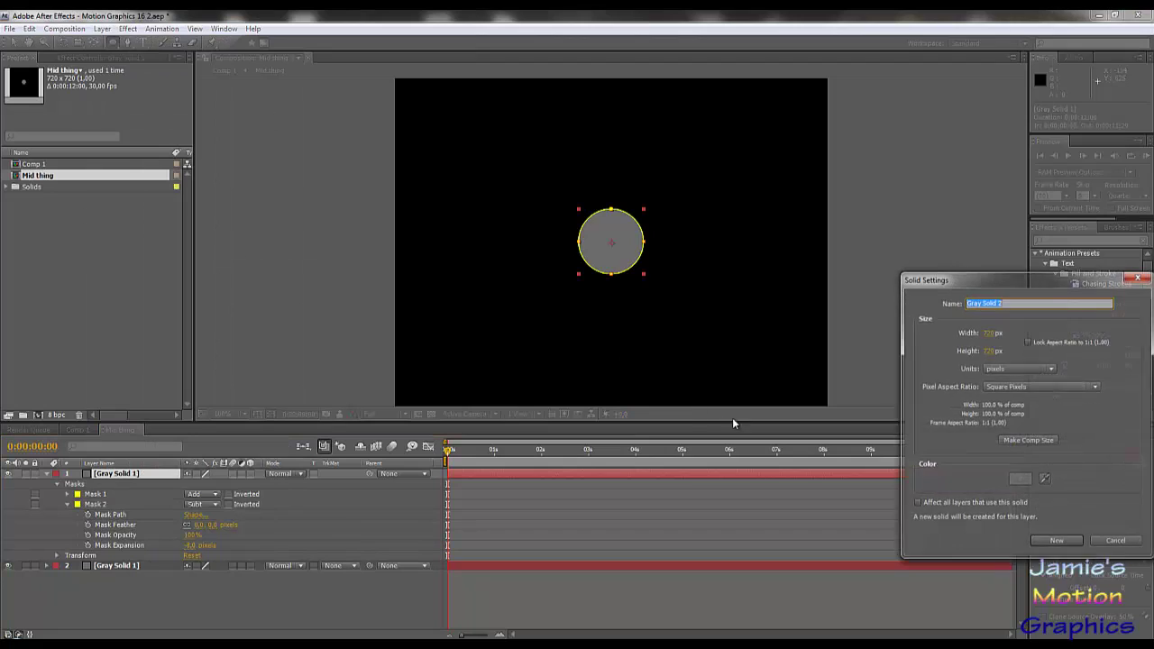
click(1019, 481)
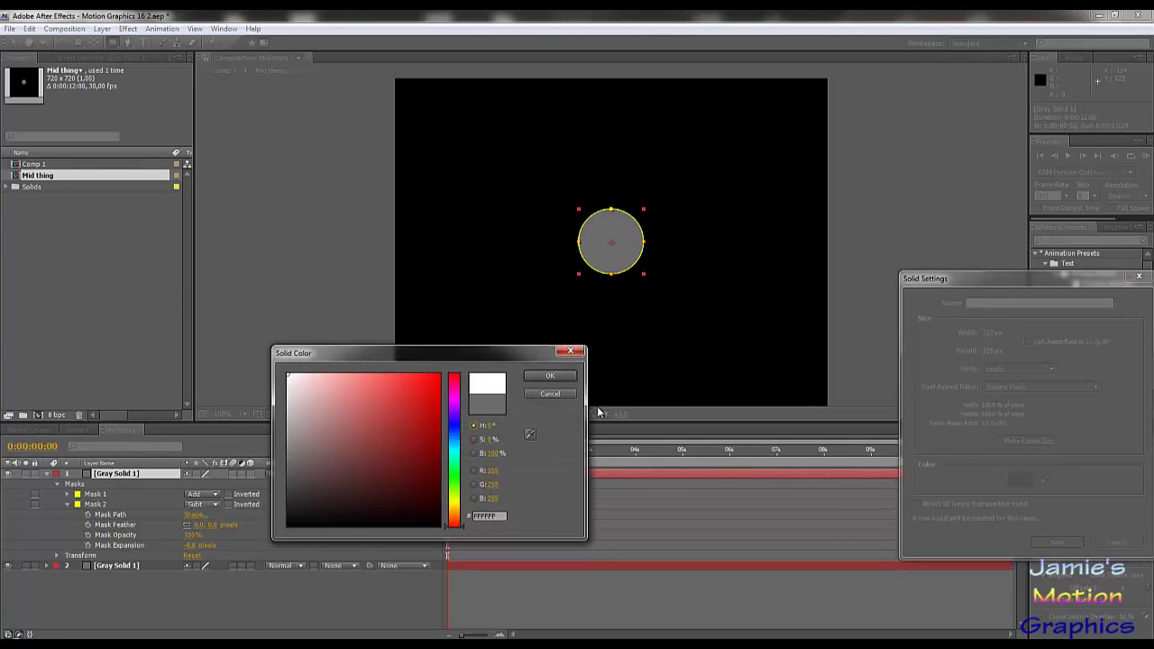
click(550, 376)
click(1053, 542)
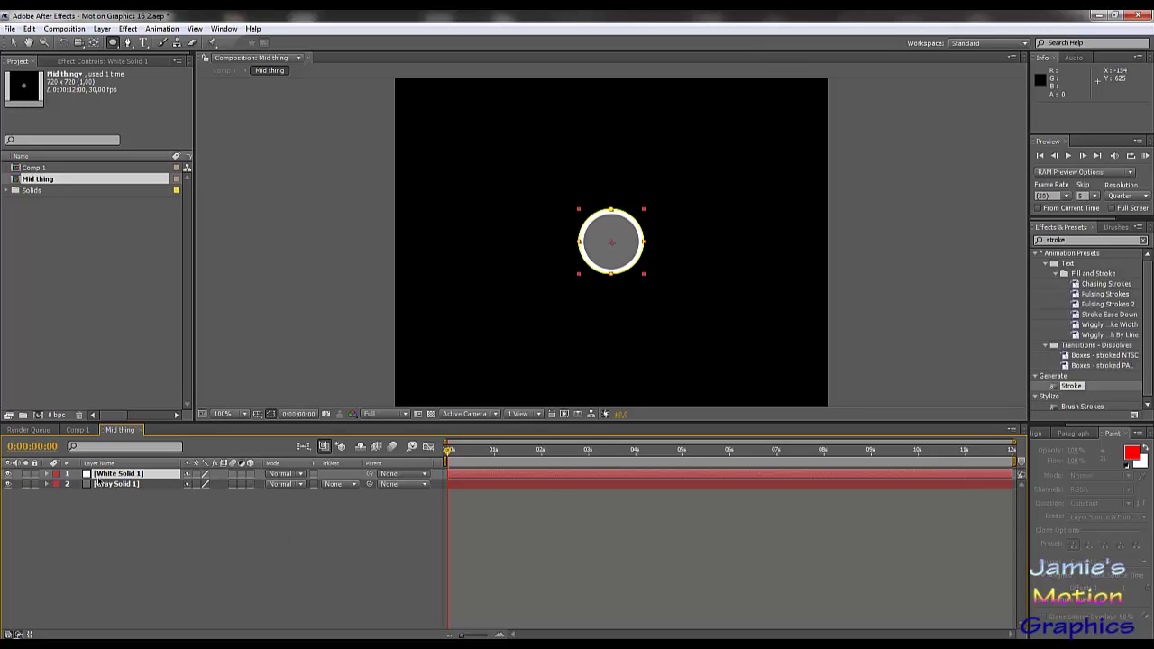
Reveal the properties of both masks on the white solid and set Mask 2's expansion to -4 pixels.
click(47, 479)
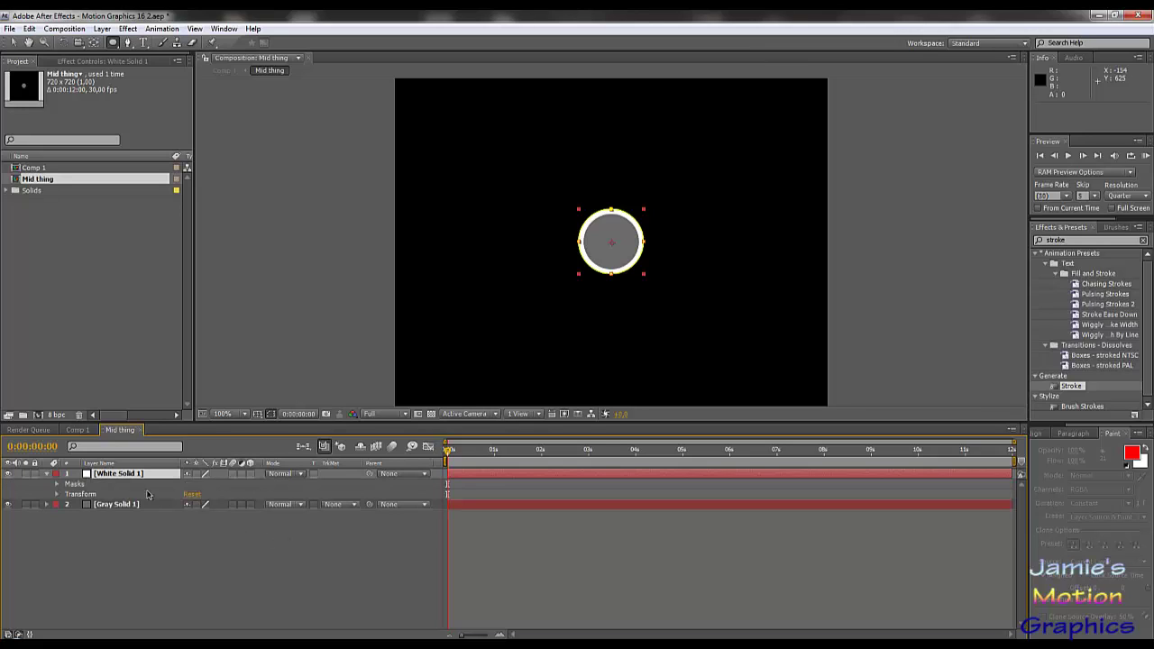
key(m)
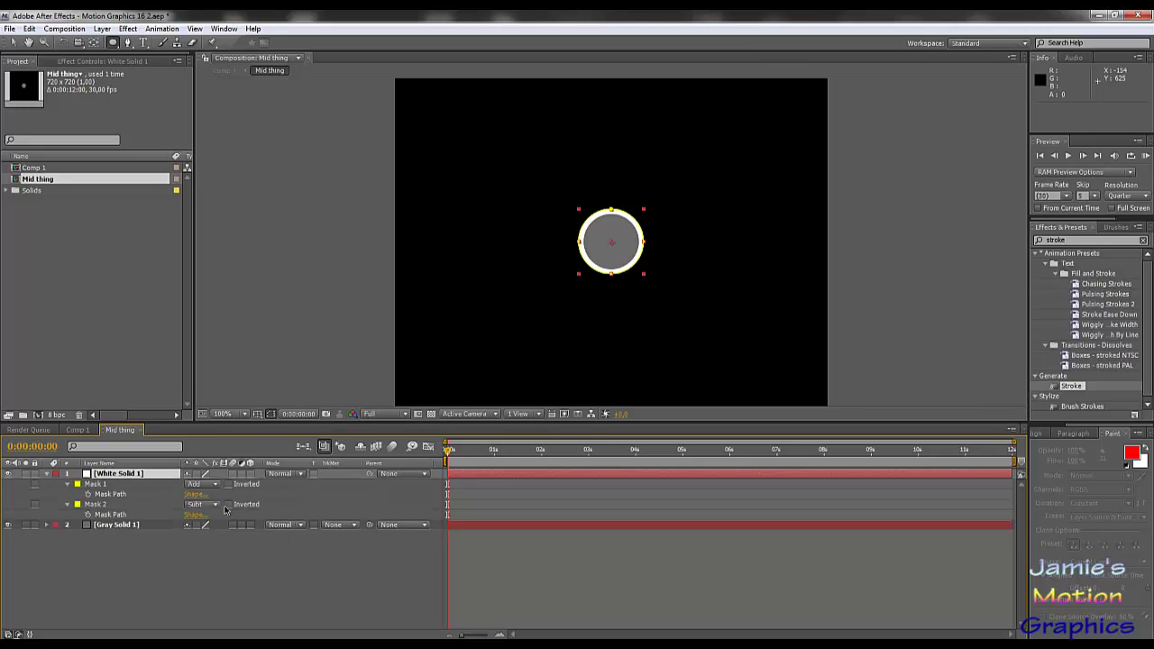
click(68, 485)
click(68, 485)
click(67, 535)
click(67, 536)
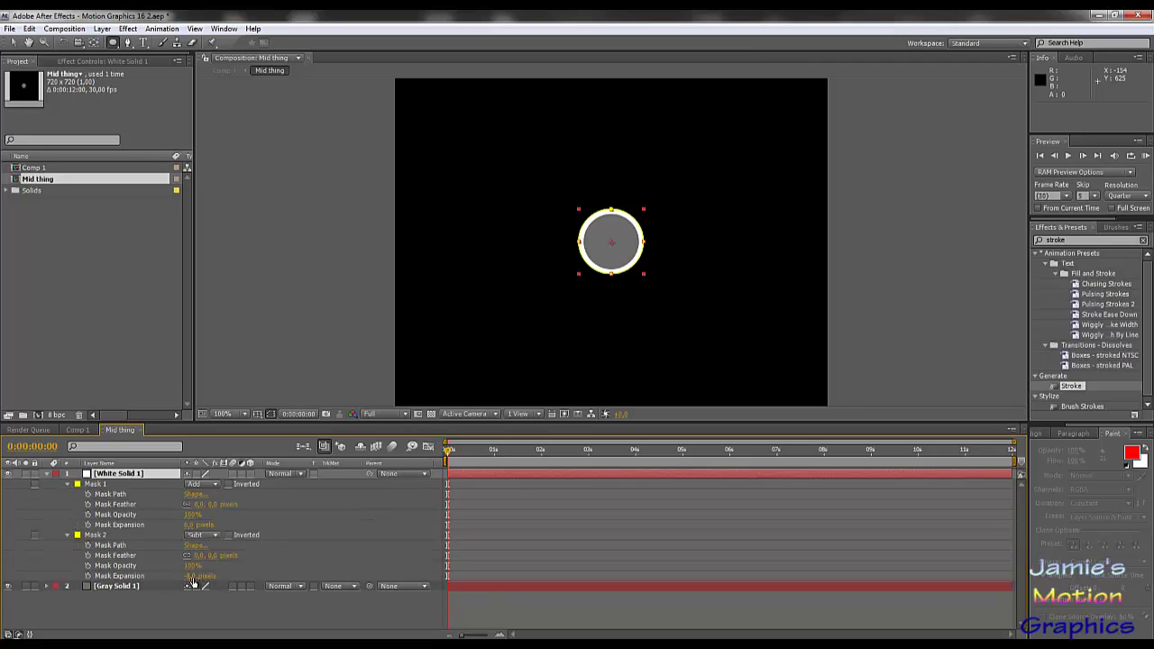
drag(190, 579, 204, 571)
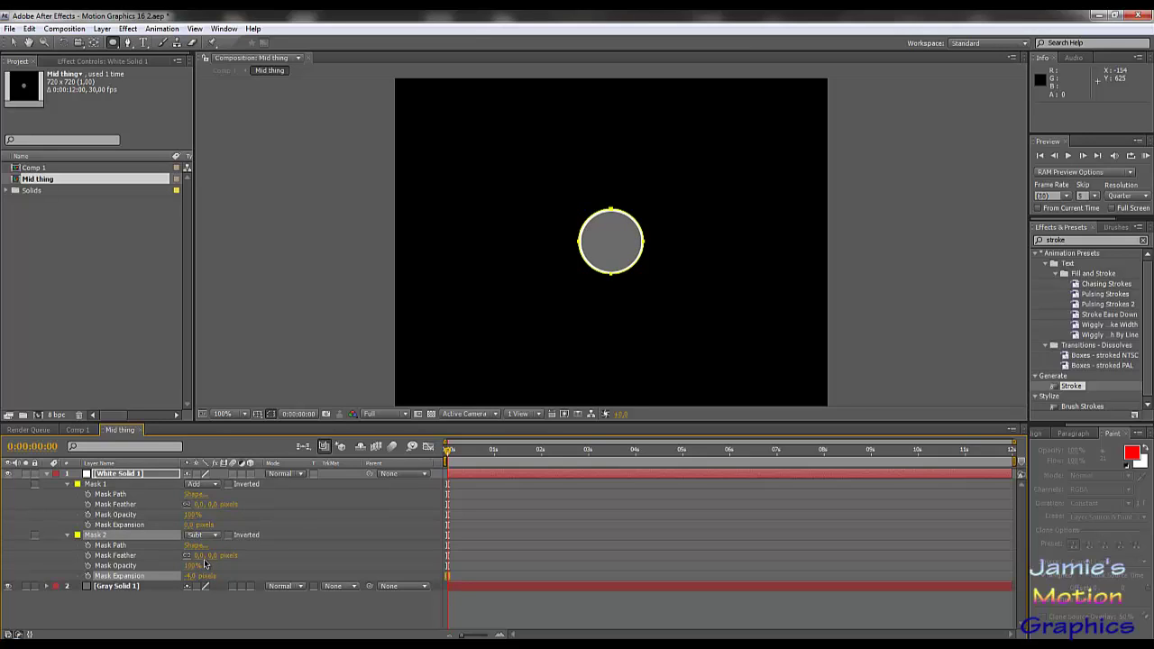
Set the white solid's Mask Feather to 14 pixels on Mask 2 and 3 pixels on Mask 1.
drag(193, 555, 193, 565)
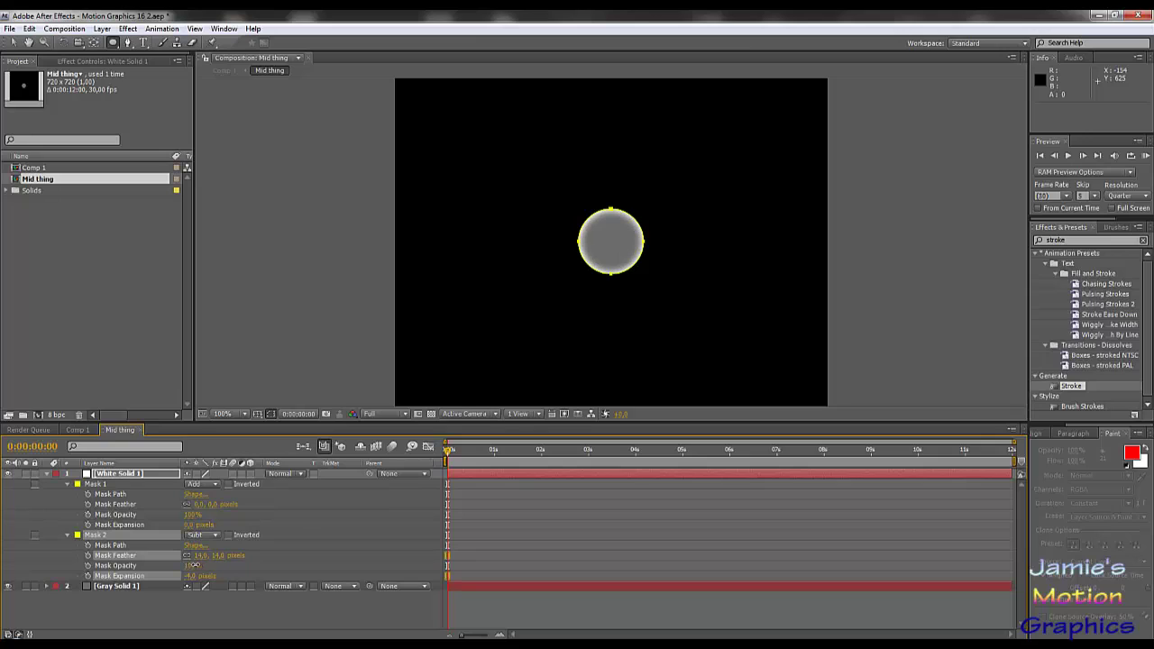
click(218, 602)
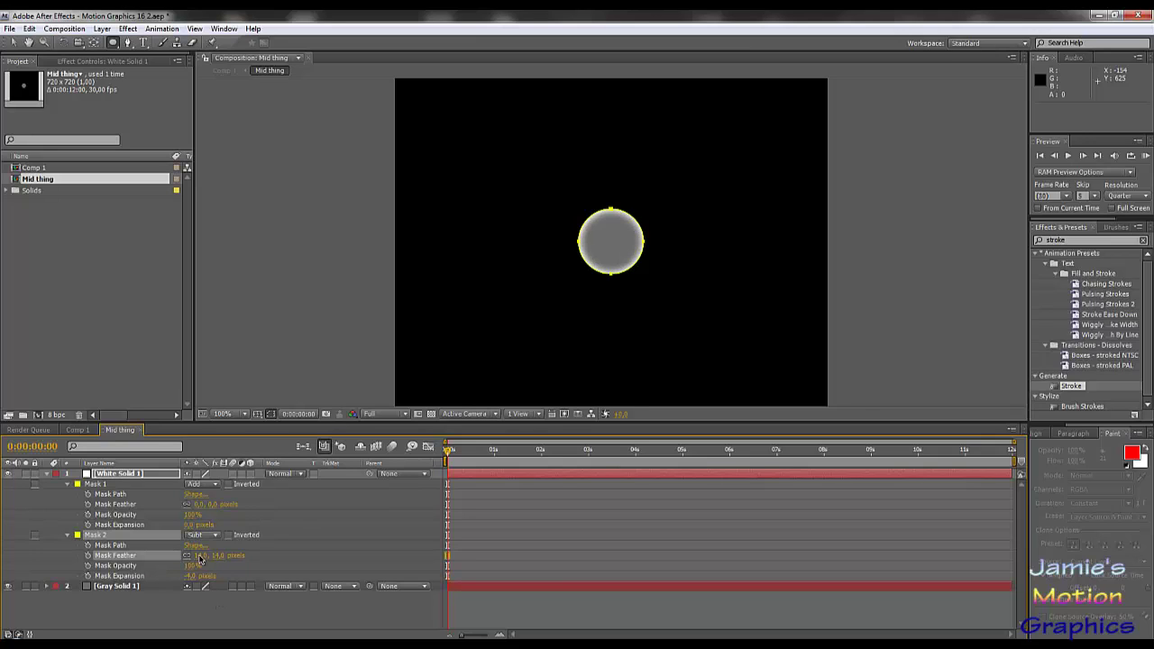
click(205, 506)
text(3)
key(Return)
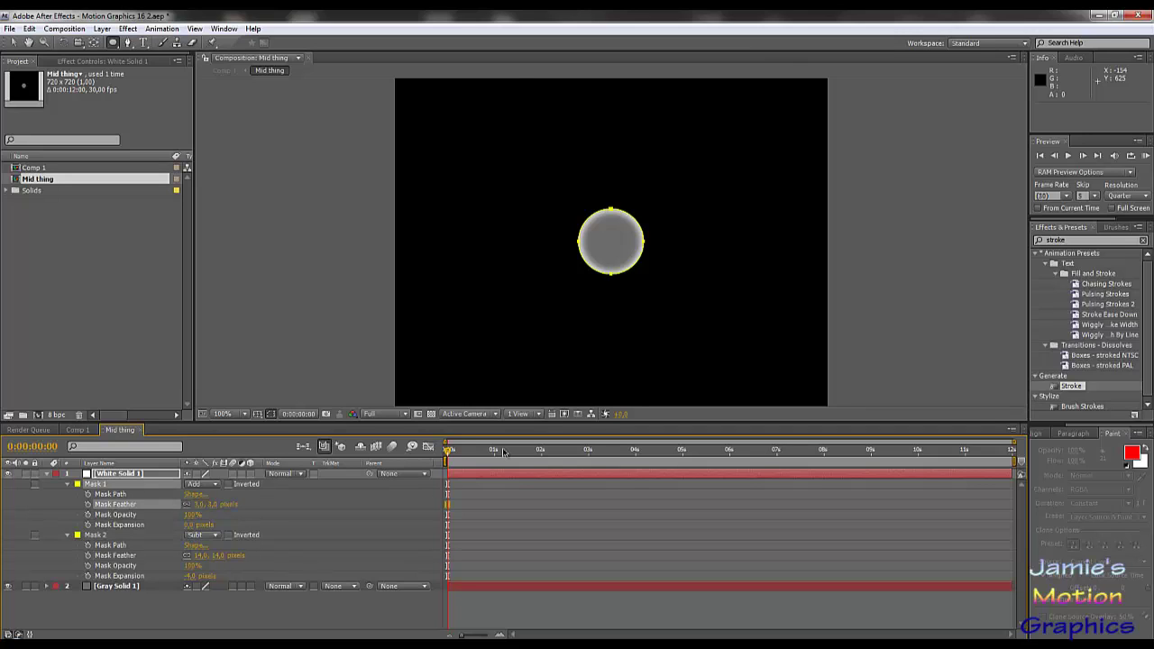
Duplicate the white solid layer and reveal the masks of the upper copy.
scroll(630, 261, up, 5)
scroll(642, 269, down, 1)
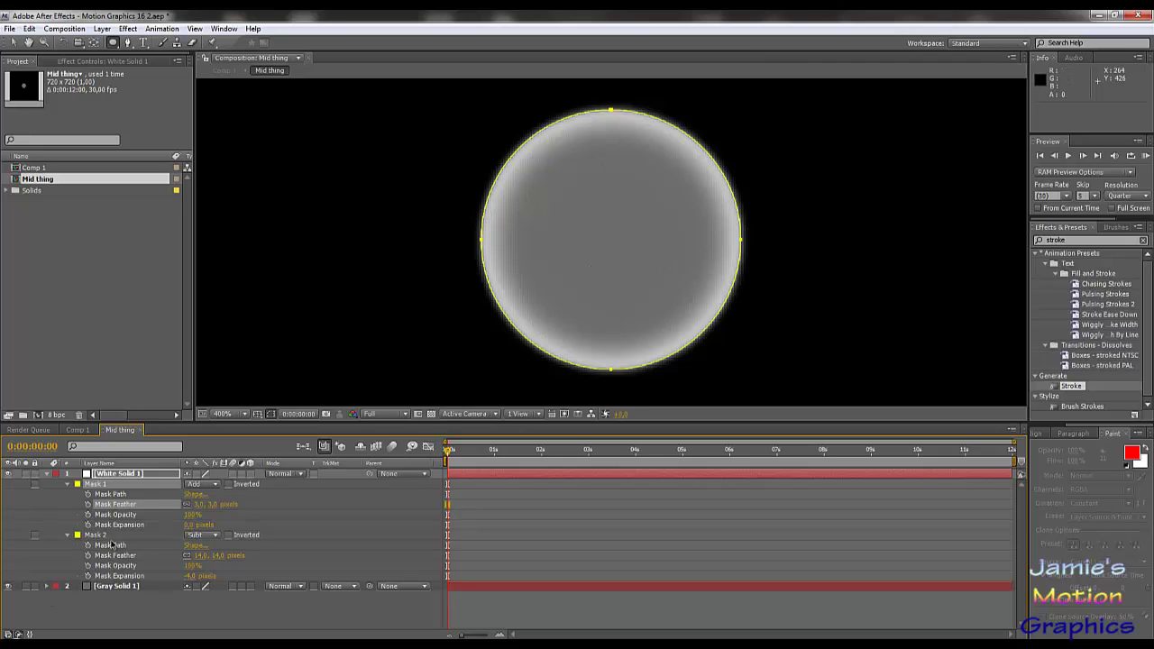
click(106, 474)
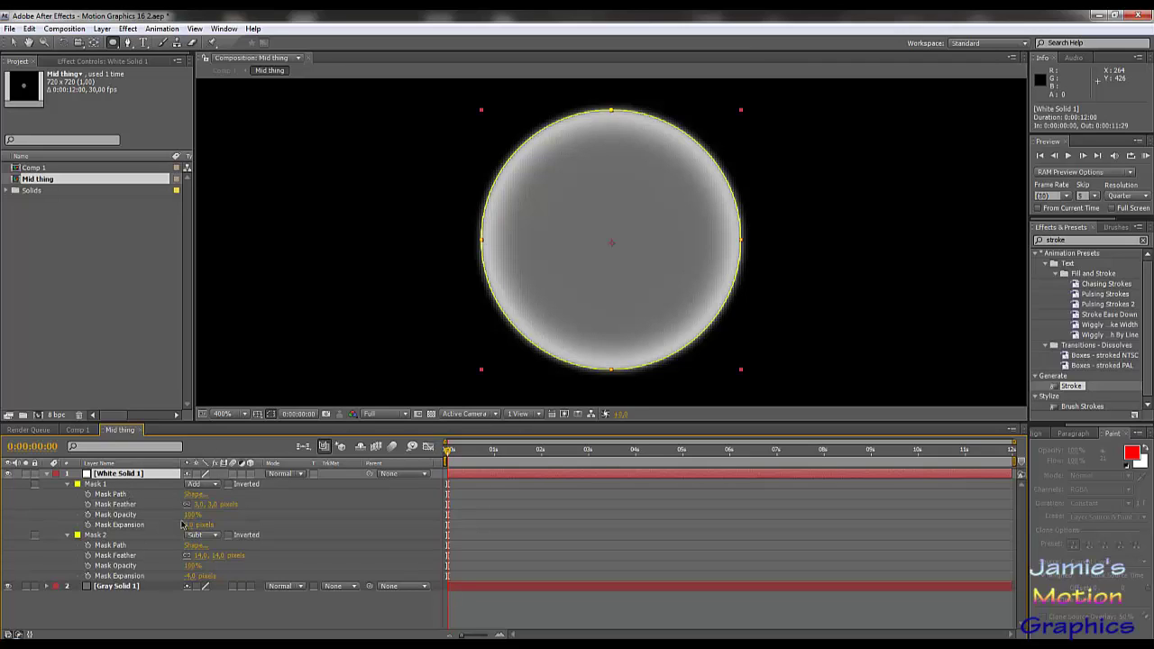
key(ctrl+d)
click(56, 473)
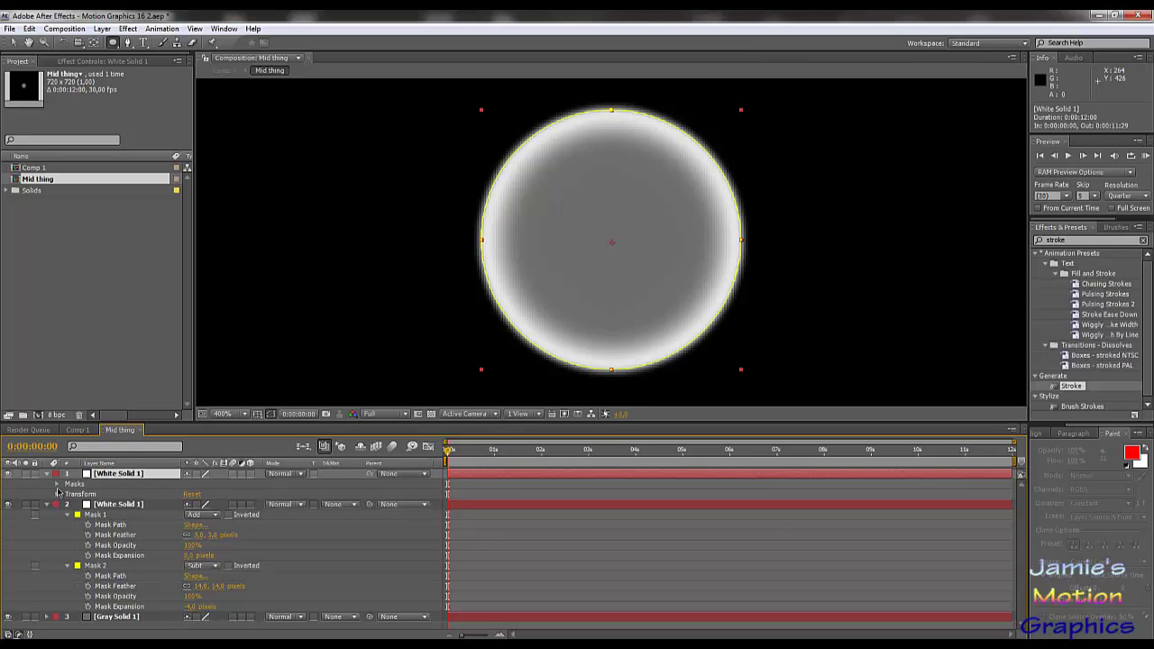
click(56, 485)
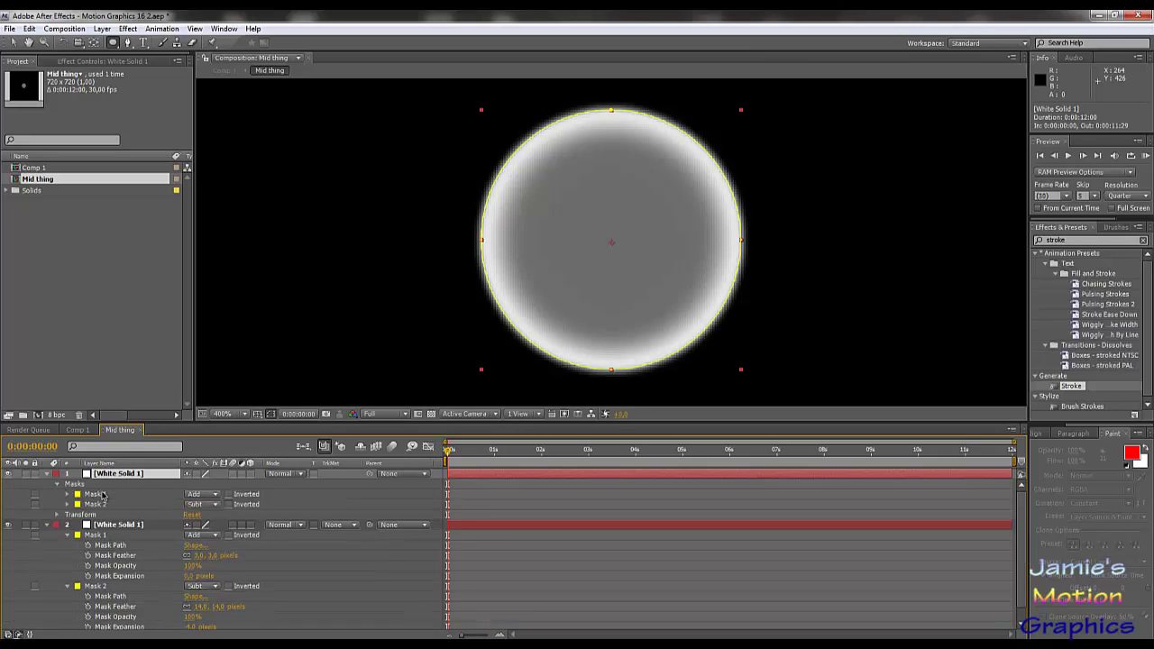
click(98, 493)
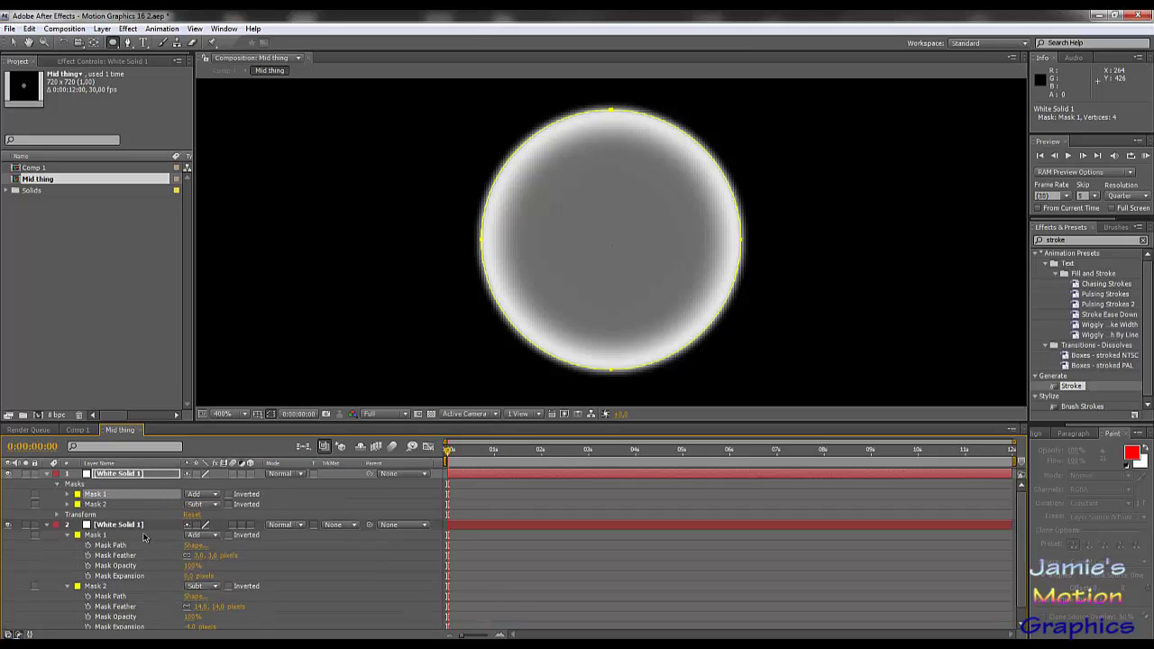
click(105, 504)
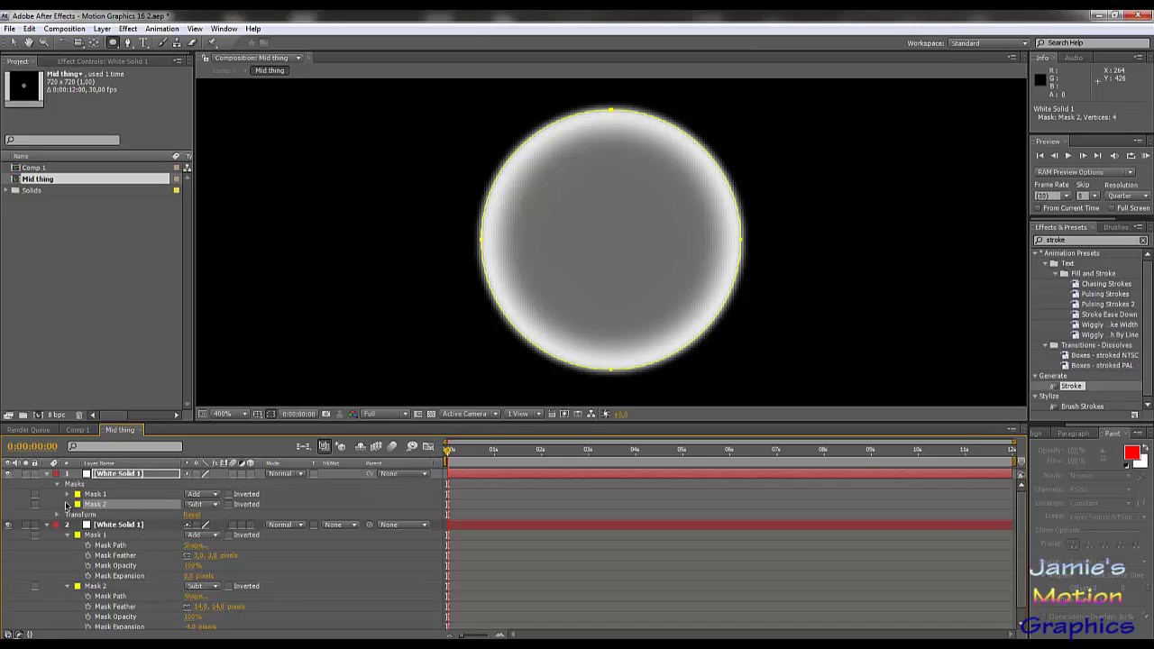
click(67, 505)
drag(191, 548, 243, 526)
click(99, 495)
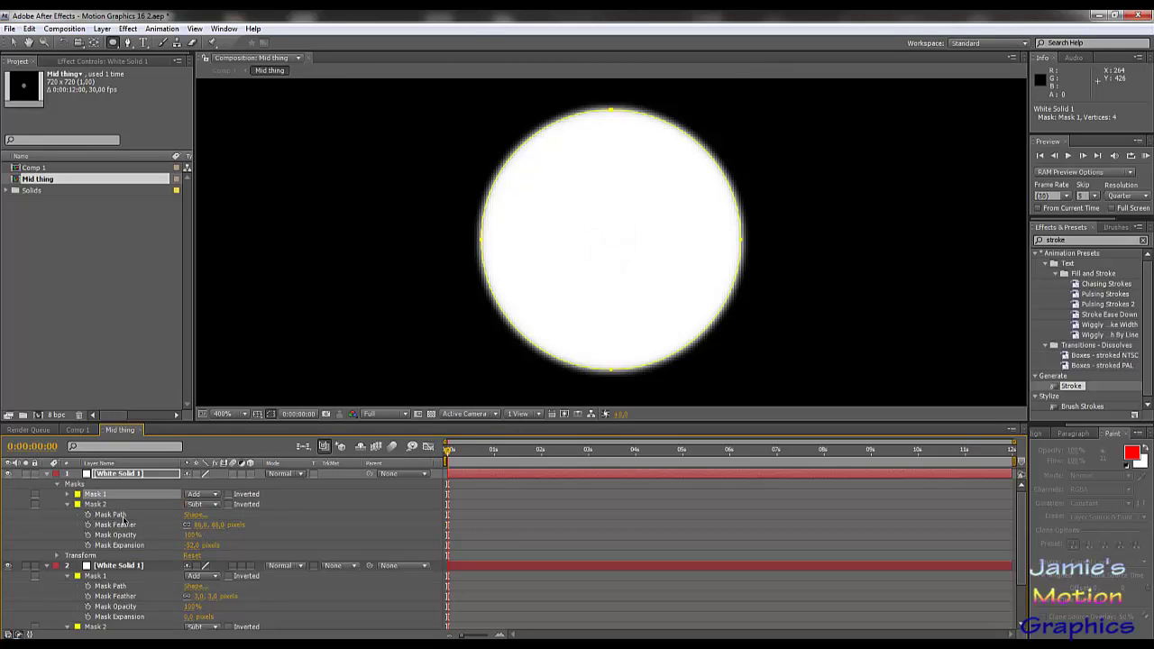
key(Delete)
key(ctrl+z)
Delete Mask 2 from the top white solid and set its Mask 1 to -41 pixels expansion and 27 pixels feather.
click(96, 505)
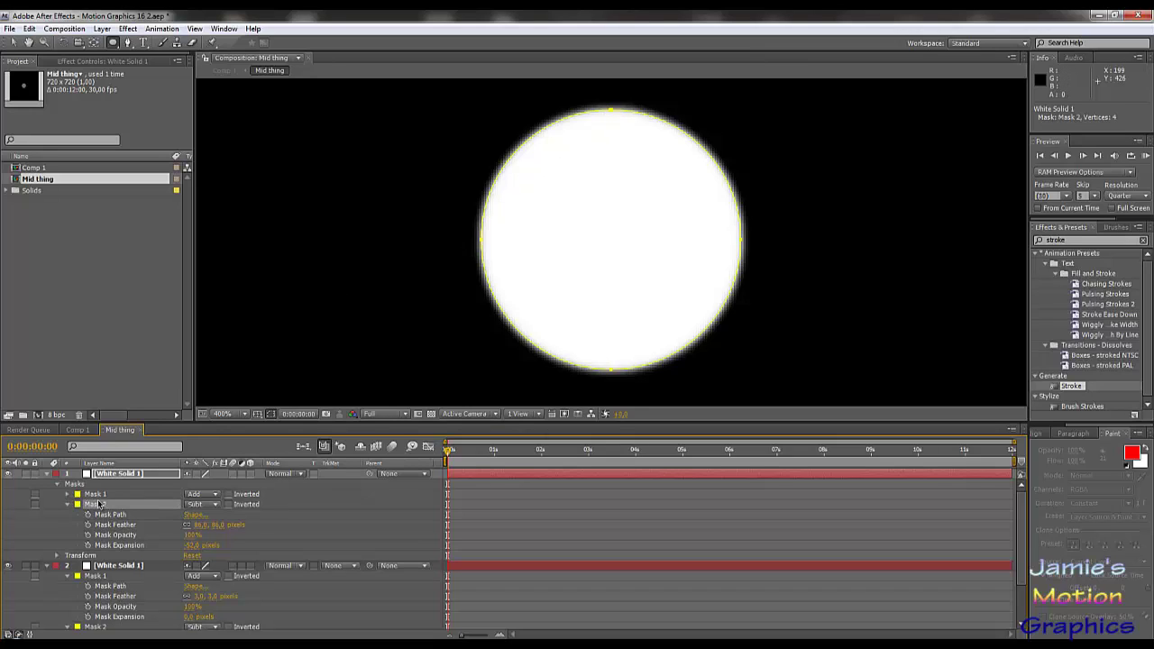
key(Delete)
click(75, 496)
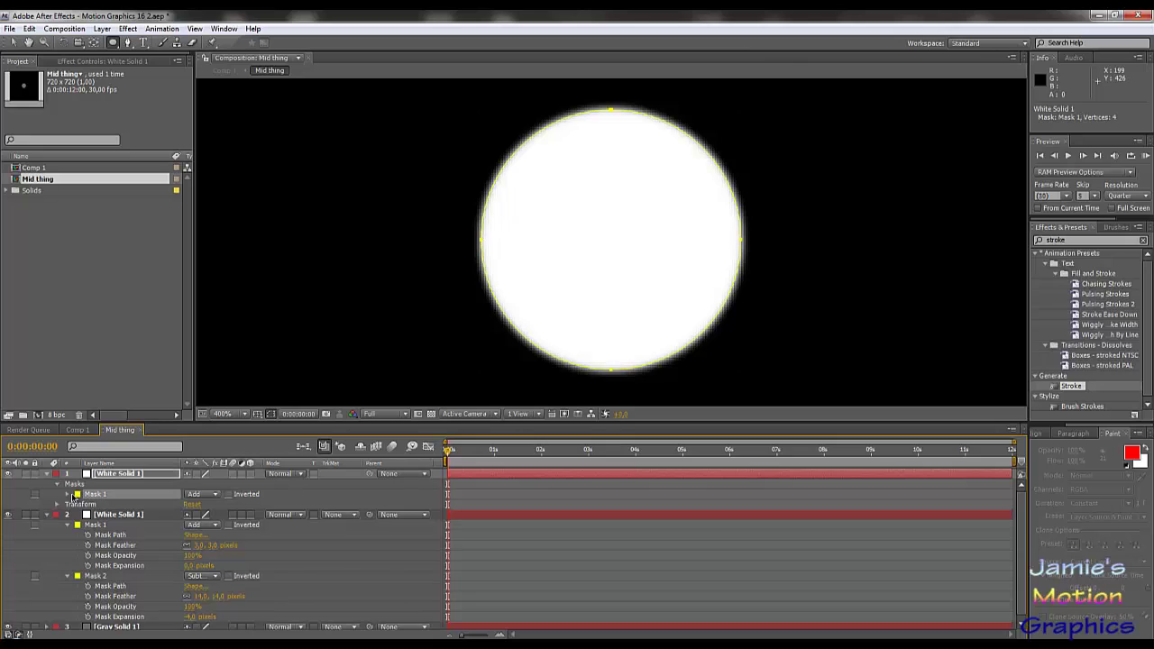
click(68, 495)
drag(191, 535, 159, 534)
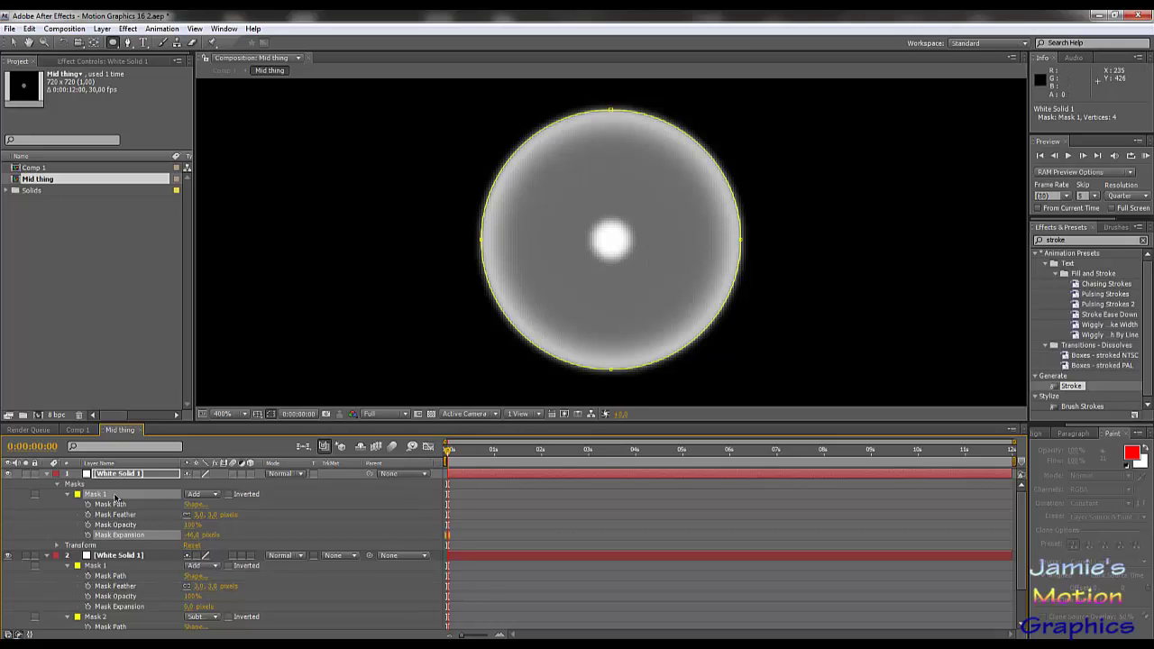
drag(211, 515, 534, 353)
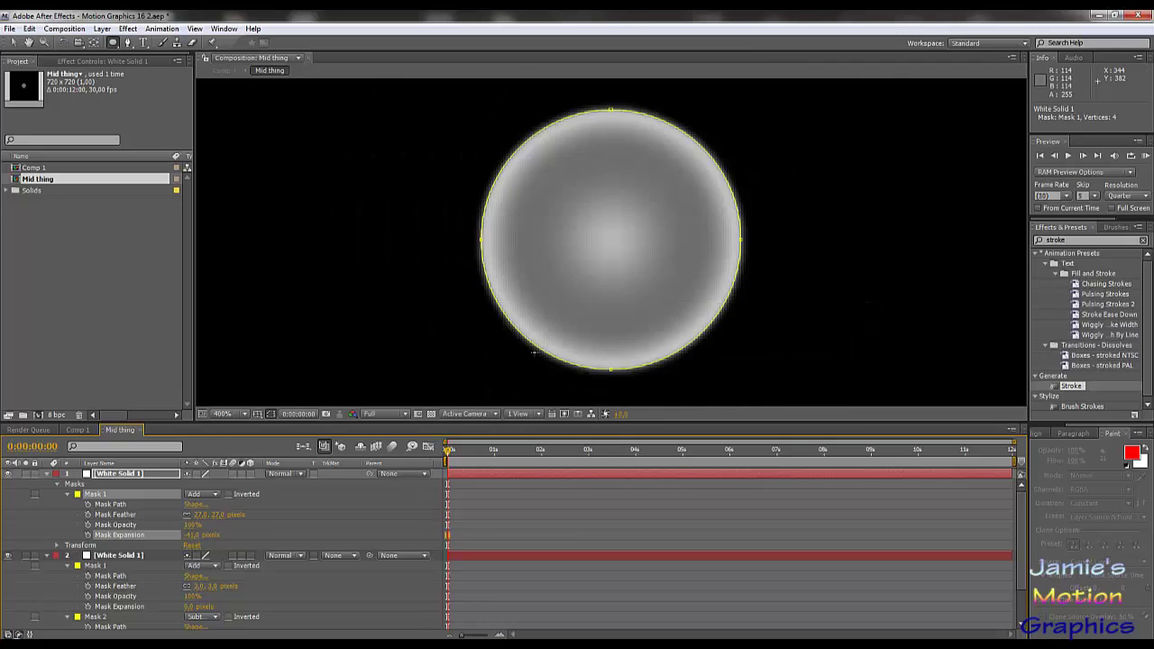
On the lower white solid, set Mask 2's expansion to -2 pixels and its feather to 8 pixels.
key(slash)
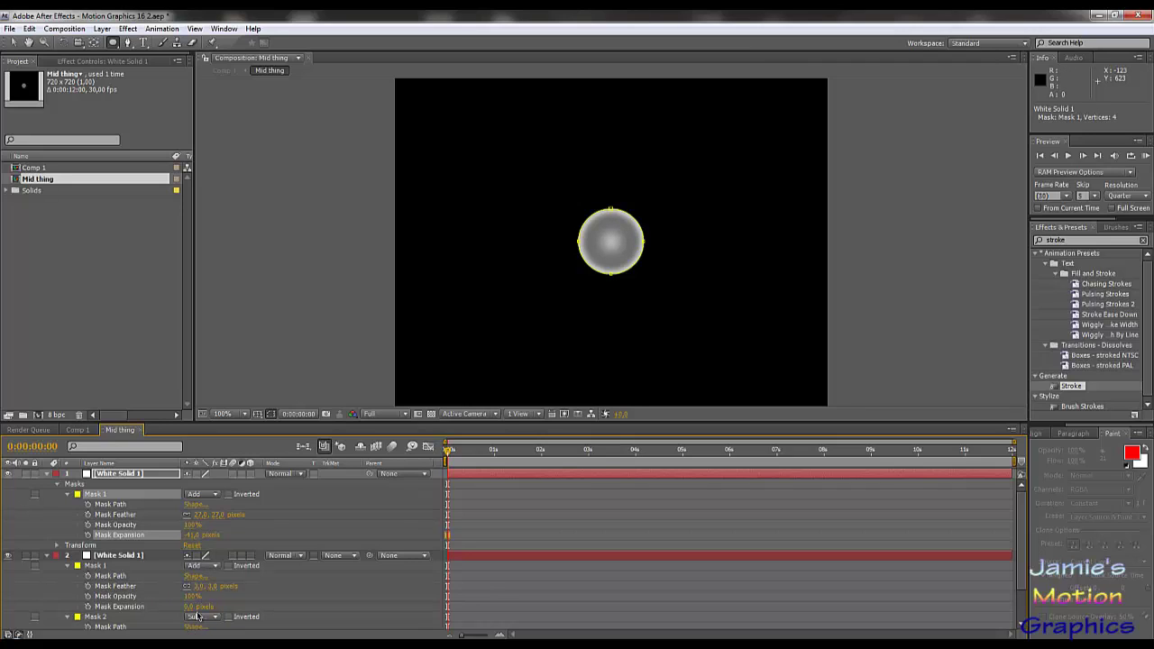
scroll(198, 601, down, 1)
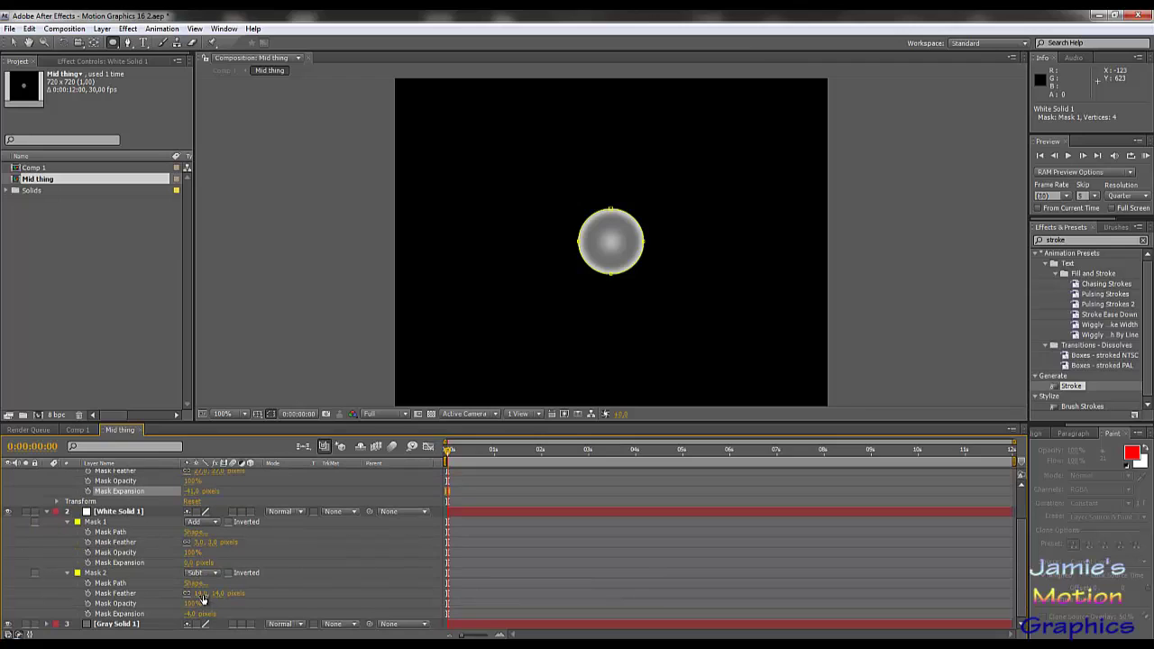
drag(204, 594, 200, 593)
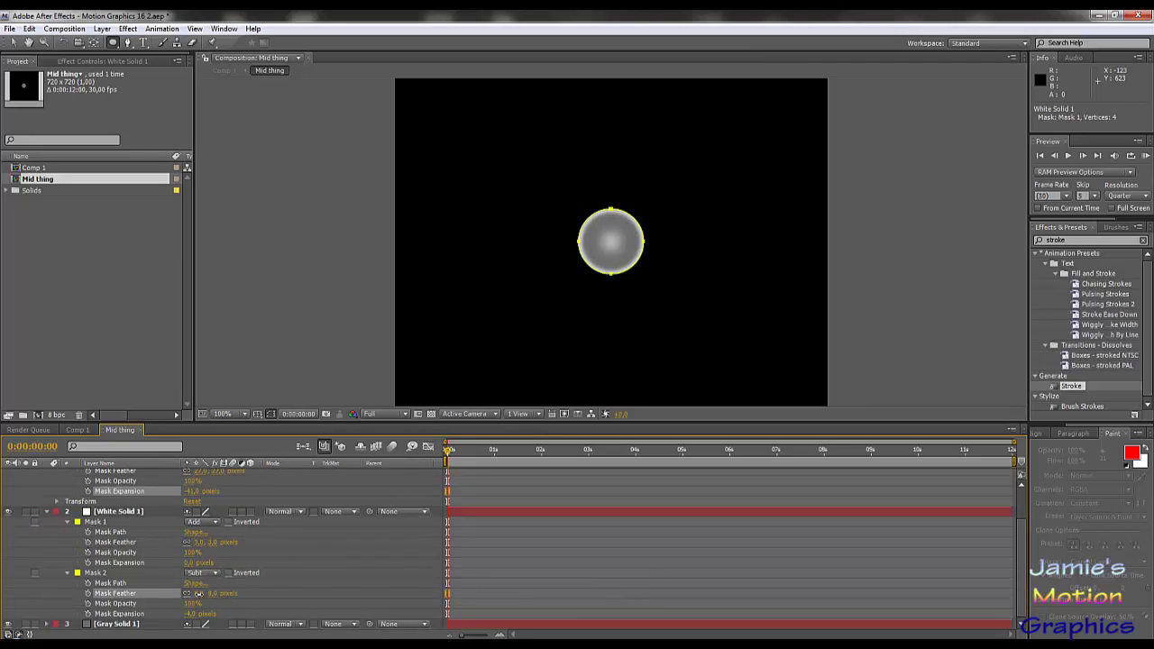
click(528, 311)
scroll(619, 260, up, 4)
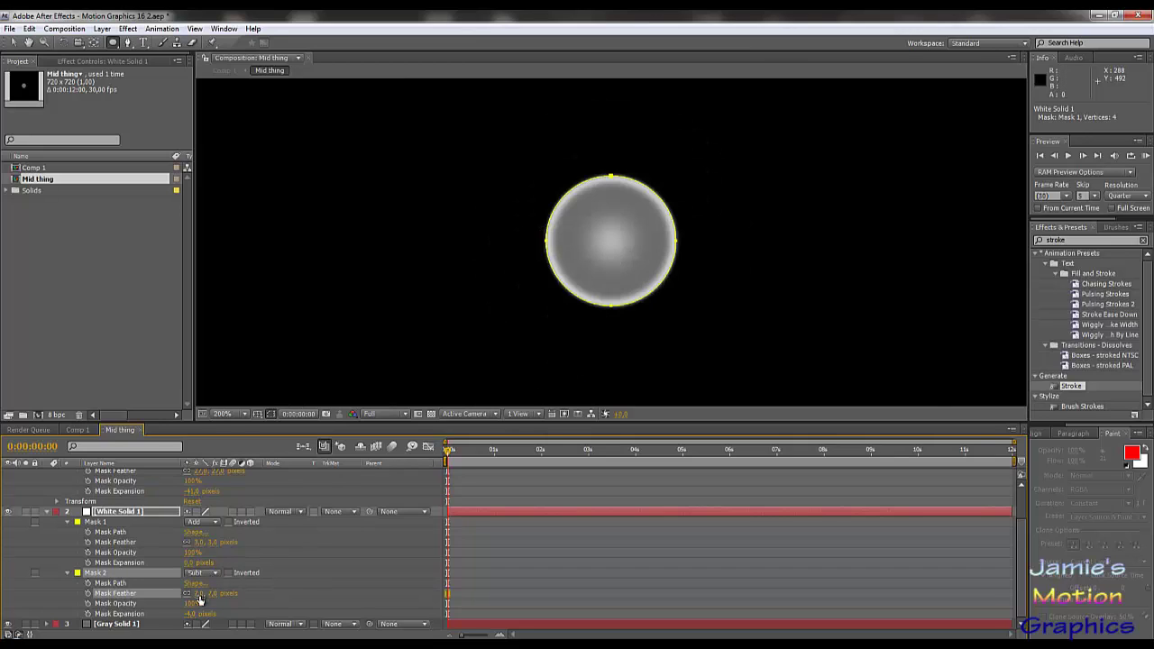
drag(195, 595, 199, 595)
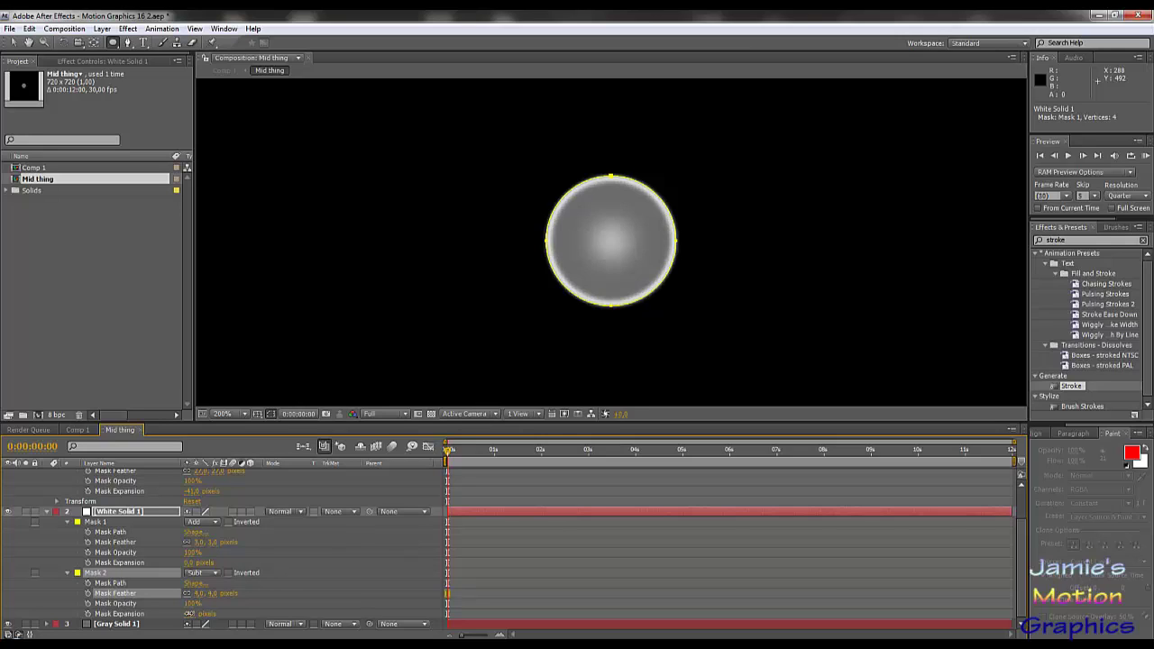
drag(190, 613, 199, 622)
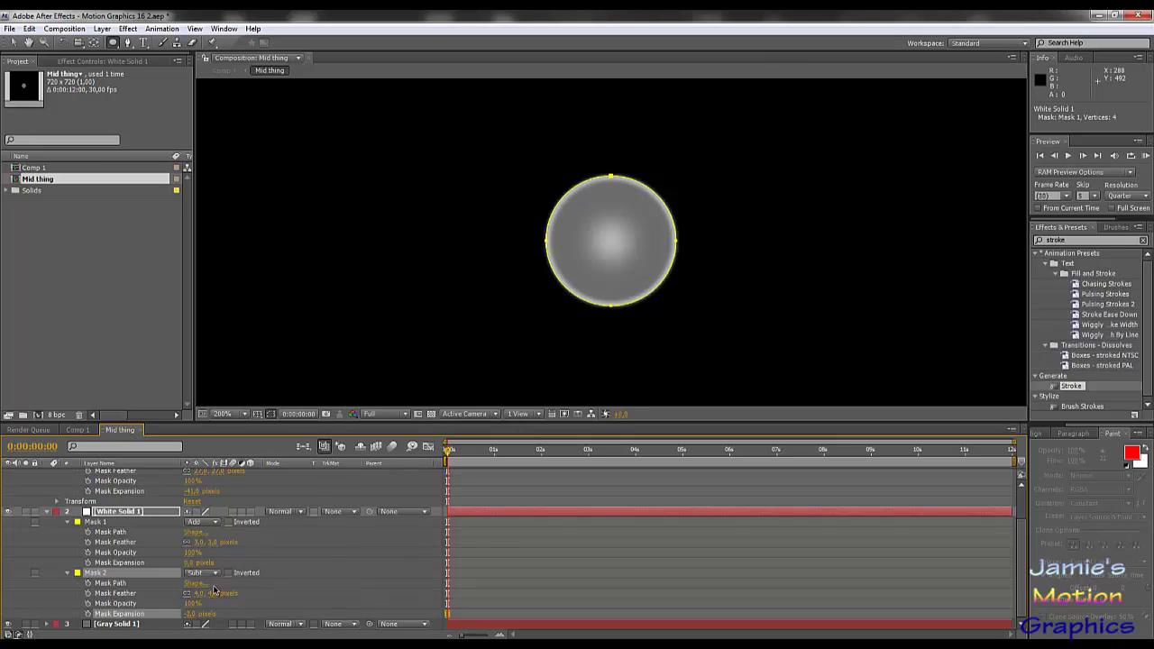
mouse_move(213, 593)
mouse_down()
mouse_move(229, 599)
mouse_move(213, 595)
mouse_up()
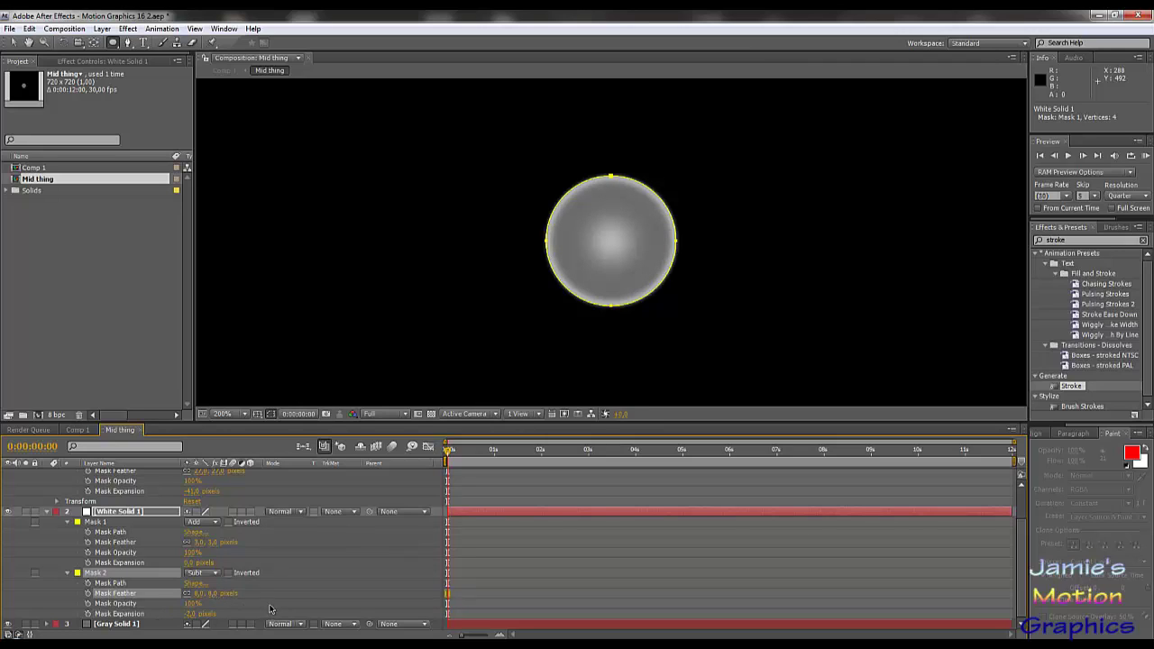
scroll(669, 260, up, 2)
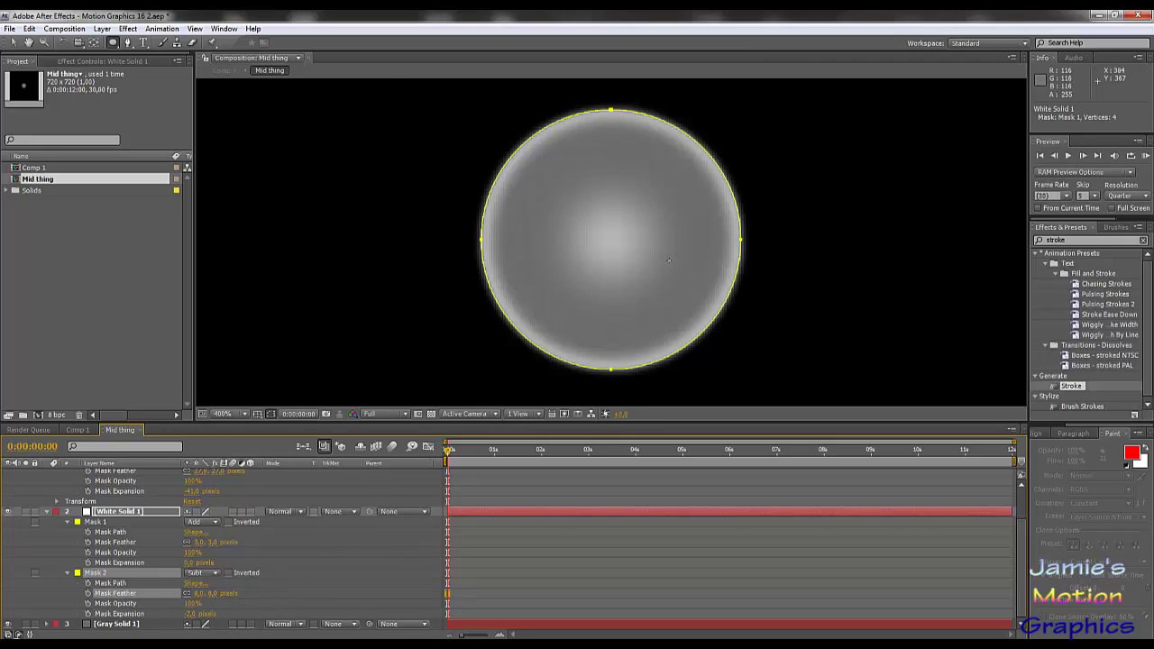
scroll(669, 259, down, 5)
scroll(669, 260, up, 3)
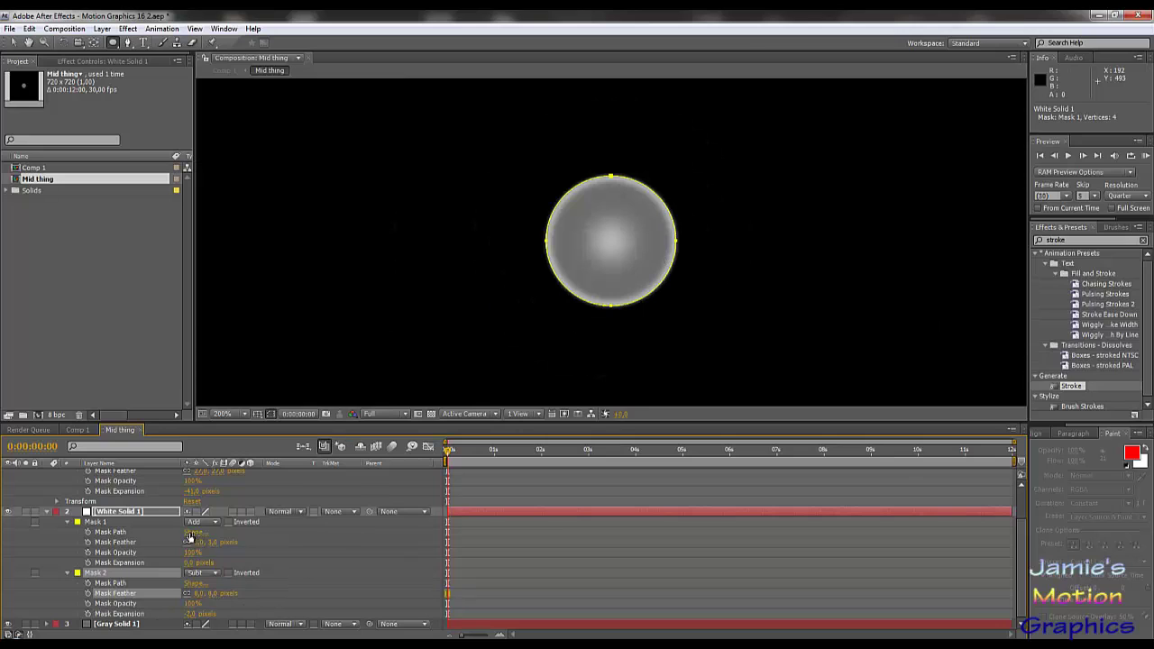
Change the gray disc solid's color to dark gray (#323232) in its solid settings.
scroll(191, 539, up, 2)
scroll(183, 589, down, 2)
click(120, 624)
click(102, 28)
click(135, 56)
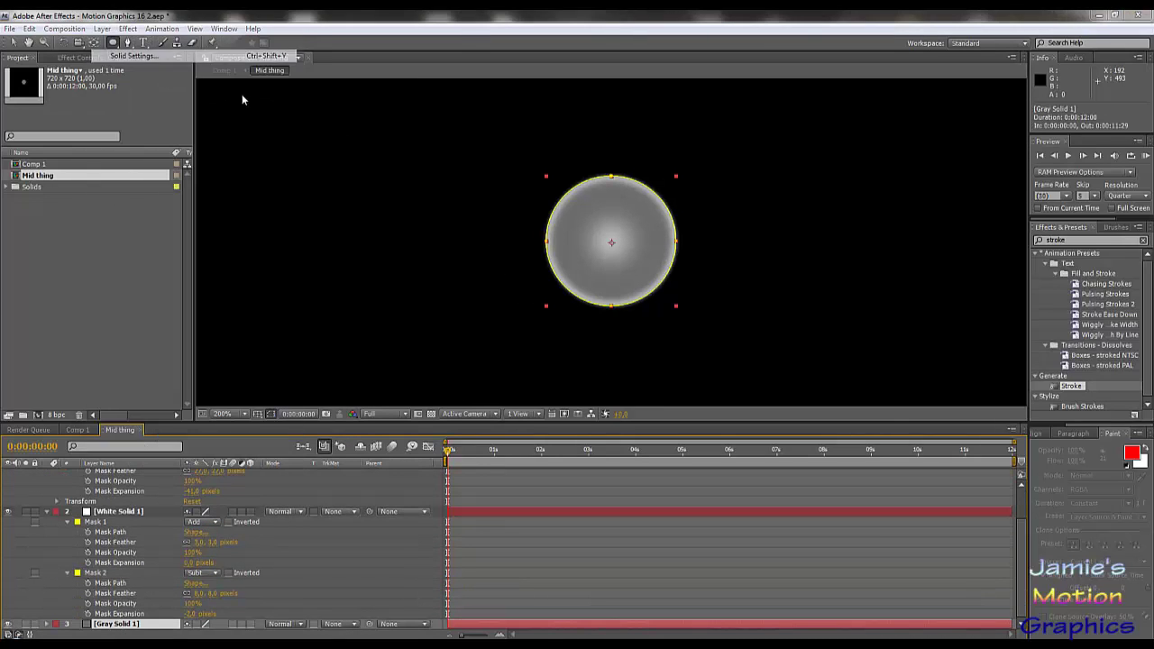
click(1019, 480)
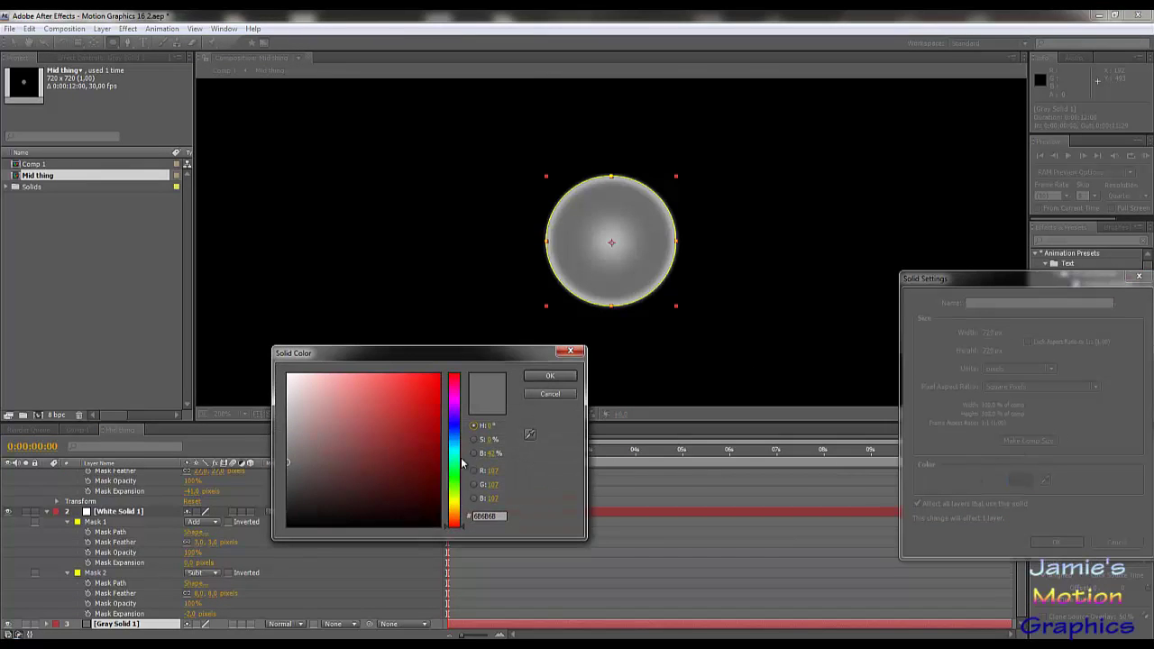
click(288, 495)
click(544, 377)
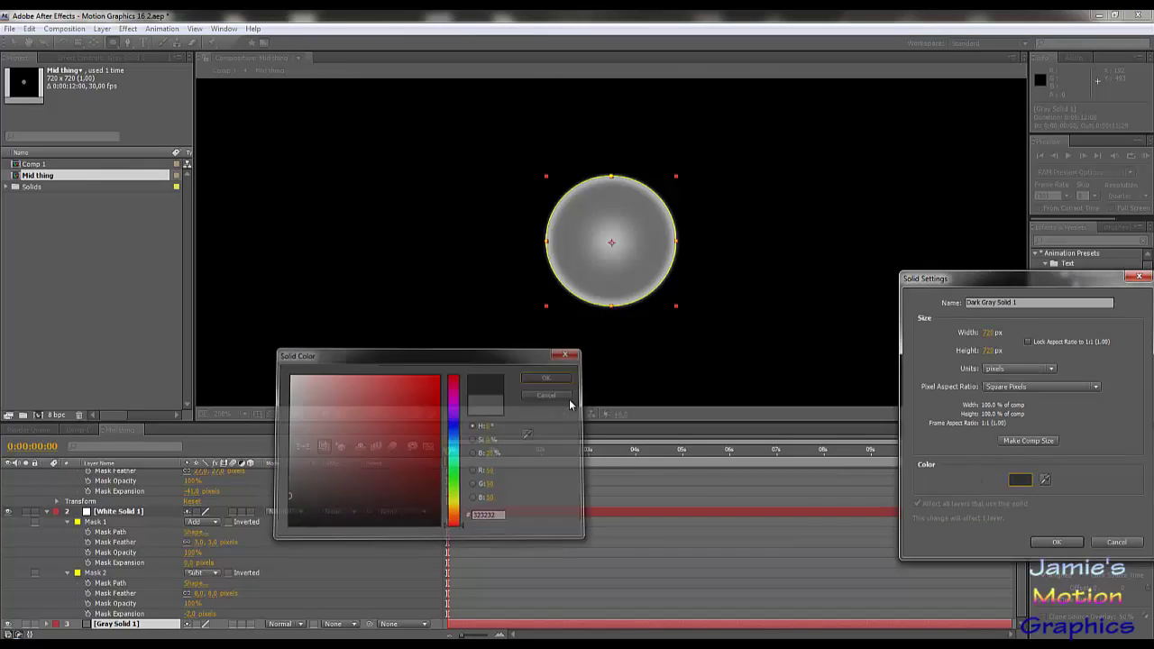
click(1051, 542)
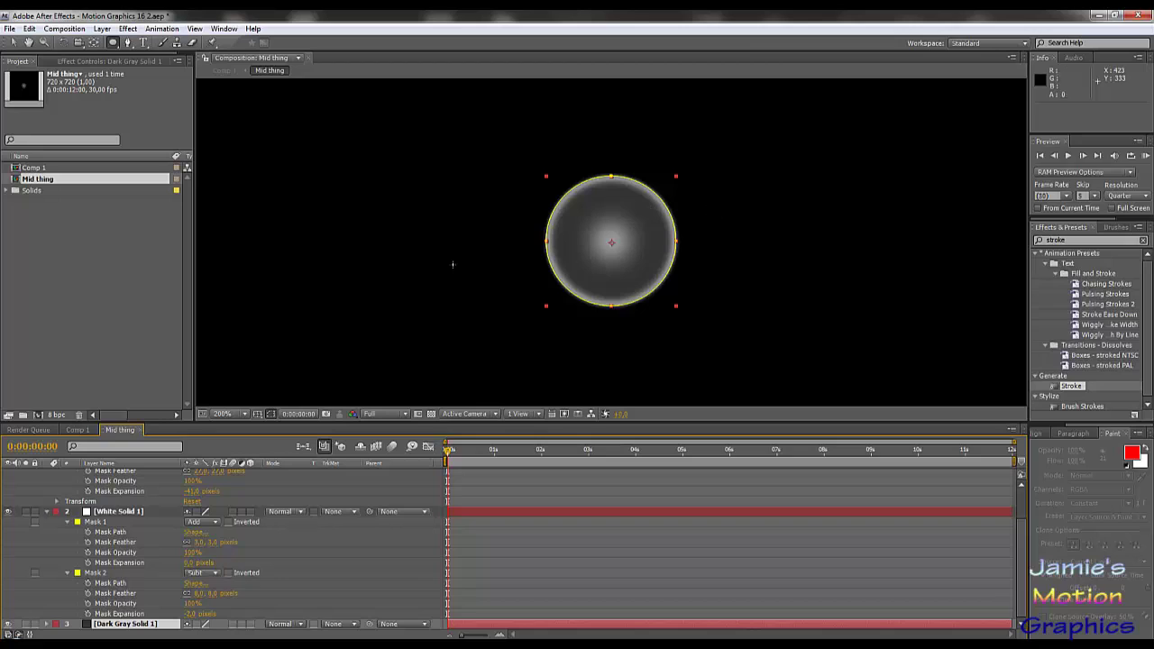
Collapse the properties of both white solid layers and rename the lower one as Ring.
scroll(293, 554, up, 2)
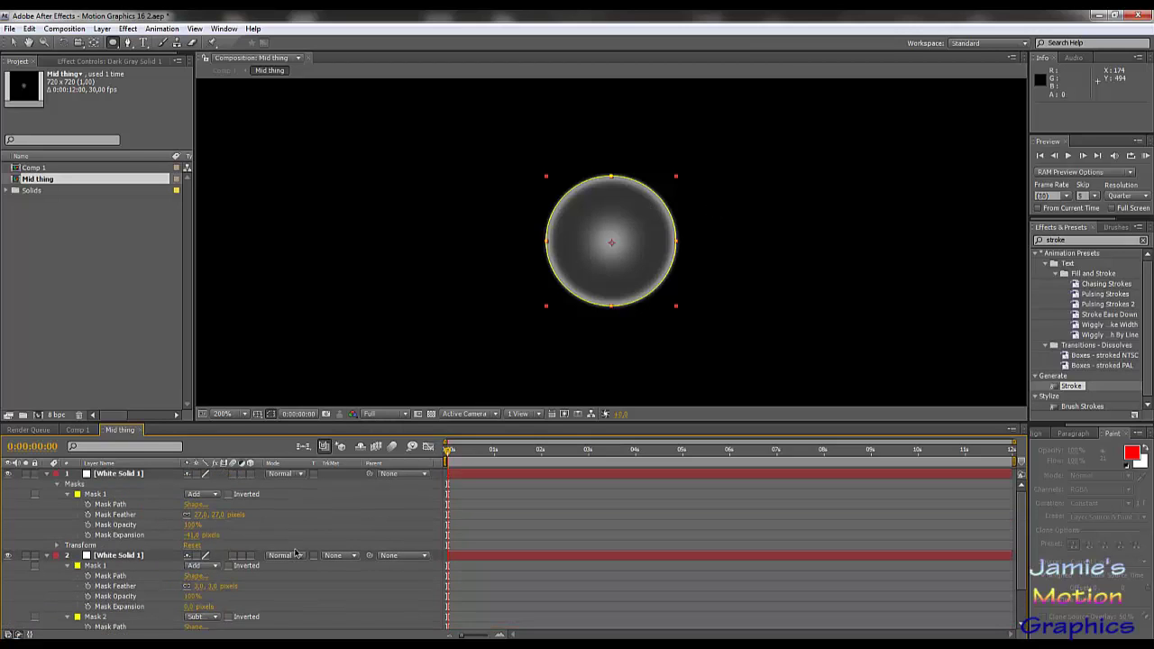
click(101, 474)
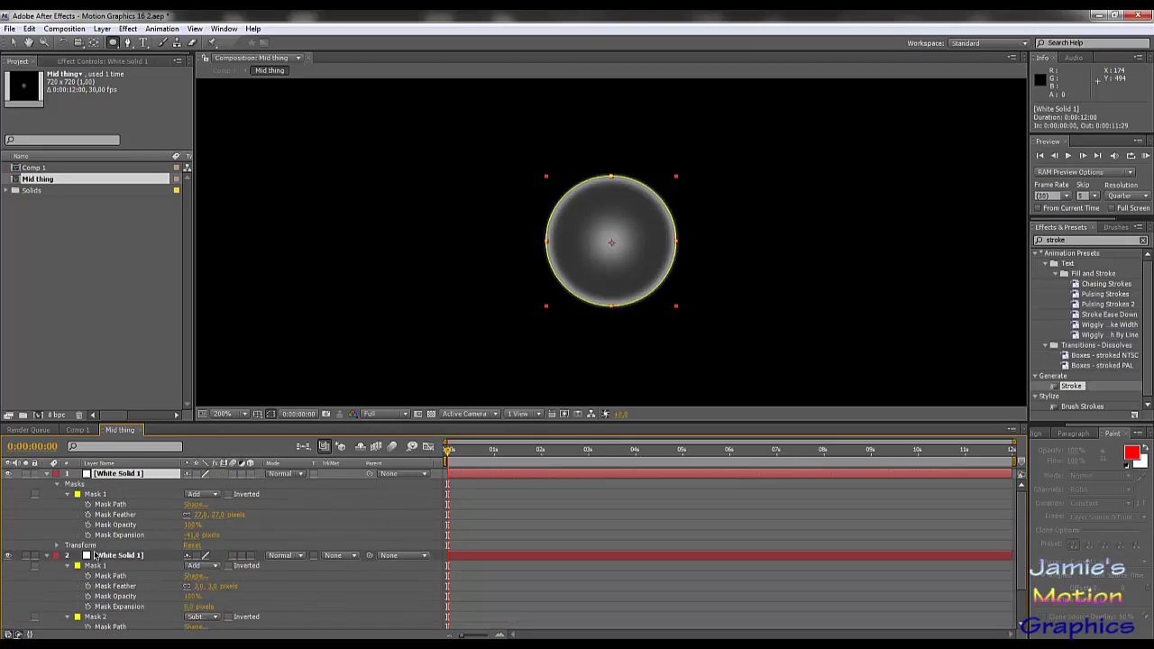
click(47, 473)
click(47, 484)
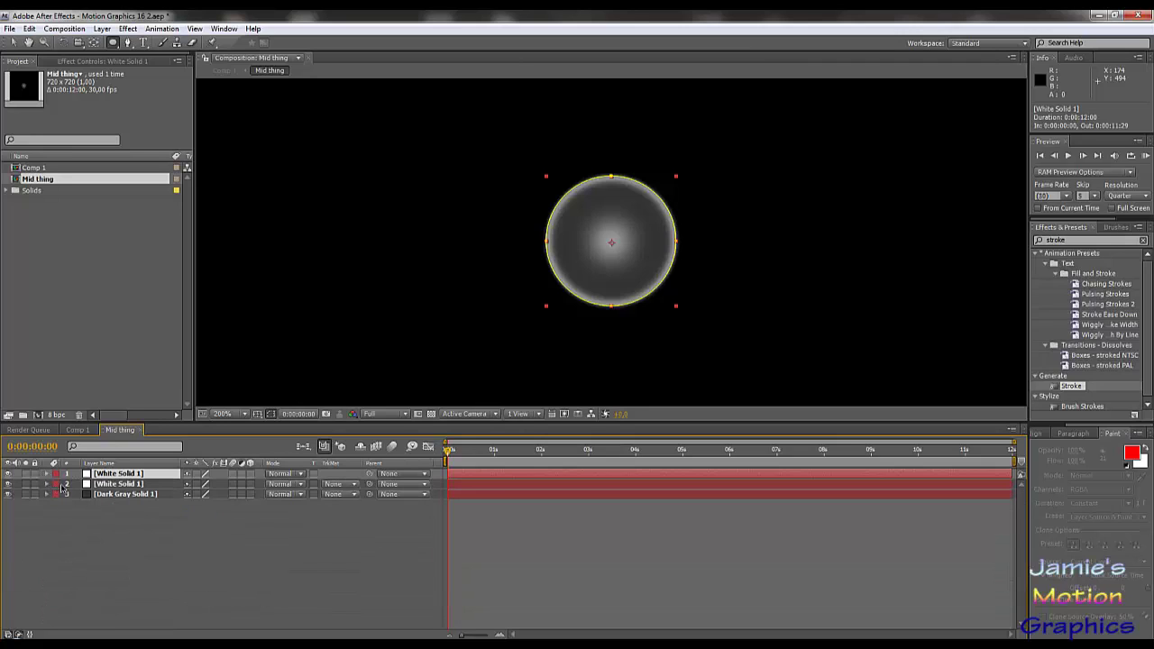
click(117, 485)
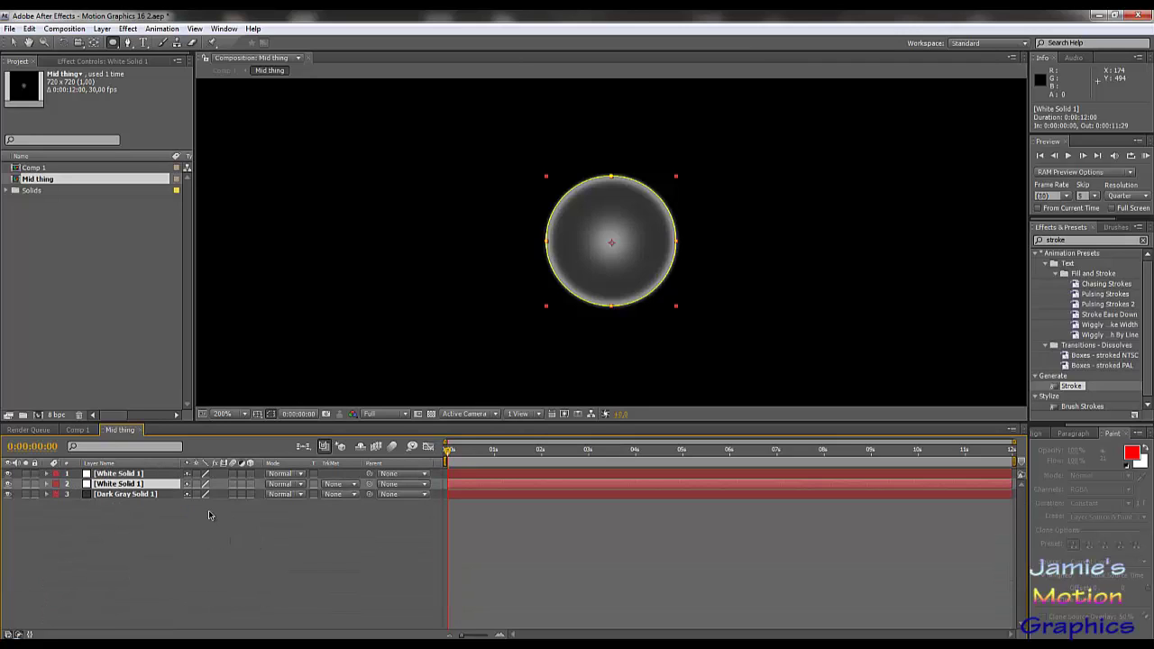
right_click(141, 487)
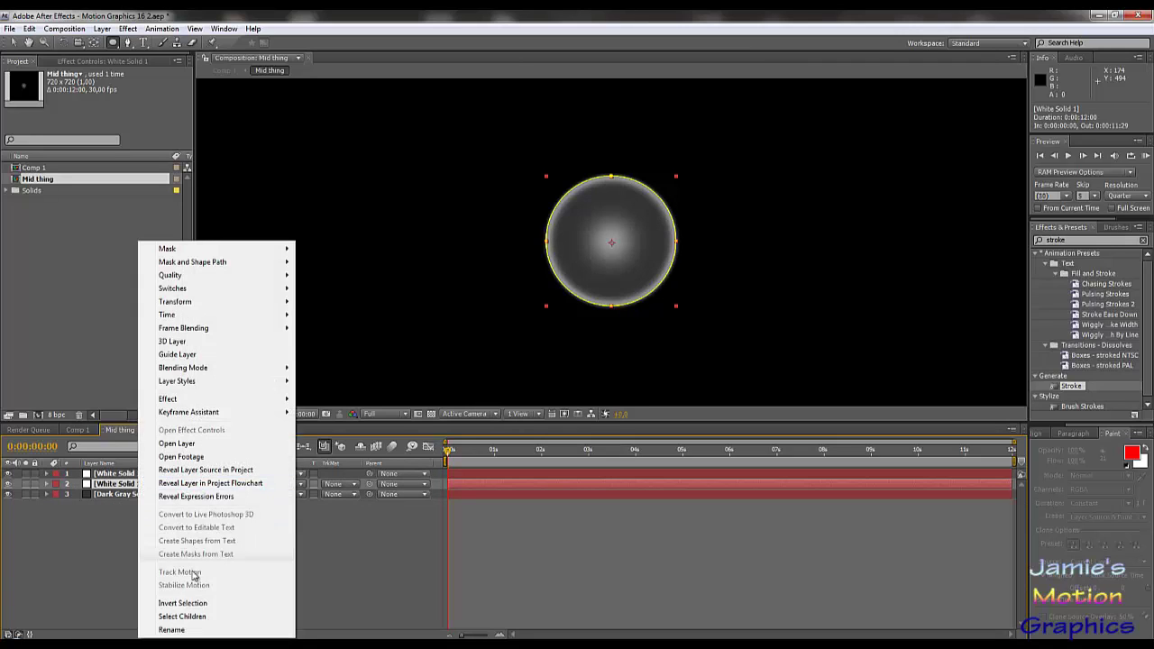
click(183, 629)
text(R)
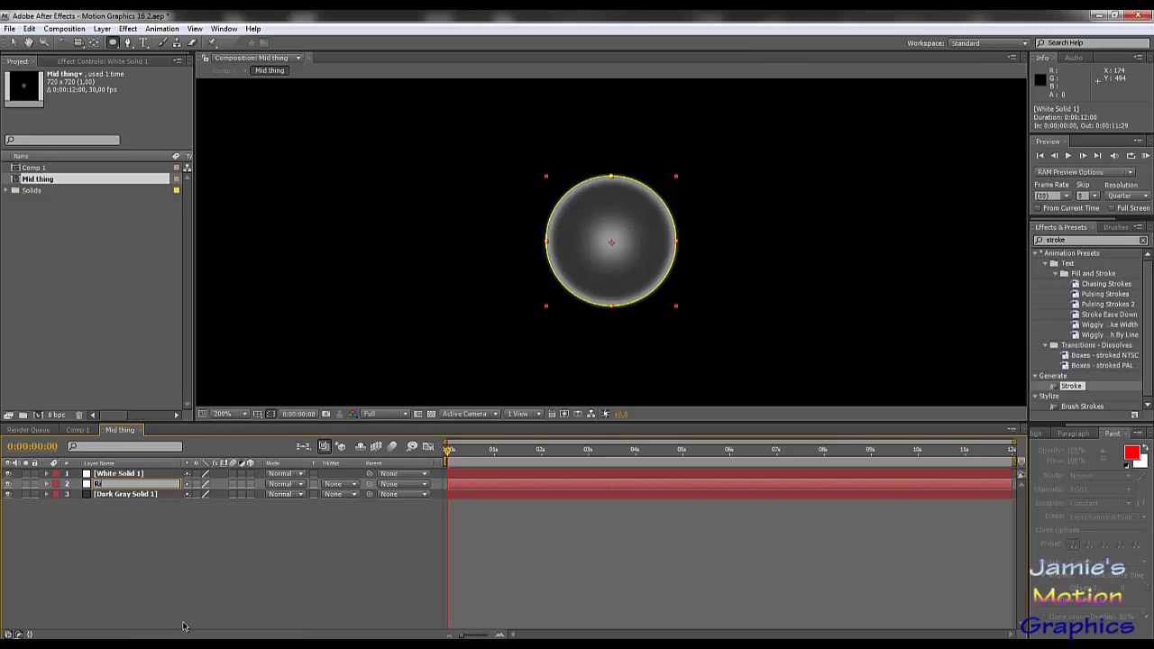
text(ing)
key(Return)
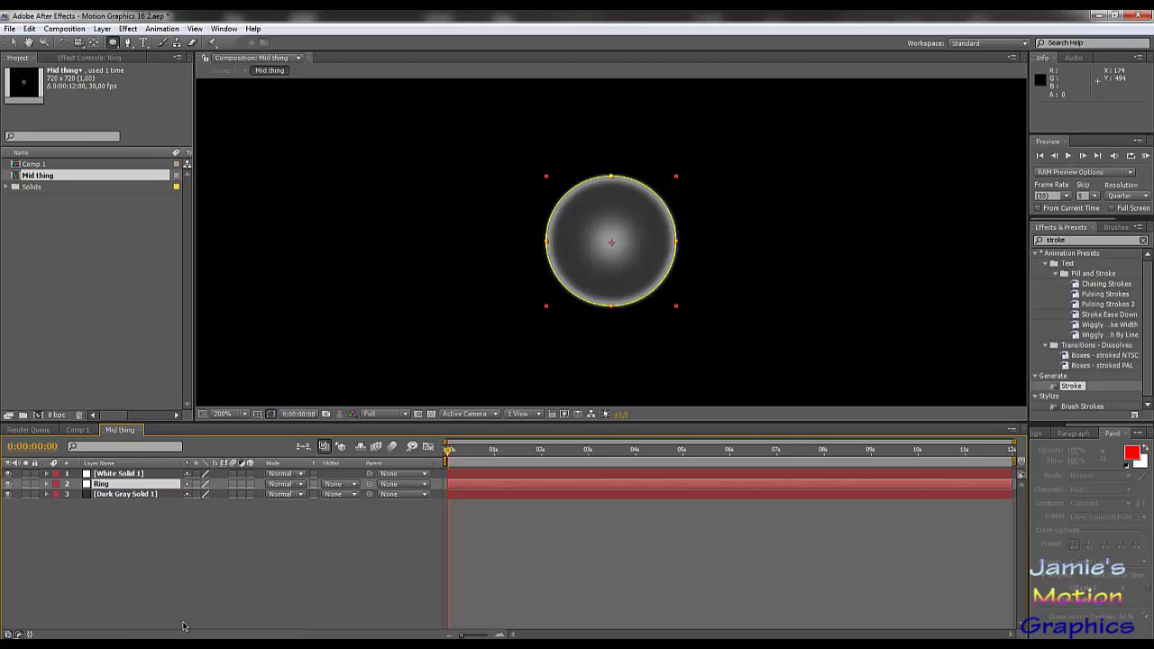
Rename the top white solid layer as Mid reflection.
right_click(110, 473)
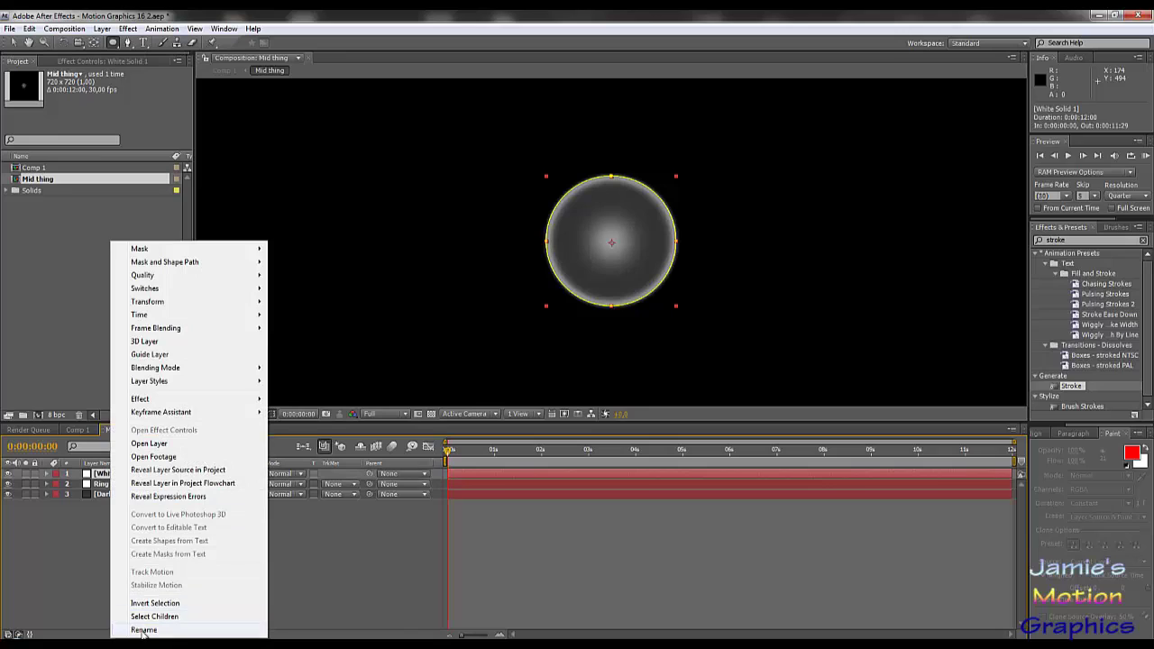
click(141, 629)
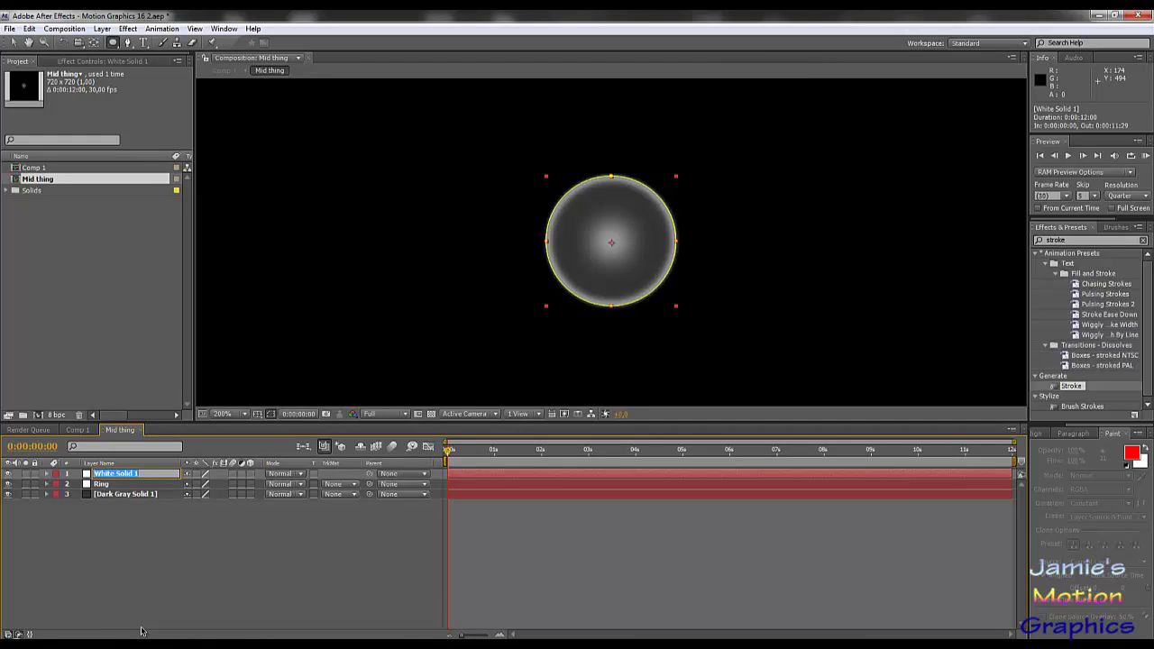
text(Hi)
key(Return)
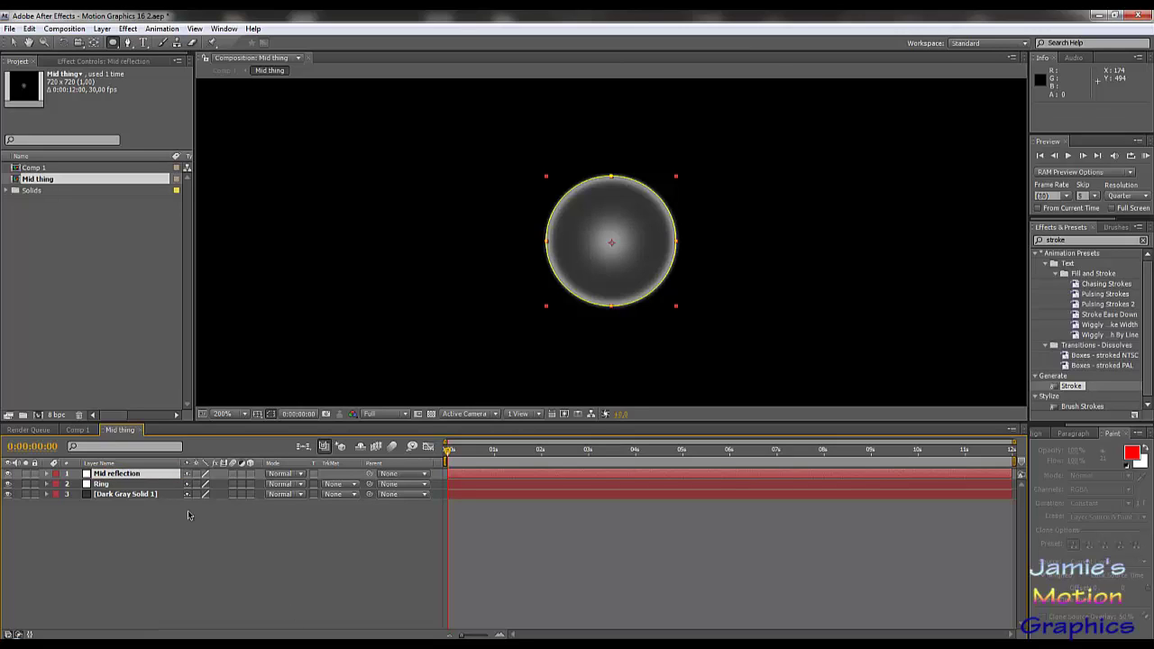
click(101, 484)
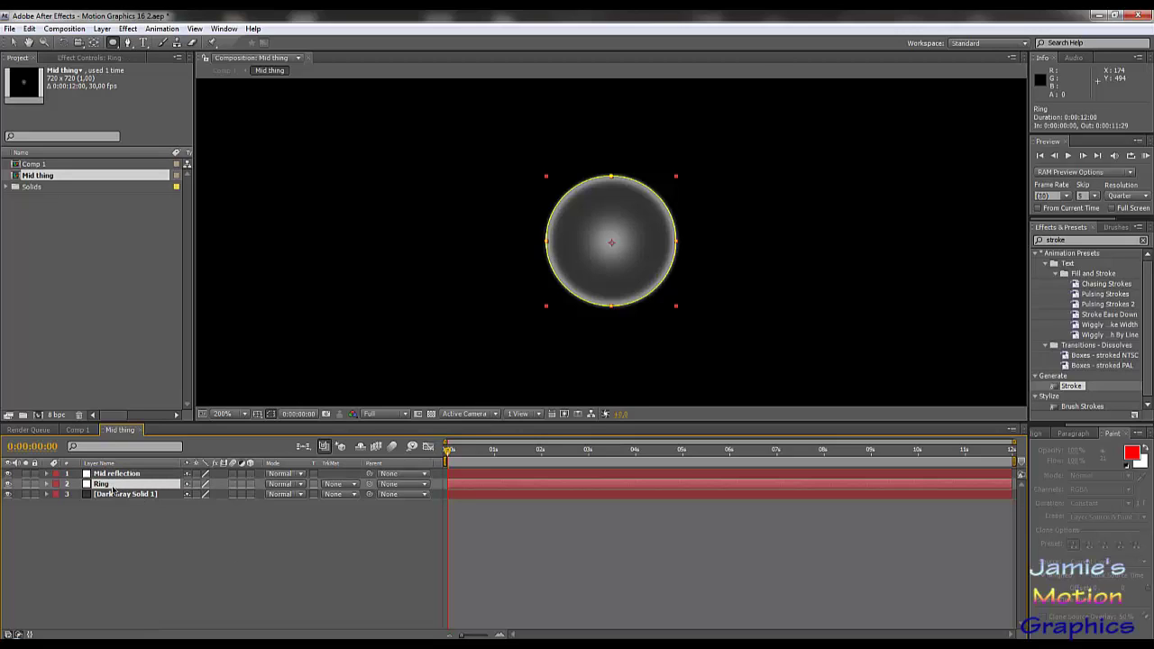
Duplicate the Ring layer and scale the copy to 83% to form a smaller inner ring.
key(ctrl+d)
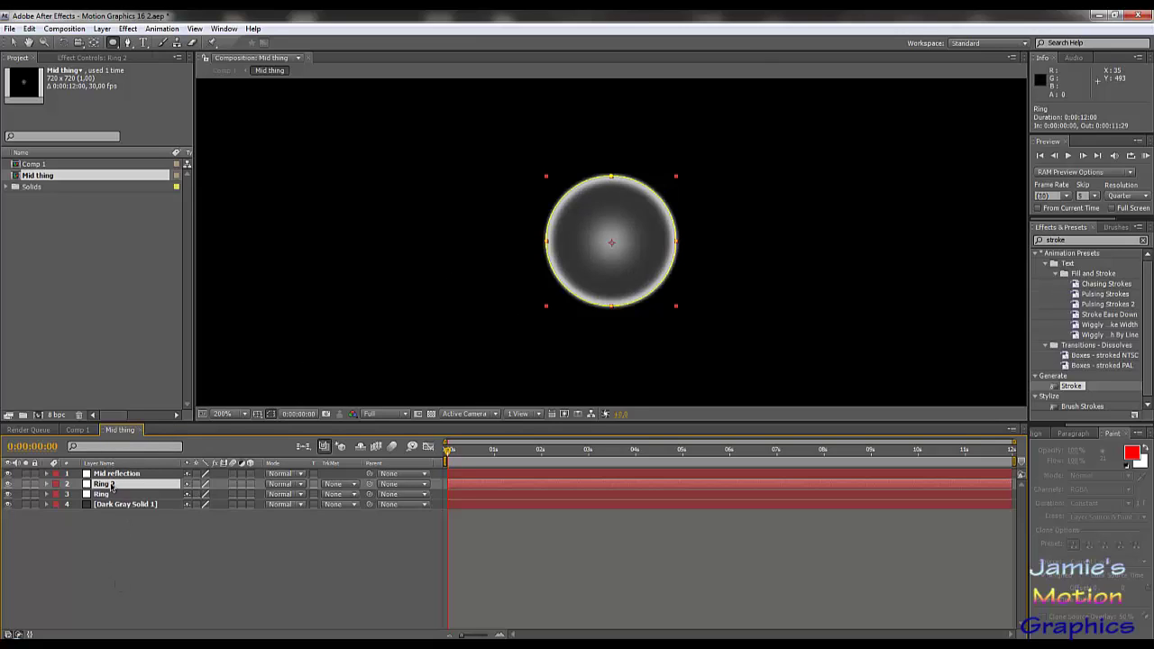
key(s)
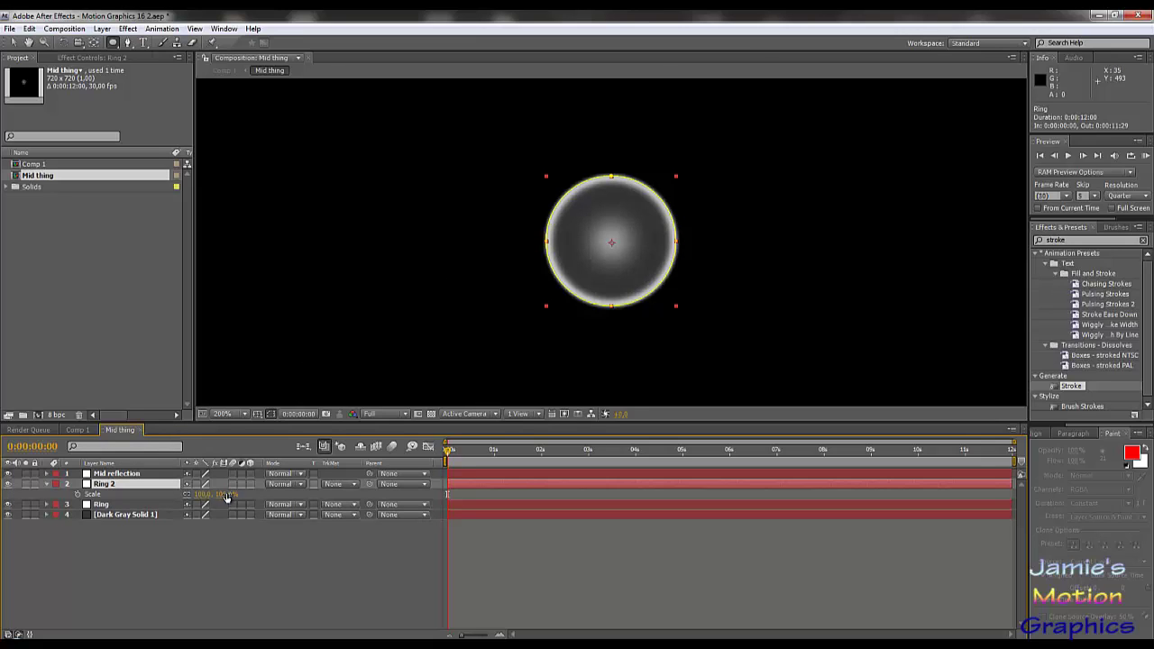
mouse_move(225, 499)
mouse_down()
mouse_move(204, 498)
mouse_move(226, 500)
mouse_up()
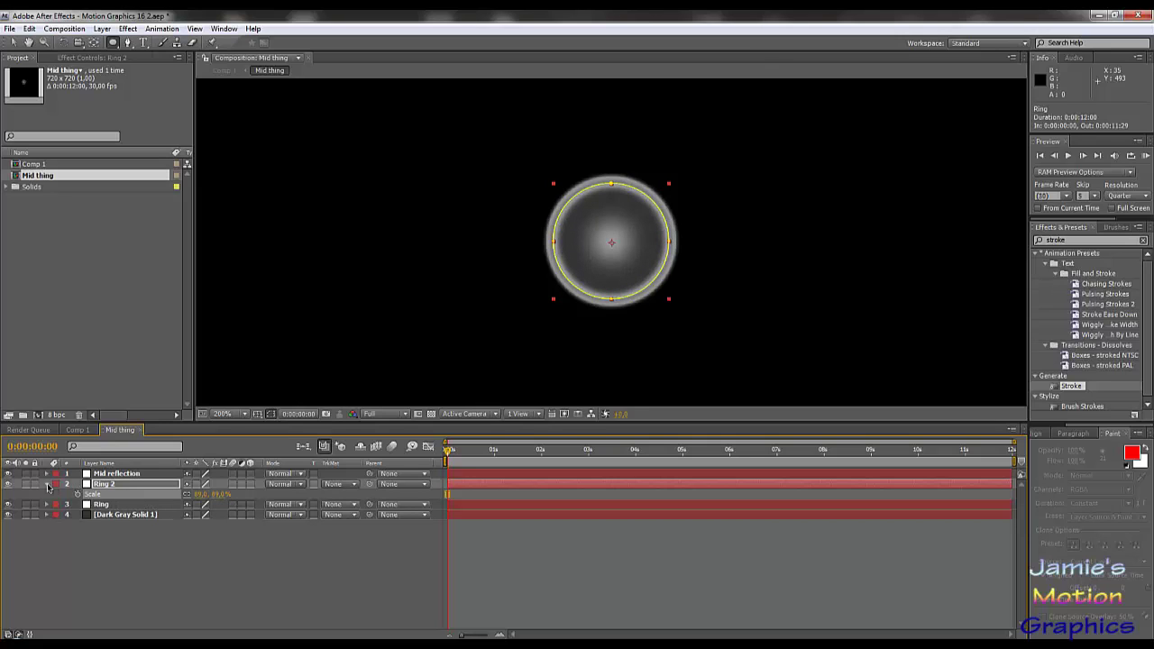
click(48, 486)
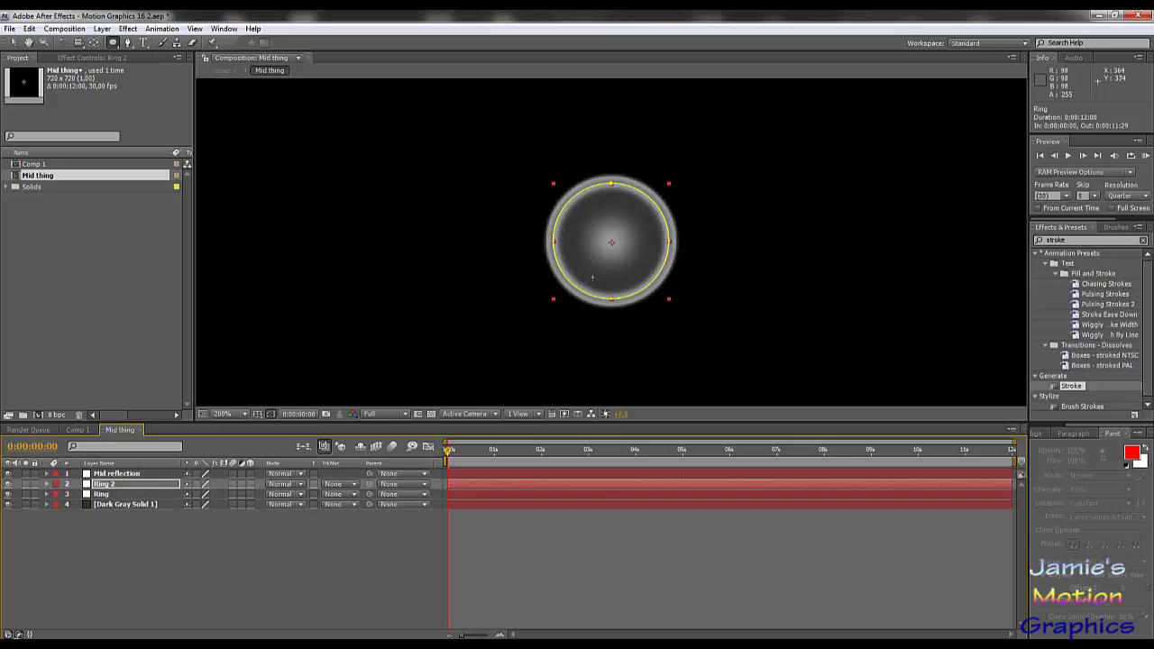
key(s)
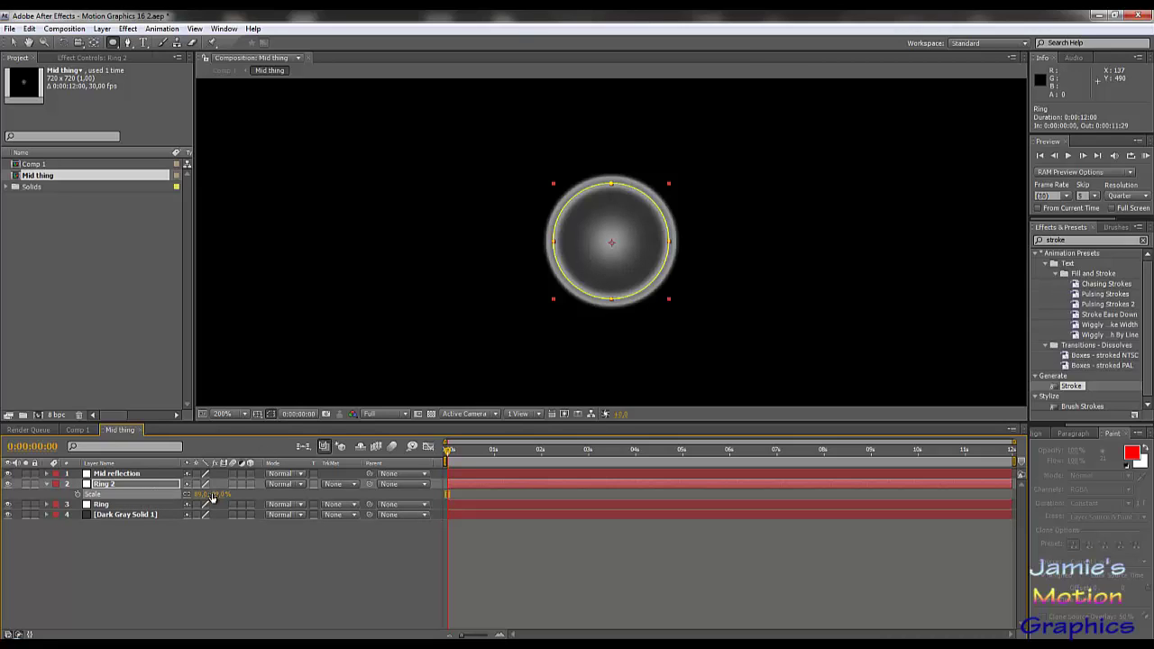
drag(218, 495, 213, 495)
click(316, 600)
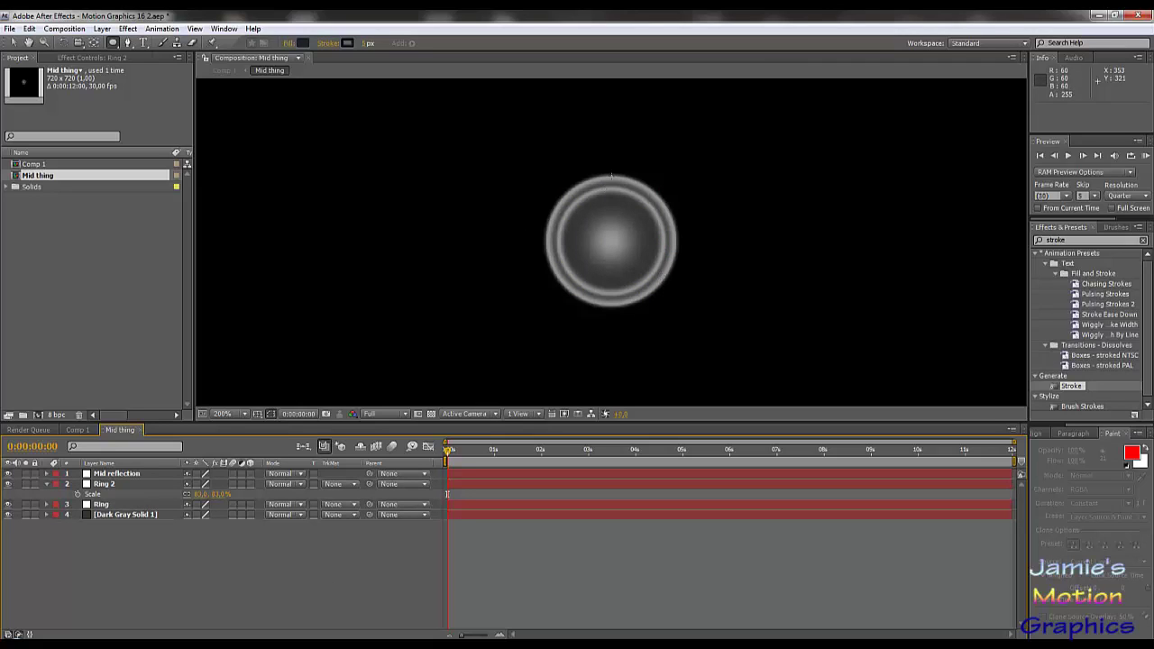
Set the feather of Mask 2 on the Ring 2 layer to 3 pixels.
click(118, 484)
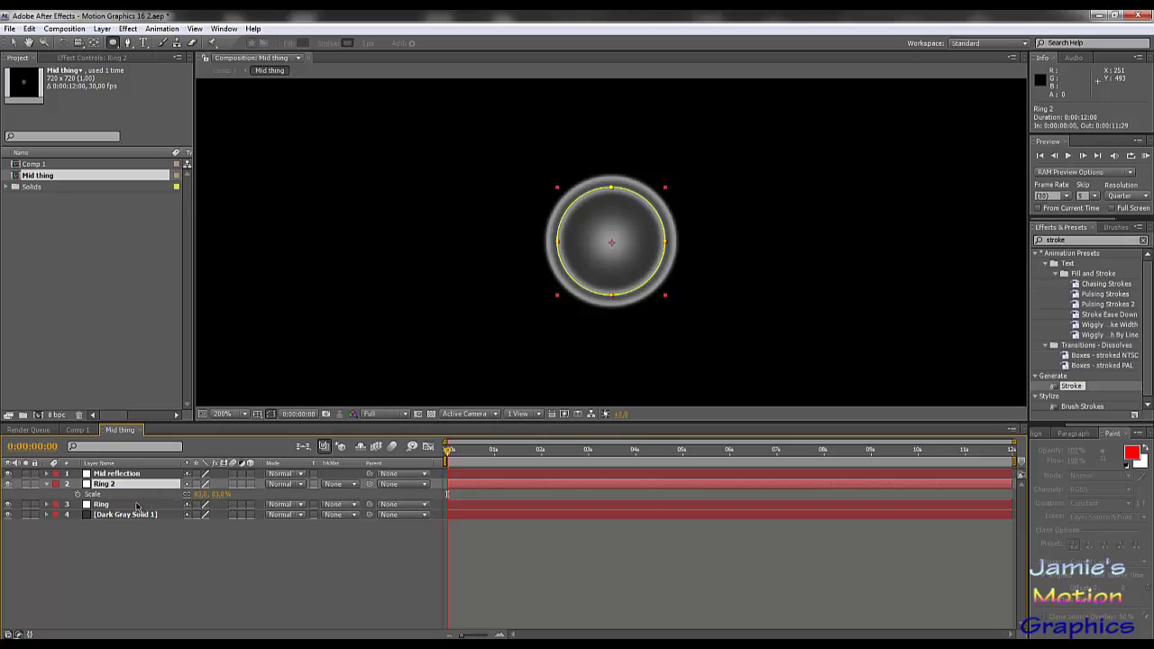
key(m)
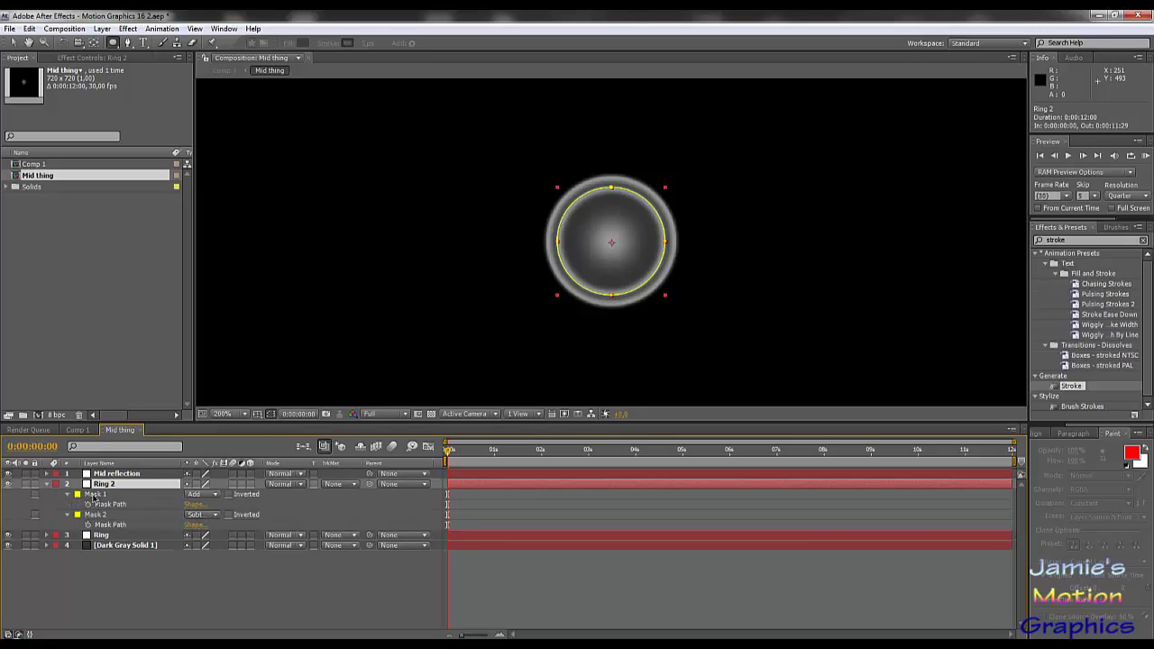
key(r)
key(f)
click(210, 525)
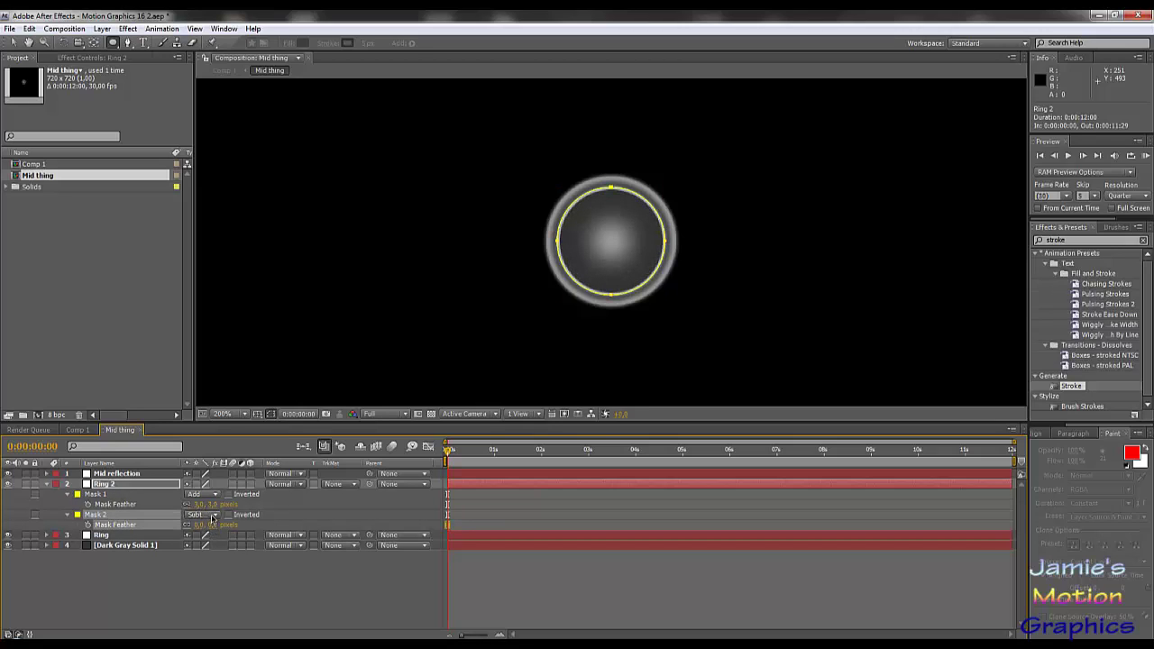
click(218, 525)
text(3)
key(Return)
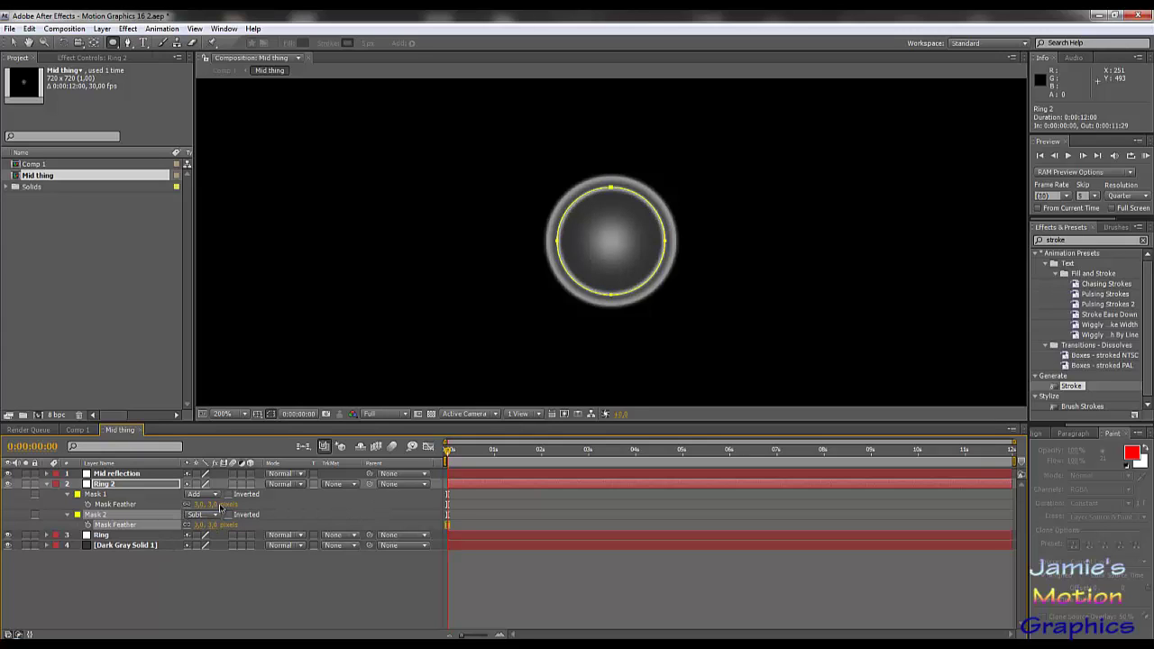
Hide the mask outlines and increase the feather of Mask 1 on the Ring 2 layer.
click(271, 413)
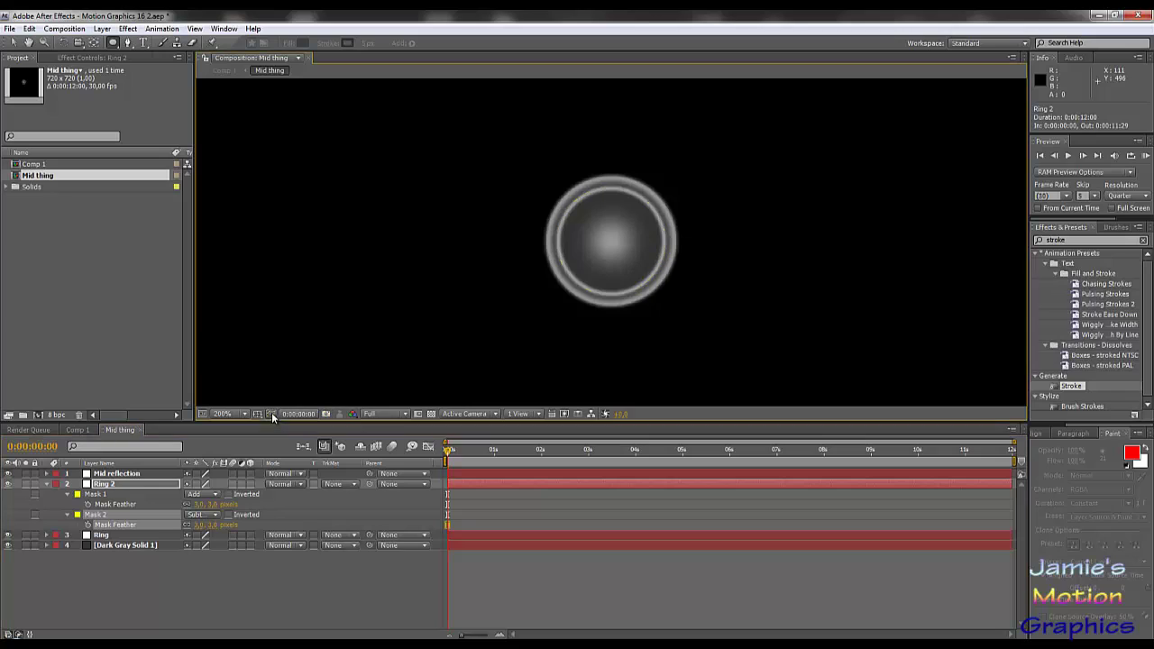
click(213, 504)
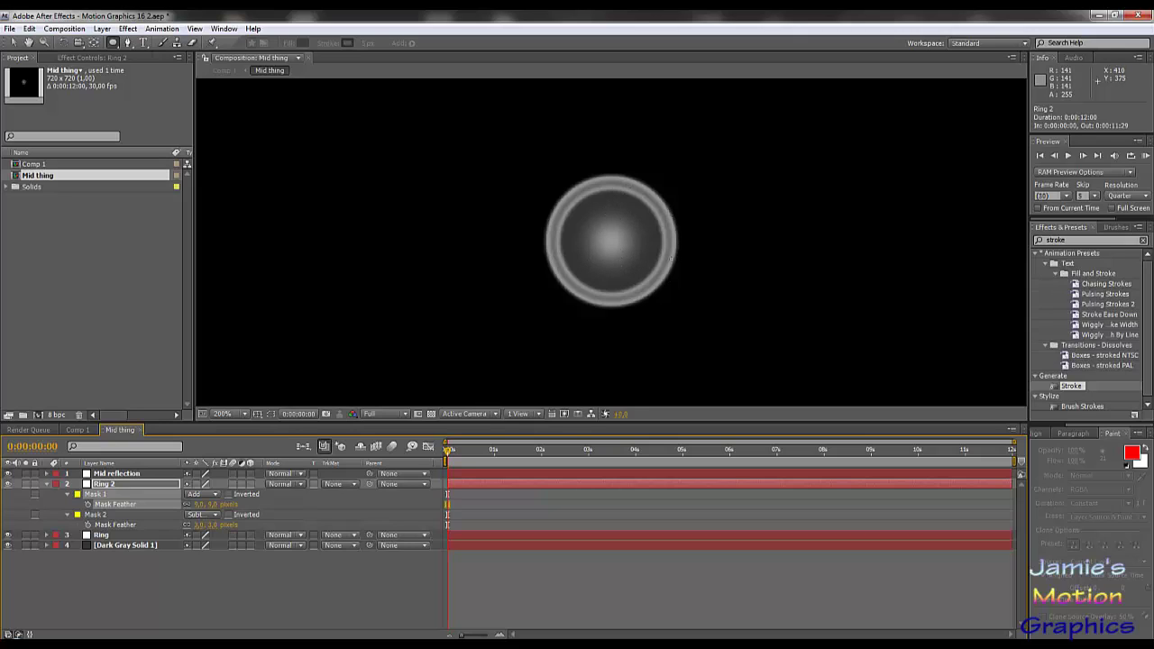
scroll(507, 285, down, 2)
scroll(514, 291, up, 2)
Go back to Comp 1 and examine how the center disc looks among the surrounding rings.
click(77, 429)
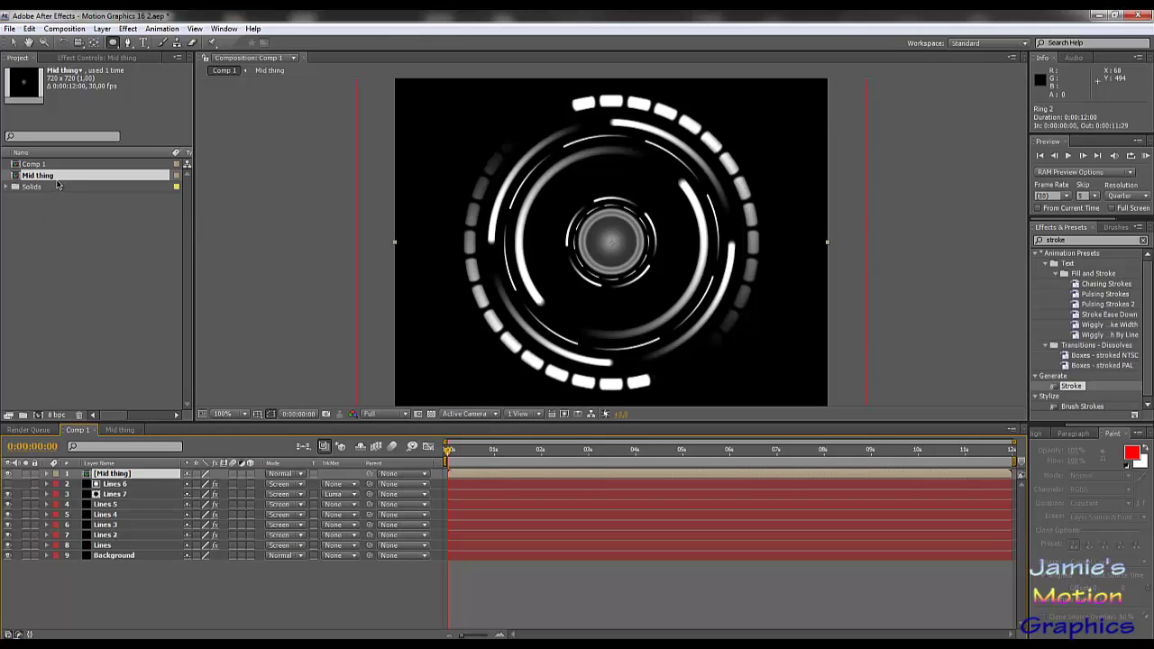
drag(51, 181, 67, 234)
scroll(602, 257, up, 1)
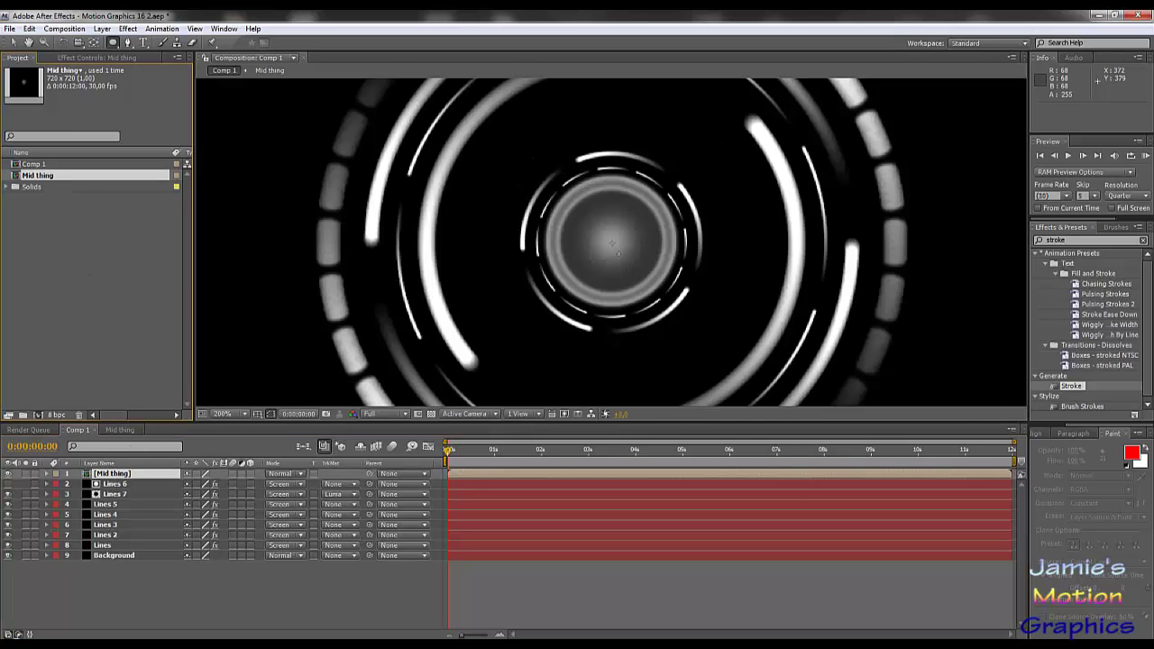
scroll(601, 254, down, 1)
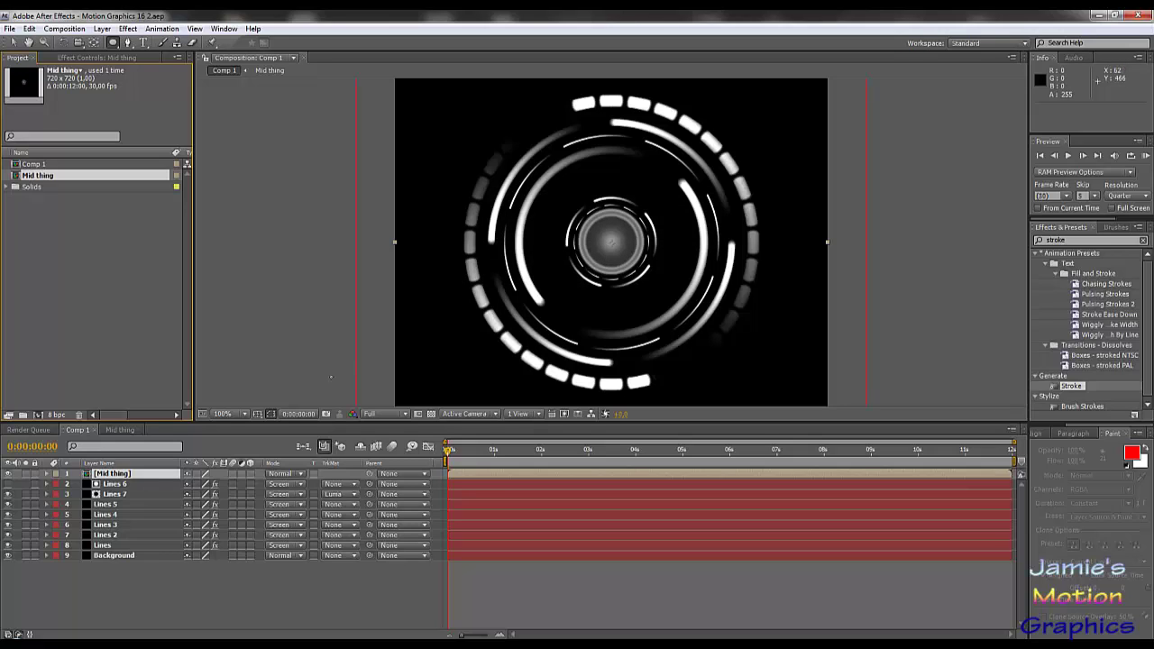
click(164, 594)
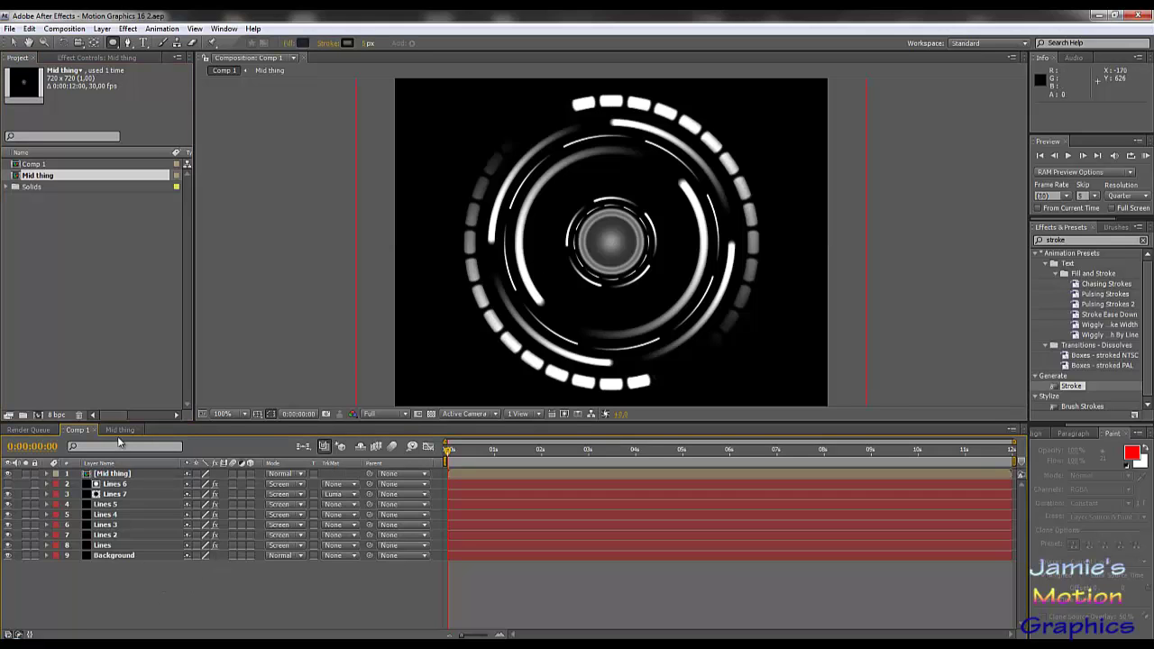
click(119, 430)
click(72, 429)
Create a new composition named Comp 2 with a width of 320 px, a quarter of 1280.
click(65, 28)
click(82, 45)
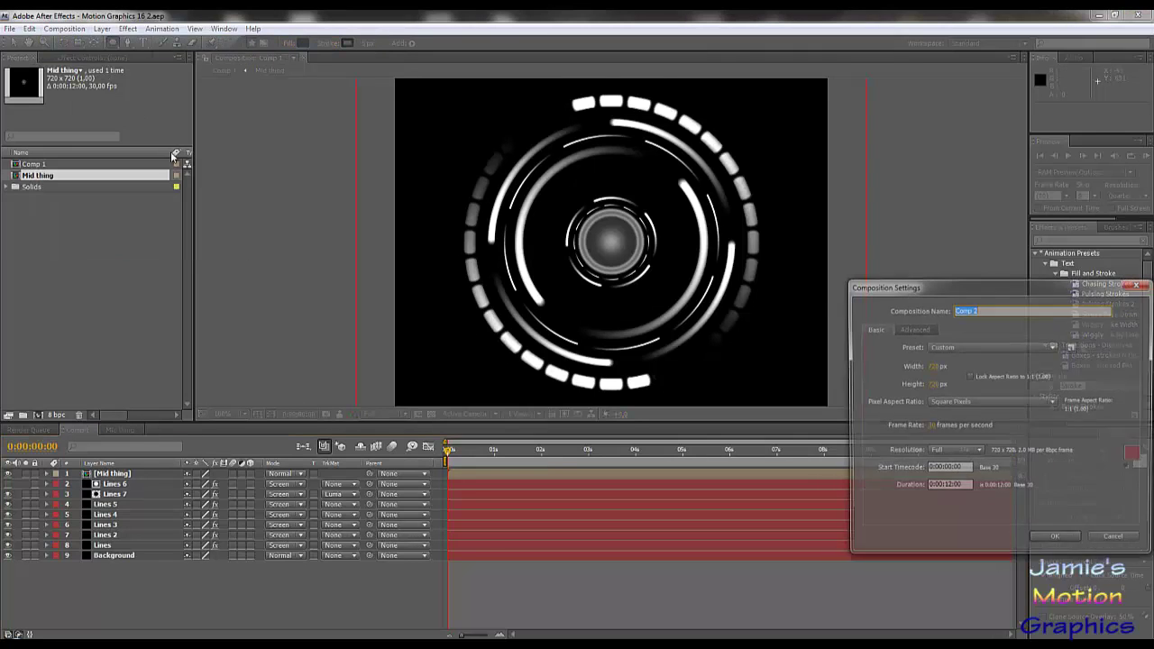
click(936, 365)
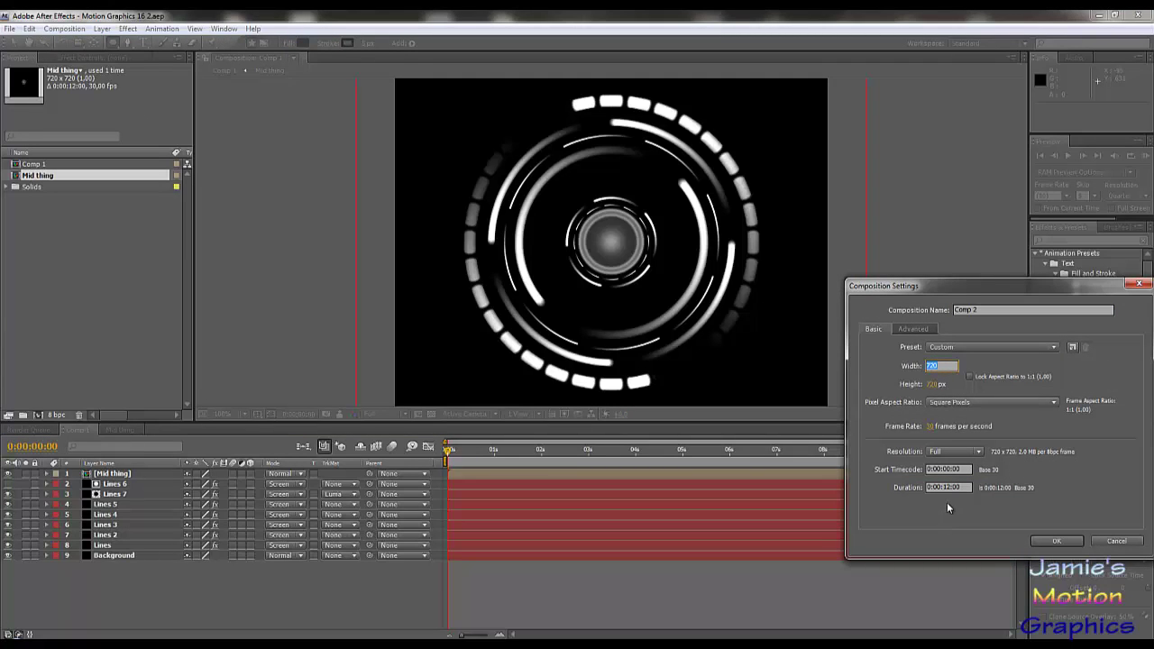
text(1280/4)
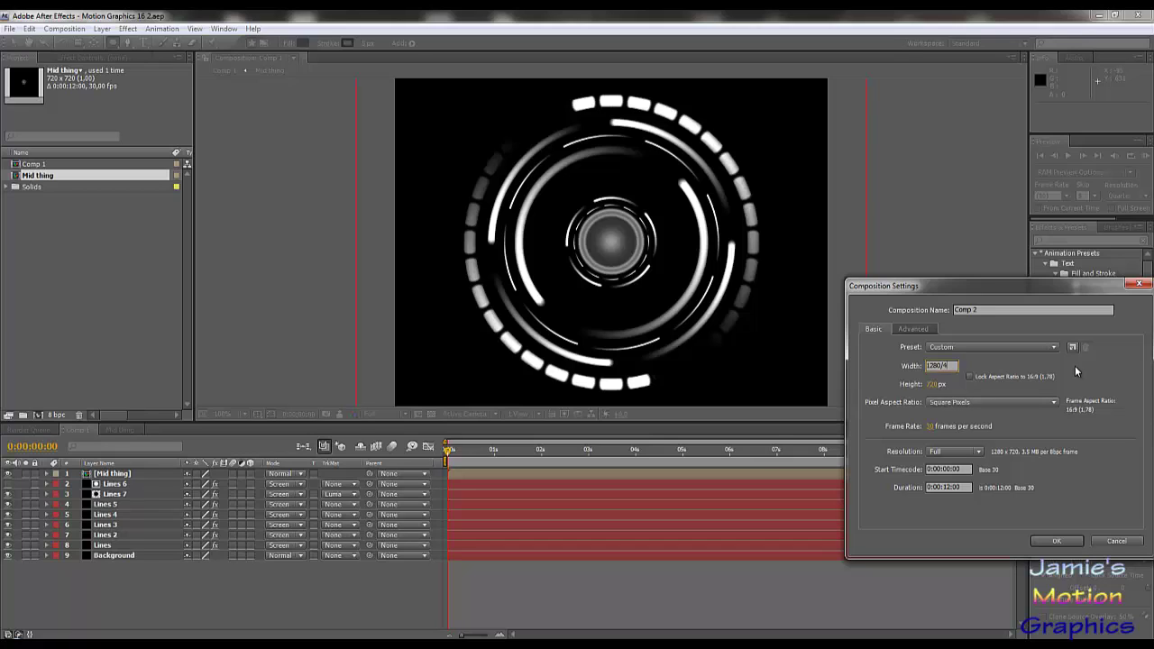
key(Left)
key(BackSpace)
text(*)
key(Return)
Set the height of Comp 2 to 320 px in its composition settings.
click(102, 27)
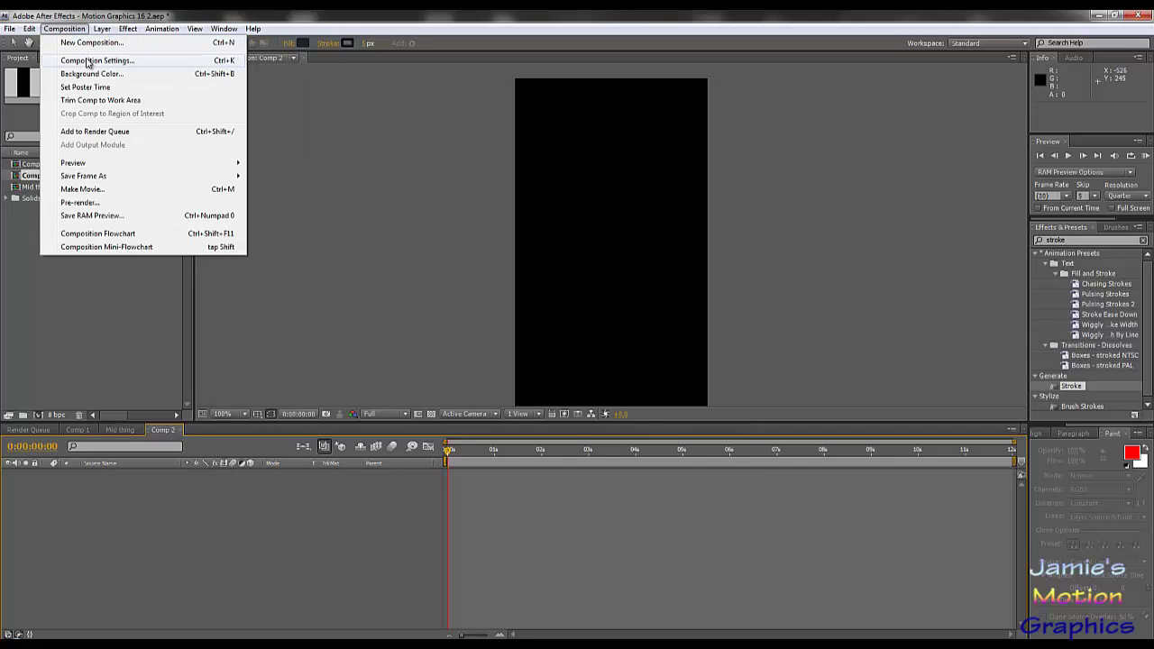
click(87, 60)
click(940, 384)
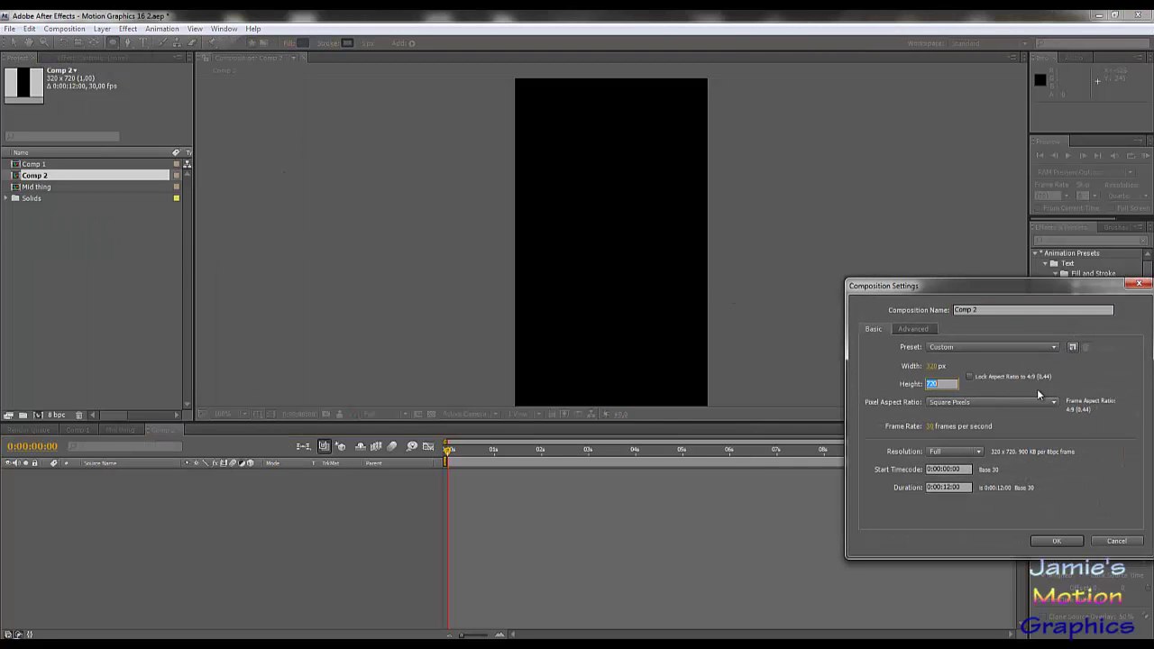
text(320)
key(Return)
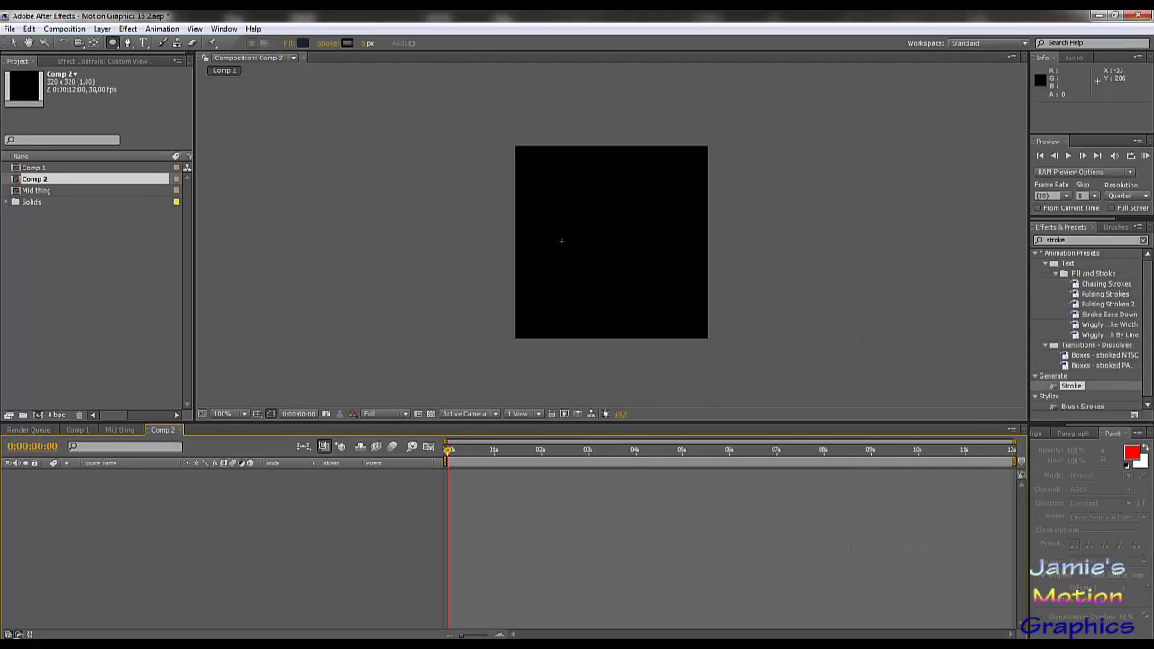
Add a white 320 x 320 px solid layer to Comp 2.
click(102, 29)
mouse_move(175, 41)
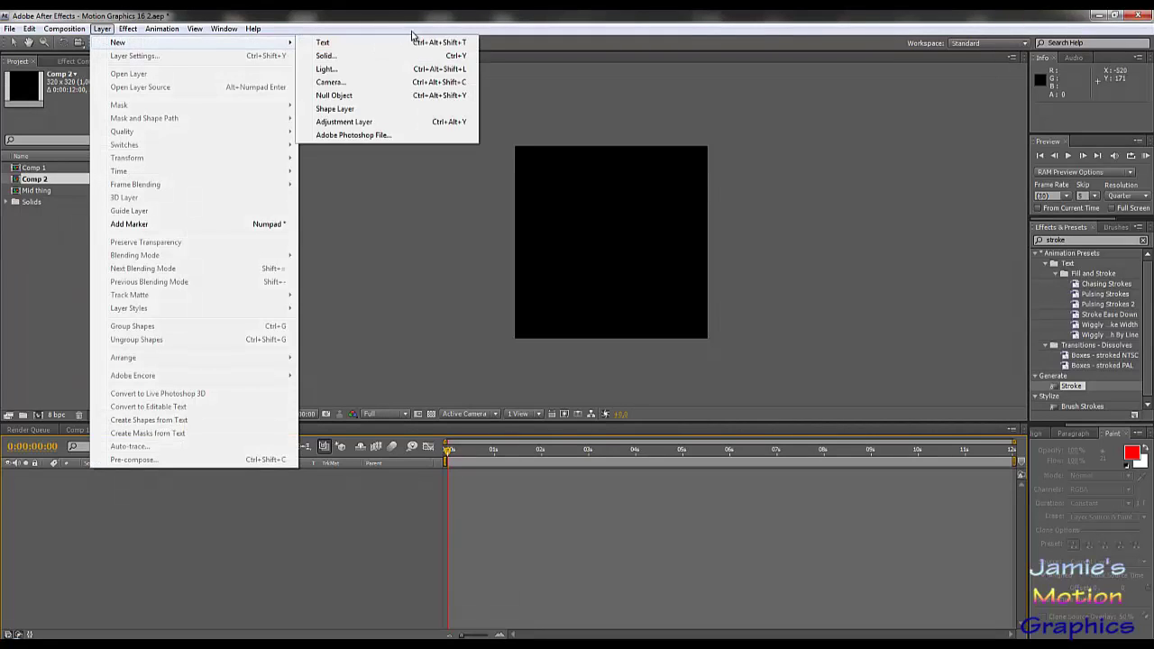
click(357, 60)
click(1021, 501)
drag(370, 439, 376, 319)
click(550, 375)
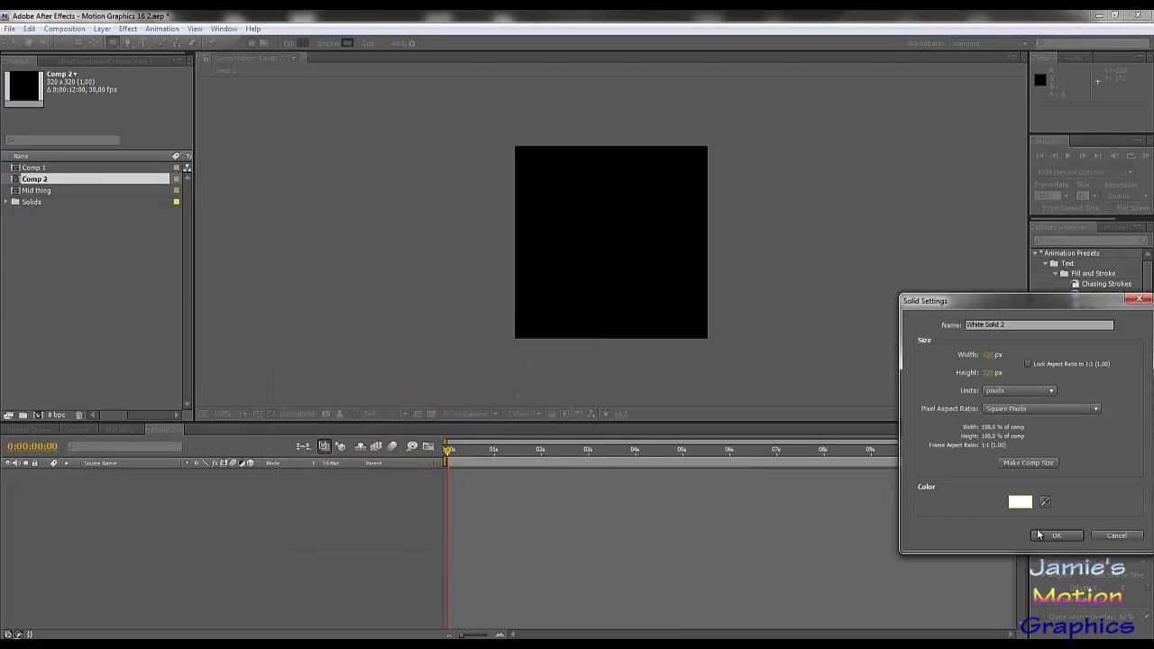
click(1038, 535)
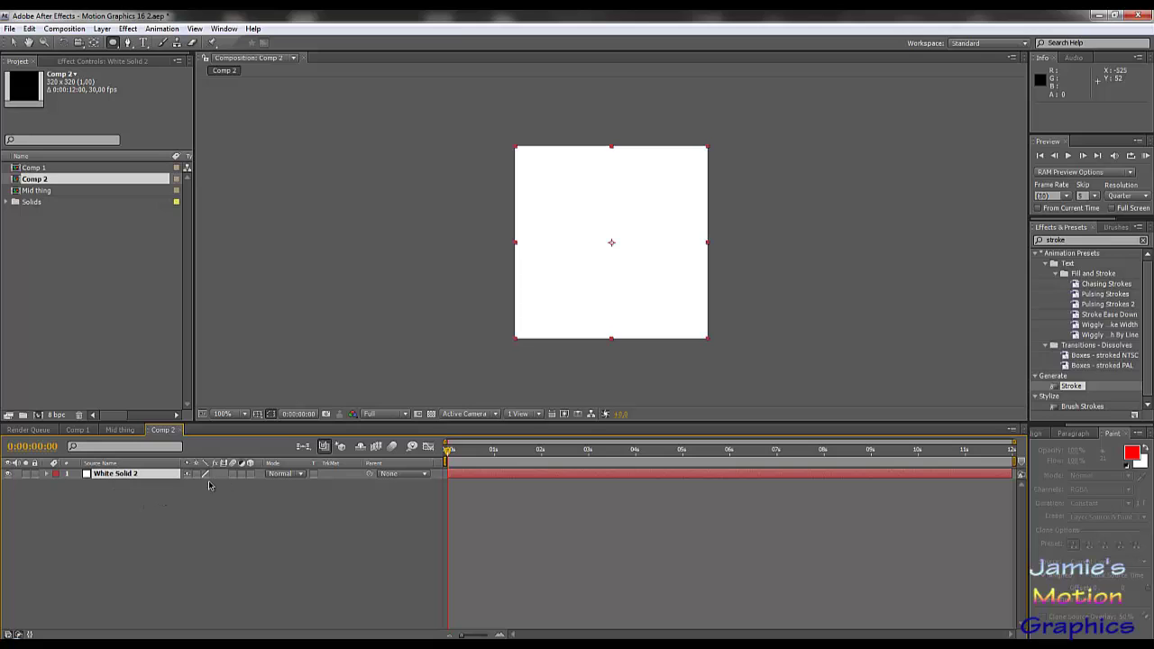
Duplicate the white solid and make the upper copy a new black (#000000) solid.
key(ctrl+d)
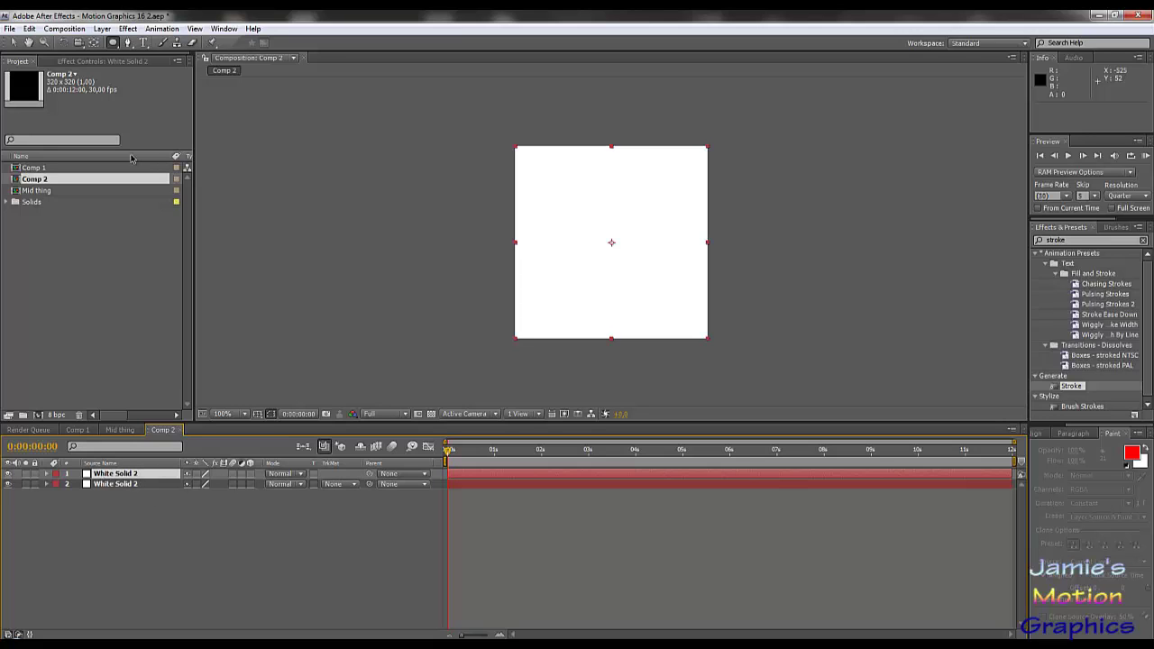
click(102, 28)
click(117, 60)
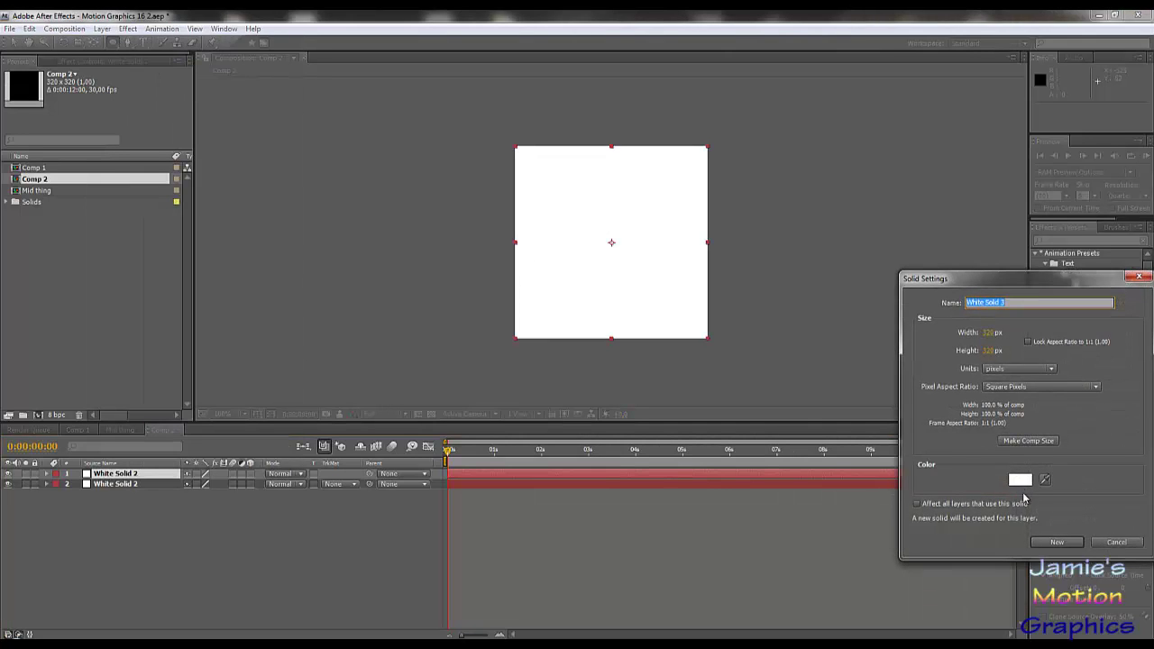
click(1020, 480)
drag(374, 481, 288, 525)
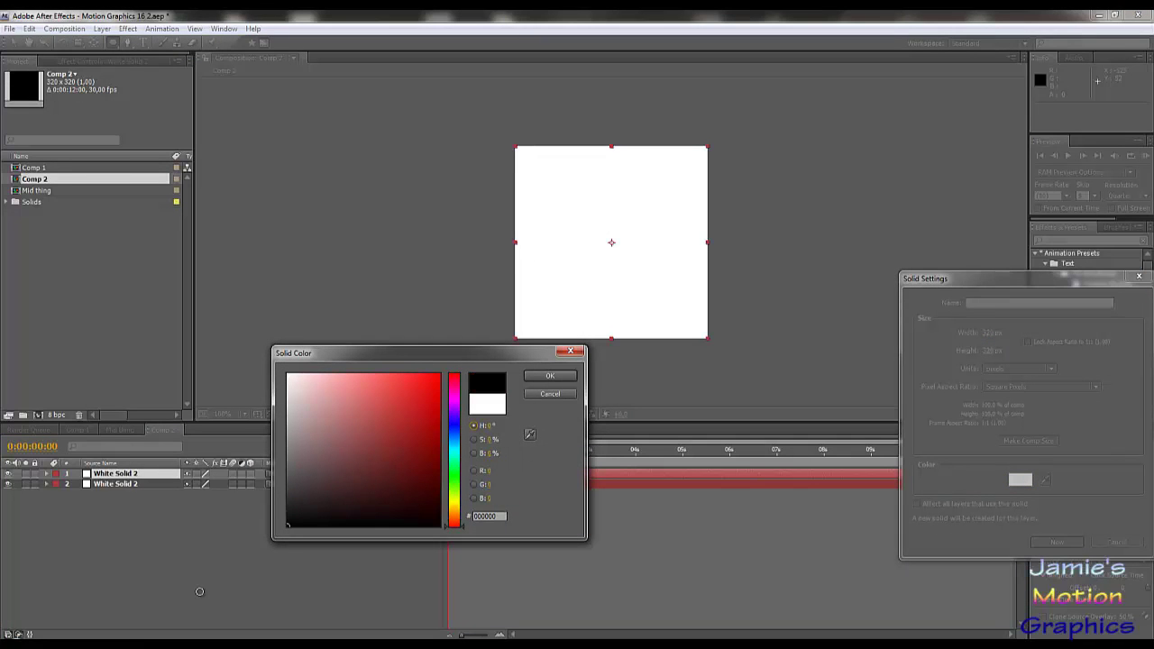
click(550, 375)
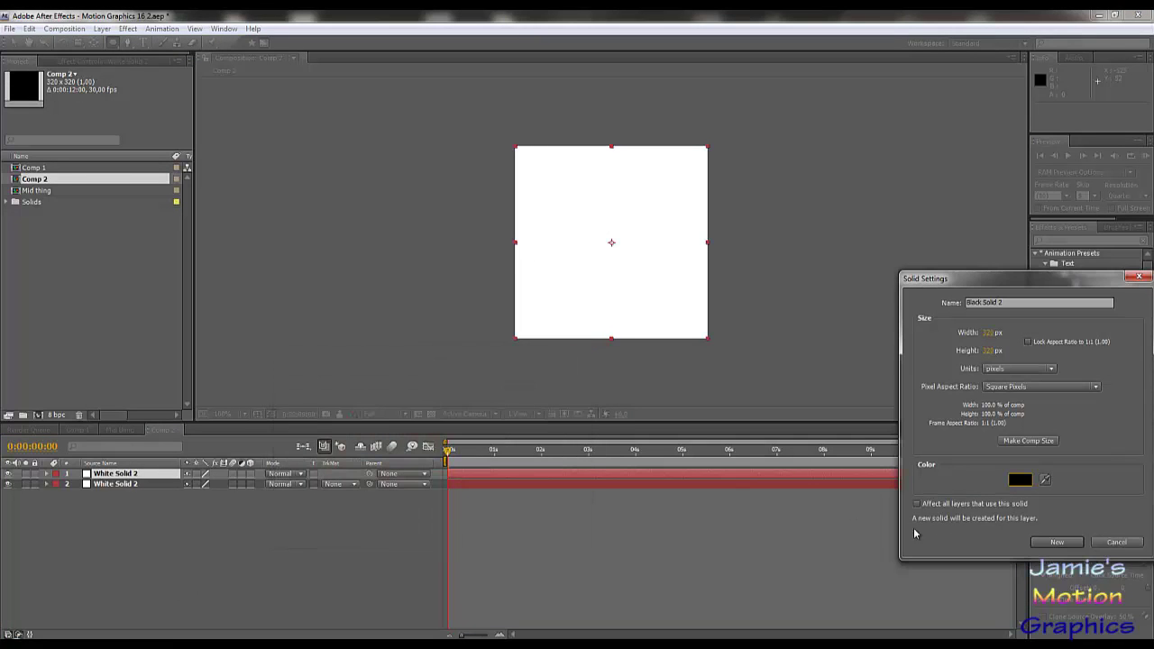
click(1057, 540)
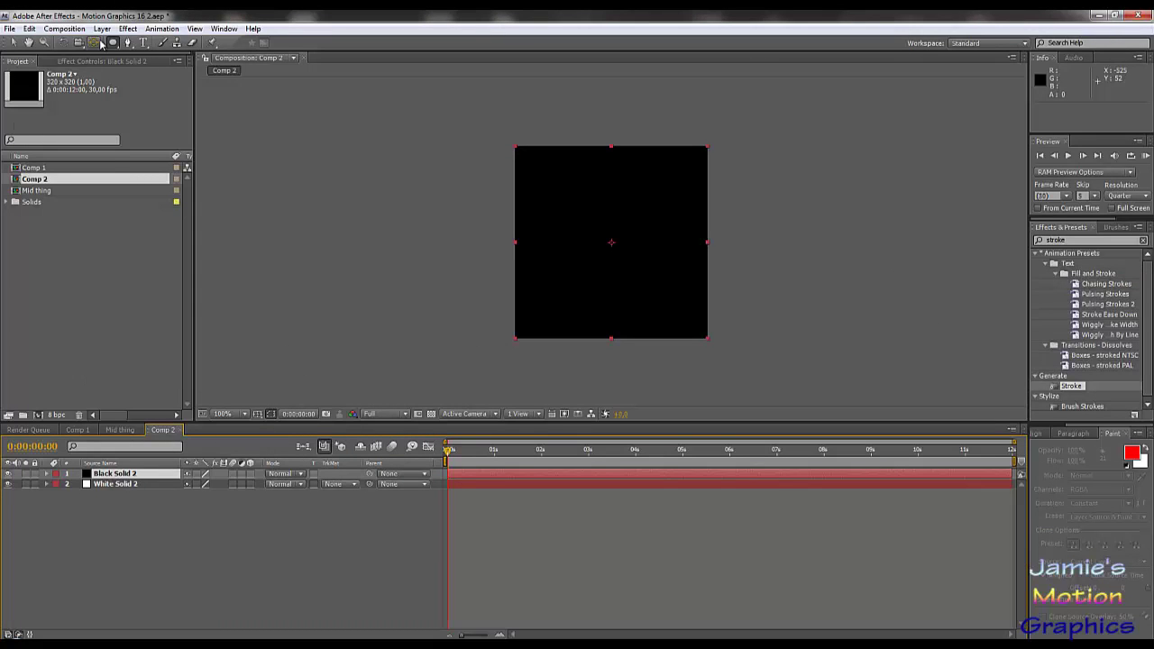
Add a rectangular mask covering the whole black solid and show the mask's properties.
drag(113, 42, 180, 43)
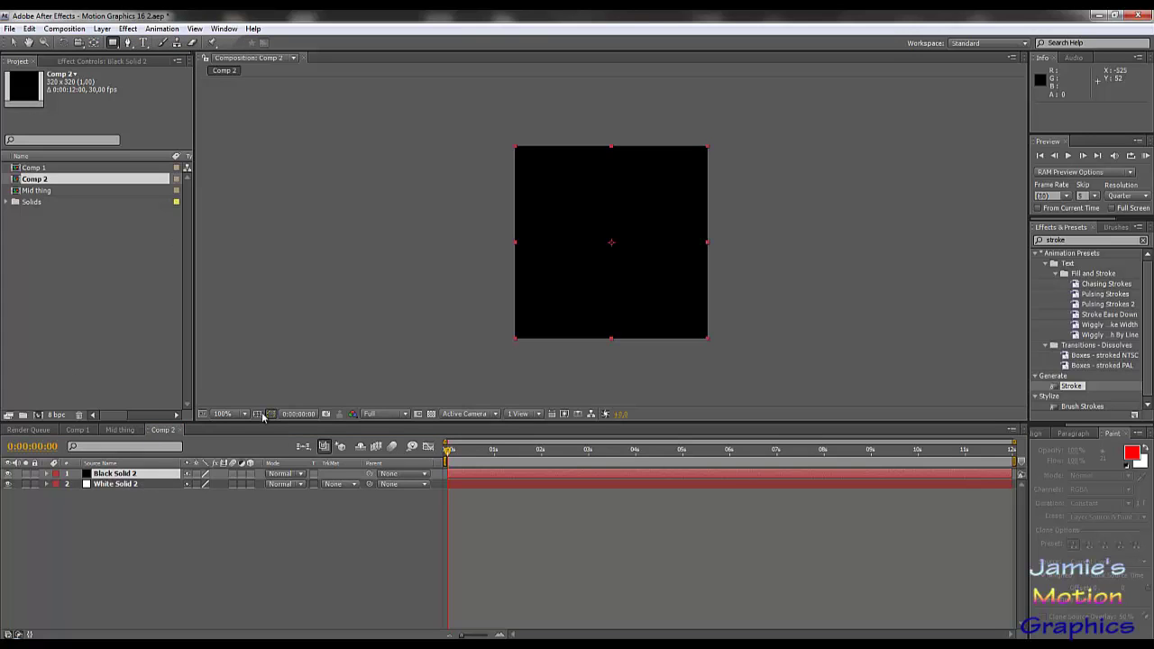
double_click(113, 43)
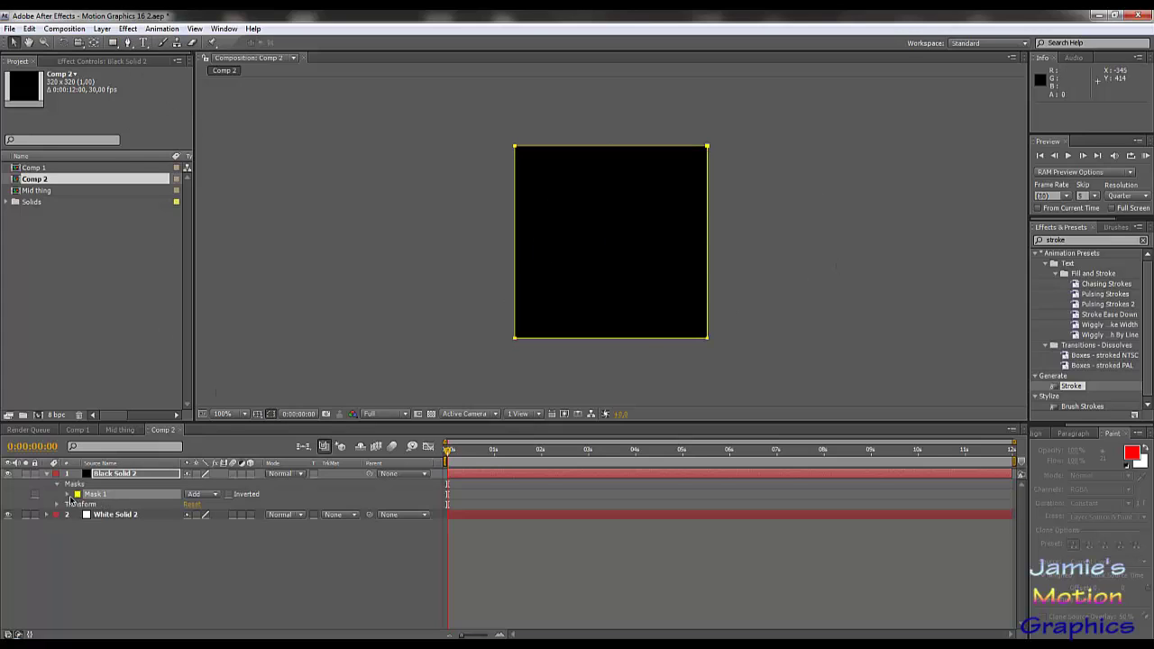
click(67, 495)
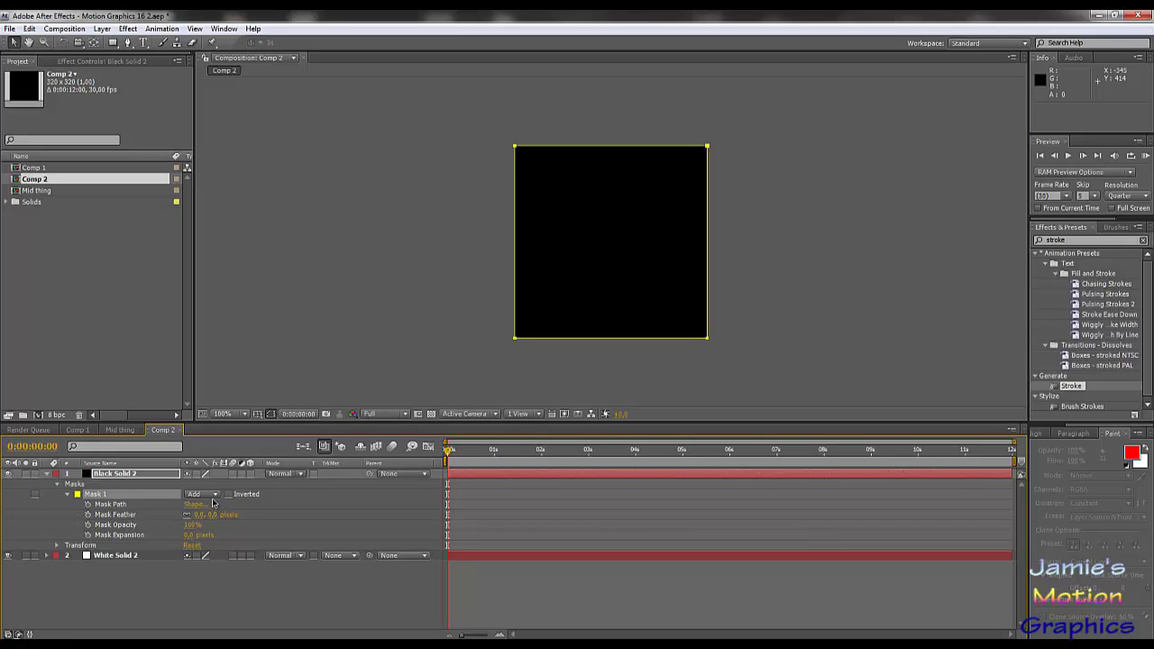
click(116, 496)
key(ctrl+d)
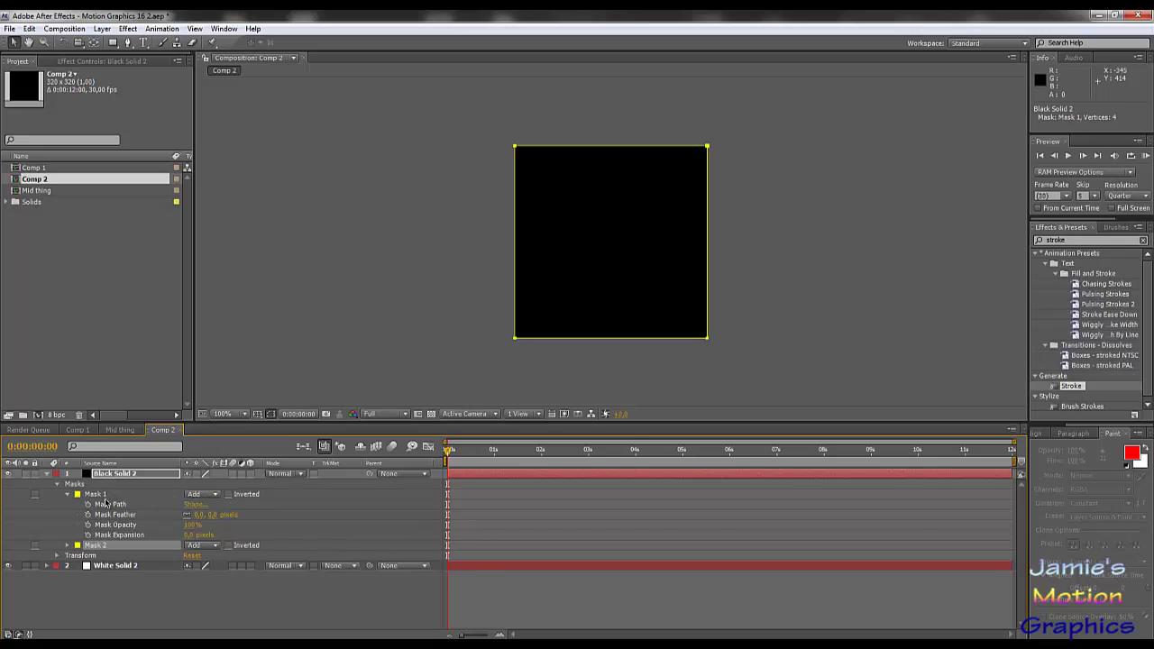
key(ctrl+z)
Set the mode of Mask 1 on the black solid to Subtract.
click(206, 494)
click(205, 494)
click(206, 494)
click(211, 507)
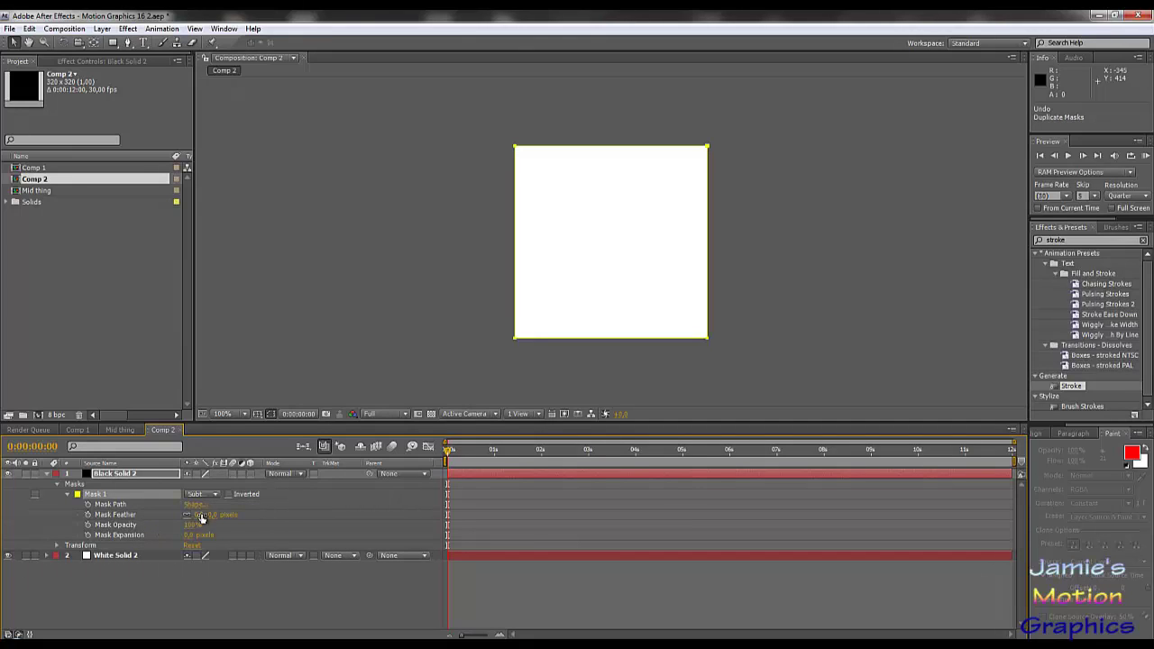
Set the black solid's Mask 1 expansion to -12 pixels and its feather to 60 pixels.
drag(188, 534, 183, 534)
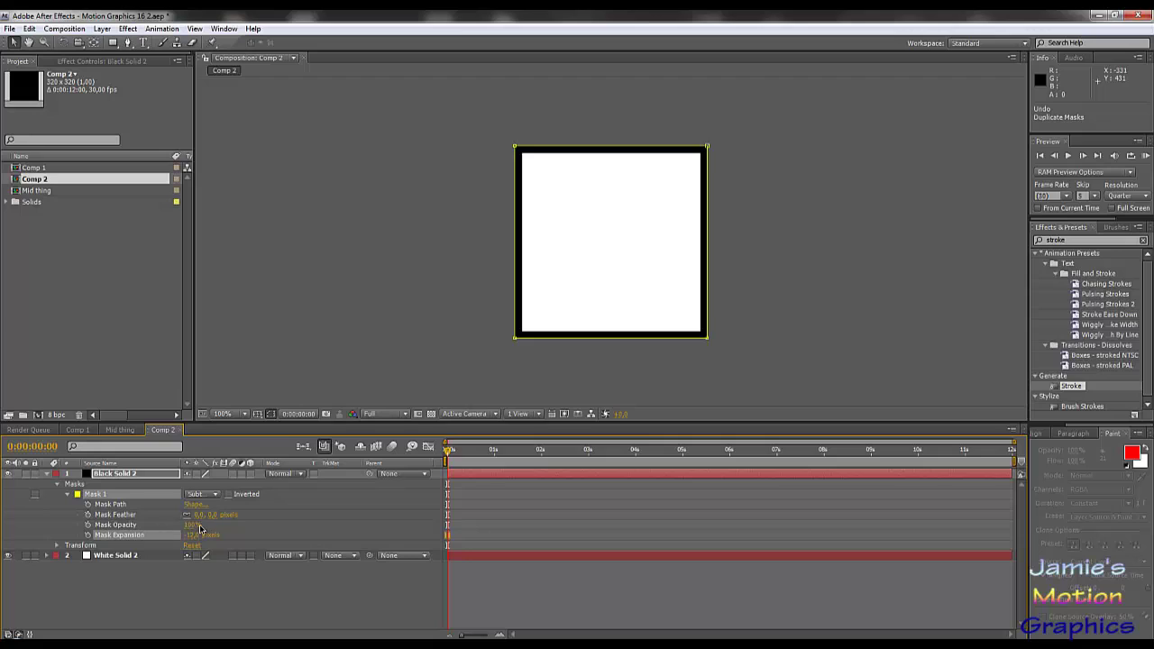
drag(215, 518, 258, 525)
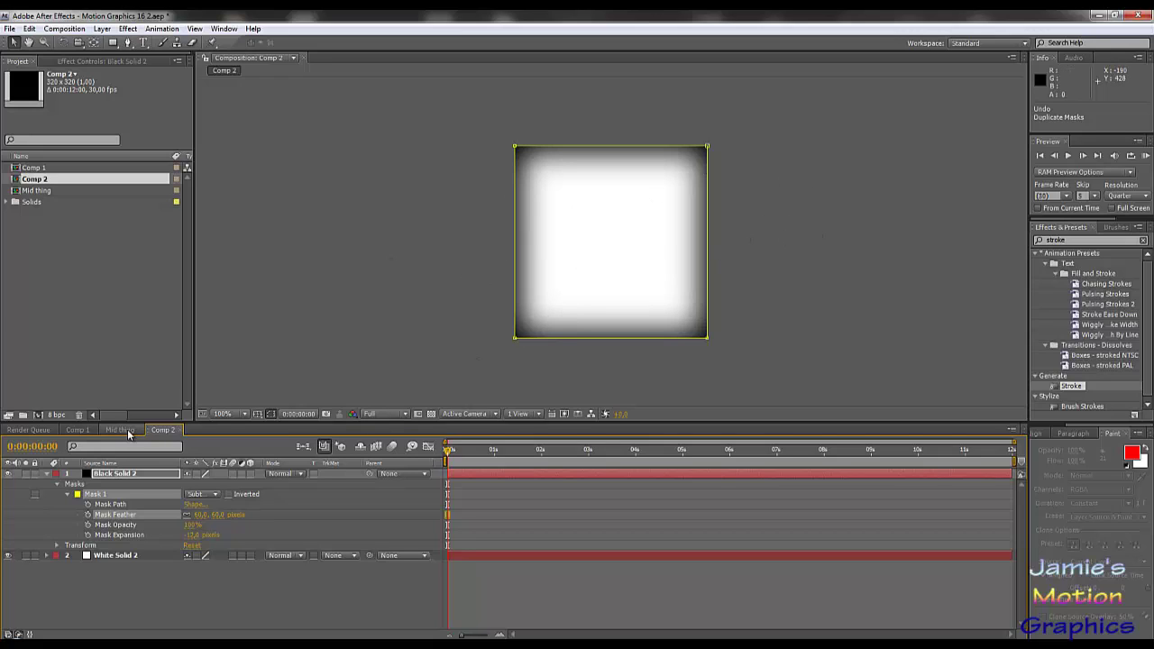
Create a new 320 x 320 px composition, Comp 3, and add Comp 2 to it as a layer.
click(72, 28)
click(88, 44)
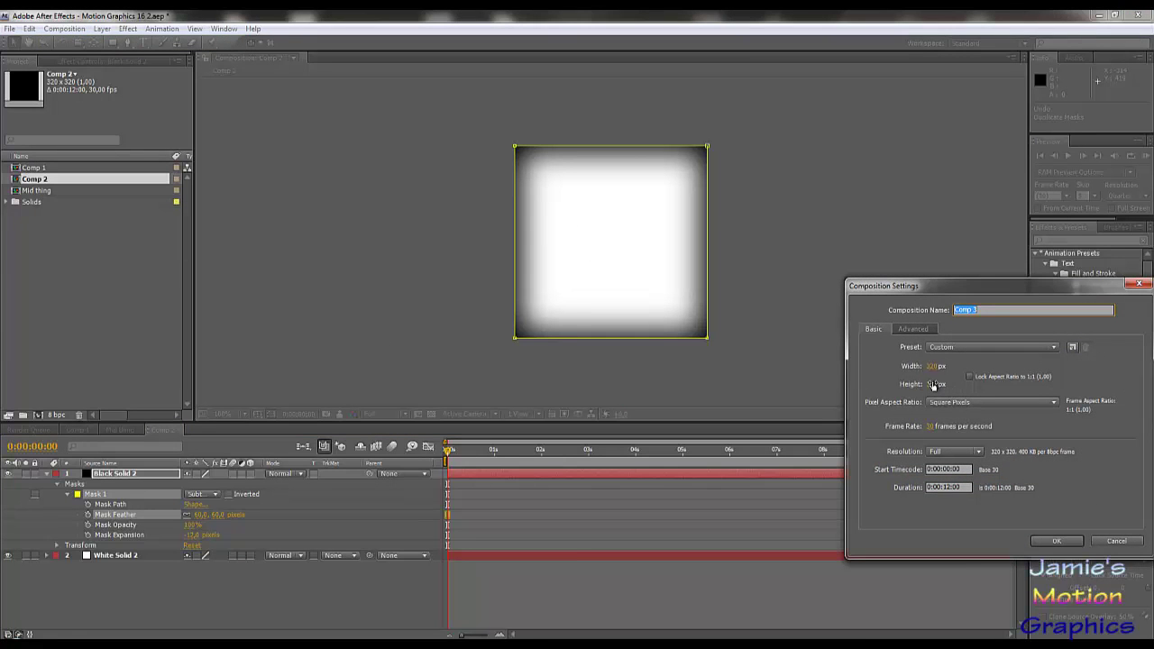
click(1056, 540)
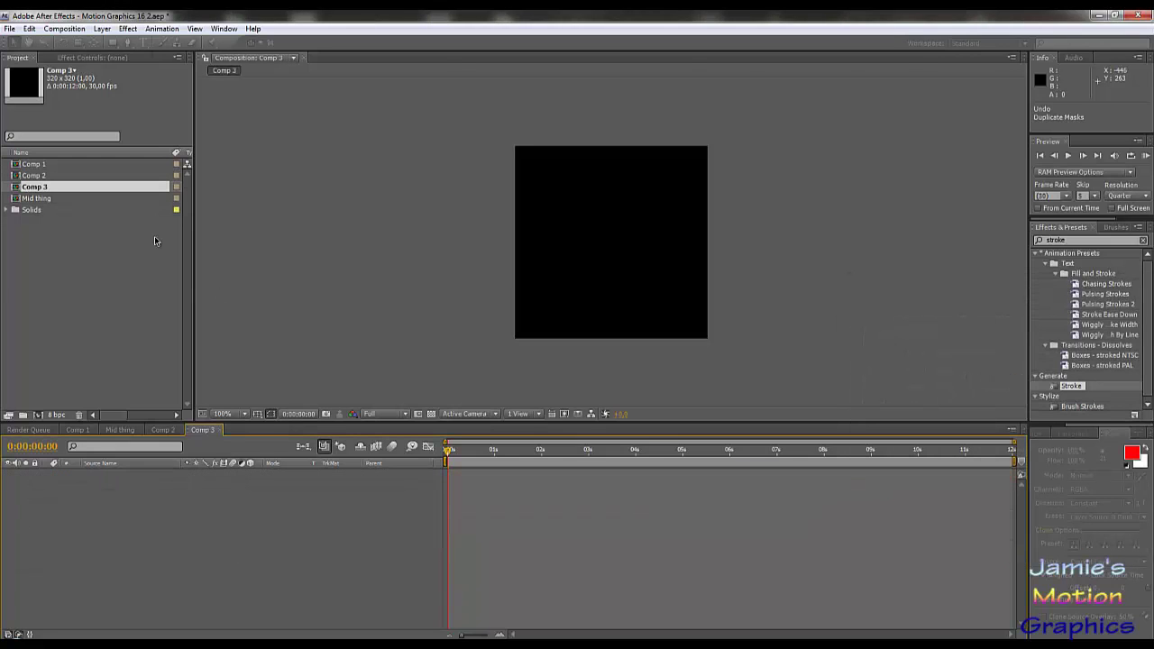
drag(36, 176, 207, 502)
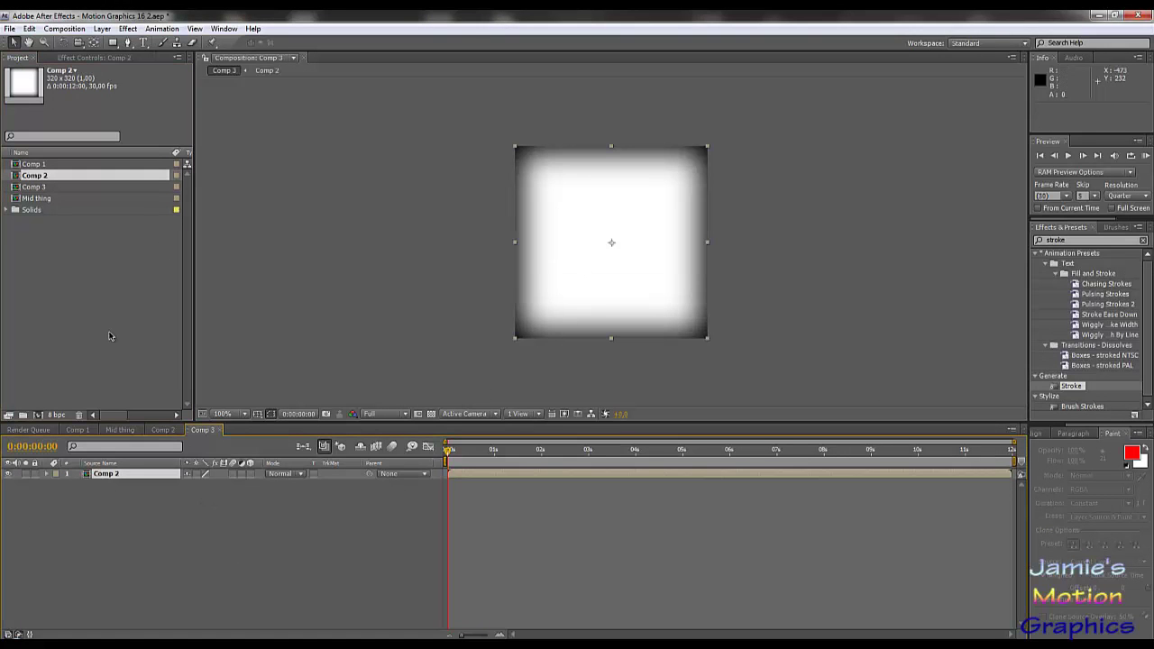
Scale the Comp 2 layer in Comp 3 to 90%.
key(s)
drag(206, 488, 195, 484)
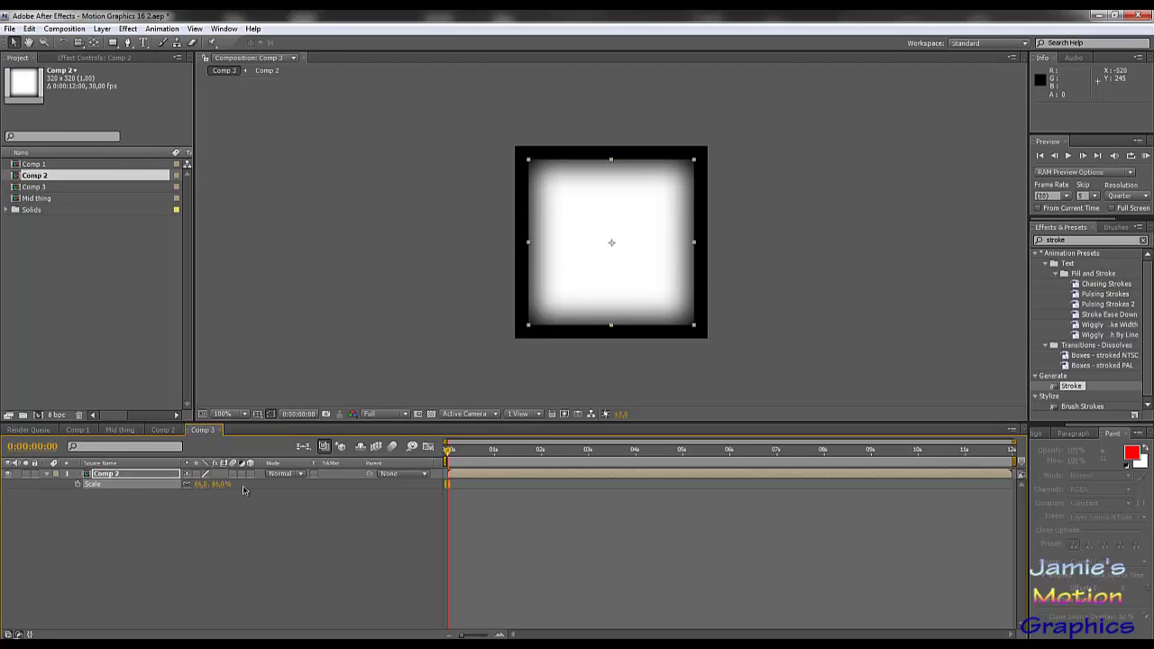
click(221, 484)
text(90)
key(Return)
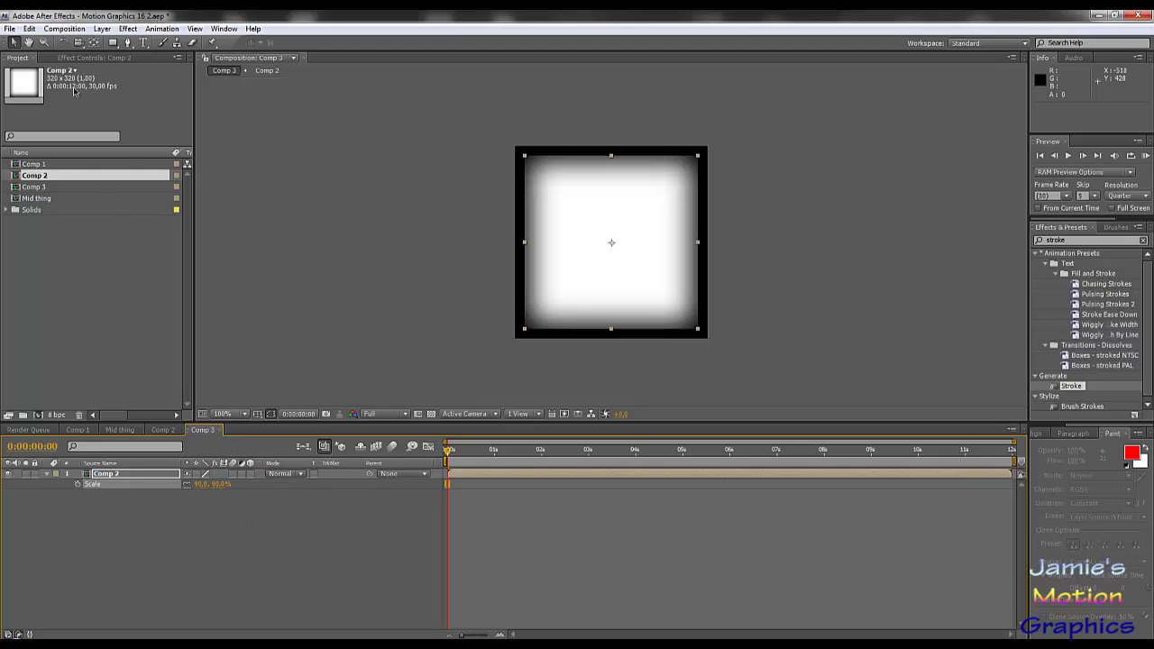
Create a new 1280 x 720 px composition, Comp 4.
click(65, 28)
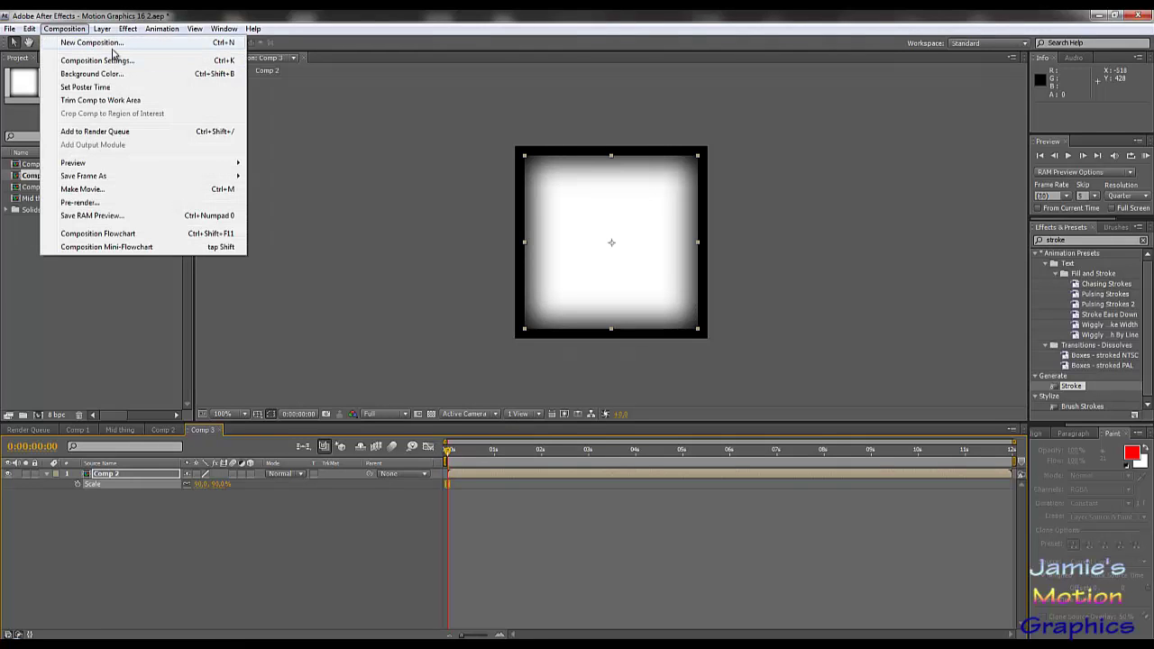
click(112, 45)
key(Tab)
text(1280)
key(Tab)
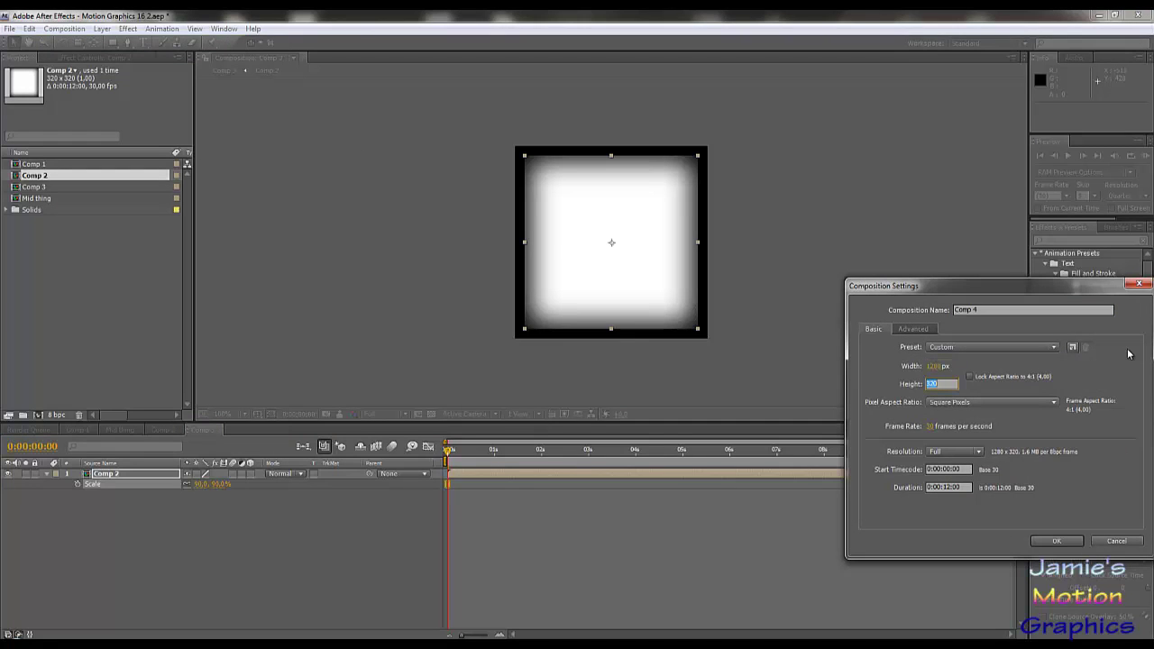
text(720)
click(997, 543)
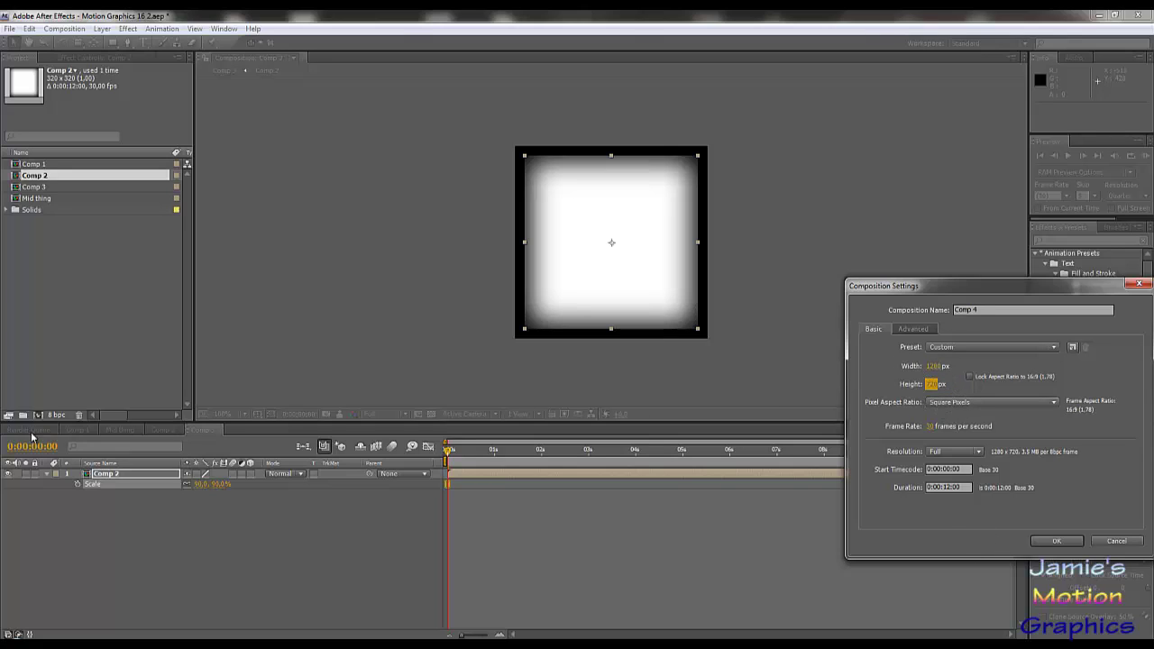
click(1052, 542)
Add Comp 3 to Comp 4 as a layer and duplicate it three times.
key(comma)
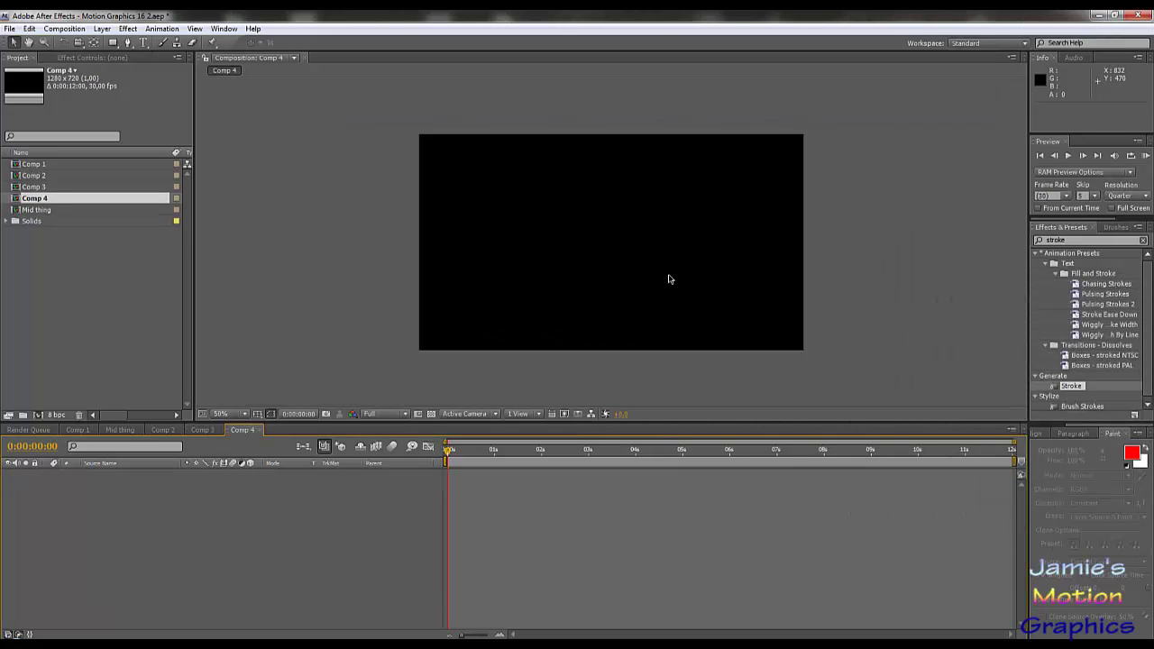
key(period)
key(comma)
drag(34, 187, 127, 482)
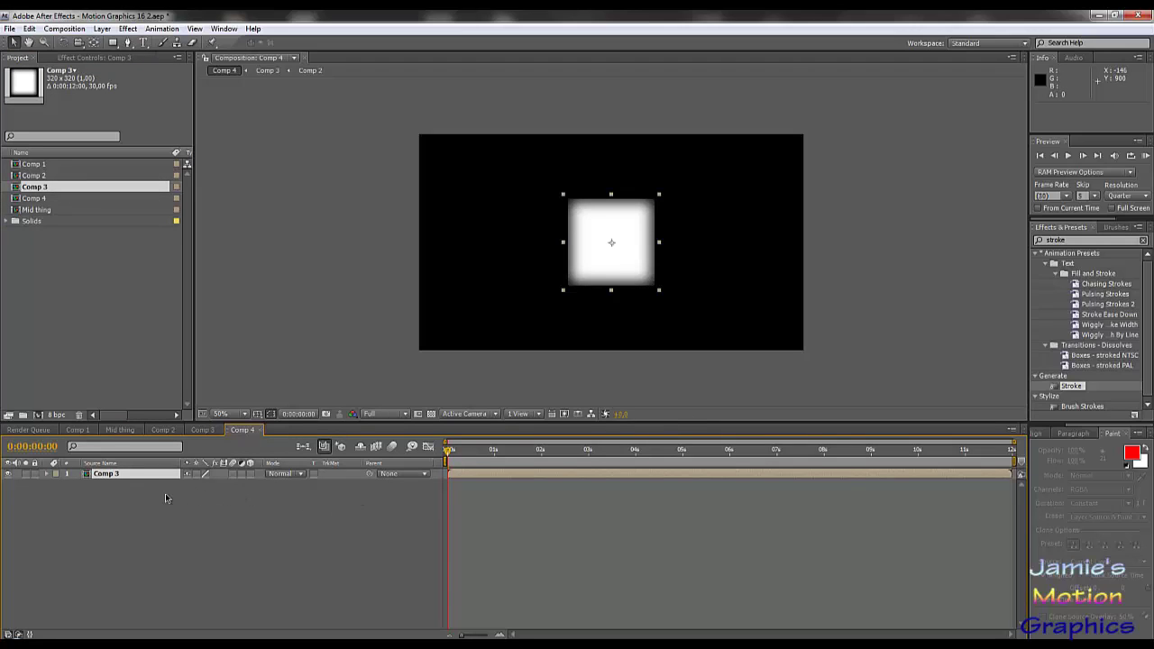
key(ctrl+d)
key(ctrl+d)
key(ctrl+d)
click(169, 525)
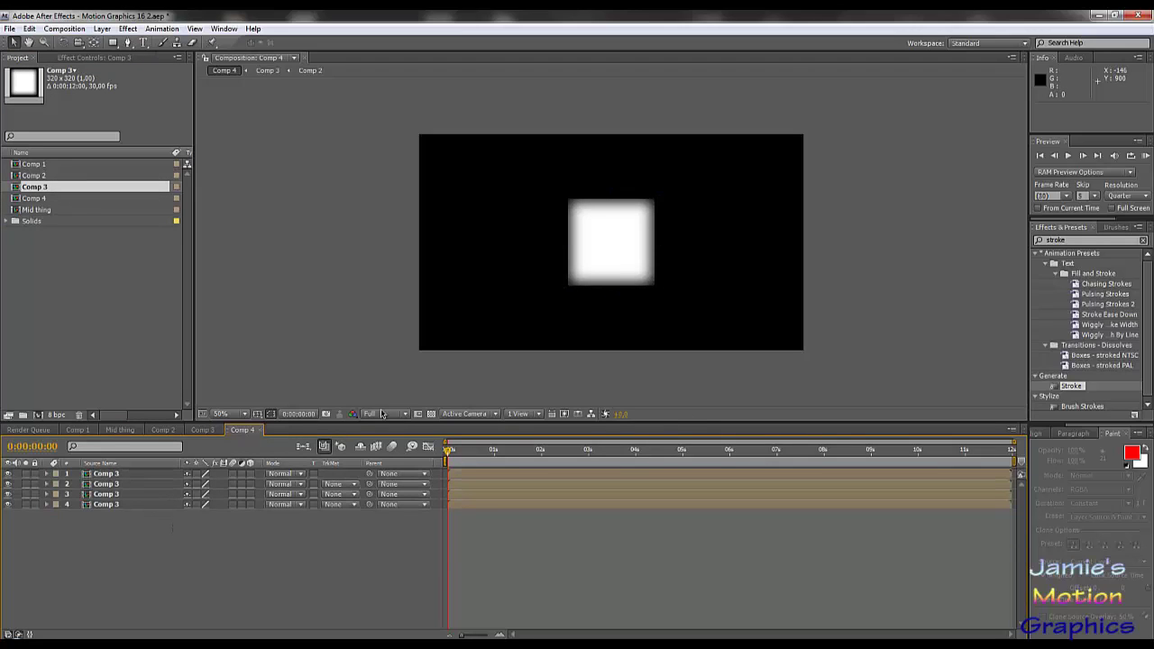
Display the Align controls for aligning and distributing layers.
click(188, 30)
mouse_move(224, 33)
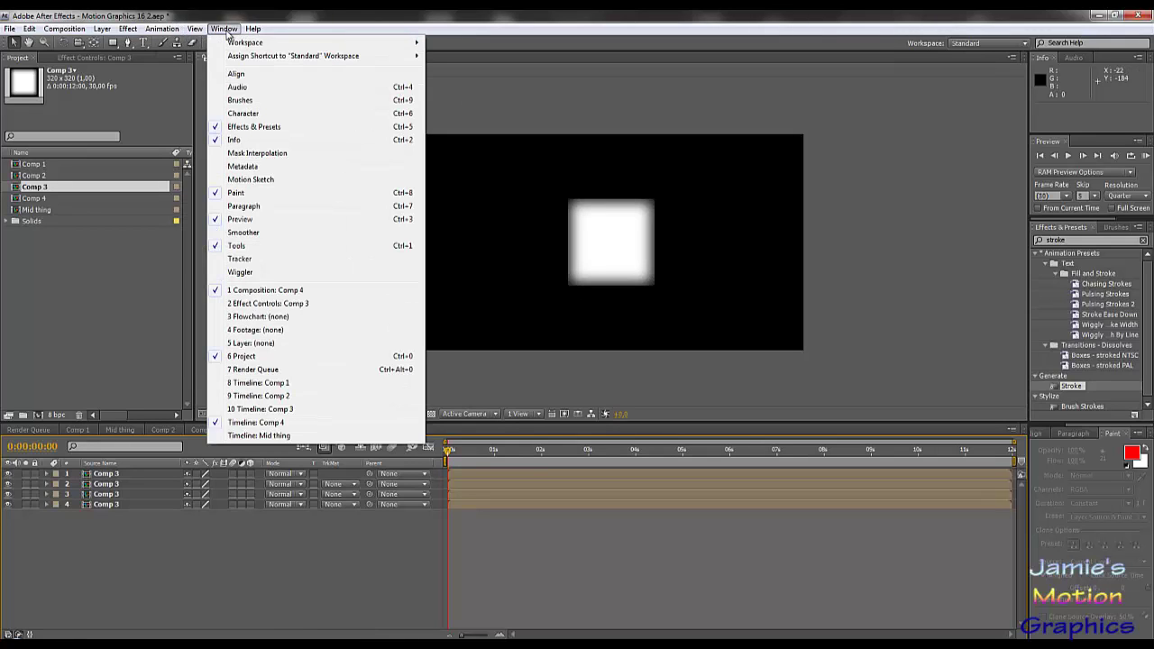
click(242, 74)
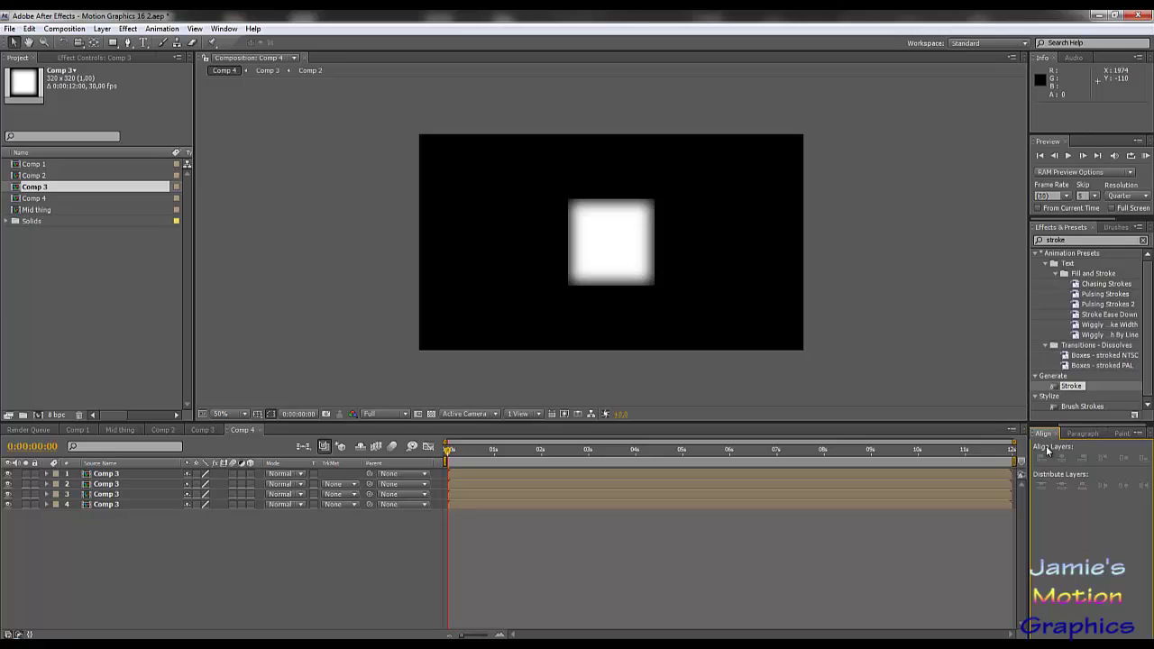
click(170, 573)
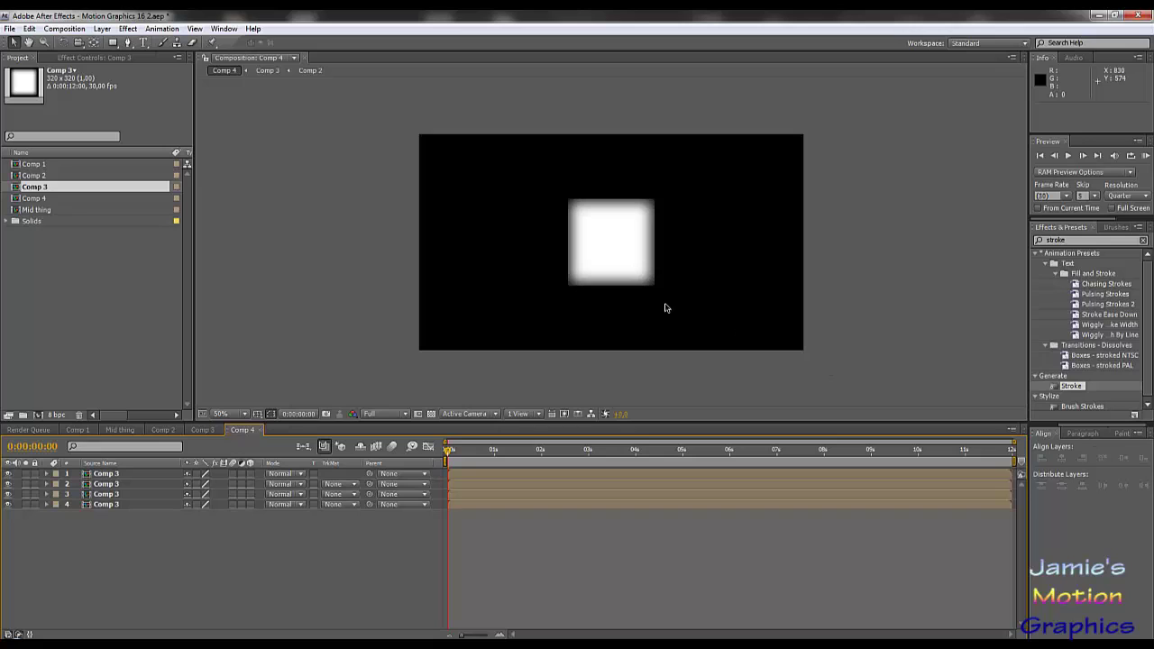
Add a black 1280 x 720 px solid to Comp 4 and place it beneath all the Comp 3 layers.
click(102, 28)
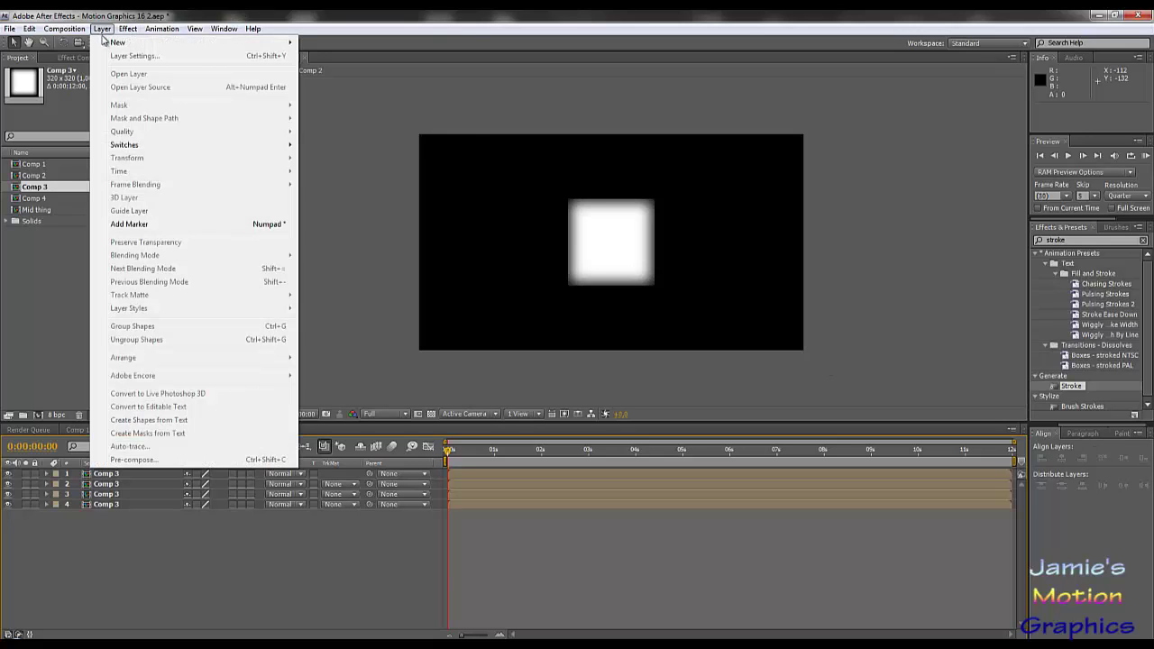
mouse_move(115, 45)
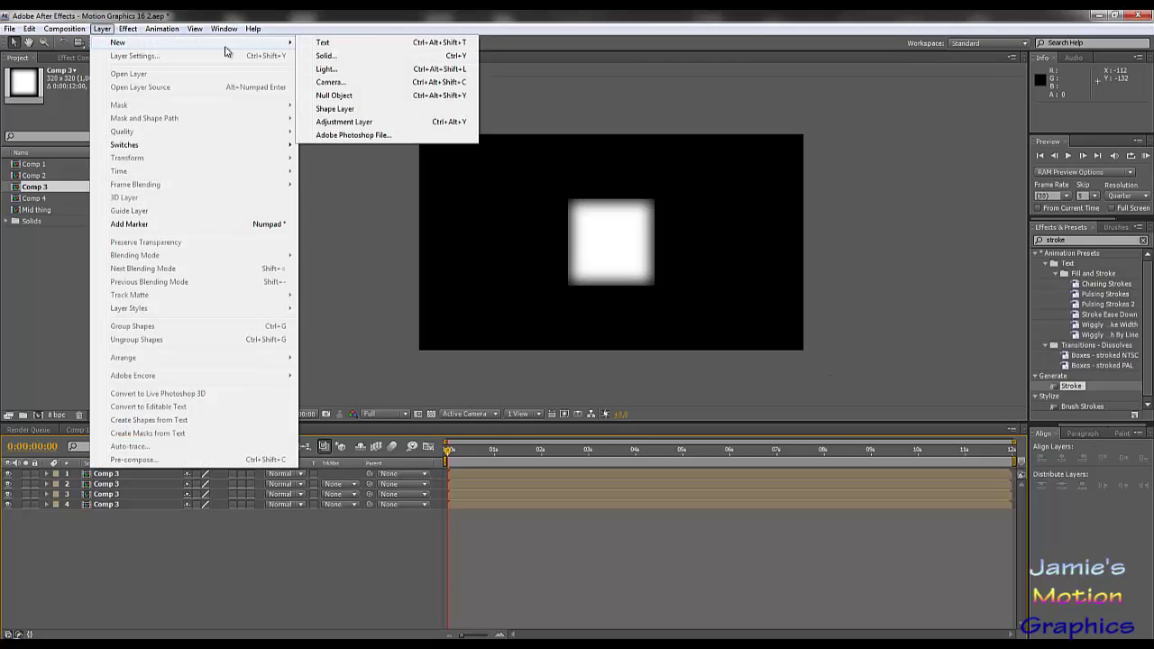
click(325, 56)
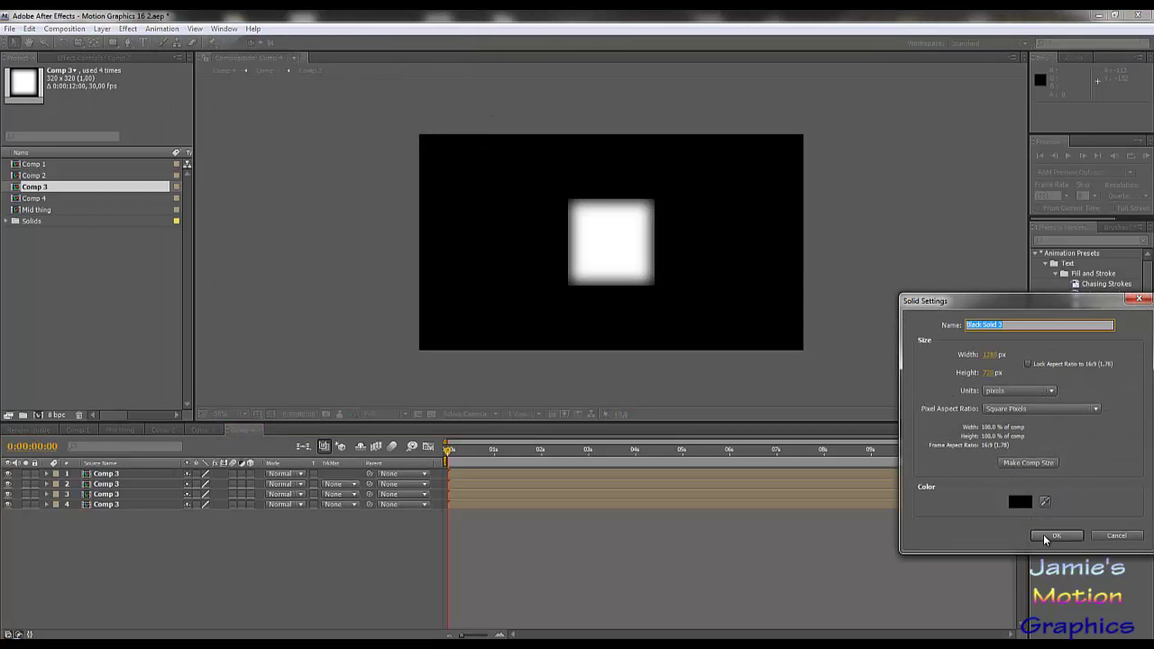
click(1048, 536)
drag(122, 481, 115, 519)
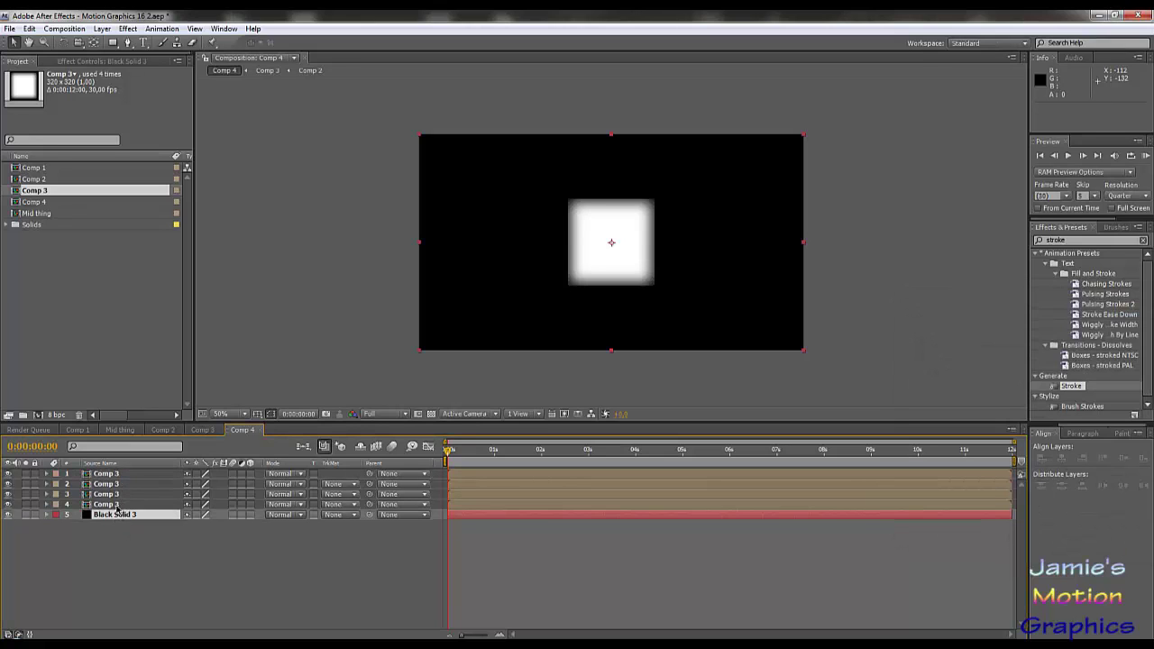
Select the lowest Comp 3 layer, directly above the black solid.
click(116, 505)
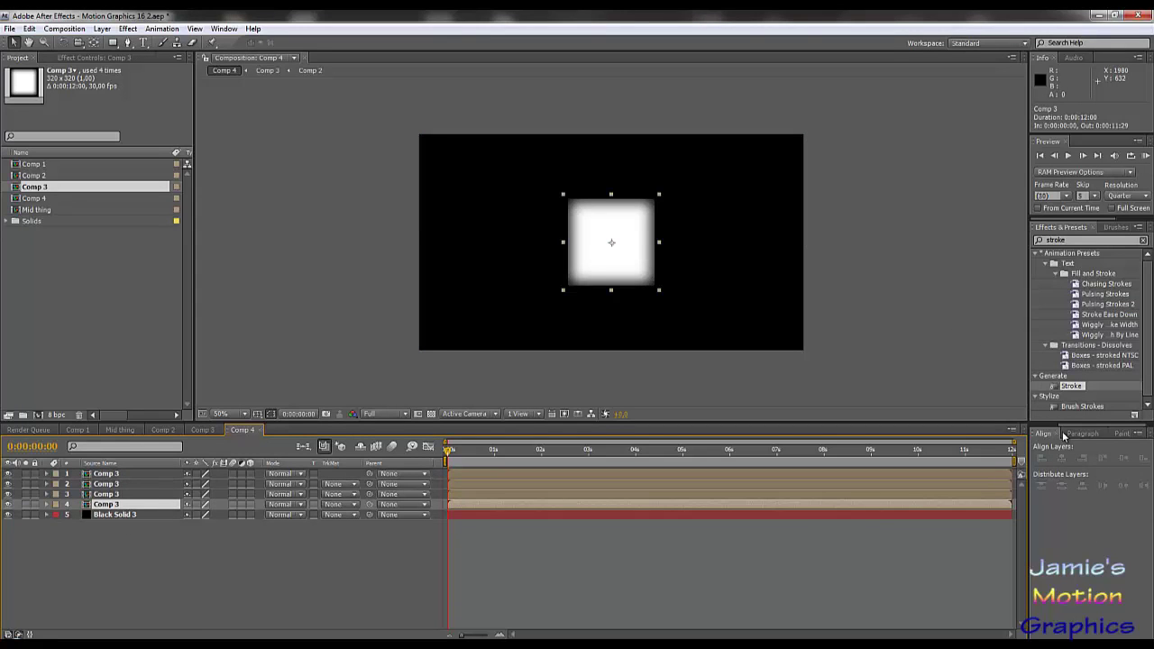
Align the fourth layer to the left edge of Black Solid 3 and the third layer to its right edge.
click(116, 516)
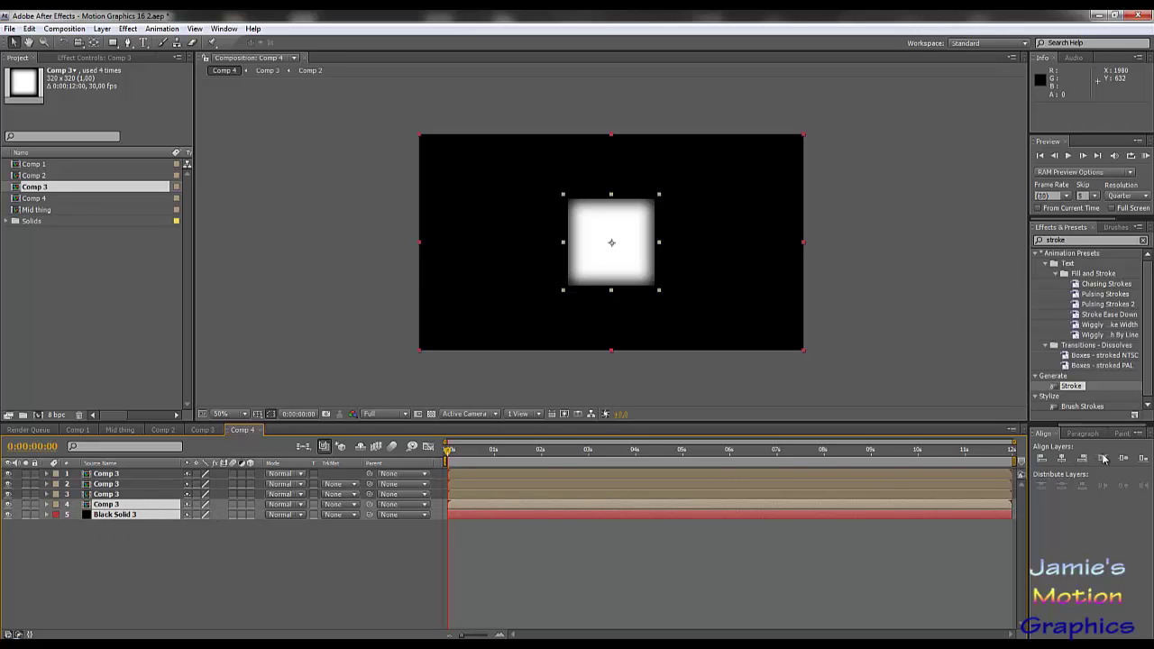
click(1042, 457)
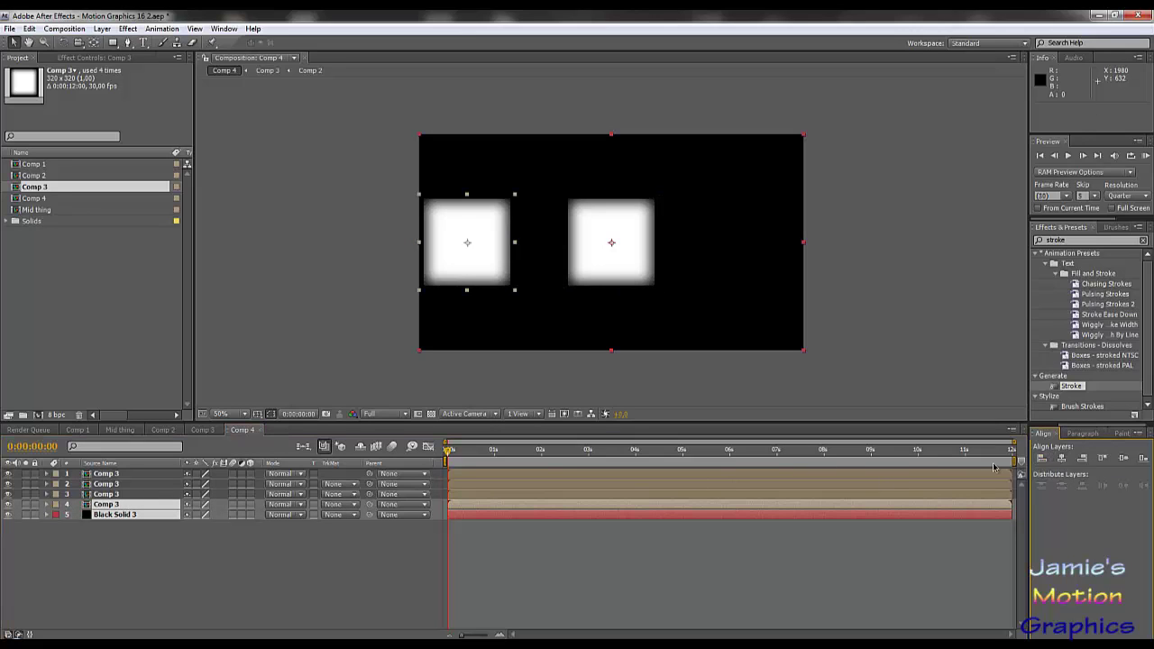
click(190, 553)
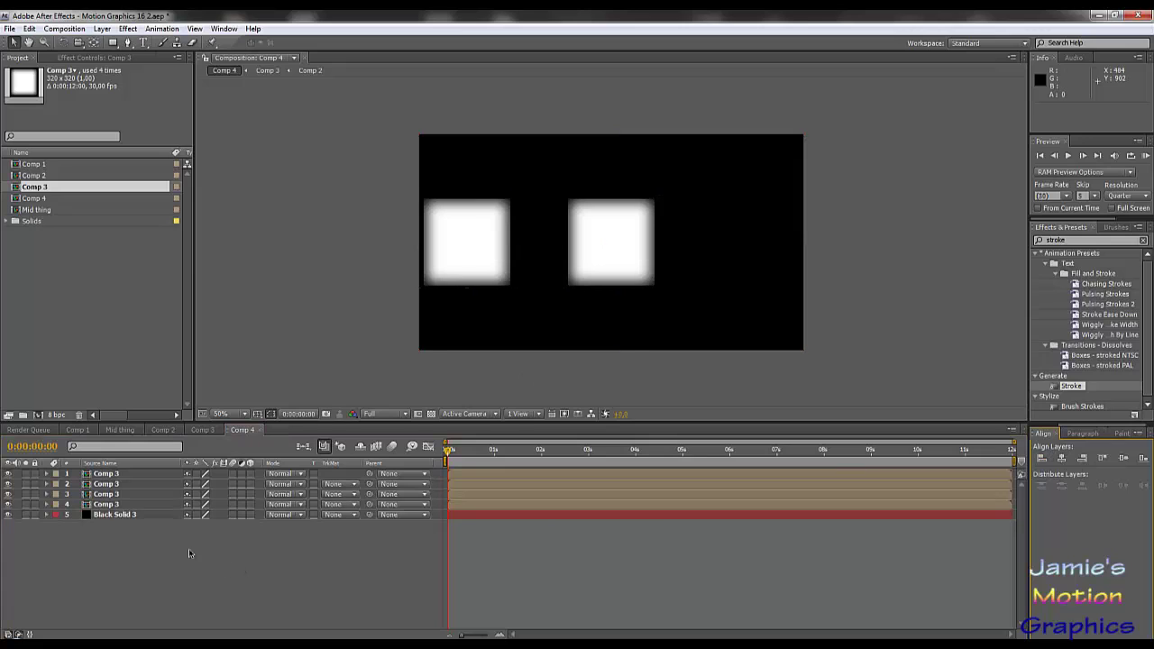
click(114, 514)
ctrl+click(113, 494)
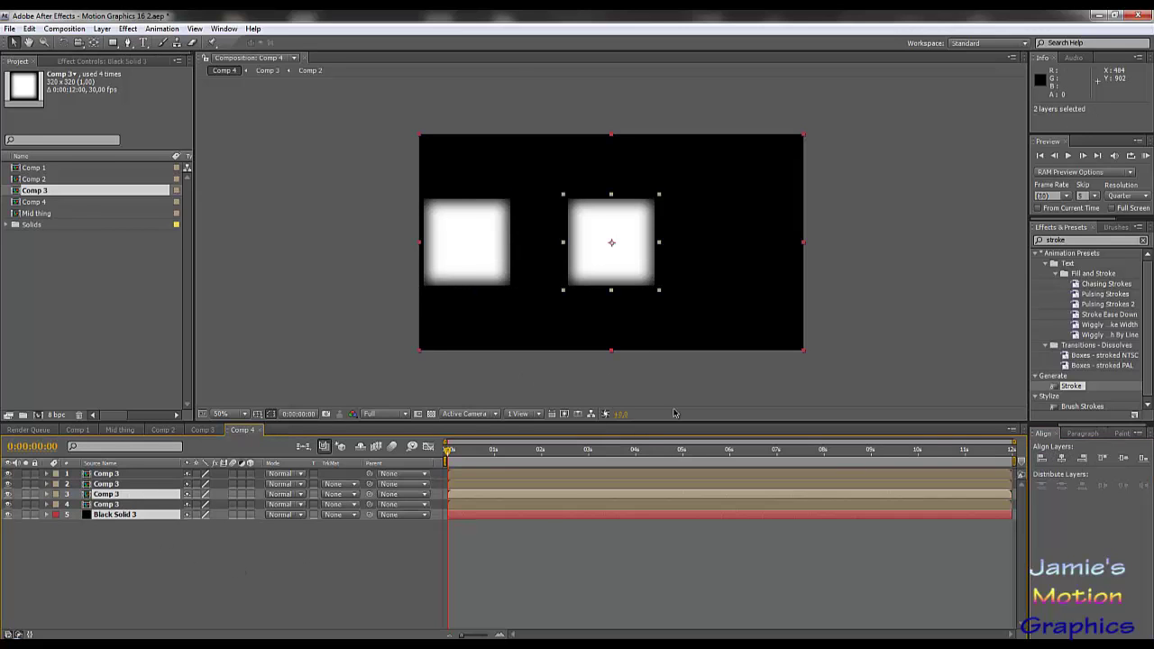
click(1082, 457)
click(237, 527)
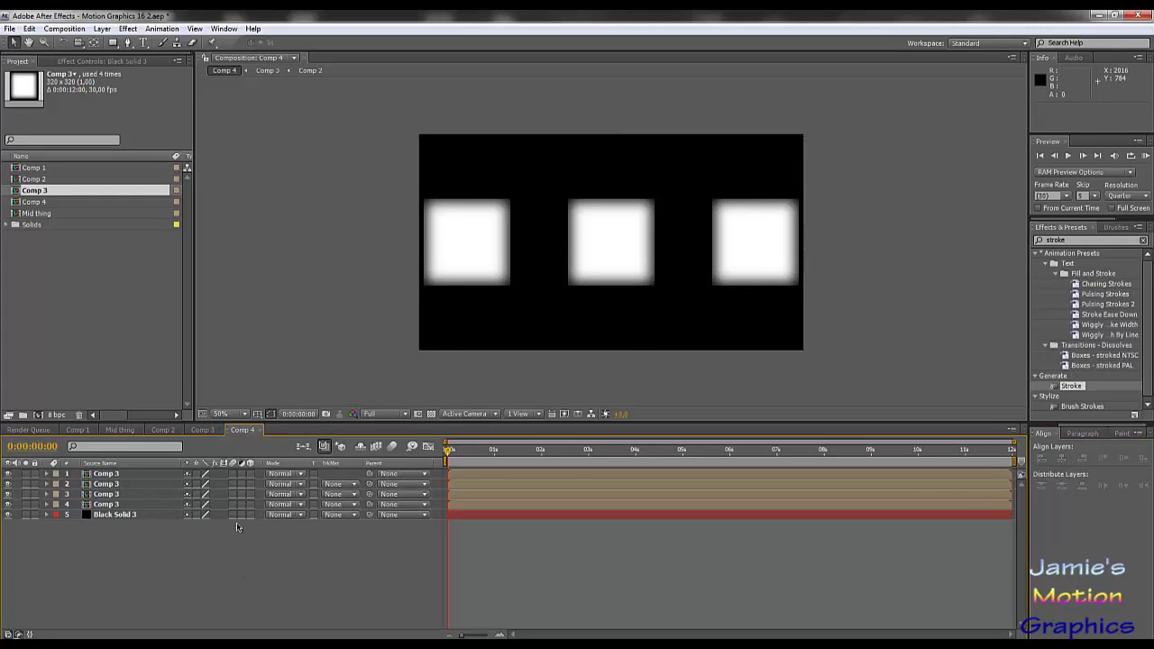
Distribute the four Comp 3 layers evenly across the composition's width.
click(99, 484)
shift+click(105, 503)
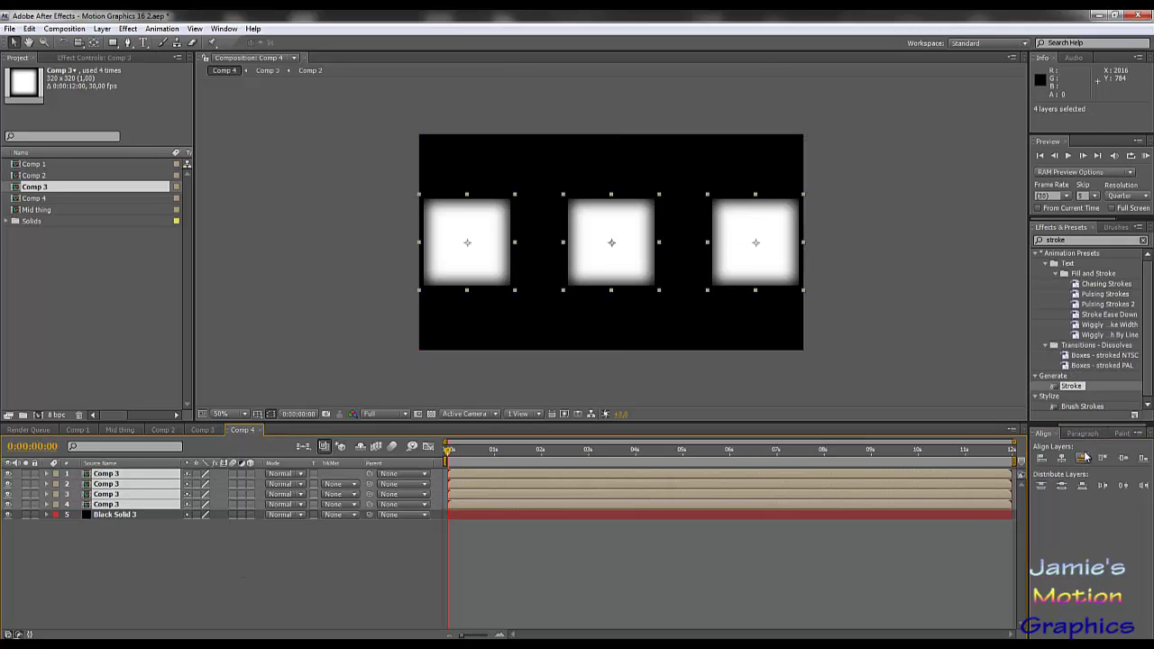
click(1122, 487)
click(334, 550)
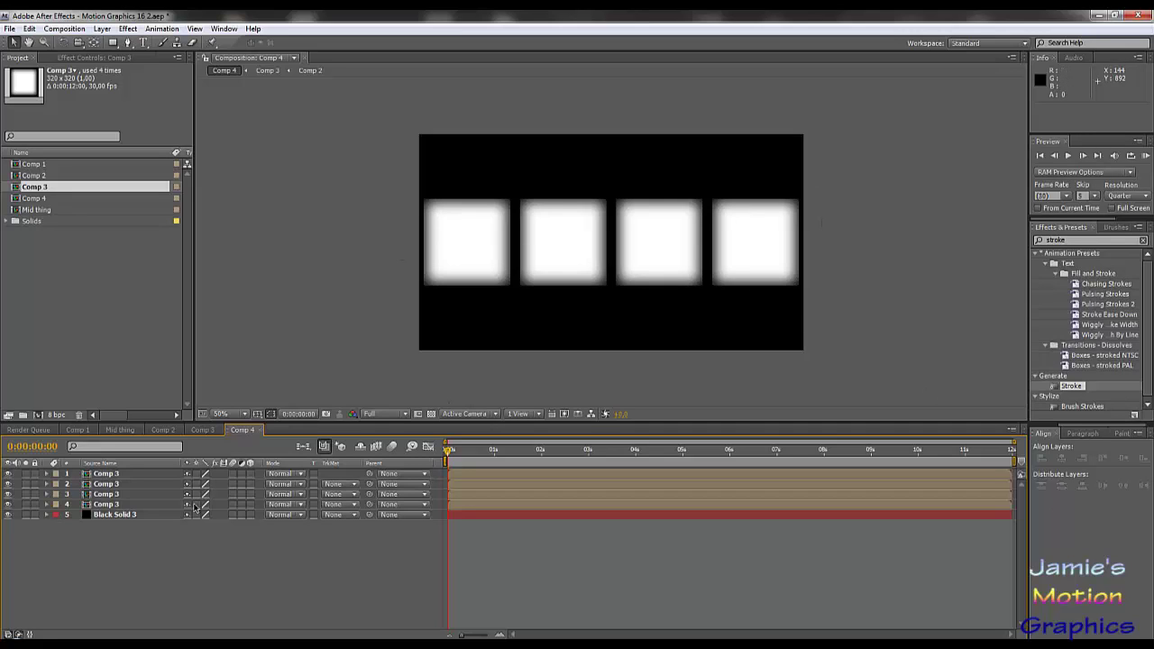
click(116, 515)
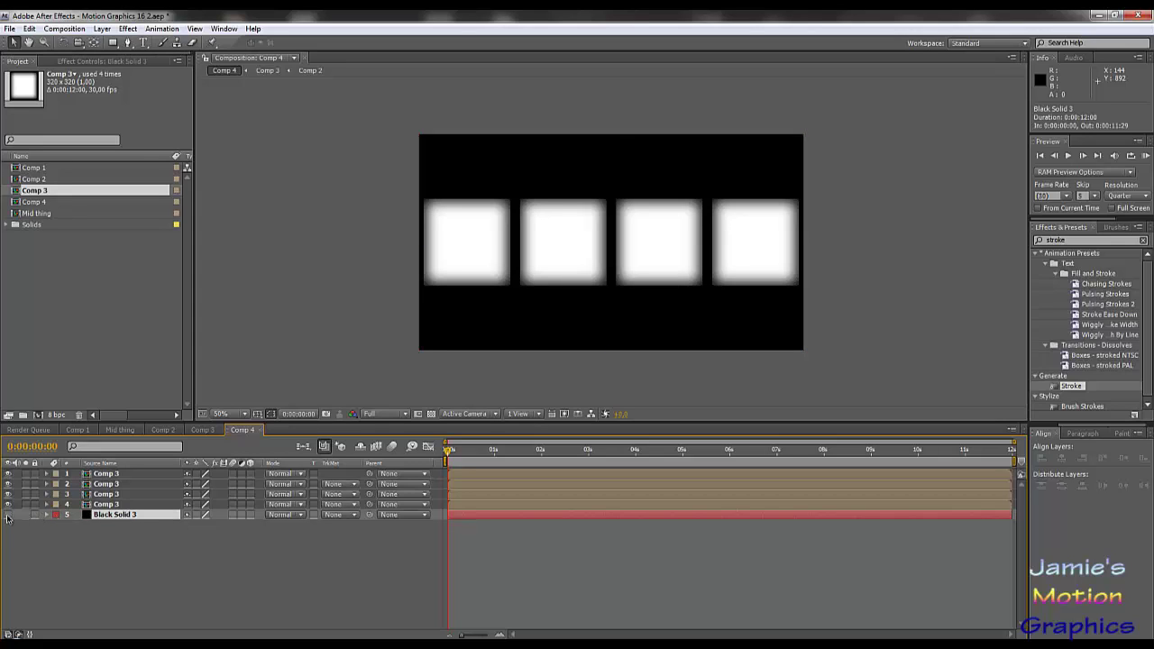
click(223, 562)
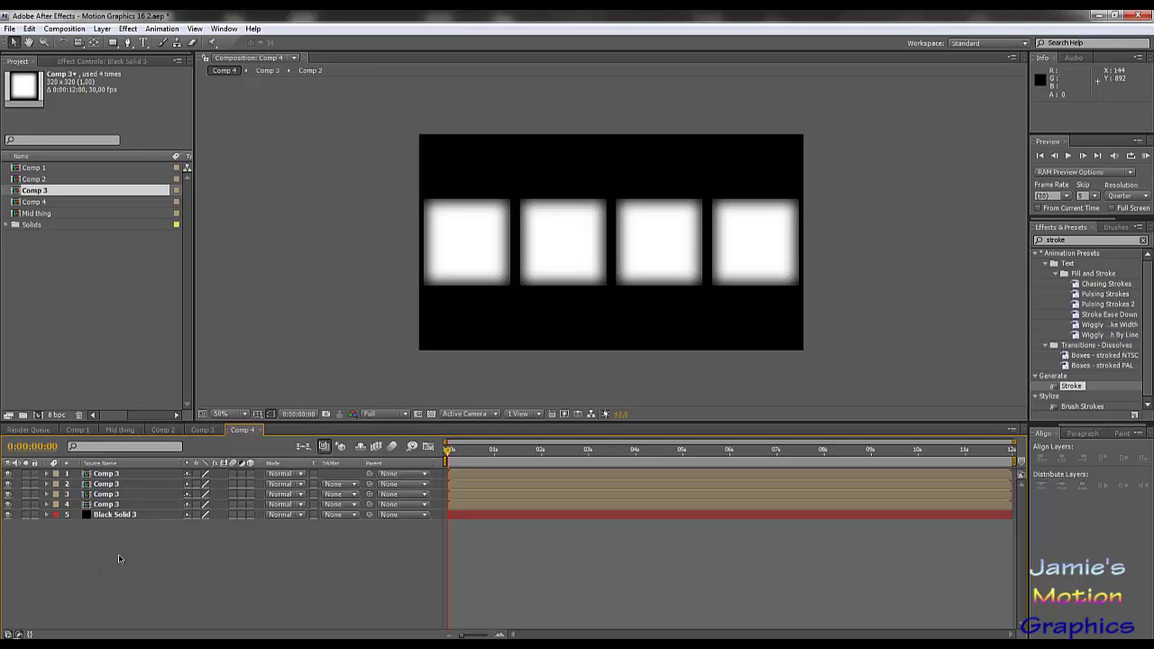
Create a new composition named "Light Panel Round" with a width of 720 px.
click(65, 29)
click(95, 57)
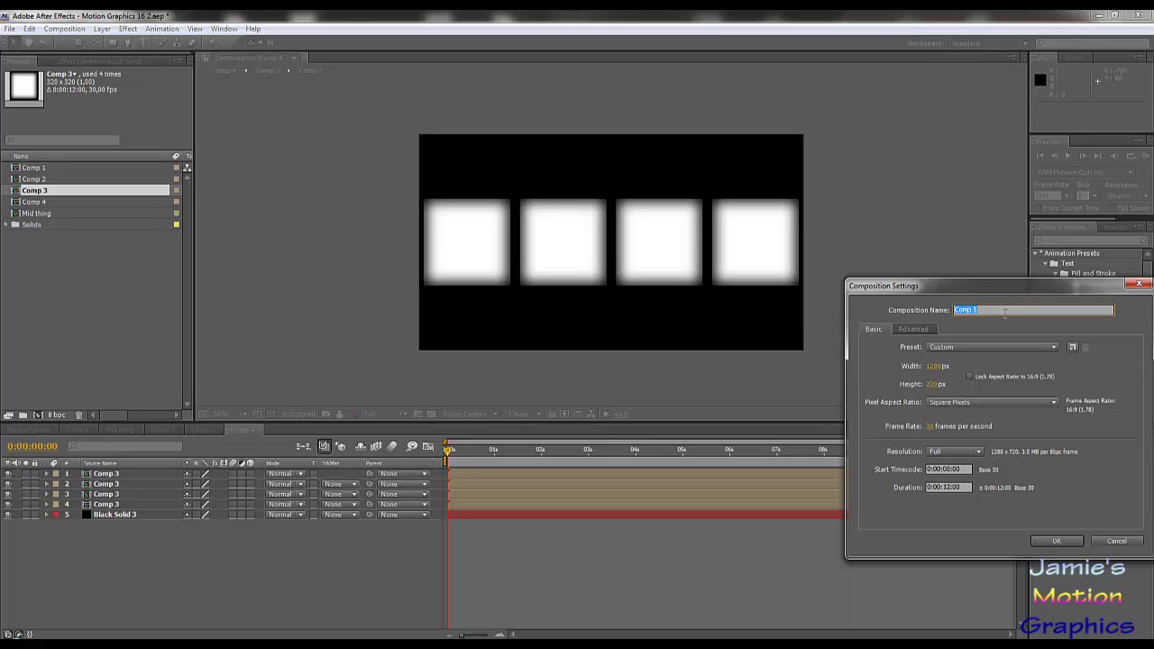
text(La)
click(936, 365)
text(720)
click(1032, 541)
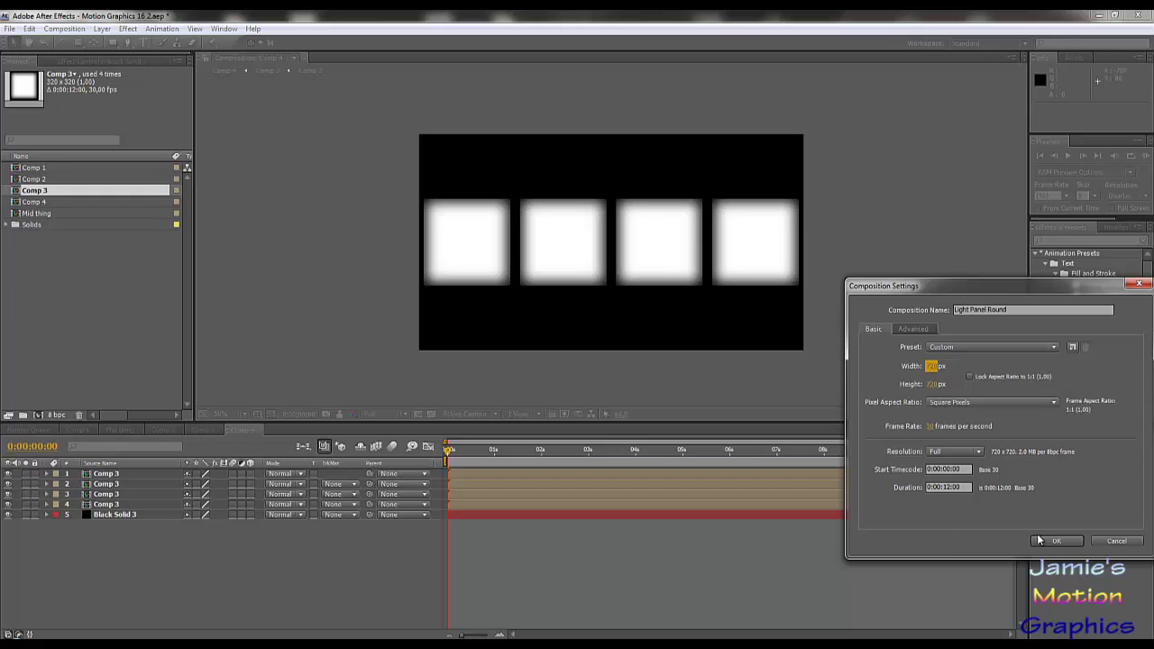
click(1053, 541)
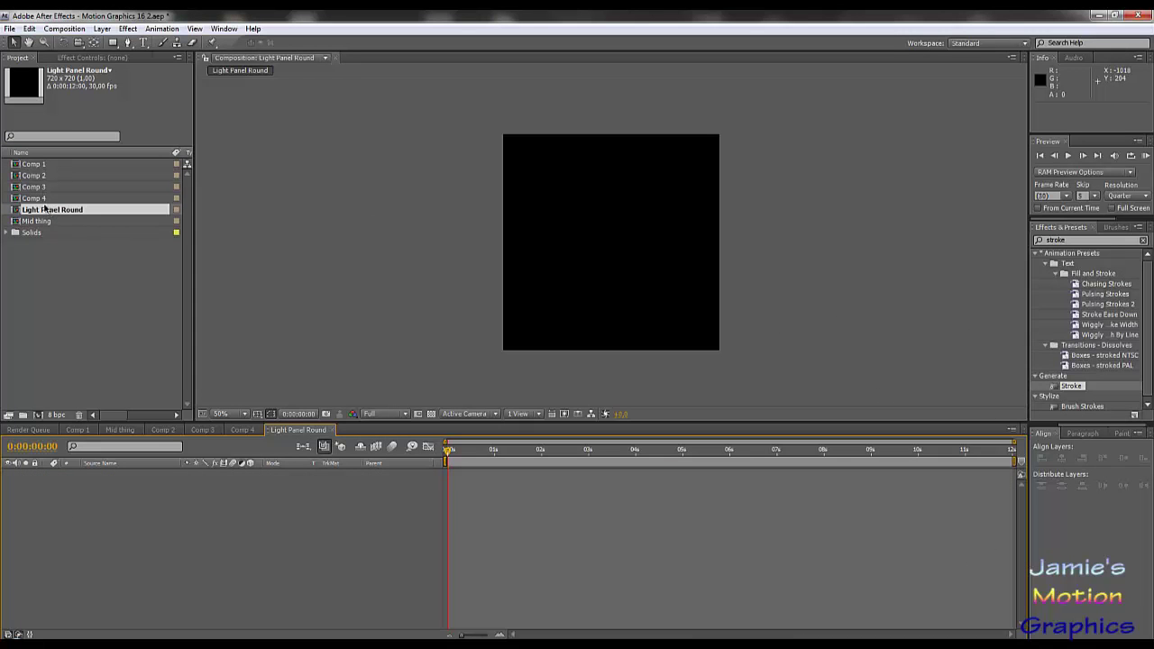
Add Comp 4 to the Light Panel Round composition and apply the Polar Coordinates effect to it.
drag(43, 200, 162, 510)
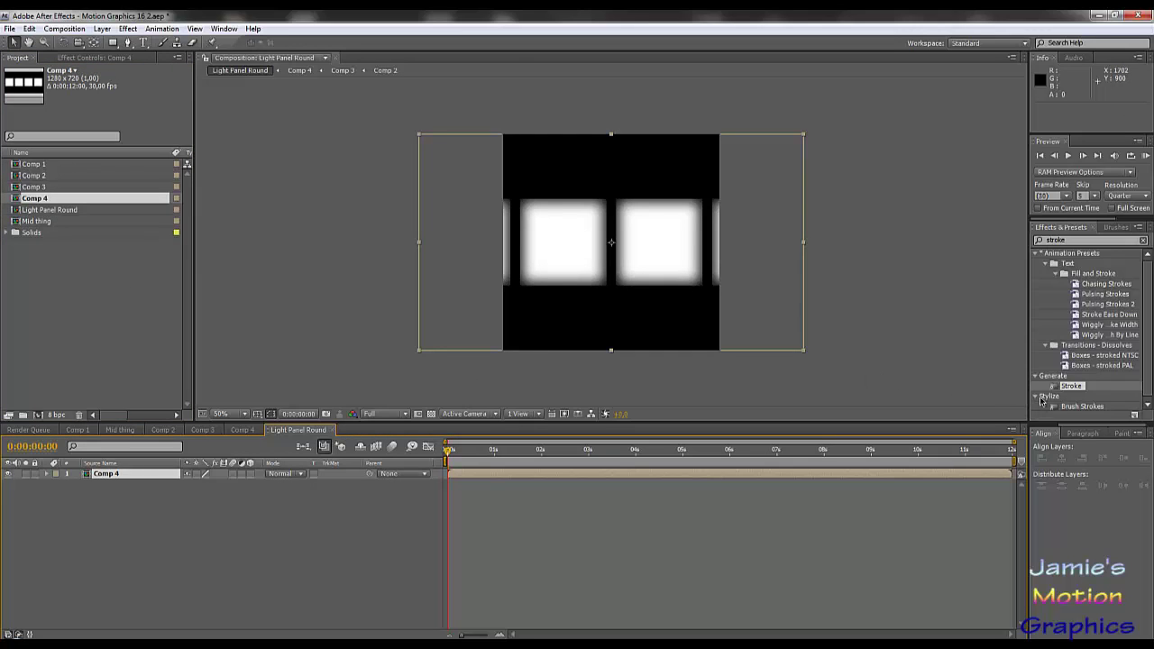
click(1080, 241)
text(pola)
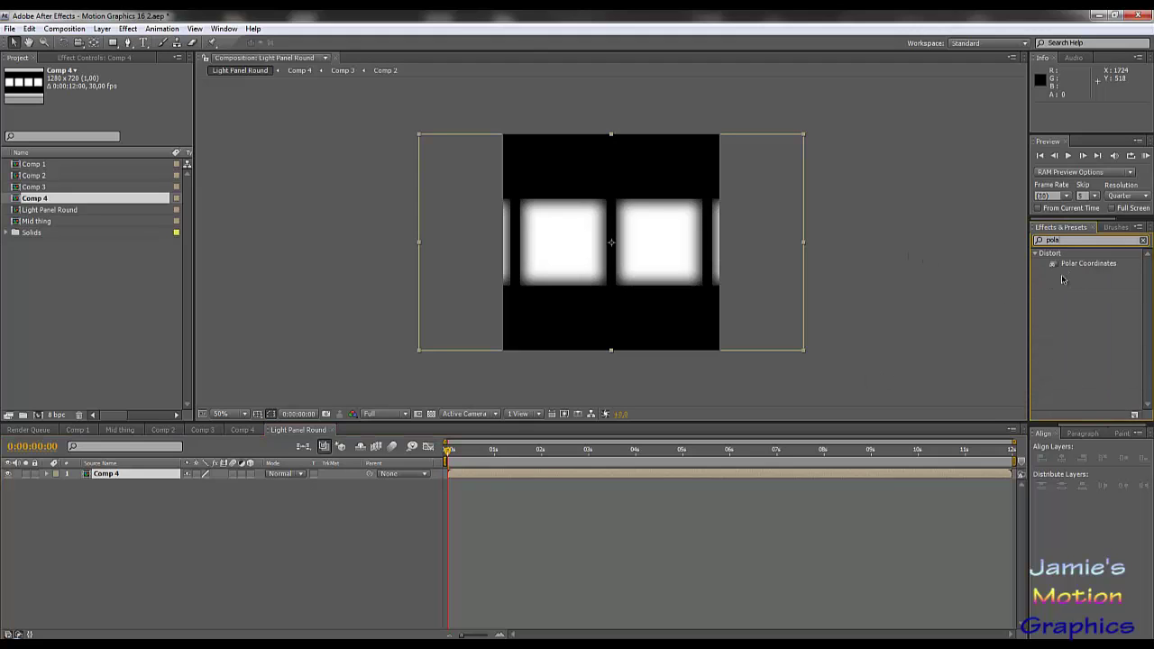
drag(1072, 269, 94, 476)
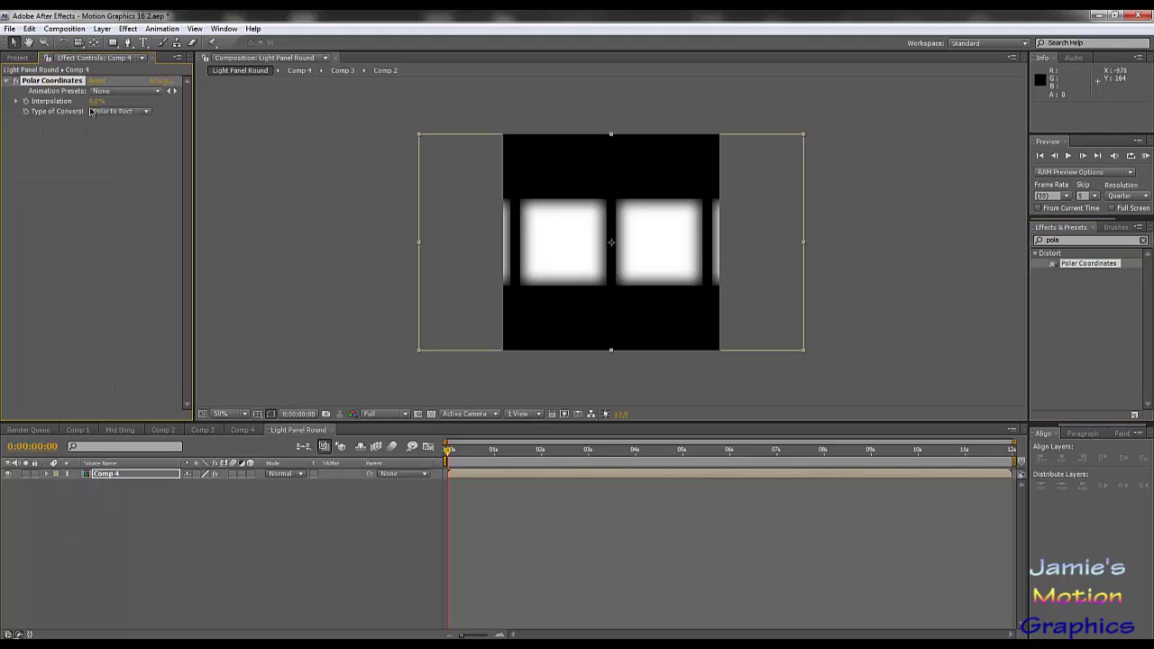
Set the Polar Coordinates conversion type to Rect to Polar and the interpolation to 100%.
drag(91, 106, 475, 113)
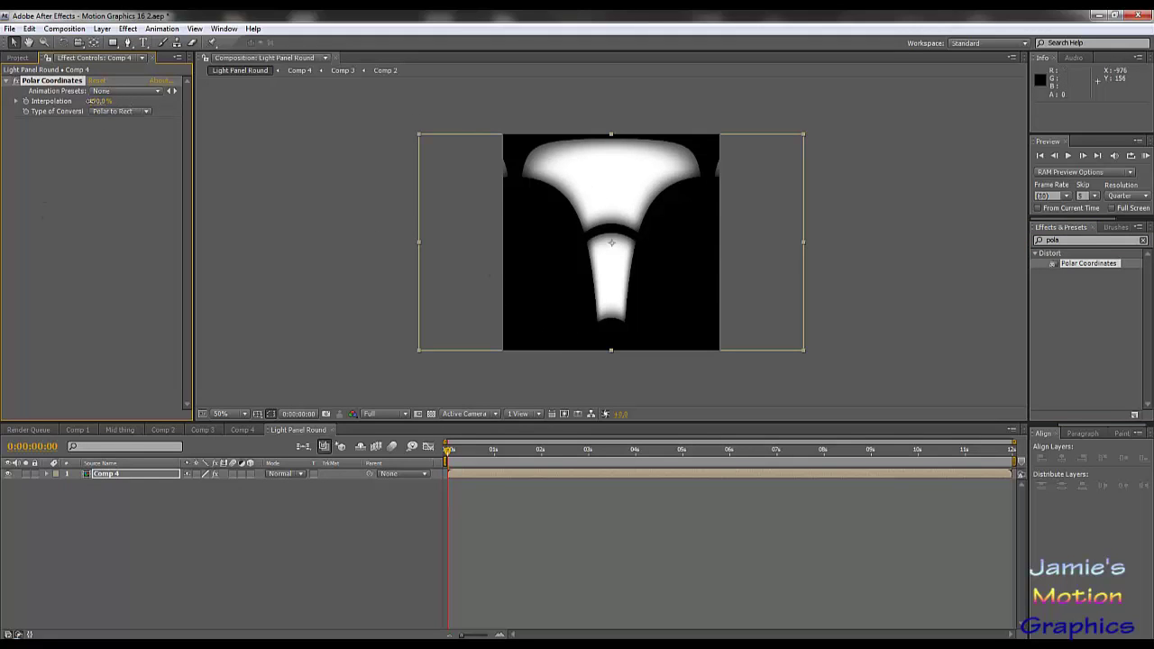
drag(97, 101, 3, 135)
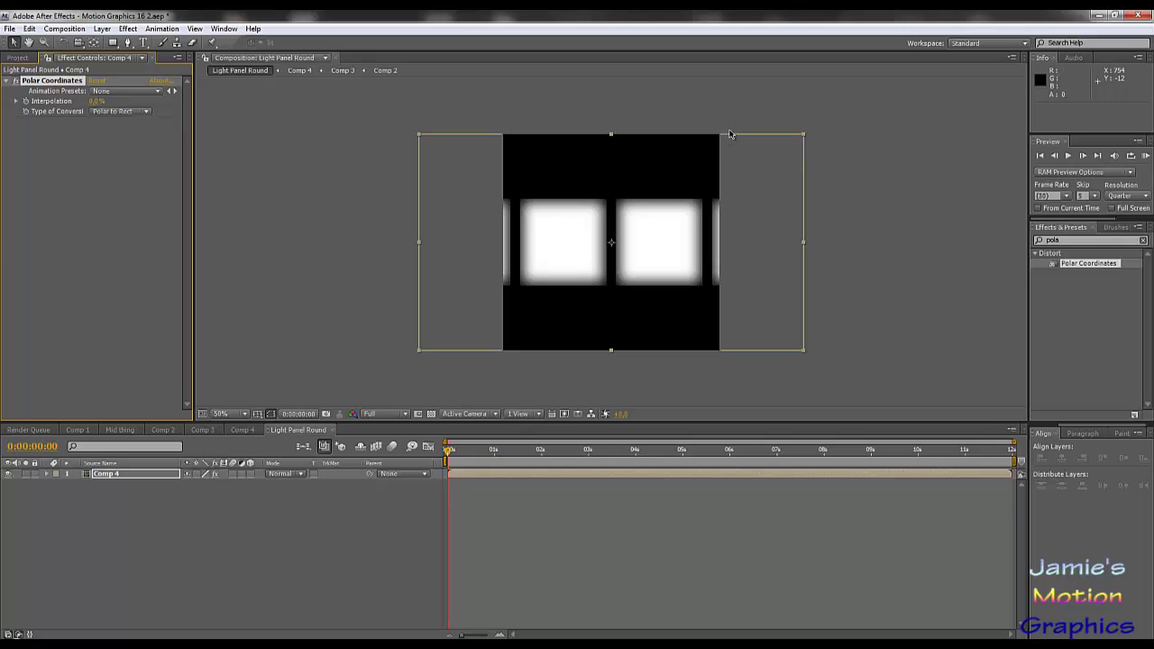
click(117, 112)
click(135, 100)
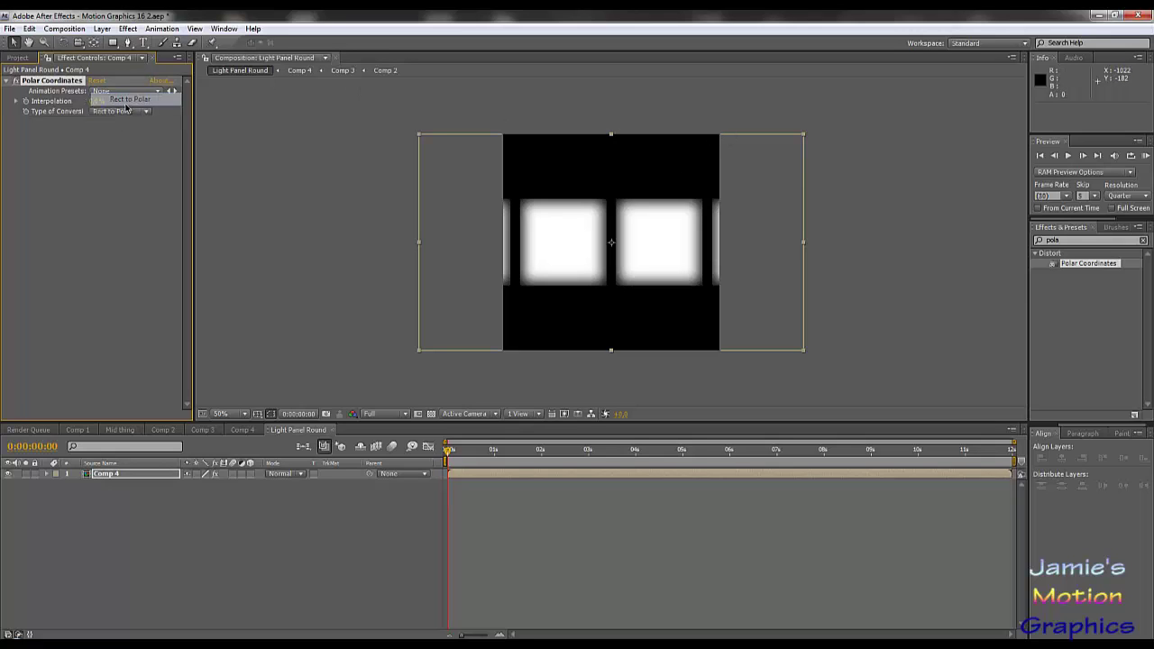
drag(112, 101, 217, 101)
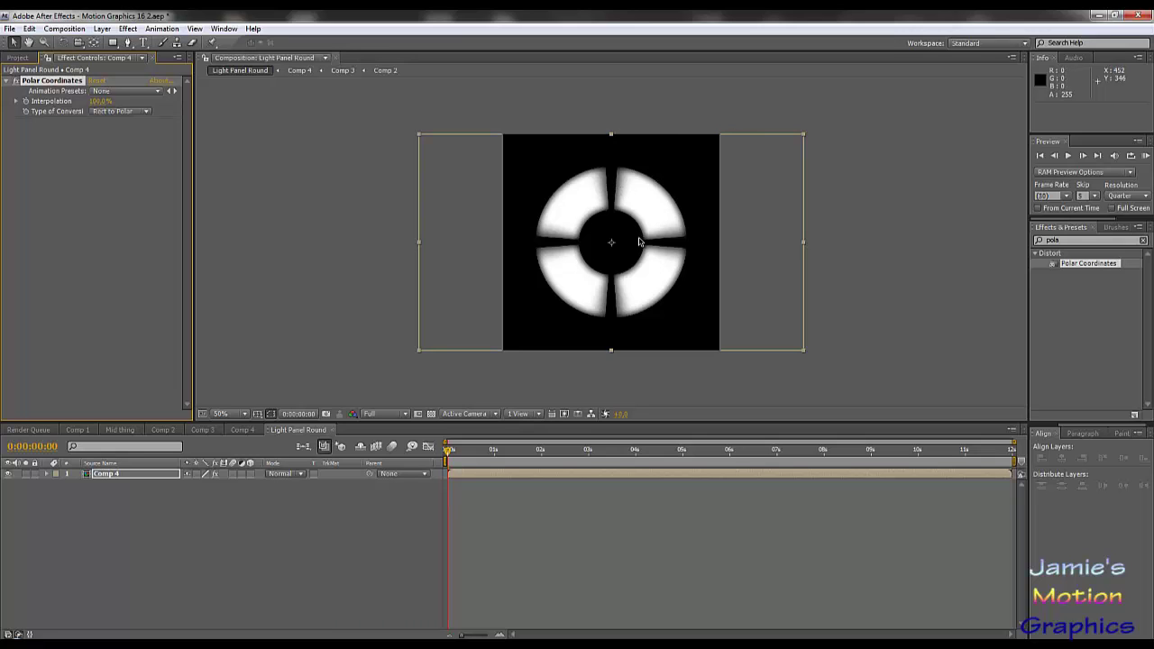
Add the Light Panel Round composition to Comp 1 as the topmost layer.
click(77, 429)
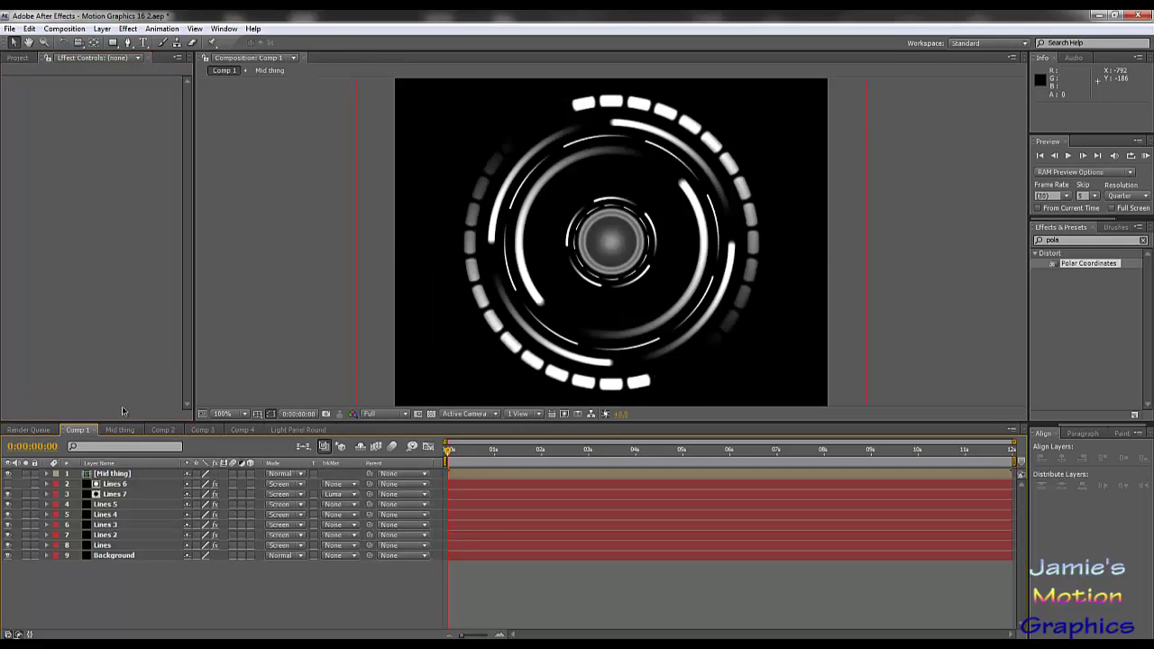
click(17, 58)
click(63, 210)
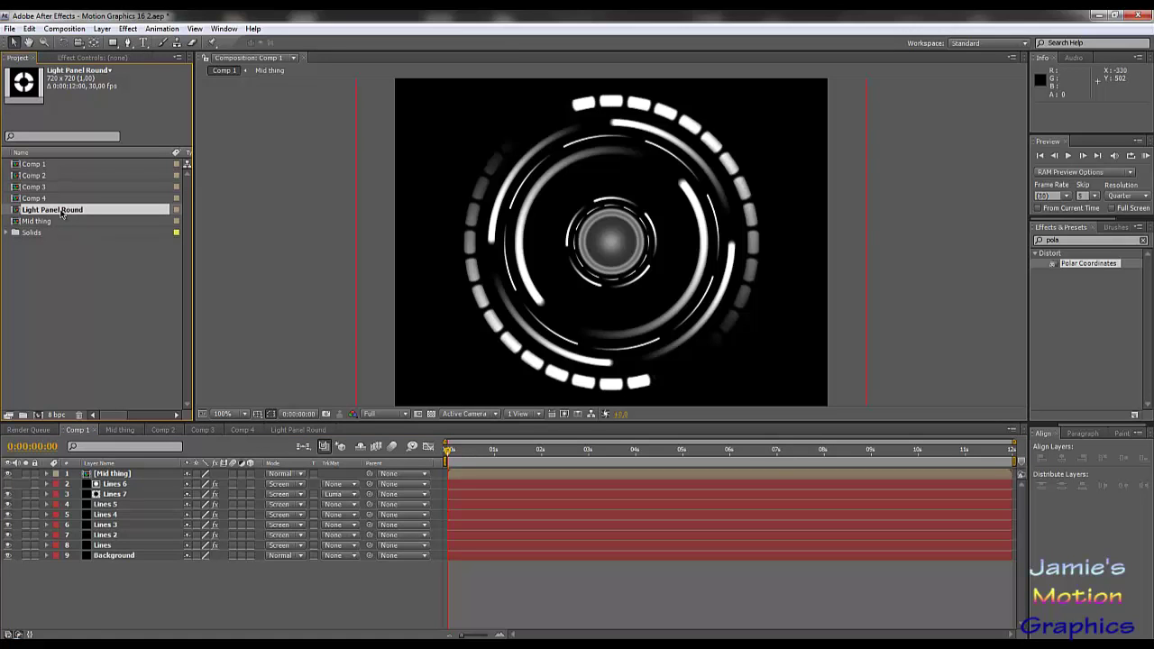
drag(61, 213, 123, 476)
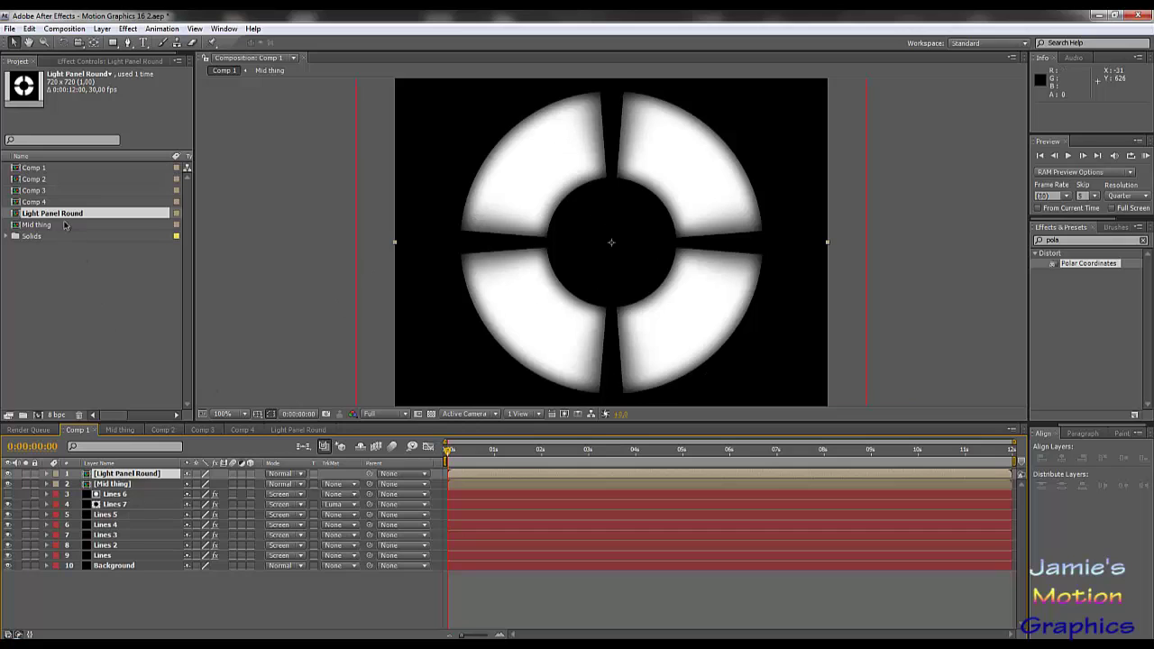
Set the Light Panel Round layer's blending mode to Screen and its scale to 57%.
click(287, 474)
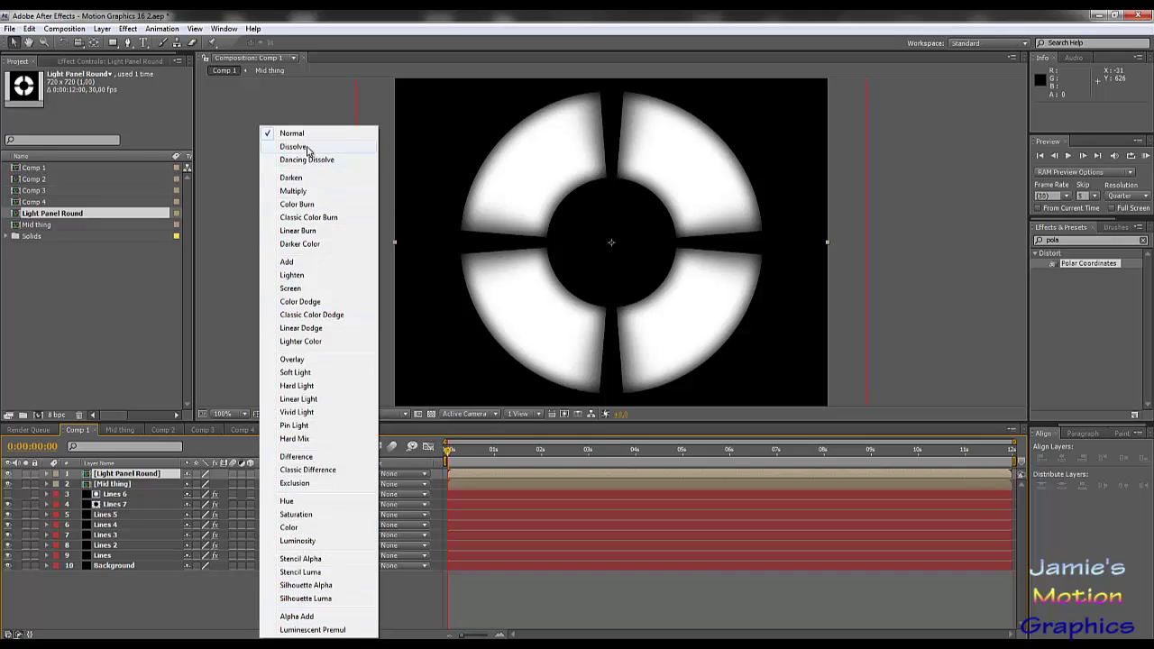
click(303, 289)
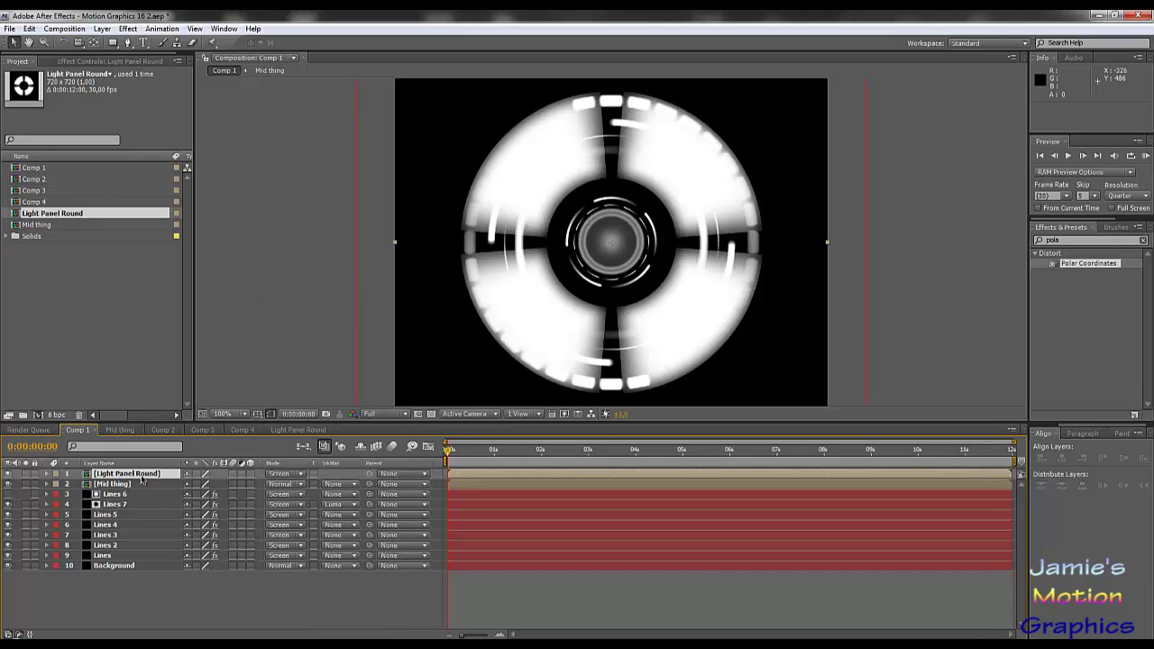
key(s)
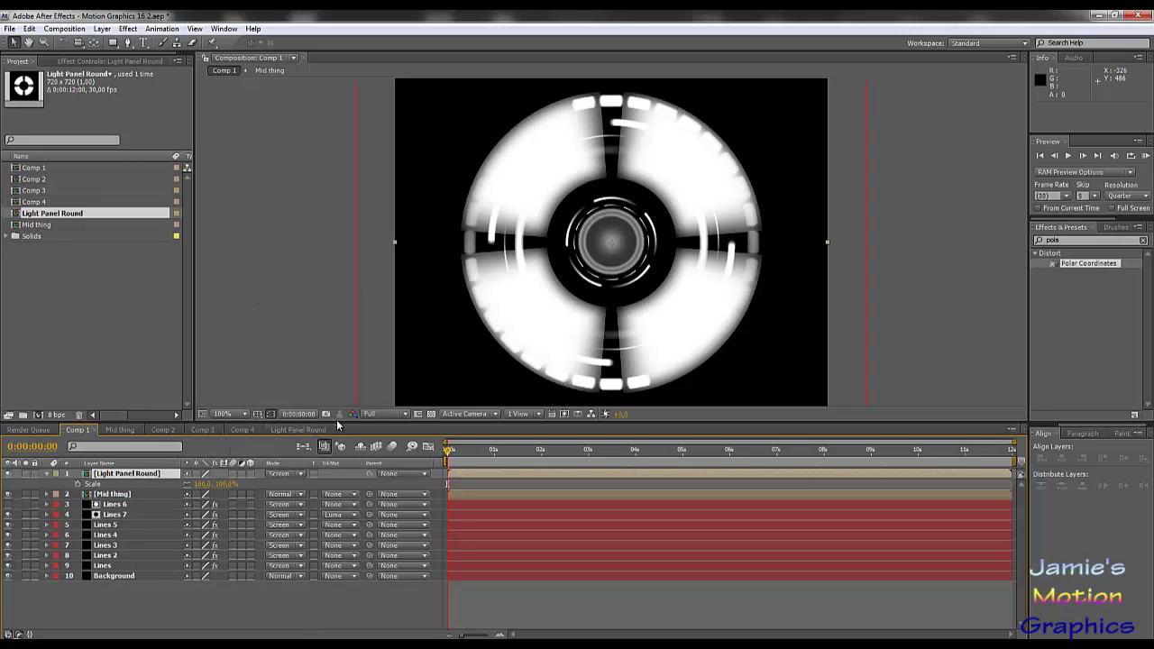
mouse_move(225, 484)
mouse_down()
mouse_move(190, 489)
mouse_move(211, 494)
mouse_up()
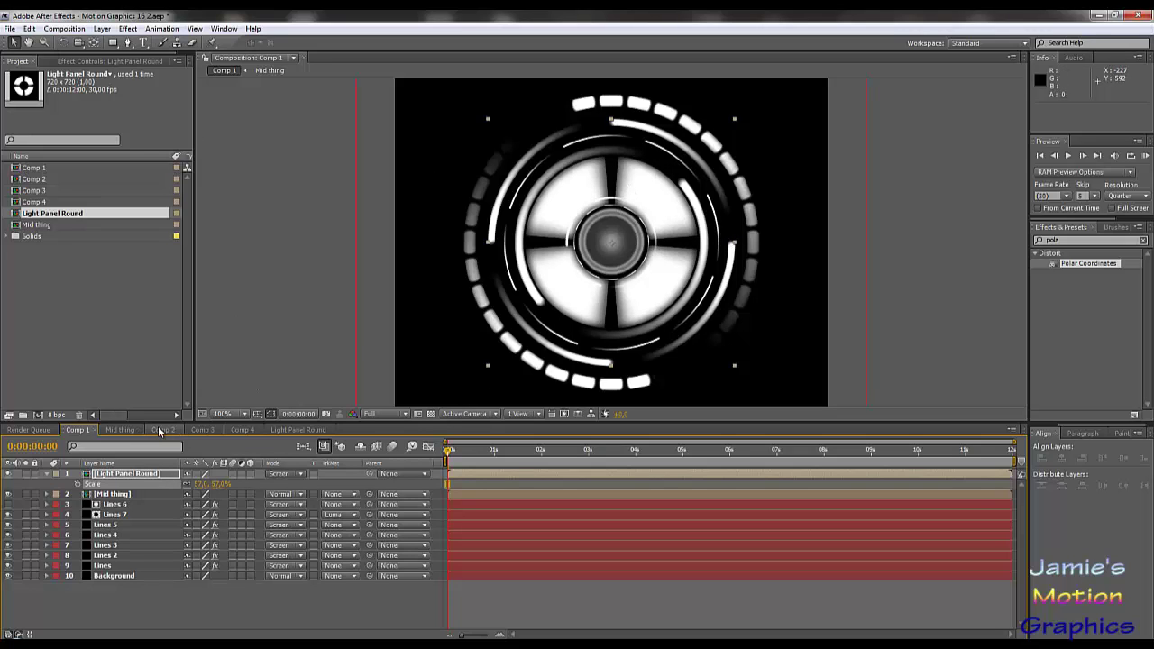
Rename the Comp 2 composition as "Original Square".
click(120, 430)
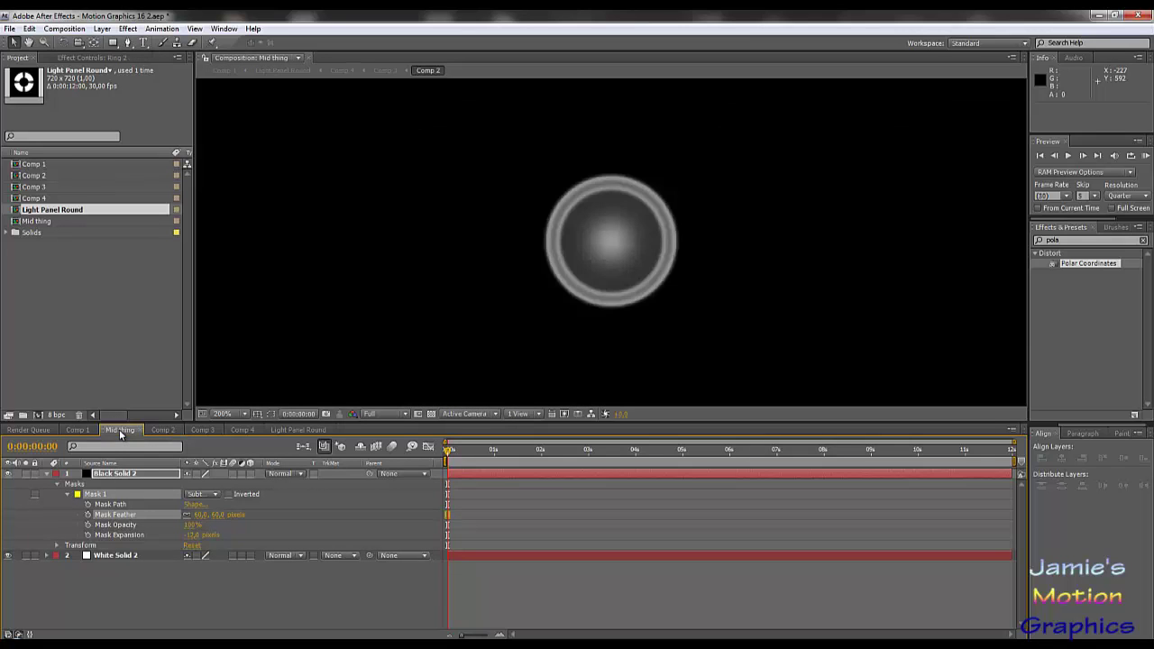
click(159, 430)
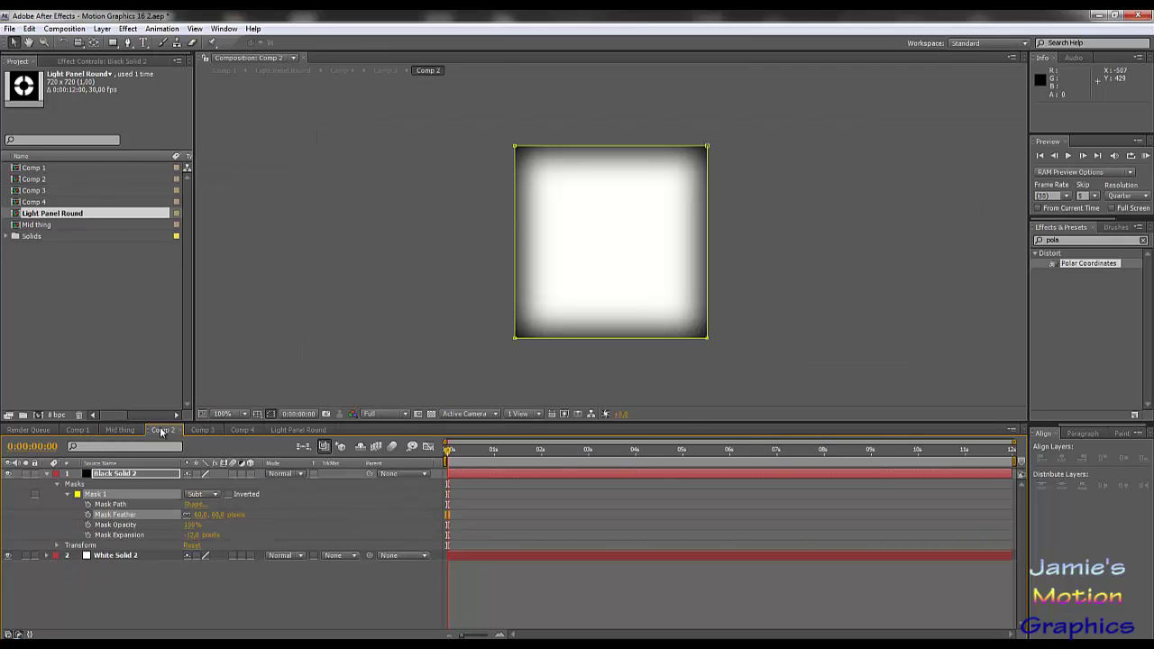
right_click(39, 180)
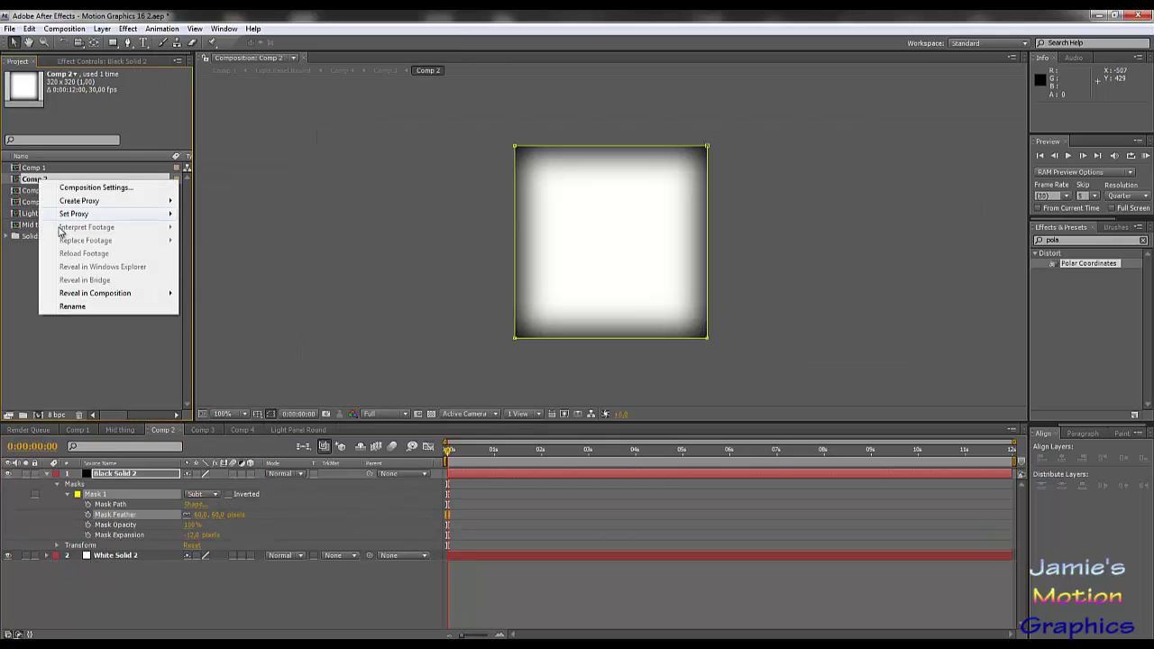
click(73, 308)
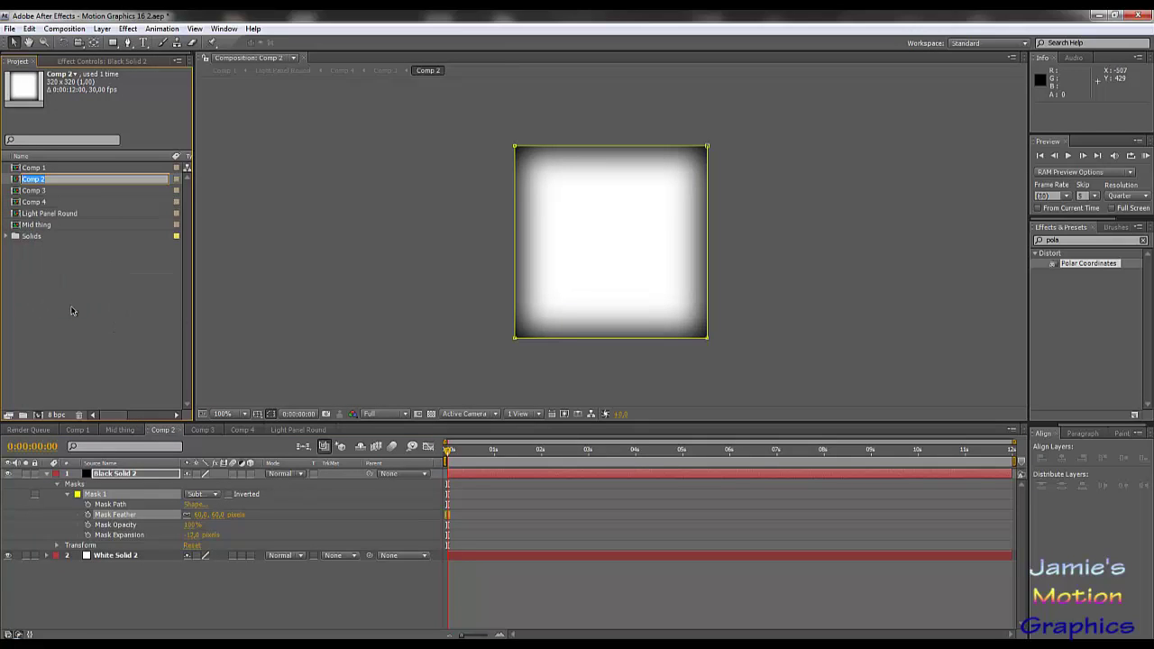
text(Original Square)
key(Return)
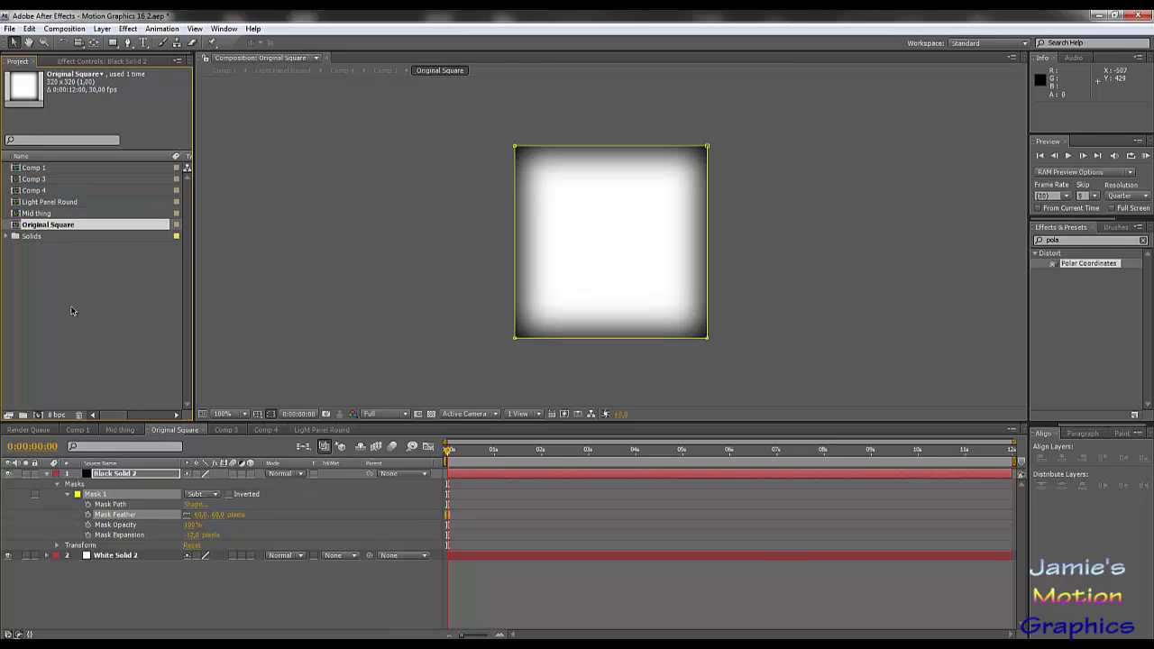
Rename the Comp 3 composition as "Small Square".
click(220, 427)
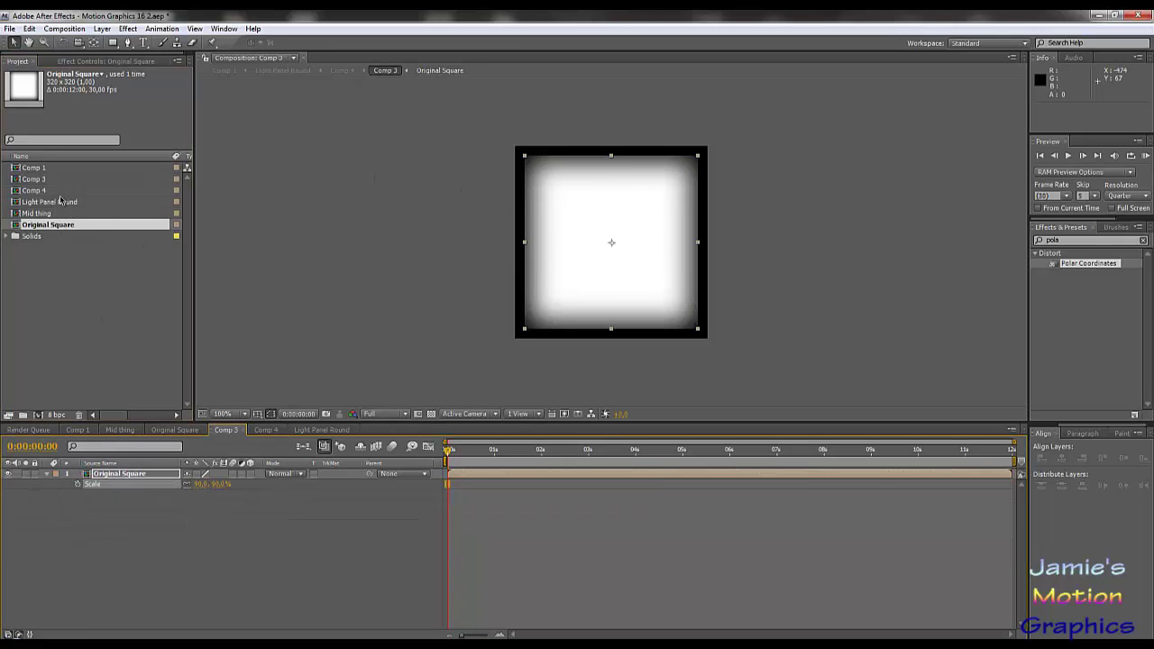
right_click(39, 178)
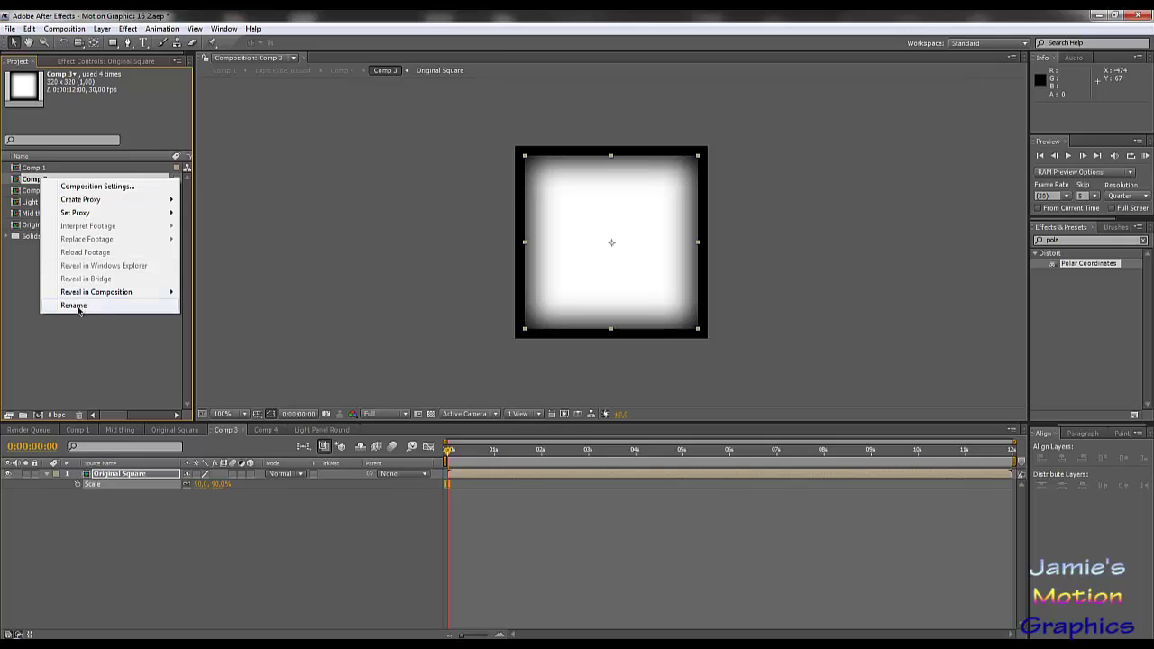
click(80, 307)
text(C)
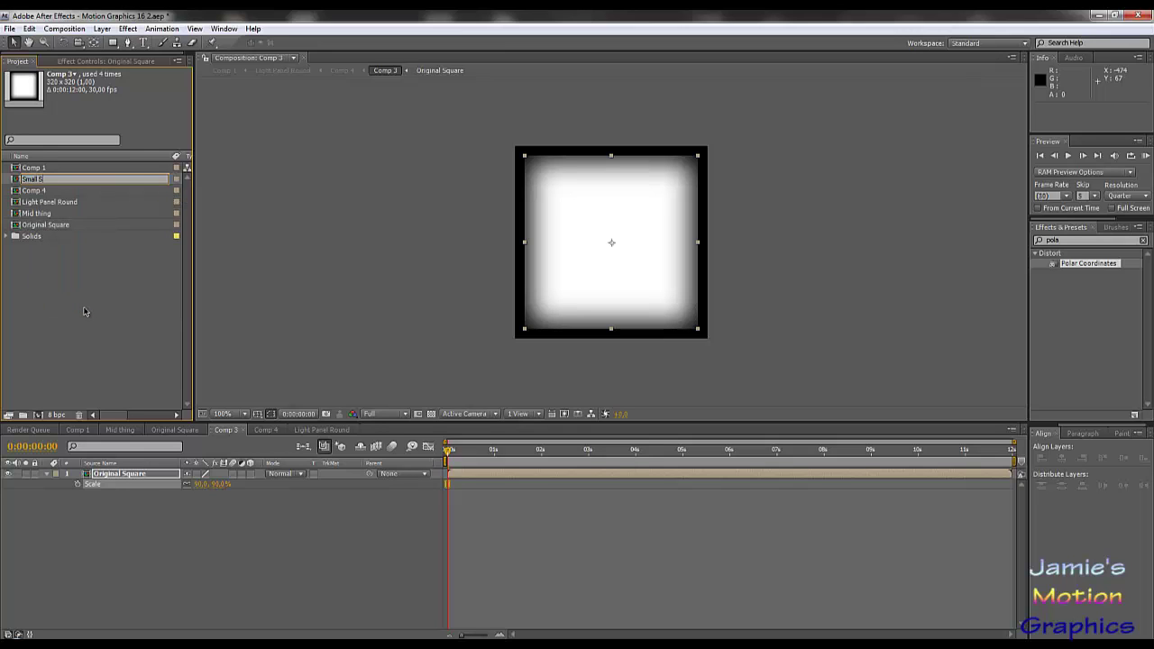
text(mall Square)
key(Return)
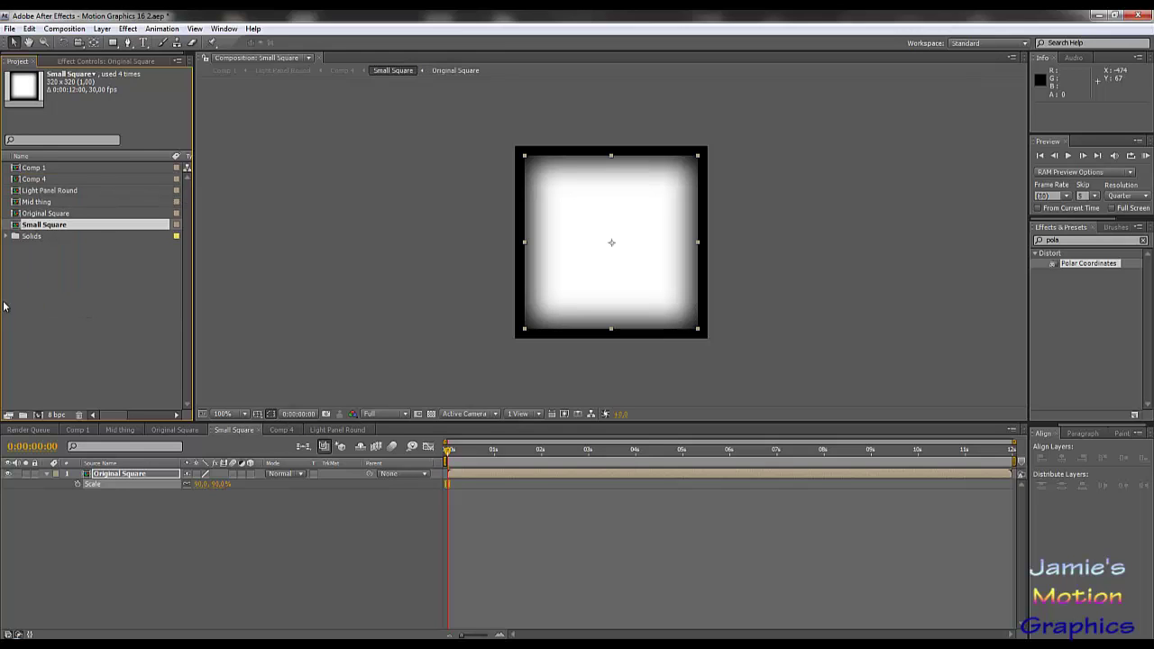
Rename the Comp 4 composition as "Light Panel Rectangular".
click(282, 429)
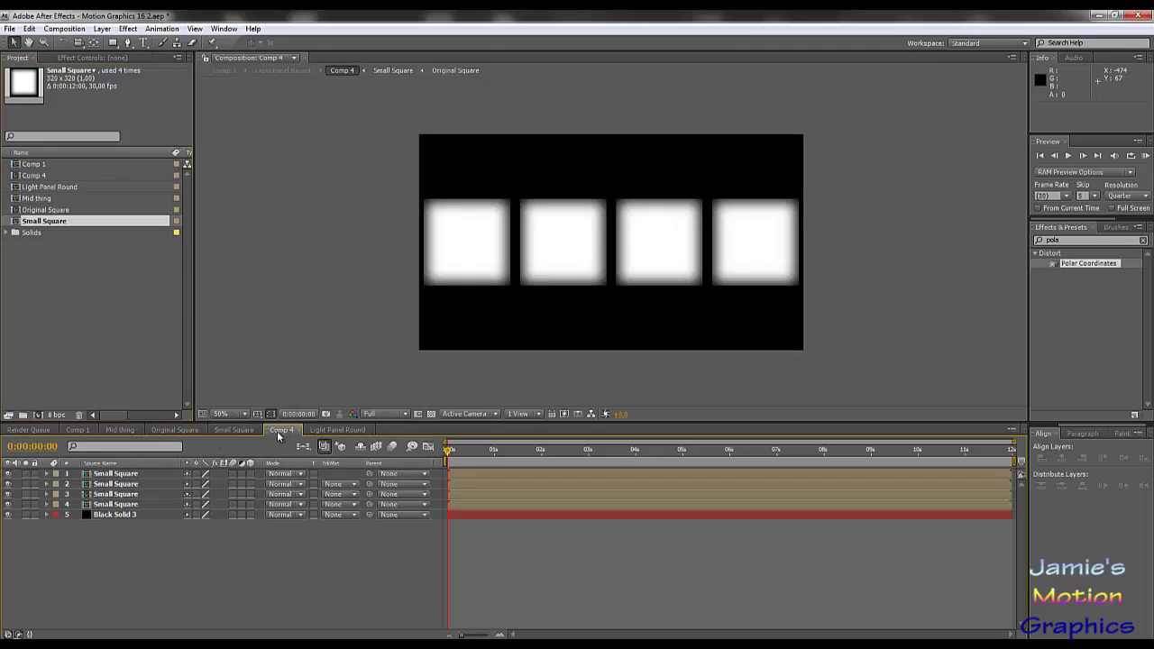
click(36, 165)
click(38, 176)
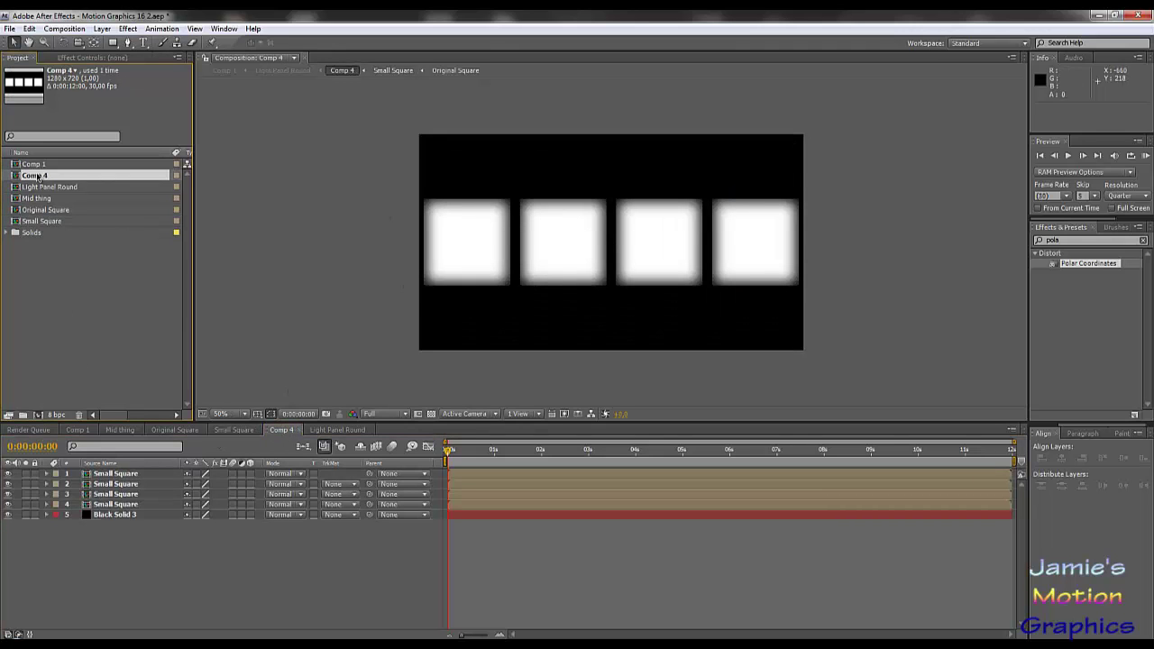
right_click(38, 176)
click(83, 308)
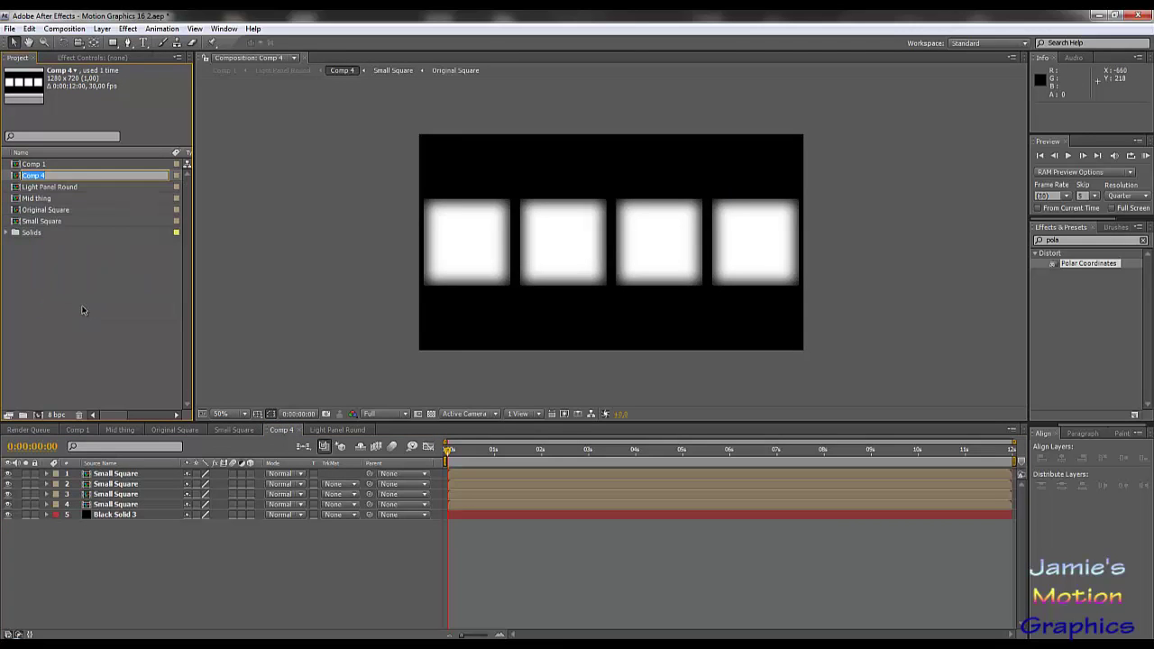
text(Li)
key(Return)
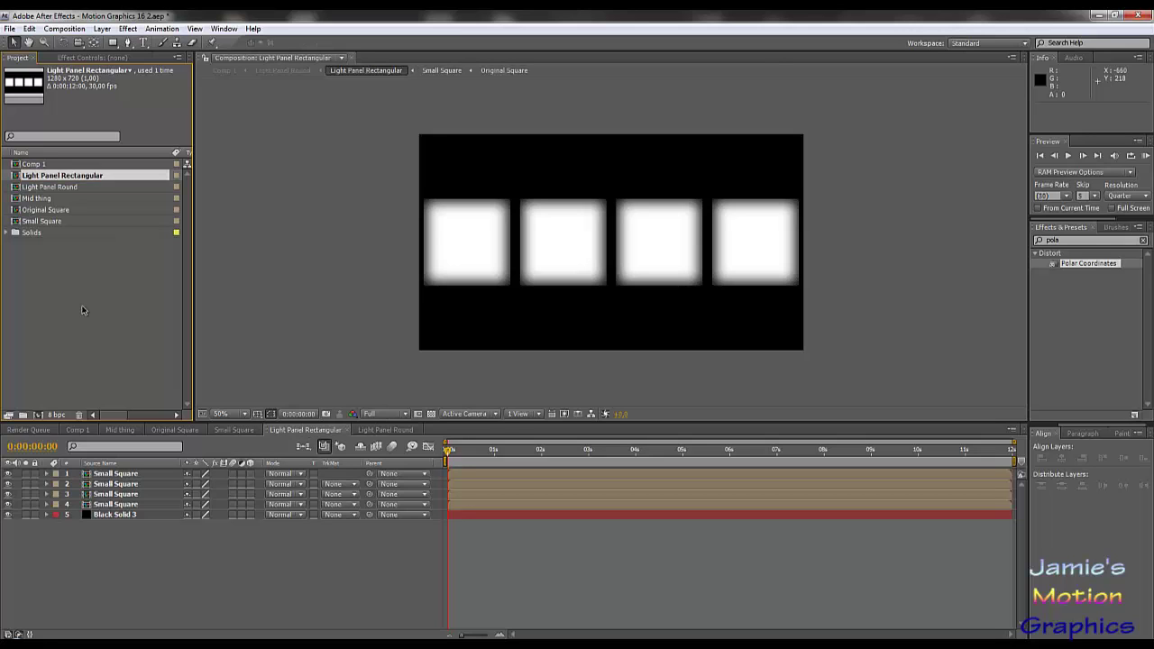
click(129, 291)
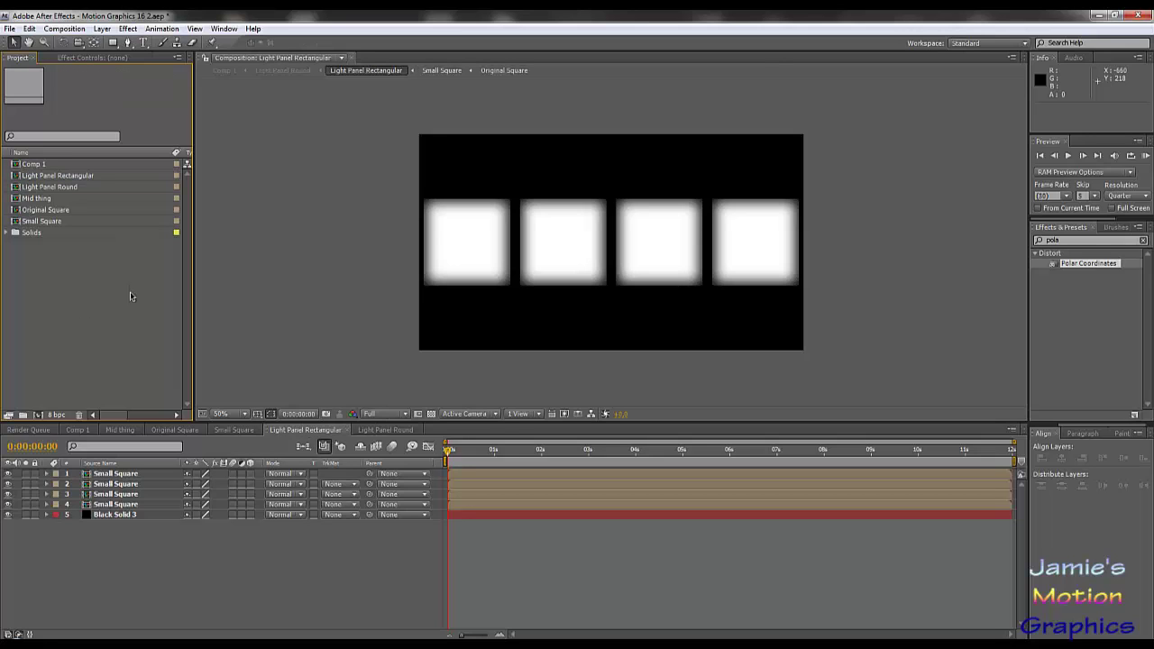
Review the nested compositions from Original Square through Small Square, Light Panel Rectangular and Light Panel Round to Comp 1.
click(241, 430)
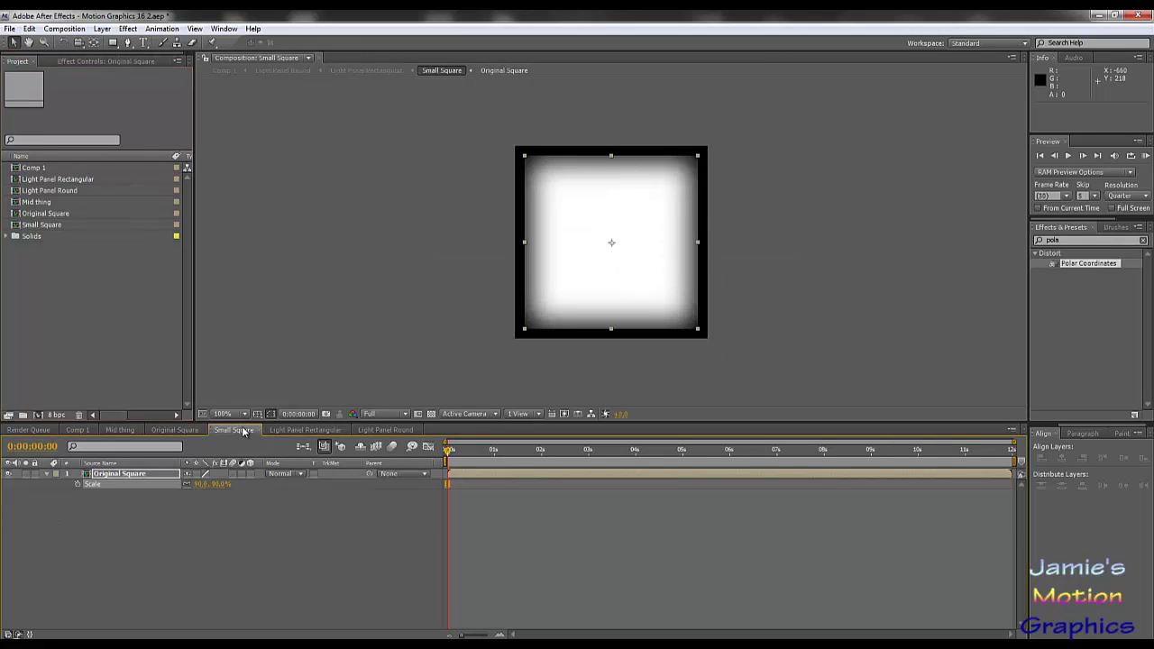
click(175, 430)
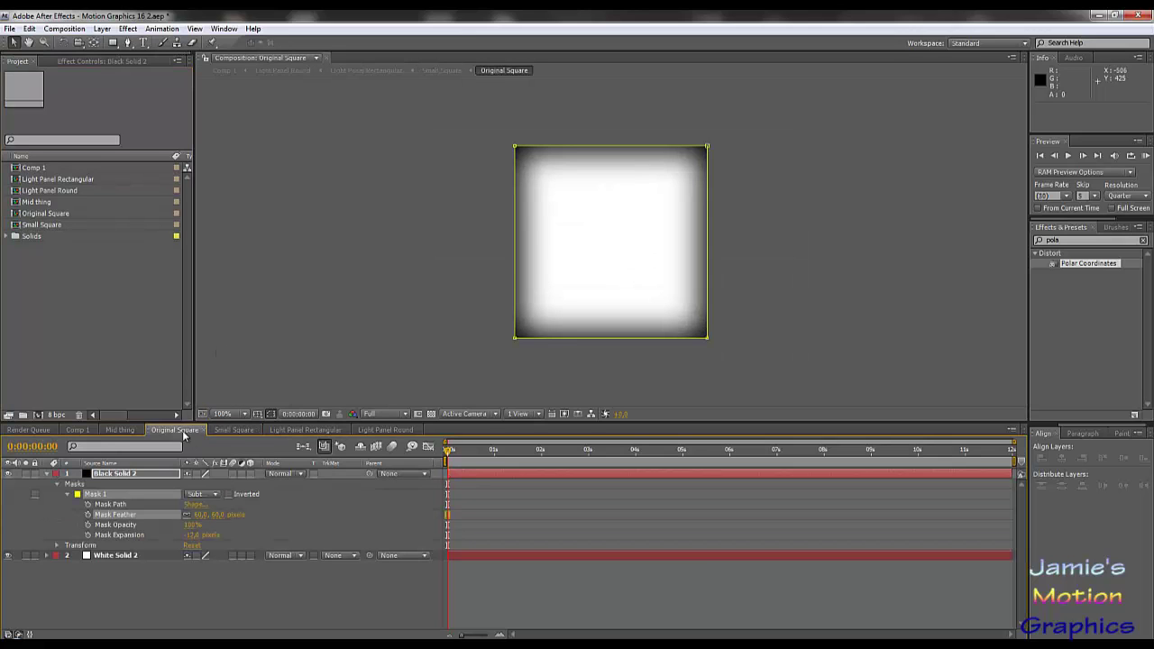
click(240, 433)
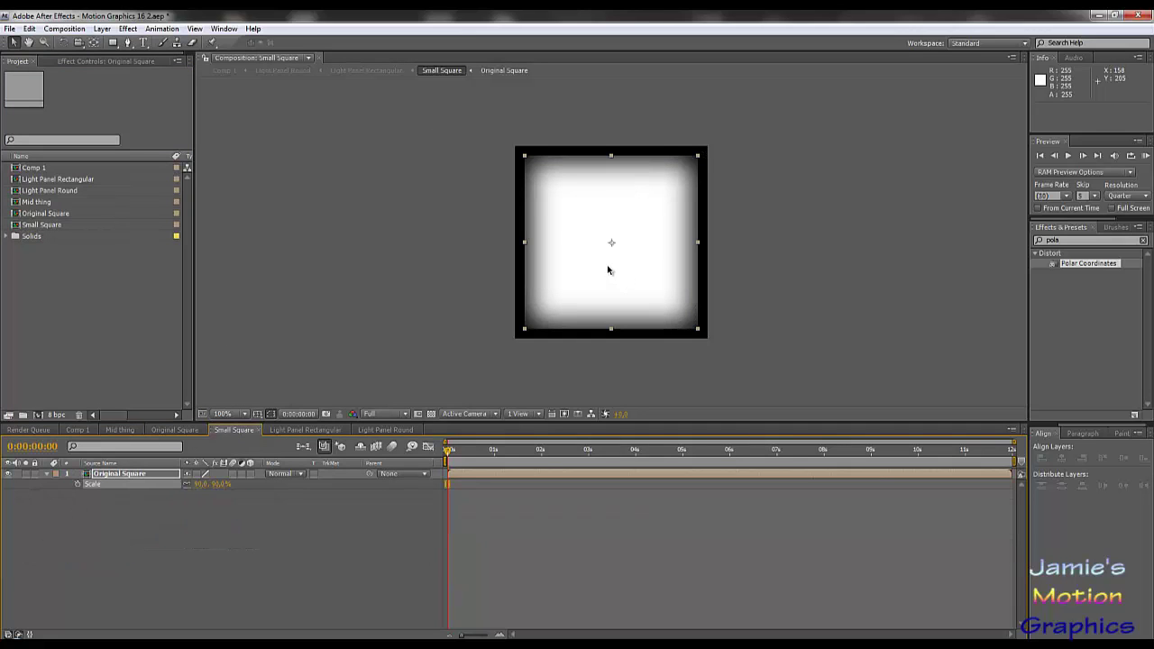
click(310, 432)
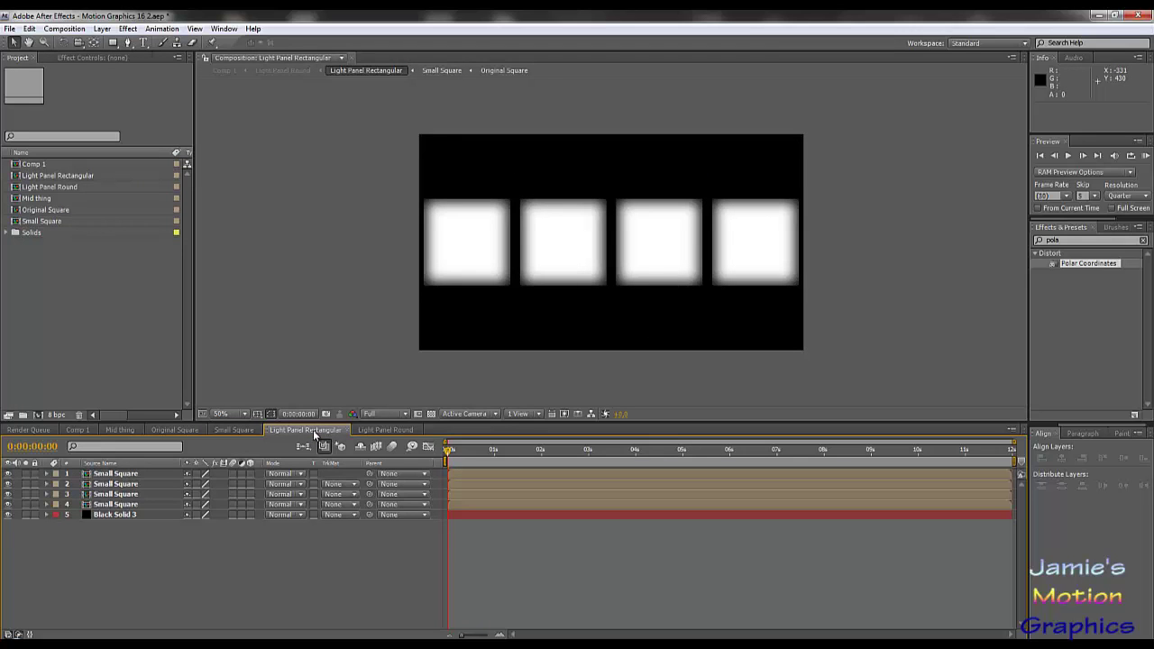
click(403, 430)
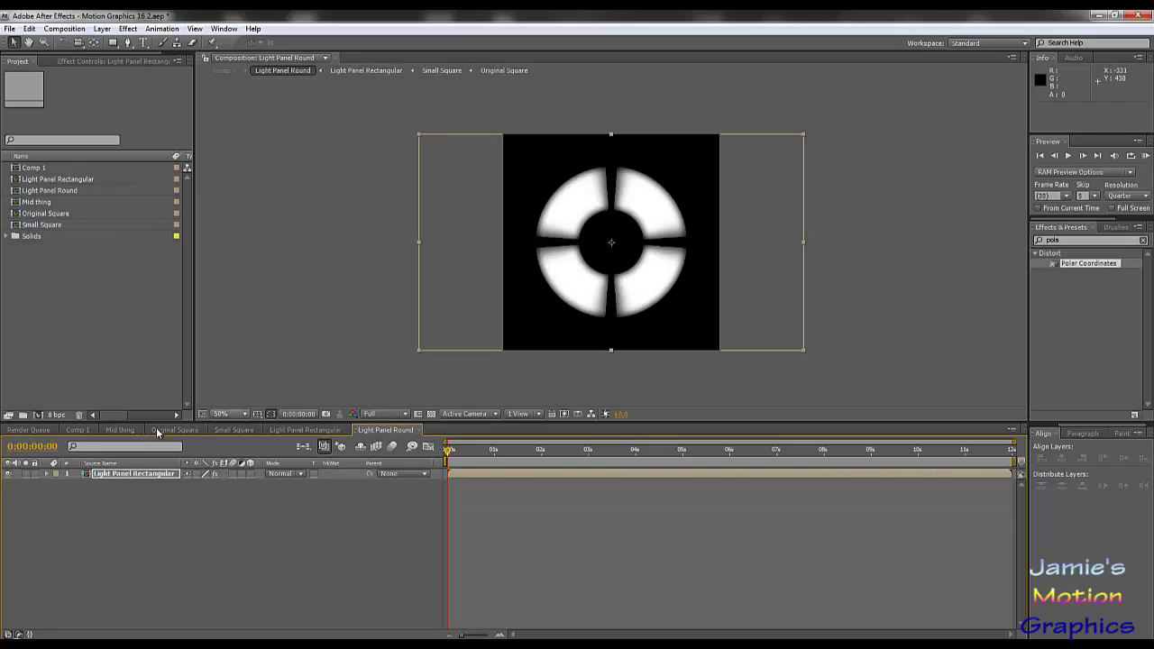
click(81, 432)
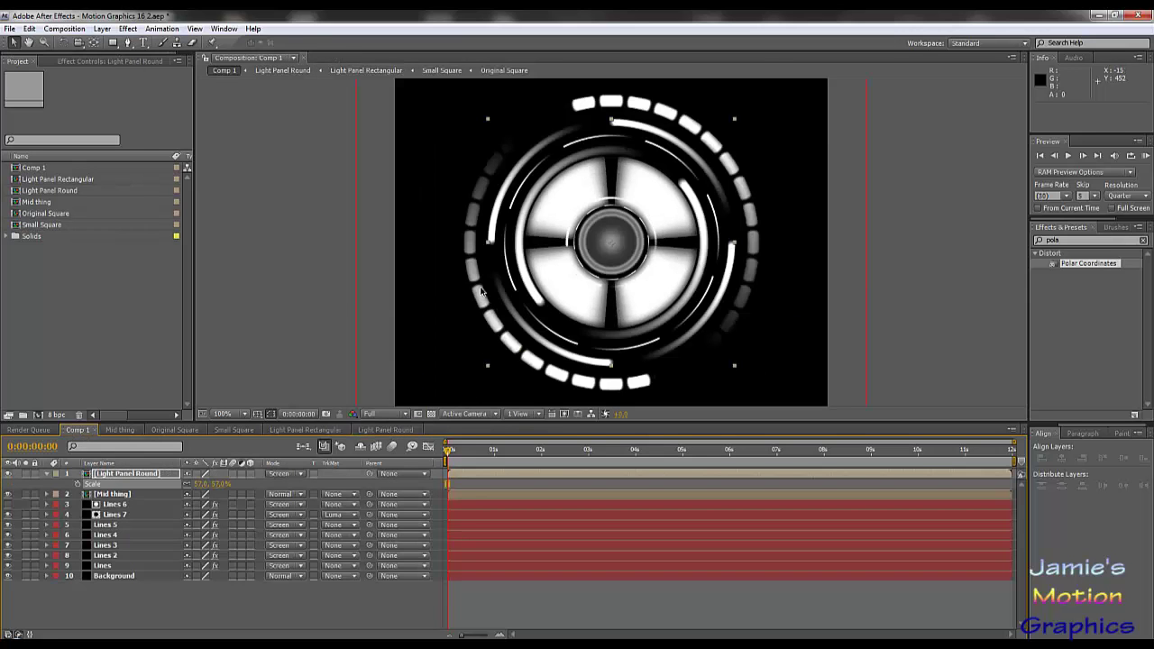
In Small Square, unlink the Original Square layer's scale proportions, set its vertical scale to 36%, and check the ring in Comp 1.
click(233, 431)
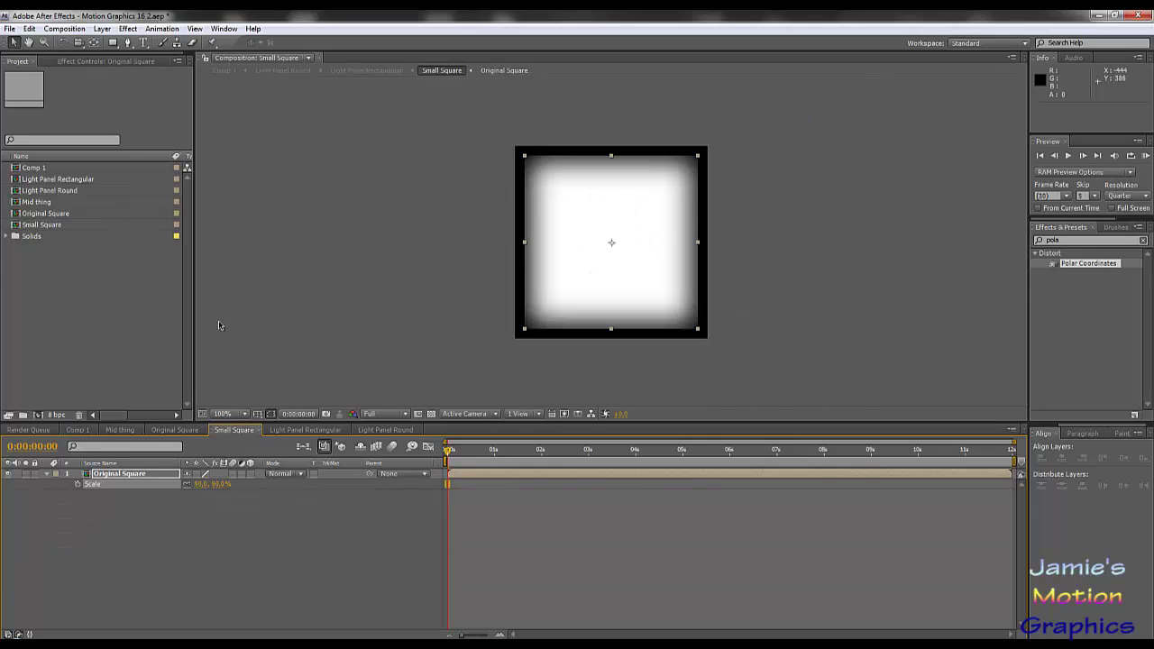
key(s)
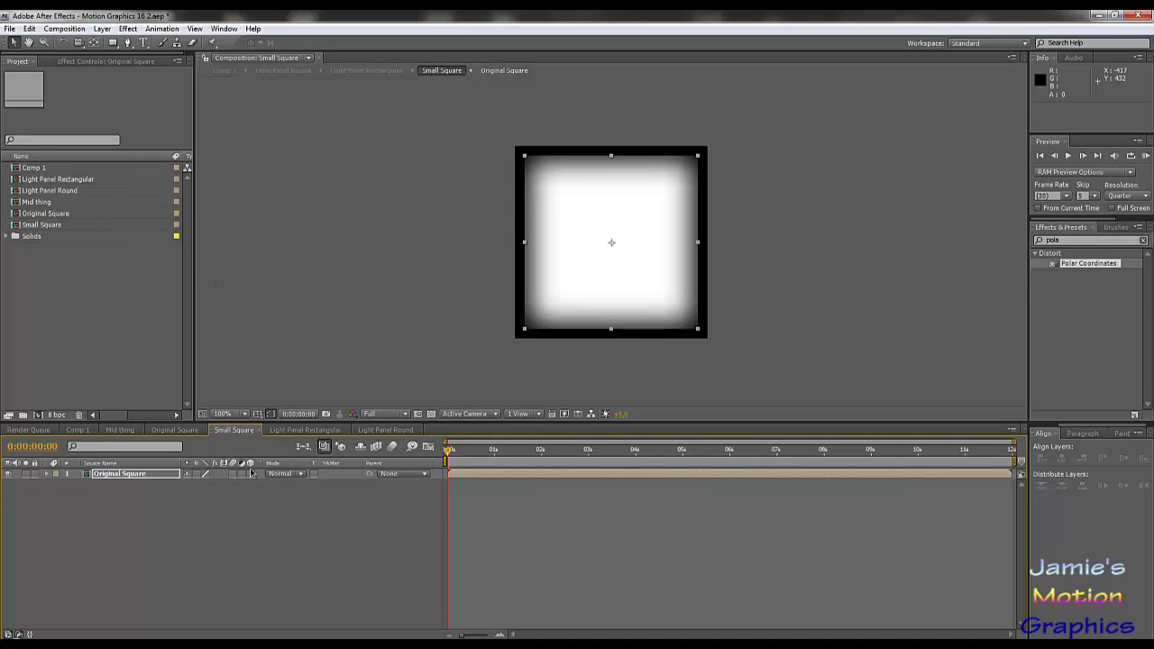
key(s)
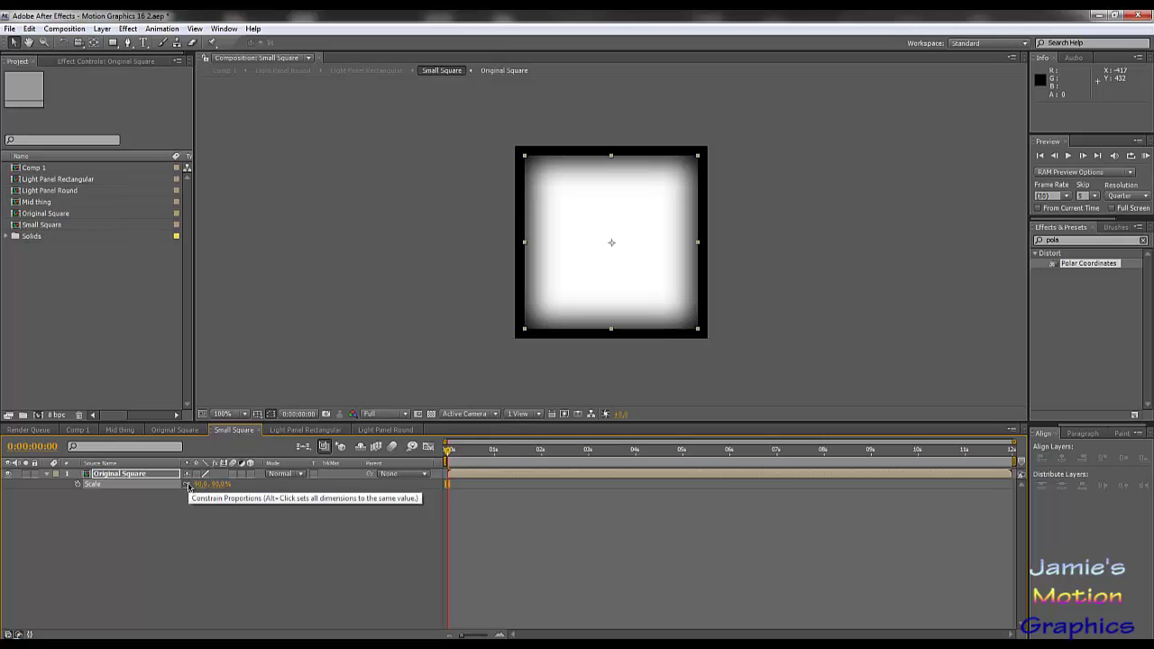
click(189, 487)
drag(220, 487, 180, 478)
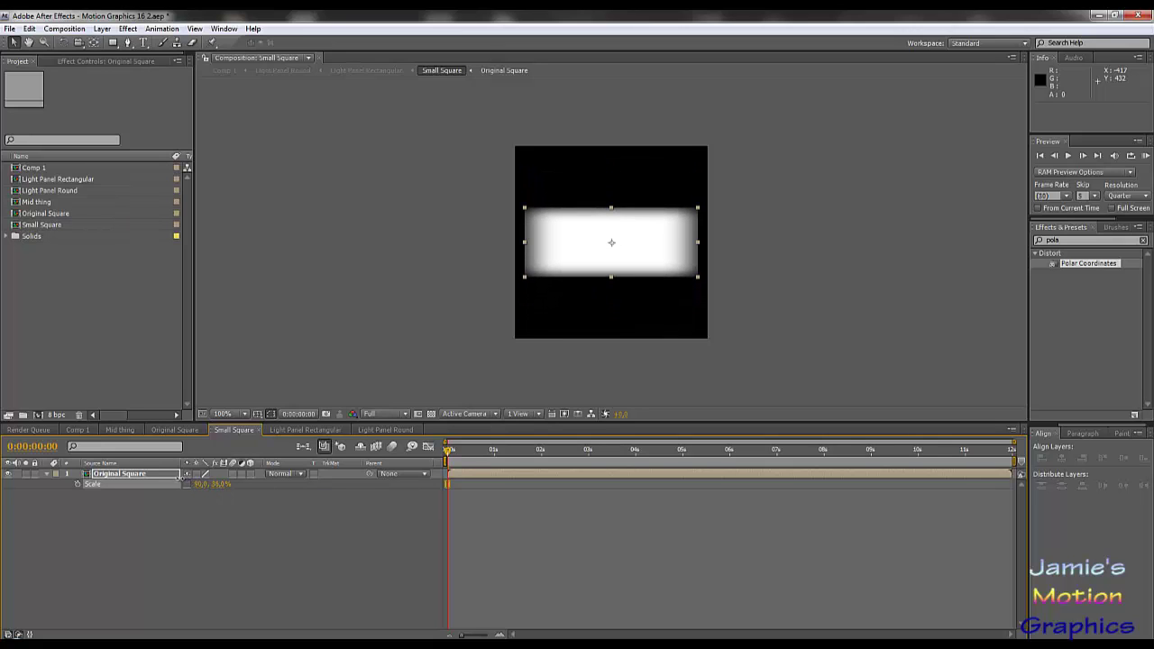
click(79, 432)
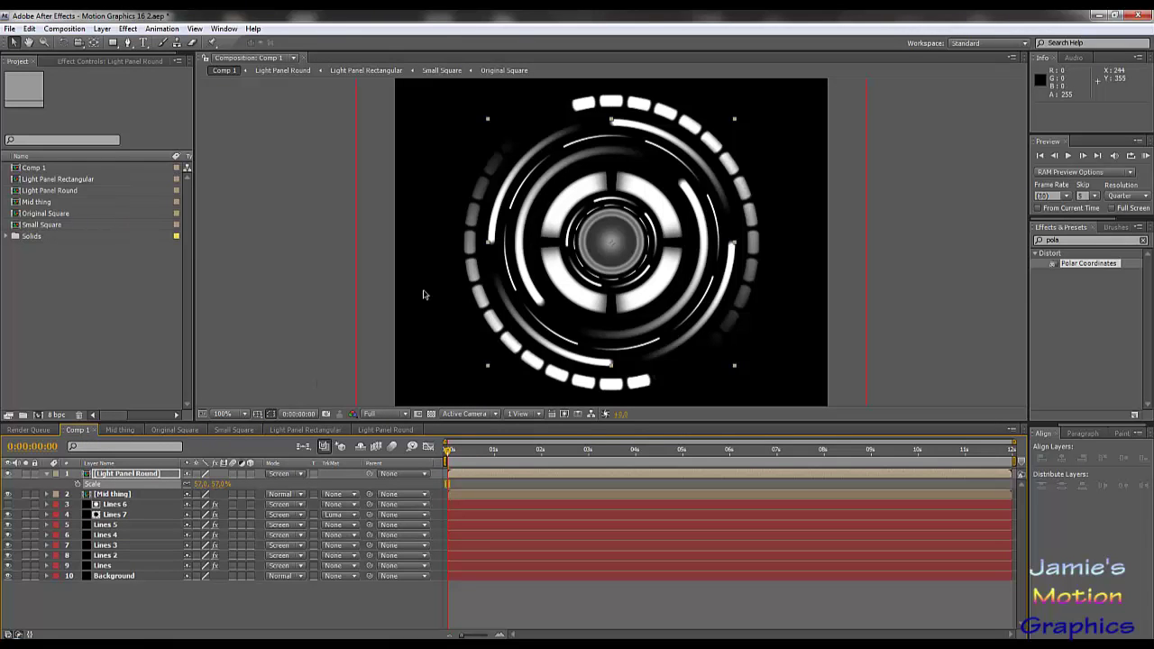
Try vertical scales of 46%, 60% and 67% on the Original Square layer in Small Square, comparing each in Comp 1.
click(233, 429)
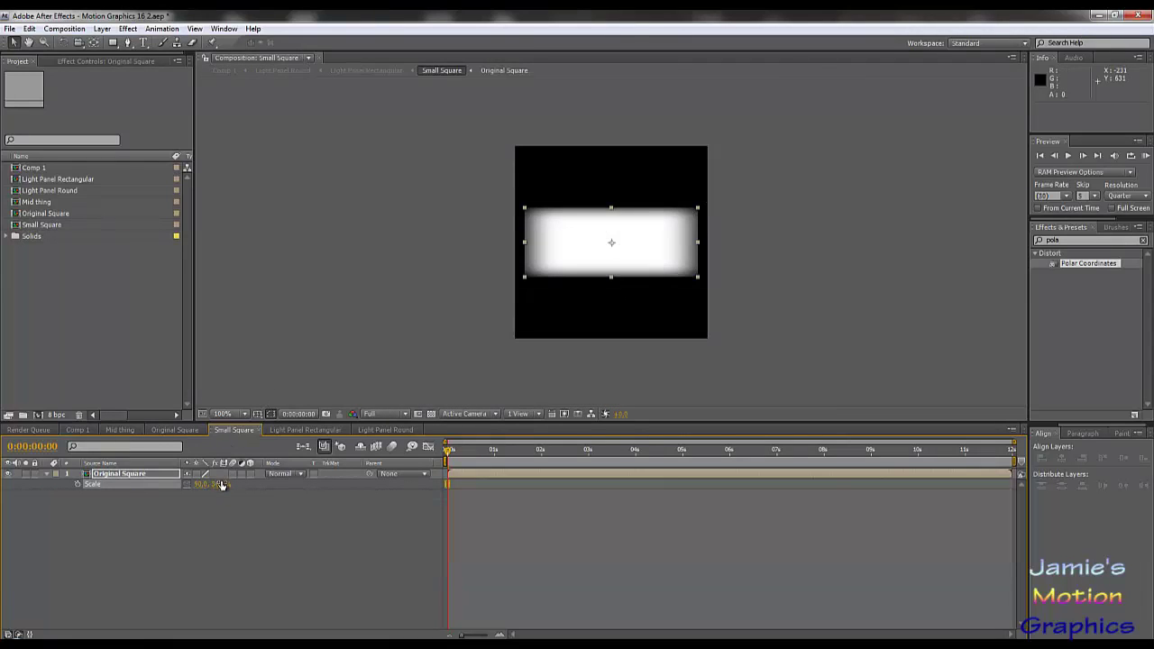
click(92, 432)
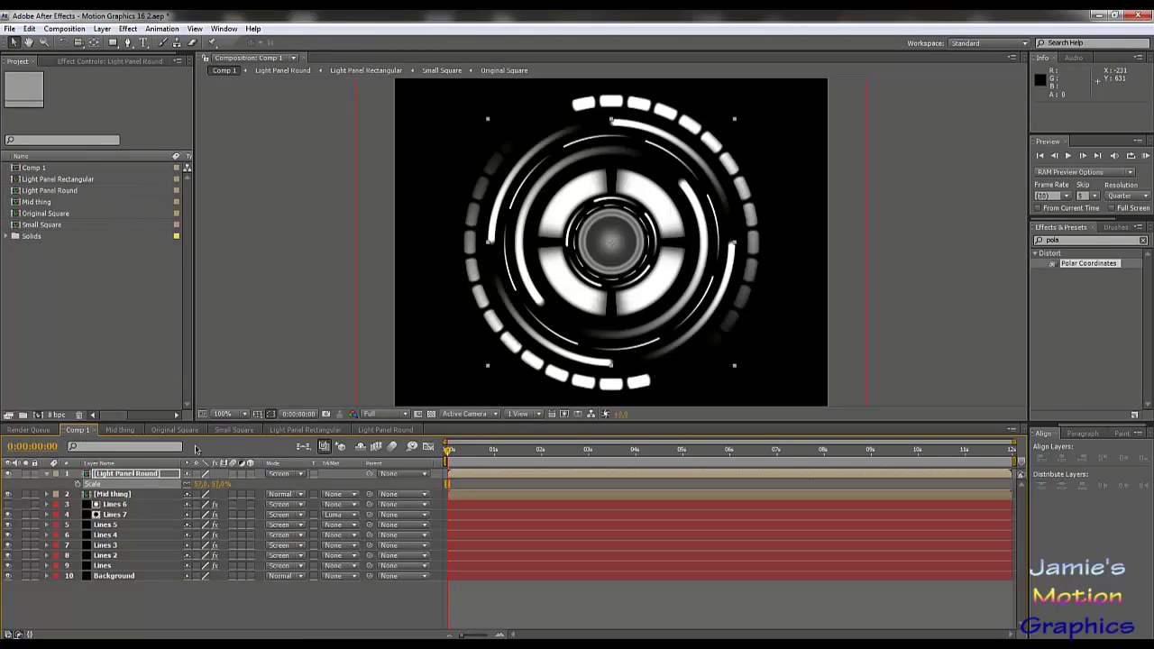
click(225, 429)
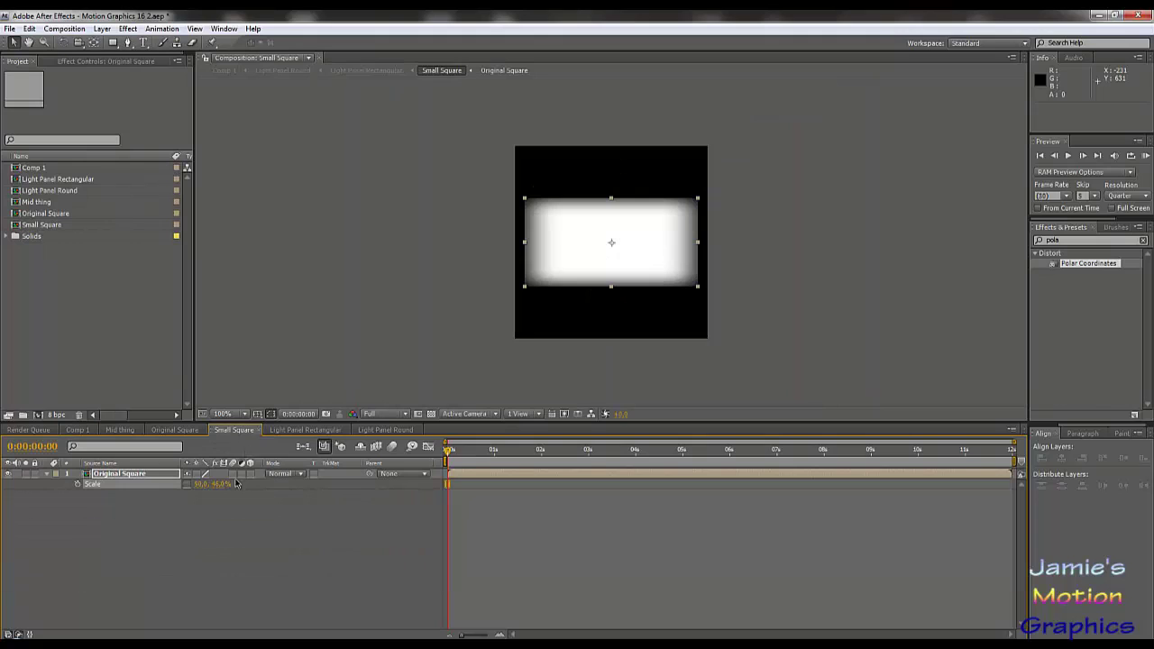
drag(217, 484, 236, 484)
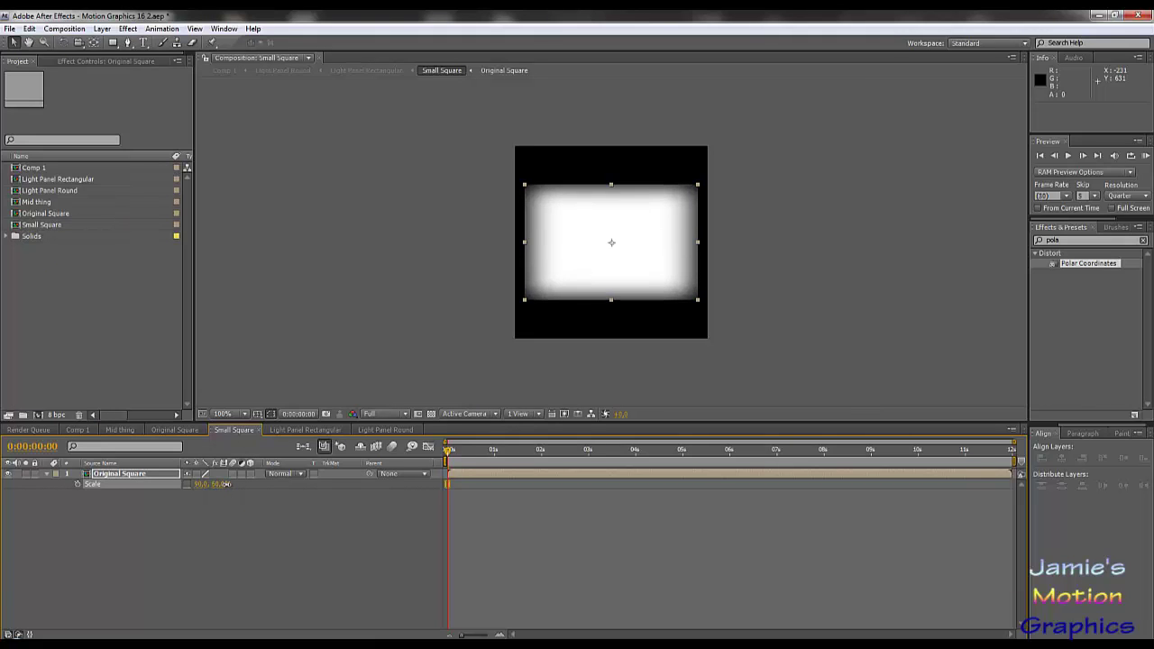
click(77, 429)
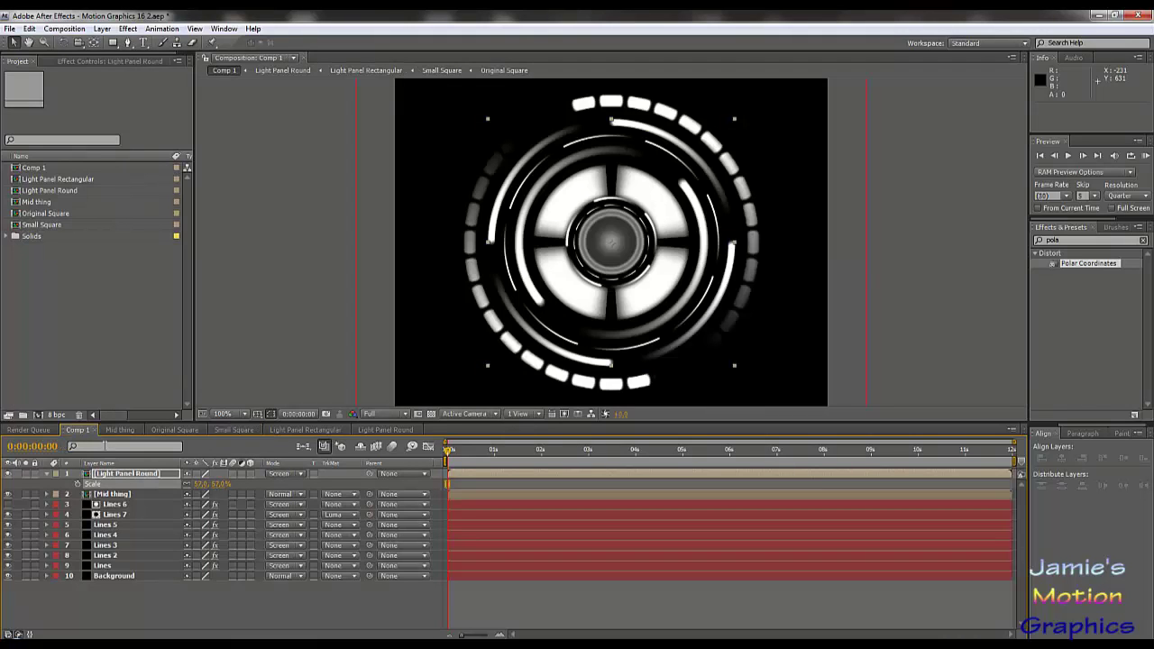
click(234, 429)
mouse_move(216, 490)
mouse_down()
mouse_move(235, 489)
mouse_move(221, 490)
mouse_up()
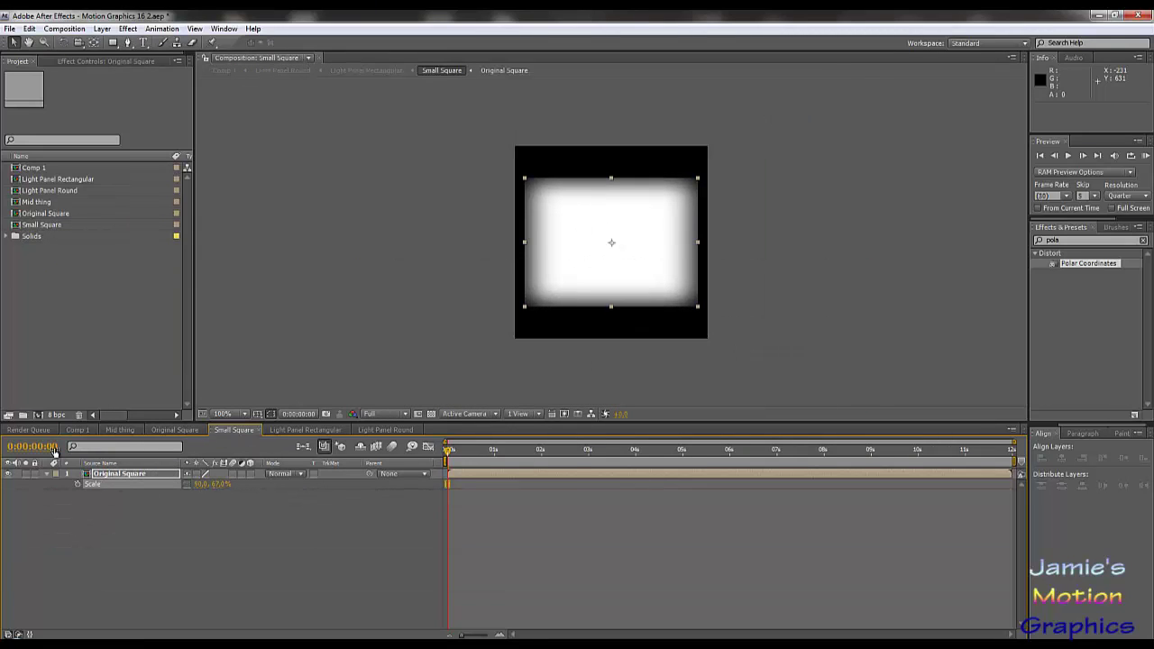
click(78, 430)
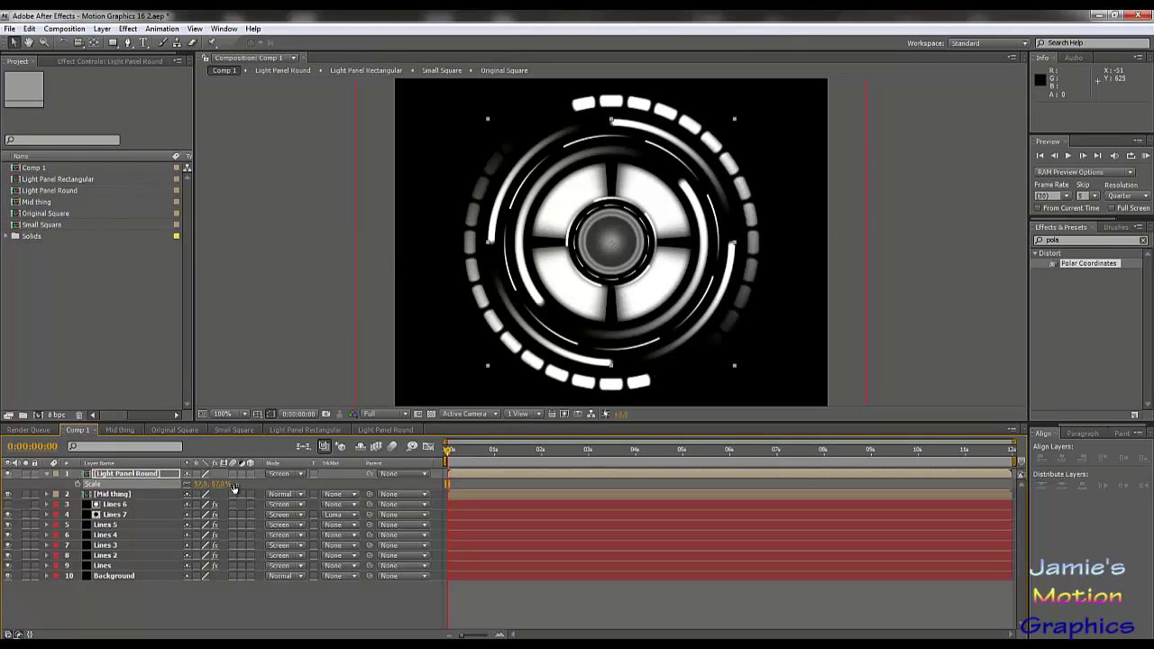
Set the Light Panel Round layer's scale in Comp 1 to 62%.
click(133, 478)
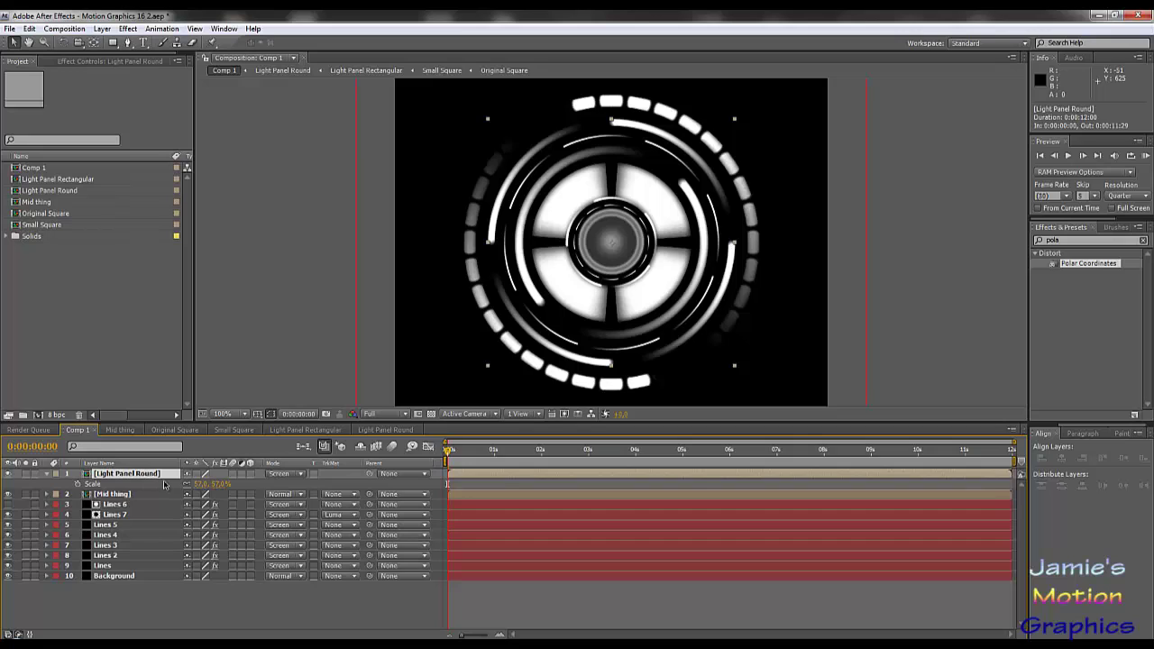
drag(217, 484, 229, 484)
key(Return)
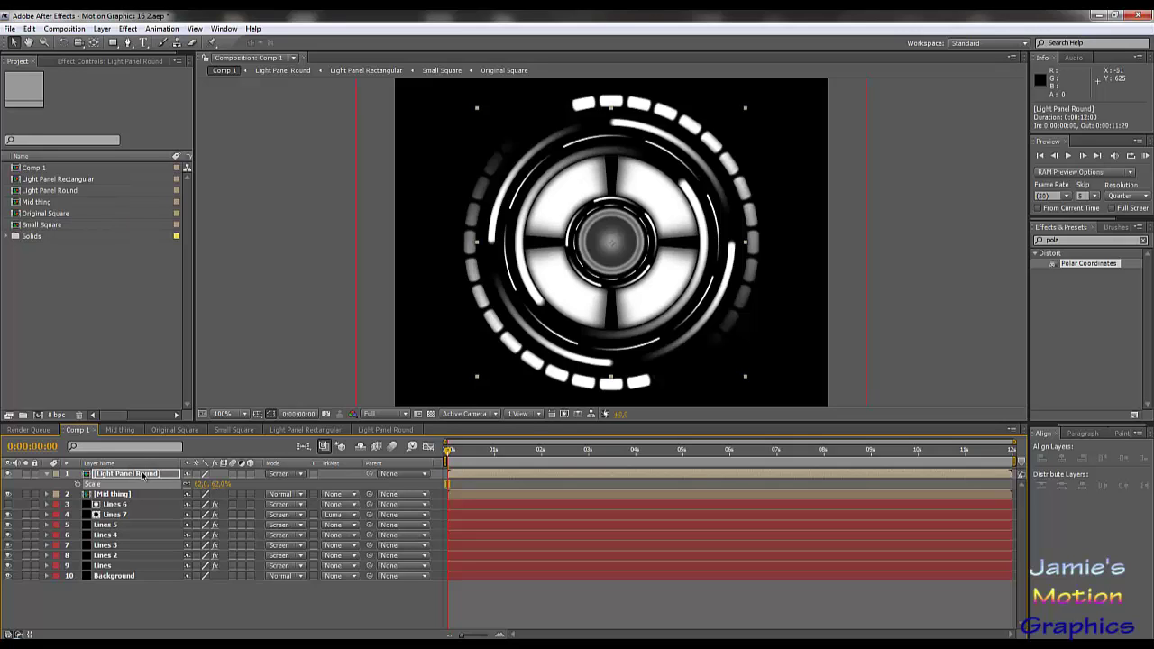
Set the Original Square layer's vertical scale in Small Square to 65% and preview the opening frames of Comp 1.
click(217, 430)
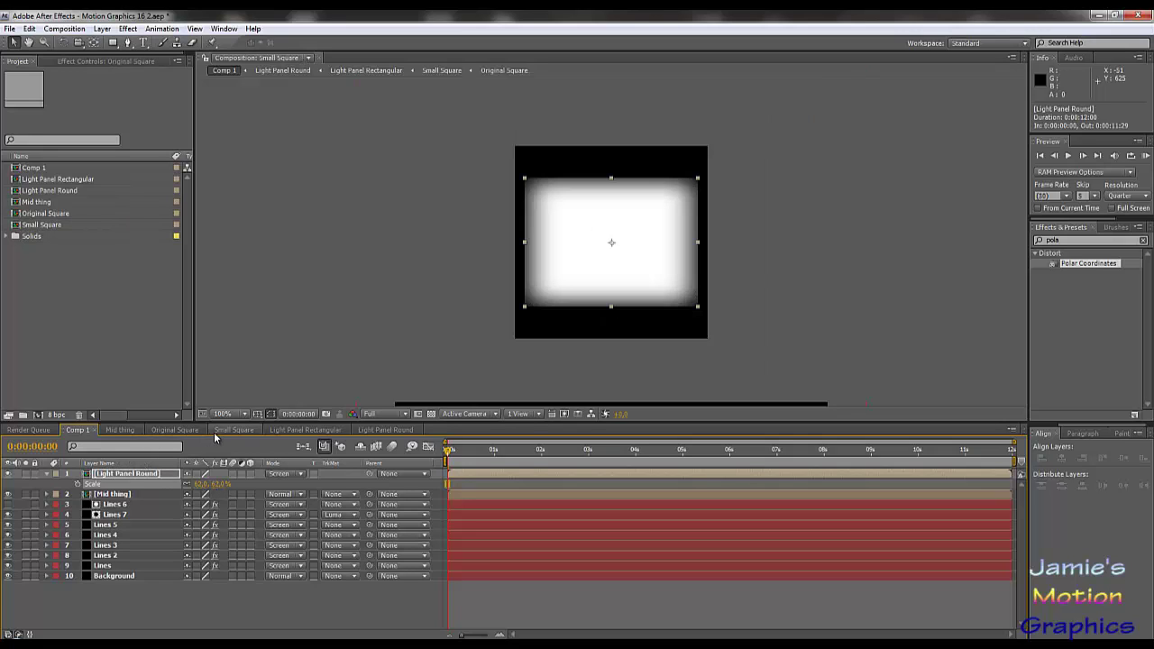
click(218, 486)
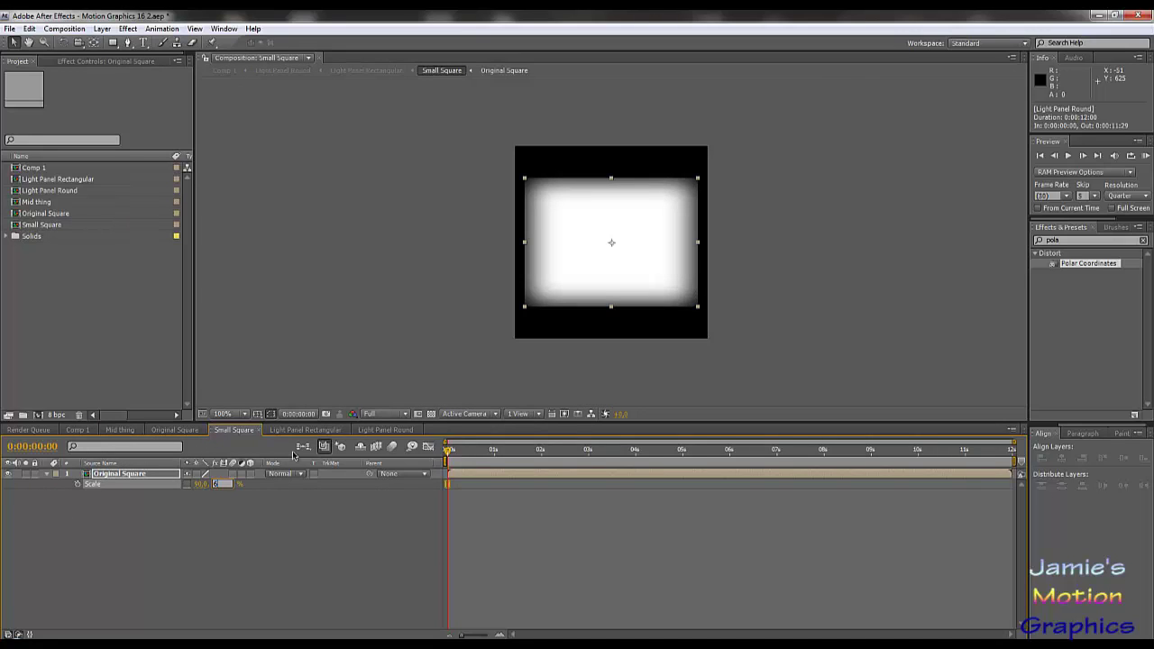
text(65)
key(Return)
click(78, 431)
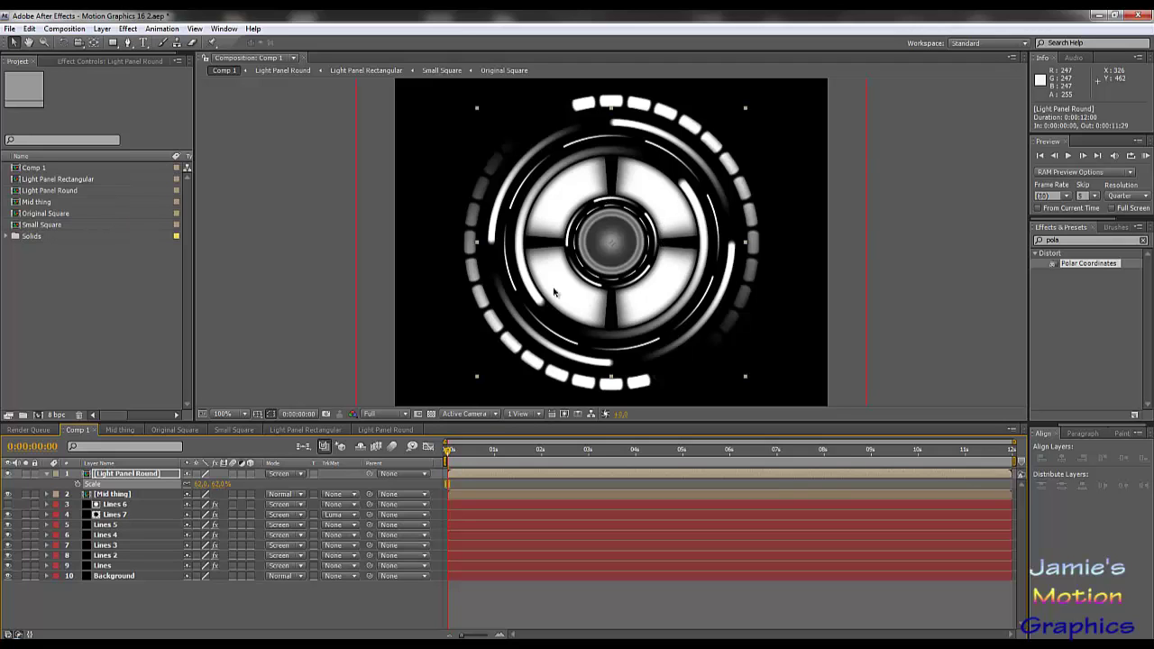
mouse_move(449, 451)
mouse_down()
mouse_move(767, 458)
mouse_move(447, 456)
mouse_up()
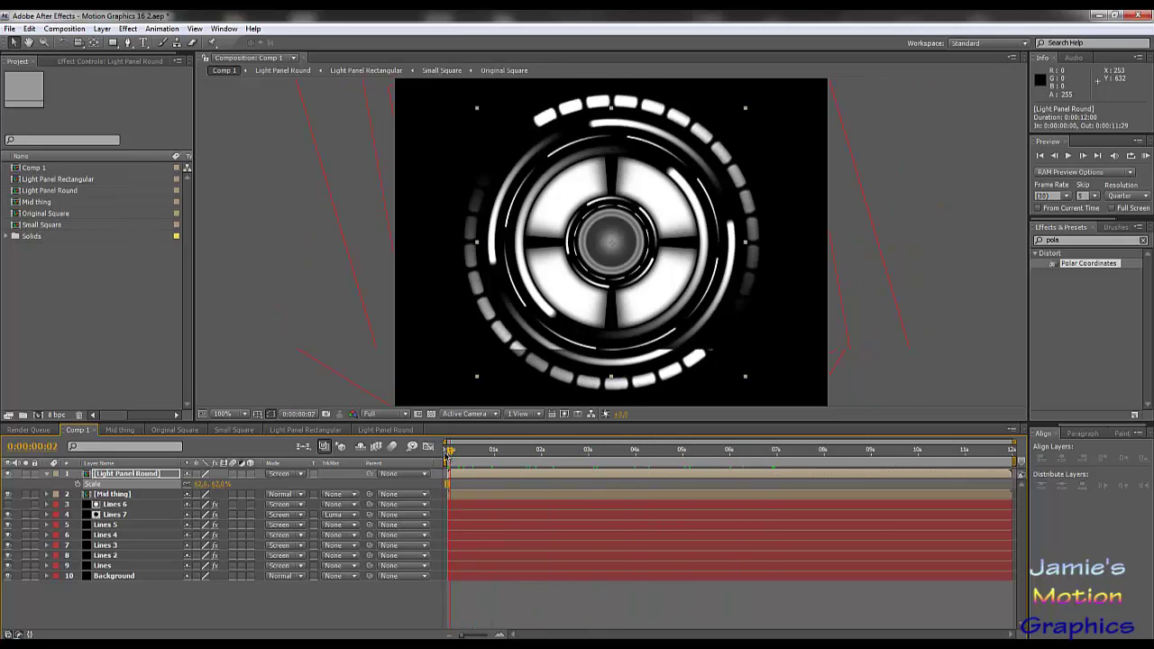
Add the rotation expression 150*time to the Light Panel Round layer, preview its spin, and collapse the layer's properties.
click(122, 474)
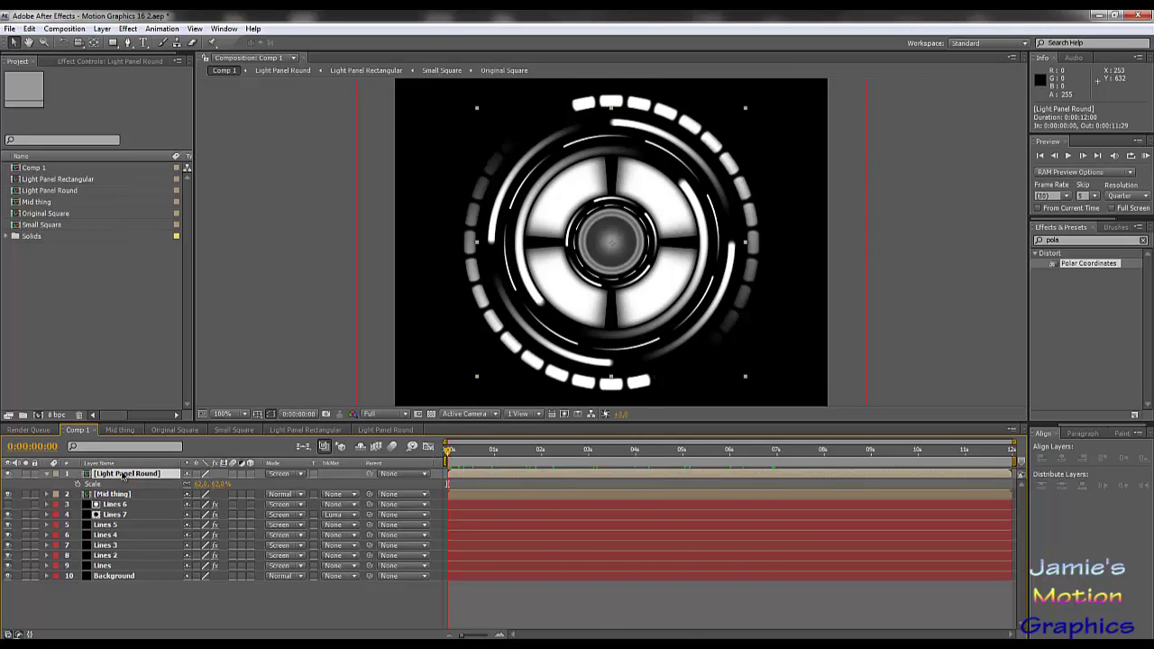
key(r)
alt+click(78, 484)
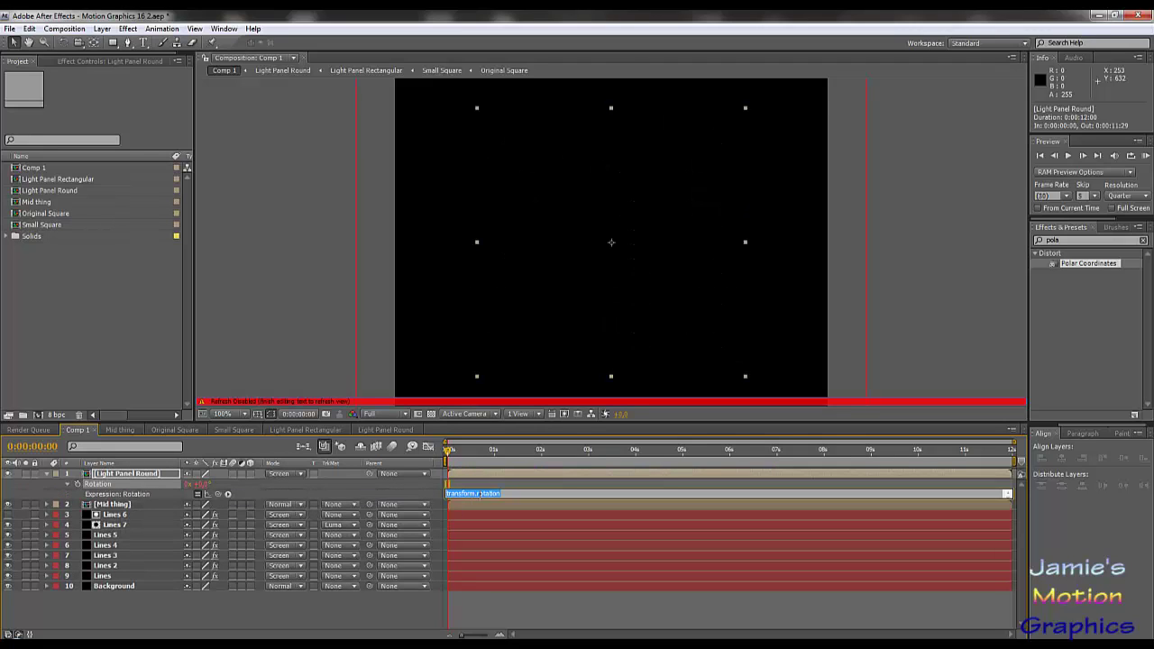
key(BackSpace)
key(Delete)
click(160, 350)
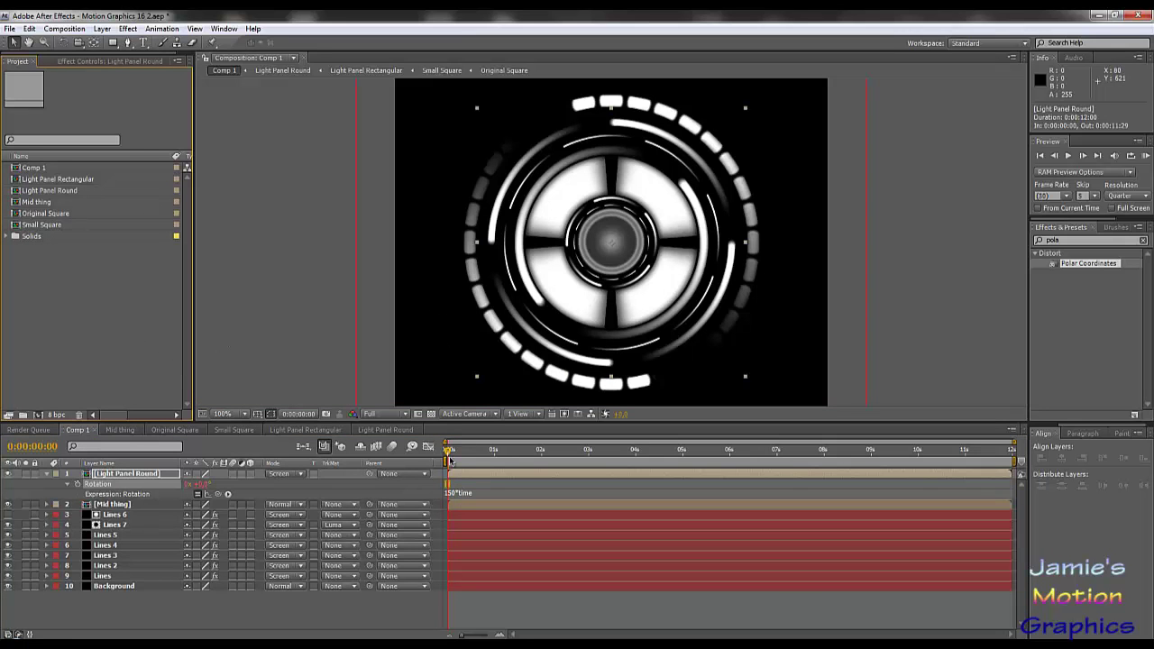
drag(449, 455, 608, 455)
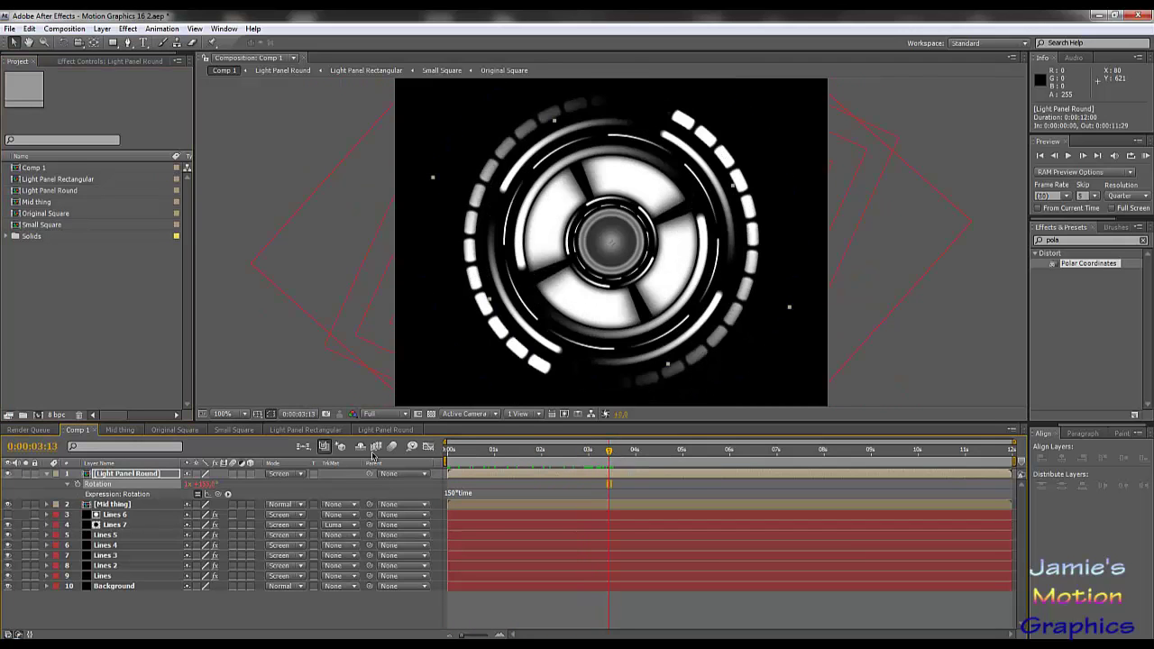
click(47, 474)
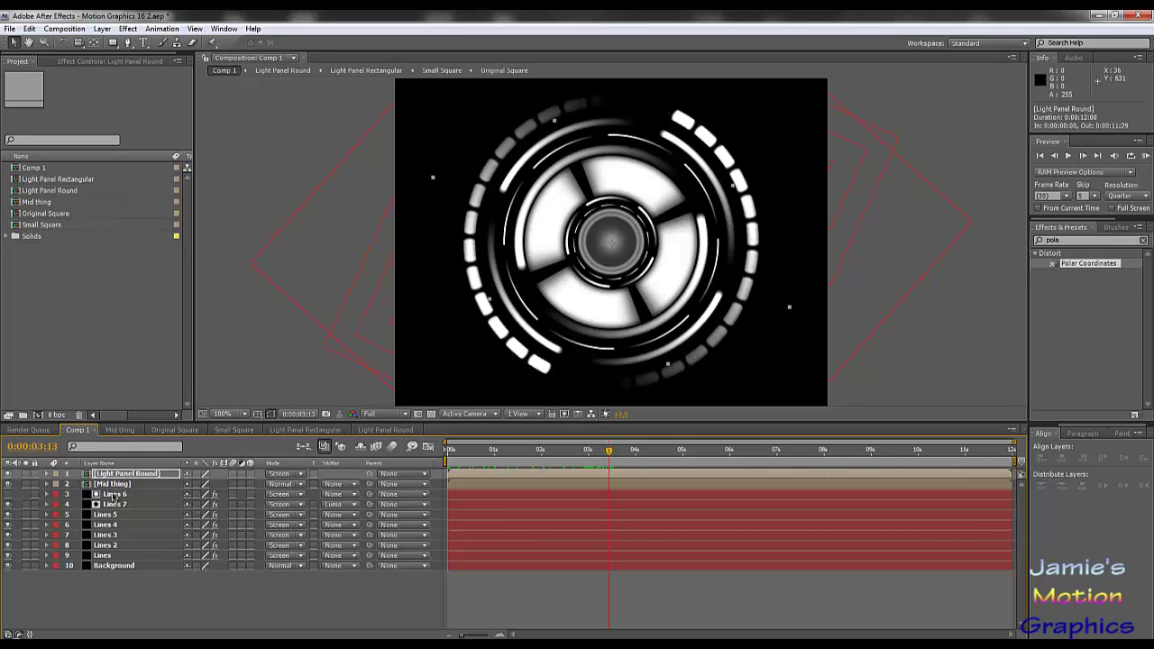
key(Return)
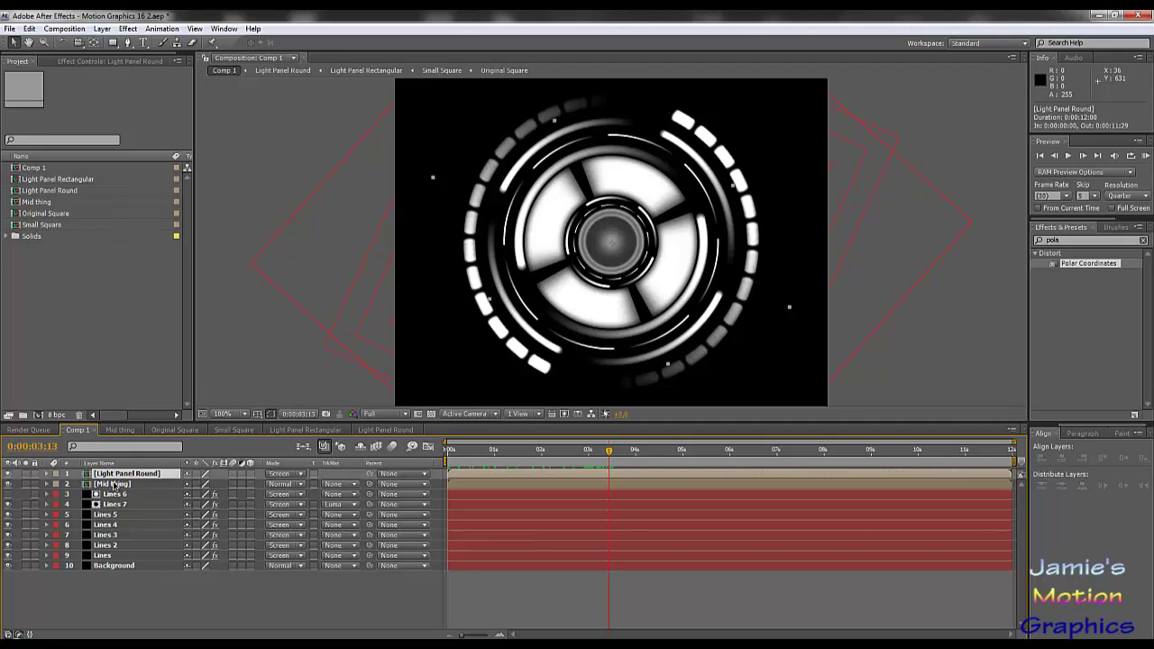
Rename the Comp 1 composition as Lines in the project.
ctrl+click(113, 486)
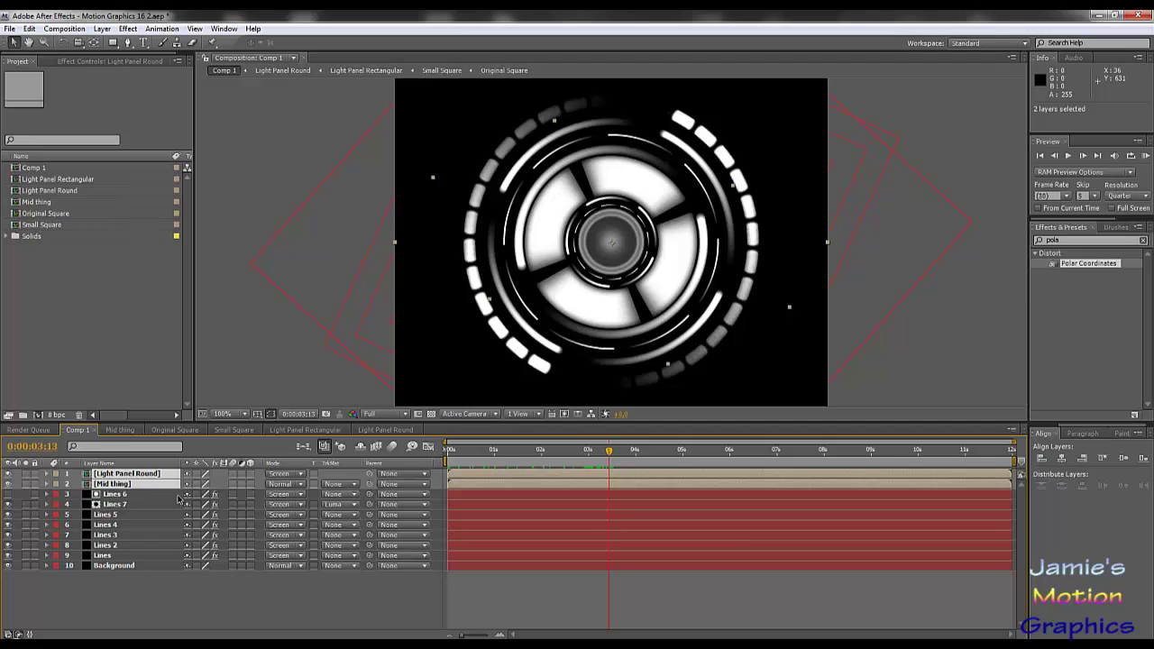
click(41, 167)
right_click(41, 168)
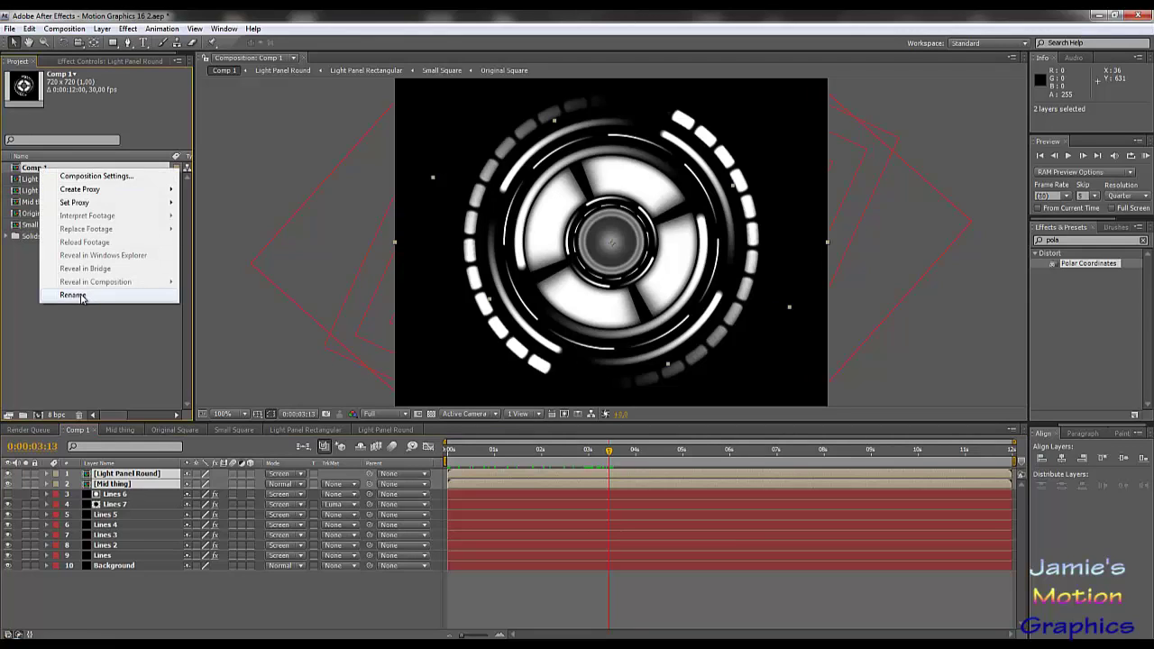
click(81, 296)
text(Lin)
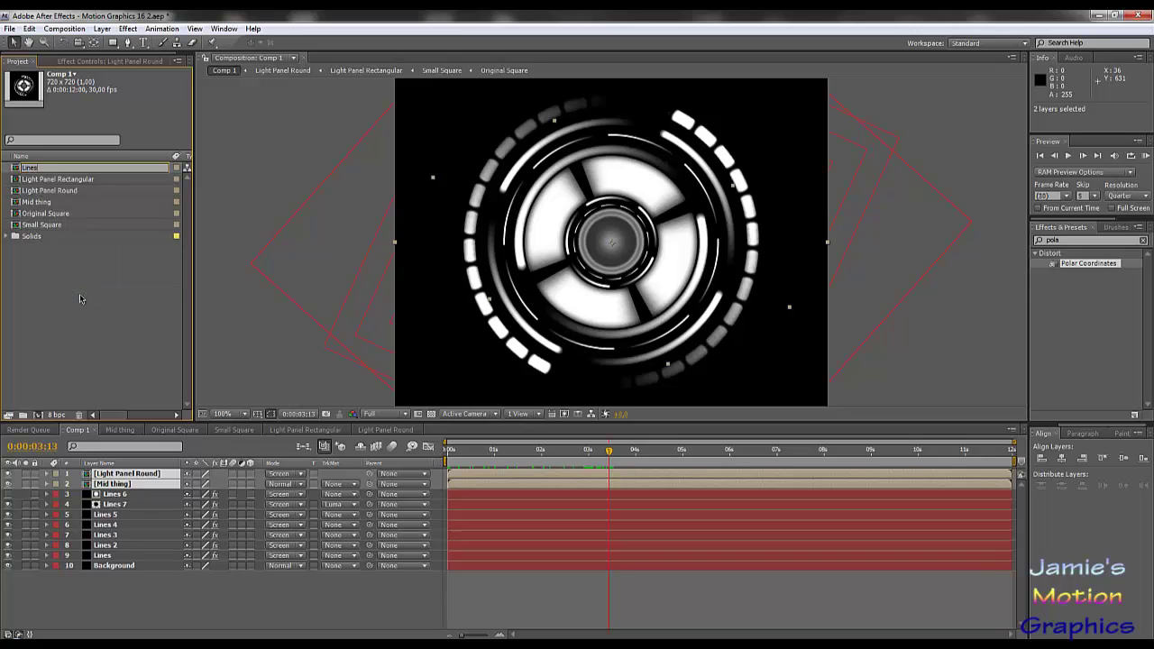
text(es)
key(Return)
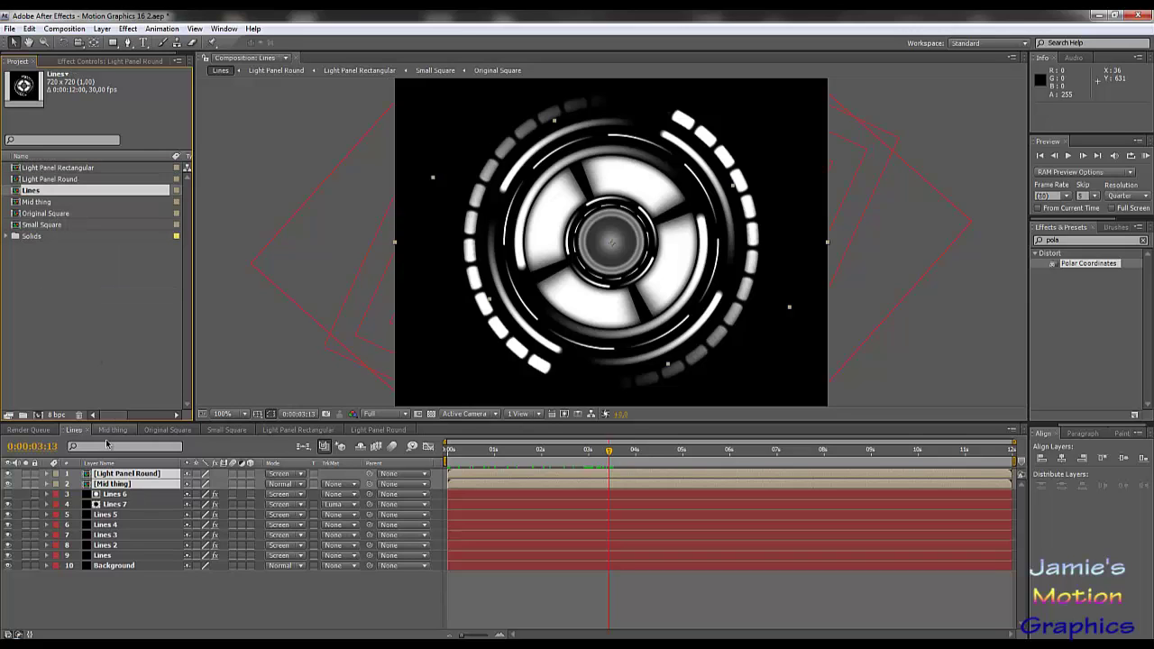
Delete the Light Panel Round and Mid thing layers from the Lines composition.
shift+click(128, 486)
right_click(127, 487)
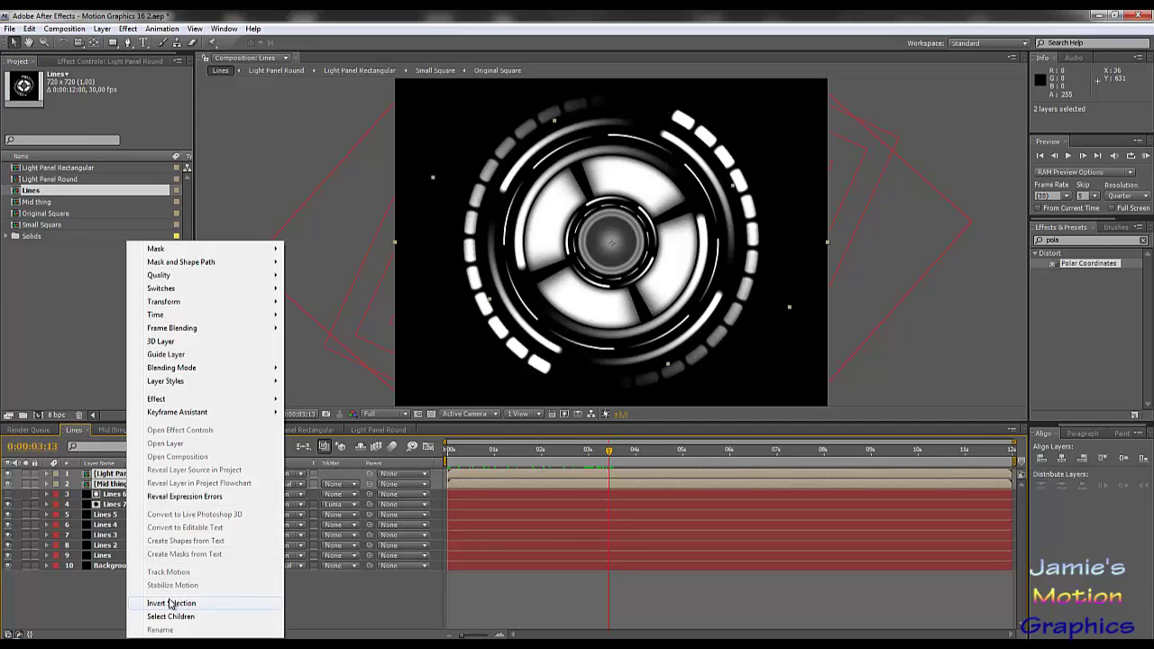
click(77, 358)
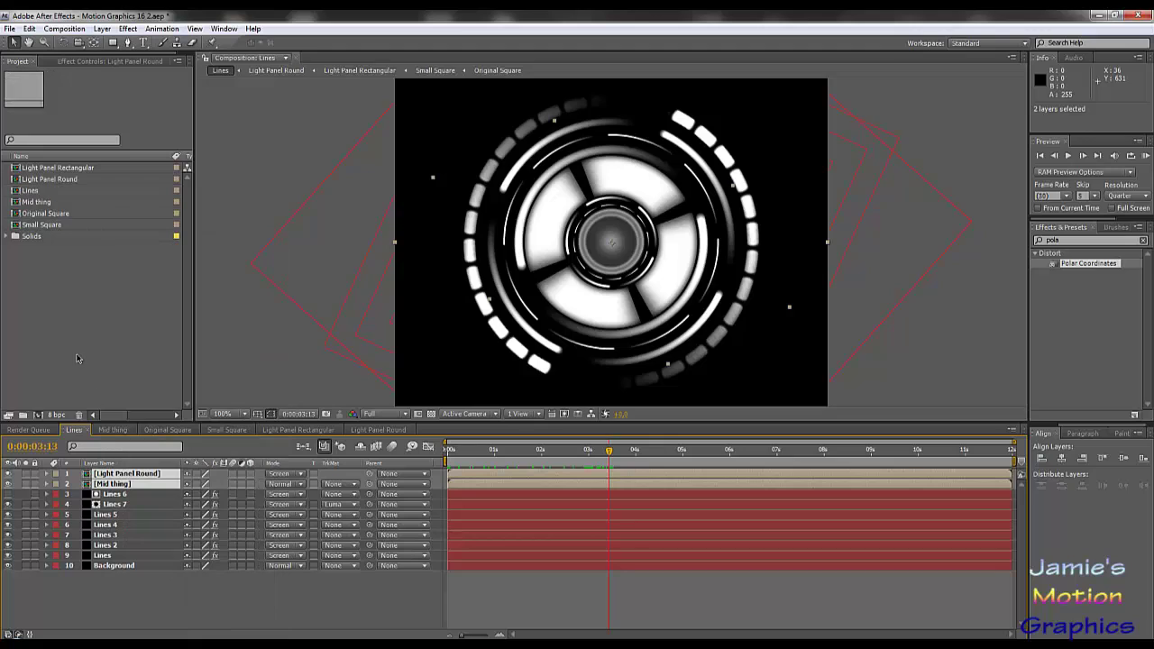
right_click(137, 487)
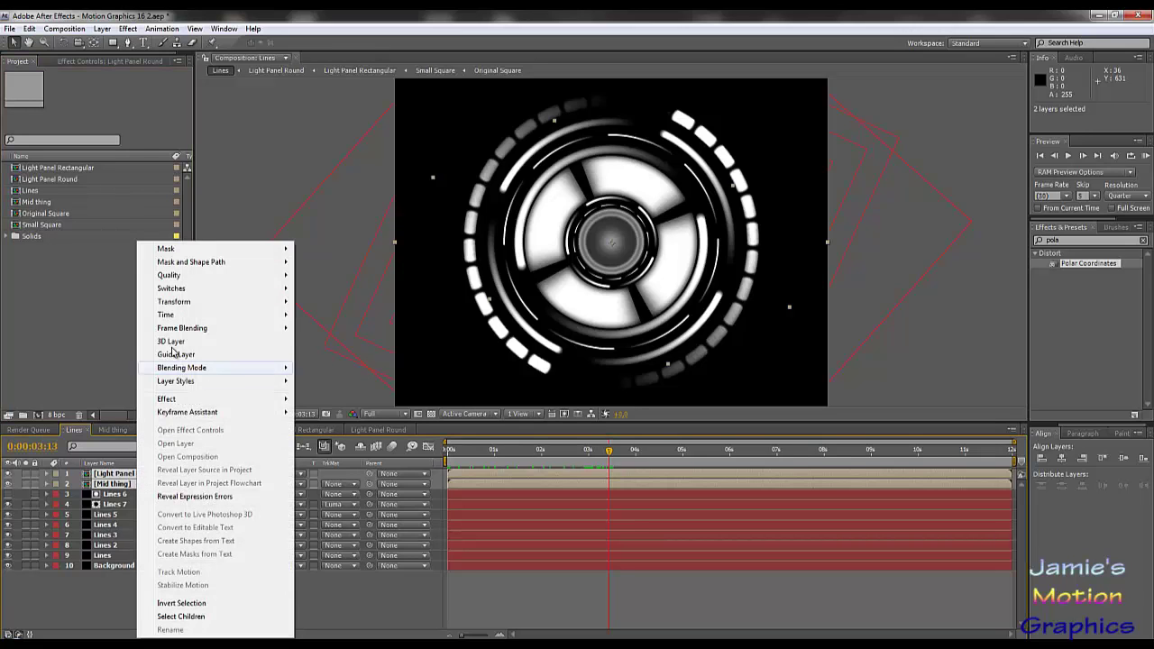
click(87, 372)
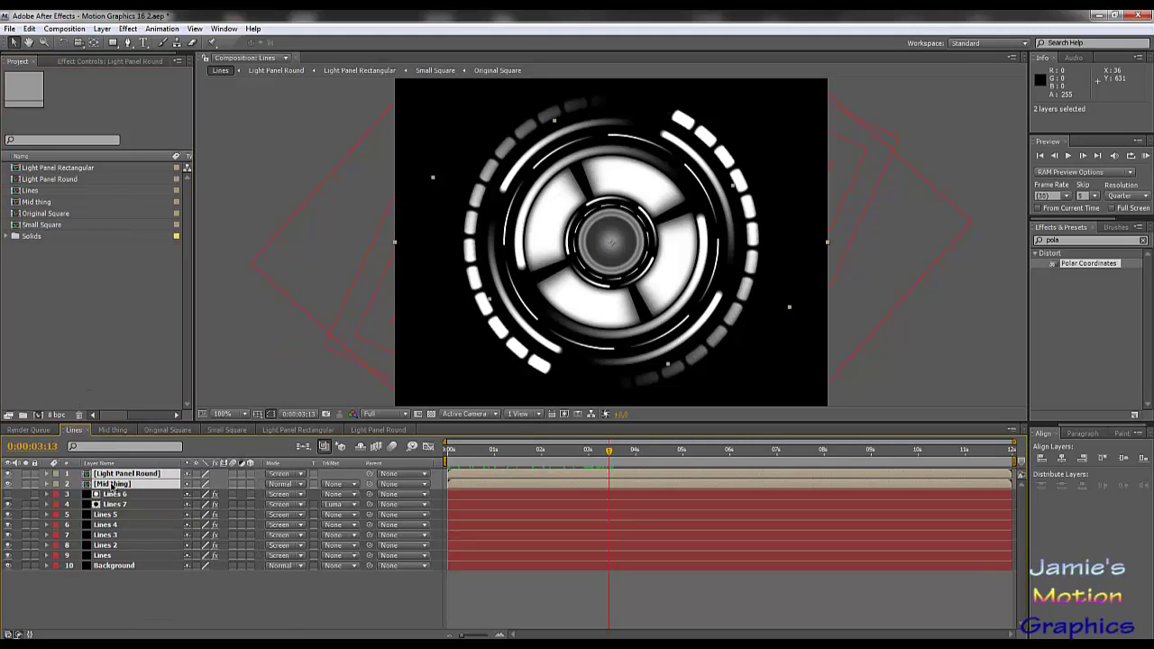
key(Delete)
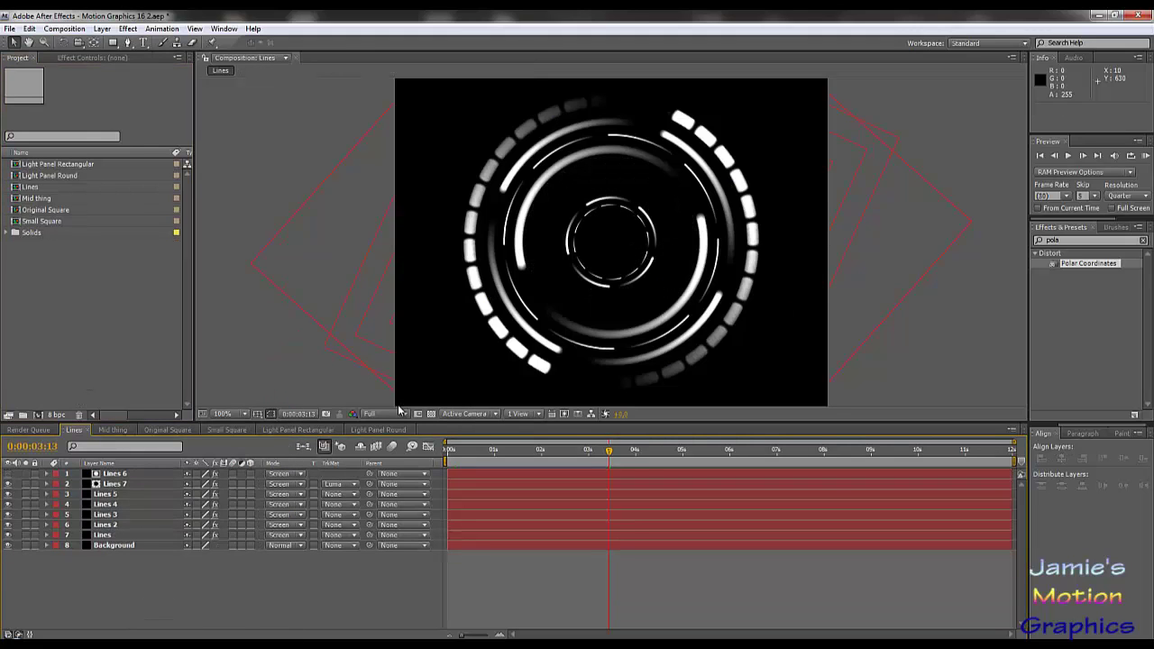
Create a new composition named Design with a width of 1280 px.
click(64, 28)
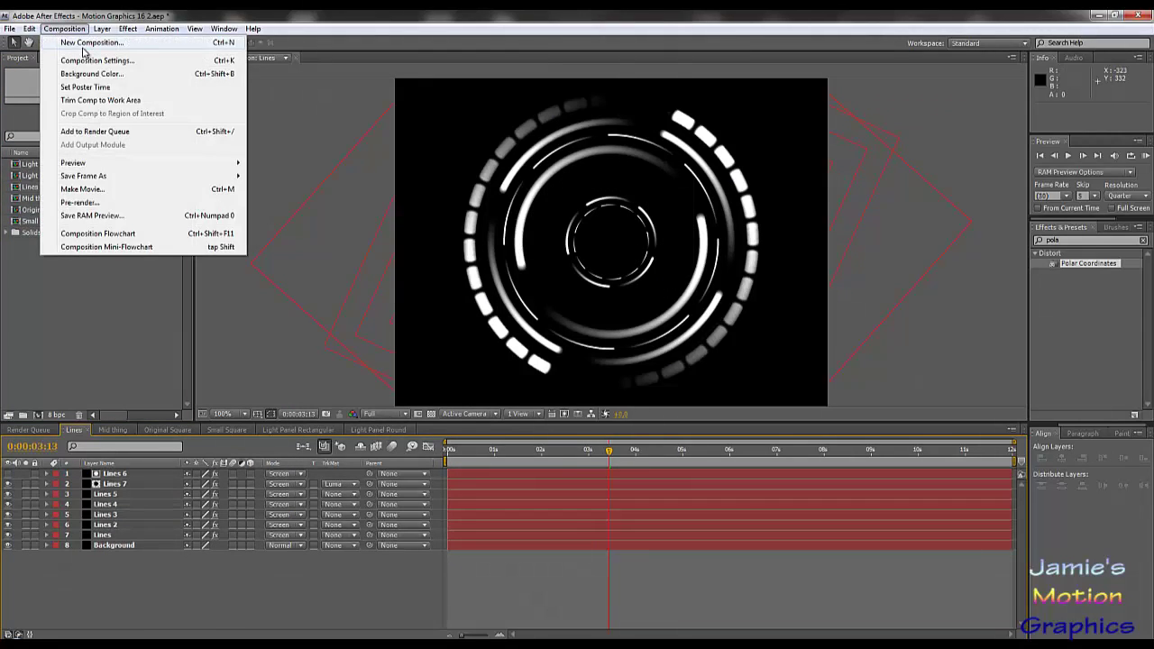
click(87, 46)
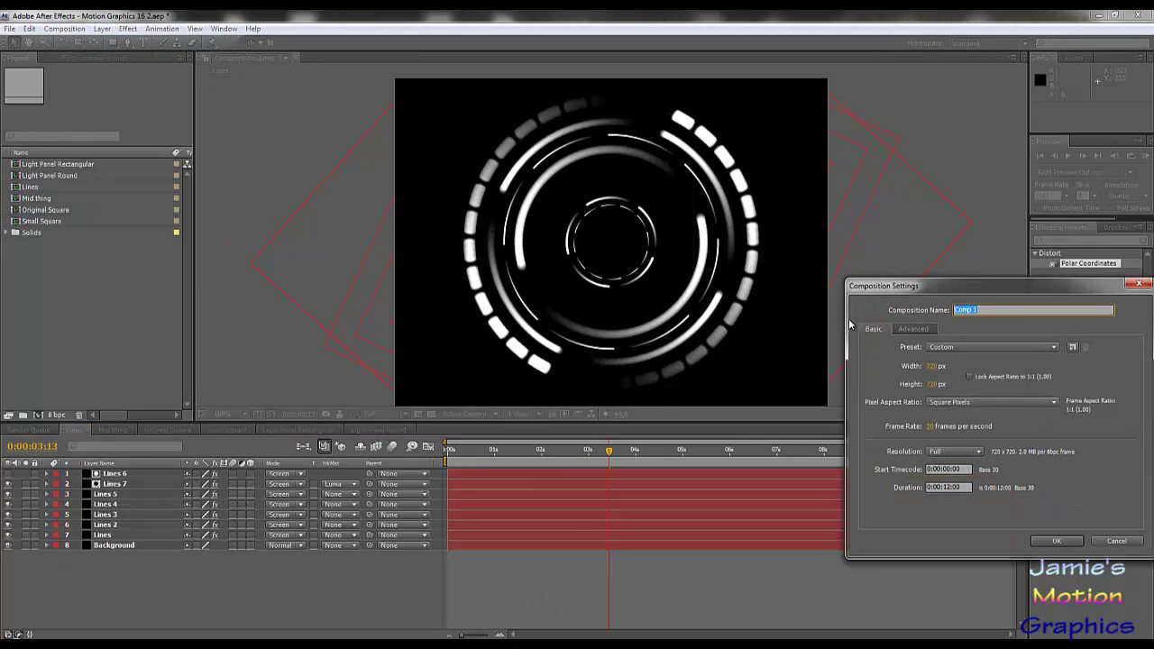
click(938, 366)
text(1280)
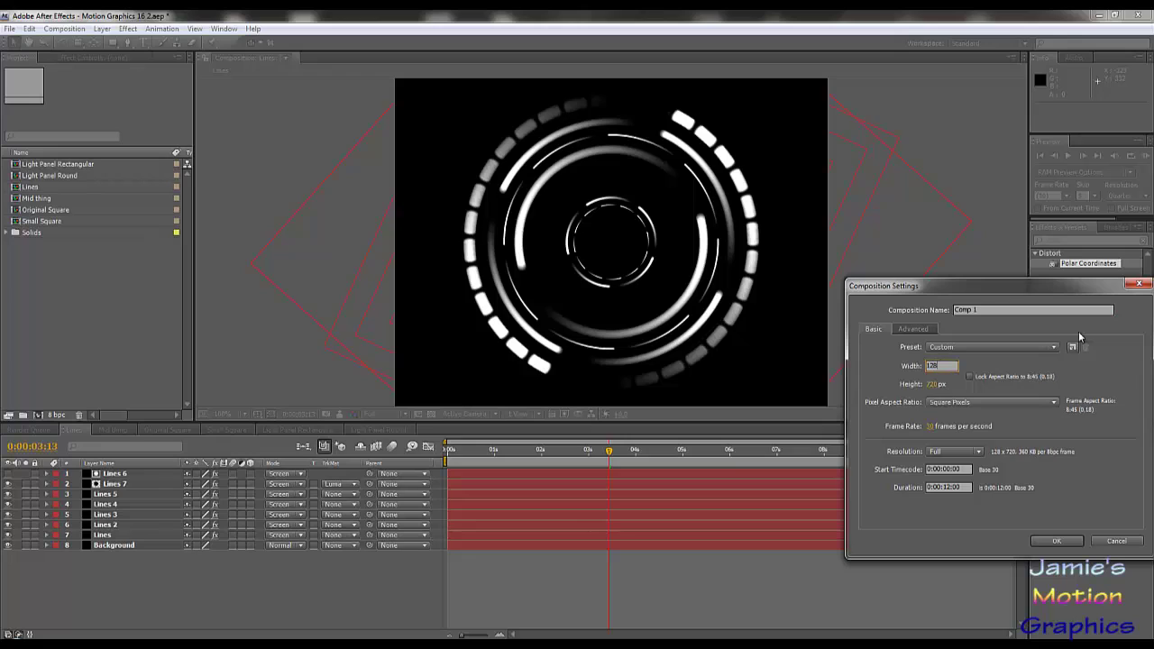
click(991, 311)
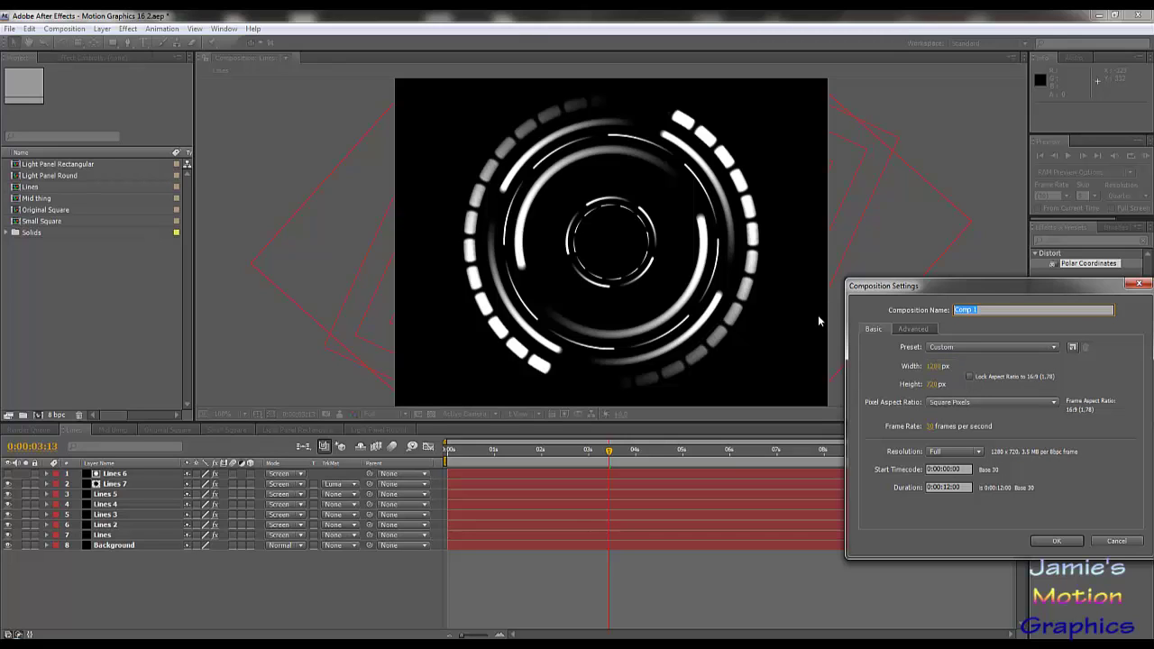
text(fin)
key(BackSpace)
key(BackSpace)
key(BackSpace)
key(BackSpace)
key(BackSpace)
text(Comp)
key(BackSpace)
key(BackSpace)
key(BackSpace)
key(BackSpace)
text(Design)
click(1053, 541)
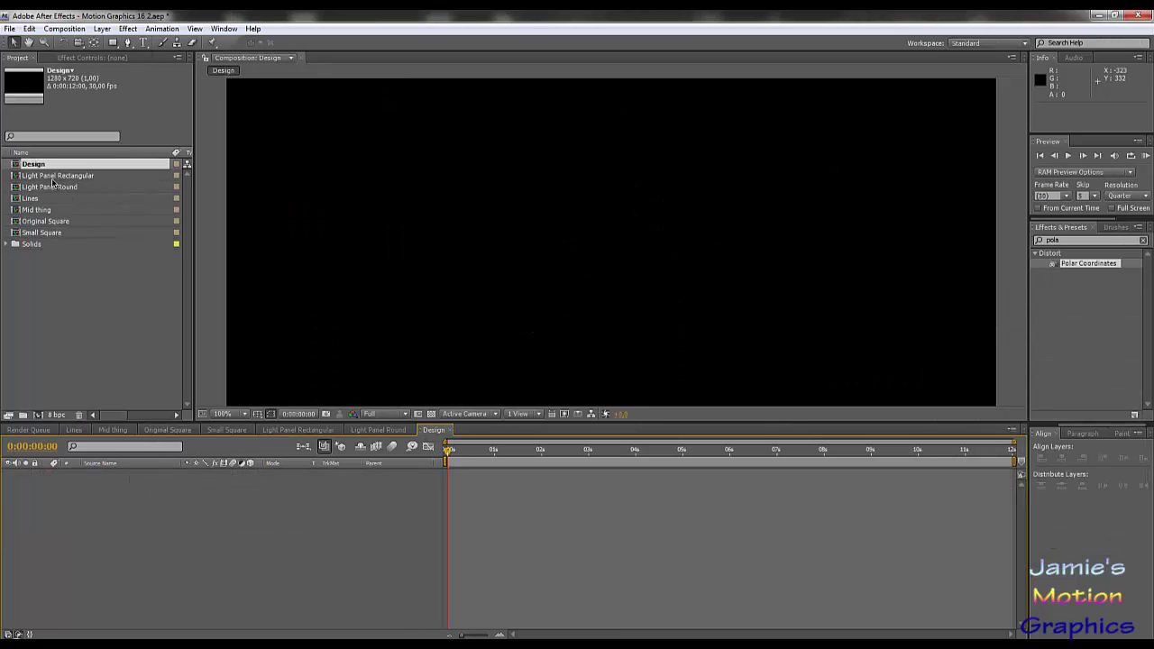
Add the Lines, Light Panel Round and Mid thing compositions to Design, stacked with Lines lowest and Mid thing uppermost.
drag(36, 198, 118, 511)
drag(69, 186, 113, 473)
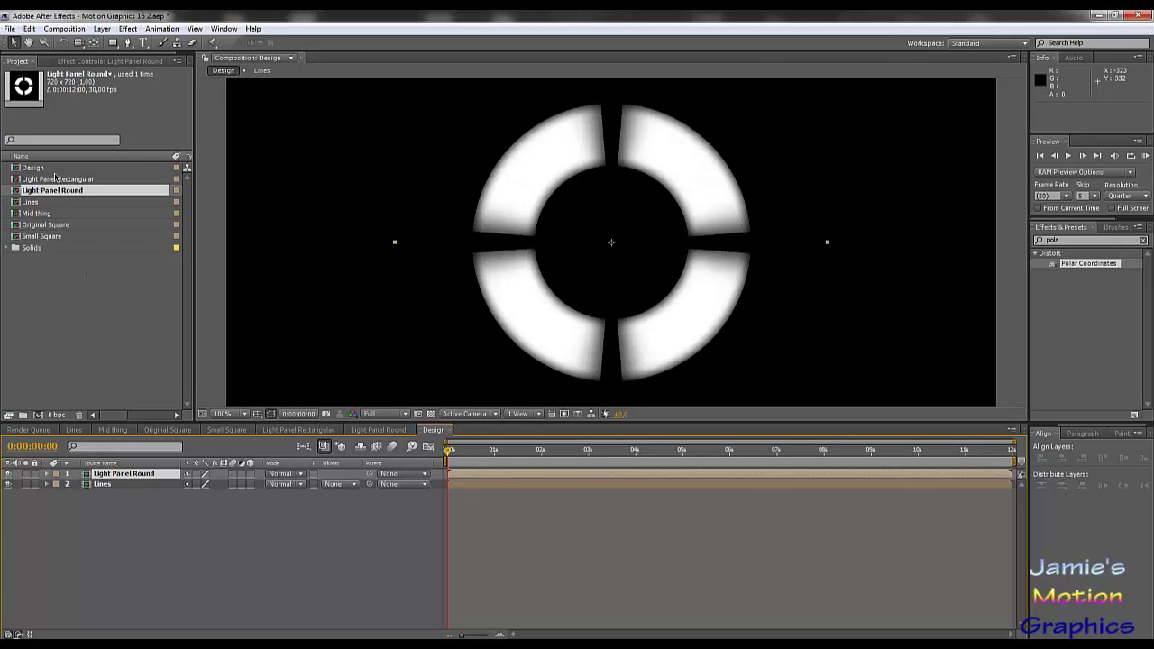
drag(40, 215, 129, 475)
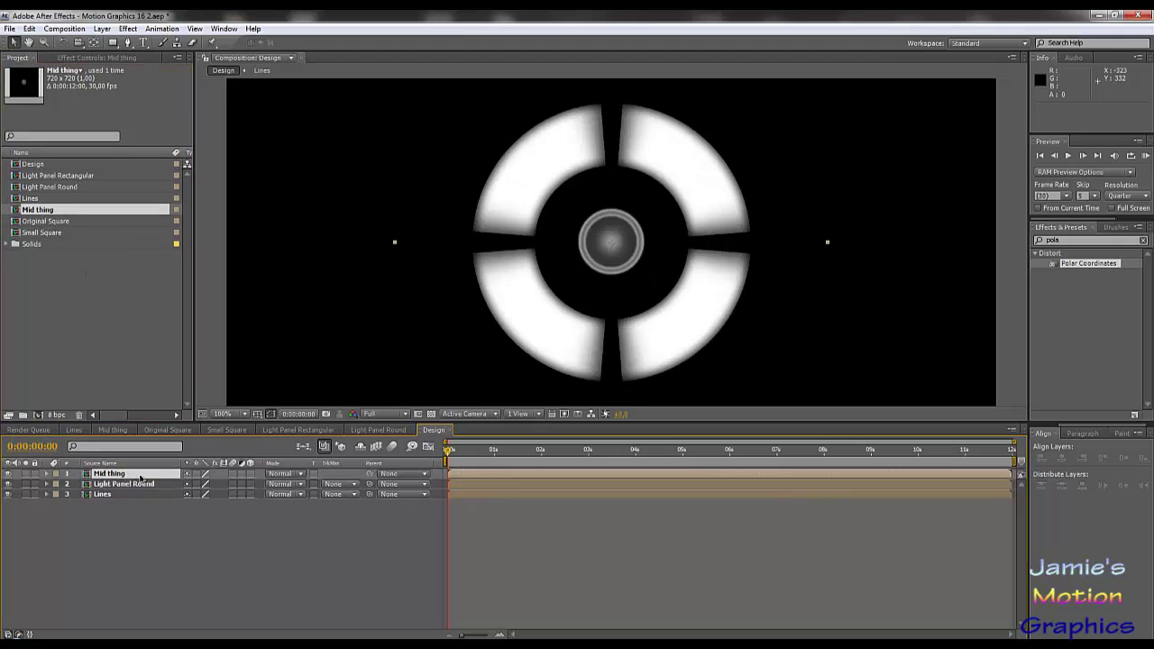
Set the Light Panel Round layer in Design to Screen blending and 62% scale, and collapse its properties.
key(s)
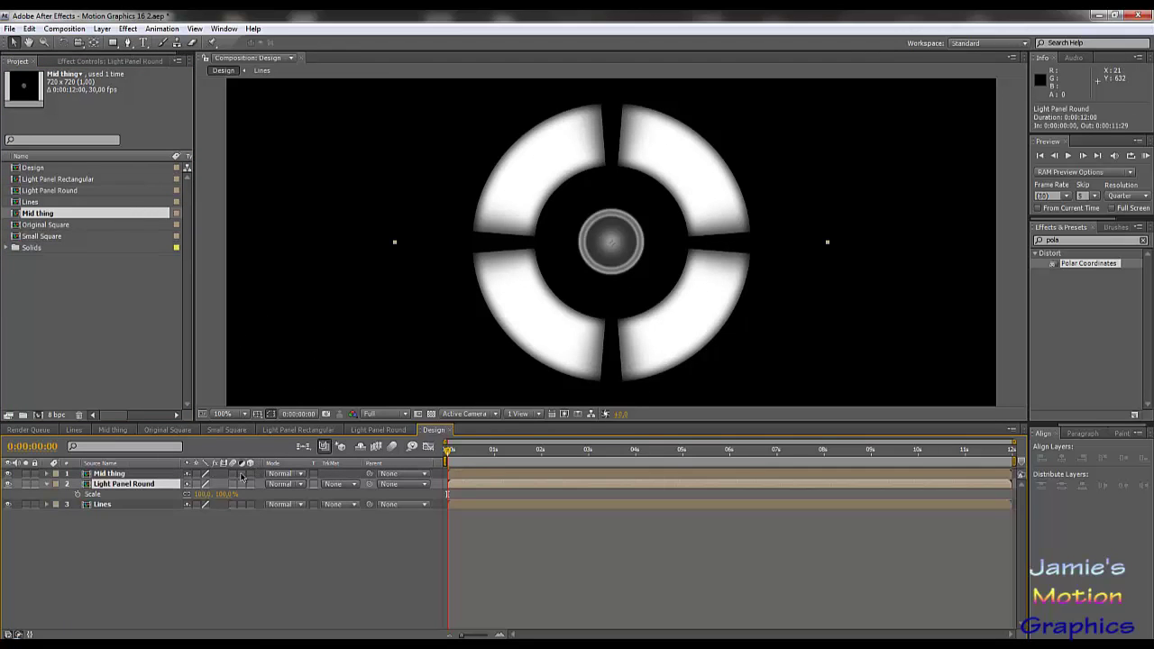
drag(209, 494, 156, 494)
click(336, 487)
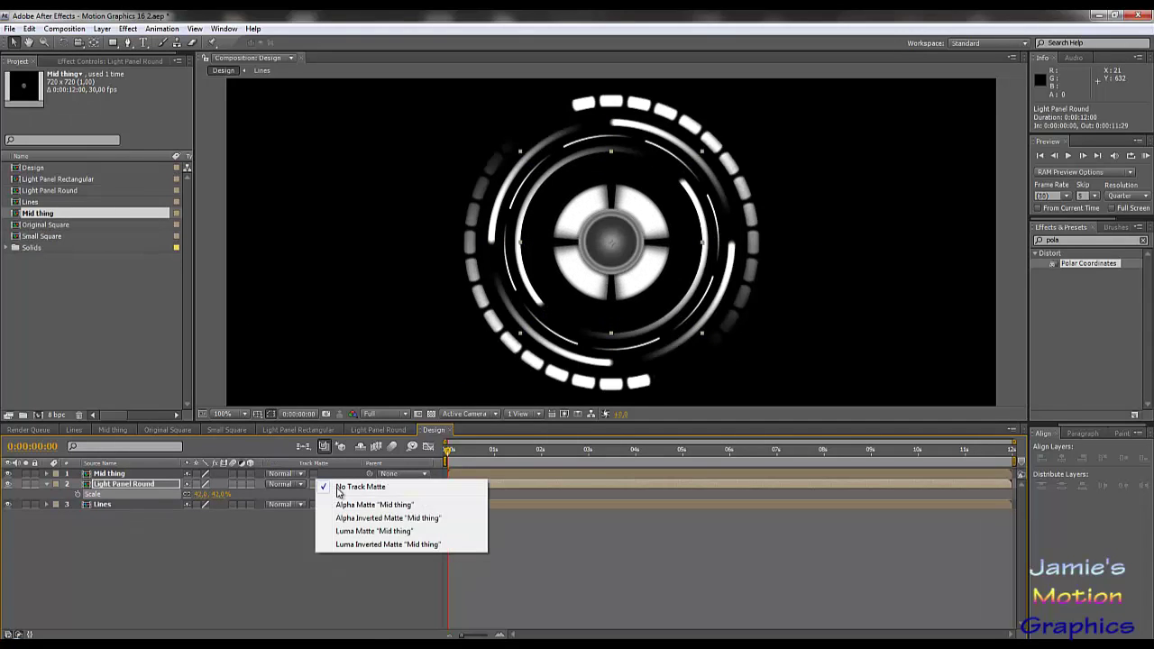
click(286, 485)
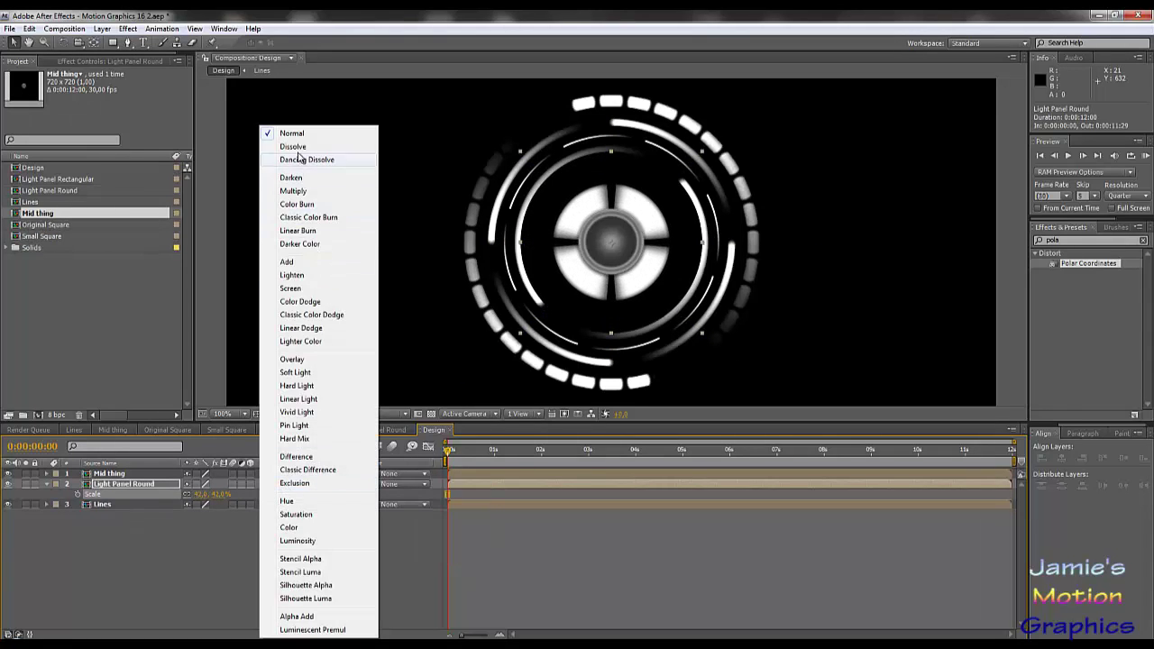
click(294, 288)
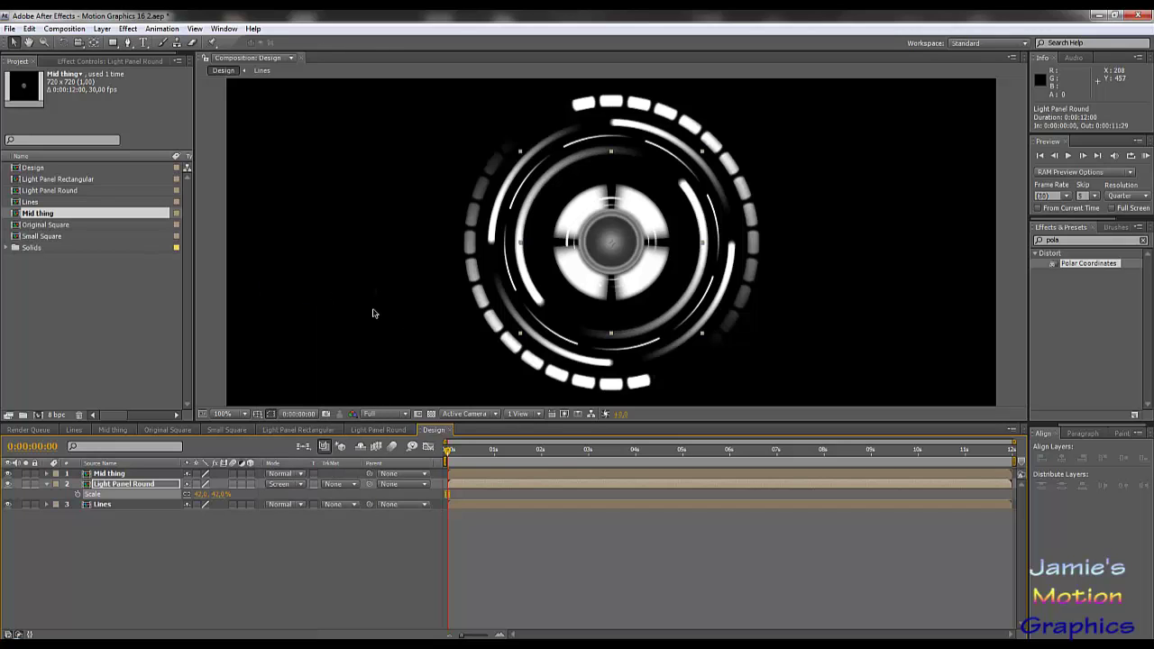
drag(215, 502, 237, 505)
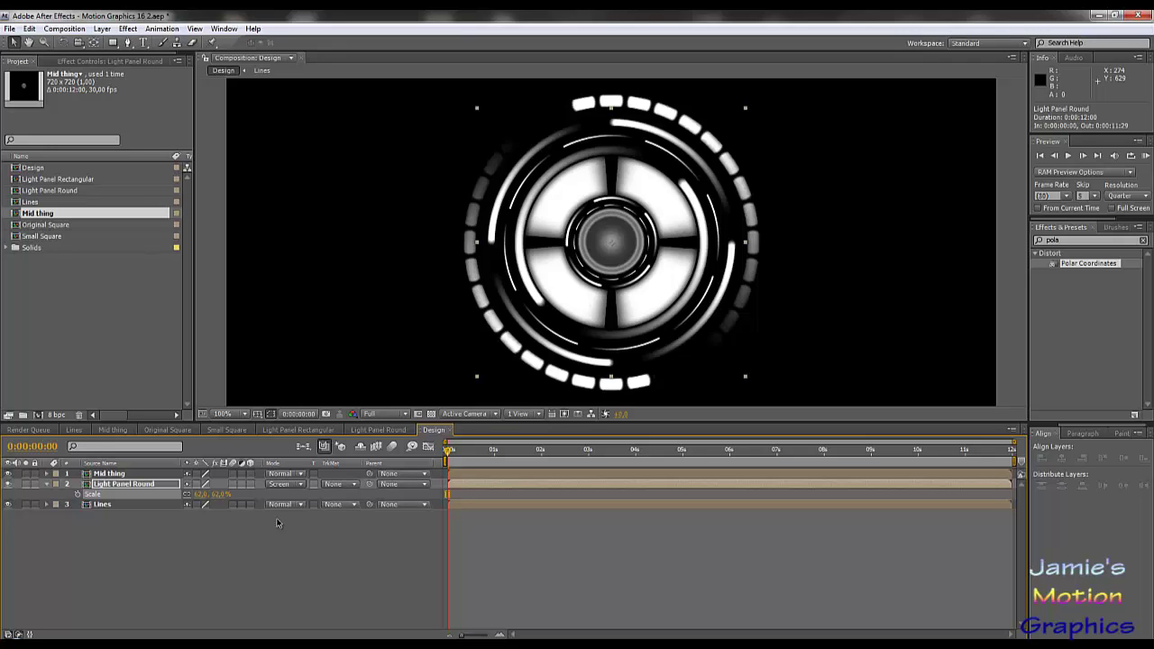
click(291, 565)
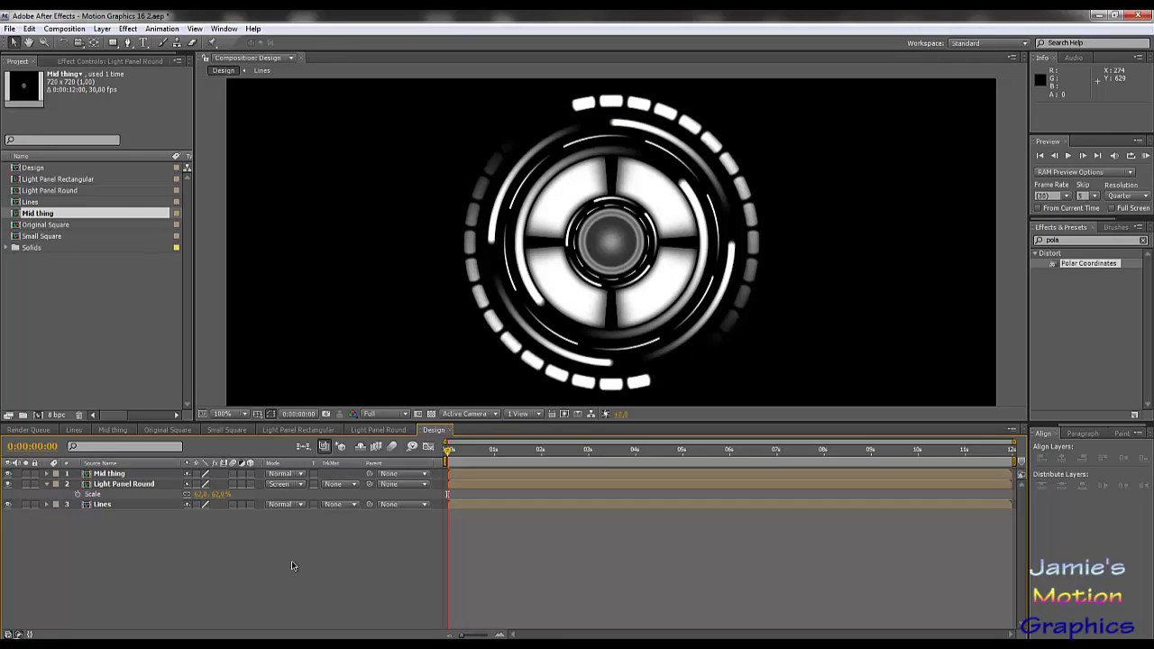
click(46, 485)
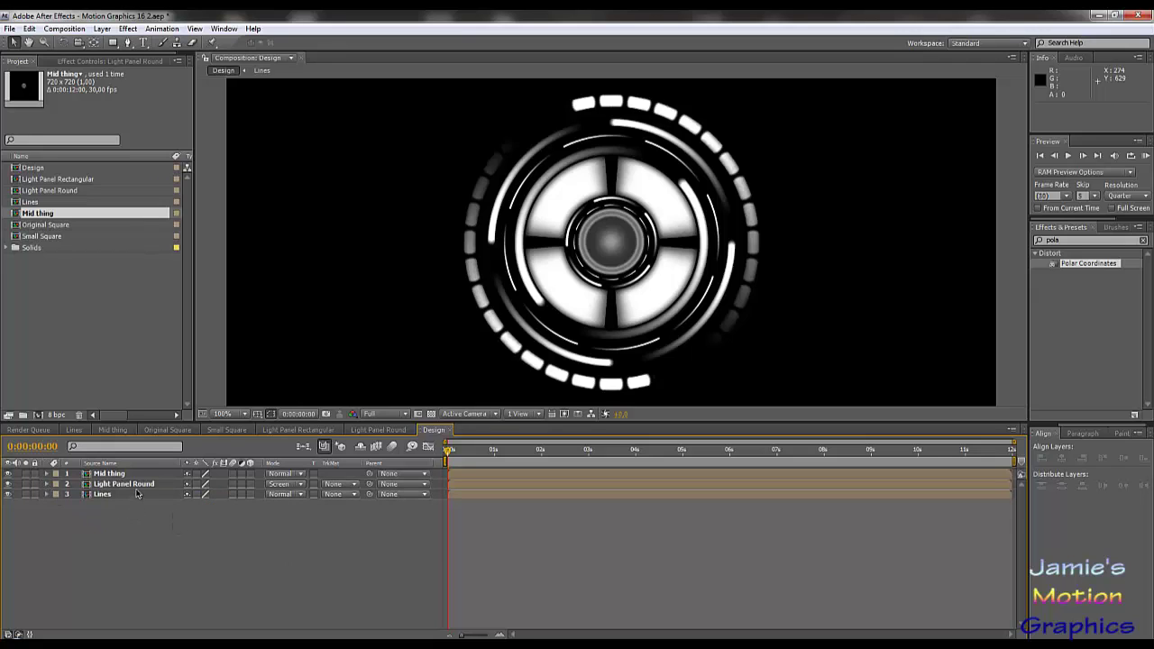
Add the expression wiggle(4,50) to the opacity of the first Small Square layer in Light Panel Rectangular and scrub the timeline to check it.
click(297, 430)
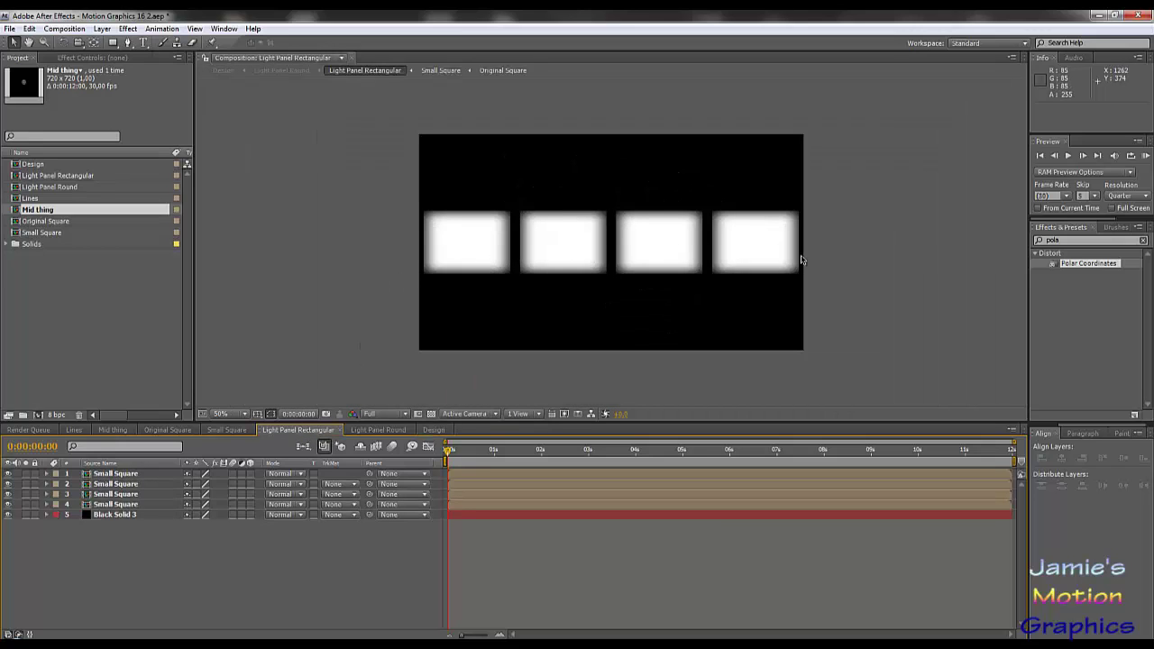
click(113, 475)
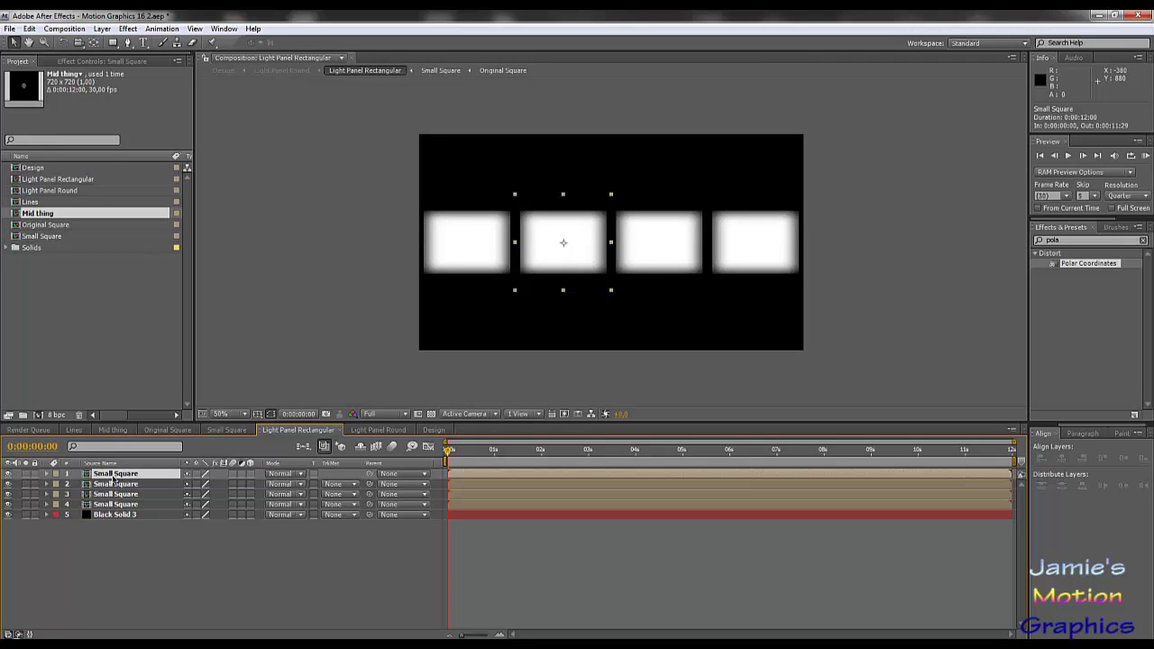
key(t)
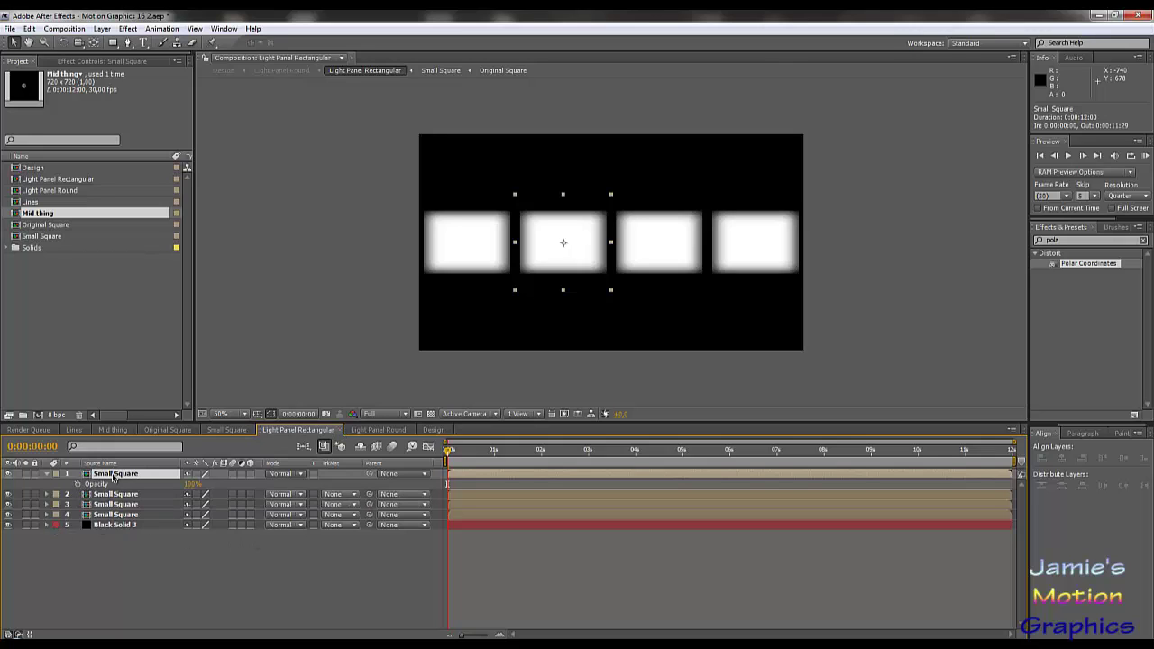
click(226, 430)
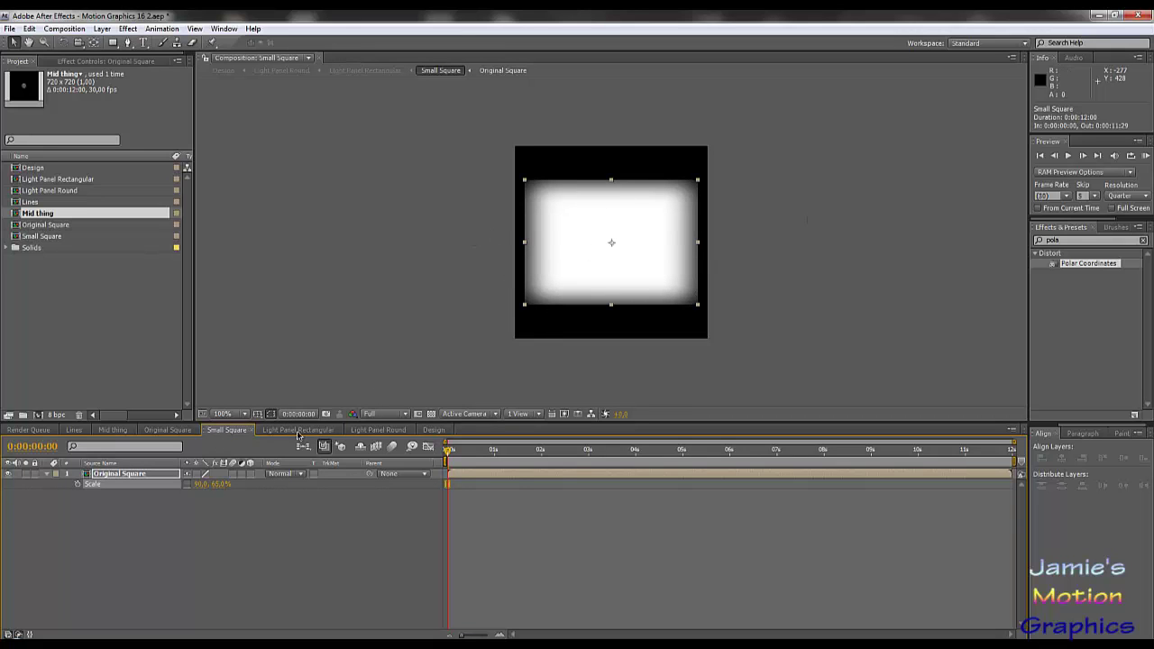
click(265, 432)
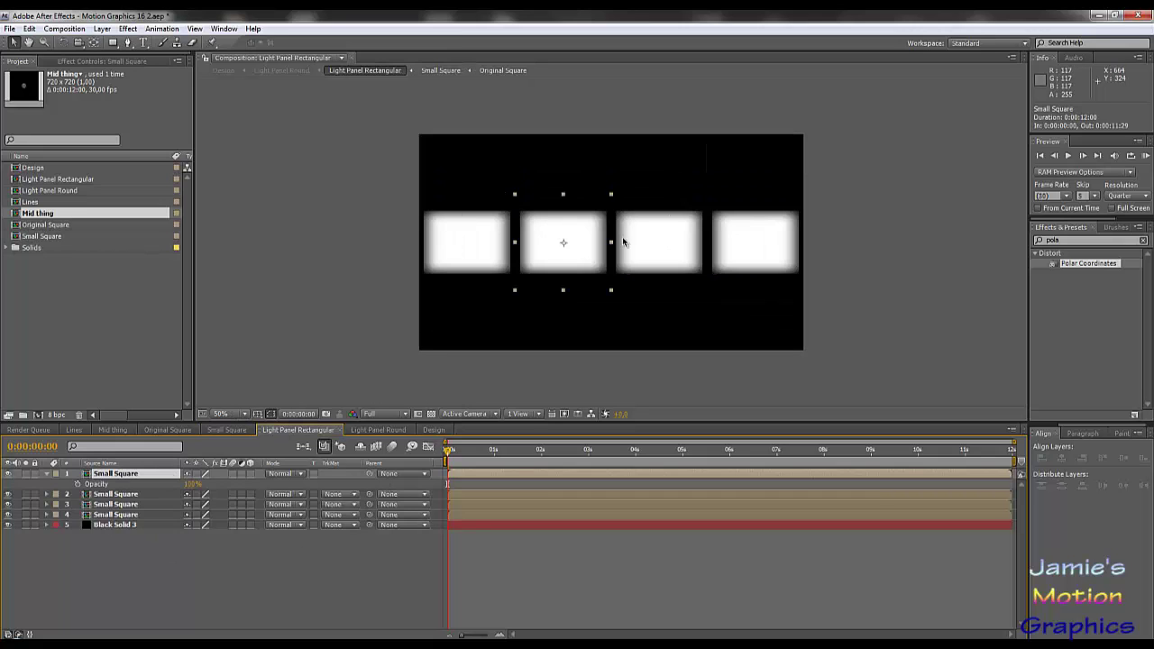
click(375, 432)
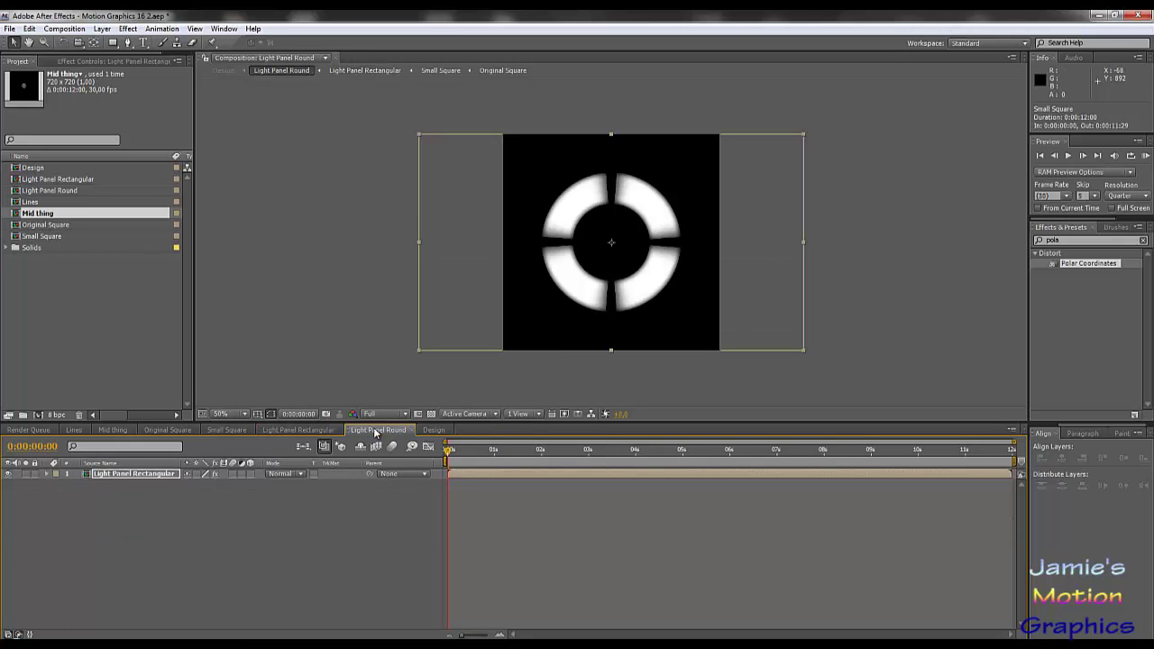
click(304, 432)
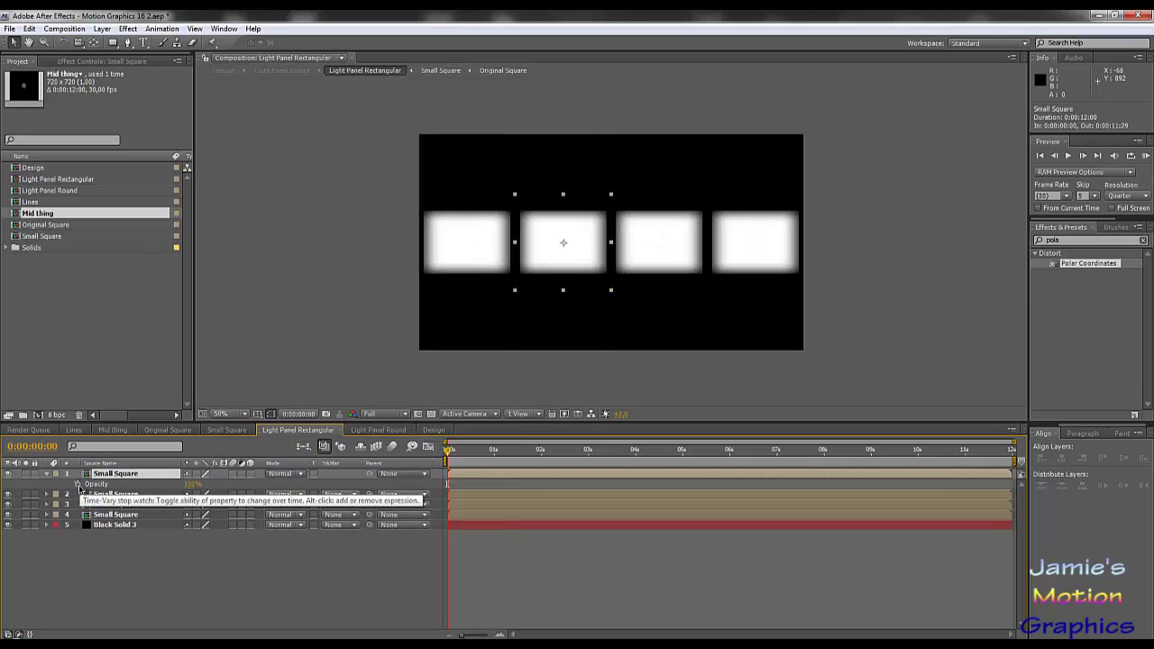
alt+click(78, 486)
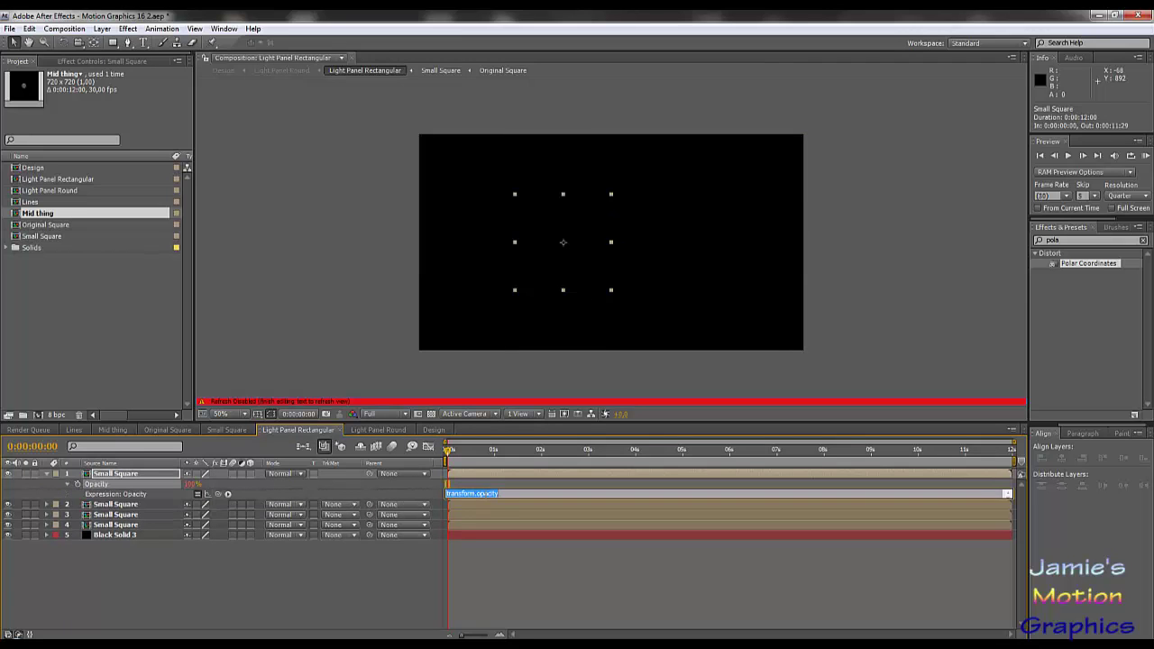
text(w)
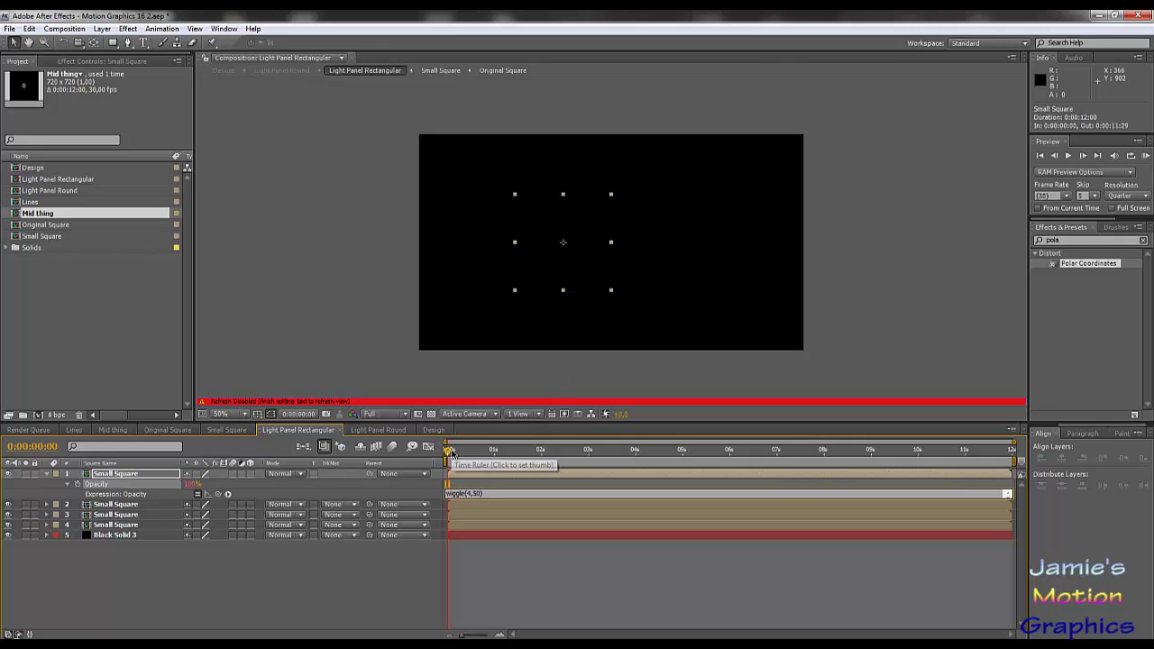
click(260, 584)
drag(449, 451, 441, 477)
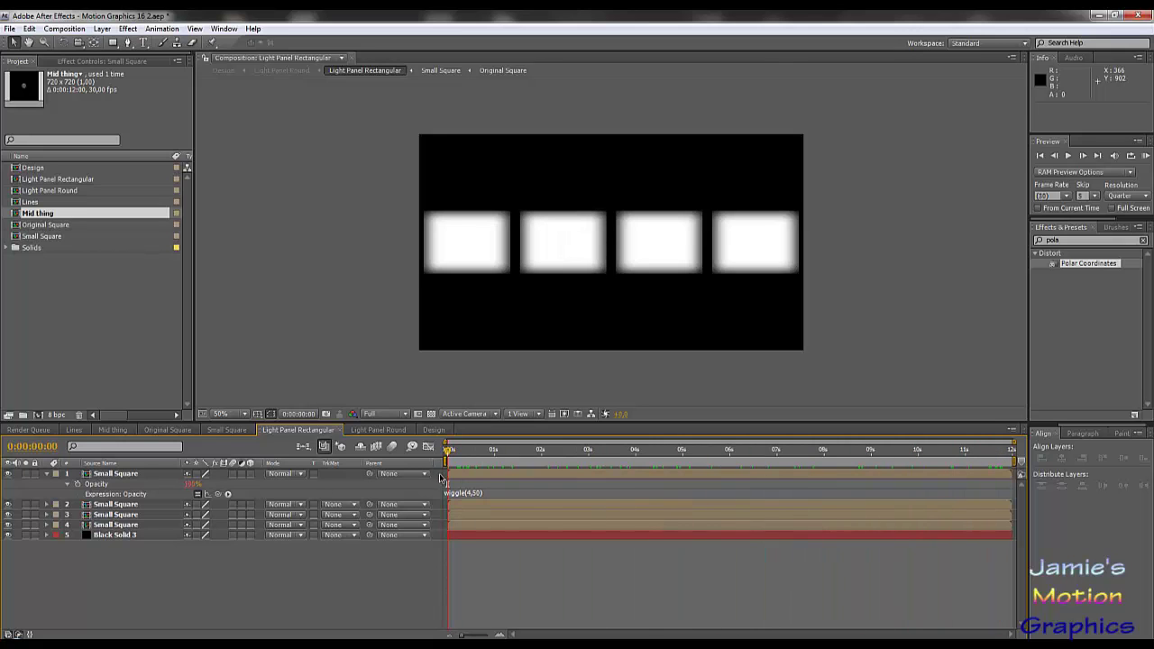
Copy only the opacity expression from the first Small Square layer and paste it onto the other three Small Square layers.
click(102, 485)
click(49, 29)
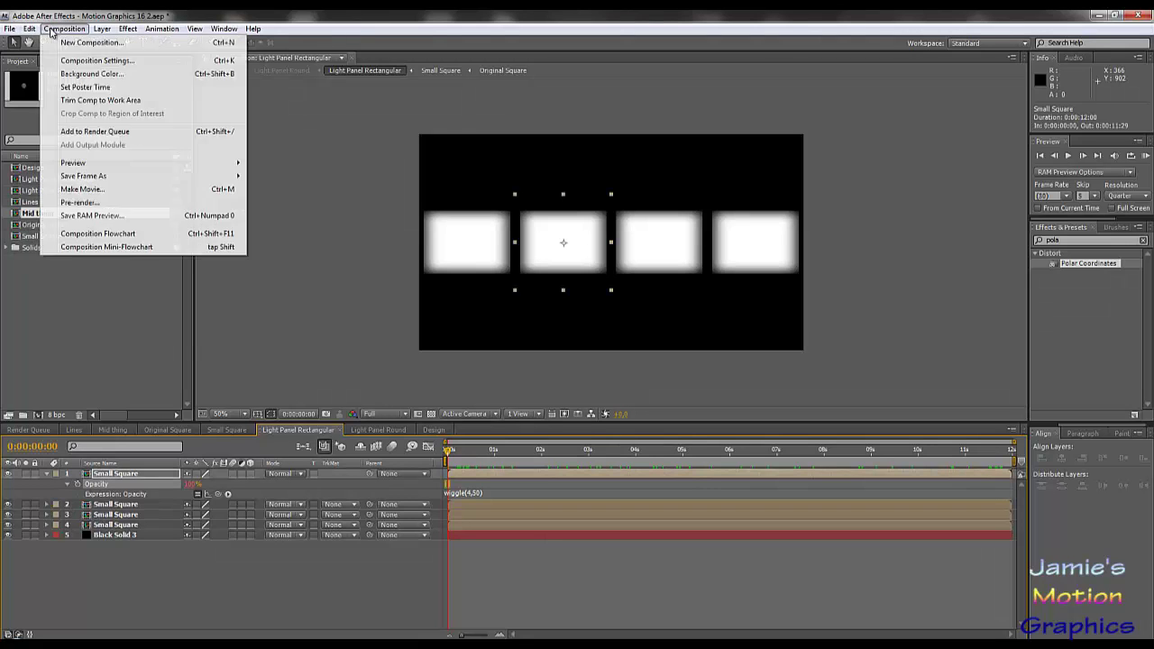
mouse_move(32, 30)
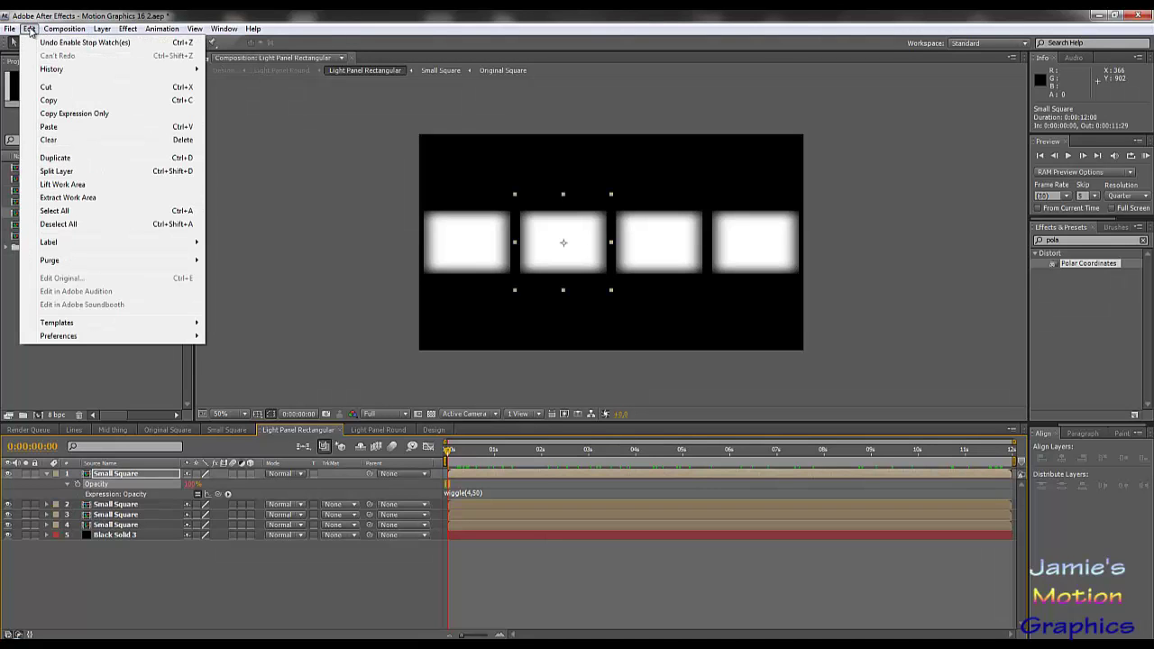
click(57, 114)
click(126, 513)
click(123, 506)
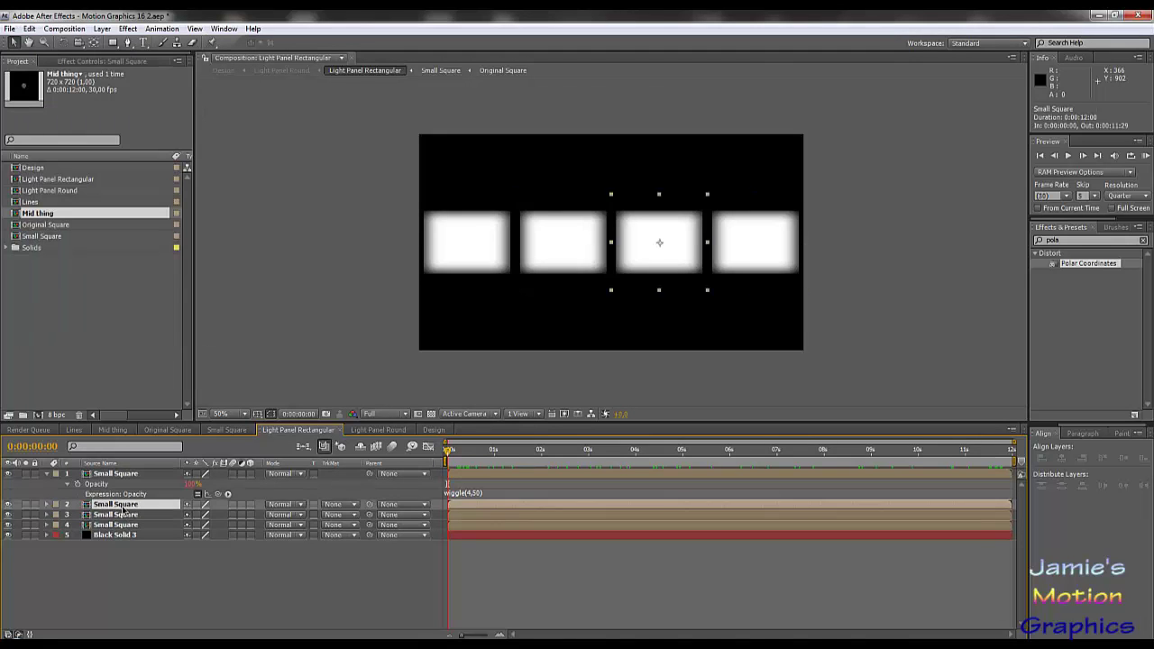
shift+click(124, 526)
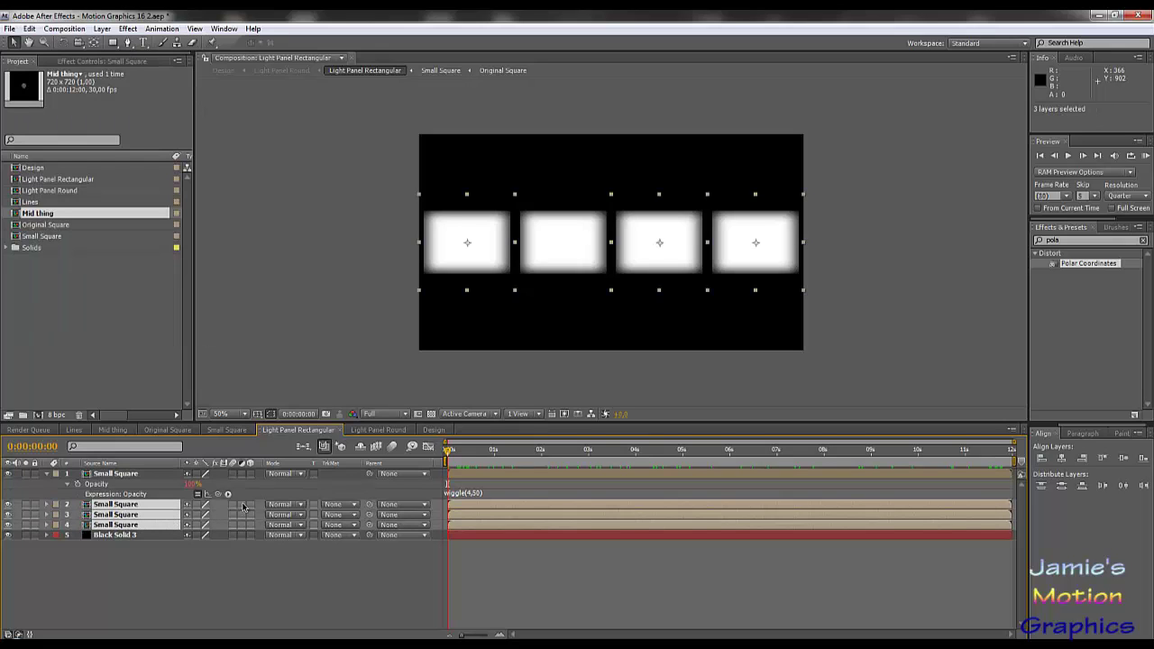
key(ctrl+v)
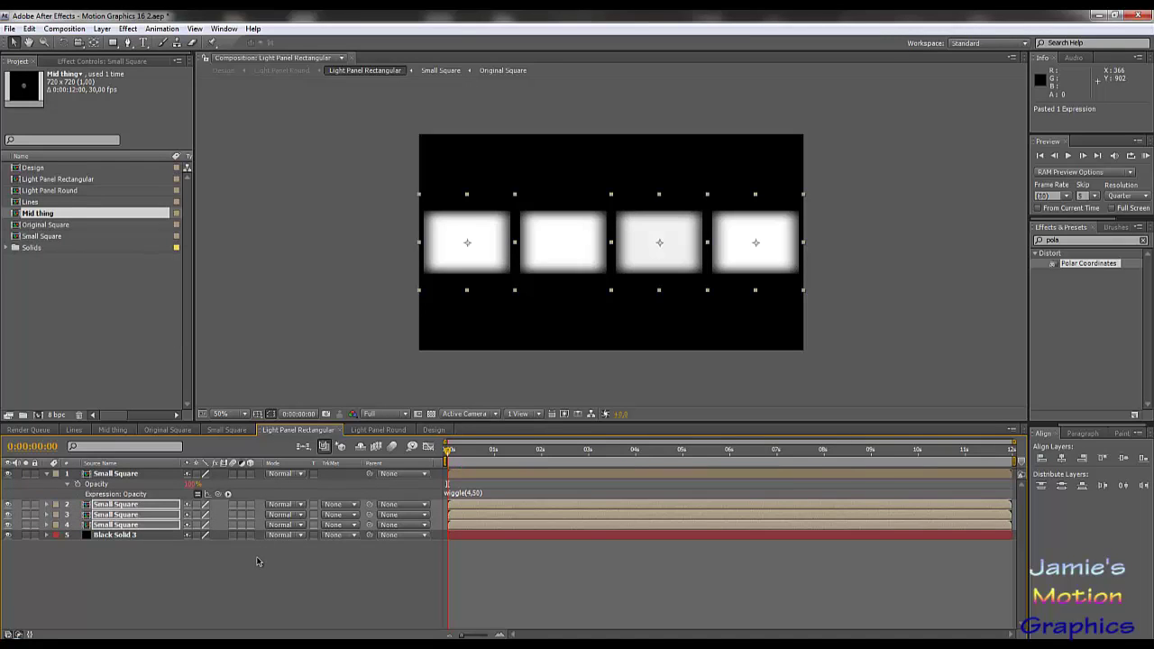
Reveal the second Small Square layer's opacity expression and scrub the timeline to check the flicker of the squares.
click(211, 568)
click(112, 506)
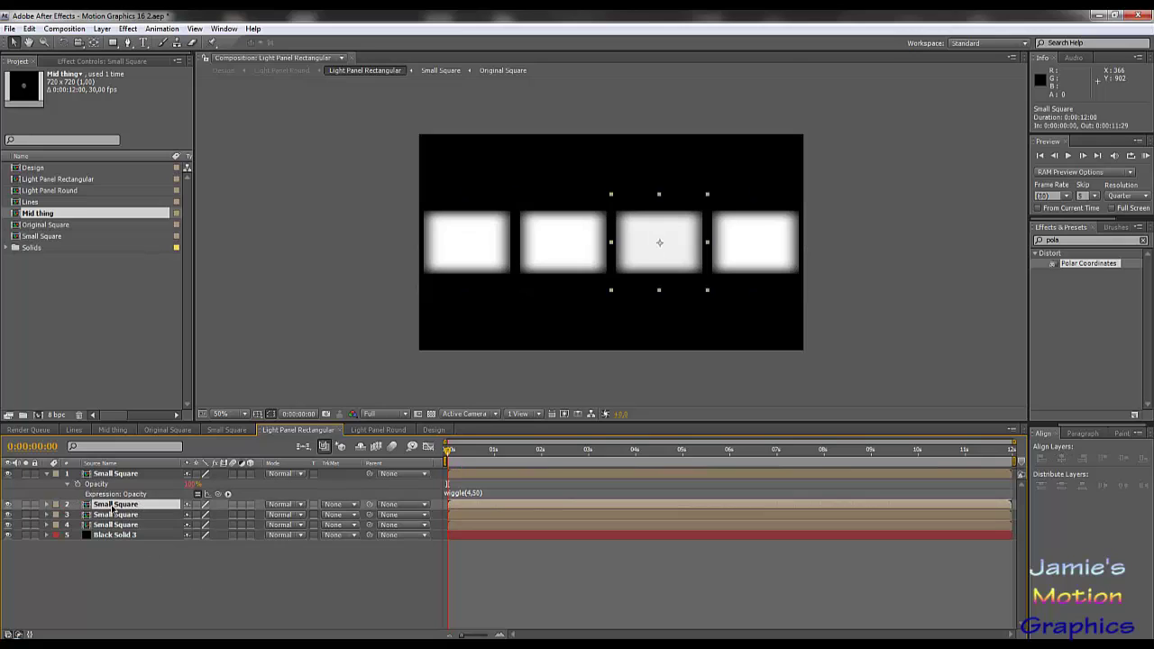
key(t)
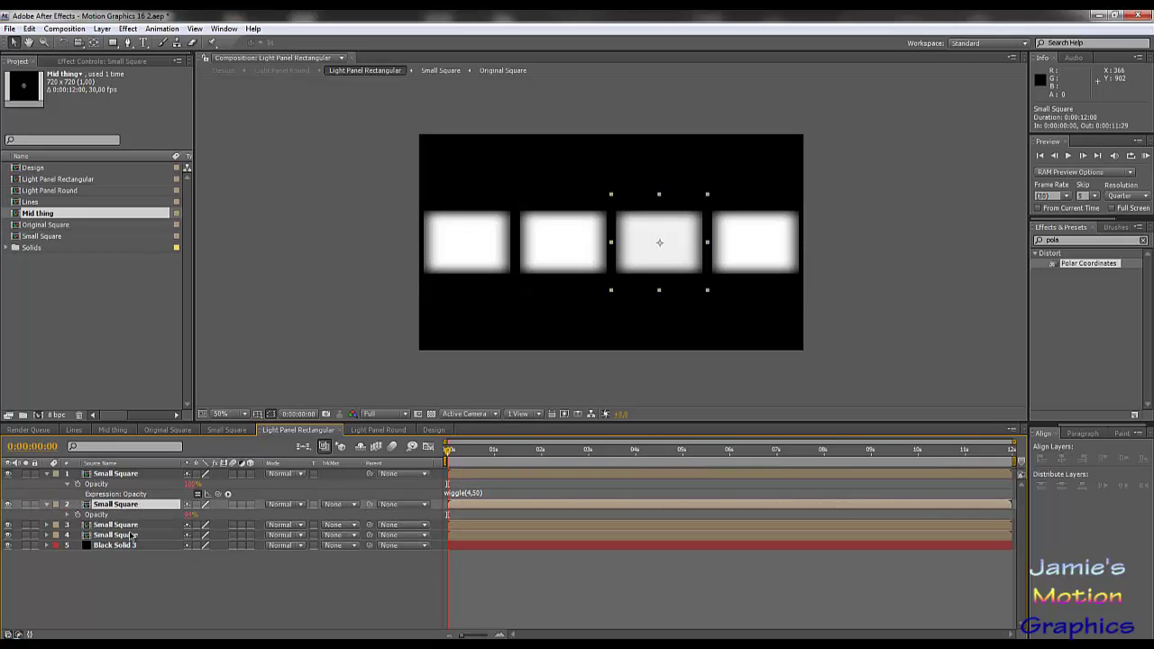
click(66, 515)
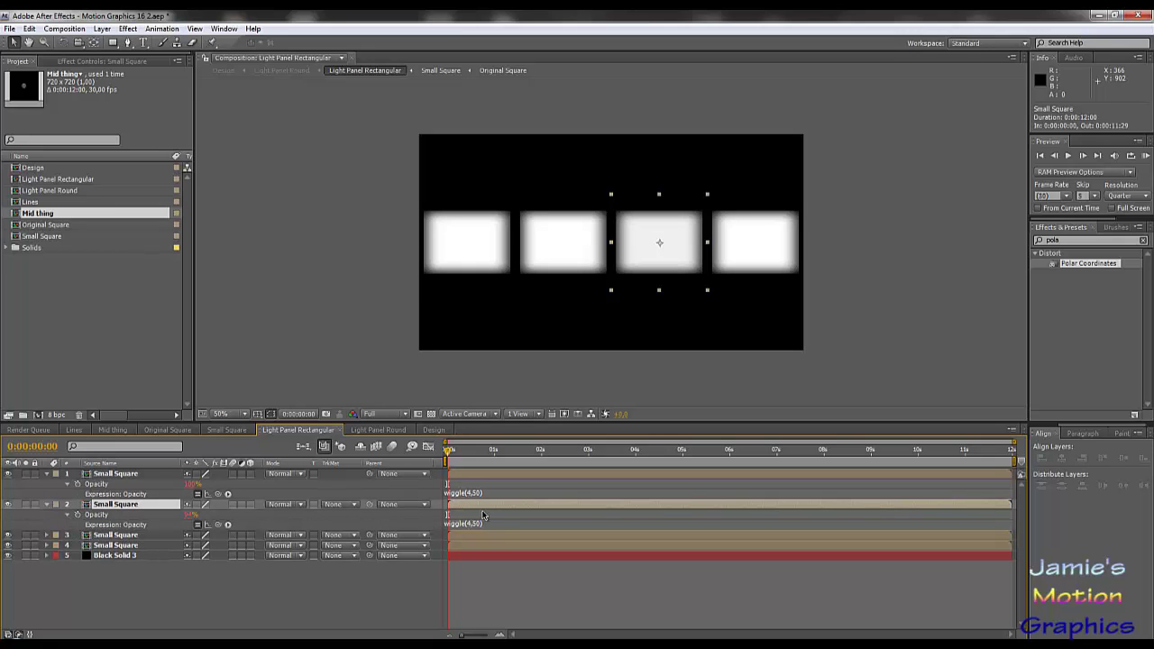
click(316, 578)
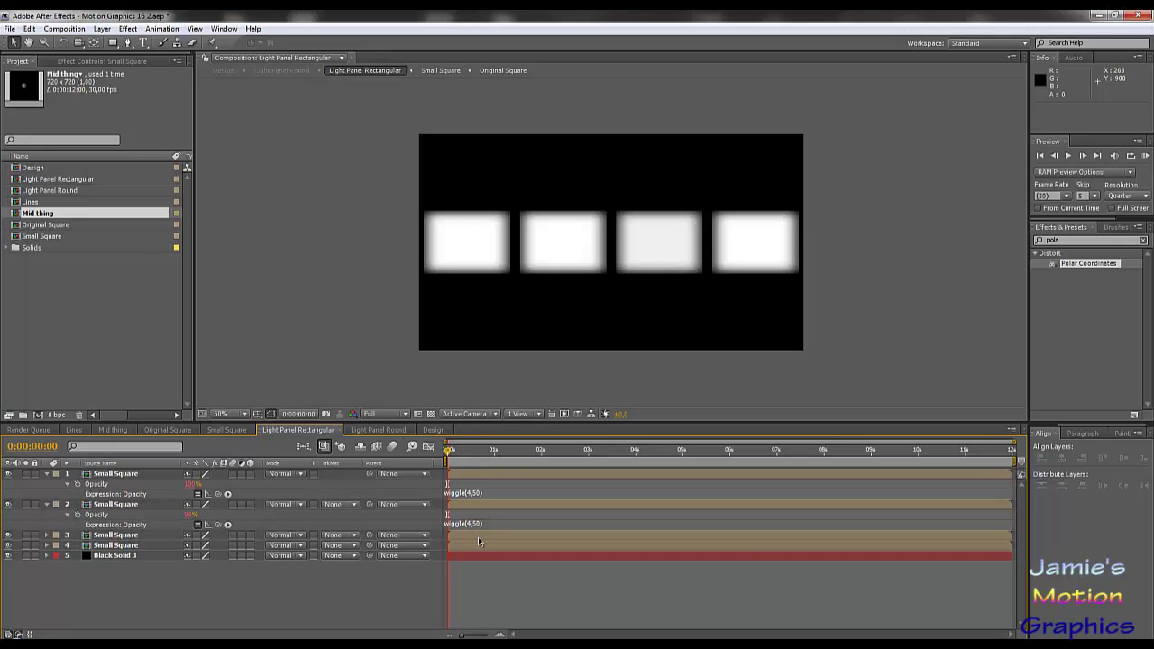
drag(448, 454, 966, 462)
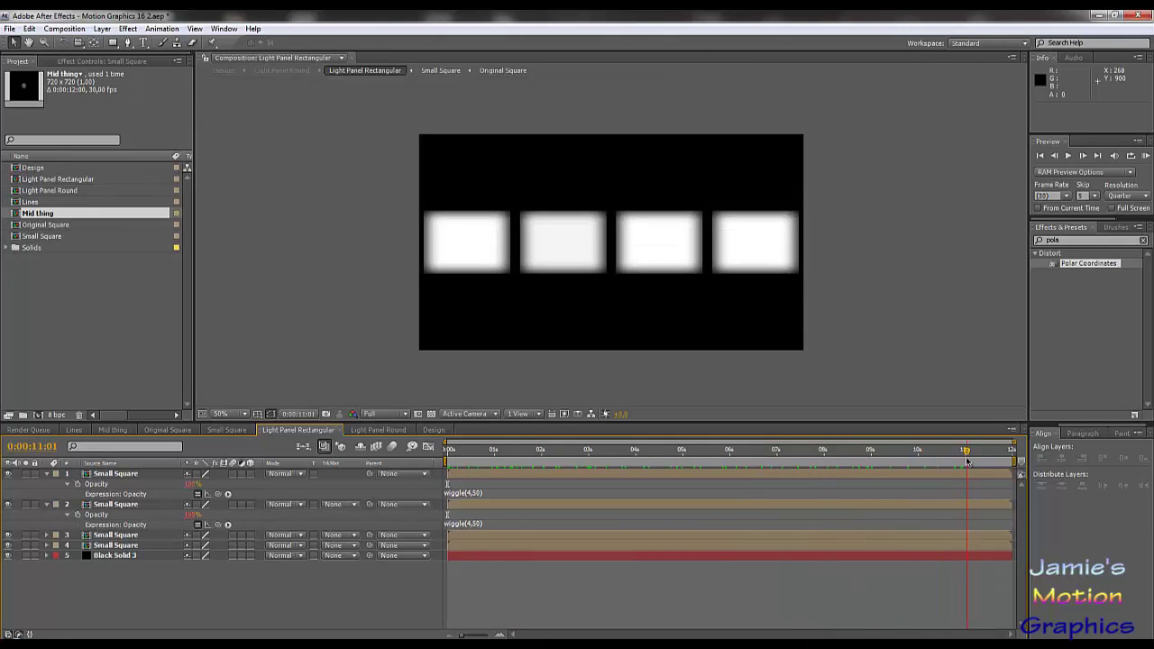
Open the Design composition and scrub its timeline to check the flickering round panel.
click(438, 430)
drag(459, 453, 587, 461)
click(623, 462)
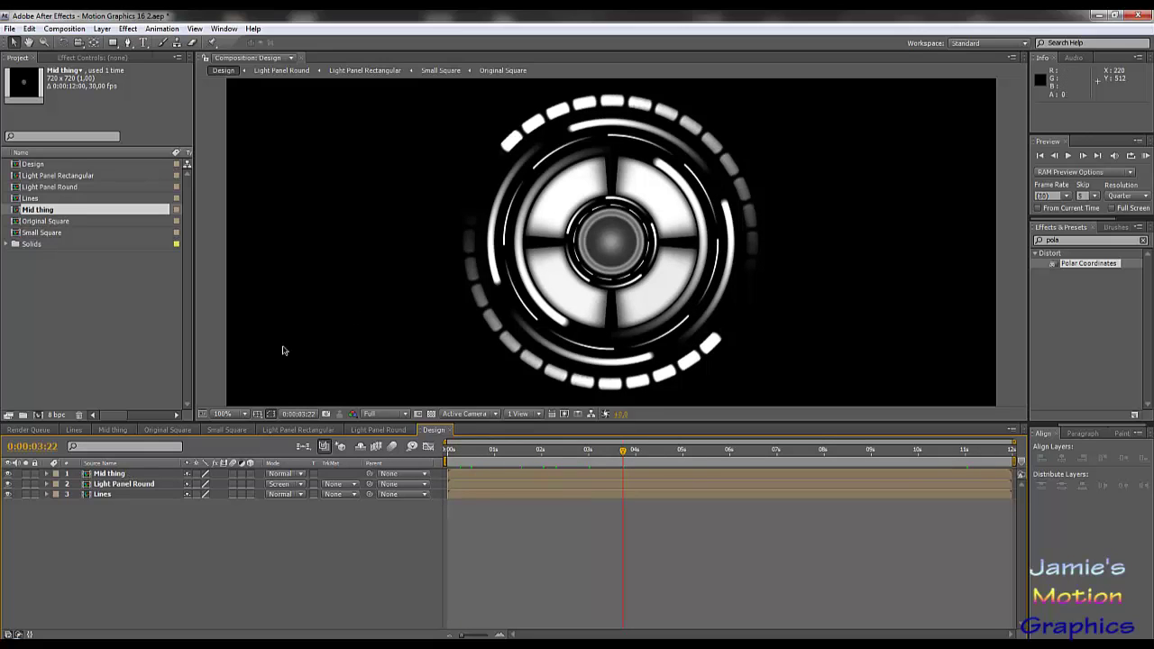
click(134, 485)
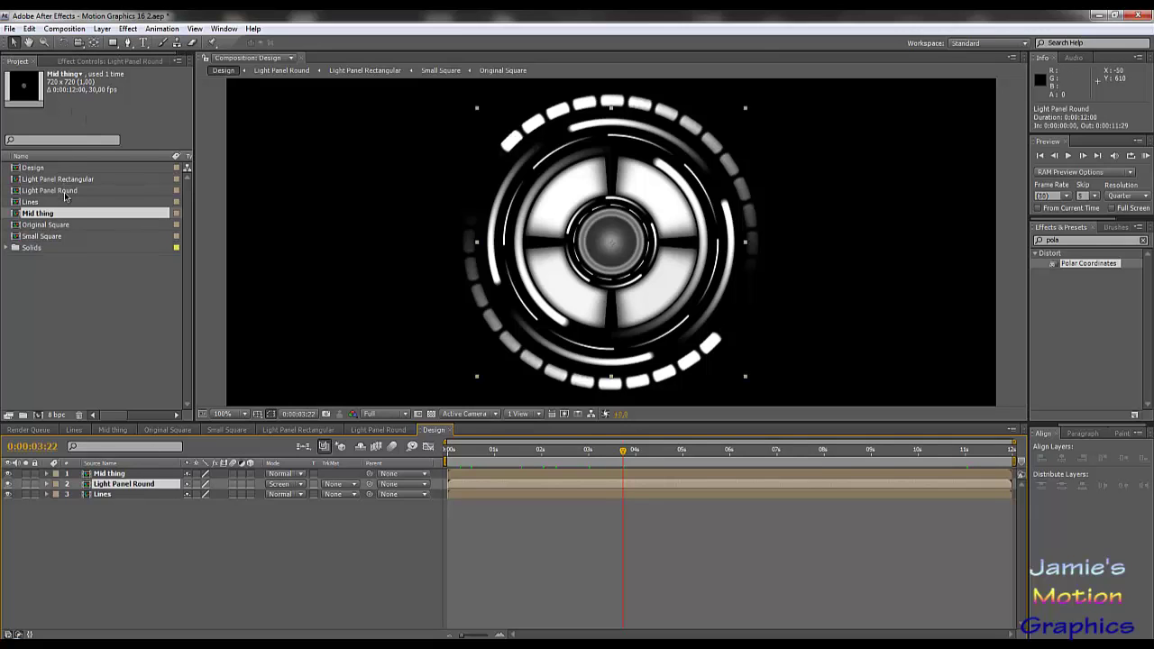
Add a second Light Panel Round layer beneath Mid thing in Design, with Screen blending and 201% scale.
drag(64, 194, 151, 479)
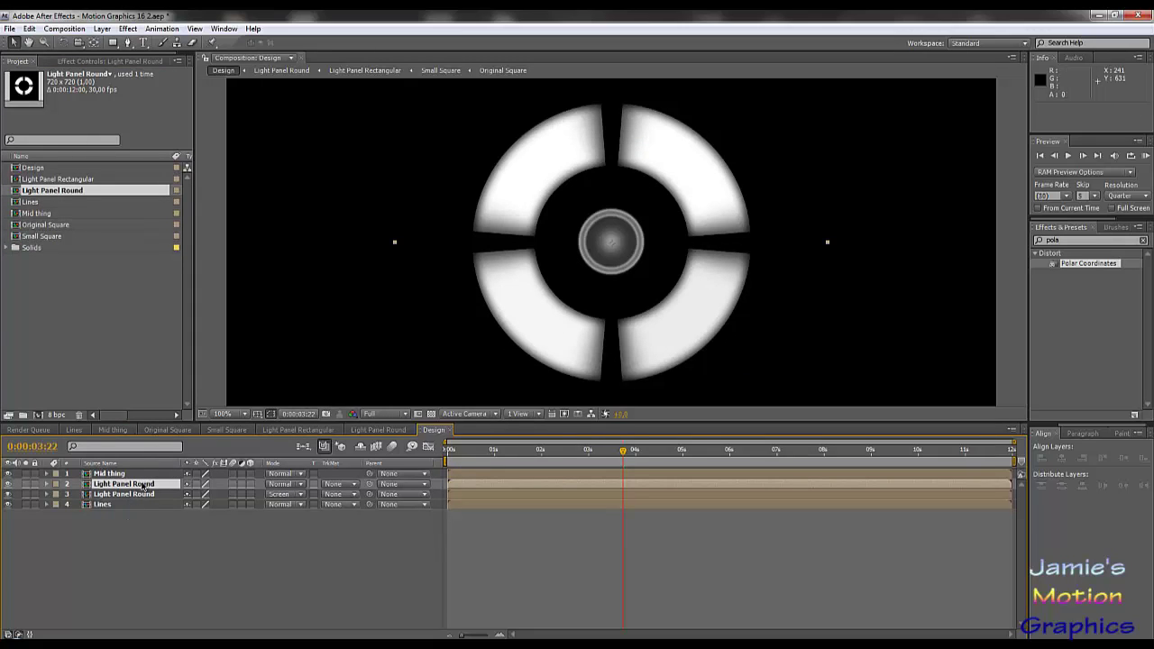
click(282, 484)
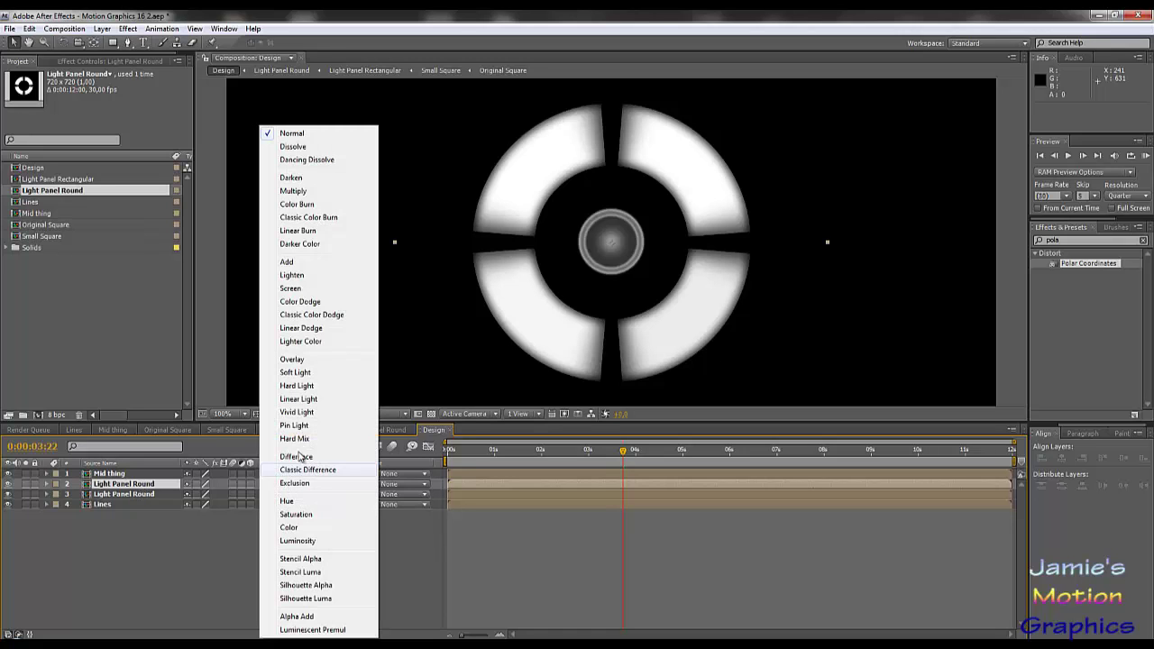
click(290, 288)
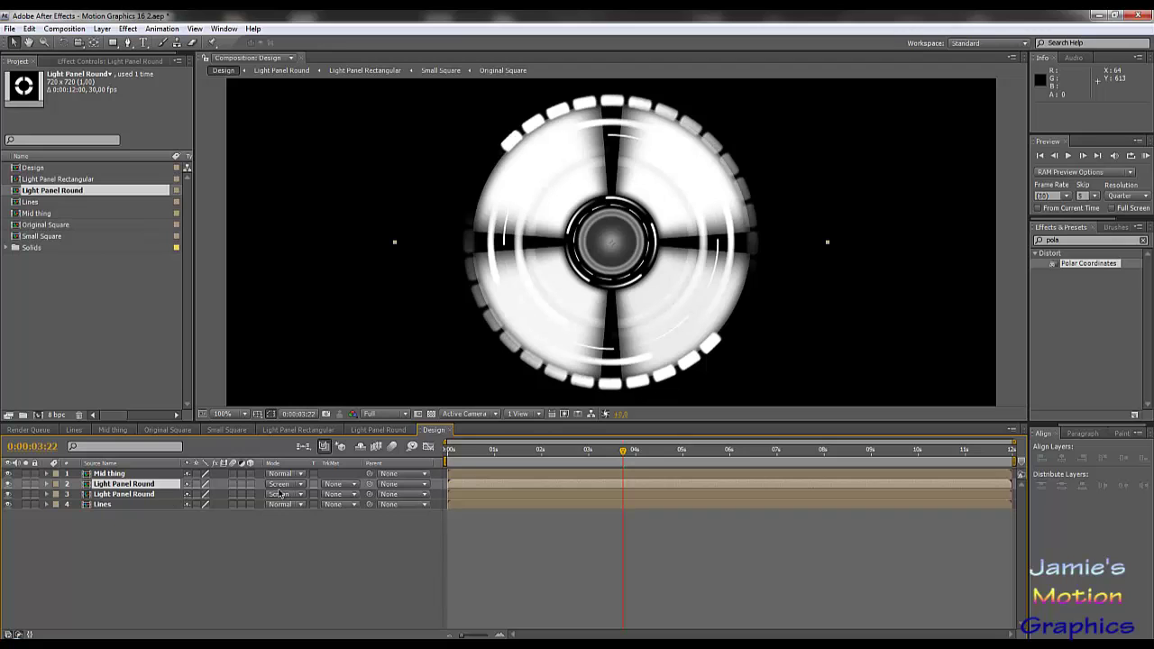
key(s)
drag(225, 494, 282, 495)
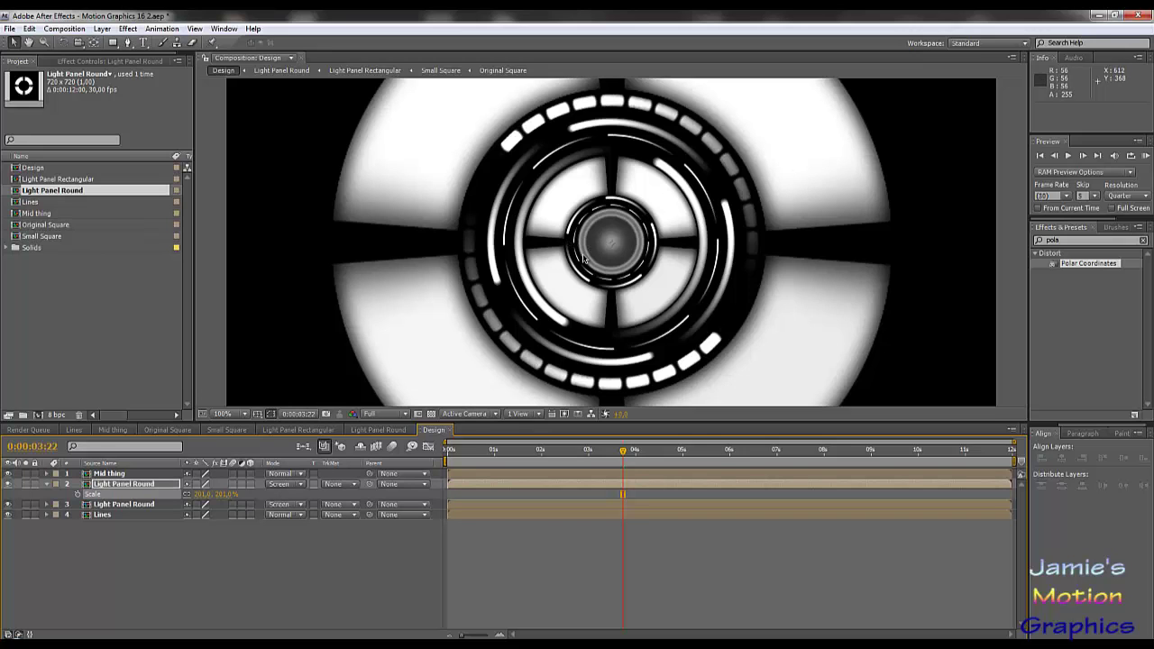
Show the whole Design frame at 50% magnification and scrub the timeline to examine the enlarged light panel.
key(comma)
key(comma)
key(comma)
key(comma)
key(period)
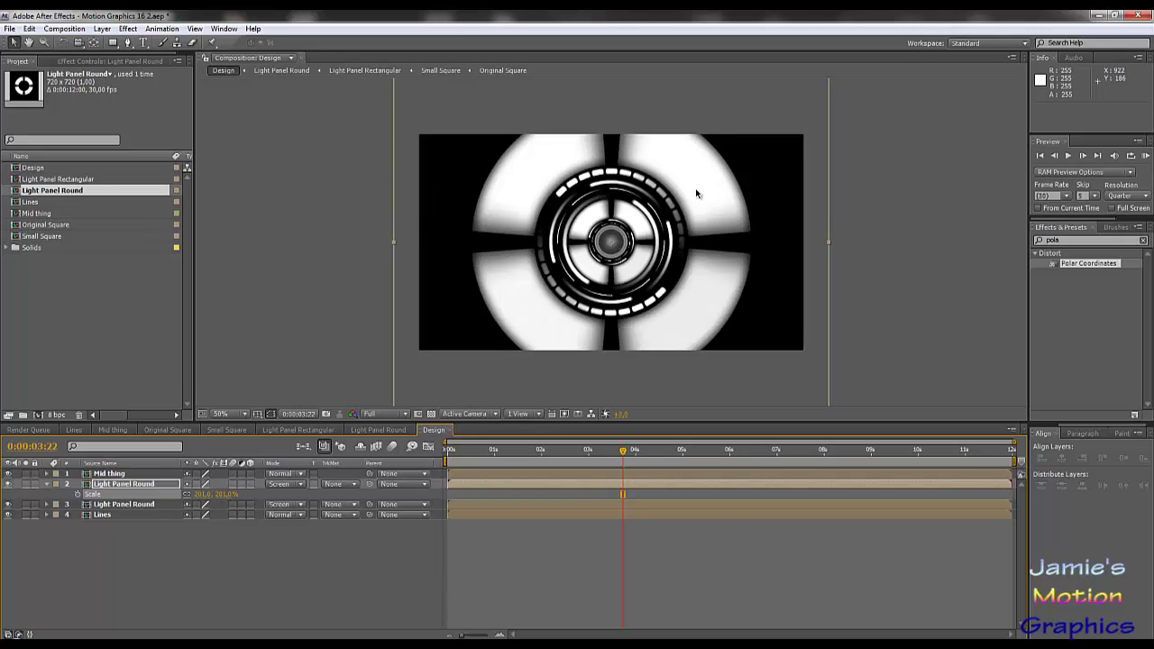
key(KP_0)
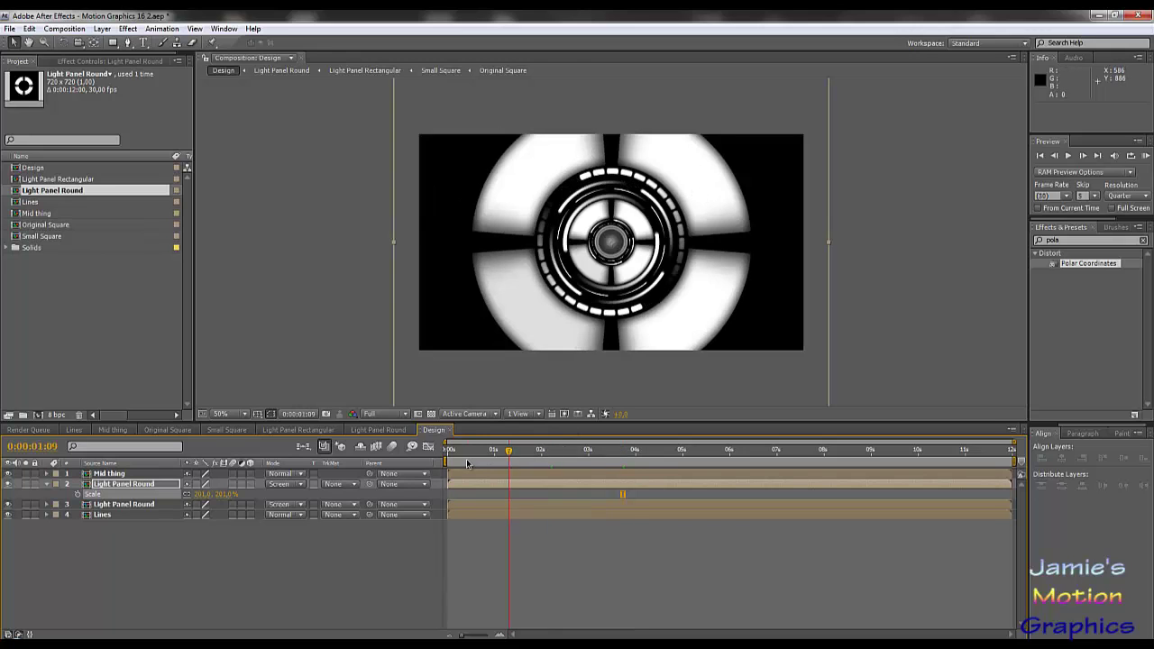
drag(481, 460, 466, 458)
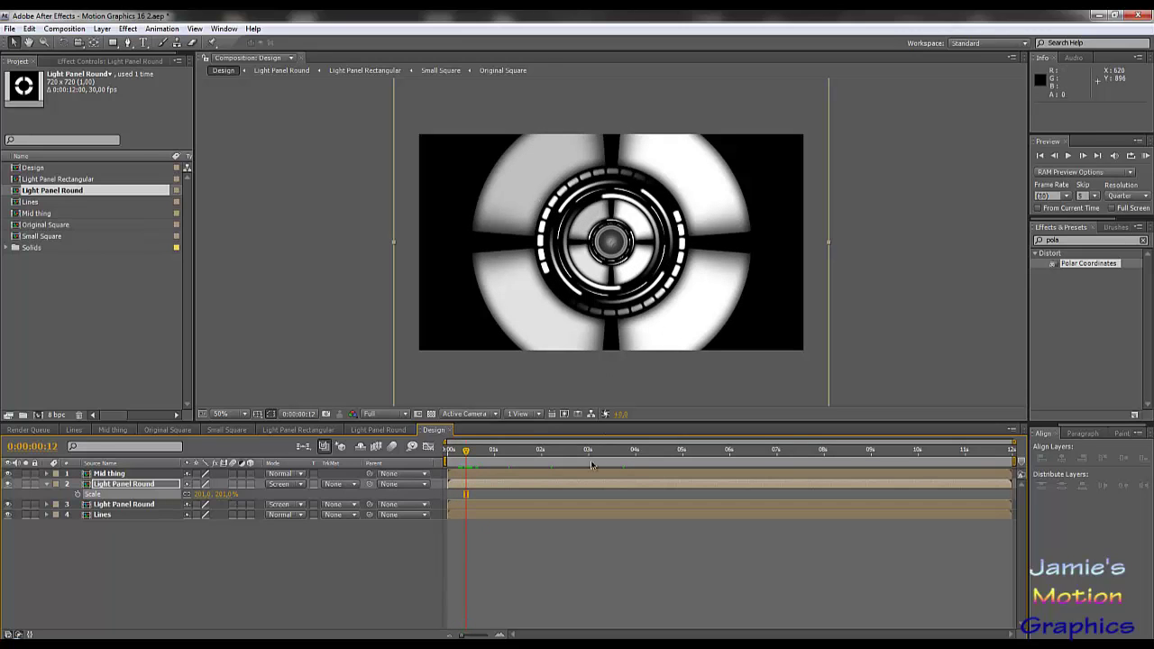
drag(465, 458, 751, 447)
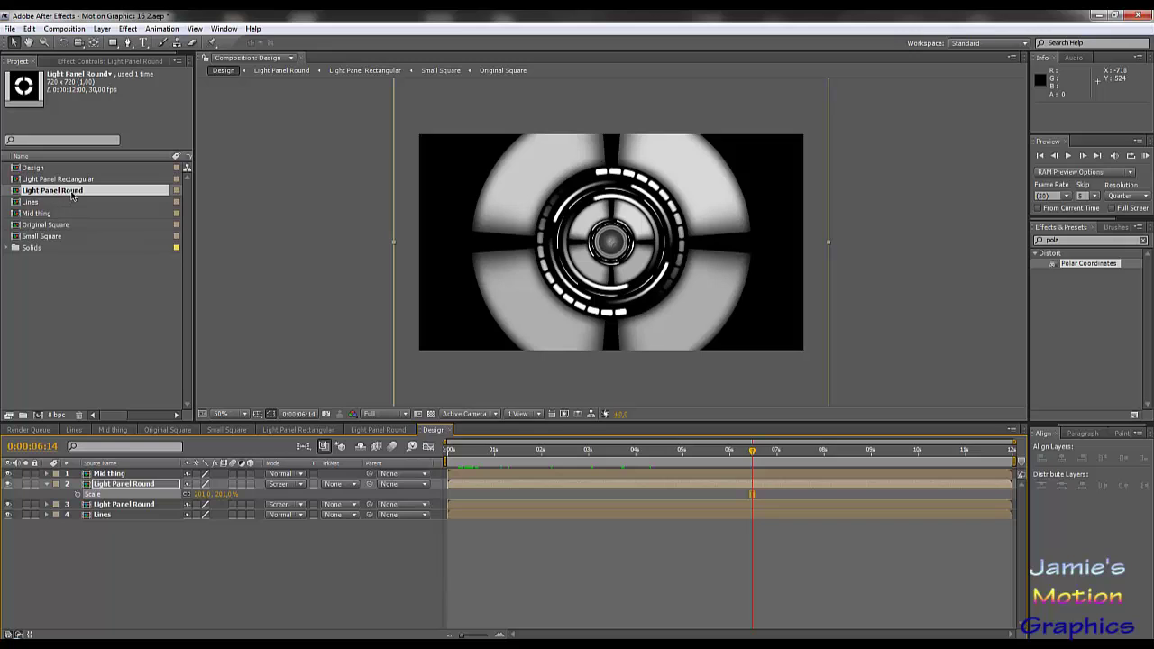
Delete the enlarged Light Panel Round layer from Design and briefly view the Light Panel Round composition.
click(131, 486)
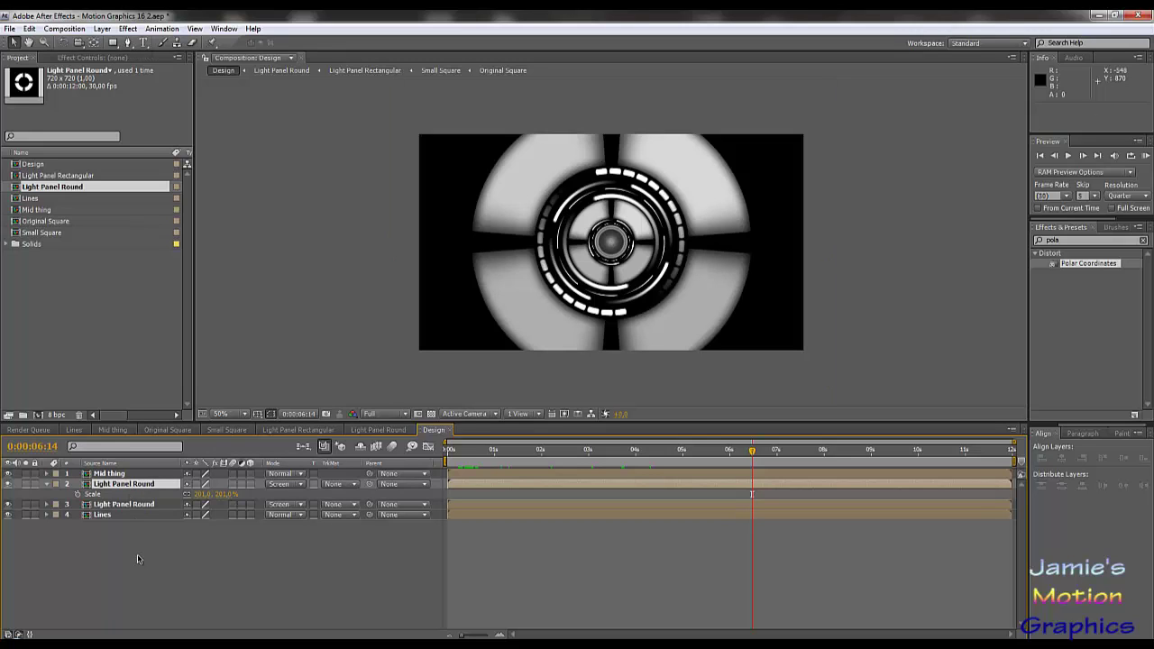
key(Delete)
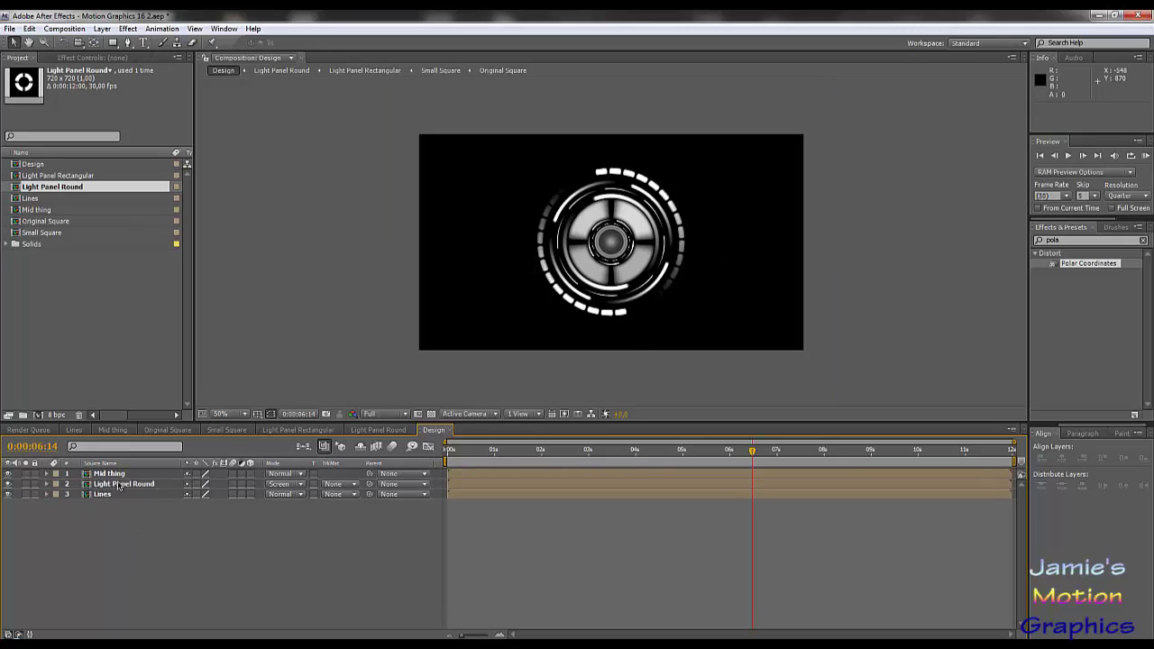
click(387, 432)
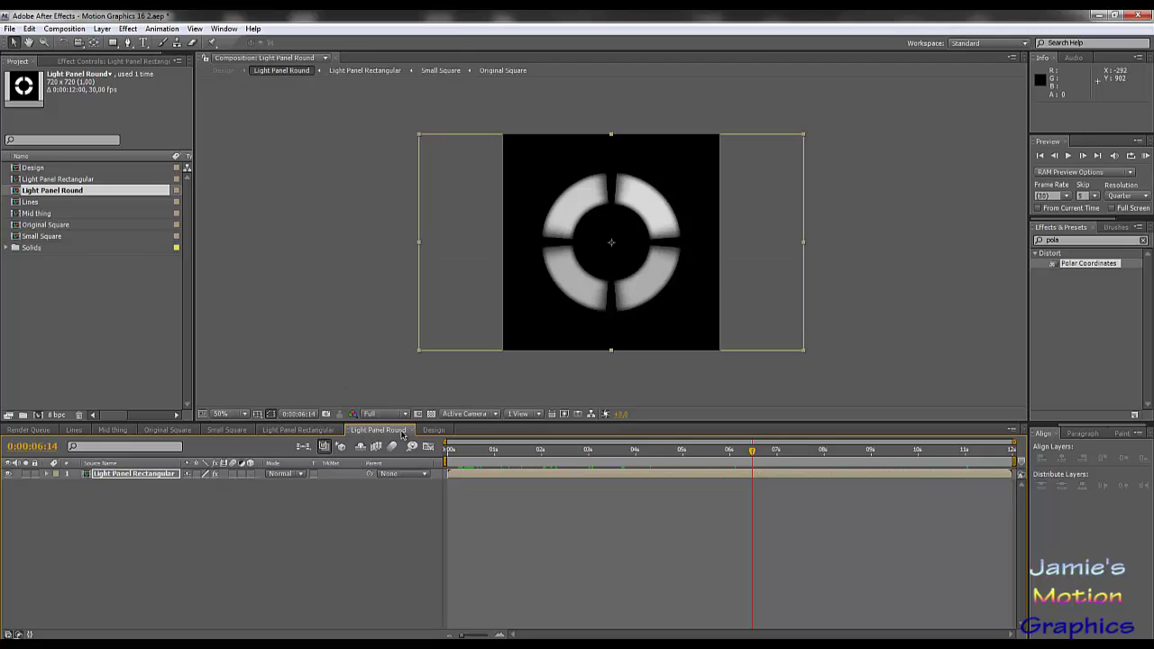
click(437, 430)
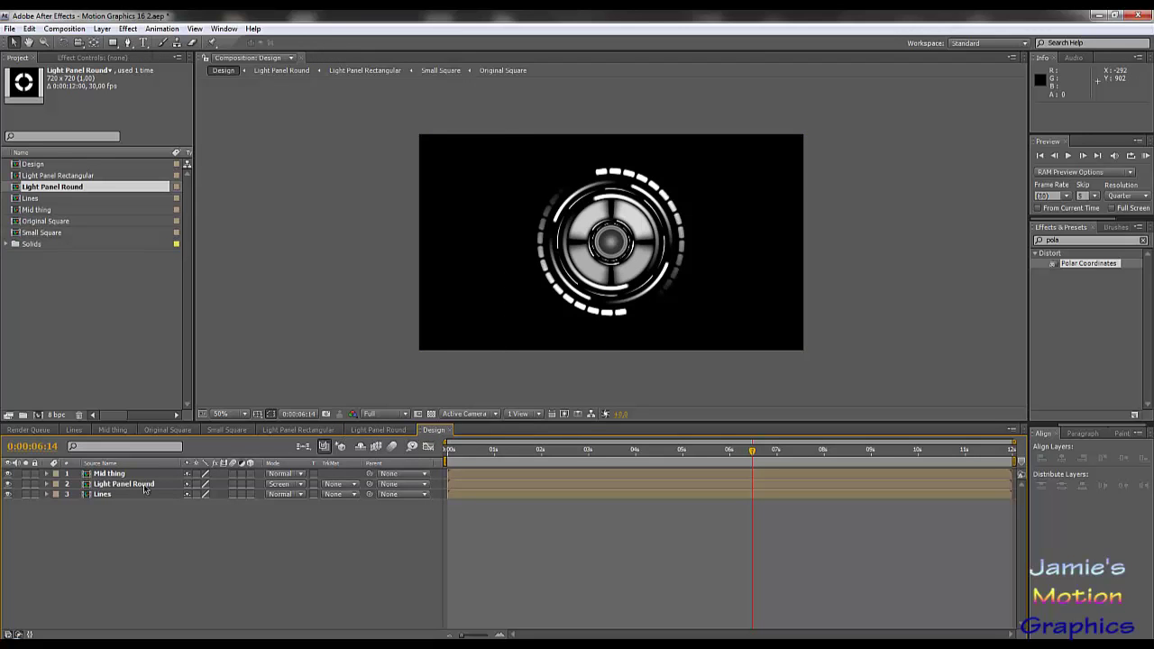
Search the effects for "curve", try Curves on the Mid thing layer, and remove it again.
click(113, 474)
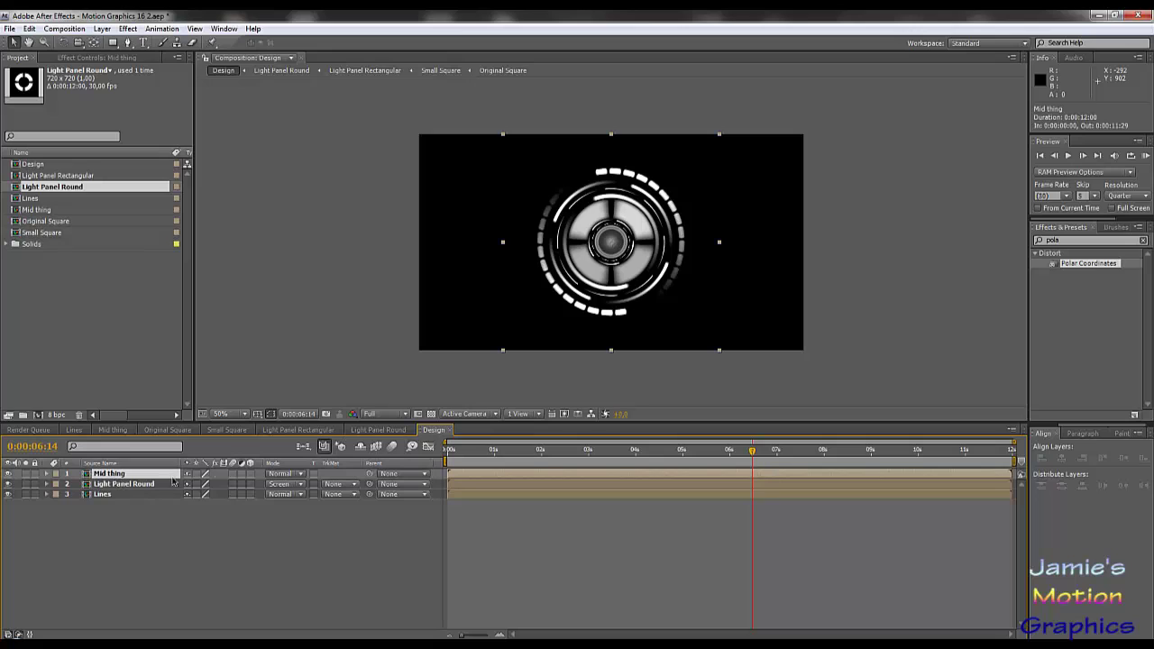
click(125, 58)
click(1075, 240)
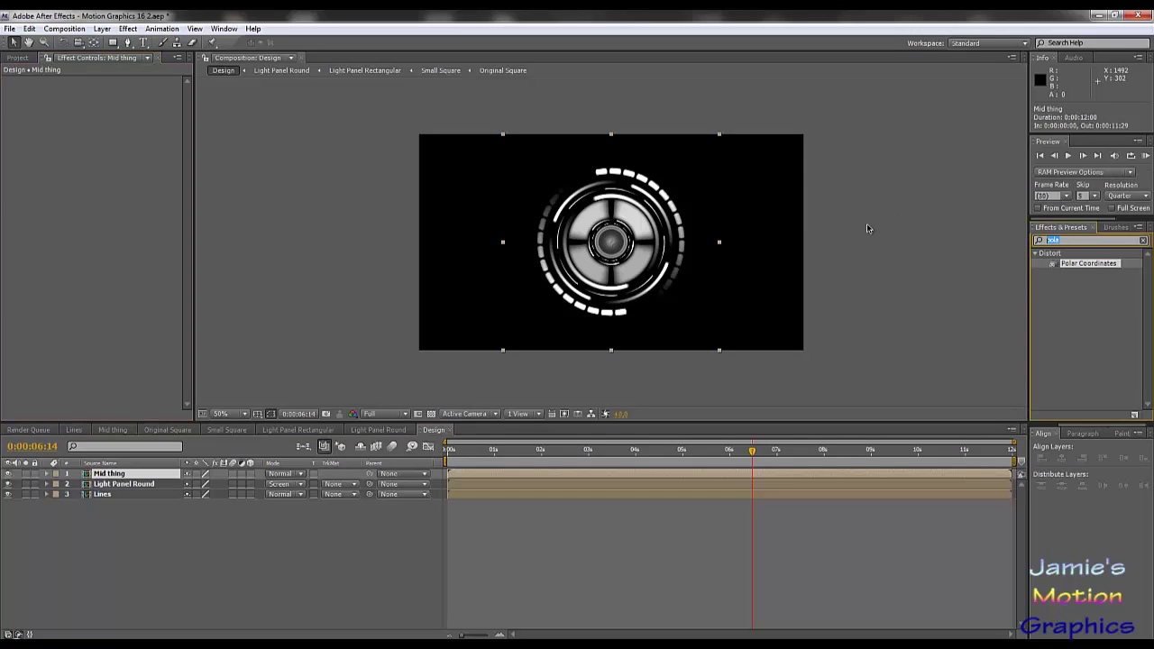
key(BackSpace)
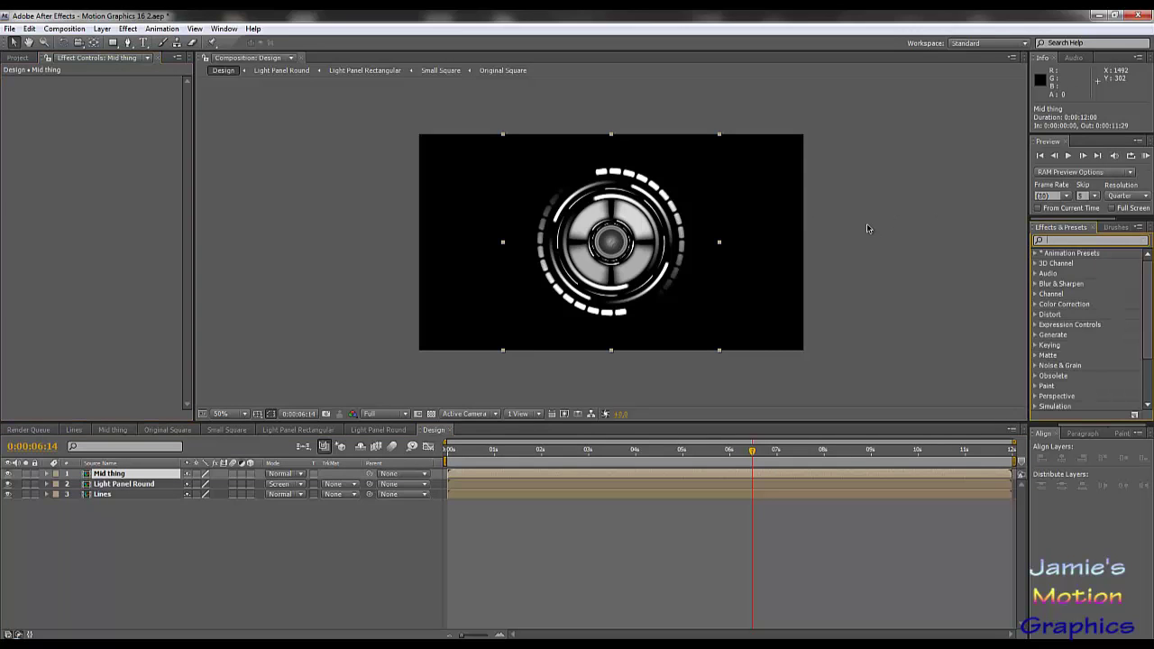
text(curve)
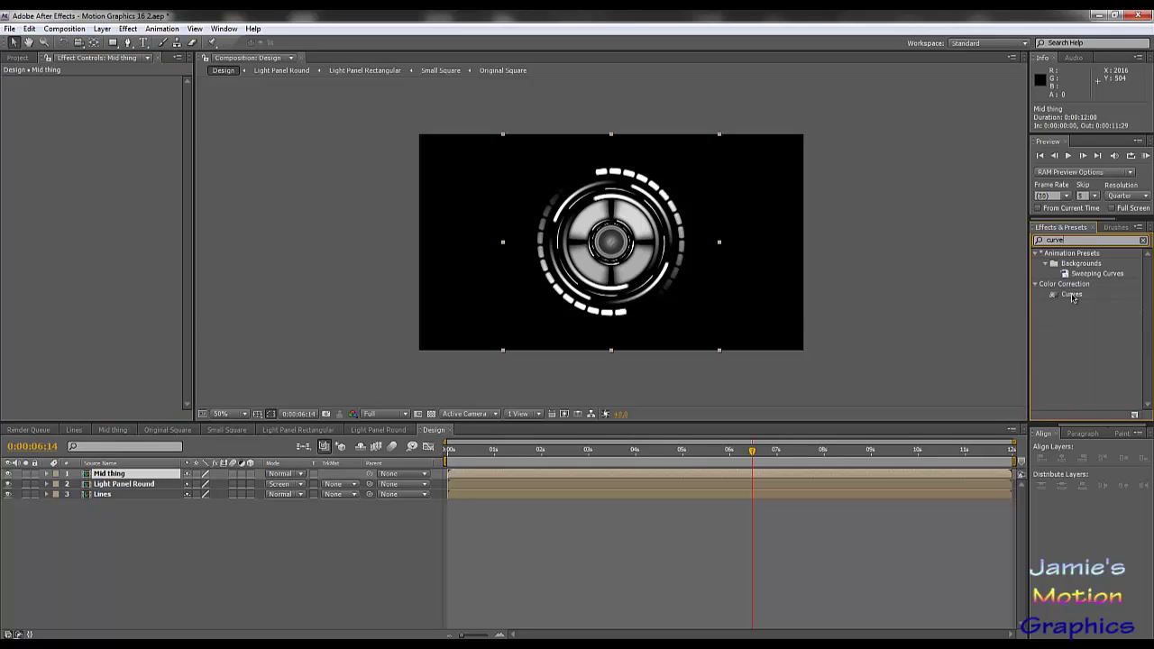
drag(1070, 294, 100, 237)
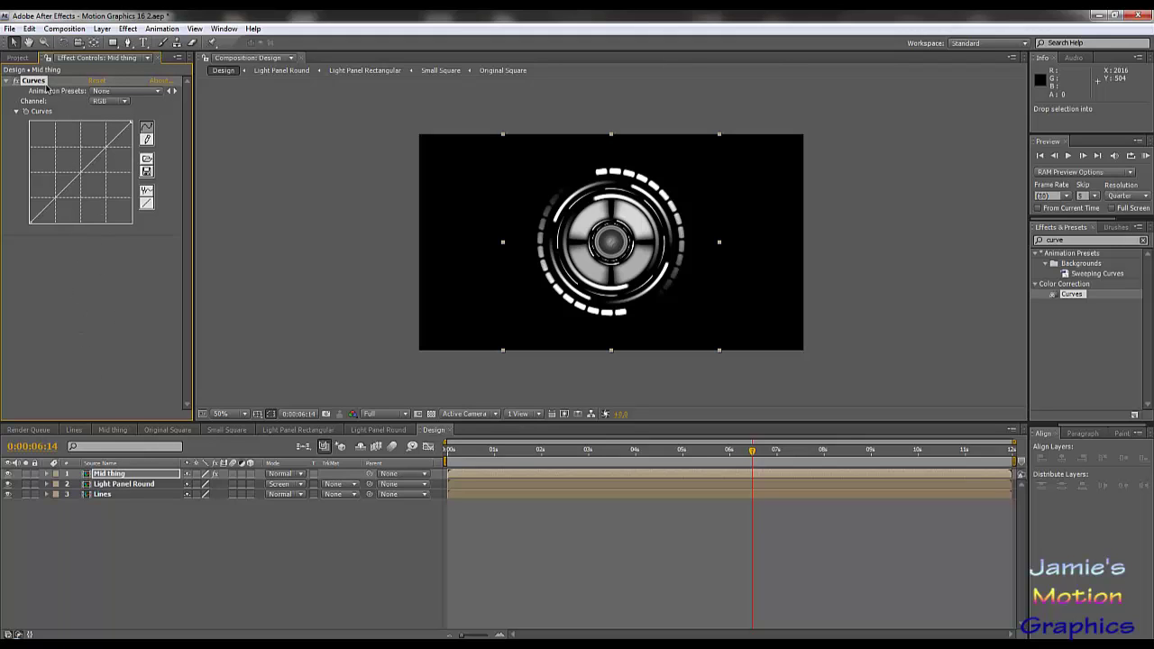
key(Delete)
Create an adjustment layer in Design and move the Light Panel Round layer above it.
click(101, 28)
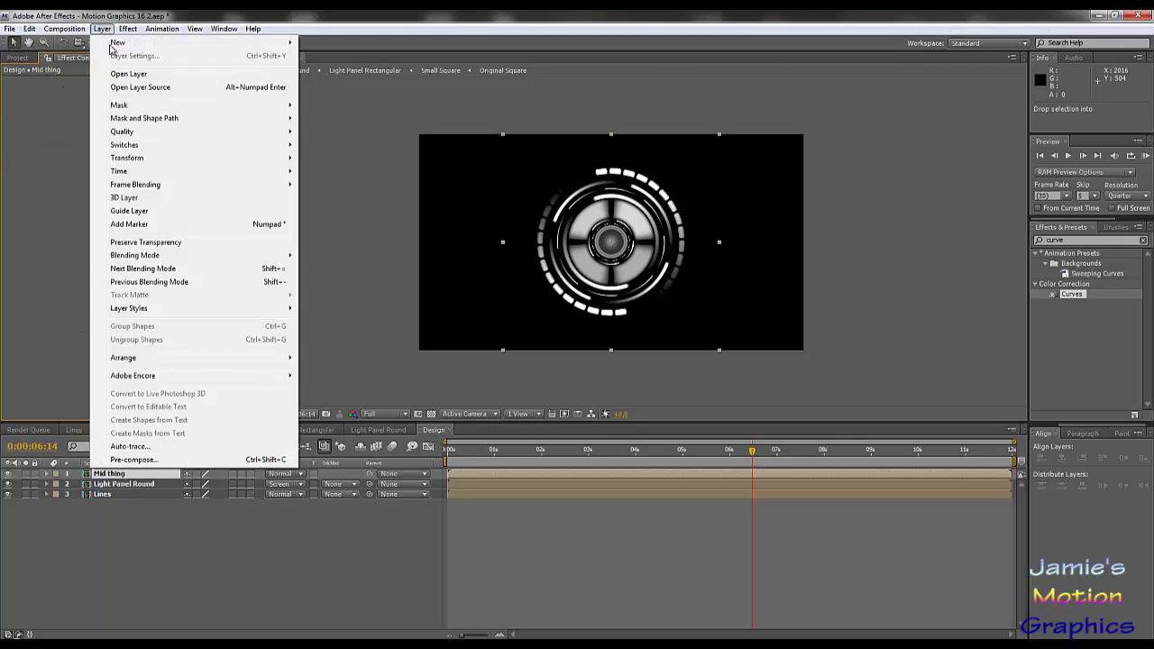
mouse_move(144, 48)
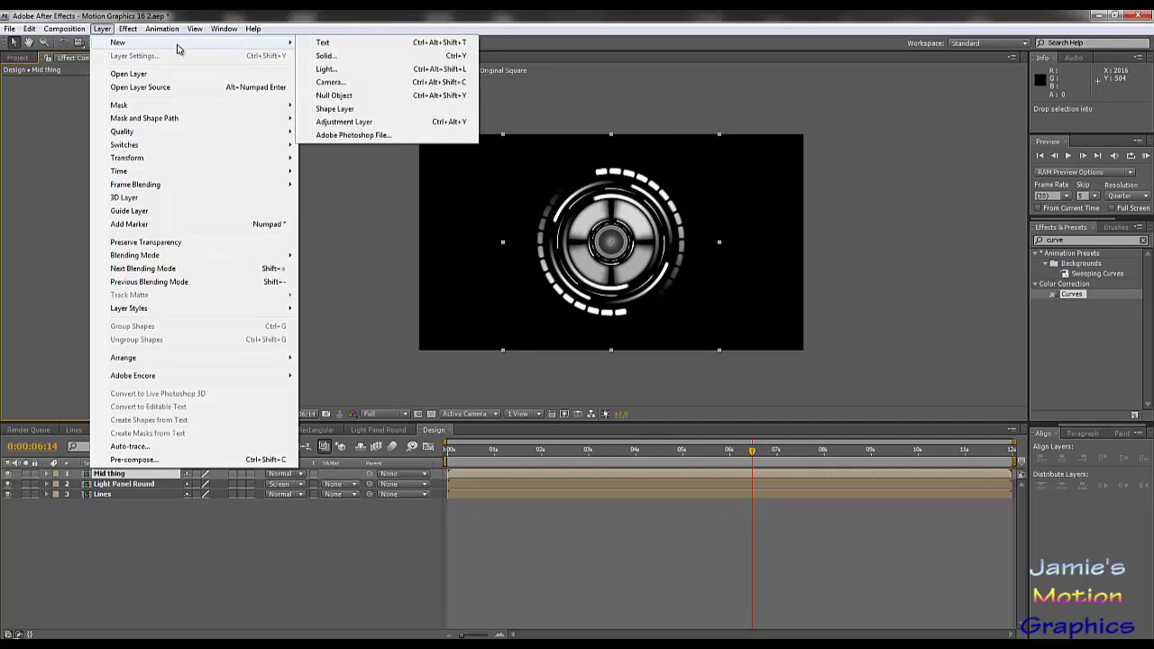
click(356, 122)
mouse_move(133, 476)
mouse_down()
mouse_move(129, 491)
mouse_move(135, 469)
mouse_up()
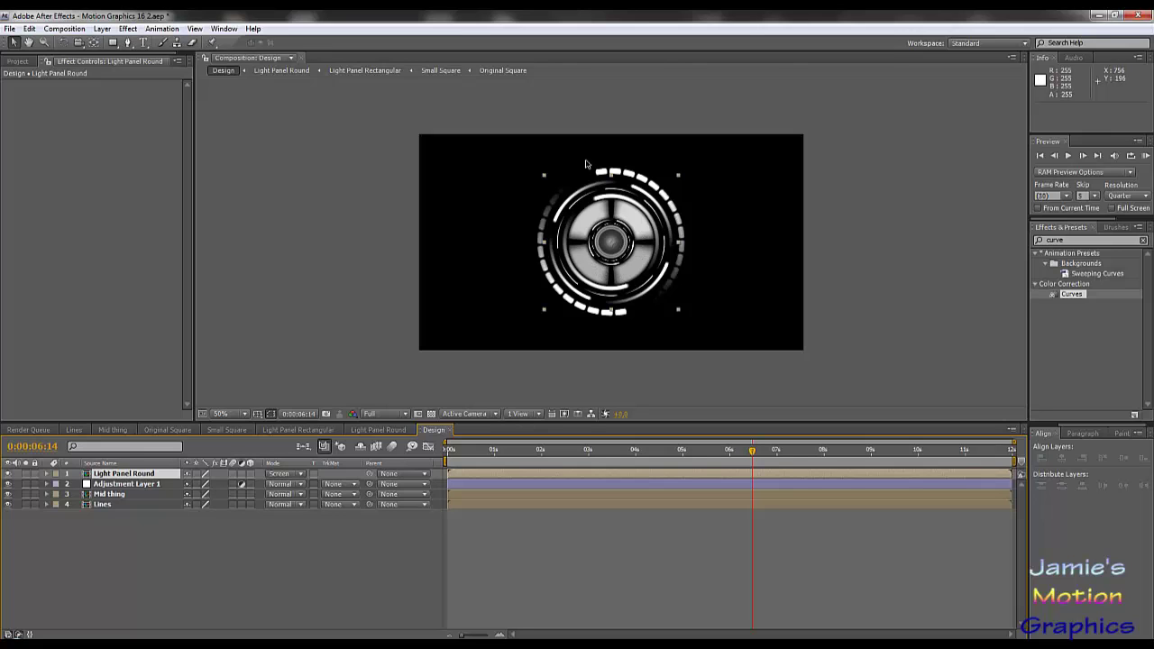
Apply the Curves effect to the adjustment layer and raise the midtones of its Red channel curve.
click(118, 487)
drag(1073, 295, 78, 188)
click(108, 105)
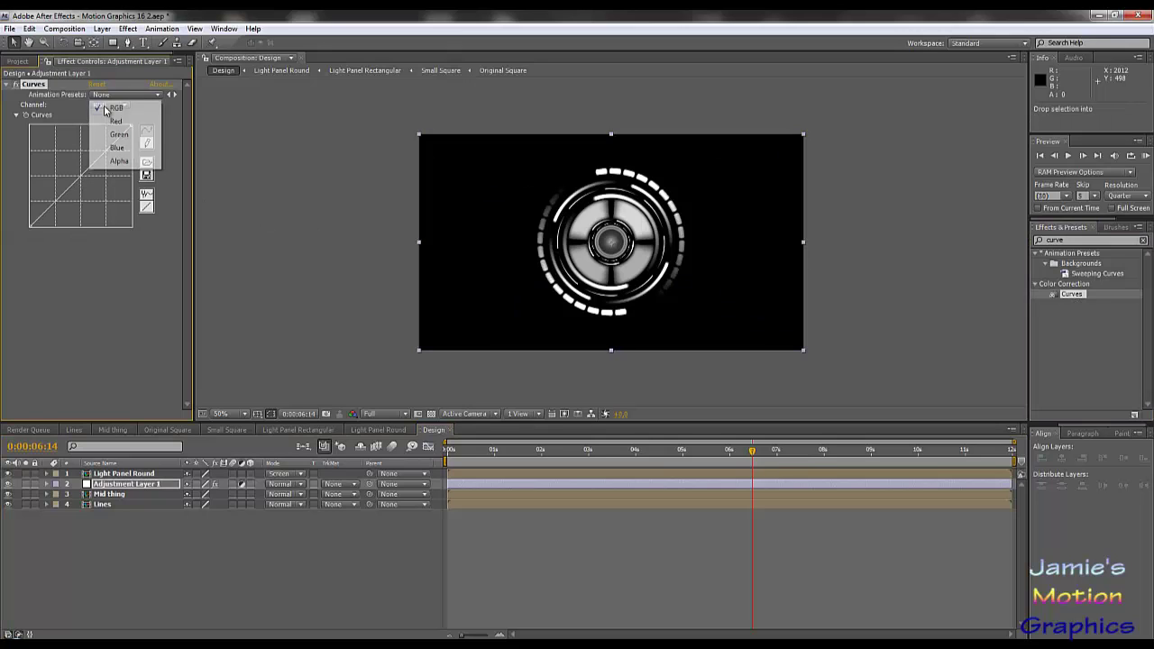
click(110, 117)
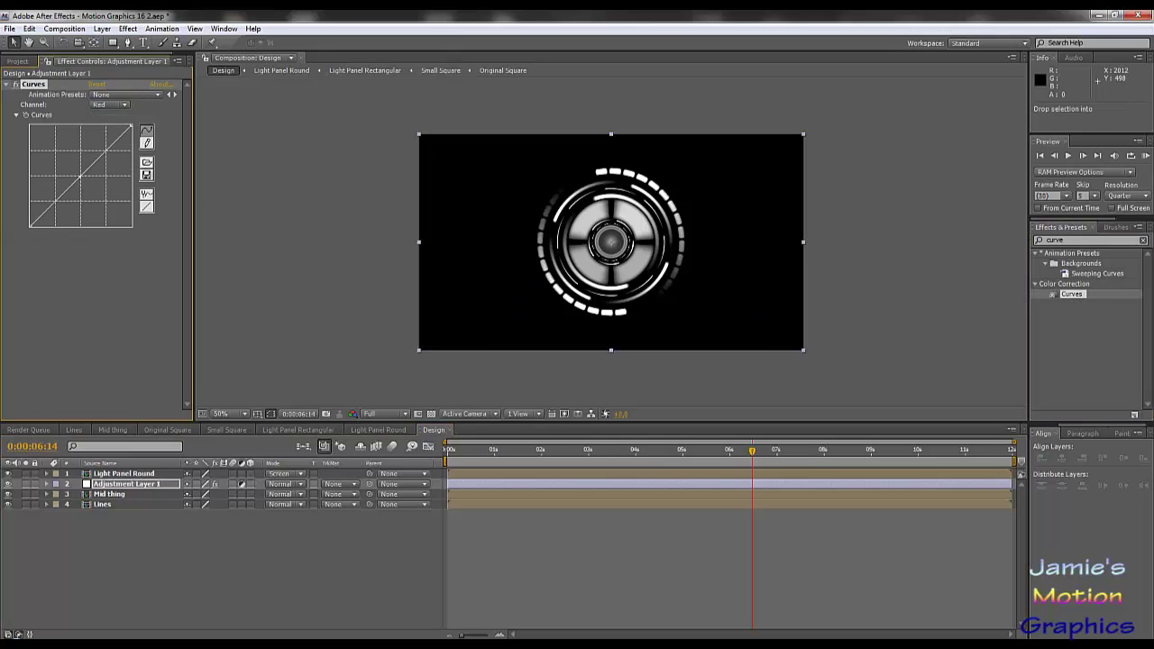
mouse_move(83, 178)
mouse_down()
mouse_move(56, 161)
mouse_move(69, 172)
mouse_up()
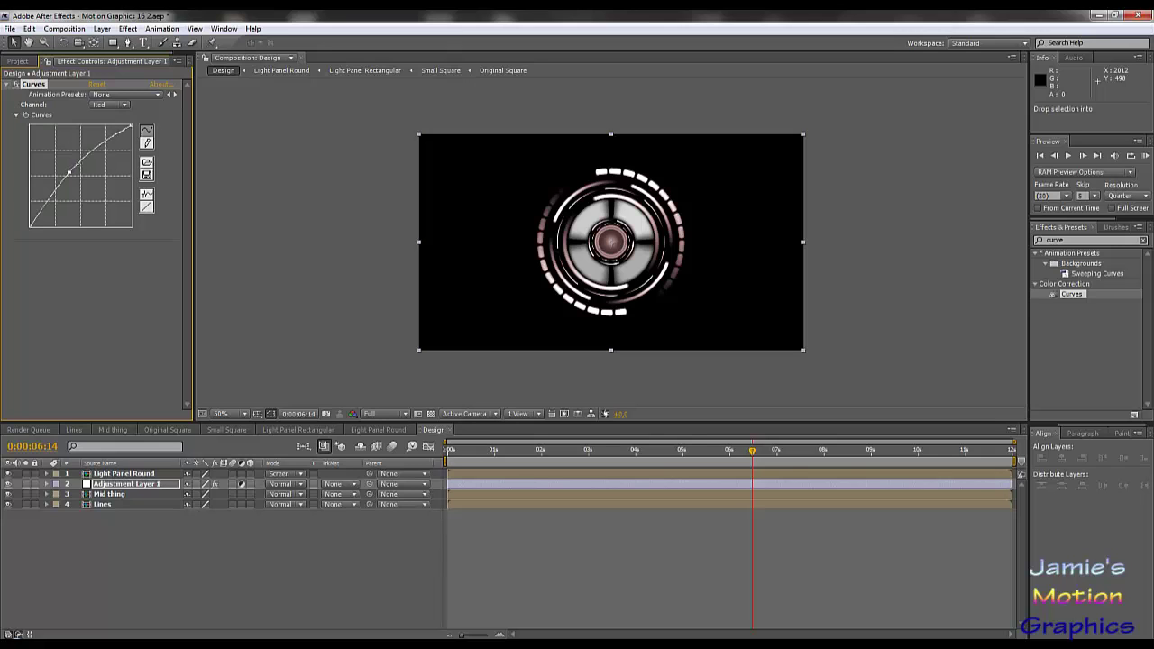
Lower the midtones of the Green and Blue channel curves on the adjustment layer.
click(113, 105)
click(119, 118)
drag(79, 177, 89, 191)
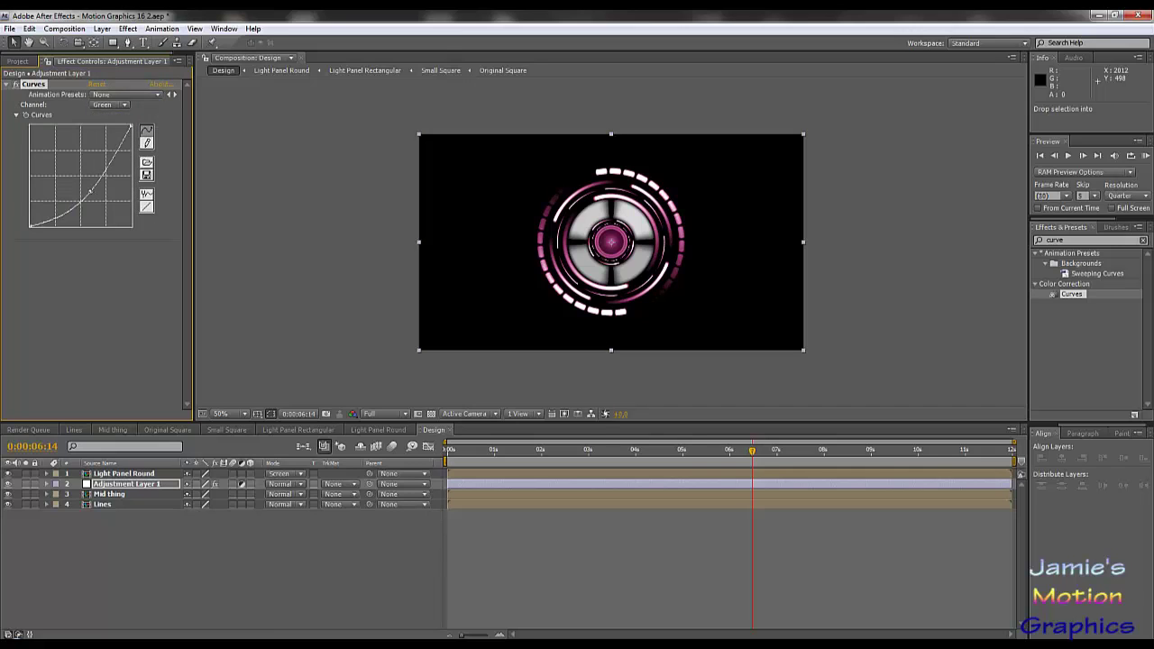
click(113, 105)
click(123, 114)
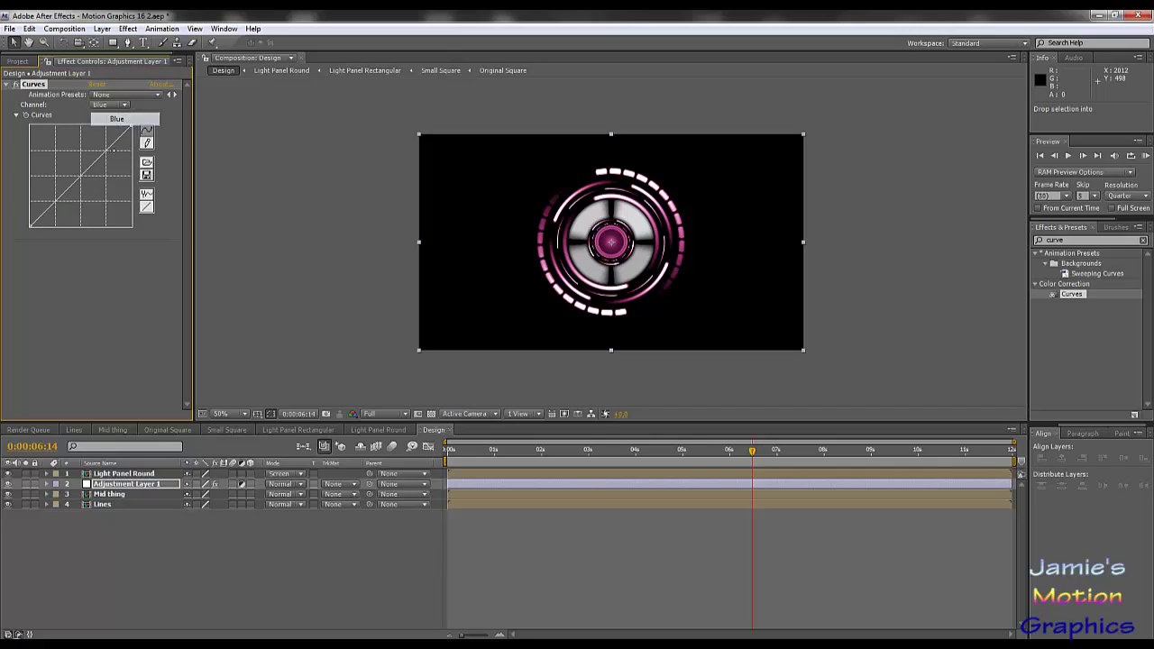
mouse_move(78, 177)
mouse_down()
mouse_move(92, 190)
mouse_move(98, 179)
mouse_up()
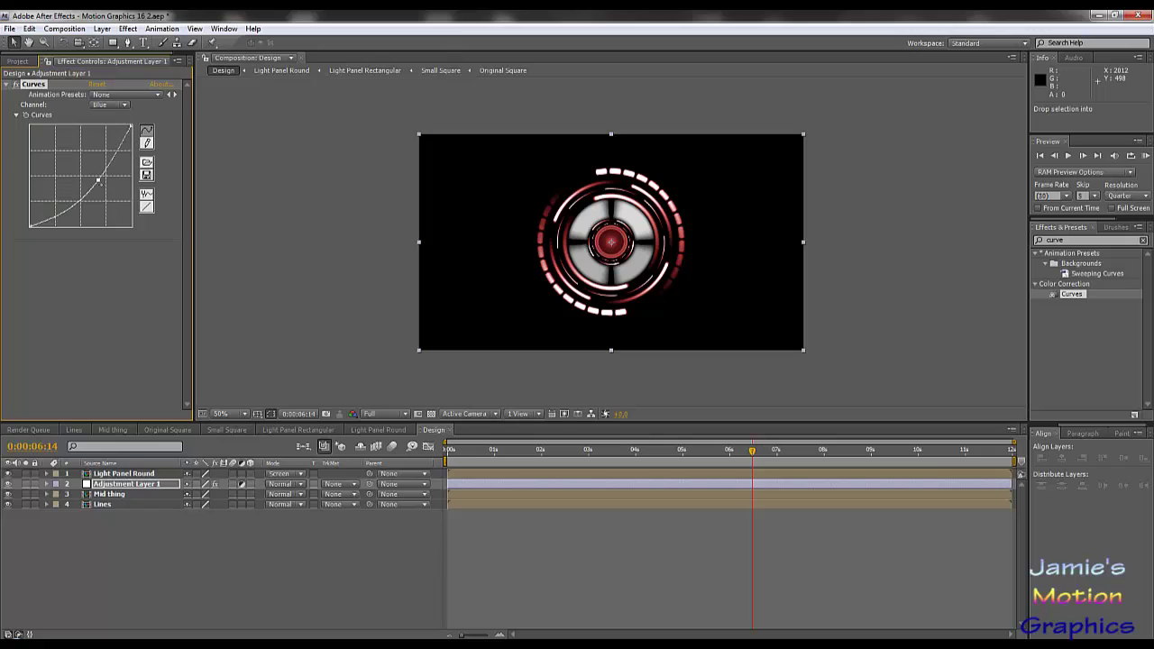
Pull the midtones of the adjustment layer's Red channel curve well below the diagonal.
click(128, 102)
click(110, 79)
drag(69, 173, 65, 167)
drag(66, 167, 92, 191)
Raise the midtones of the adjustment layer's Blue and Green channel curves above the diagonal for a cyan colouring.
click(123, 106)
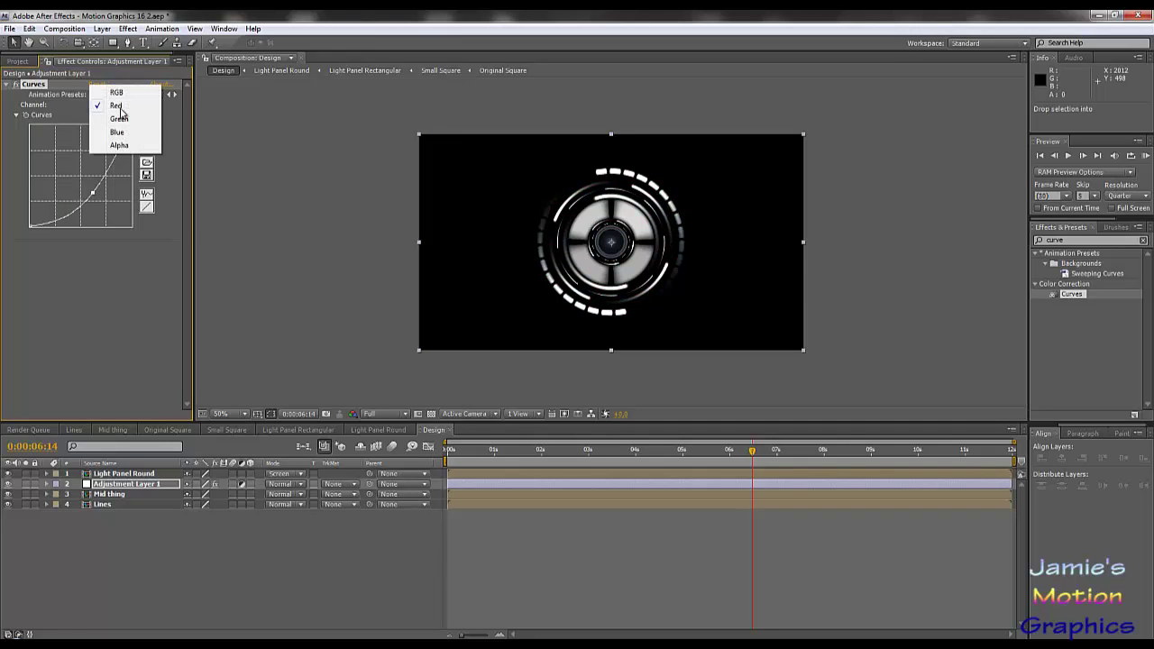
click(118, 133)
drag(97, 180, 63, 172)
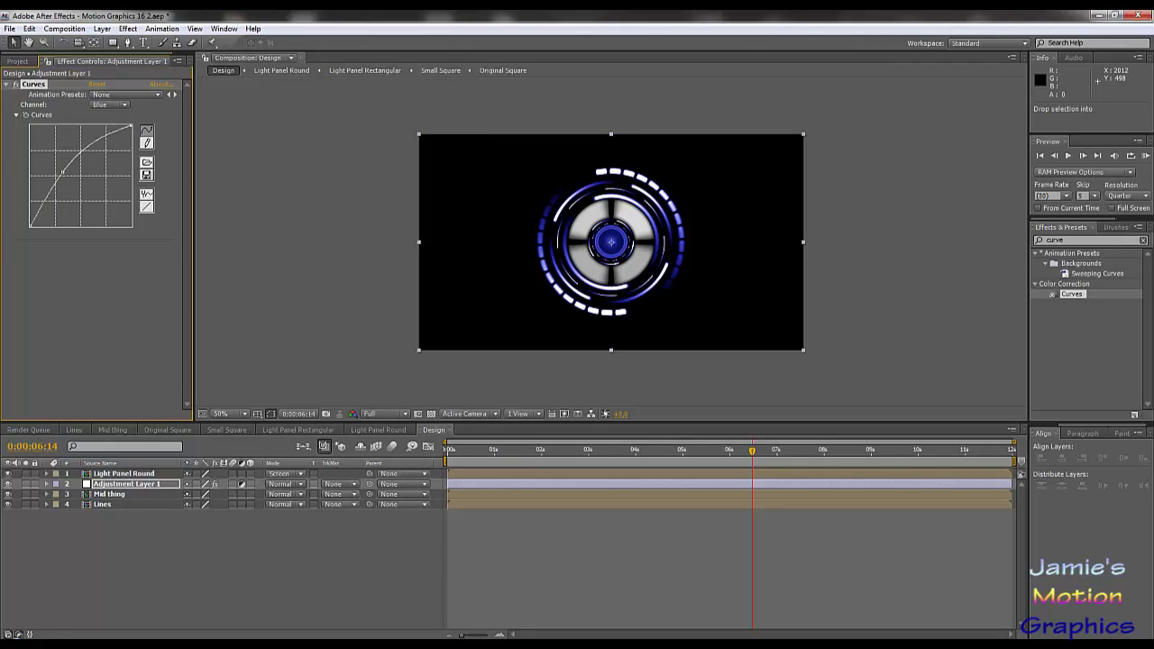
click(110, 105)
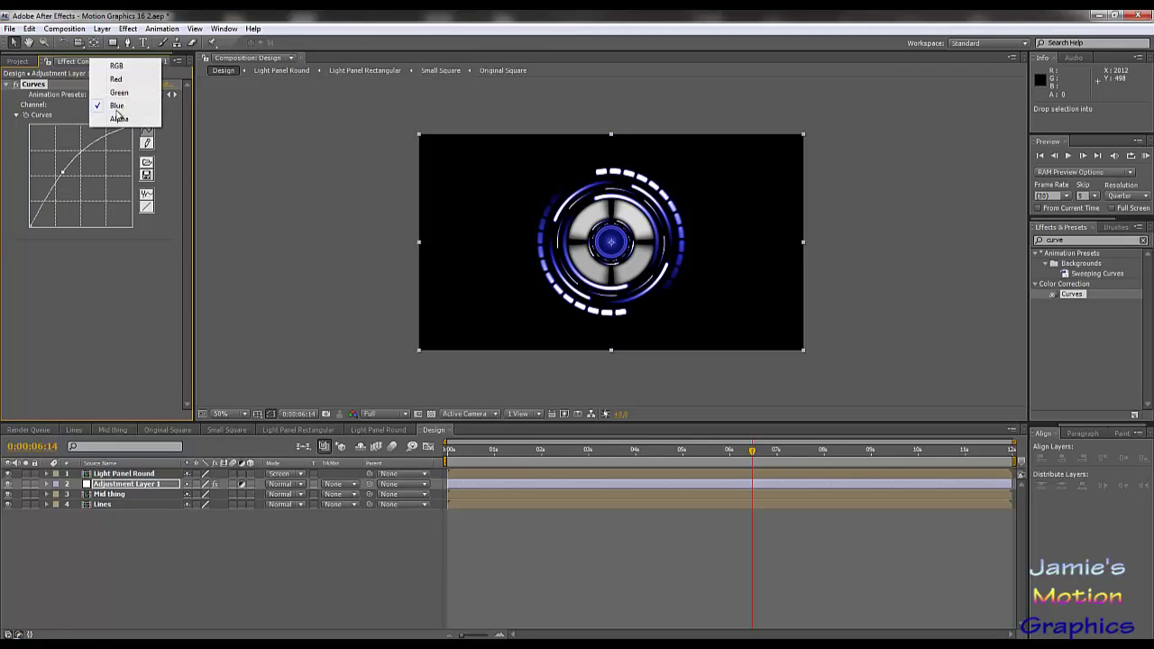
click(113, 95)
drag(89, 190, 82, 157)
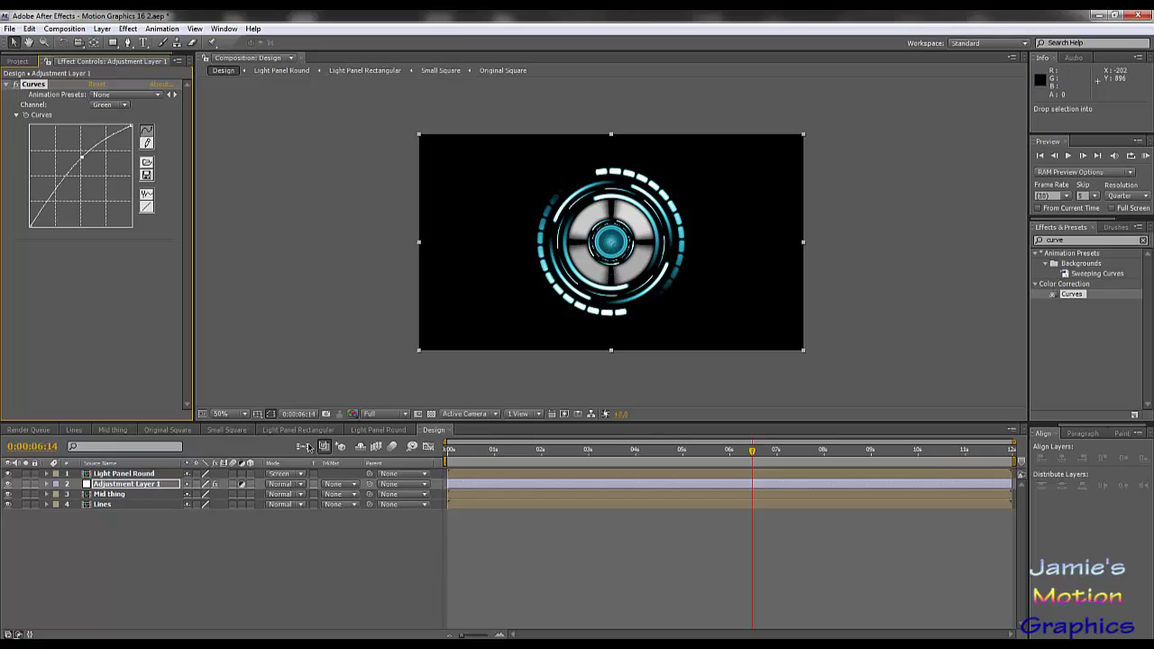
Move the adjustment layer below Mid thing, directly above Lines, and apply the Curves effect to the Mid thing layer.
drag(126, 487, 124, 501)
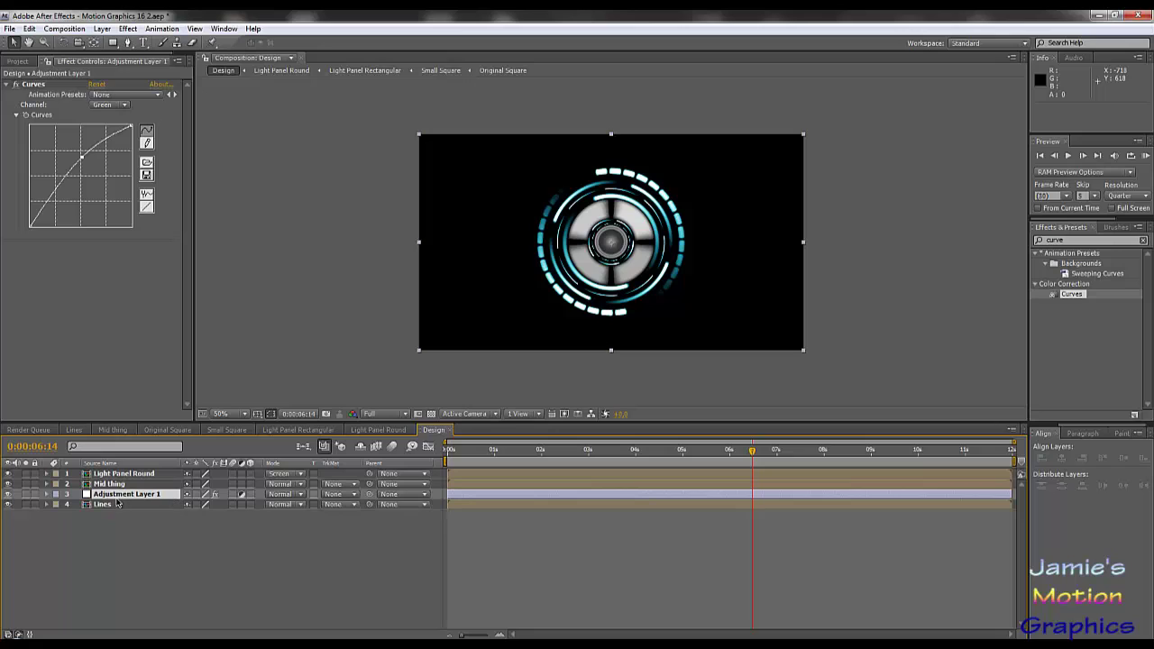
mouse_move(119, 495)
mouse_down()
mouse_move(128, 469)
mouse_move(133, 507)
mouse_up()
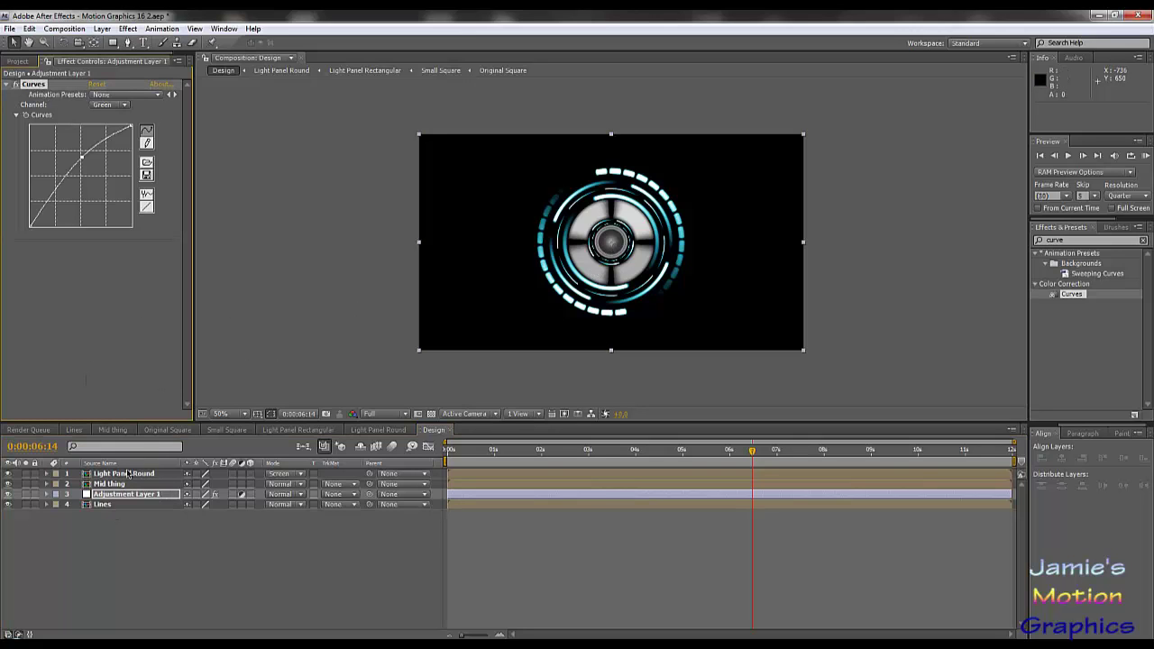
click(115, 484)
drag(1071, 294, 110, 383)
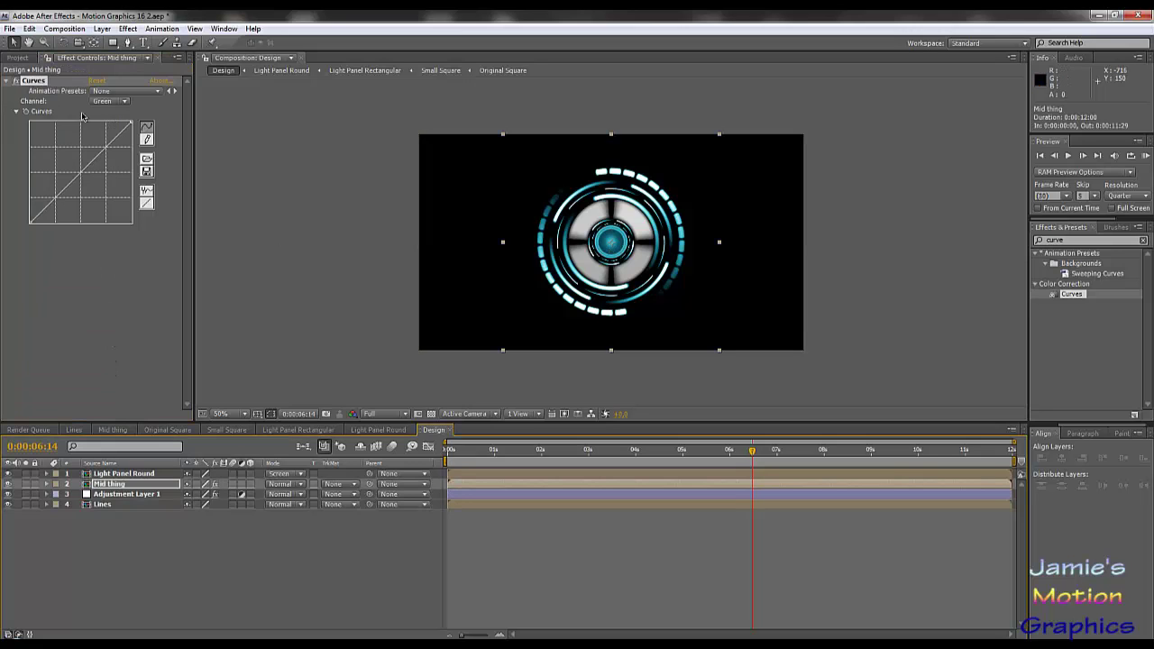
Lower the midtones of the Green channel curve on the Mid thing layer.
click(110, 101)
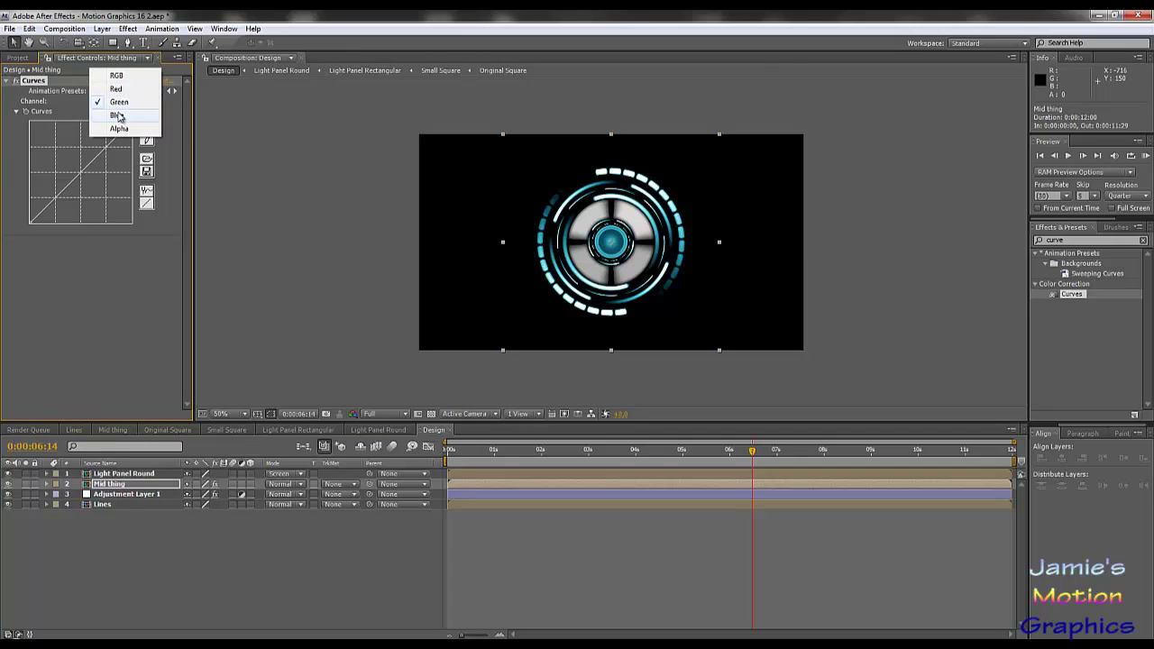
click(114, 116)
click(124, 102)
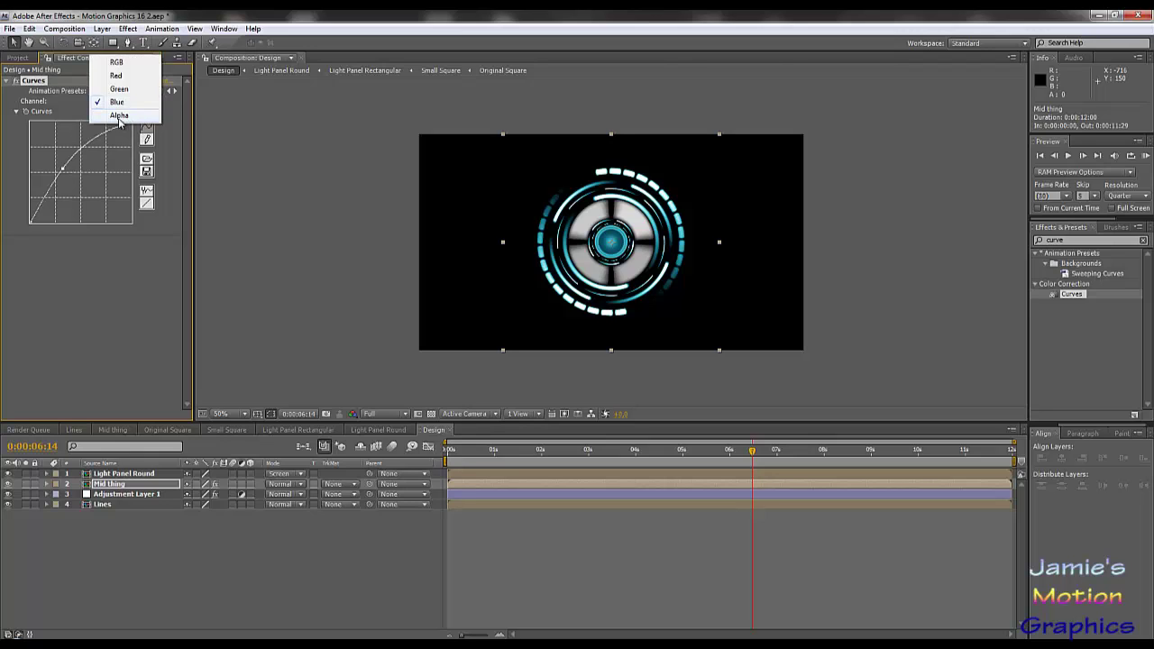
click(113, 87)
drag(81, 153, 93, 174)
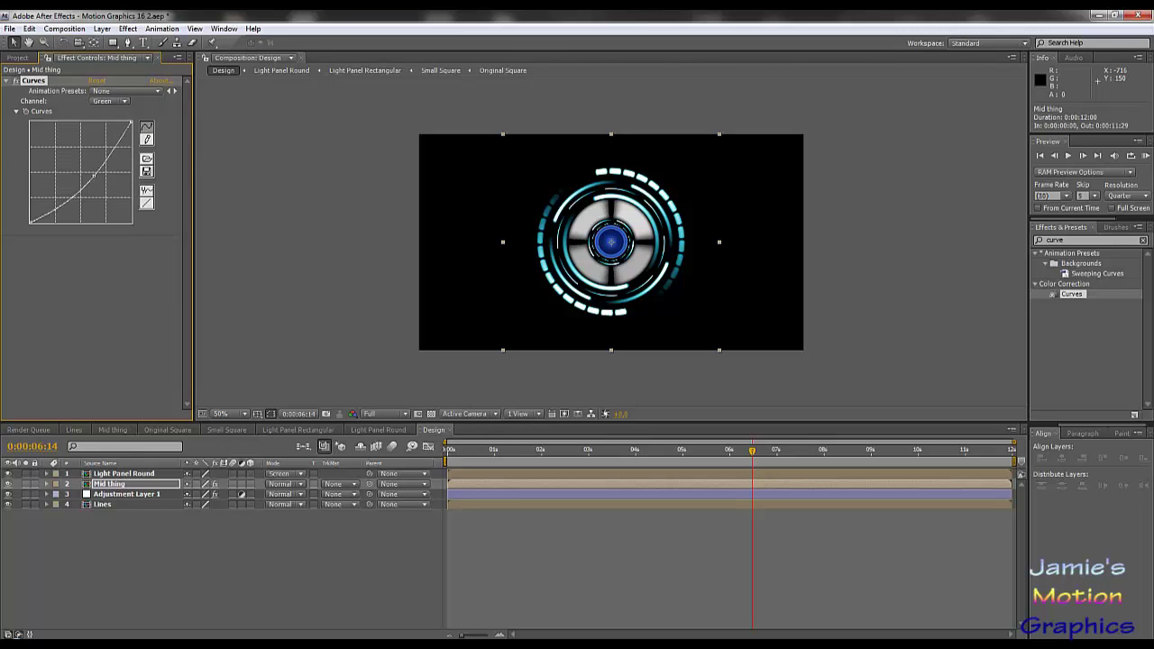
Move the midpoint of Mid thing's Red channel curve up a little, keeping it below the diagonal.
click(124, 101)
click(120, 104)
click(121, 103)
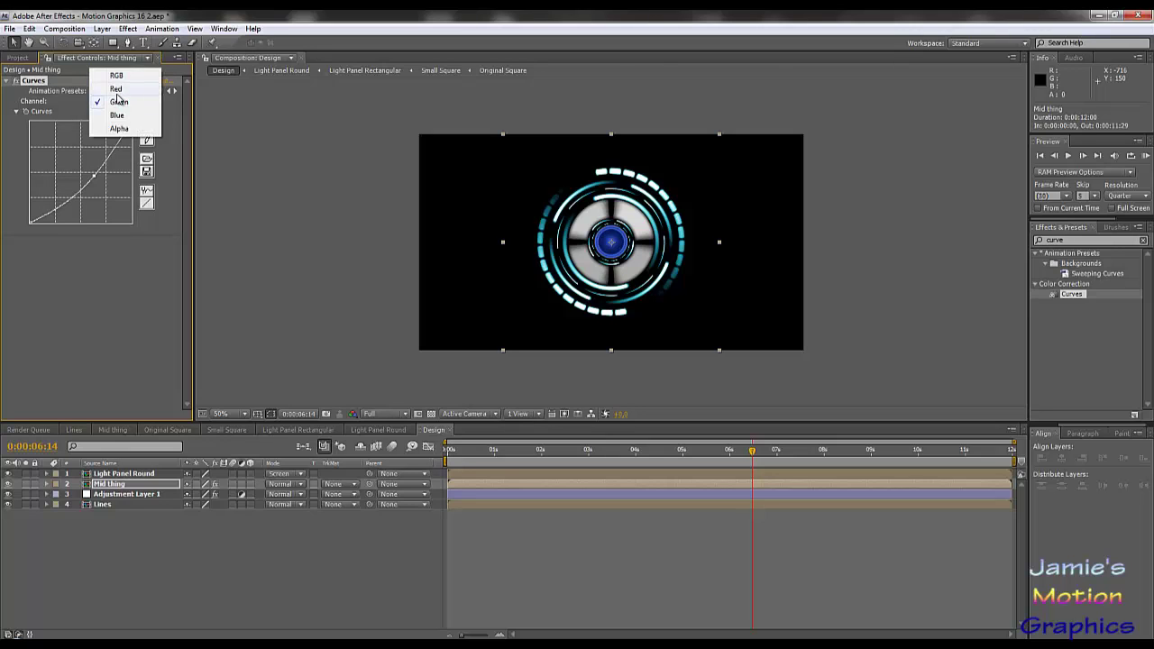
click(117, 90)
drag(94, 192, 86, 183)
Readjust Mid thing's Green channel curve so its midpoint sits only slightly below the diagonal.
click(127, 101)
click(117, 102)
click(125, 102)
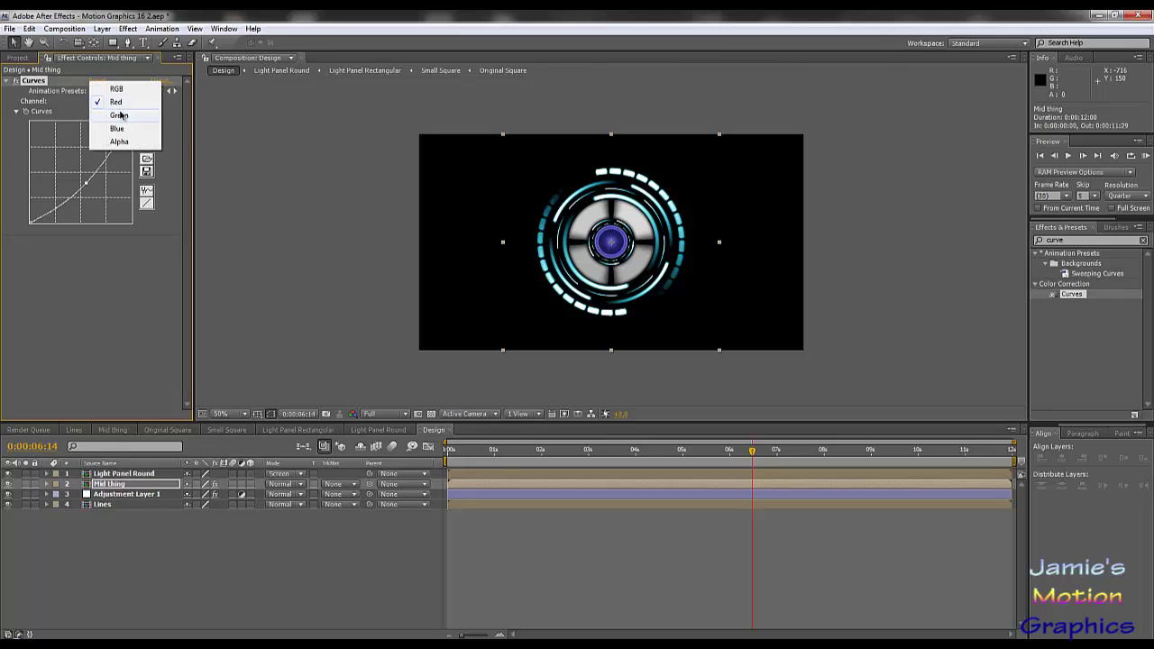
click(120, 116)
mouse_move(94, 174)
mouse_down()
mouse_move(85, 191)
mouse_move(81, 171)
mouse_up()
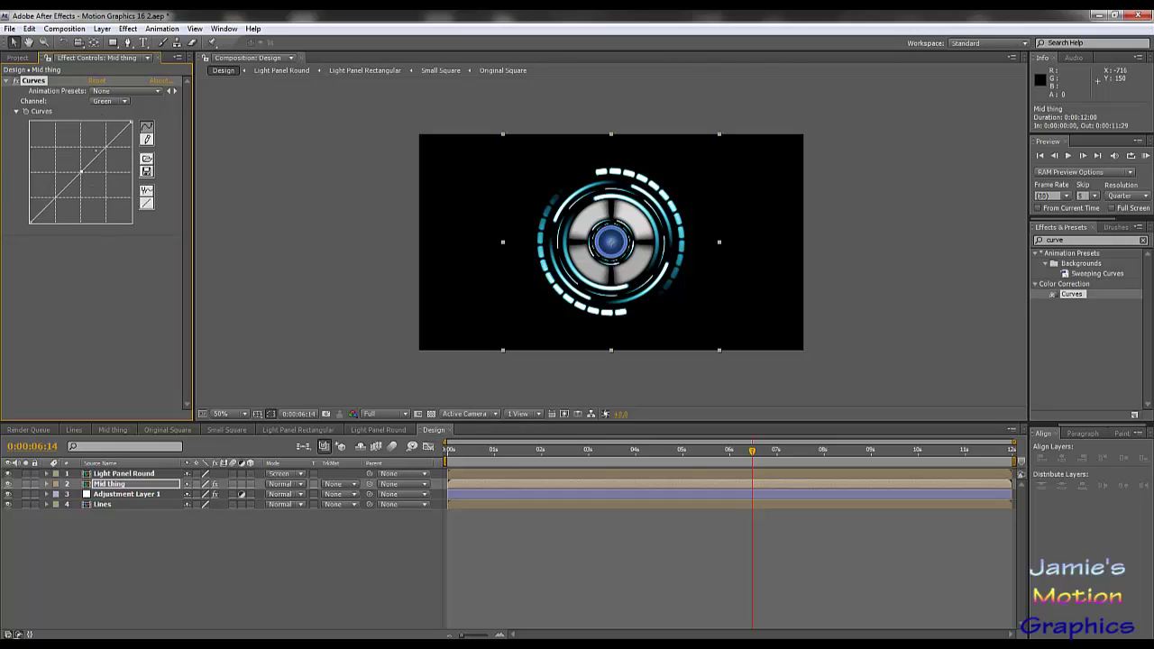
drag(81, 171, 88, 178)
Nudge the midpoint of Mid thing's Red channel curve and raise its Blue channel curve further.
click(122, 101)
click(117, 88)
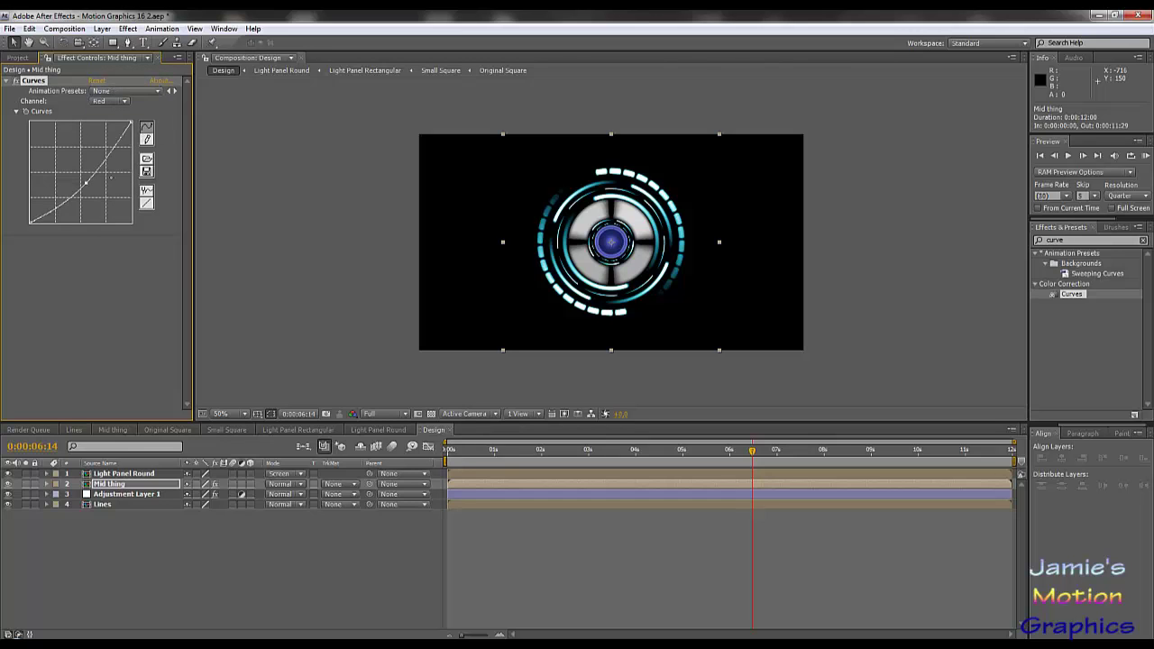
drag(87, 186, 84, 184)
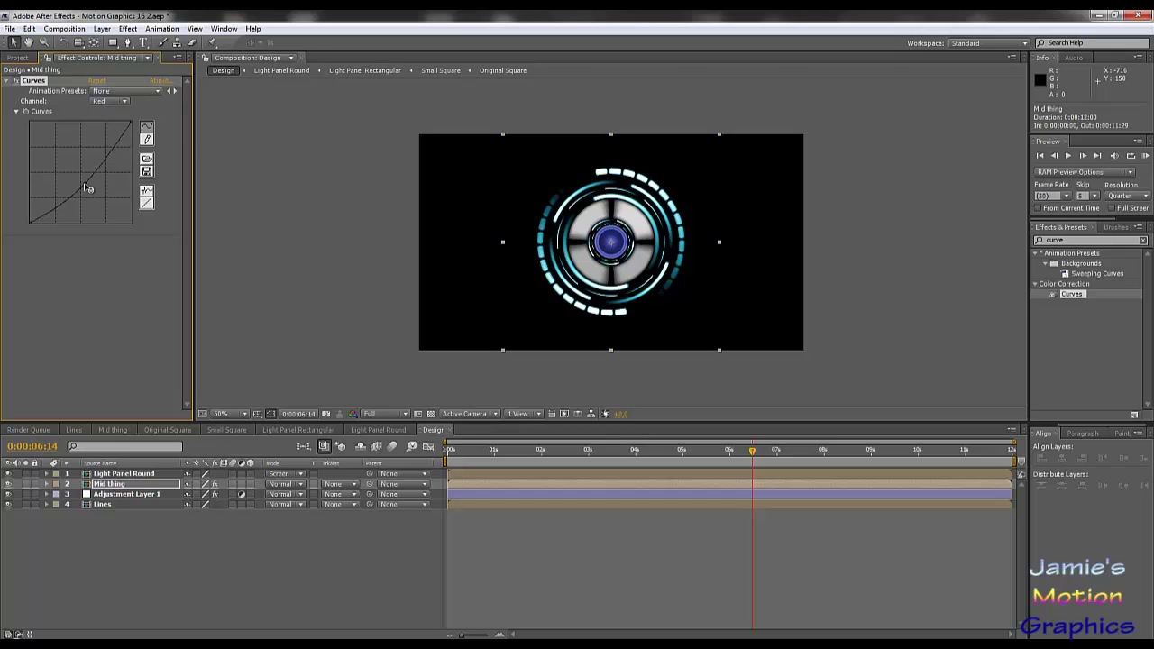
click(119, 102)
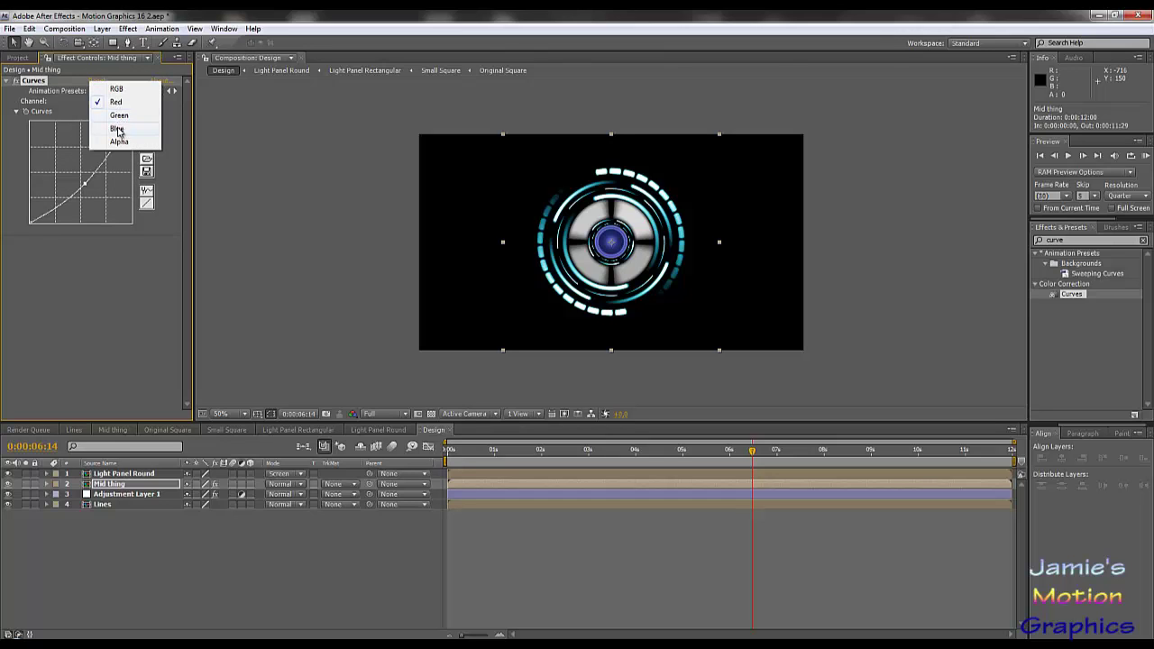
click(117, 132)
drag(61, 168, 58, 160)
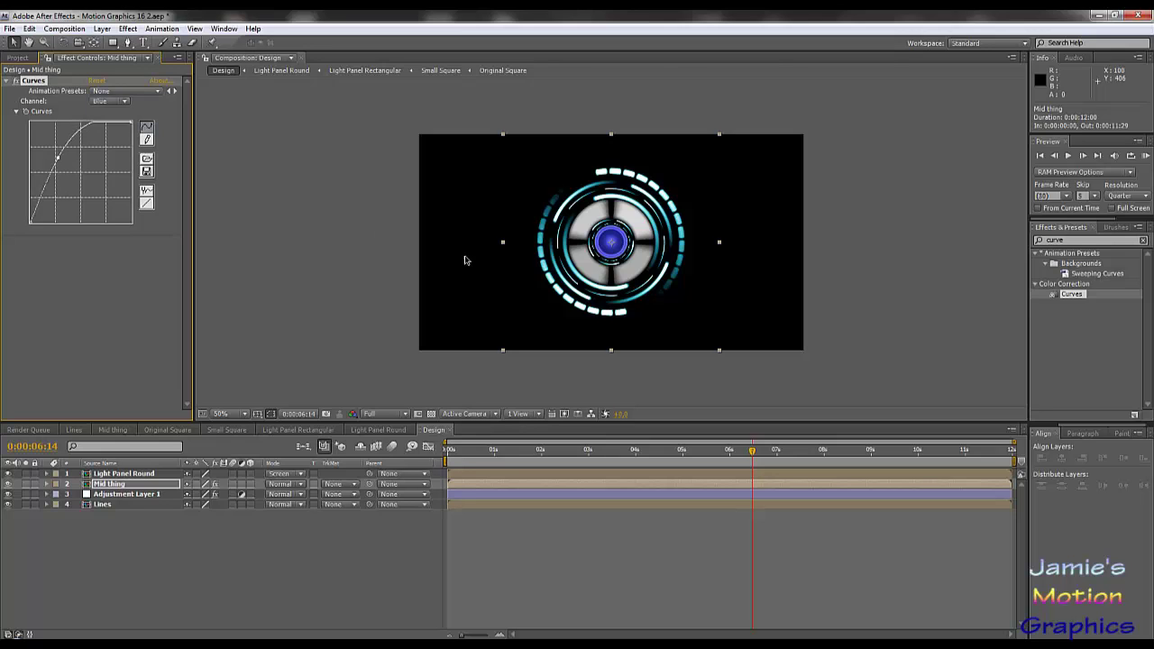
Apply the Curves effect to the Light Panel Round layer and strongly raise its Green channel curve.
click(126, 475)
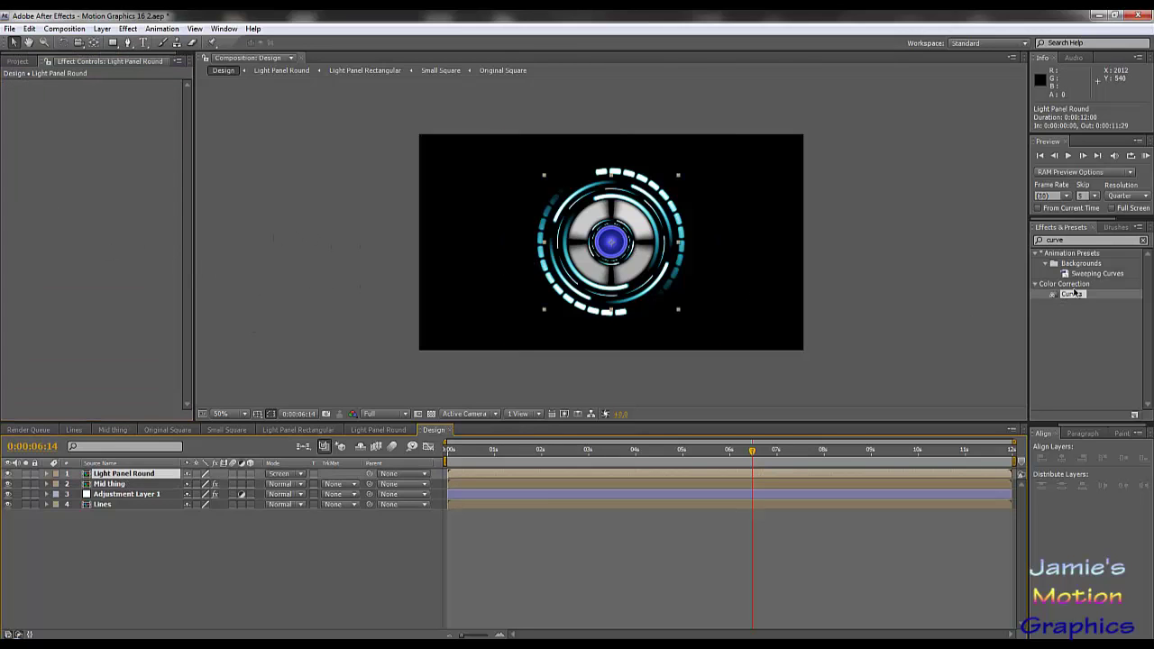
drag(1071, 297, 150, 219)
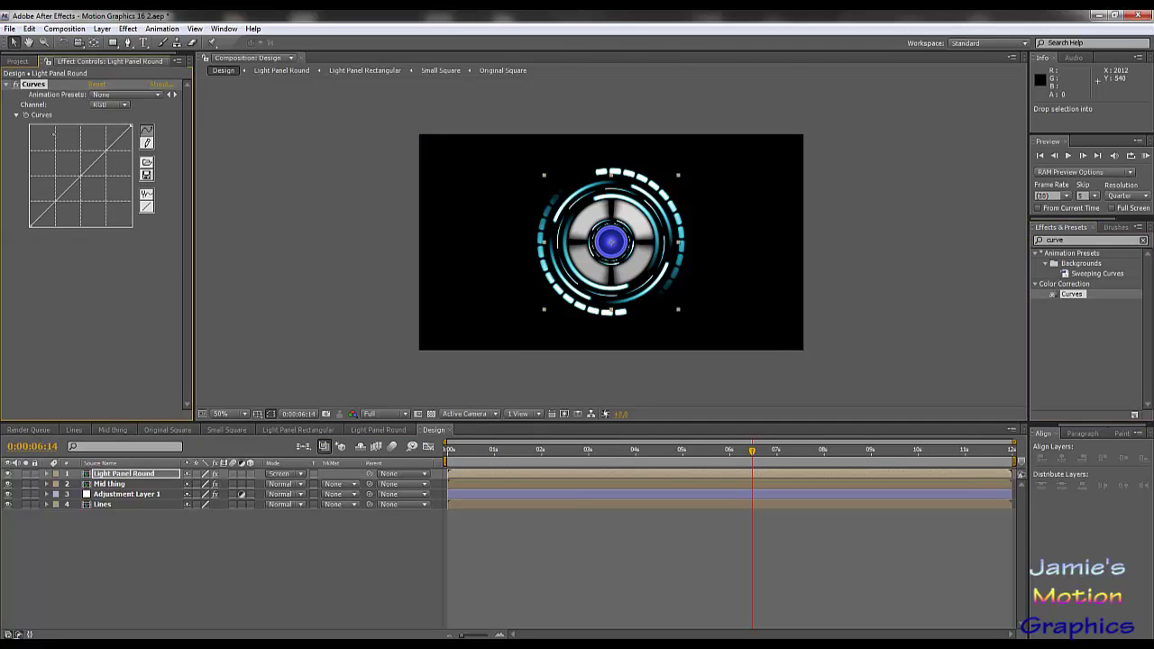
click(116, 107)
click(113, 135)
drag(85, 179, 55, 169)
Lower the midtones of the Blue and Red channel curves on the Light Panel Round layer.
click(125, 108)
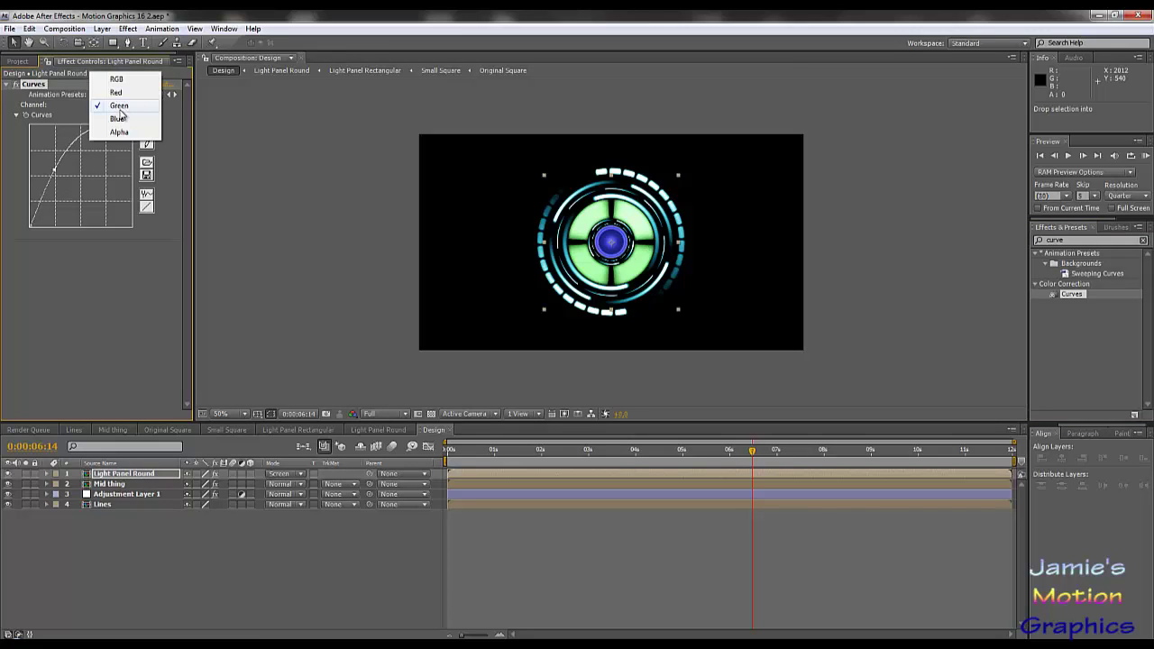
click(120, 118)
drag(90, 166, 97, 188)
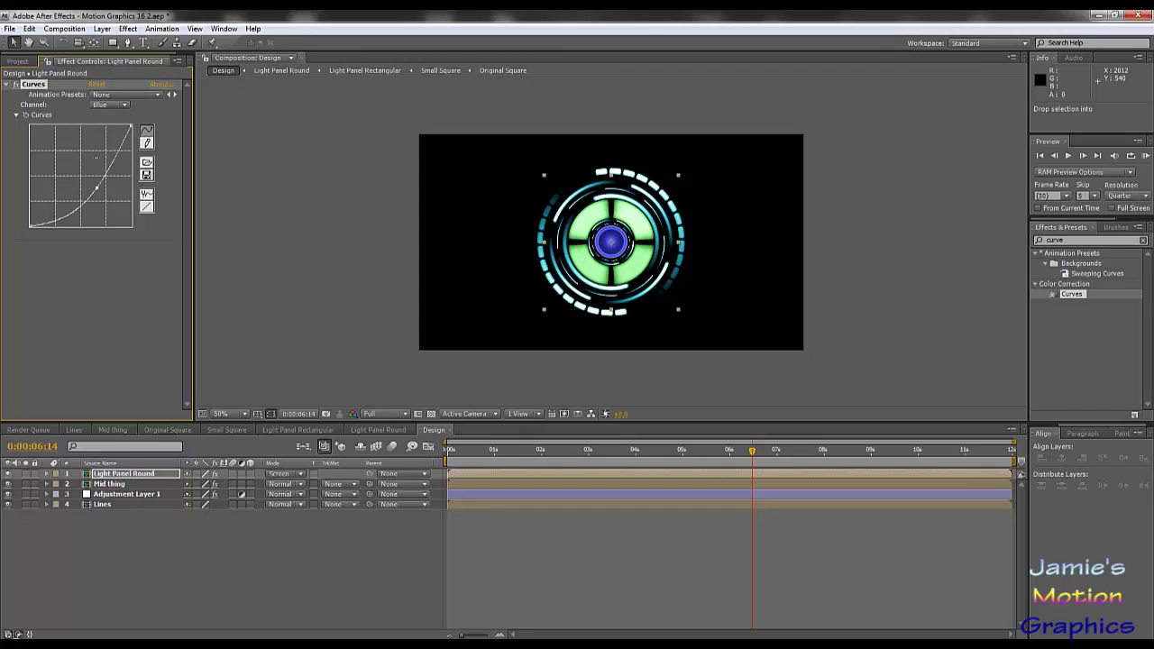
click(113, 107)
click(122, 82)
drag(90, 166, 97, 187)
Try a strongly raised Blue channel curve on Light Panel Round, and settle its midpoint slightly below the diagonal.
click(115, 108)
click(121, 133)
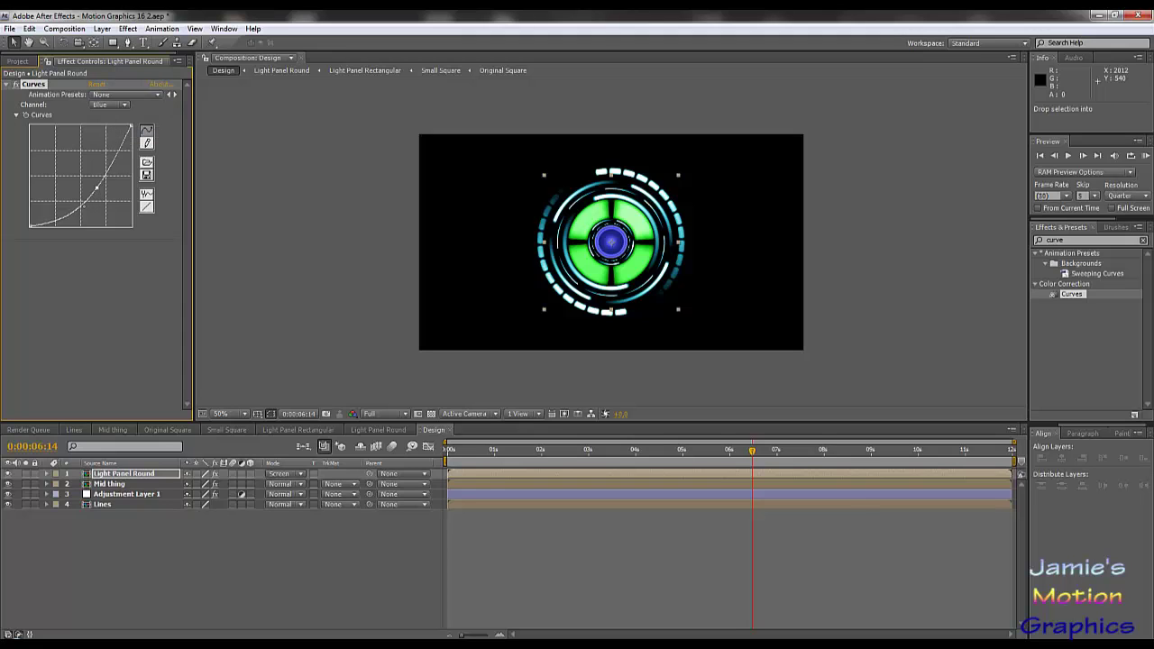
drag(97, 187, 53, 164)
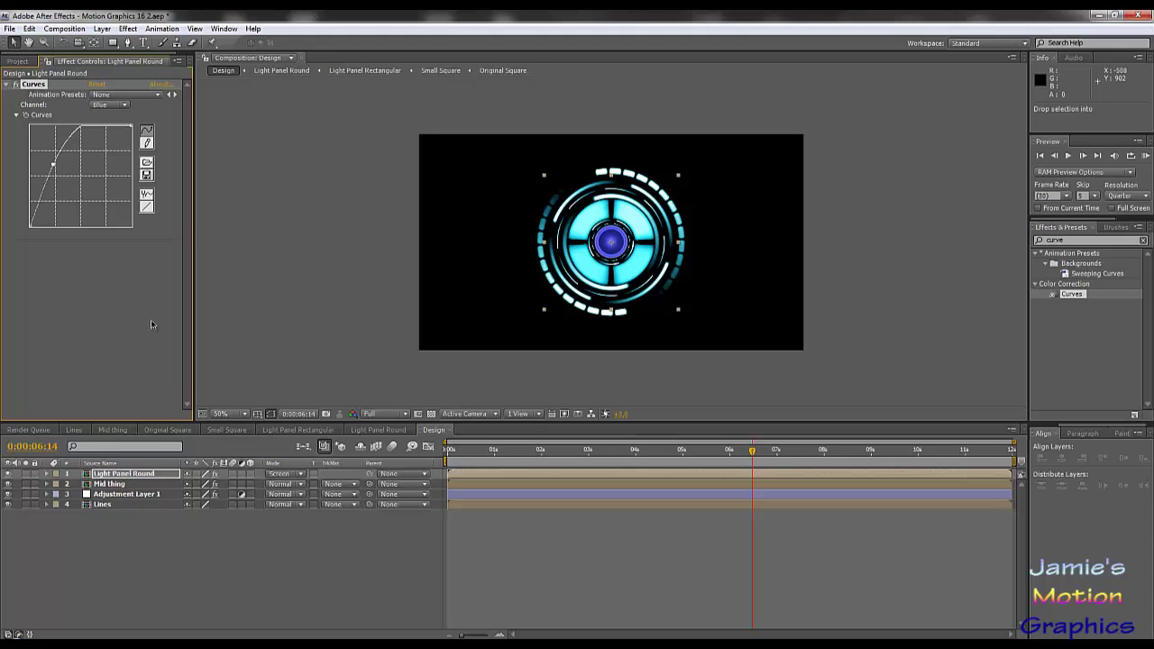
click(120, 484)
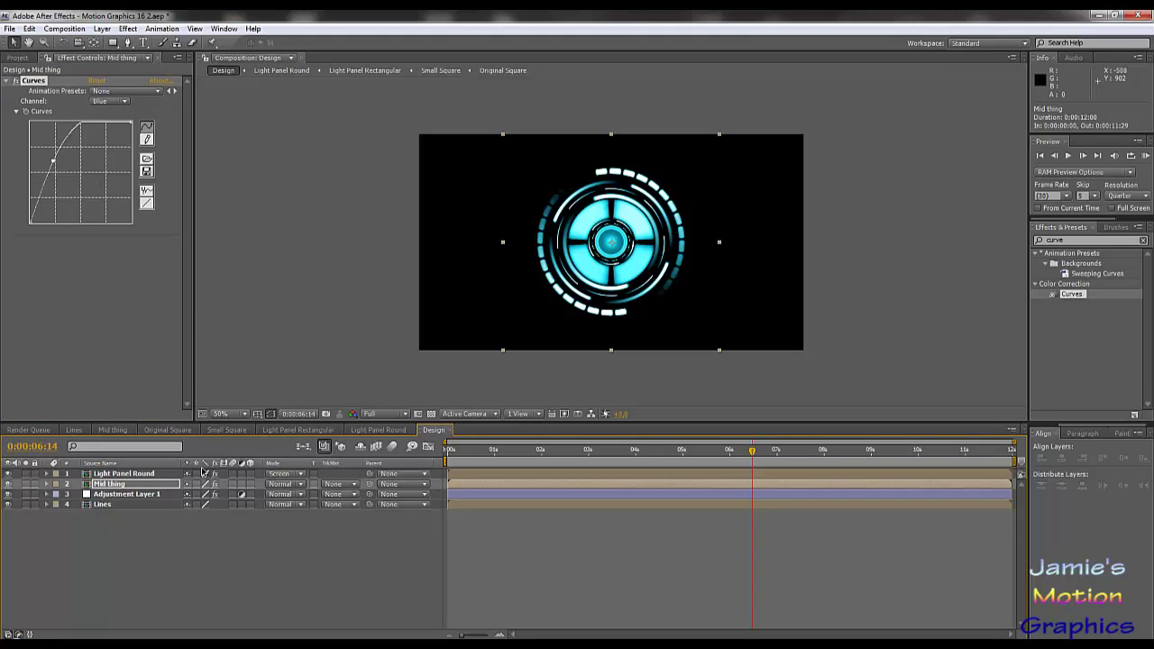
click(126, 474)
drag(52, 164, 79, 184)
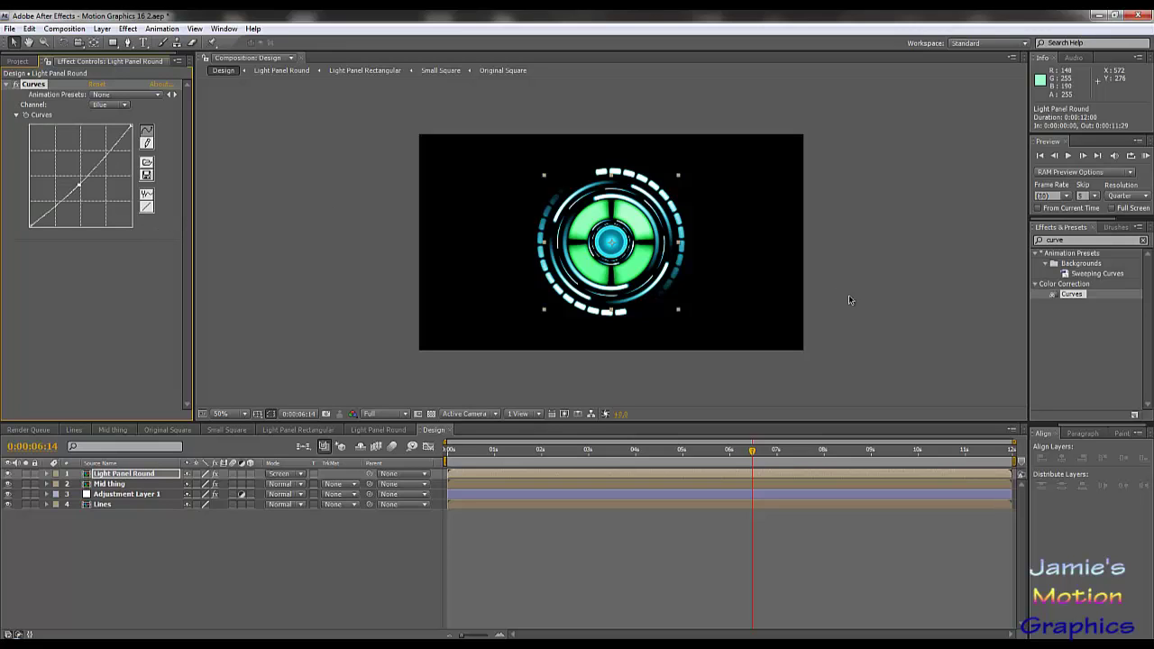
Search the effects for "tint" and apply Tint to the Light Panel Round layer below Curves.
click(1055, 330)
click(1082, 239)
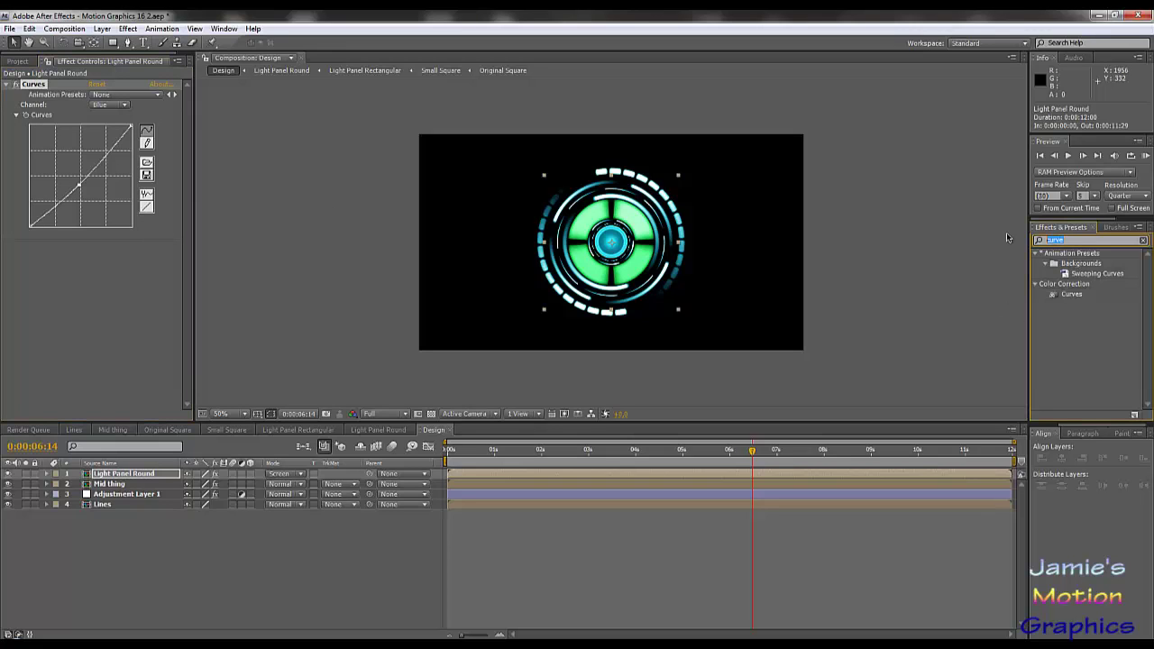
text(tint)
drag(1066, 294, 117, 272)
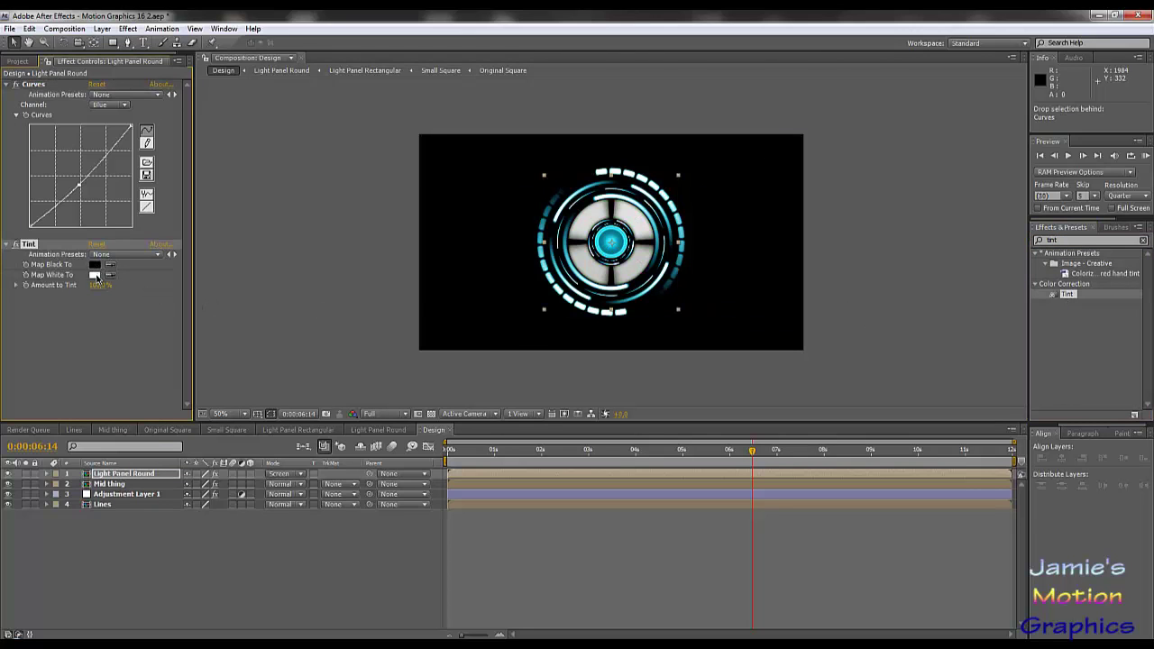
Try purple shades for the Tint effect's Map White To colour, and settle on turquoise 13E3C3.
click(95, 275)
drag(458, 440, 455, 414)
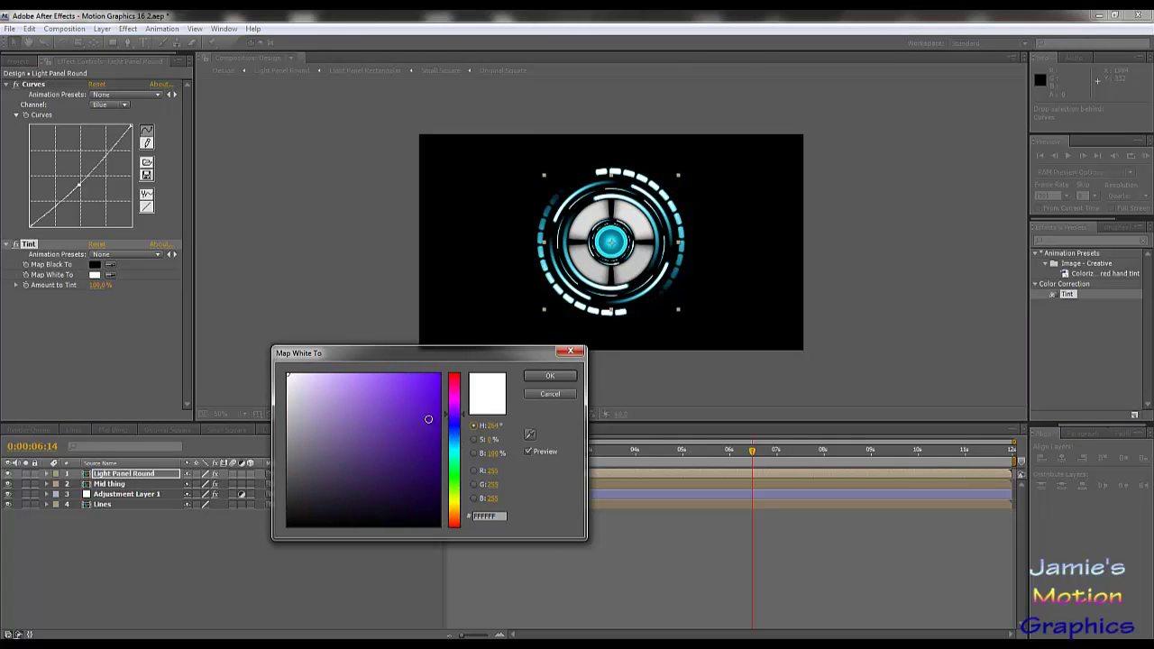
click(426, 417)
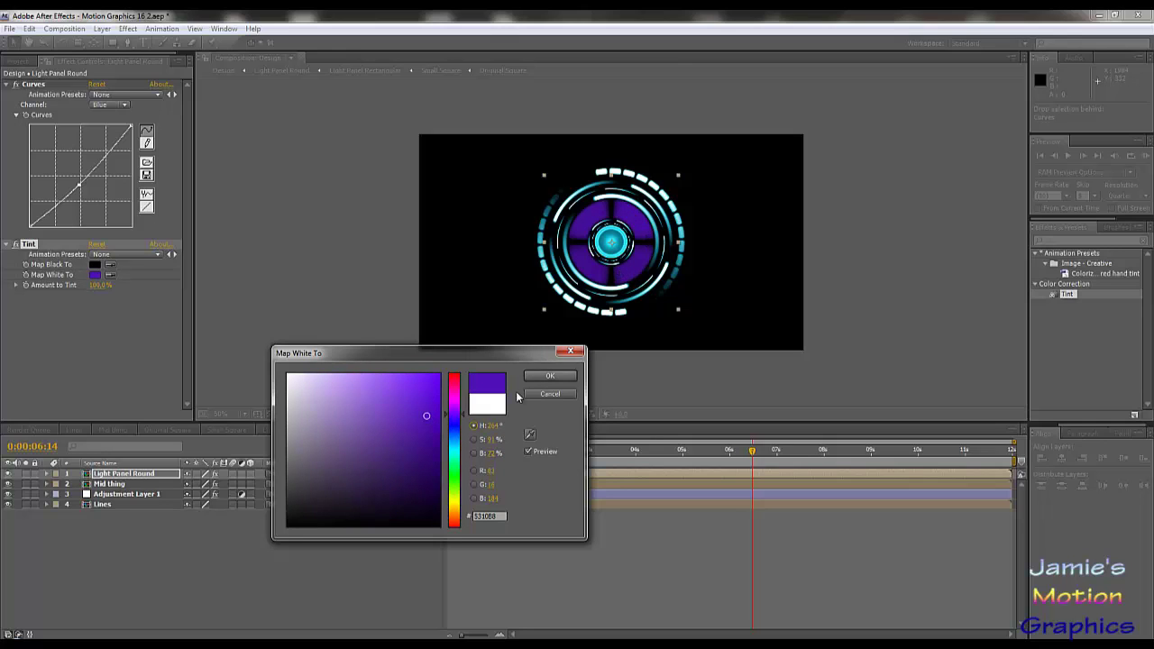
click(358, 451)
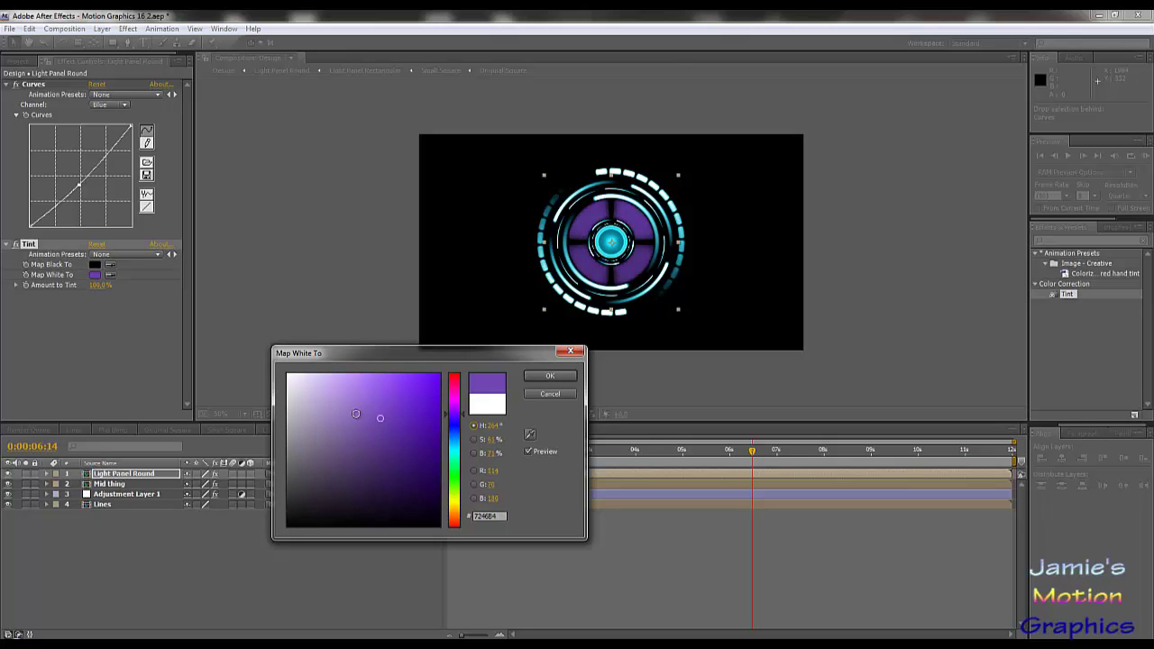
click(315, 407)
click(417, 428)
click(370, 432)
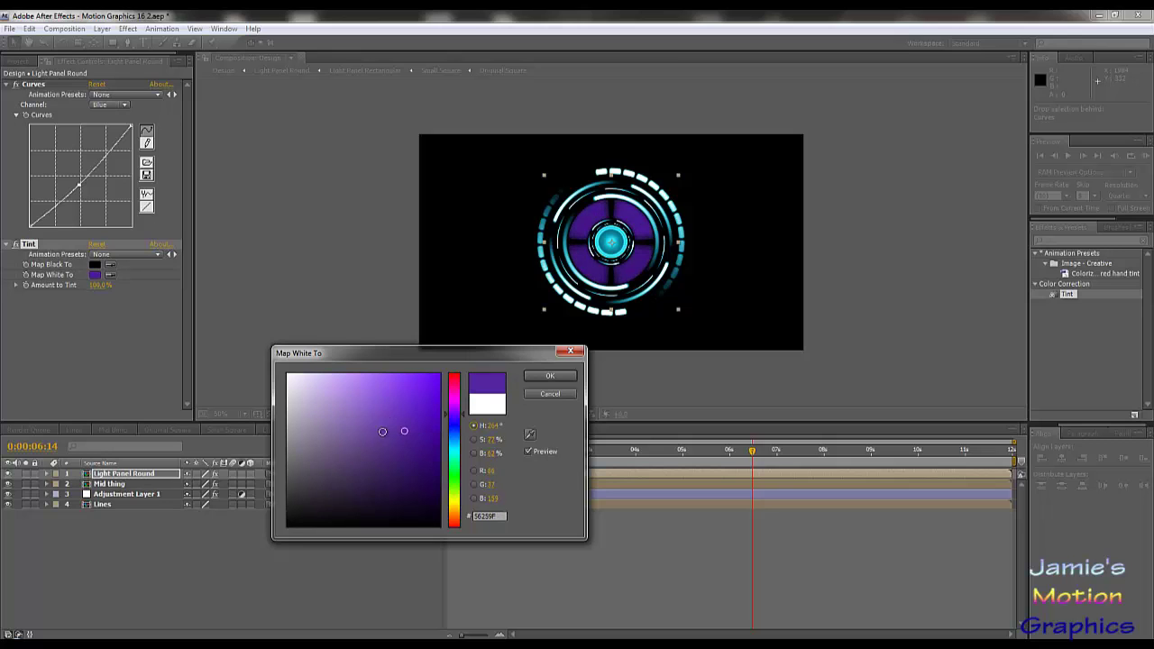
drag(374, 453, 457, 458)
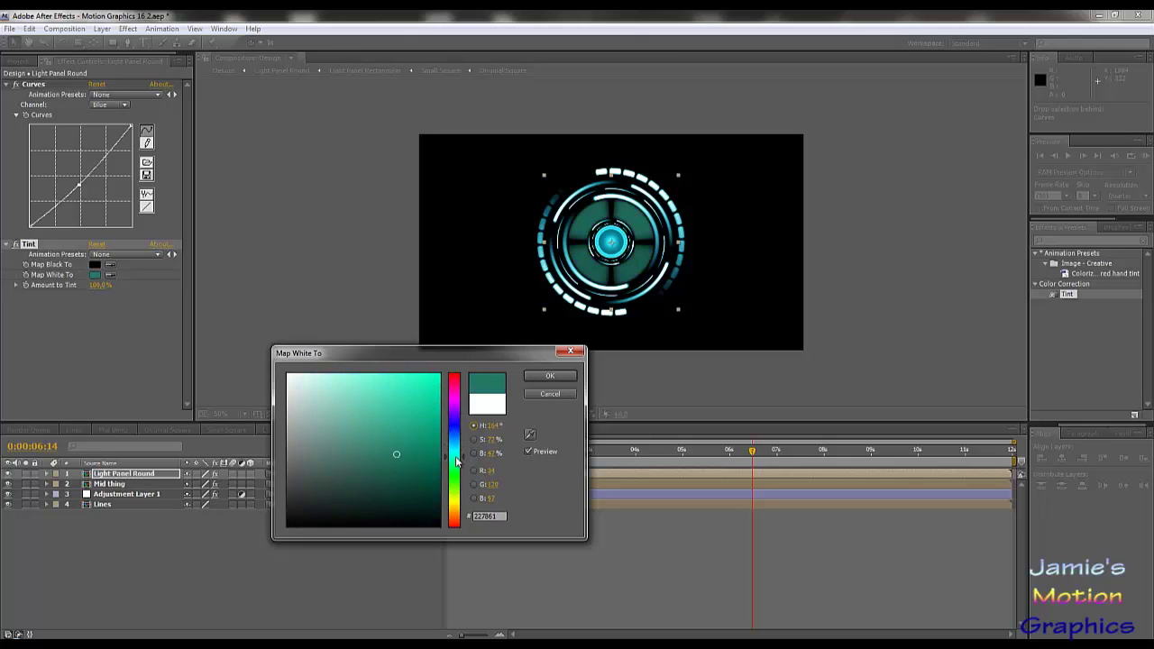
mouse_move(409, 395)
mouse_down()
mouse_move(434, 383)
mouse_move(426, 389)
mouse_up()
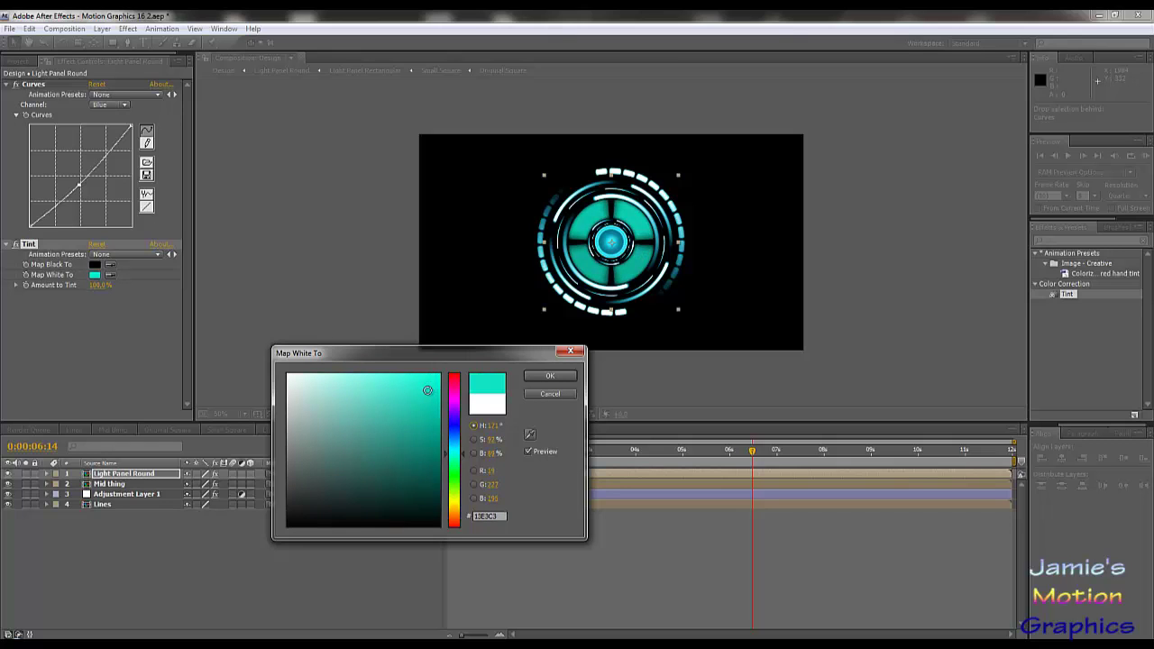
click(549, 375)
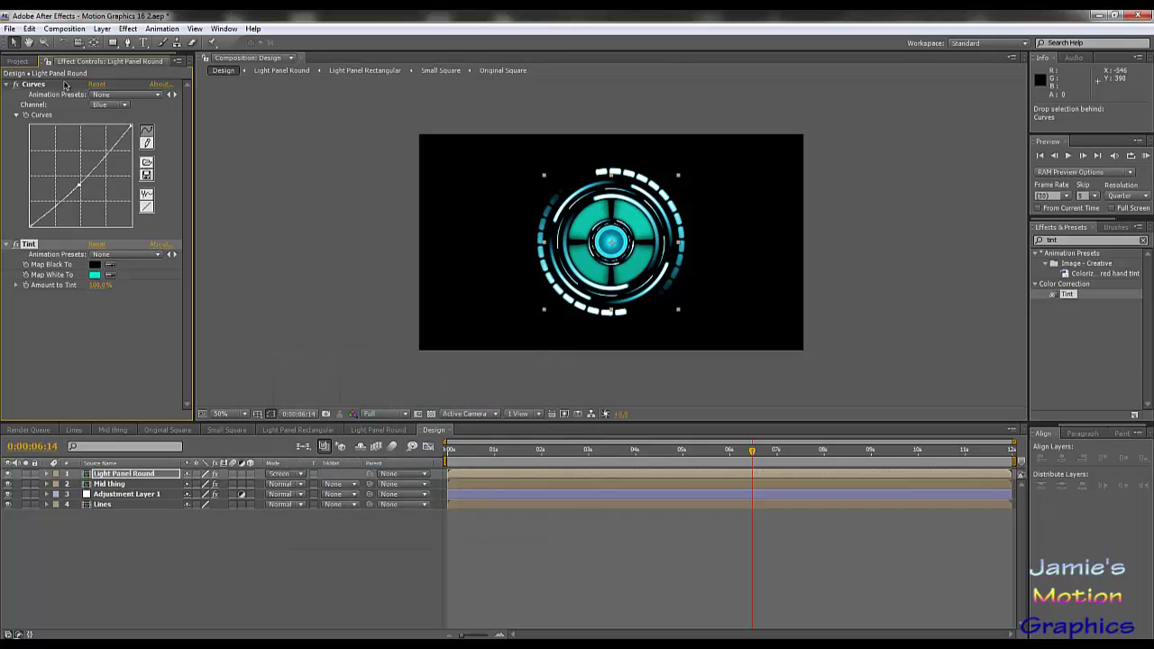
Reorder Curves below Tint on the Light Panel Round layer and raise the midpoint of its Blue channel curve above the diagonal.
drag(33, 84, 64, 306)
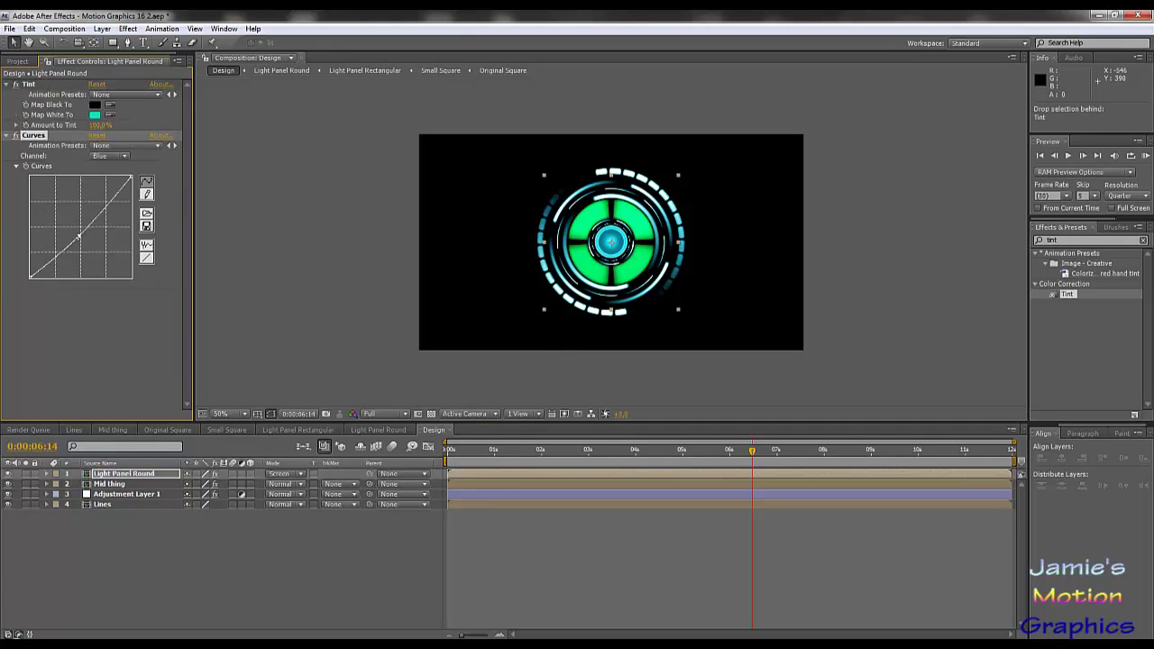
drag(79, 236, 67, 216)
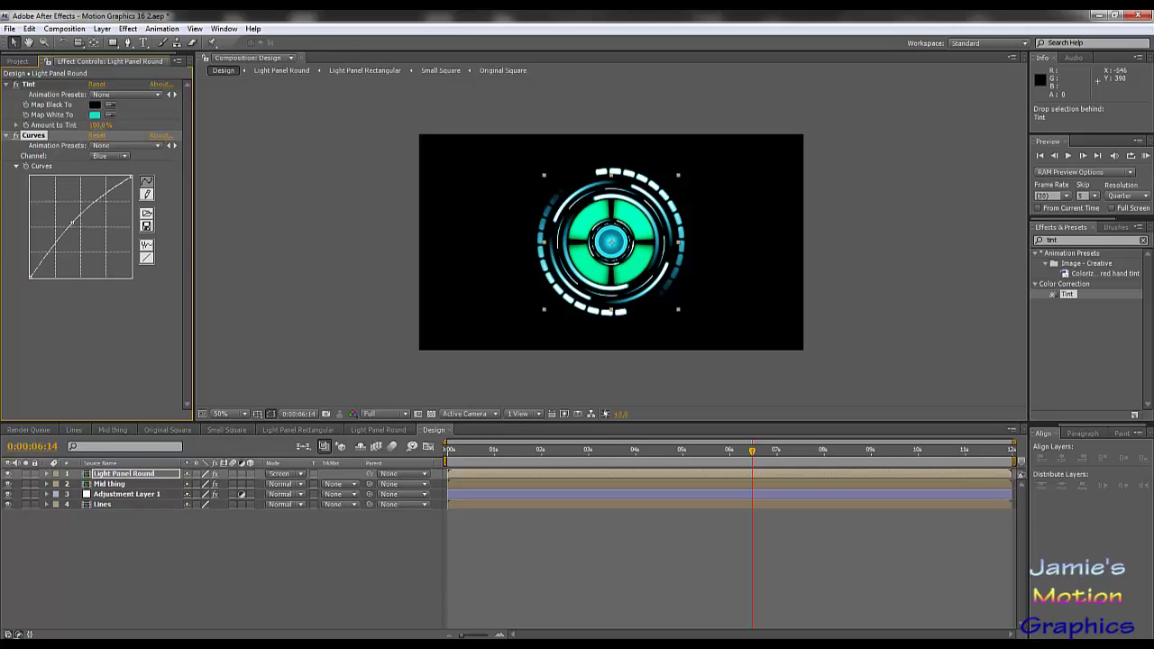
Compare Light Panel Round with Tint and Curves switched on and off, leaving Curves enabled and Tint disabled.
click(16, 85)
click(17, 136)
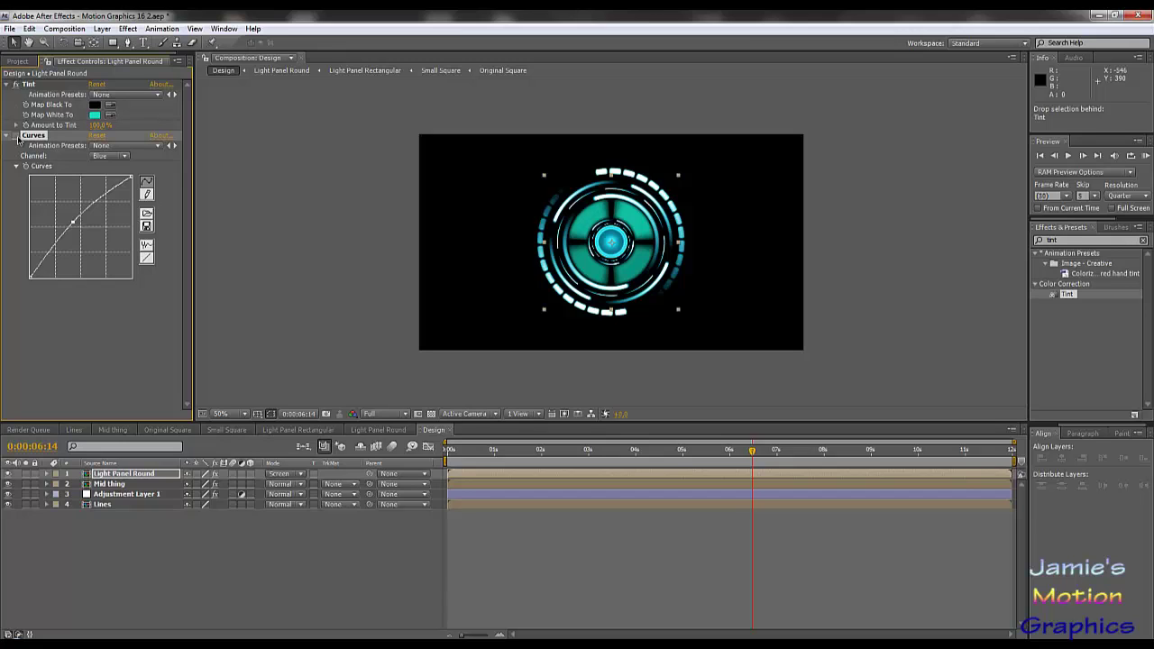
click(16, 85)
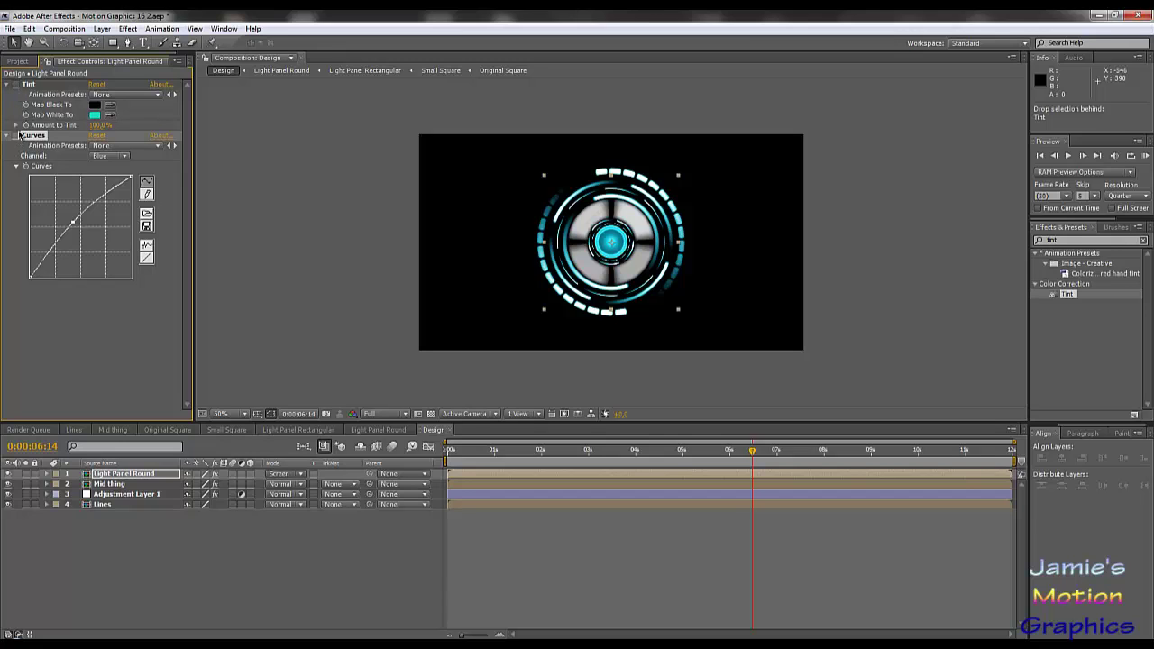
click(17, 136)
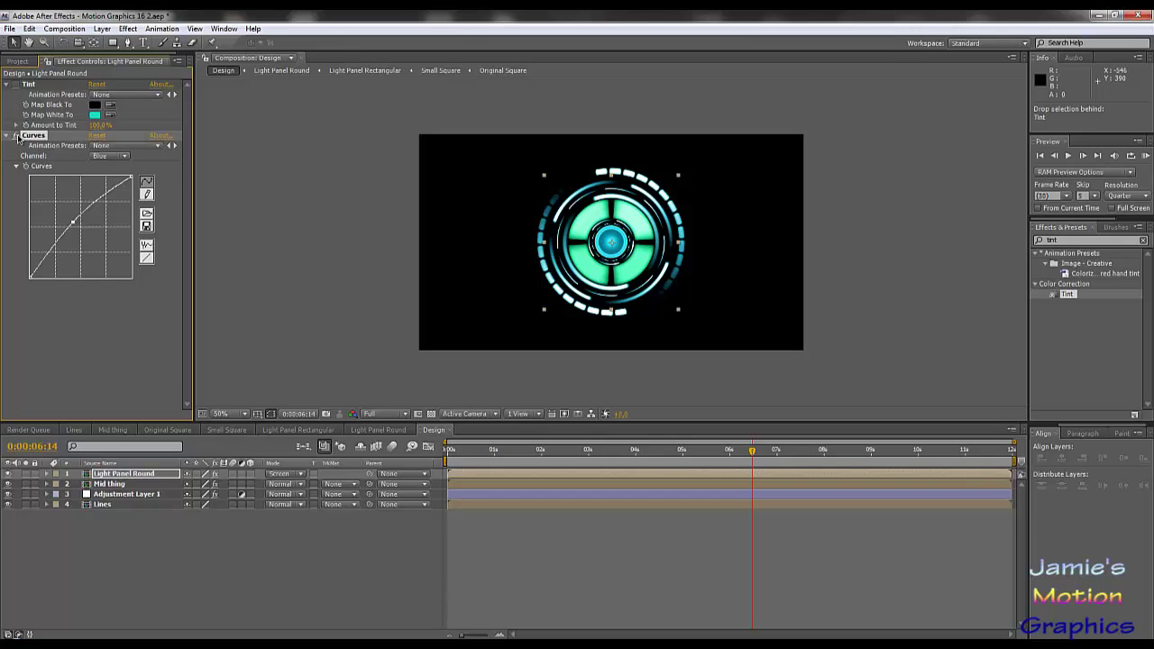
click(16, 84)
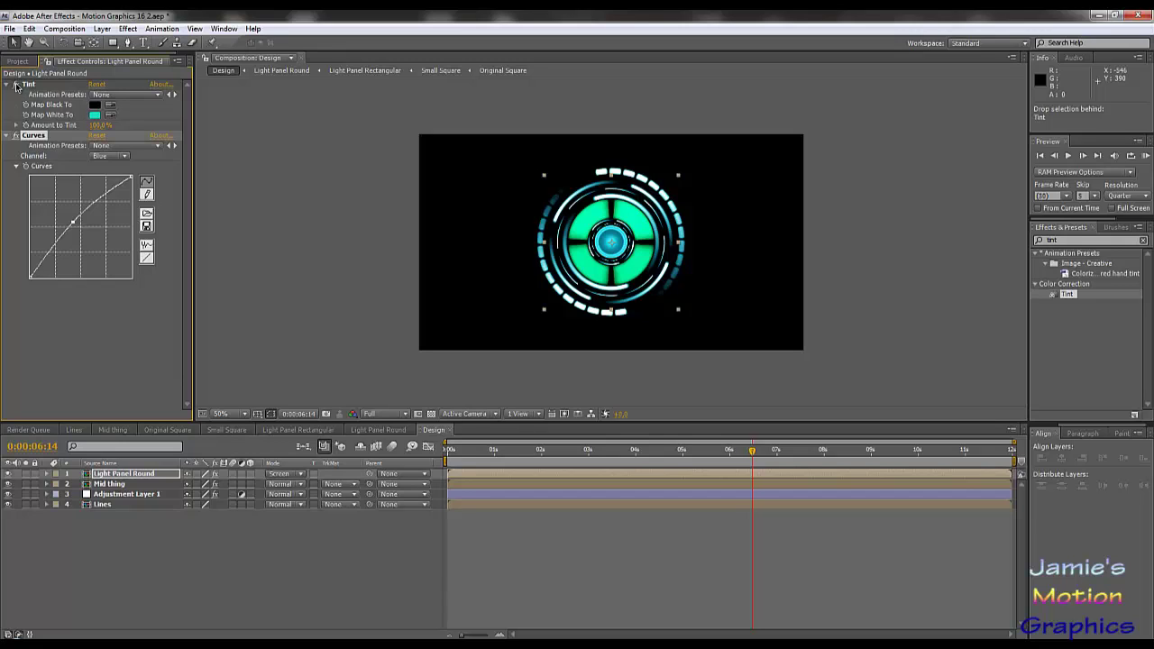
click(16, 85)
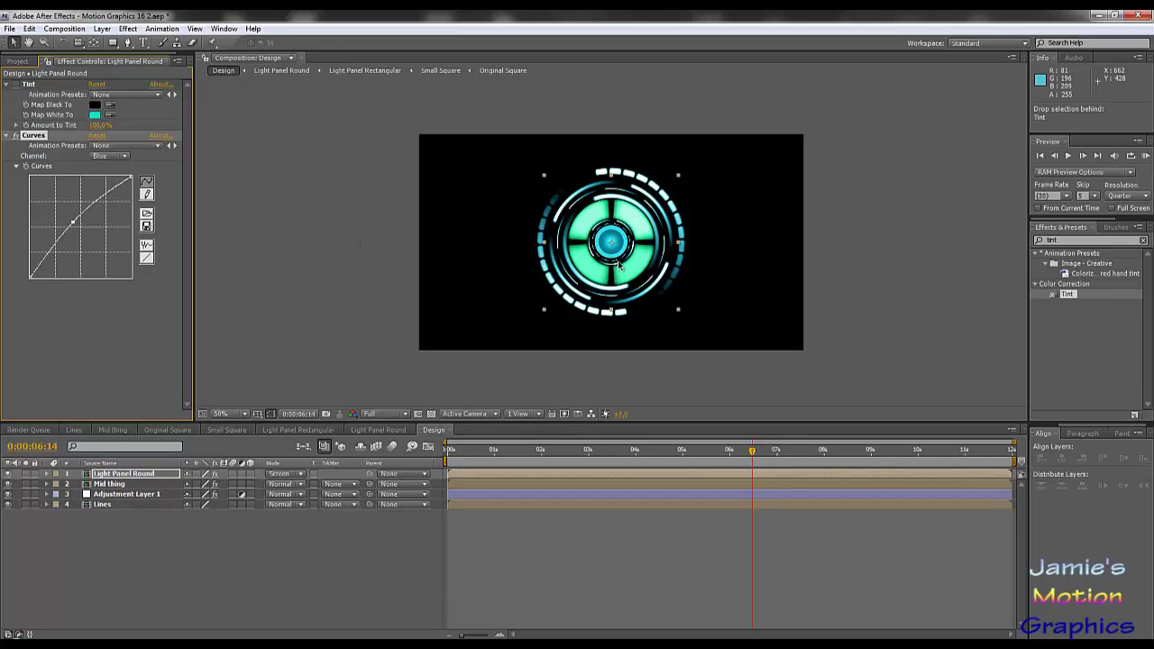
Search the effects for "glow" and apply Glow to the Light Panel Round layer below Curves.
click(1068, 239)
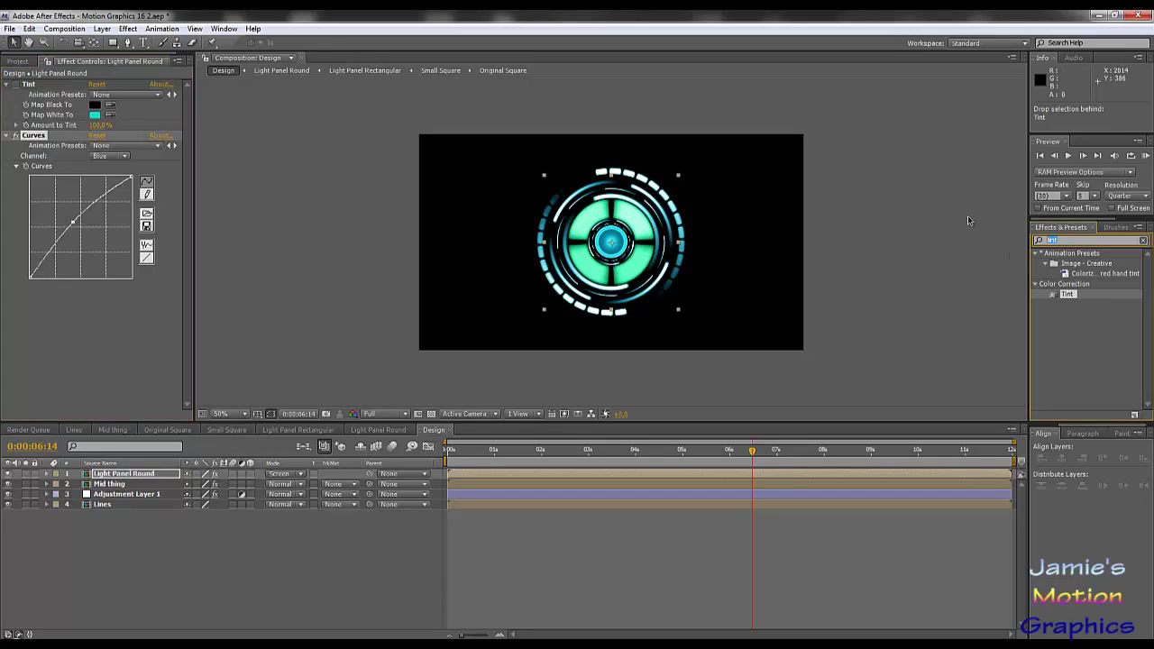
text(glow)
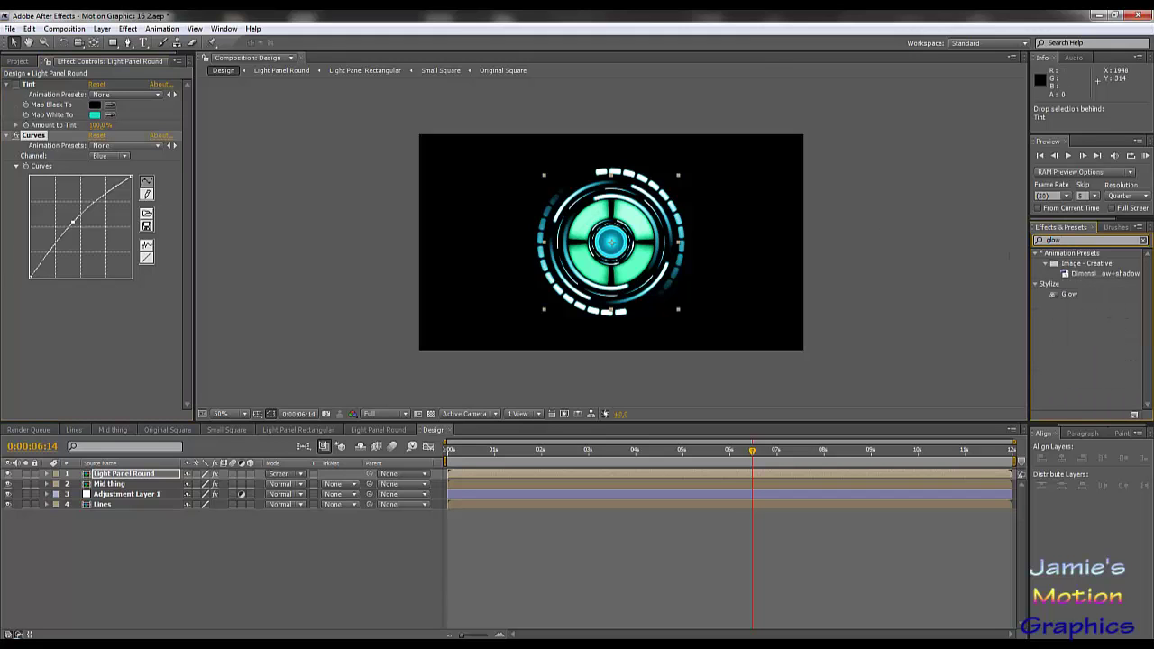
drag(1069, 295, 136, 261)
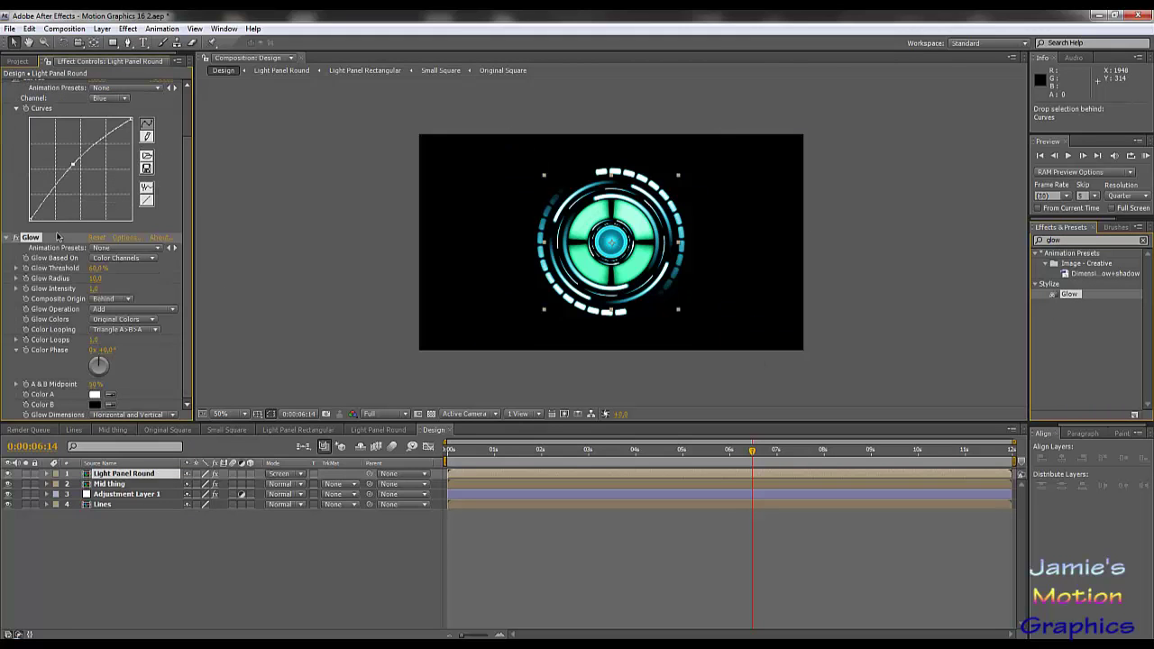
scroll(54, 133, up, 2)
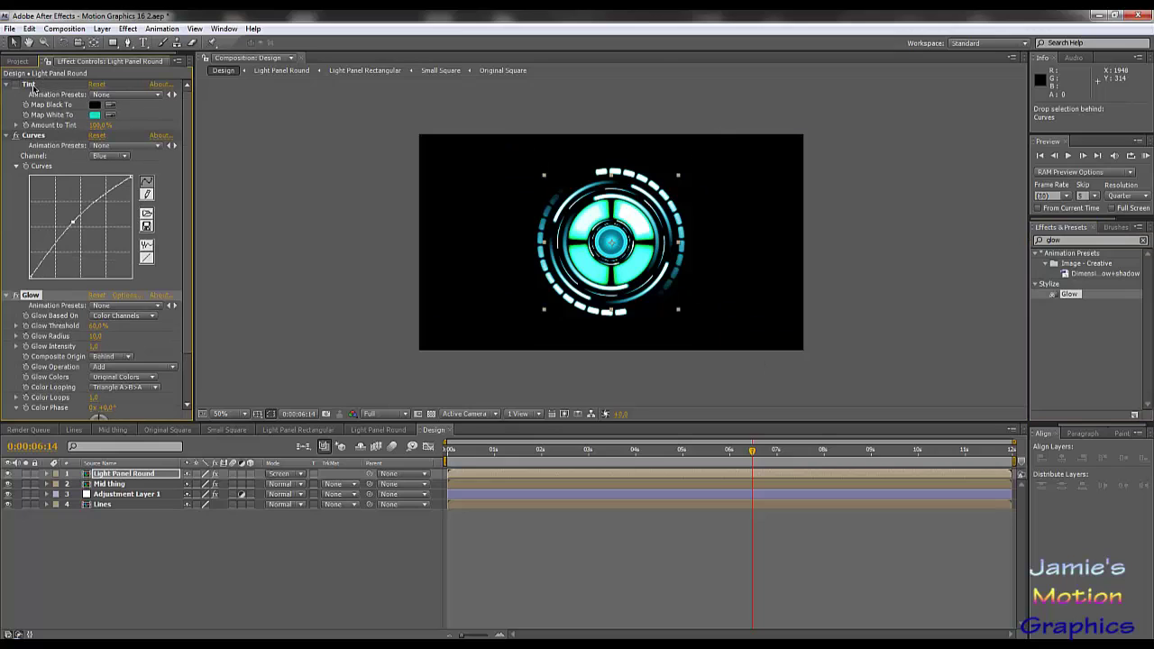
Try high and low Glow Threshold values on Light Panel Round, and settle on 67.1%.
scroll(69, 294, down, 2)
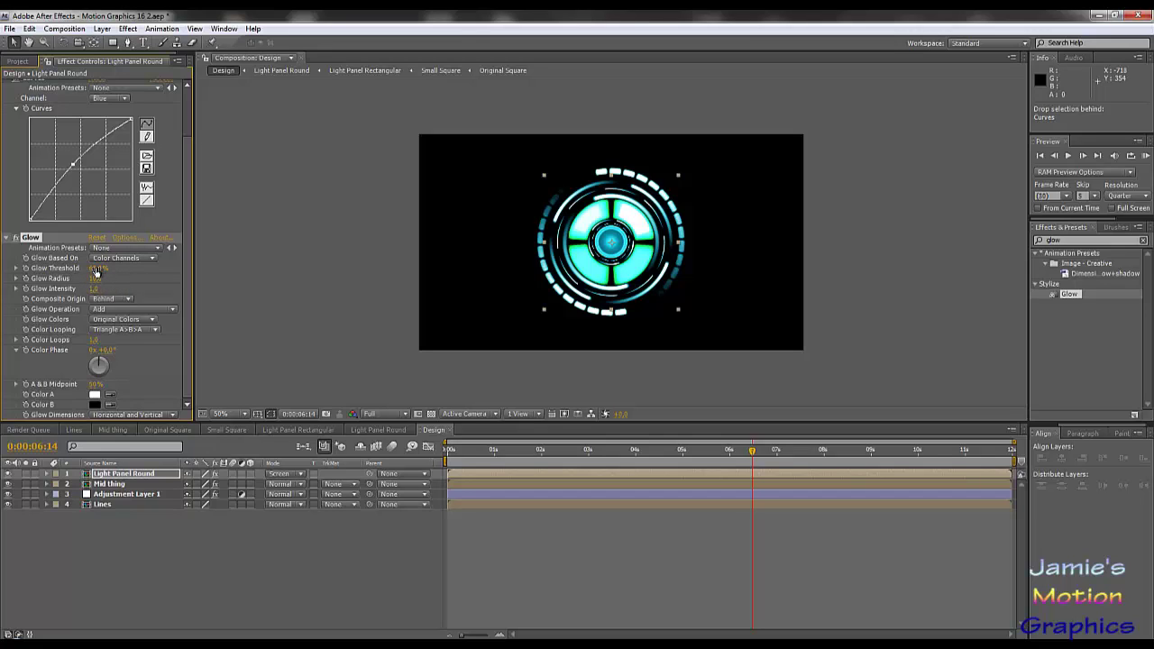
drag(102, 268, 391, 275)
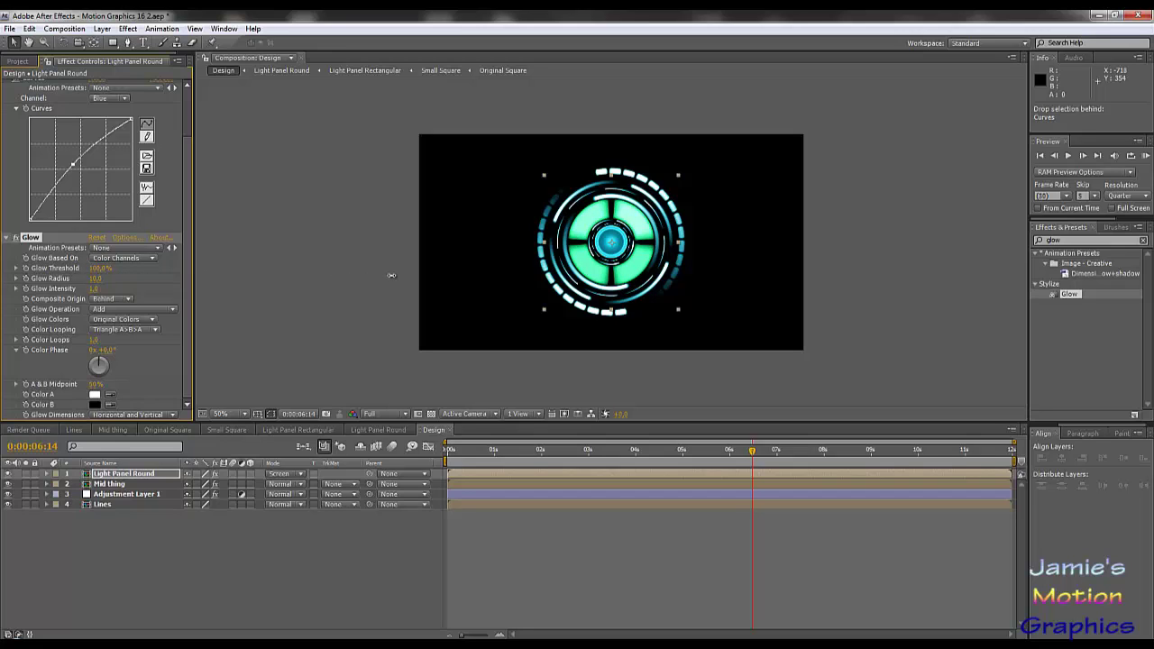
drag(100, 269, 43, 273)
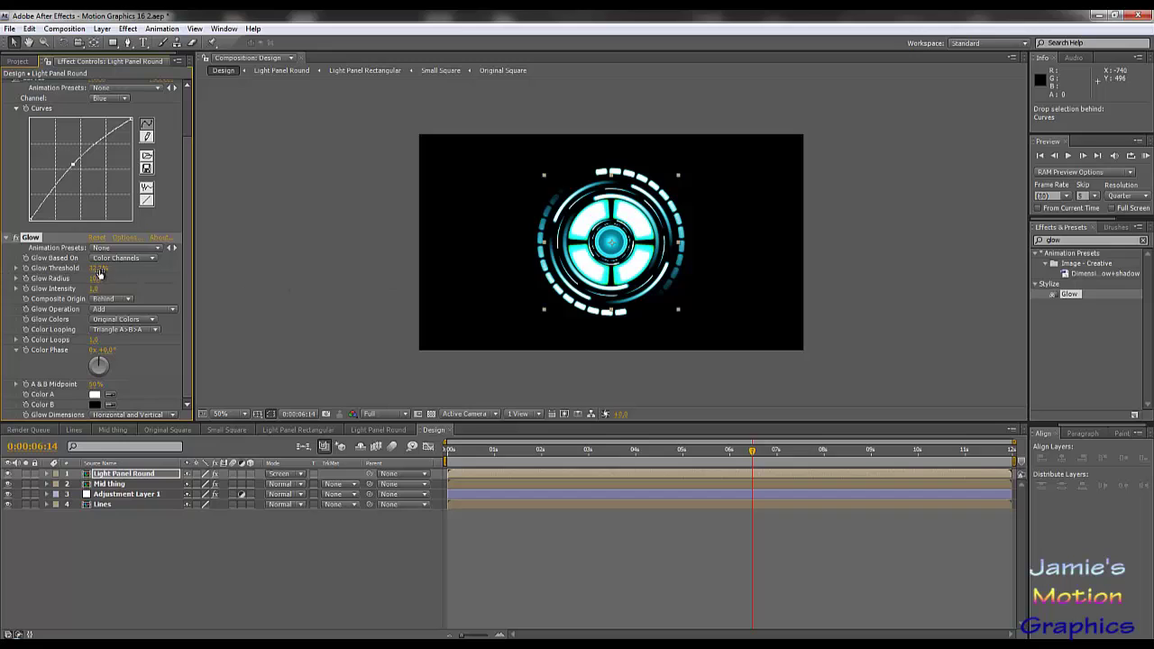
drag(103, 269, 141, 275)
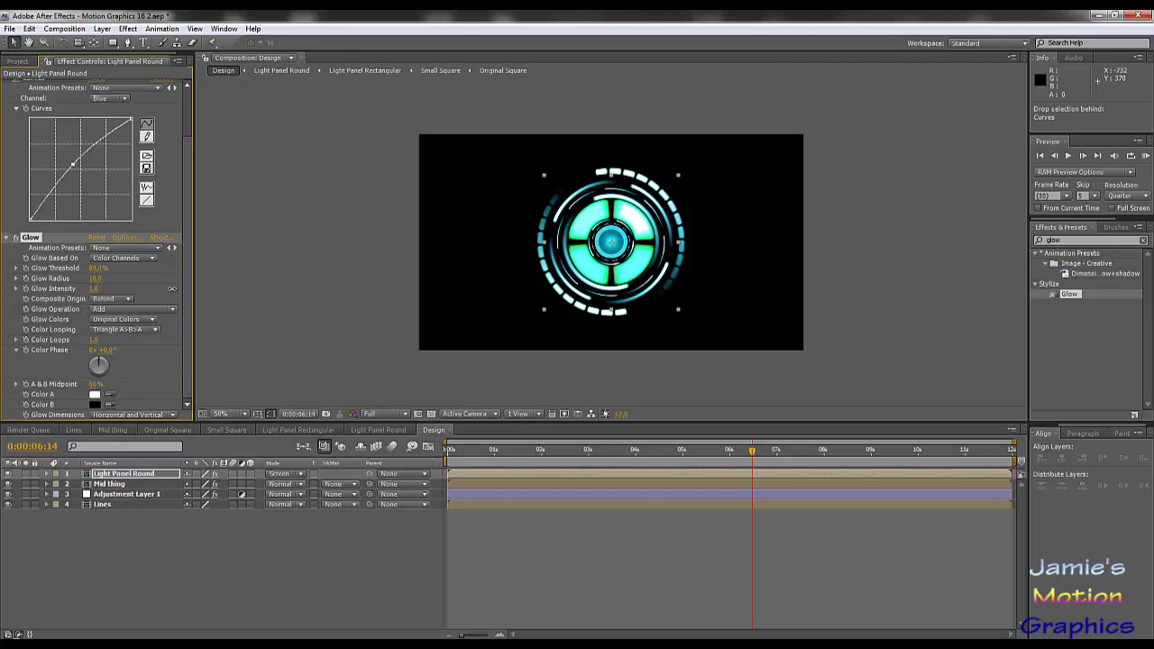
Lower the composition's preview resolution to Quarter and scrub the timeline back to 0:00:03:29 to check the glow.
drag(718, 450, 670, 459)
click(401, 415)
click(397, 485)
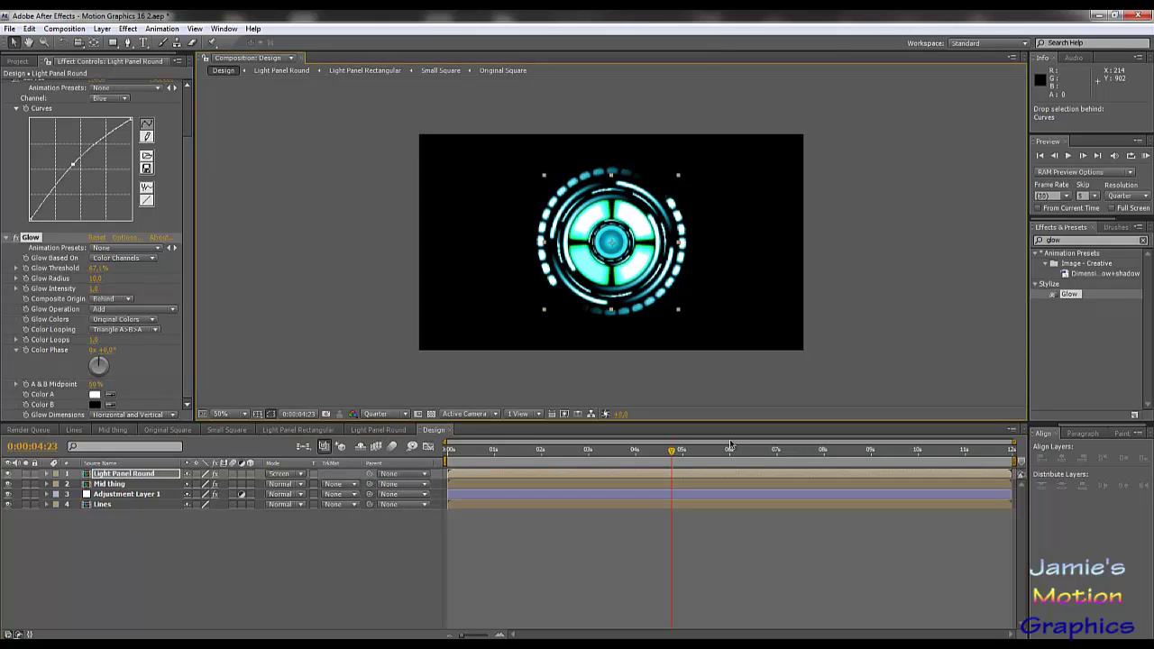
drag(672, 451, 634, 461)
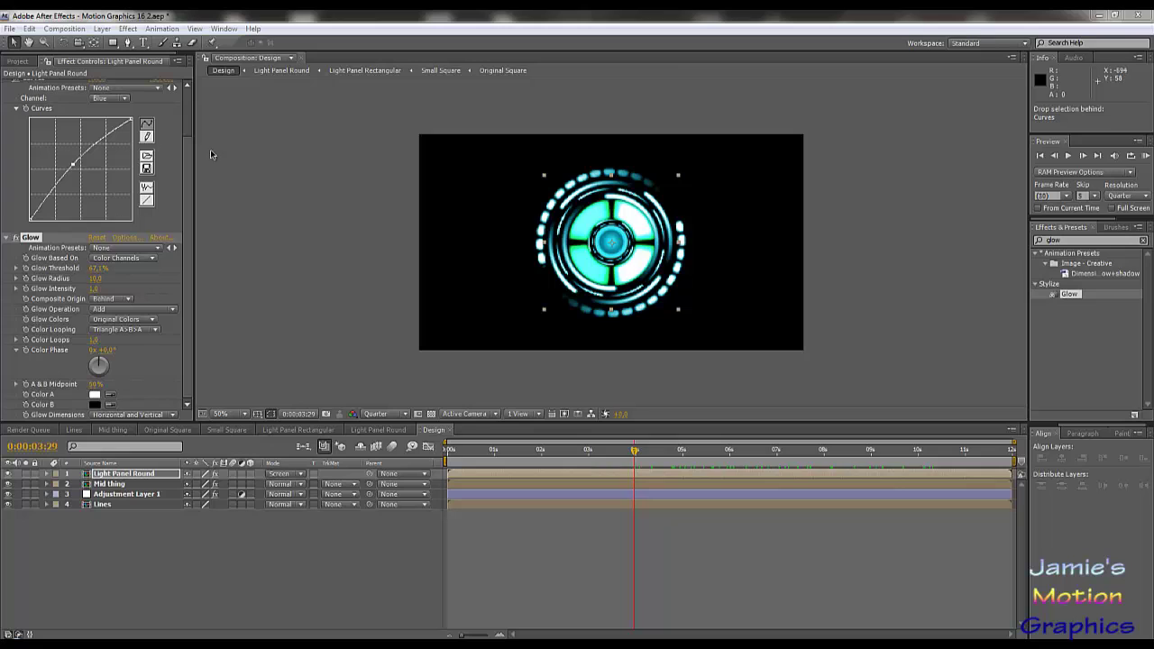
Place Tint below Glow with a pale cyan Map White To colour, and leave the Tint effect disabled.
scroll(78, 108, up, 2)
drag(32, 86, 57, 414)
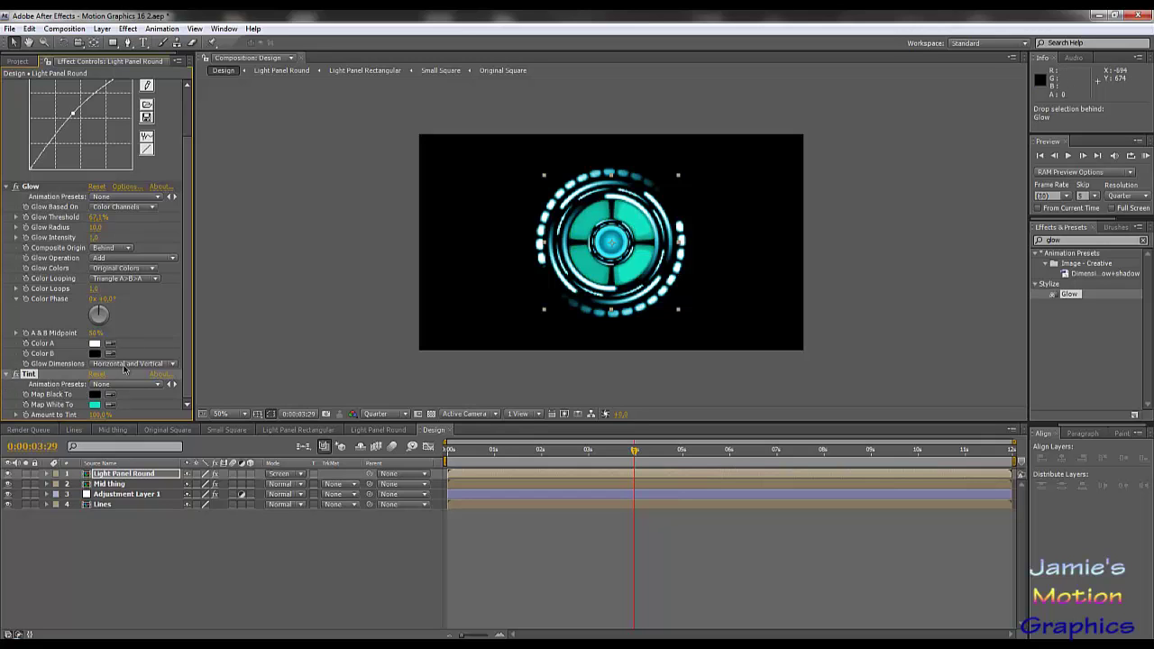
click(99, 405)
click(403, 381)
click(365, 370)
click(550, 375)
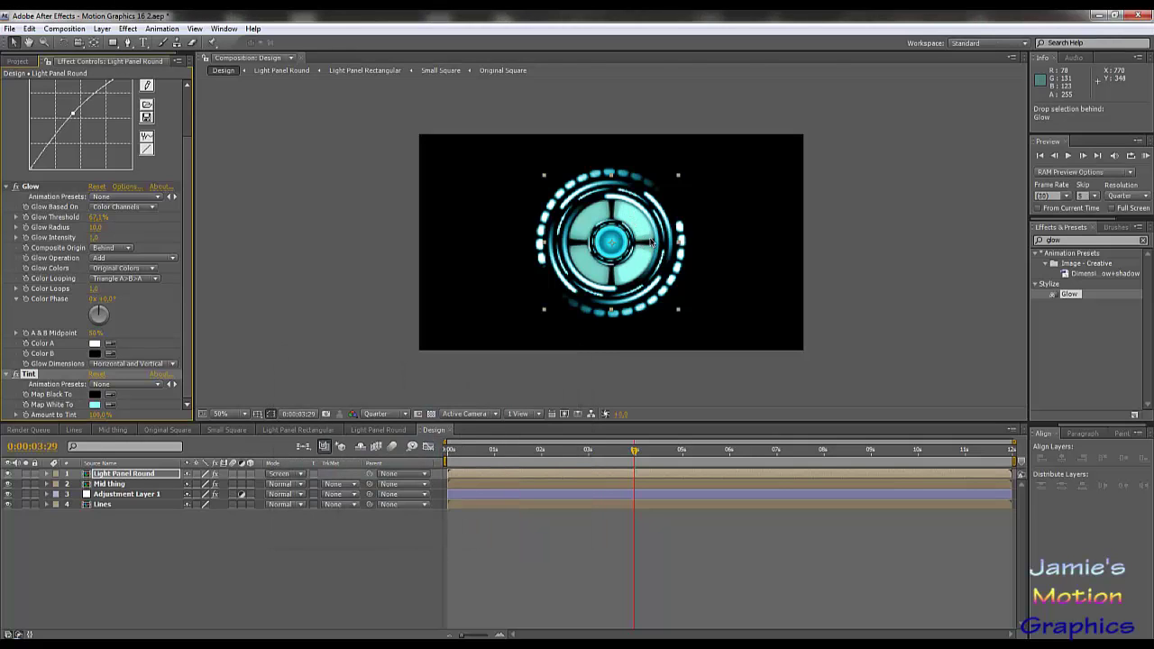
click(16, 376)
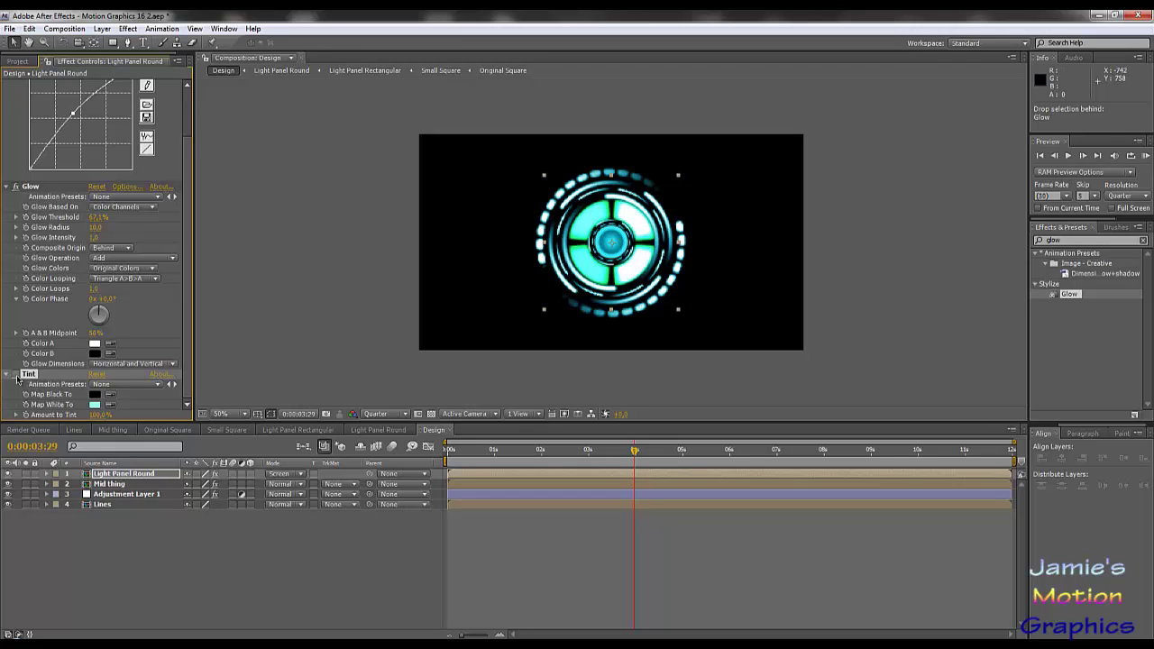
Set Light Panel Round's Glow Intensity to 3.3 and, after trying a much larger Glow Radius, settle the radius at 29.
drag(635, 455, 649, 478)
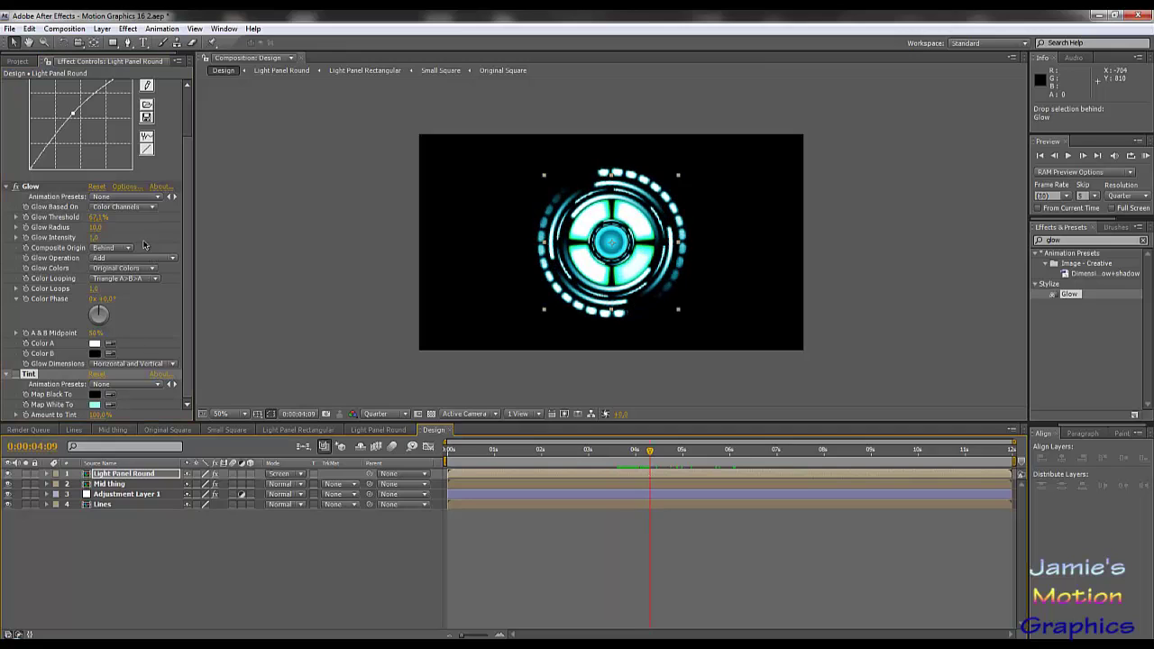
drag(99, 228, 341, 237)
drag(242, 241, 188, 249)
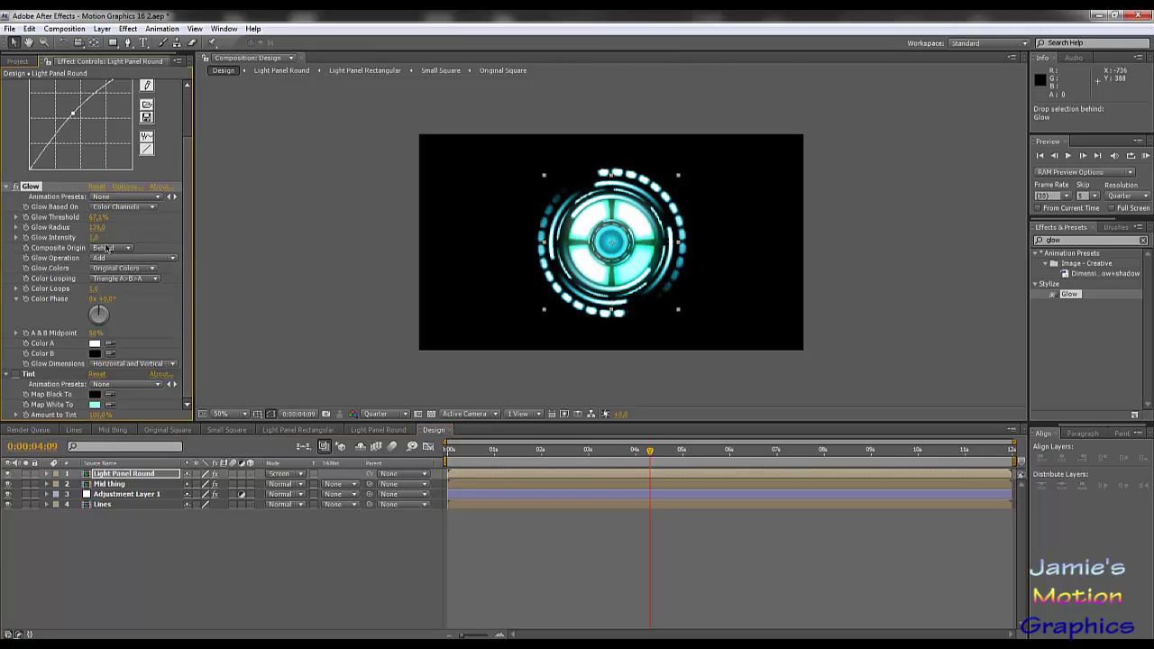
drag(137, 238, 168, 238)
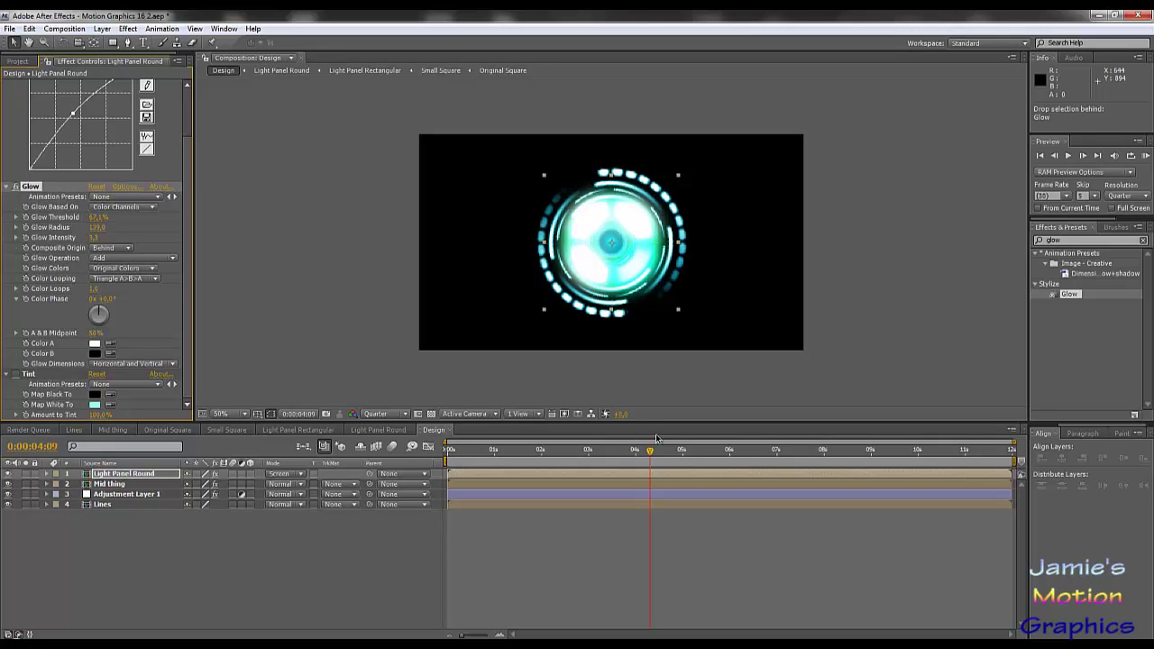
drag(651, 453, 616, 454)
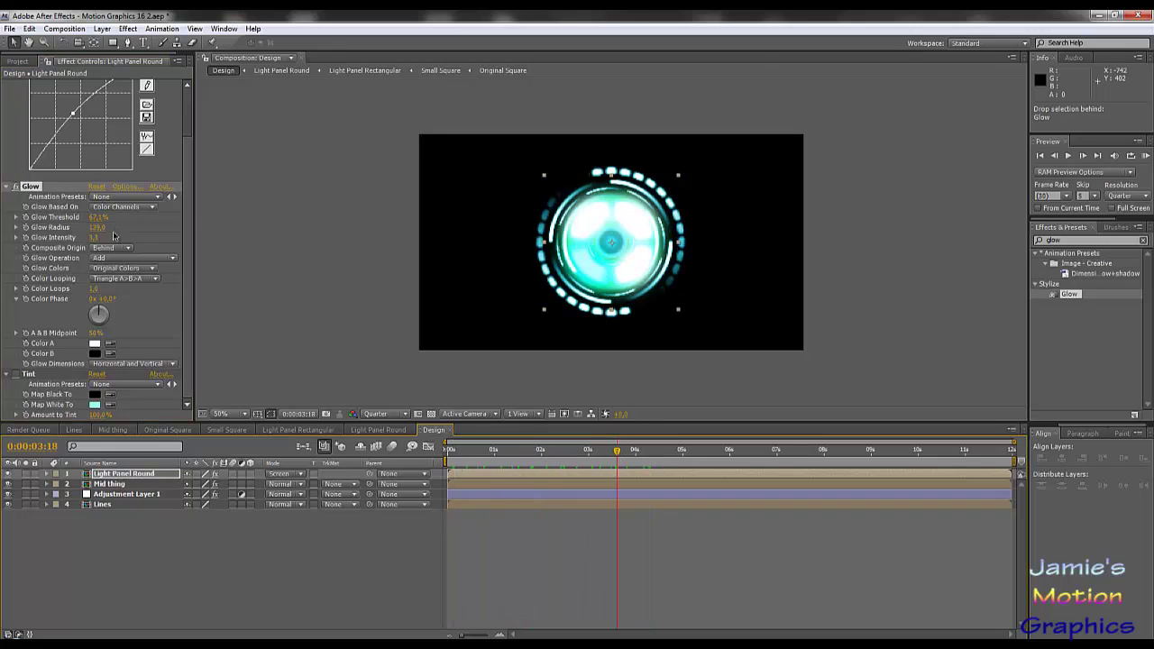
drag(96, 227, 34, 233)
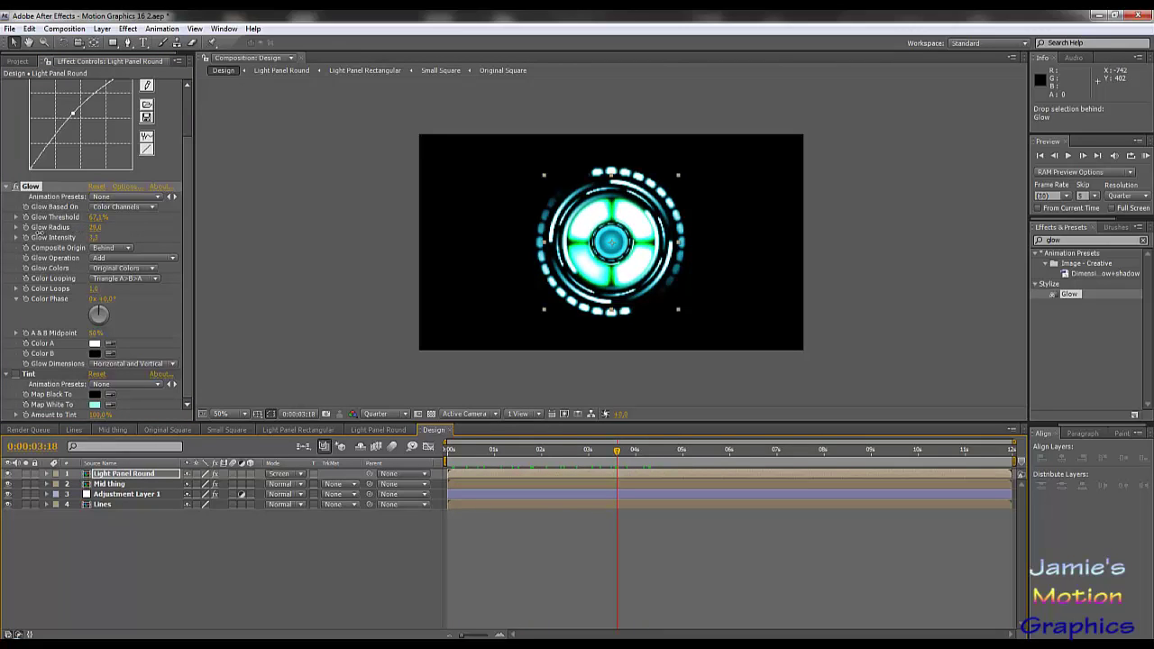
Keyframe Glow Threshold, Glow Radius and Glow Intensity on Light Panel Round, and move the three keyframes to the start of the timeline.
drag(618, 451, 468, 461)
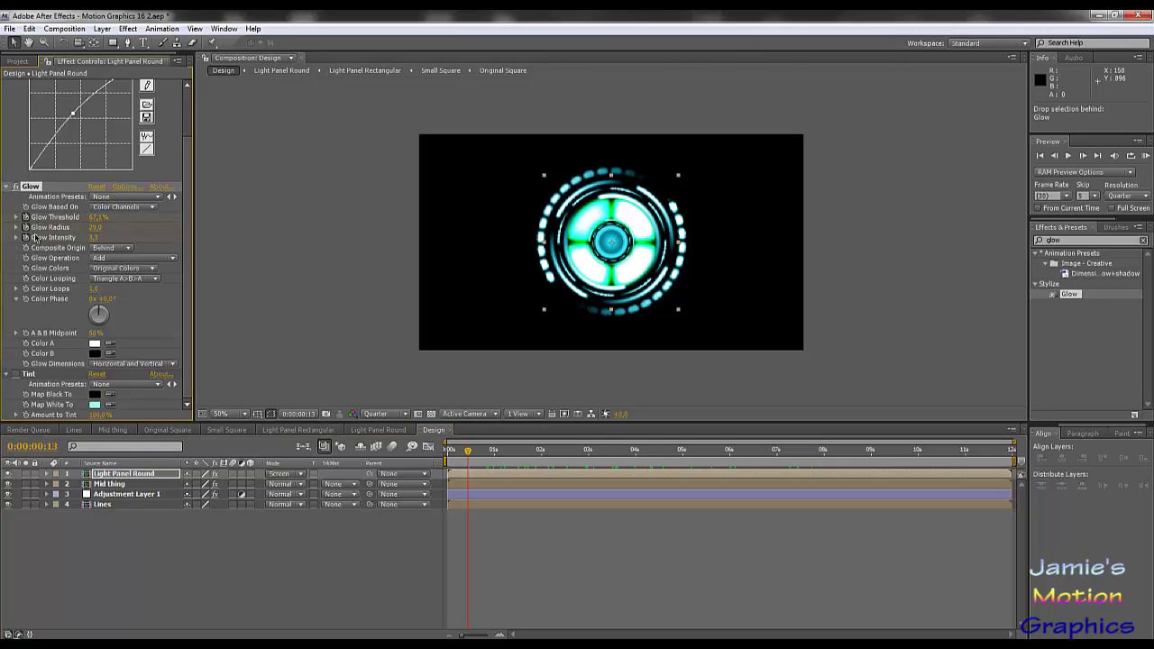
key(u)
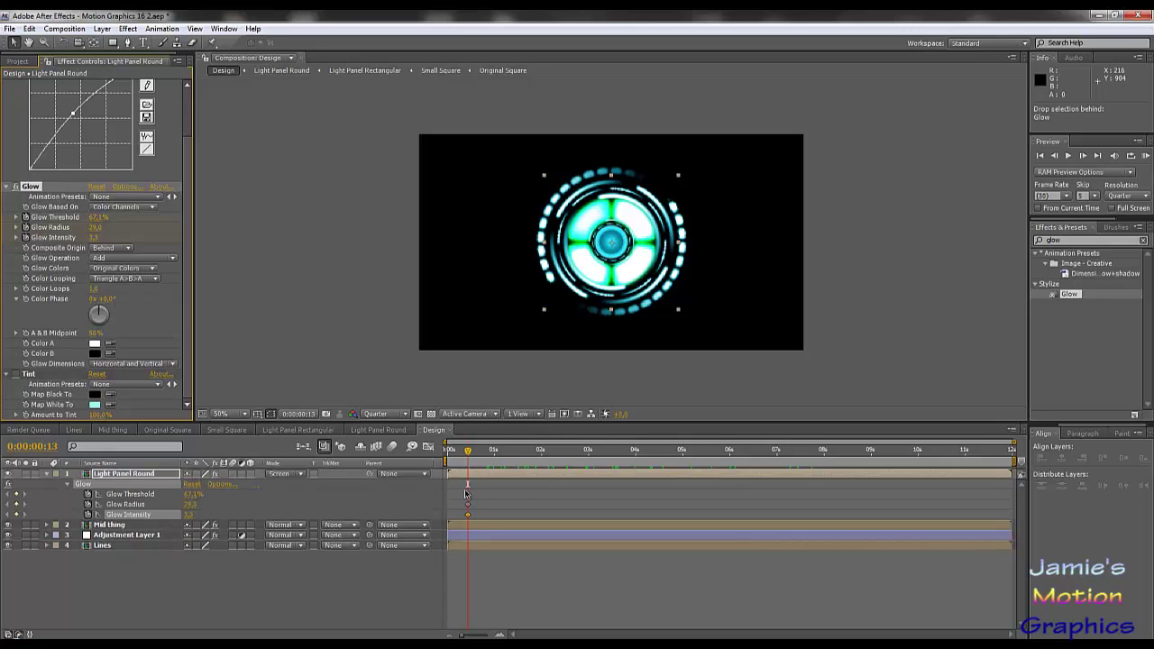
drag(466, 489, 448, 525)
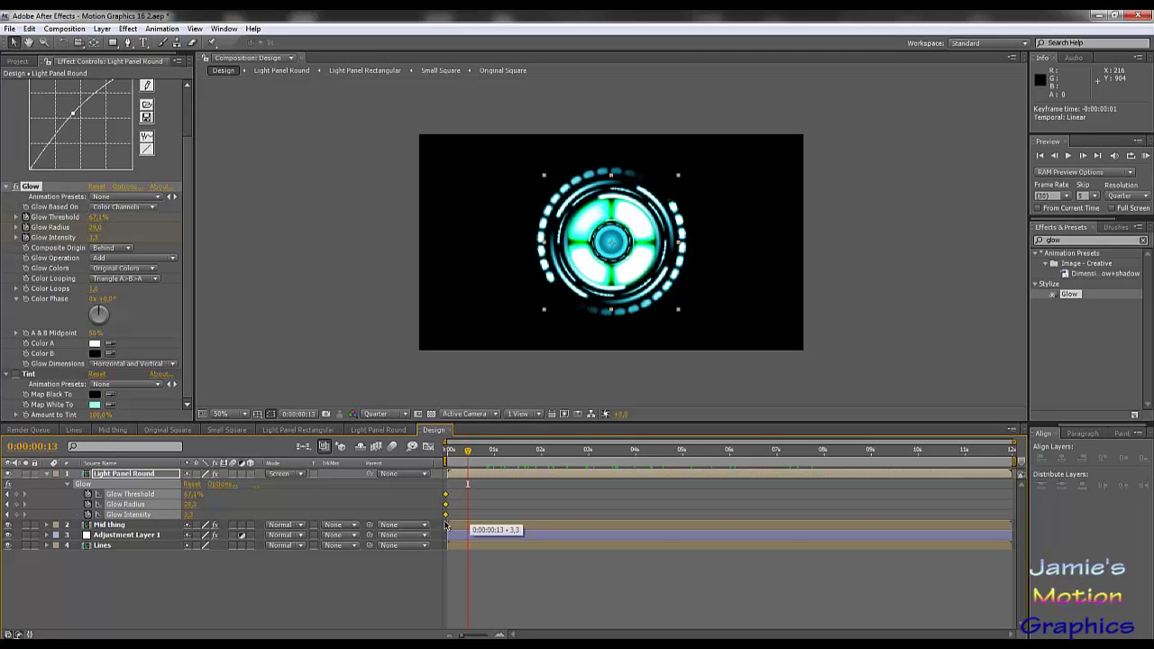
Align the Glow Threshold, Glow Radius and Glow Intensity keyframes exactly at 0:00:00:00 and narrow the timeline to about the first two seconds.
right_click(448, 525)
click(632, 505)
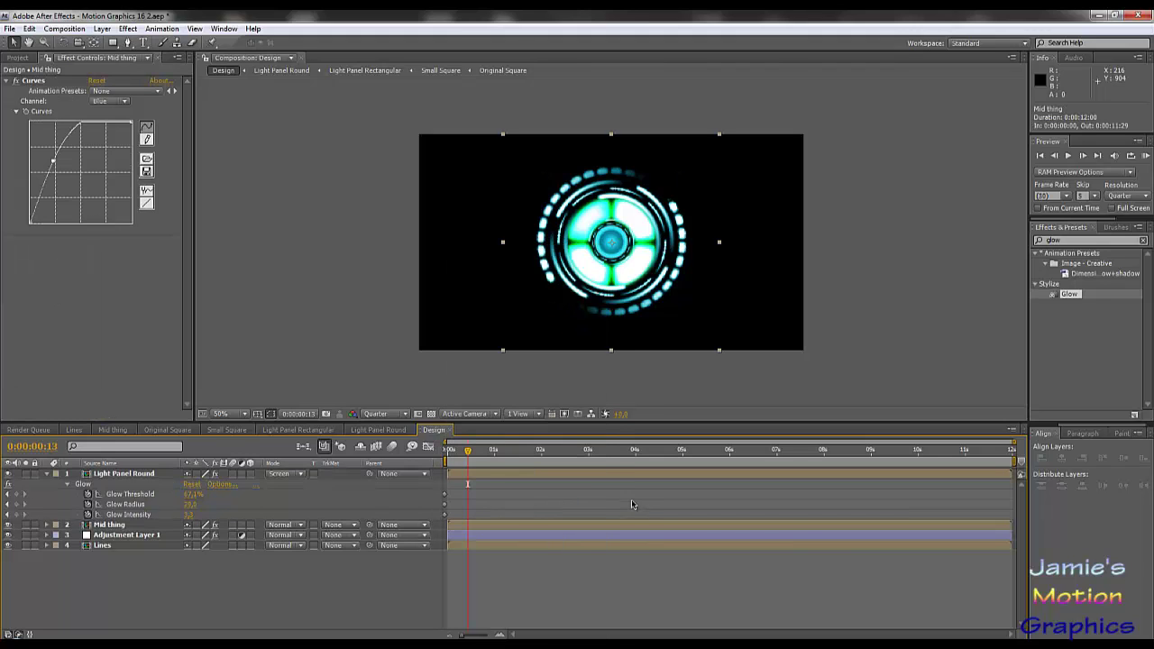
click(448, 451)
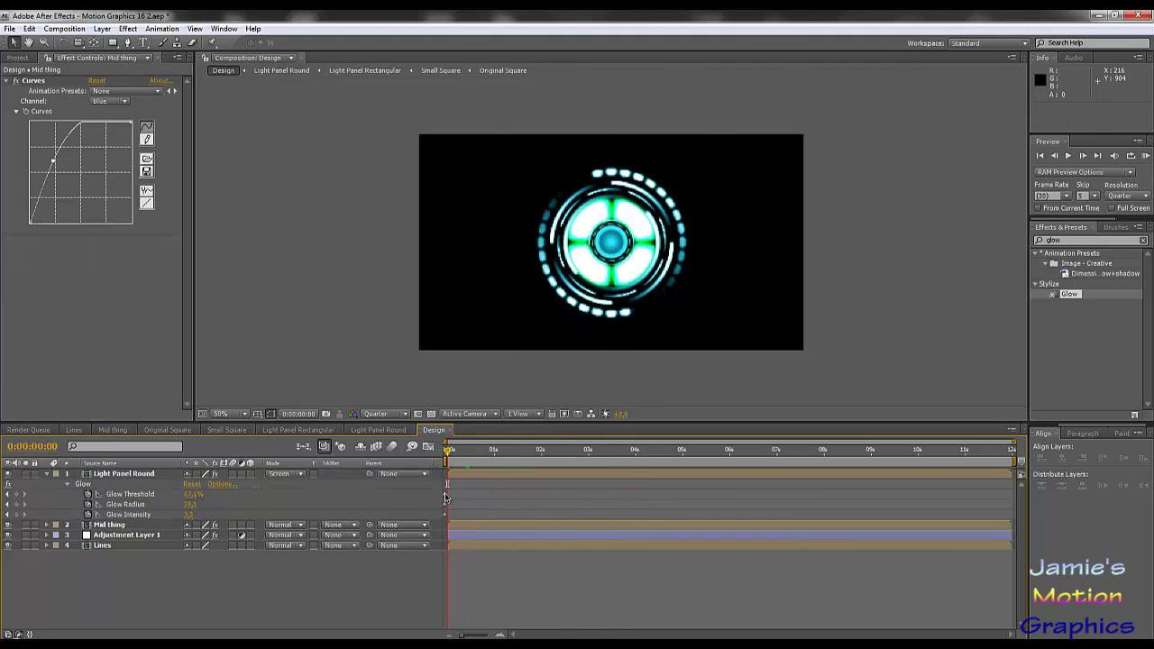
click(447, 495)
click(448, 506)
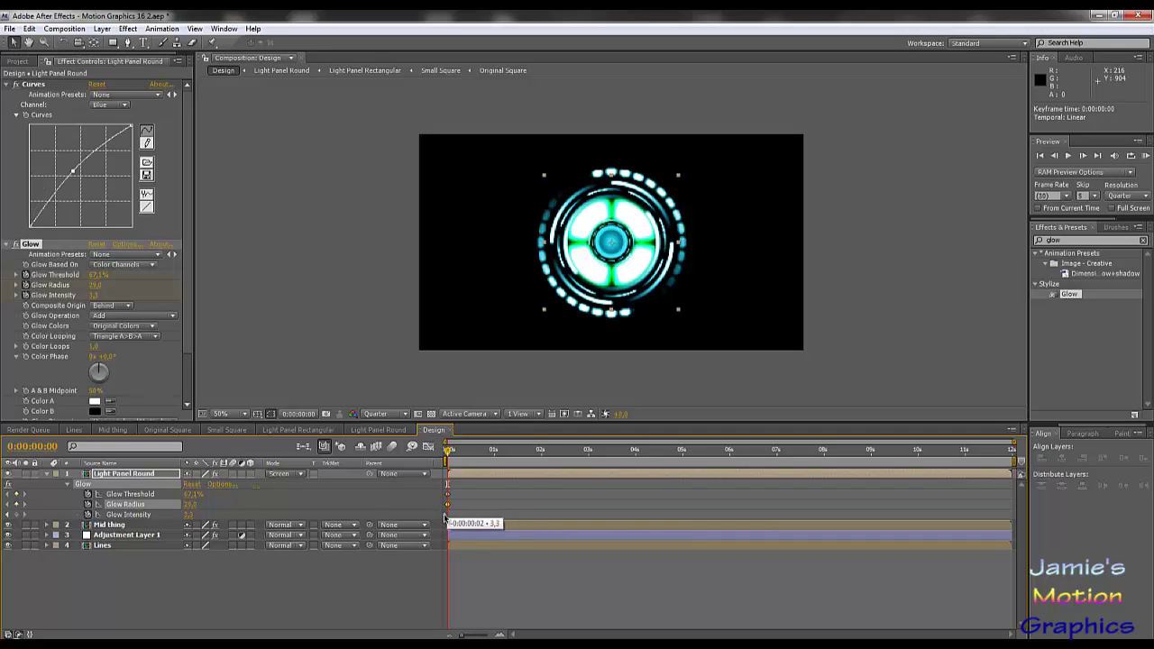
click(448, 516)
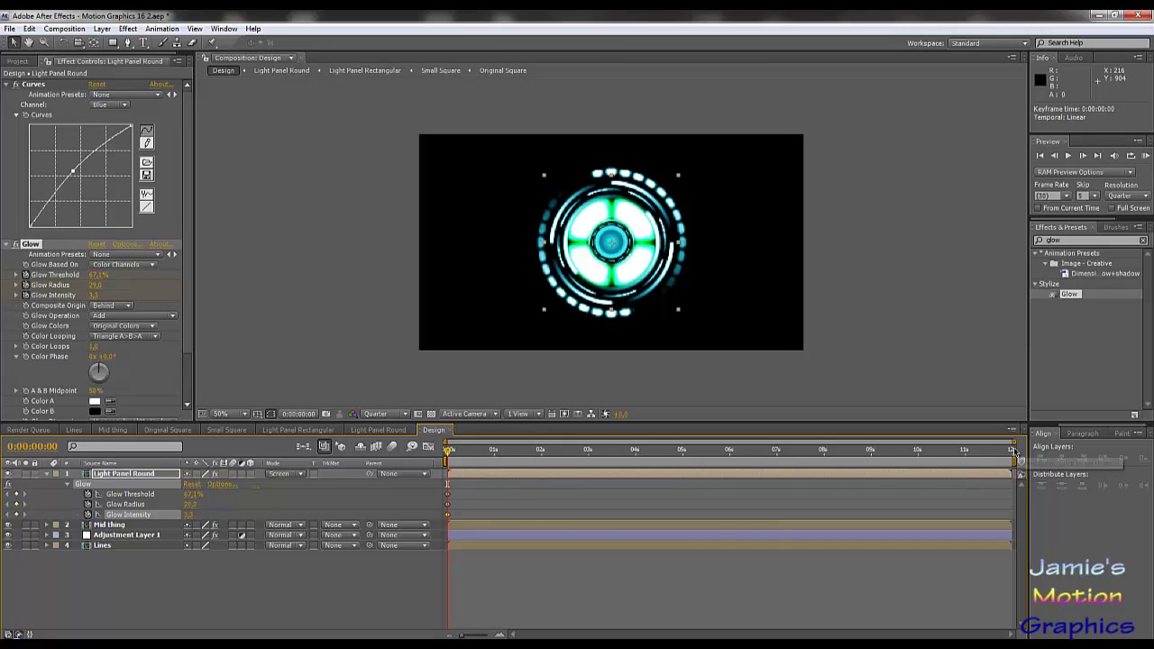
drag(1015, 451, 541, 442)
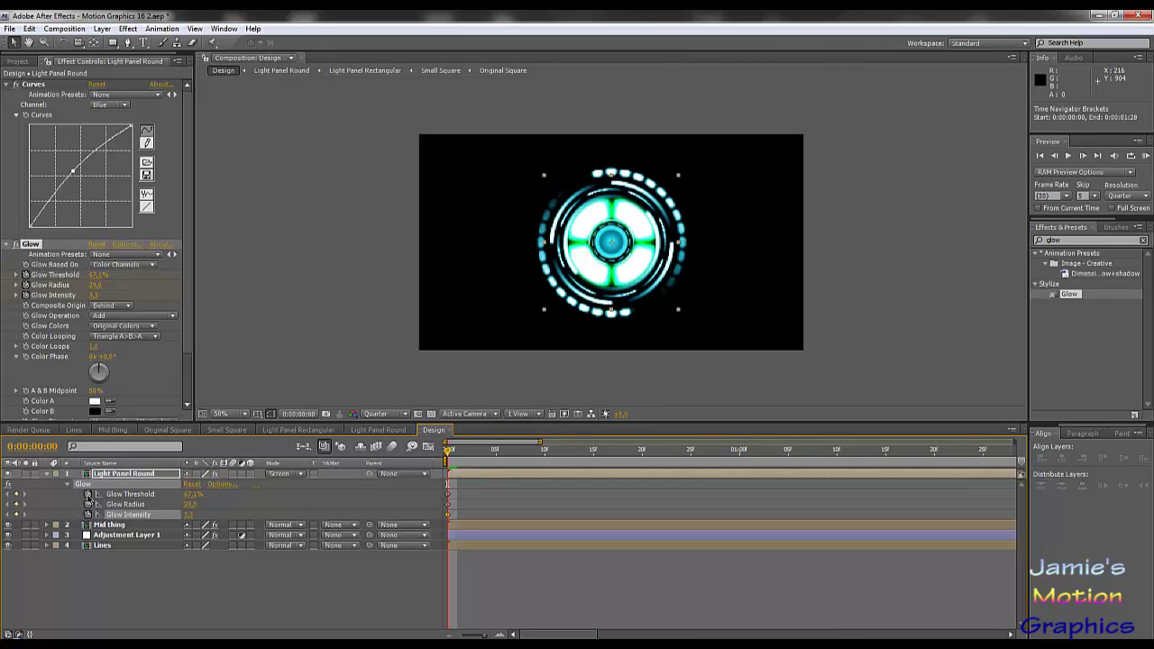
Try an expression on Glow Threshold that multiplies Glow Intensity, then discard it and remove Glow Threshold's keyframing.
alt+click(88, 495)
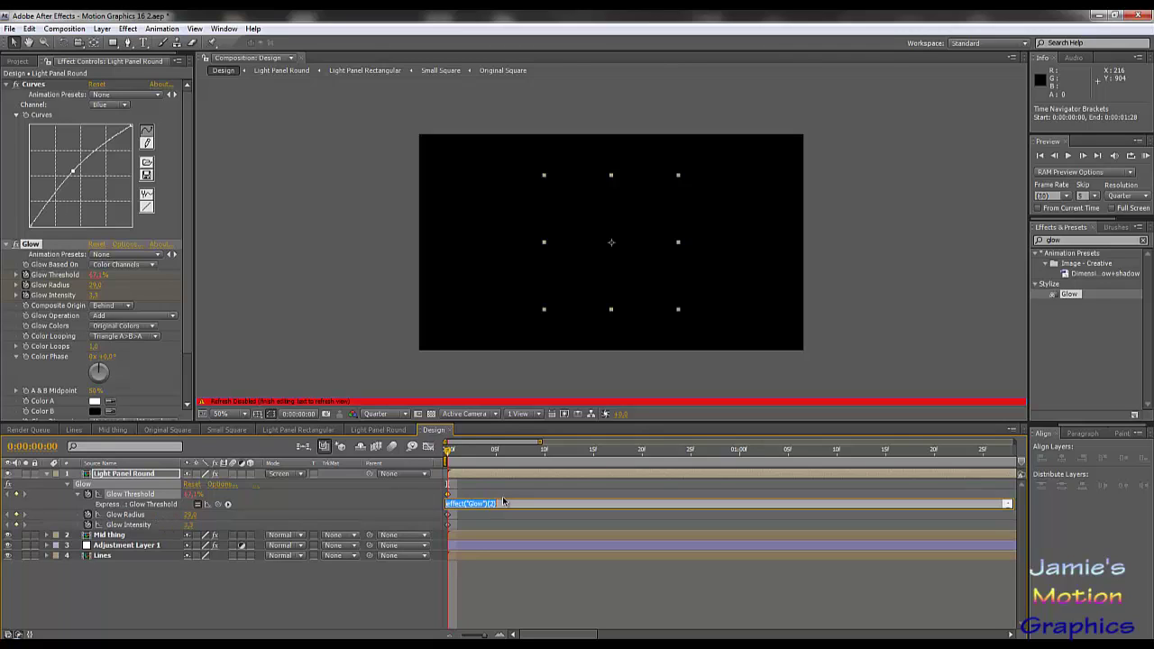
drag(217, 505, 163, 528)
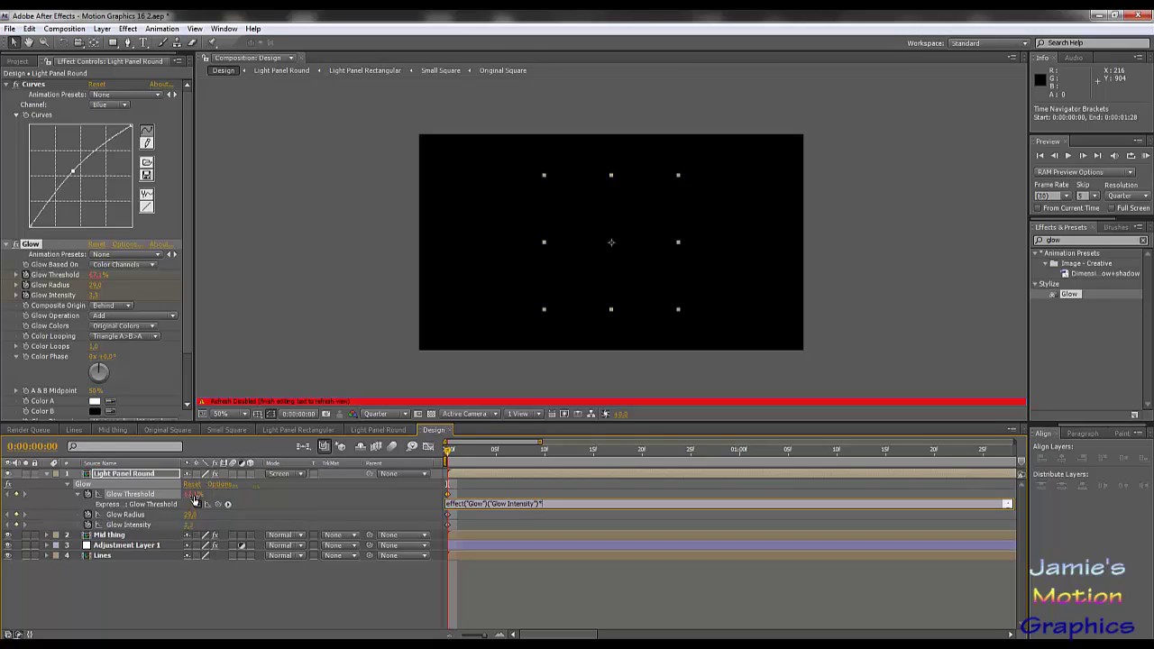
click(90, 495)
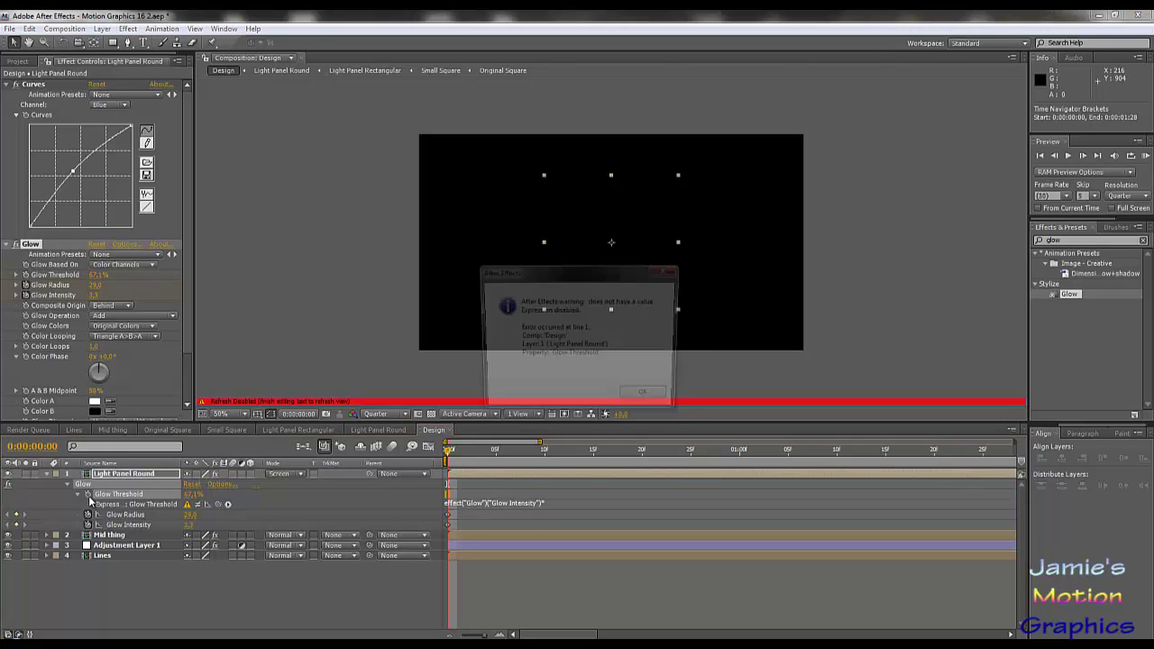
click(649, 401)
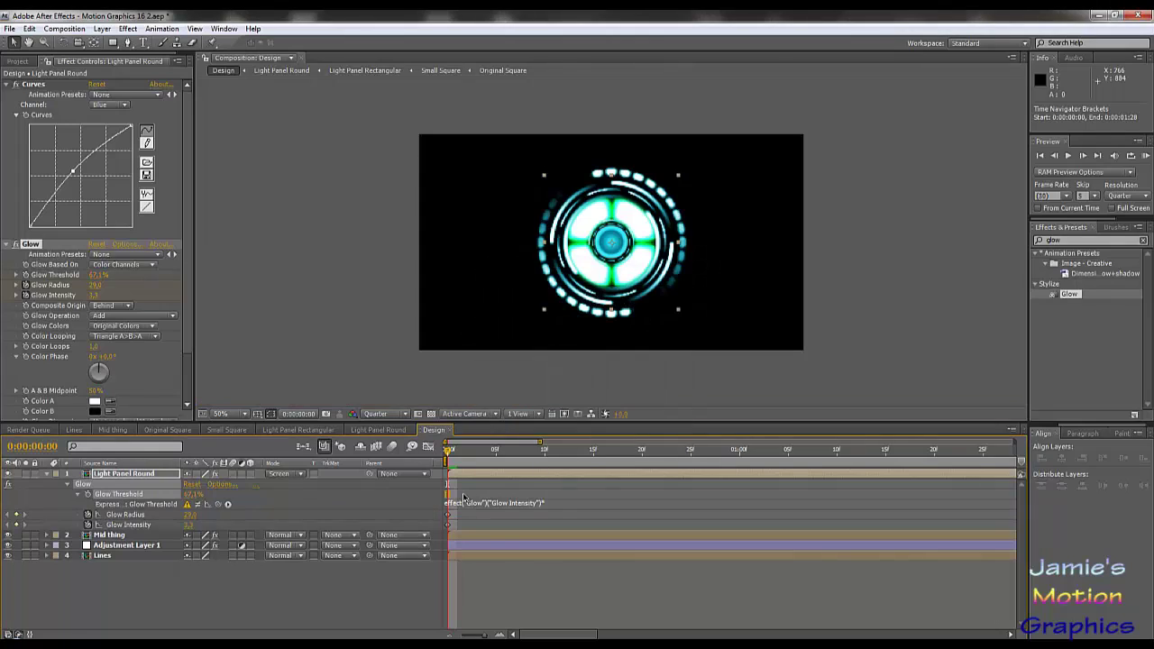
click(494, 502)
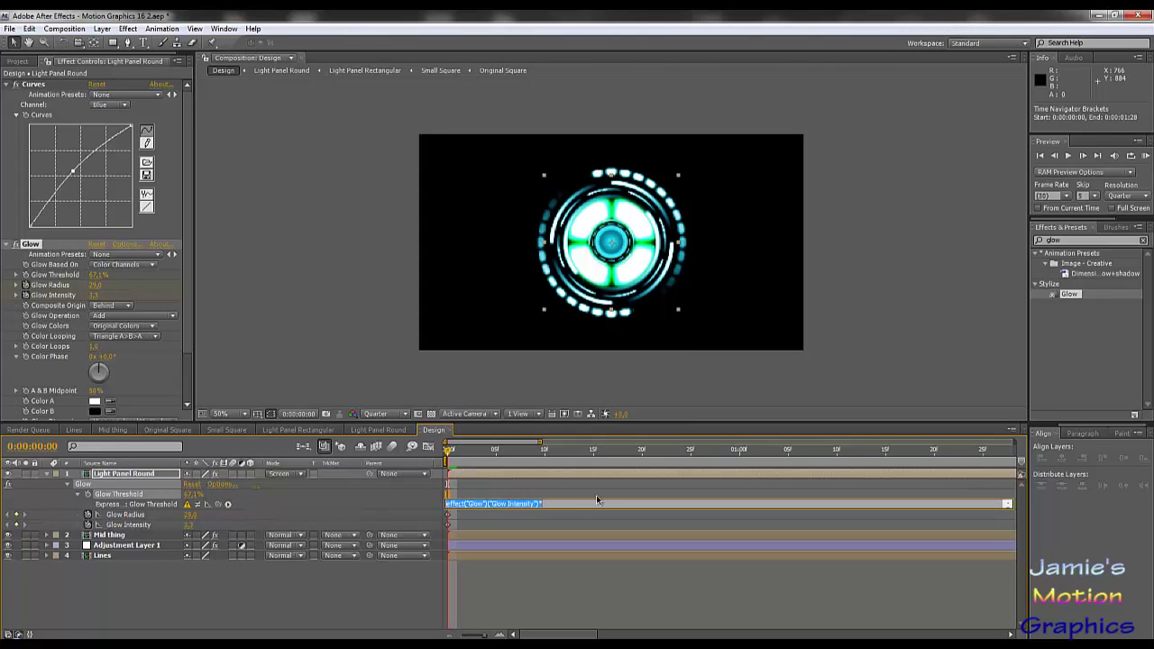
key(BackSpace)
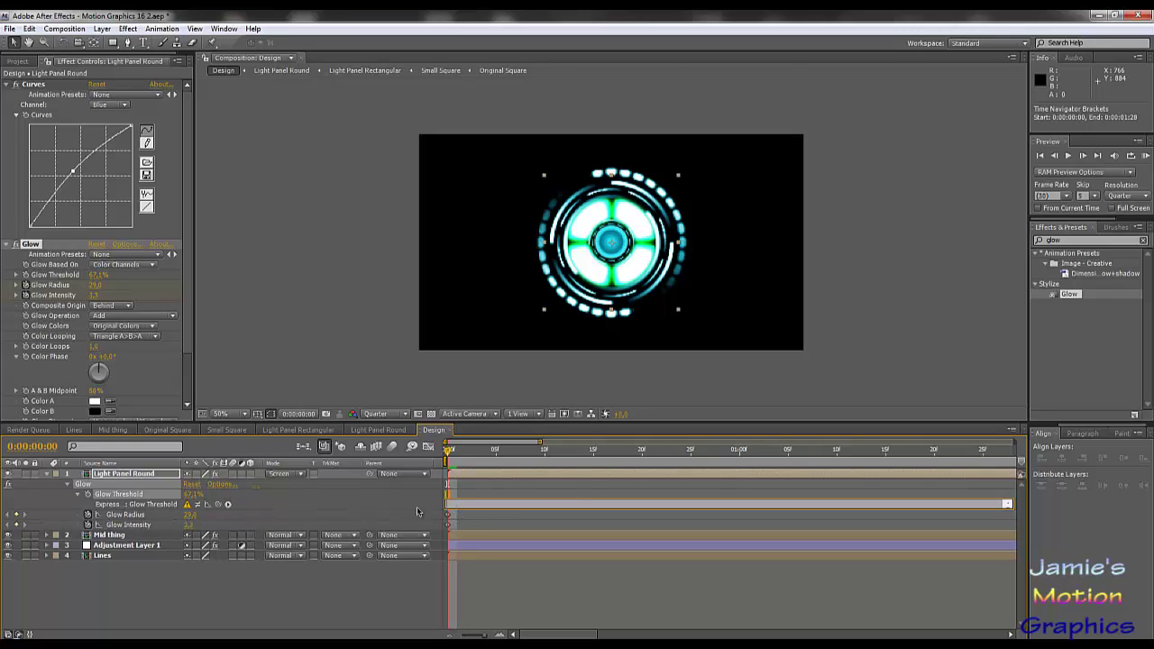
key(ctrl+z)
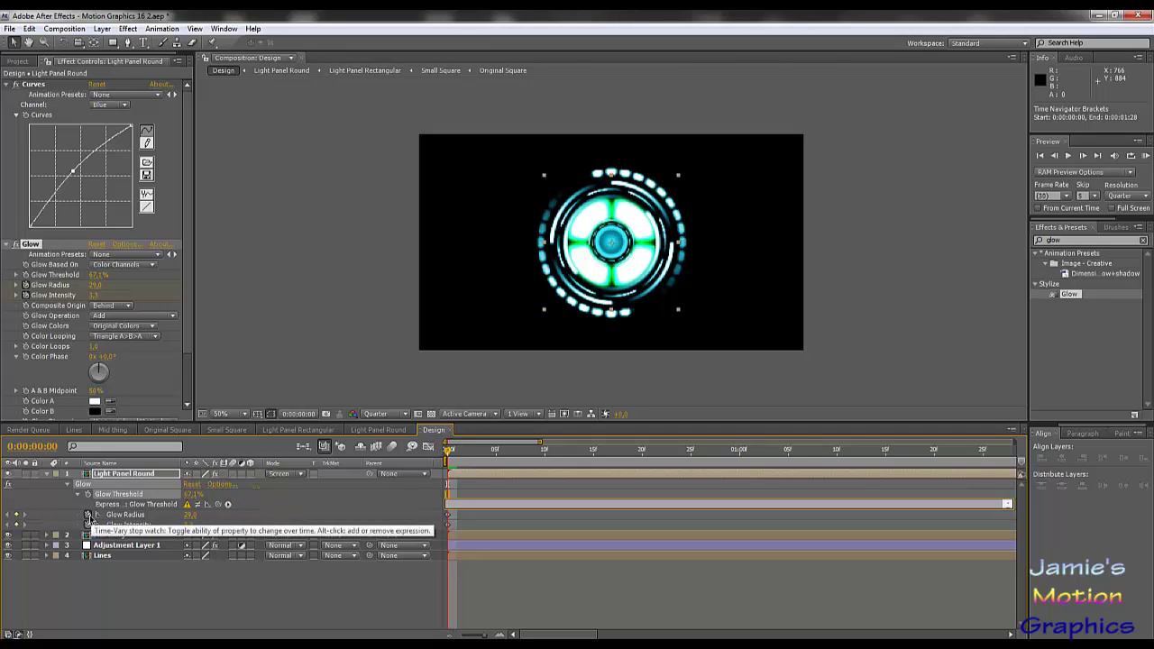
Drive Glow Intensity with the expression effect("Glow")("Glow Radius")/10 and scrub the first frames to check it.
alt+click(87, 516)
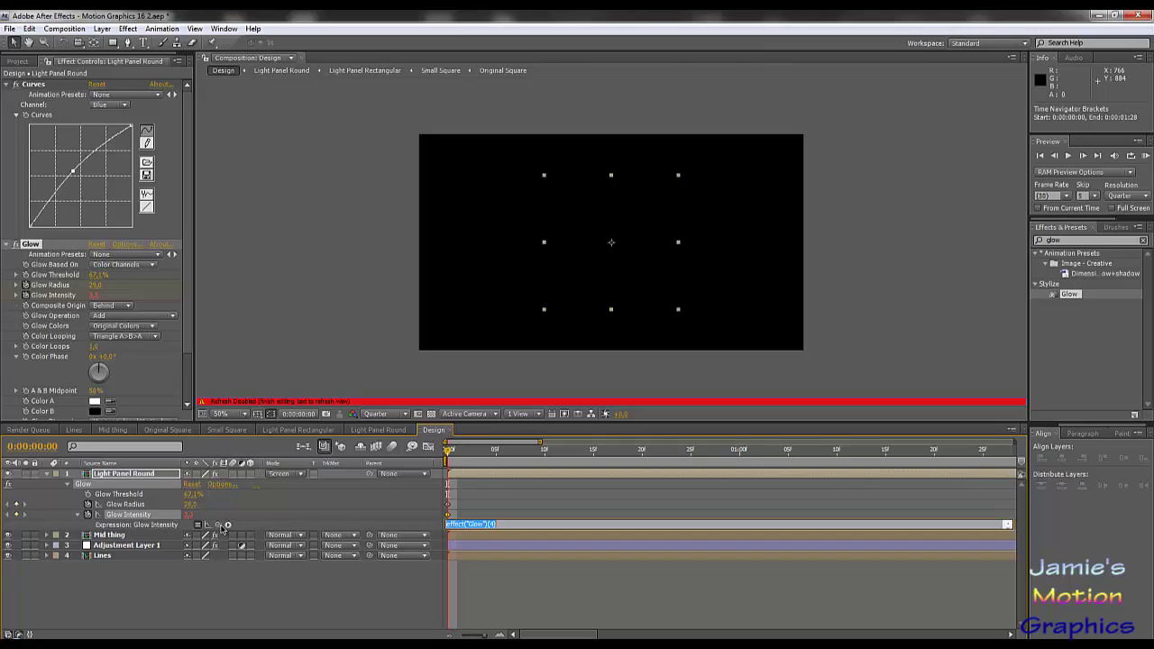
drag(219, 527, 125, 507)
click(565, 517)
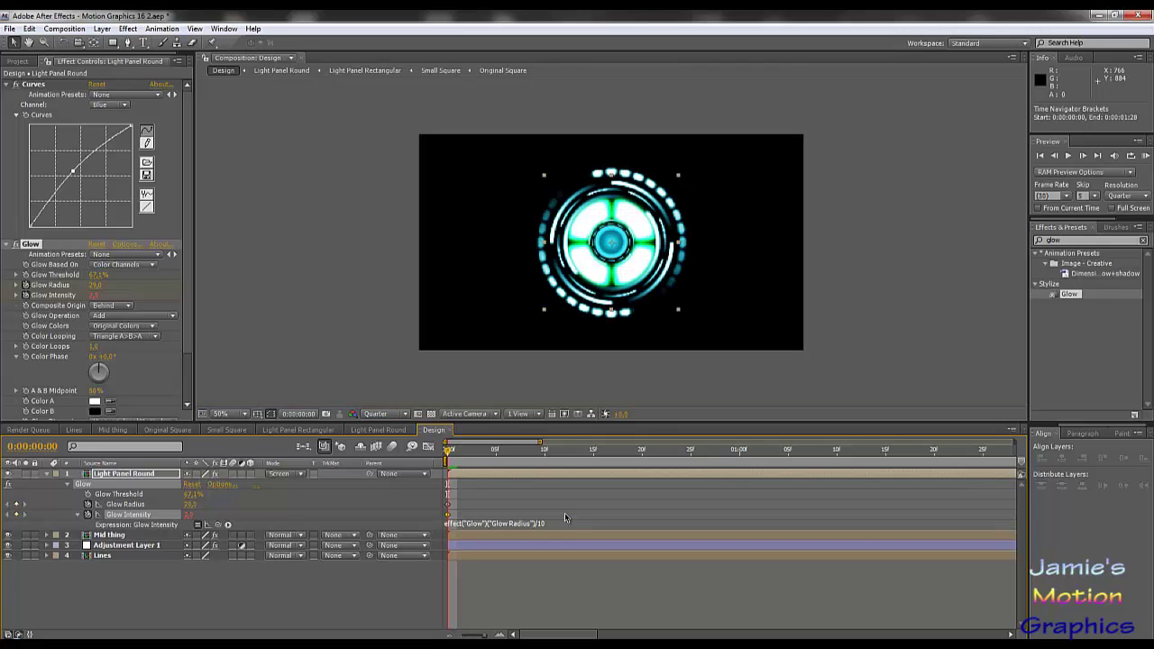
click(191, 504)
drag(470, 451, 515, 451)
key(space)
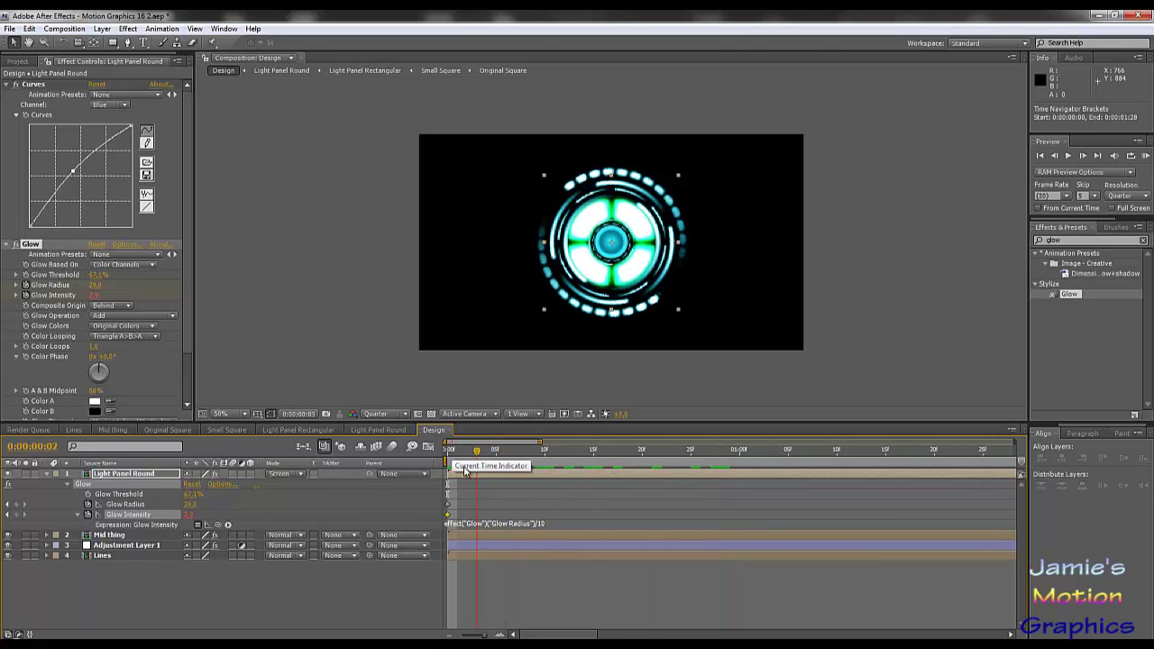
Settle Glow Threshold at 95.7% after trying 100%, and try a Glow Radius of 111 at 0:00:00:04.
drag(192, 494, 274, 502)
drag(503, 506, 232, 501)
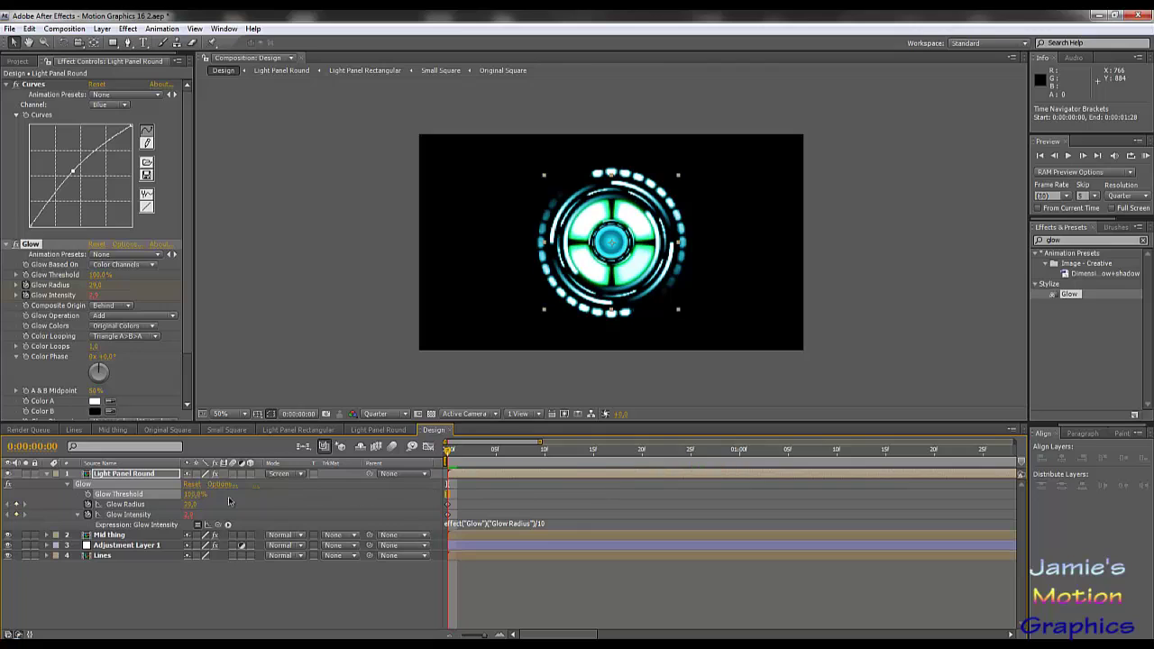
click(487, 455)
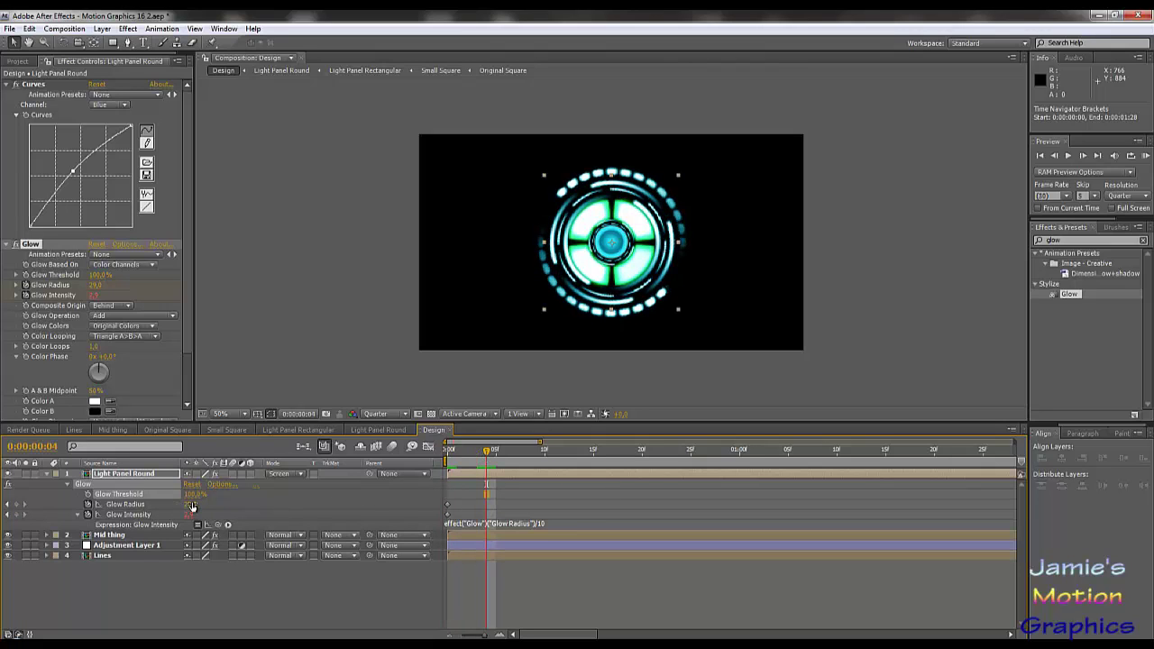
drag(193, 494, 172, 514)
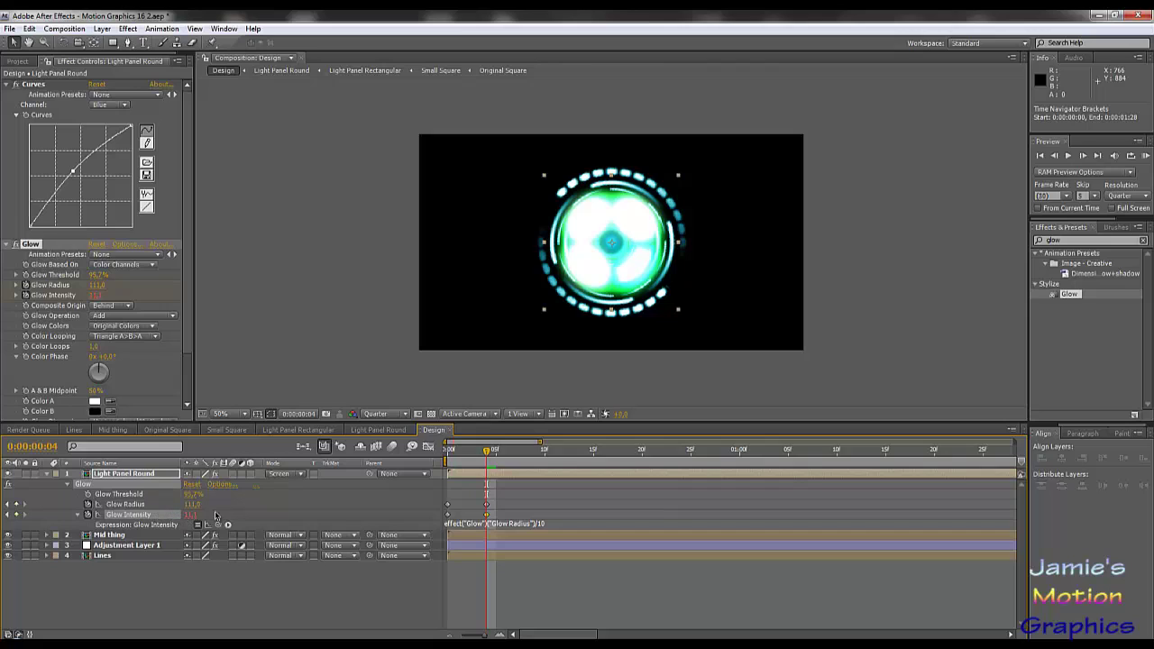
Set Glow Radius to 0 and move the Glow Radius and Glow Intensity keyframes from frame 4 to the start of the timeline.
drag(193, 506, 144, 511)
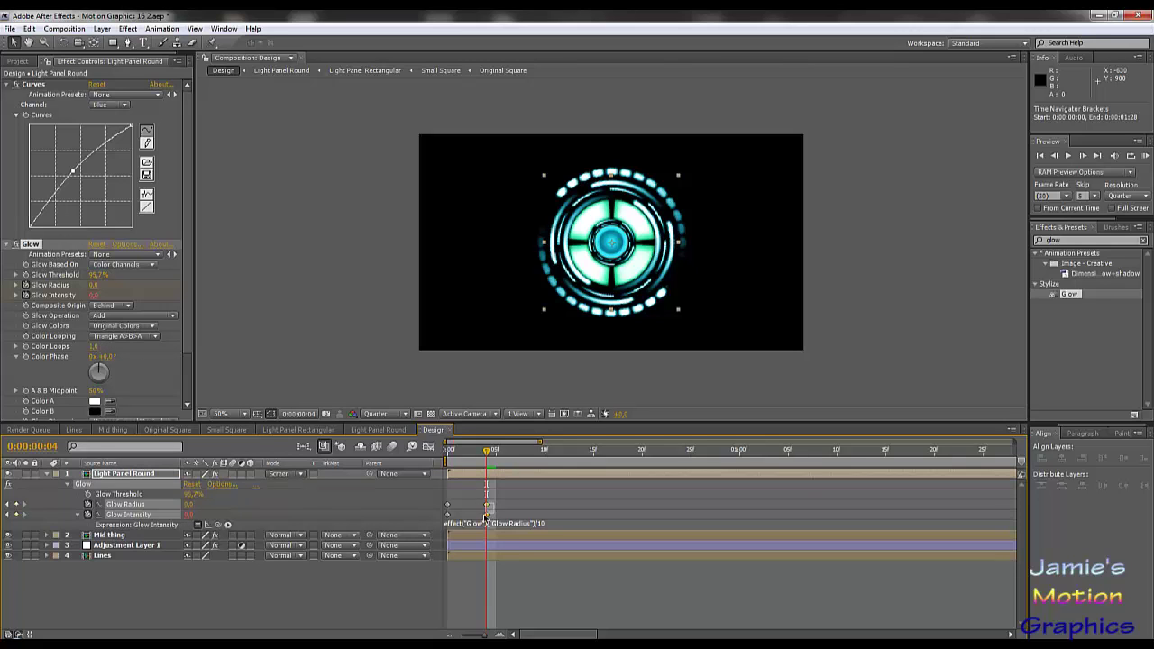
shift+click(487, 514)
drag(486, 455, 449, 514)
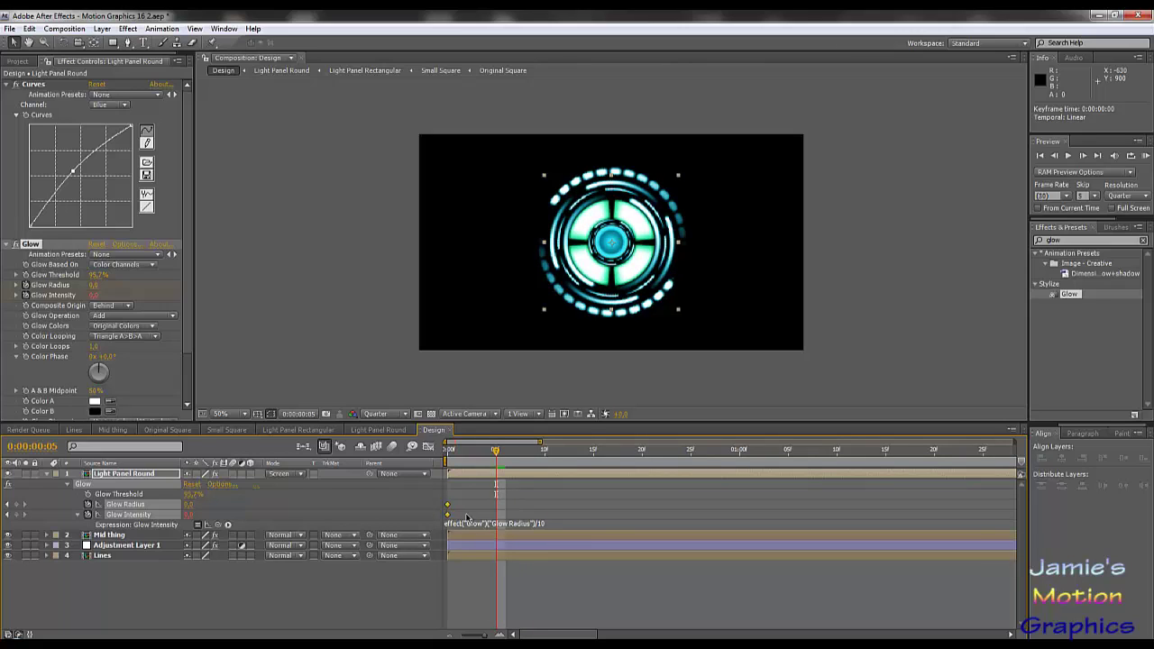
click(501, 510)
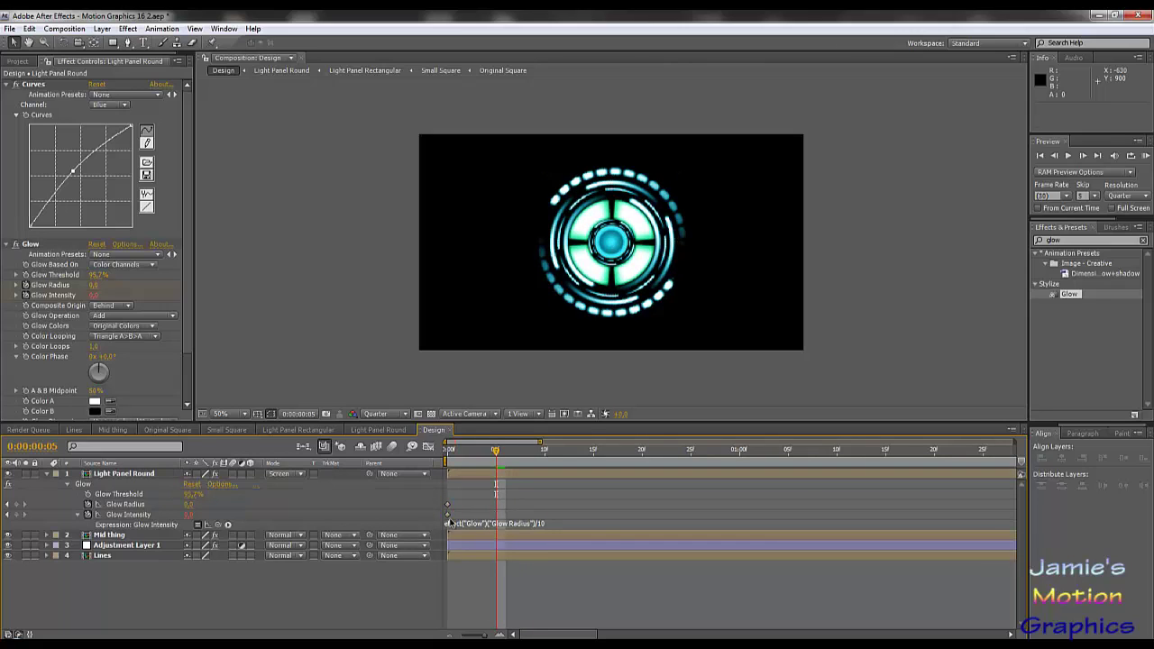
Delete the Glow Intensity keyframe and show only the animated properties of Light Panel Round.
click(448, 515)
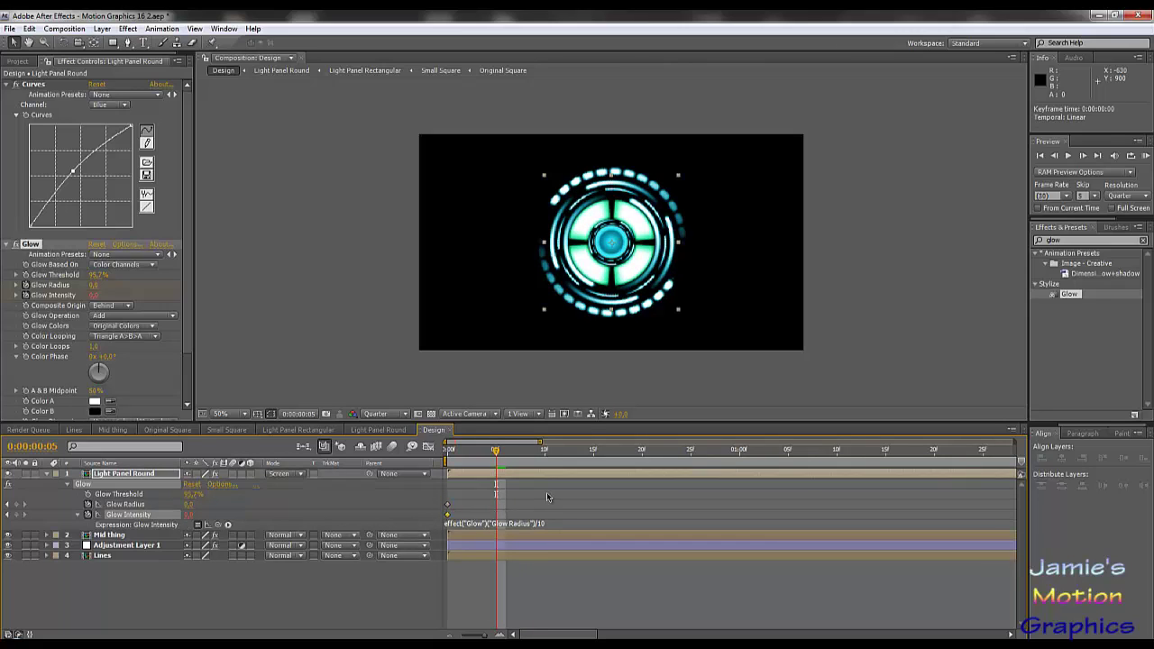
key(Delete)
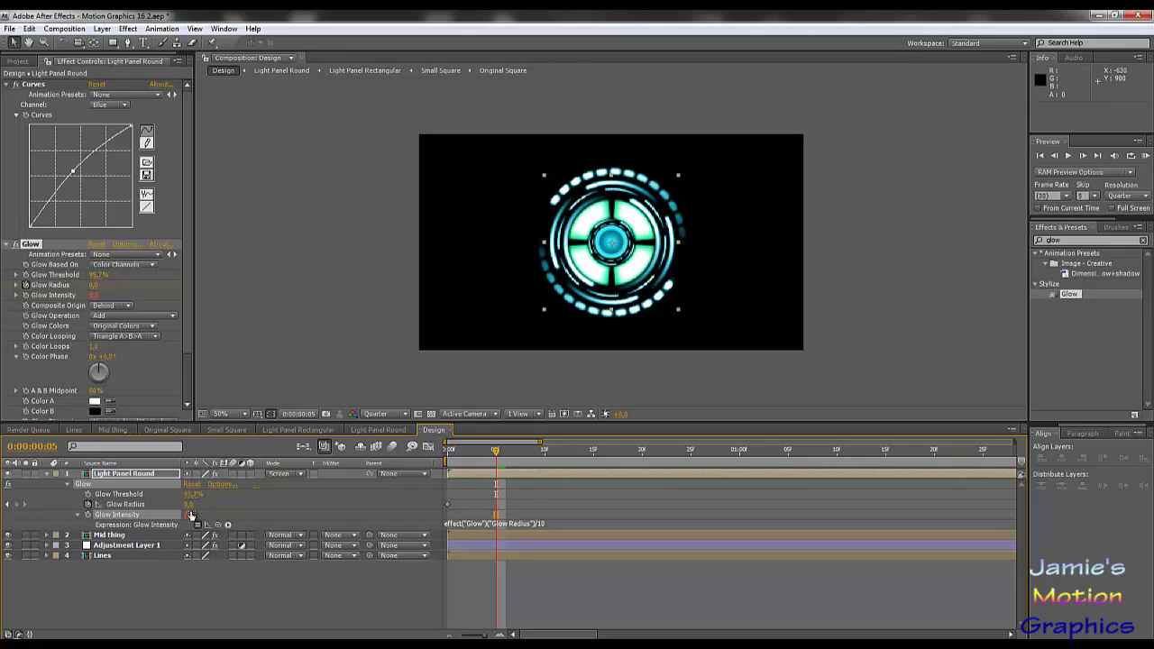
key(u)
key(u)
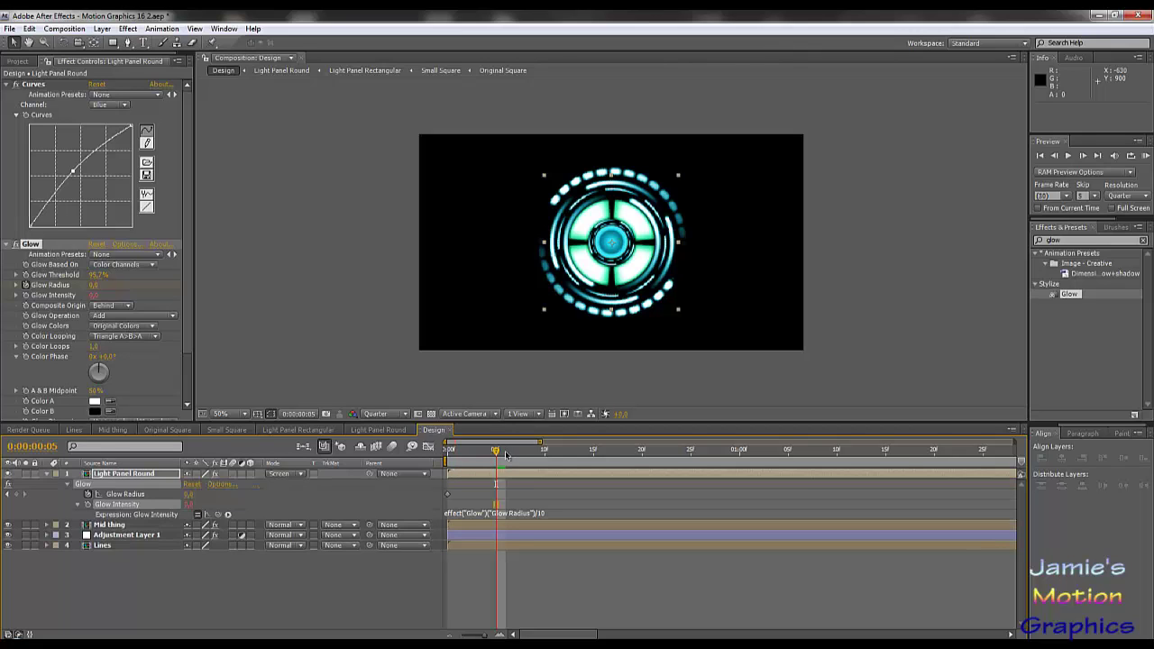
Keyframe Glow Radius at 0 on 0:00:00:07 and raise it to 141 at 0:00:00:09.
drag(498, 459, 518, 458)
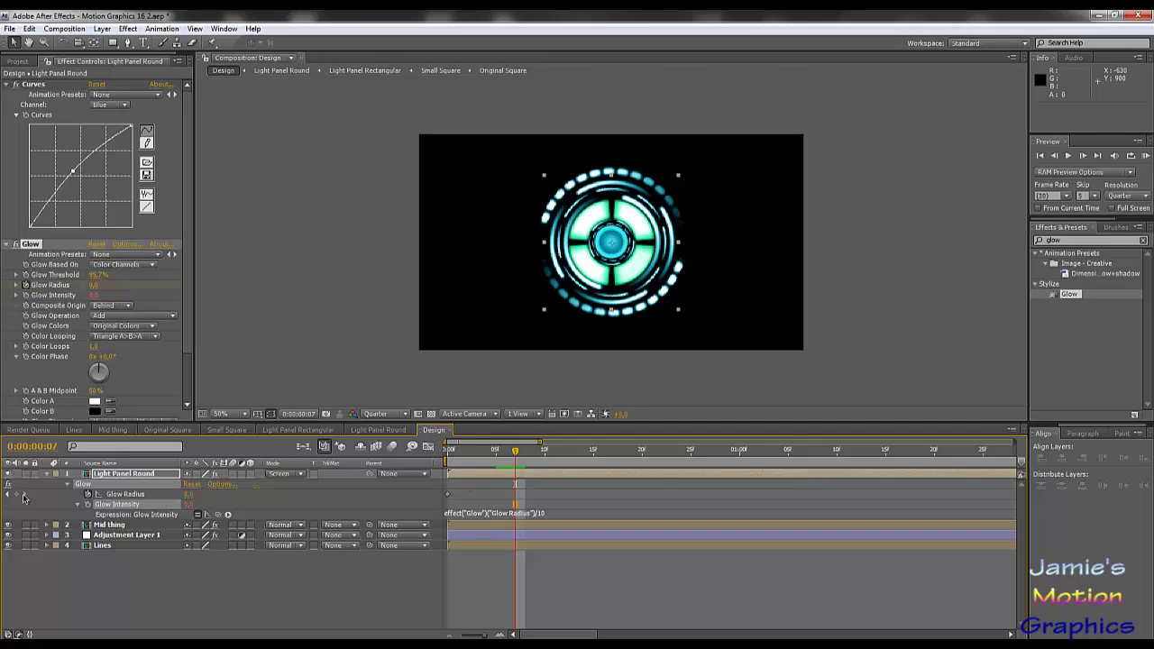
click(89, 494)
drag(516, 457, 535, 460)
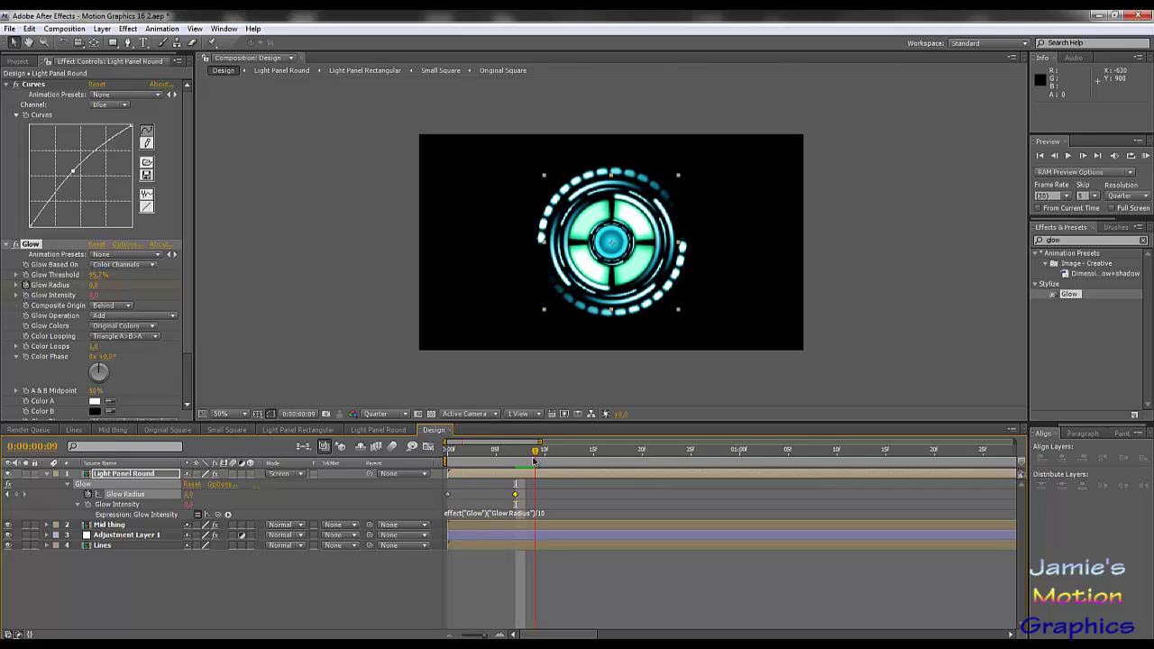
drag(191, 498, 267, 501)
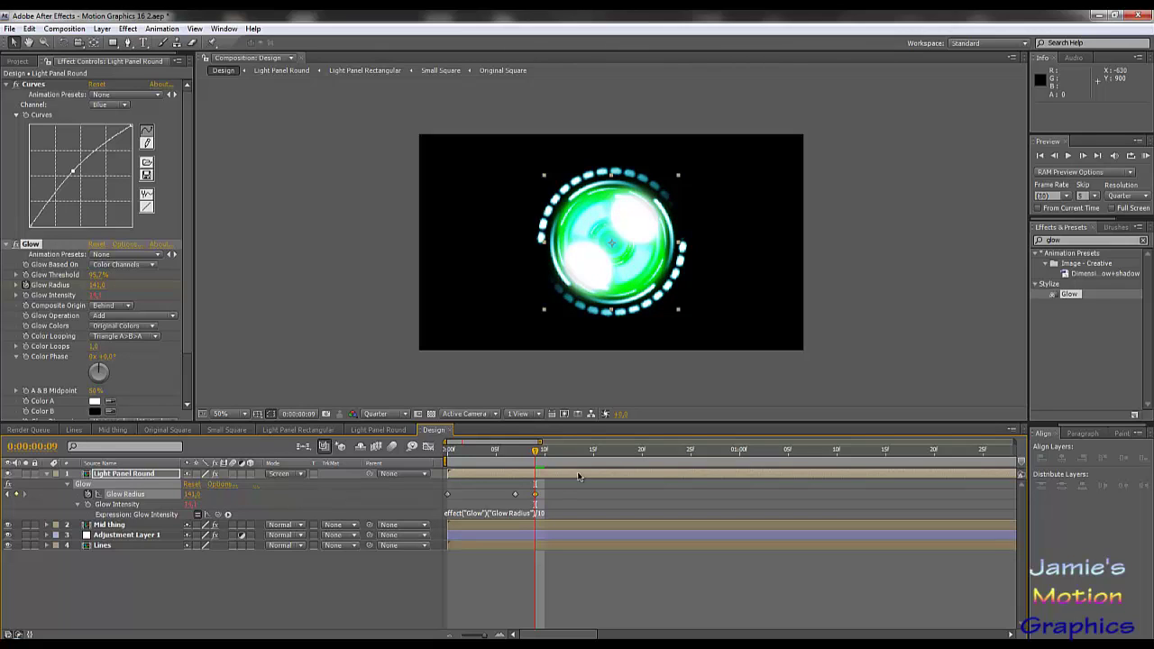
Set Glow Radius to 0 at 0:00:00:11 and preview the flash from the start of the timeline.
drag(542, 450, 554, 450)
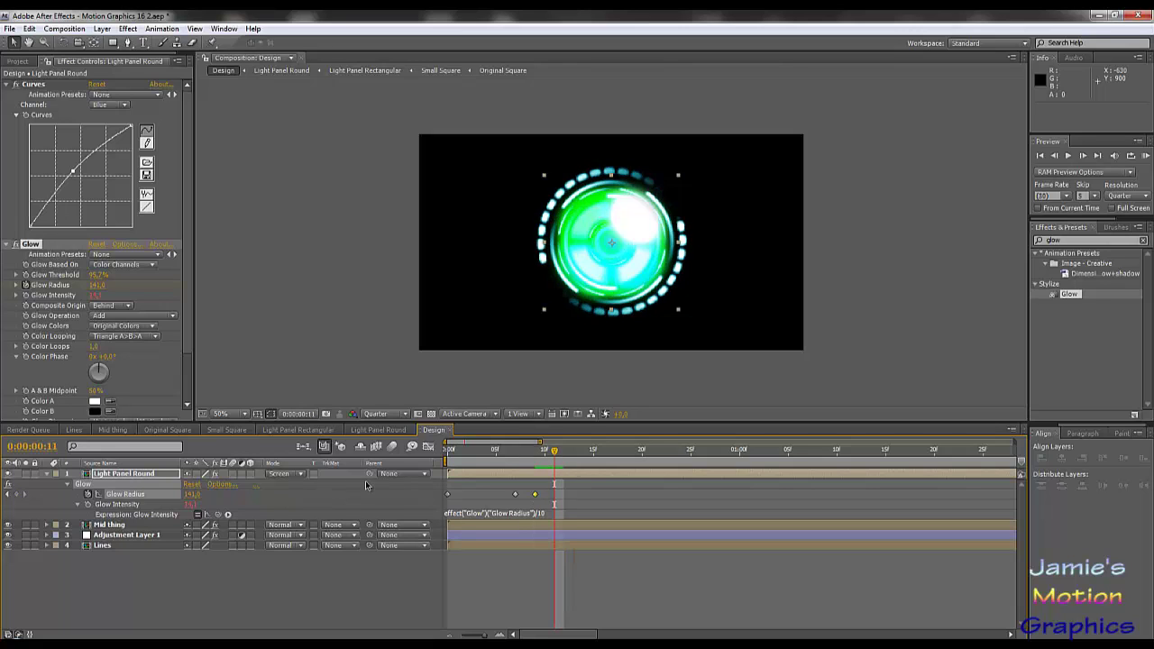
click(194, 494)
text(0)
key(Return)
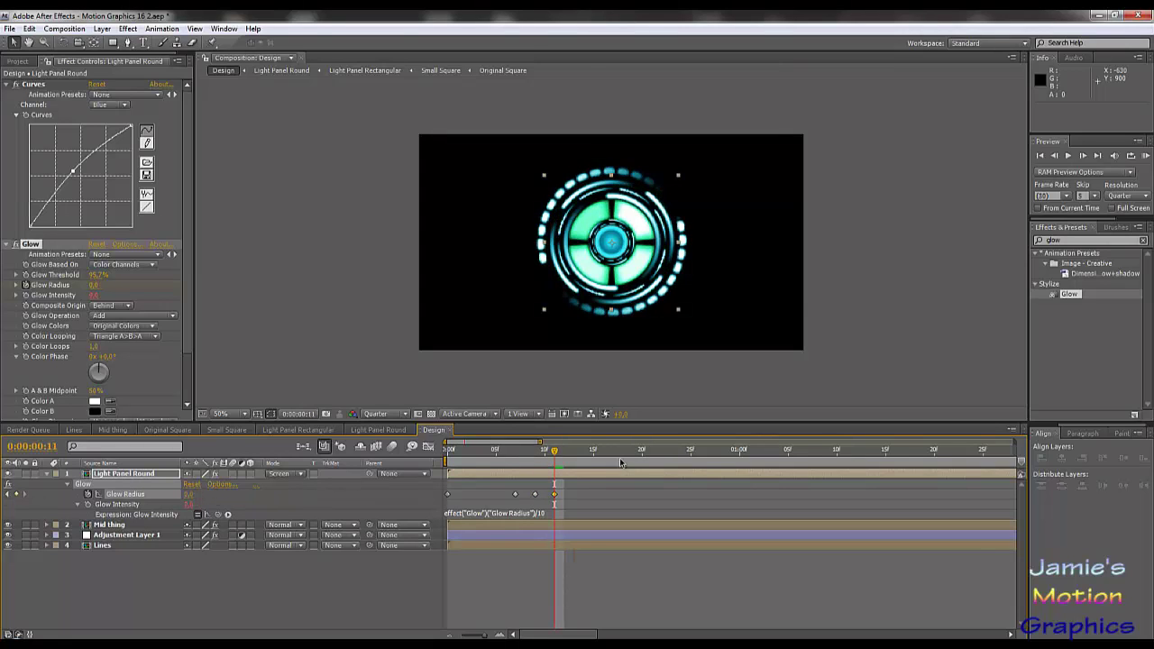
drag(491, 461, 450, 463)
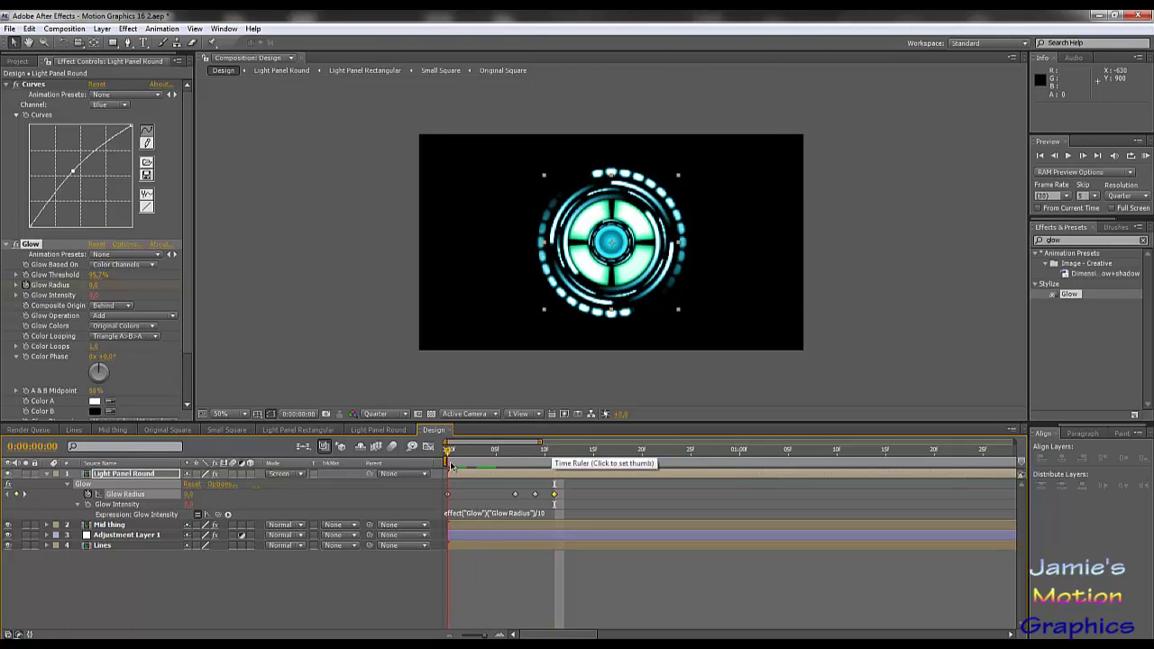
click(1069, 155)
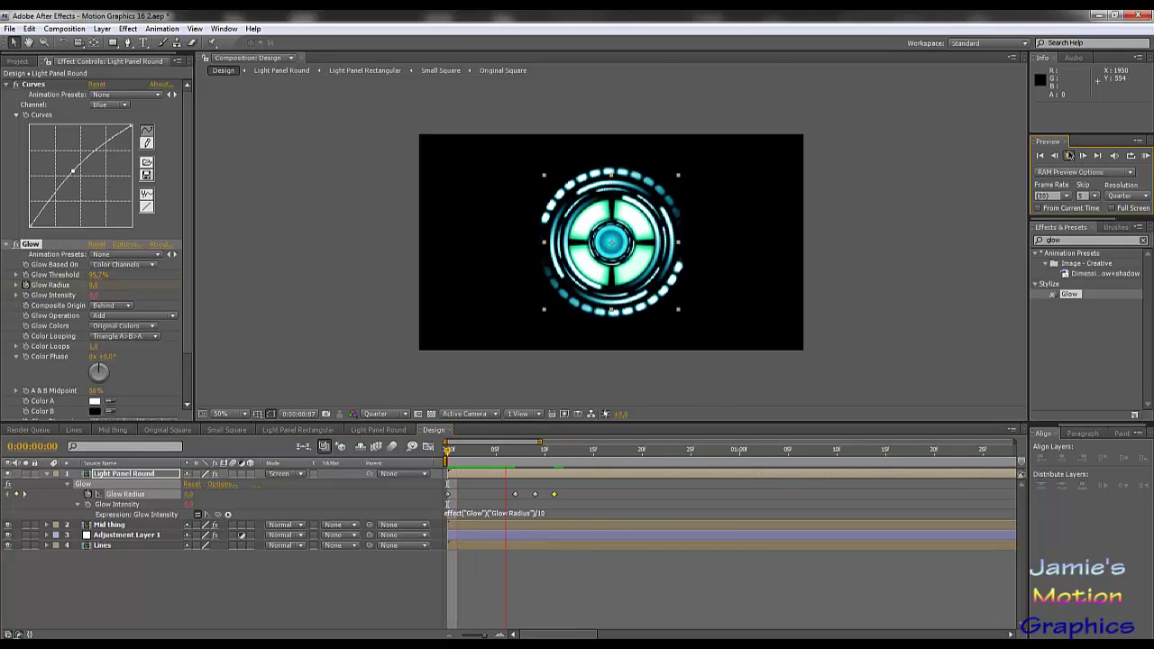
drag(517, 453, 583, 463)
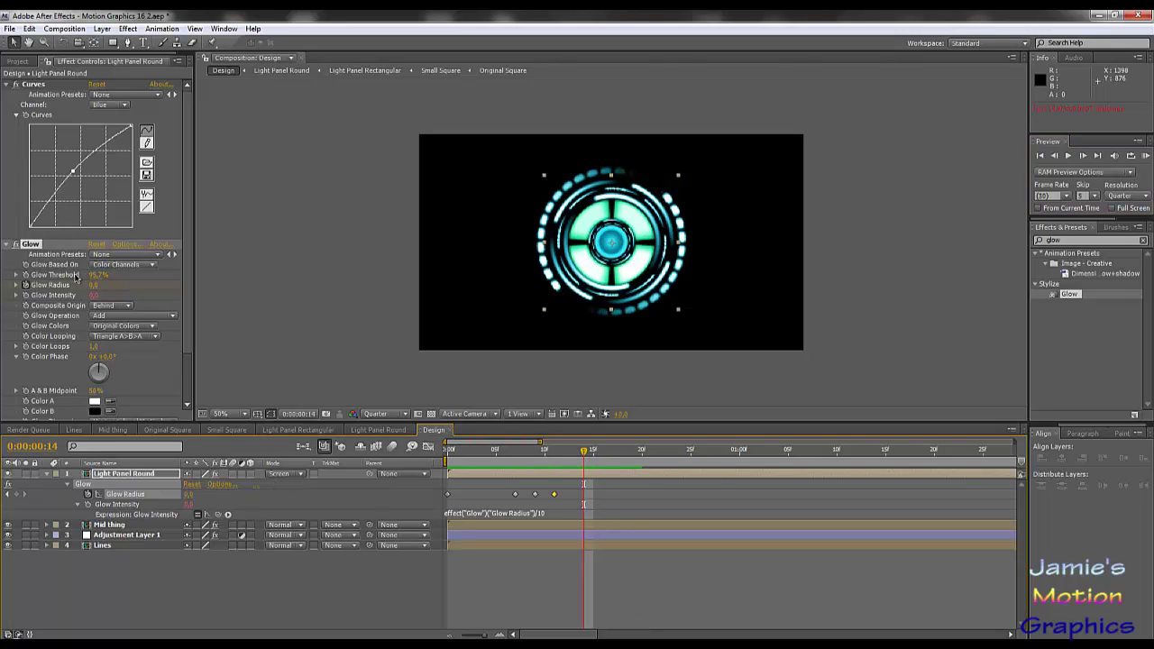
drag(89, 281, 97, 278)
Copy the three Glow Radius flash keyframes at frames 7, 9 and 11 and paste them starting at 0:00:00:16.
click(510, 498)
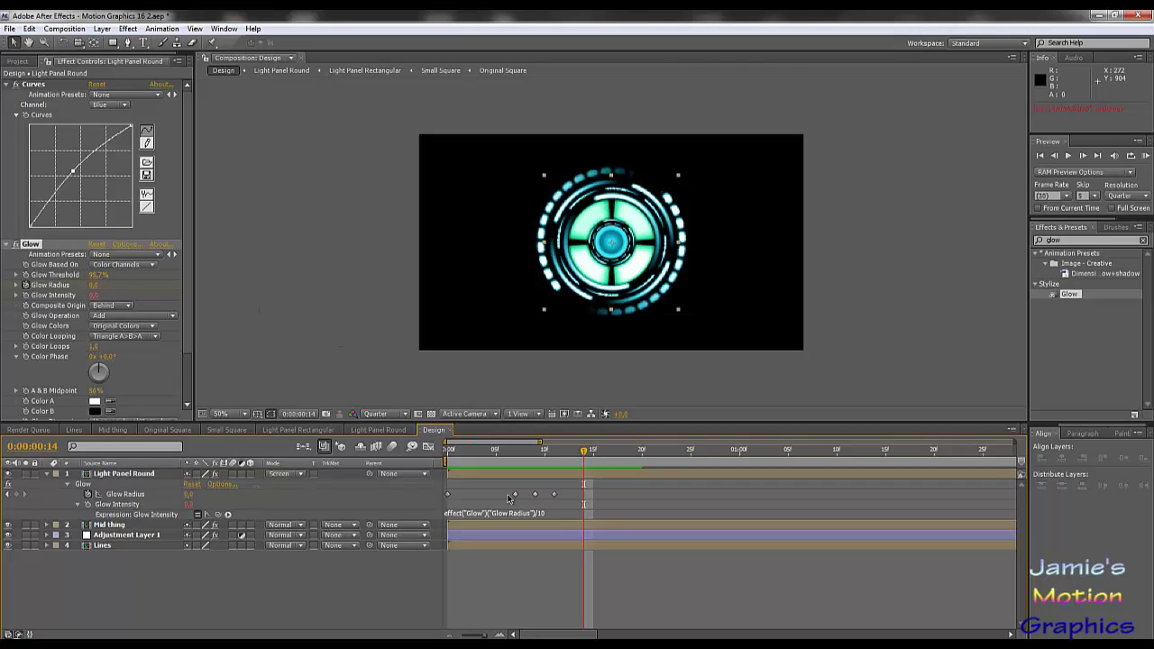
drag(509, 499, 618, 507)
key(ctrl+c)
click(597, 457)
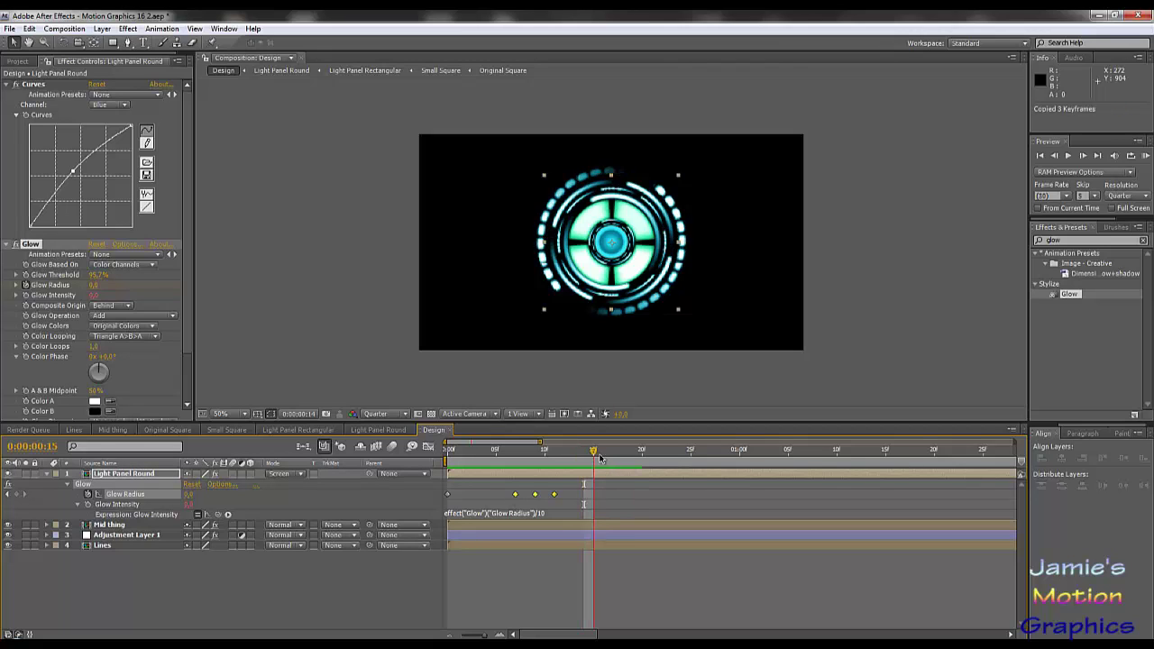
click(603, 457)
key(ctrl+v)
click(642, 457)
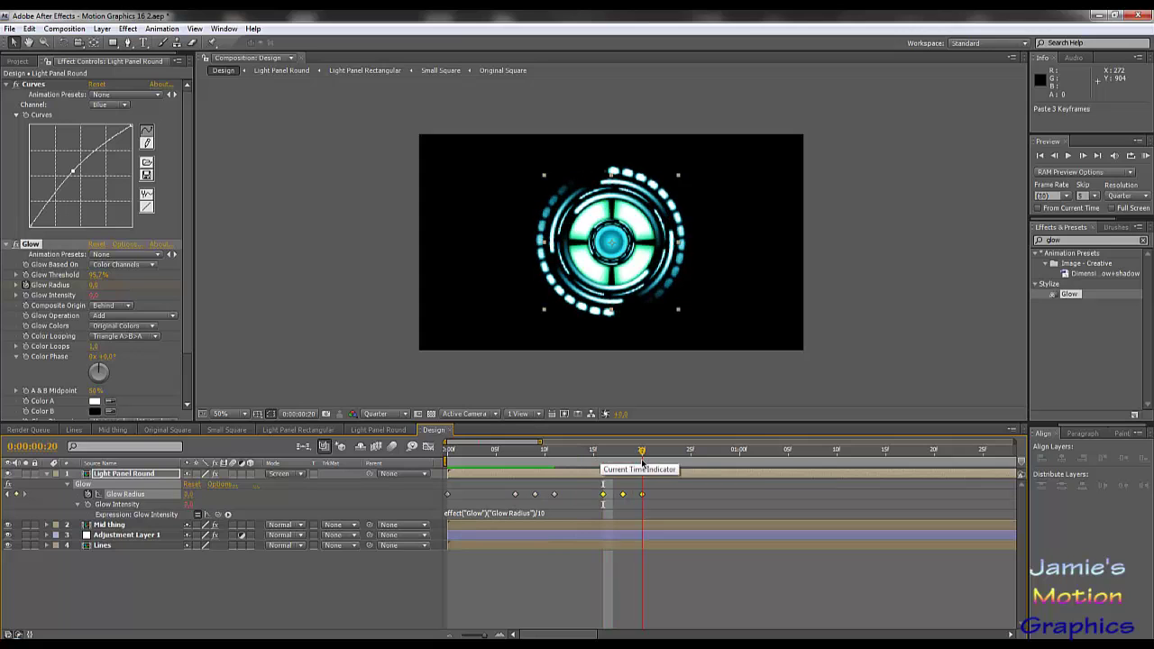
Paste the three Glow Radius flash keyframes repeatedly at irregular intervals along the timeline, from 0:00:00:20 up to 0:00:03:00.
key(ctrl+v)
drag(642, 462, 827, 469)
key(ctrl+v)
drag(913, 471, 963, 463)
key(ctrl+v)
key(ctrl+v)
drag(573, 636, 624, 636)
drag(591, 454, 951, 463)
key(ctrl+v)
key(ctrl+v)
key(ctrl+v)
key(ctrl+v)
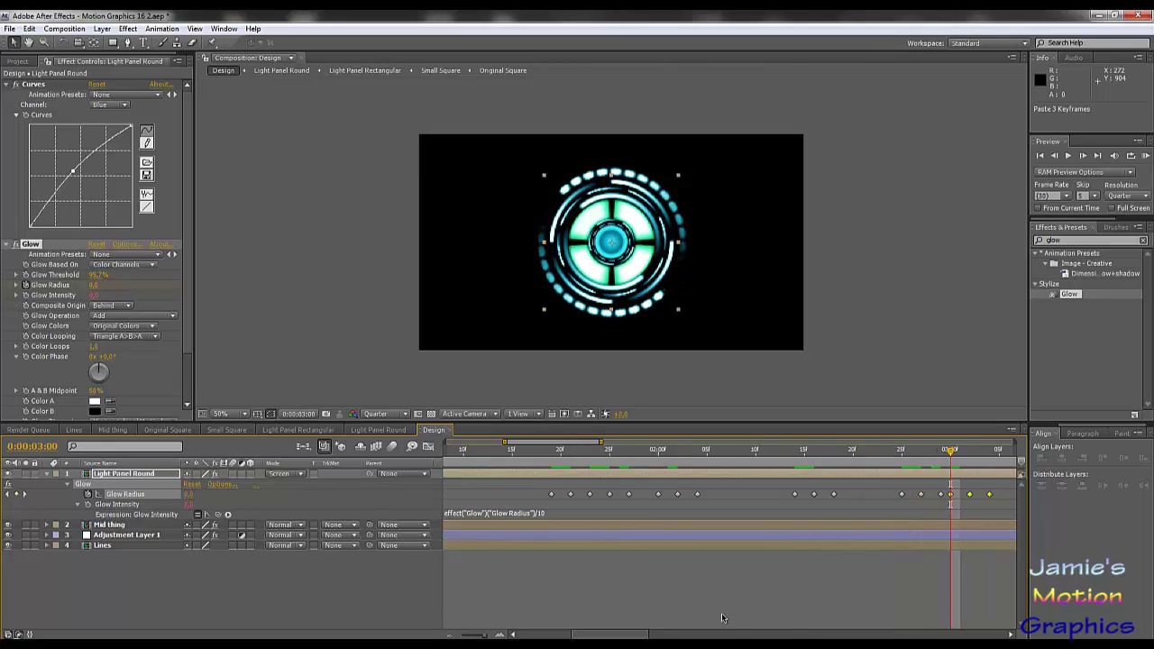
Fit the whole run of flash keyframes in the timeline and preview the glow flashes from the start.
drag(622, 635, 502, 625)
drag(538, 443, 705, 446)
drag(617, 449, 406, 469)
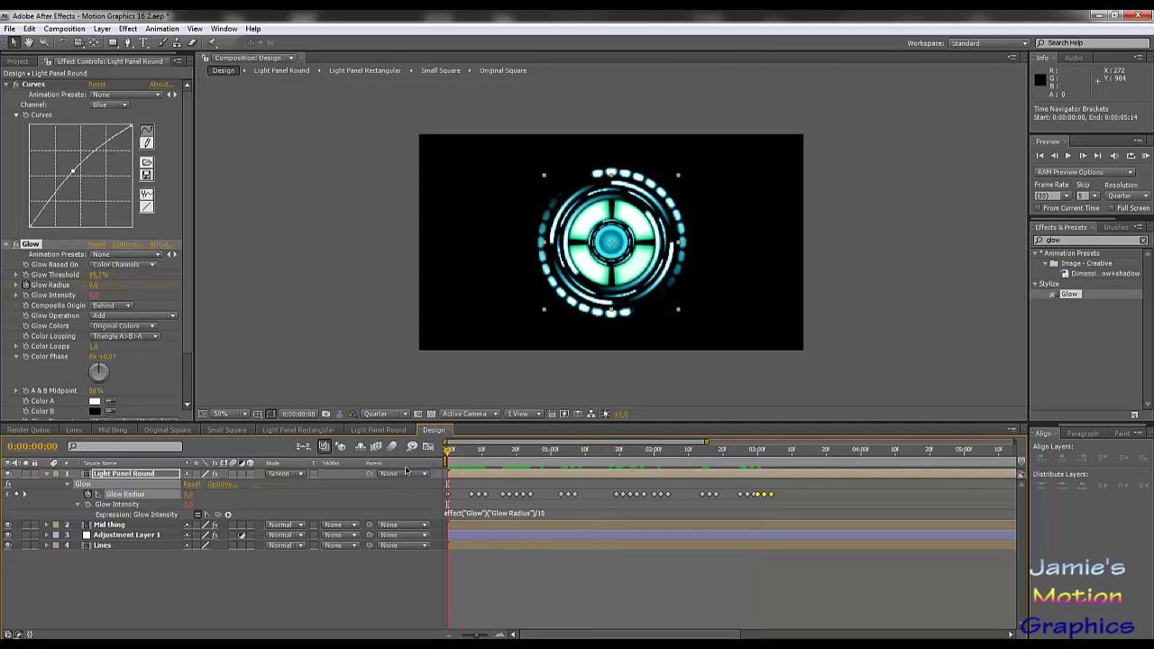
click(1069, 155)
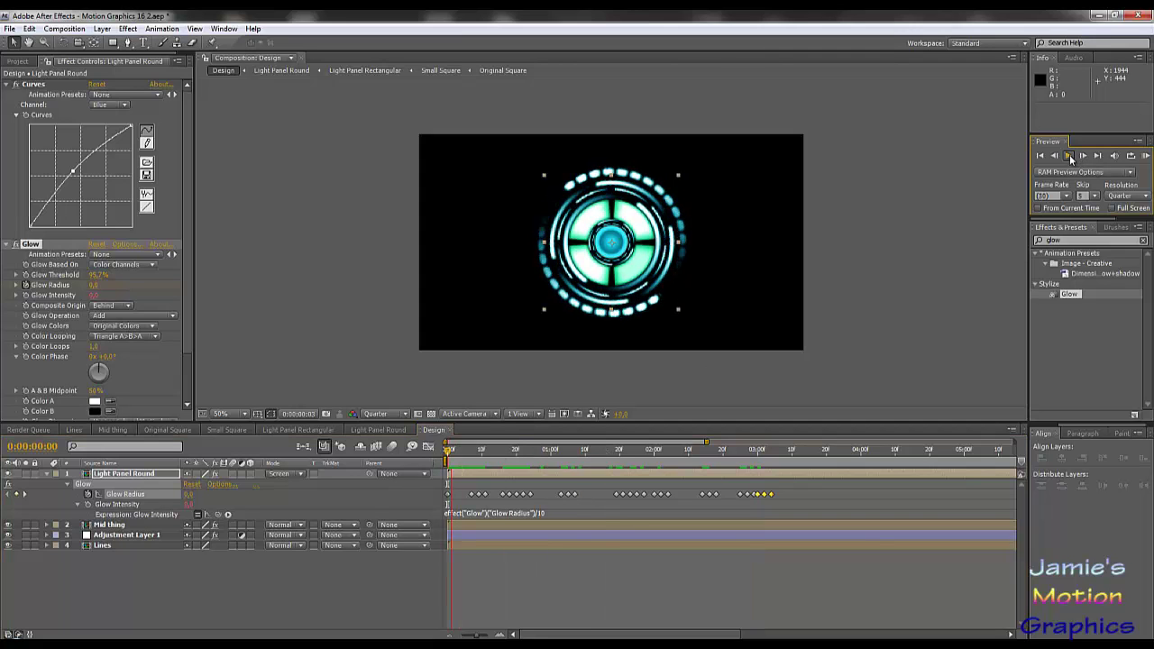
click(1069, 156)
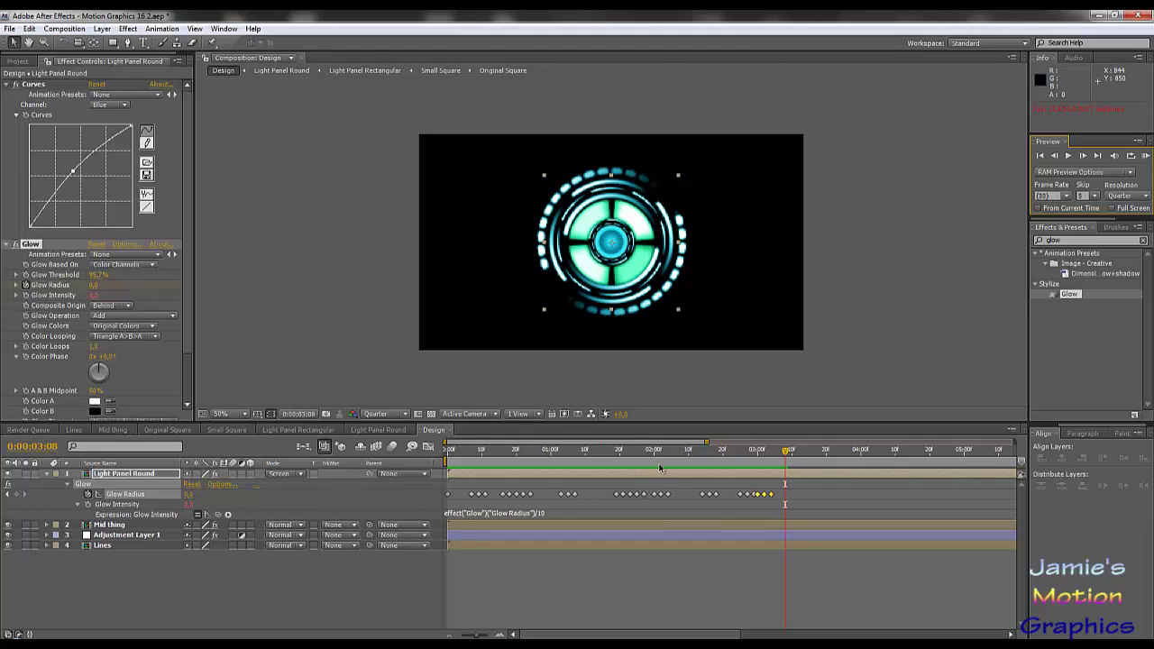
key(Home)
key(space)
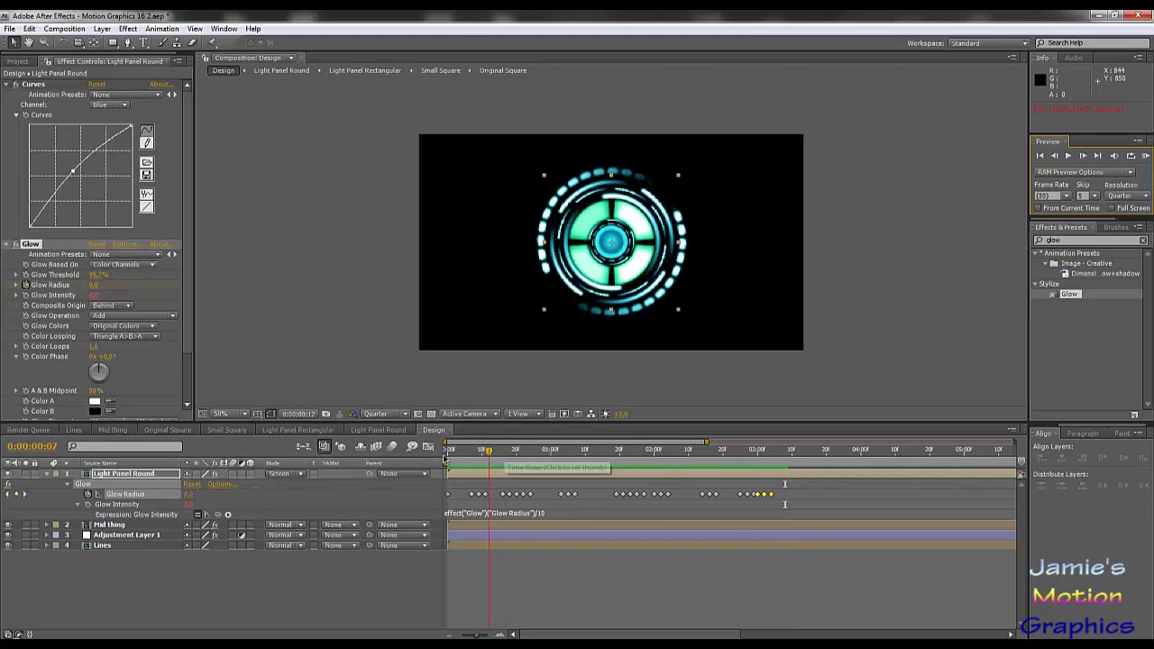
key(space)
Raise the Glow Radius keyframe at 0:00:01:21 to 274 and lower the one at 0:00:02:02.
drag(446, 460, 623, 469)
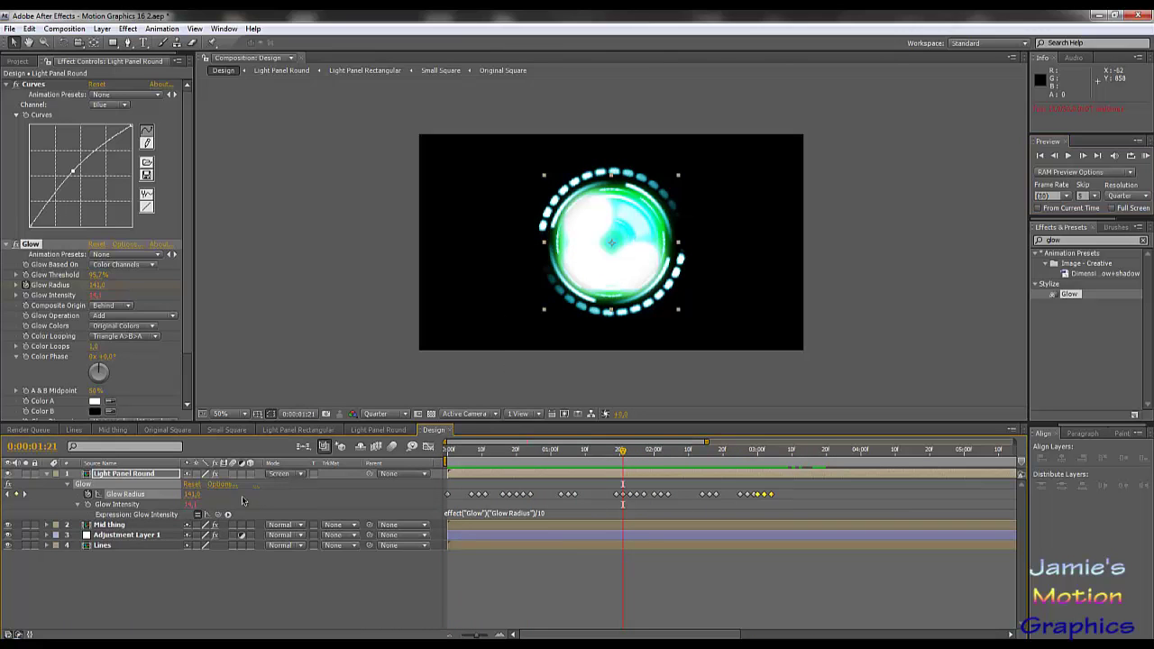
drag(191, 495, 279, 499)
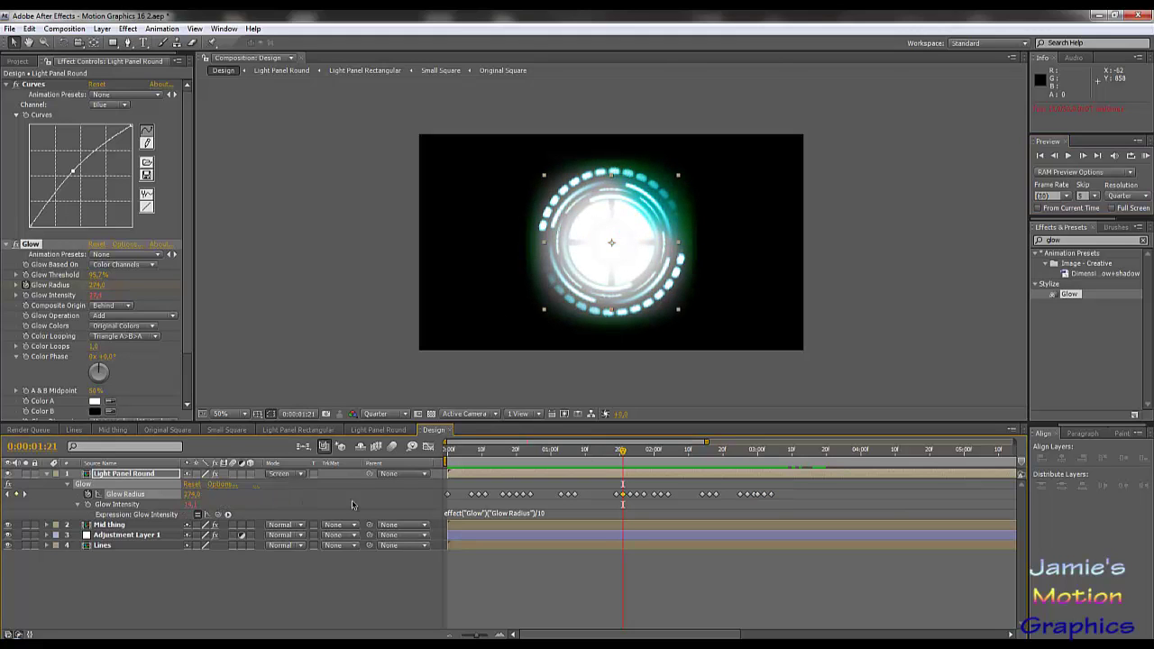
drag(634, 457, 659, 457)
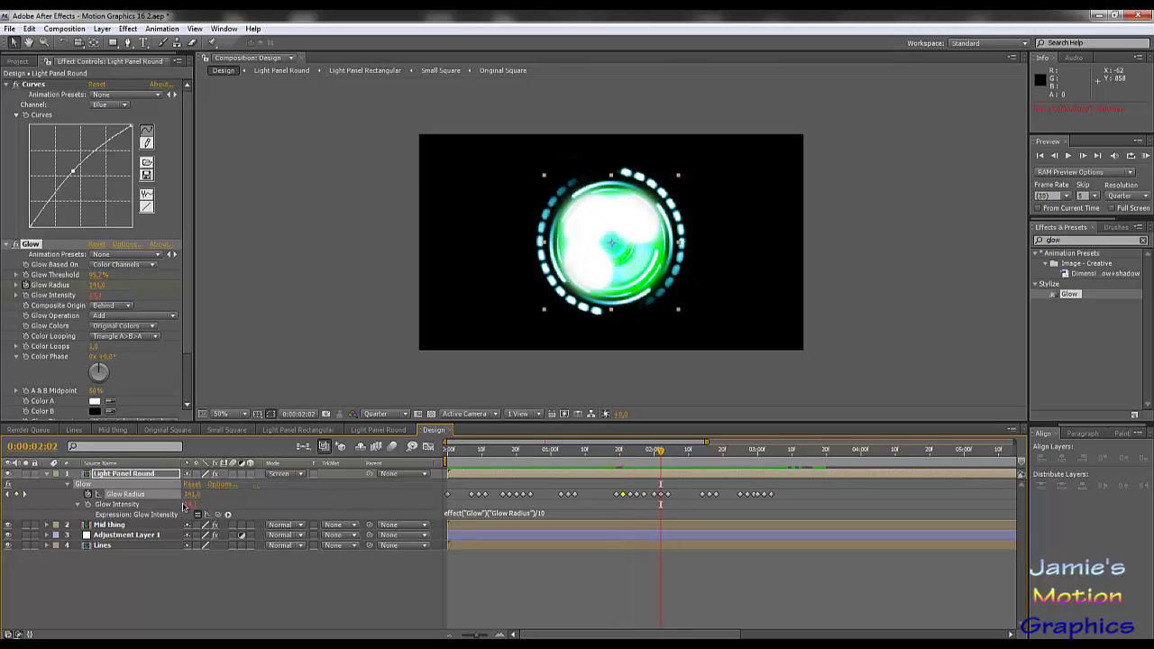
drag(191, 494, 167, 501)
Move the Tint effect of Light Panel Round above Curves, enable it, and scrub through the flashes to check the colour.
mouse_move(529, 454)
mouse_down()
mouse_move(487, 453)
mouse_move(730, 458)
mouse_move(519, 454)
mouse_up()
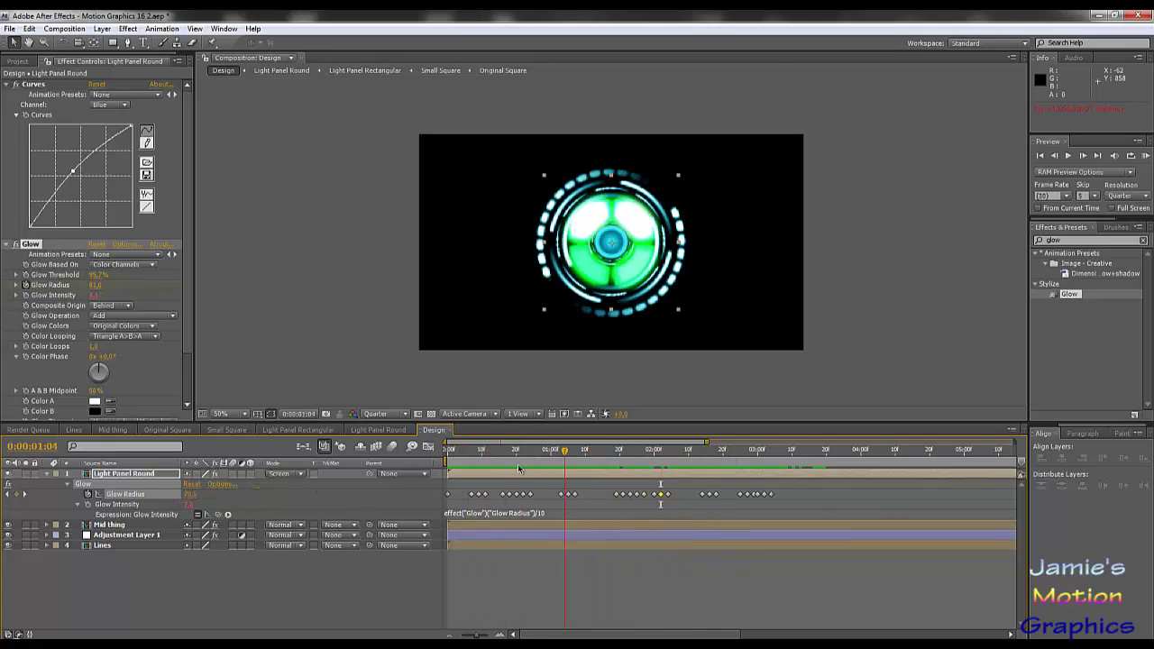
scroll(189, 293, down, 3)
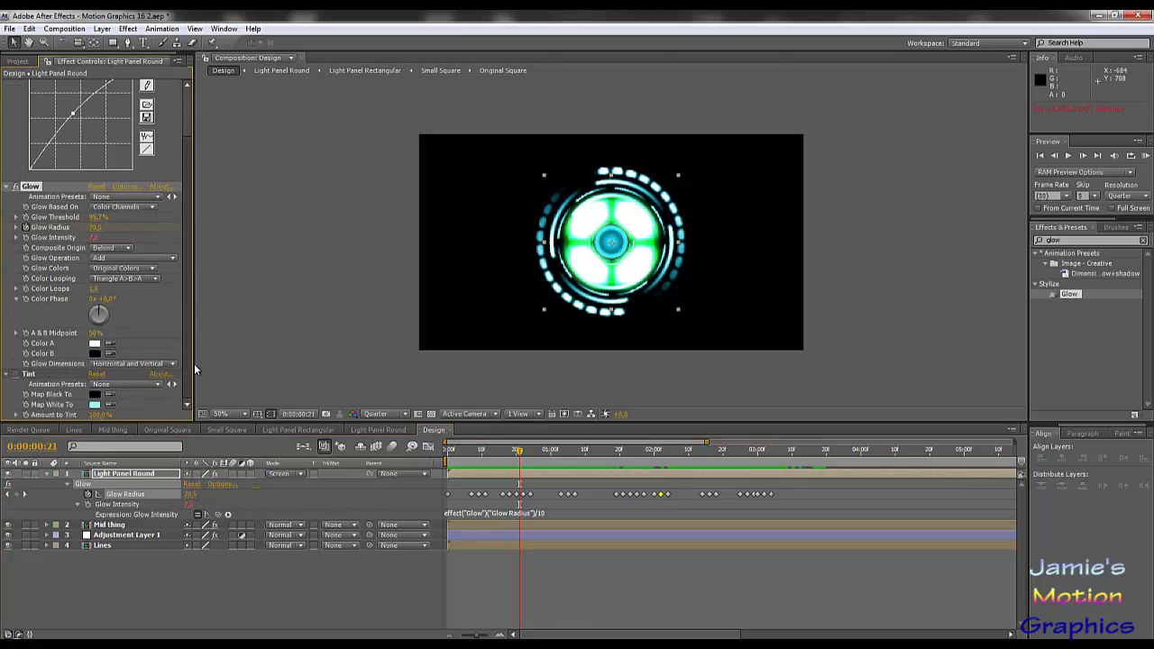
drag(30, 377, 30, 138)
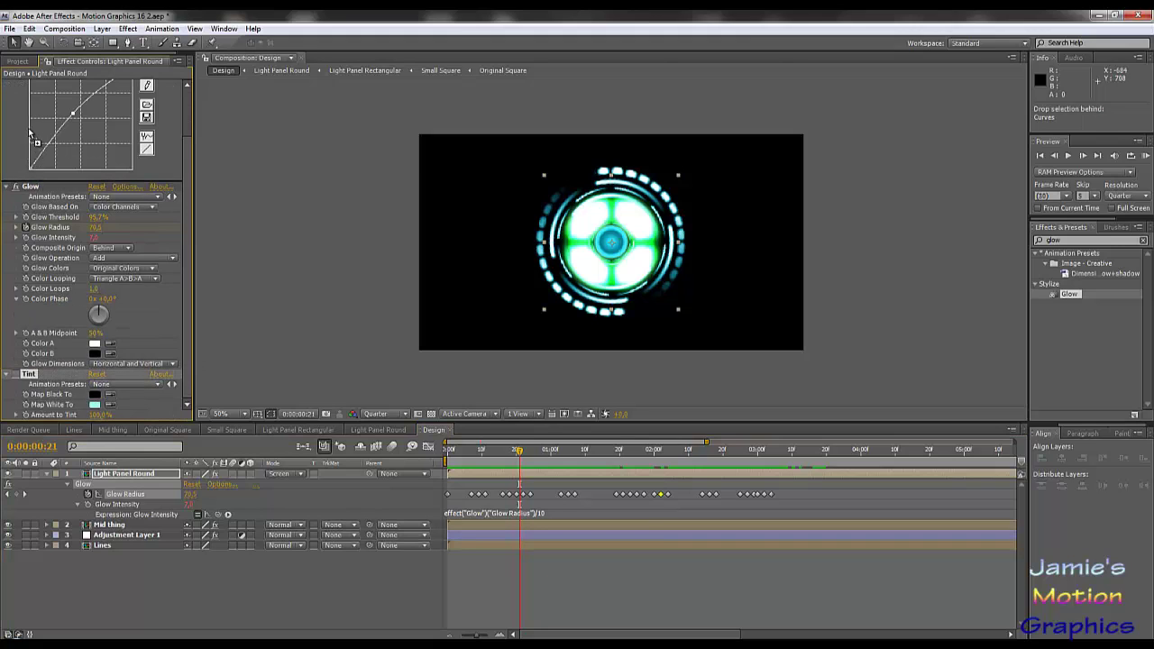
mouse_move(36, 95)
mouse_down()
mouse_move(37, 81)
mouse_move(50, 83)
mouse_move(39, 93)
mouse_up()
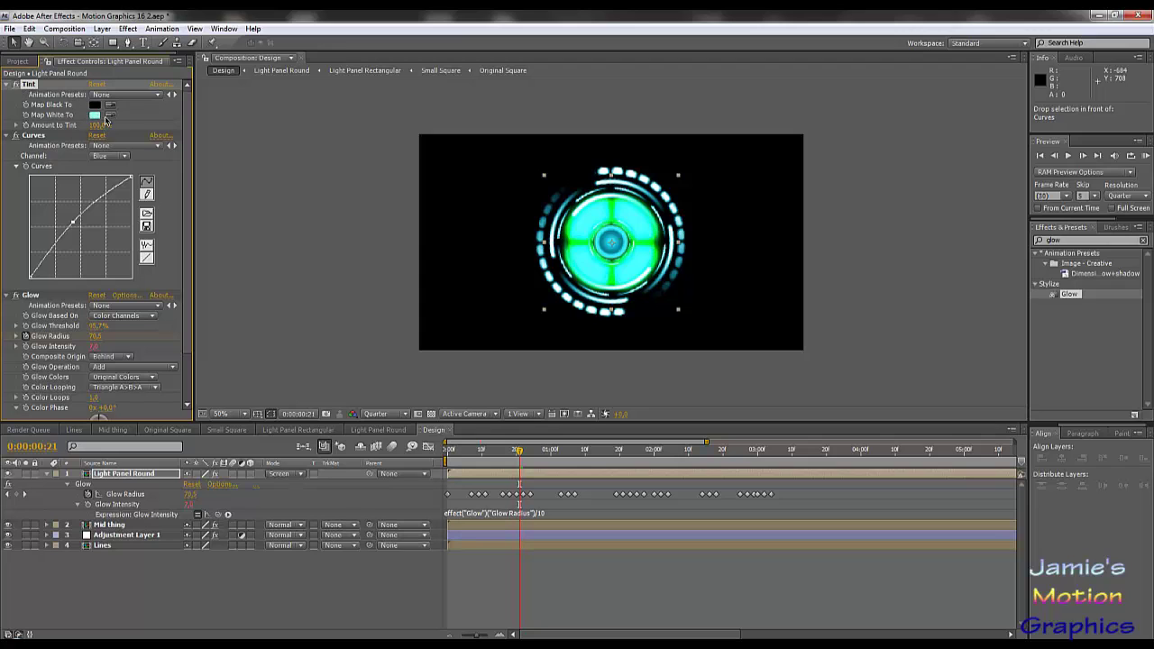
drag(496, 455, 651, 464)
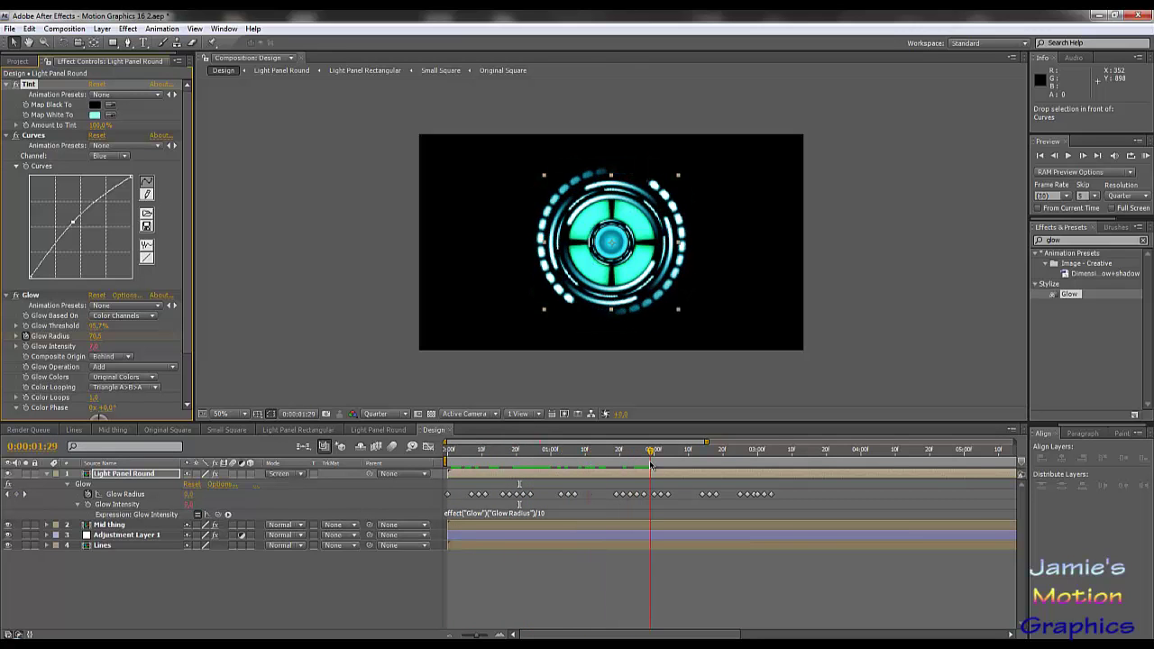
Set Tint's Map White To colour to bright green 00FF1E and scrub back to 0:00:00:16 to check it.
click(94, 114)
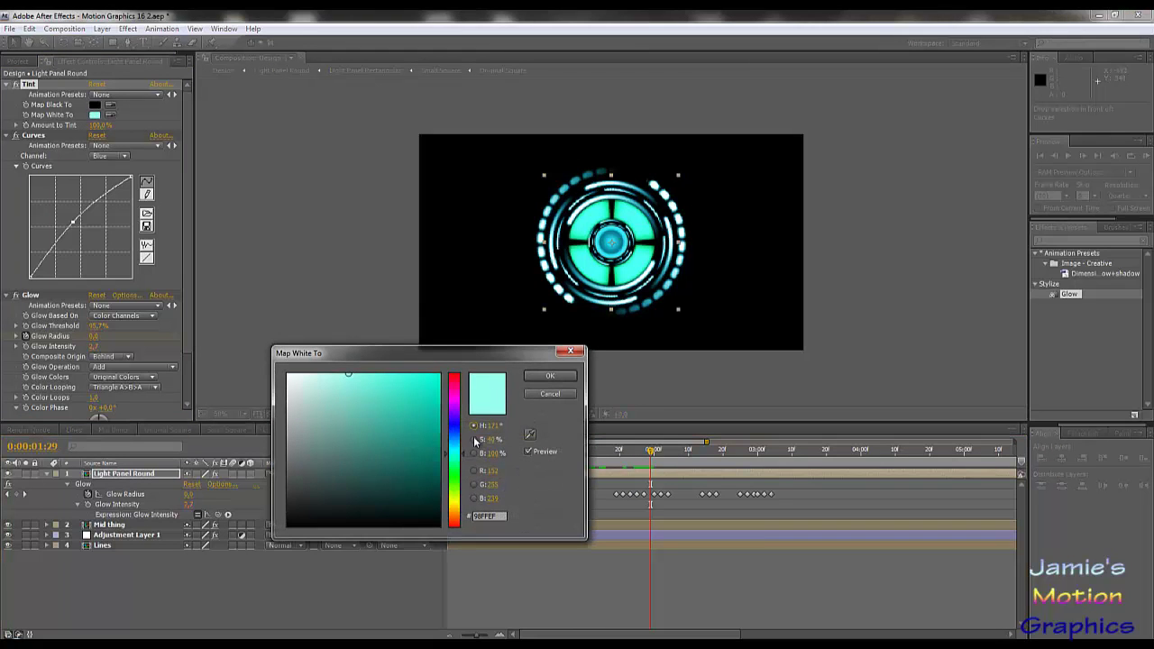
click(461, 472)
drag(405, 453, 428, 383)
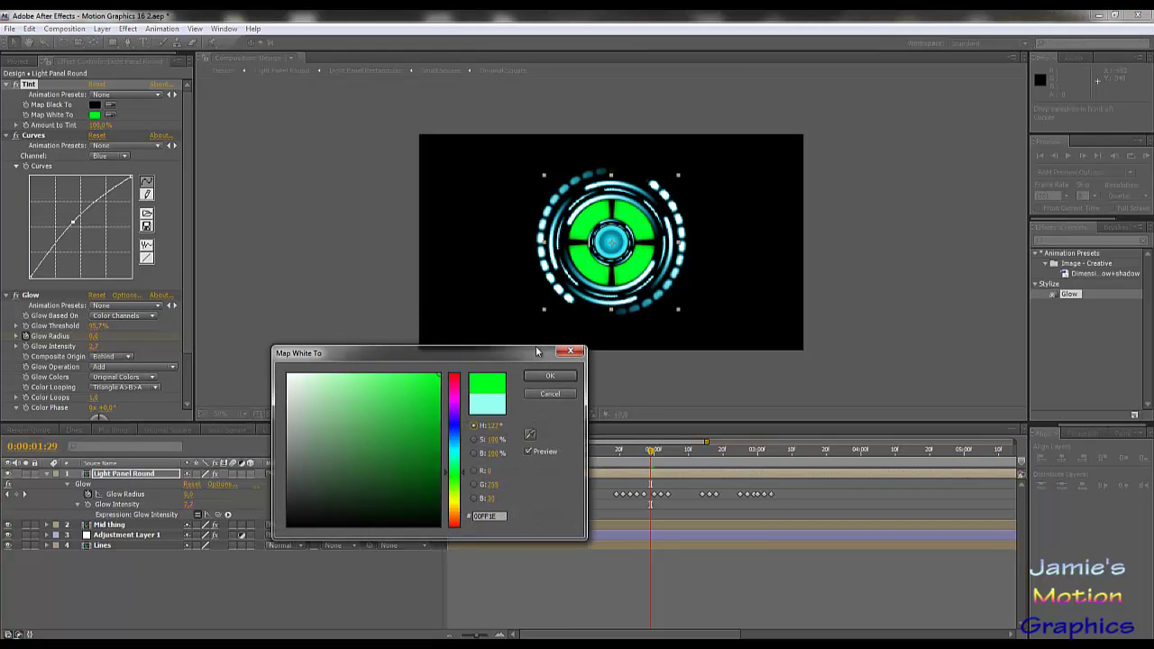
click(550, 375)
drag(629, 459, 502, 470)
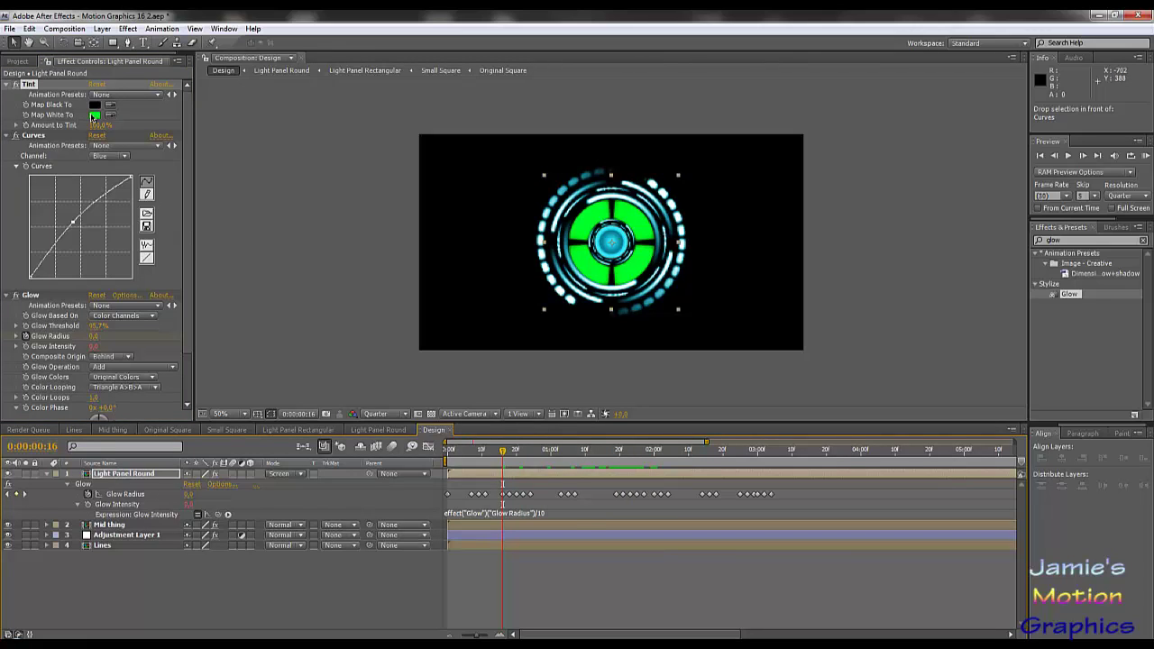
Change Tint's Map White To colour to a dark teal and check the result at 0:00:01:27.
click(95, 115)
click(458, 439)
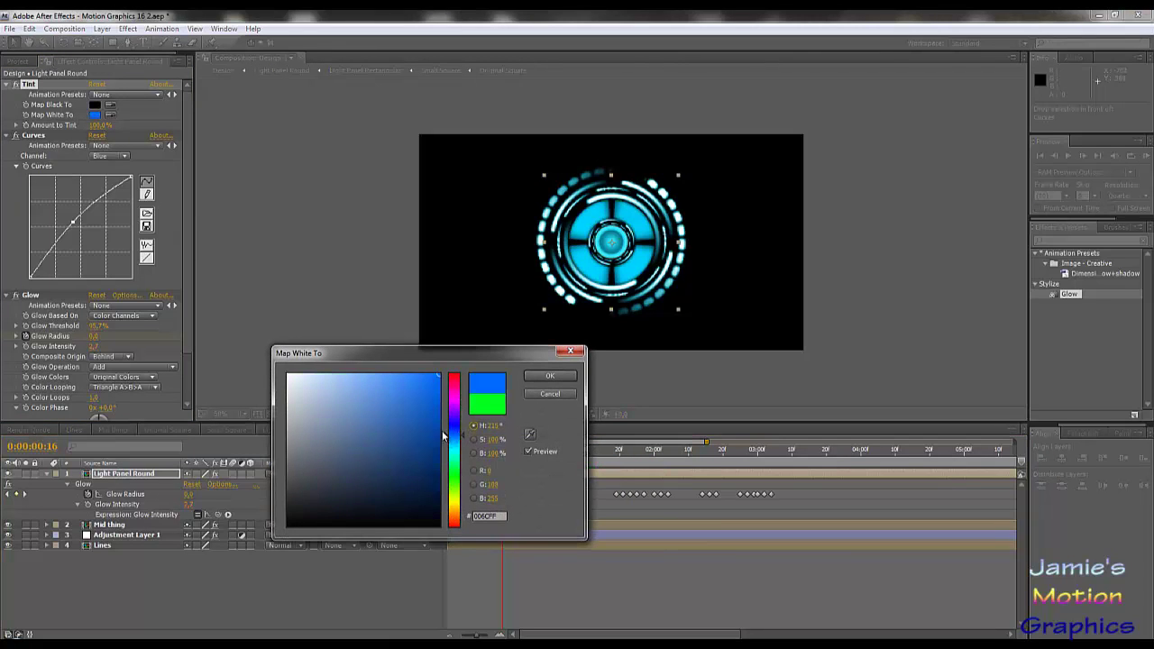
click(459, 453)
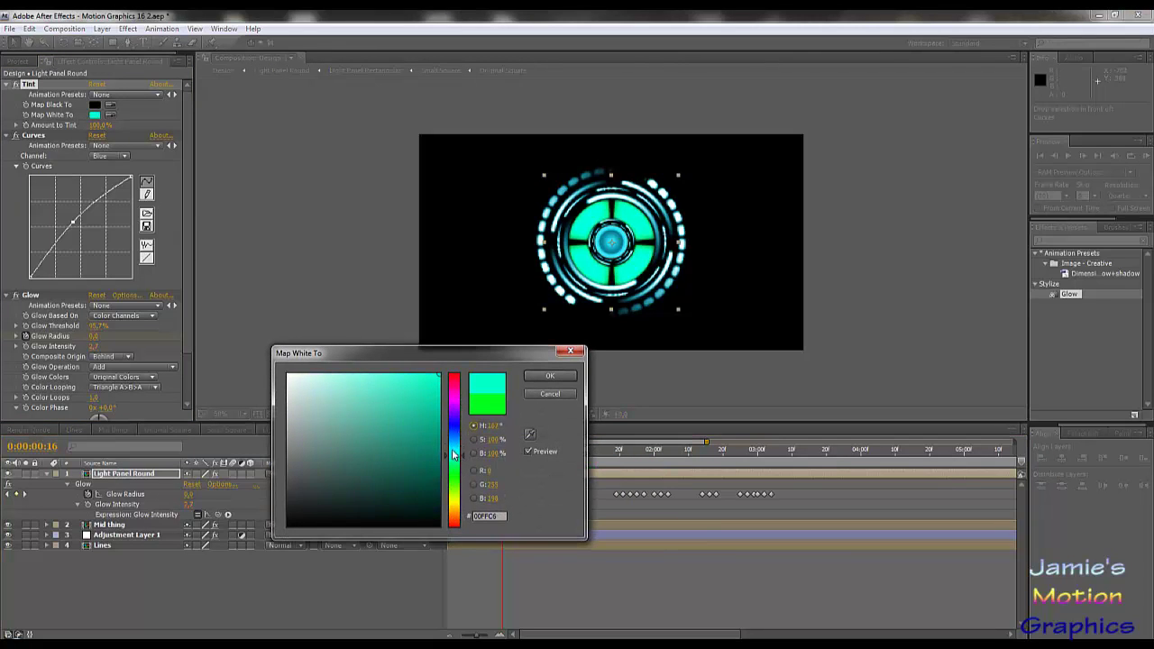
click(544, 377)
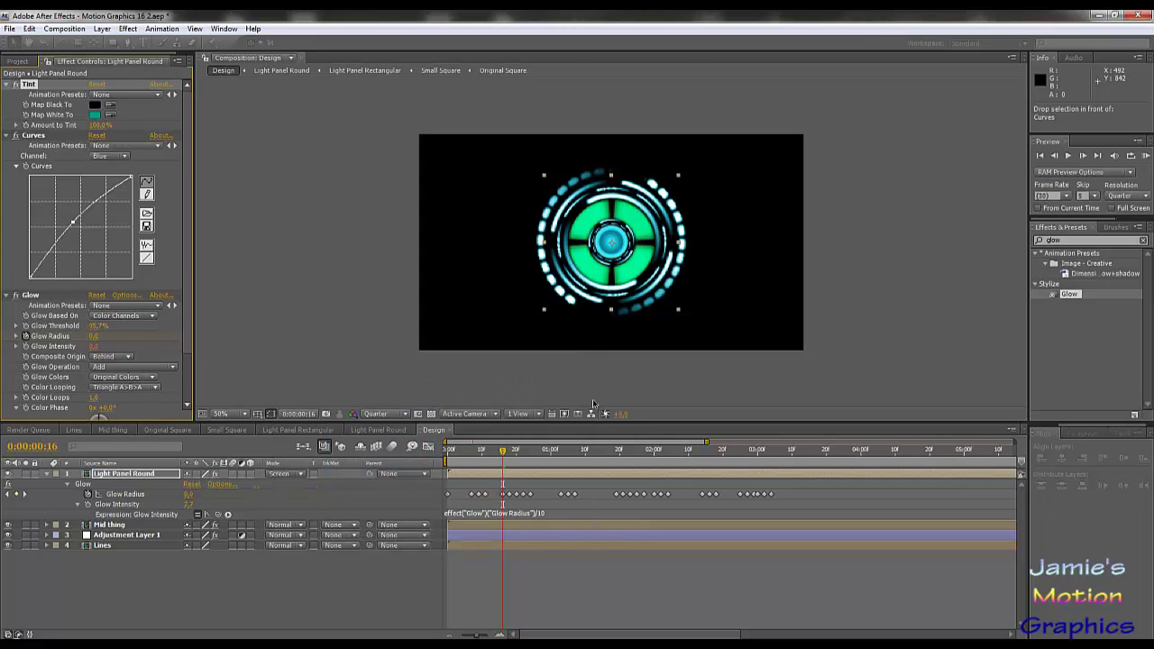
drag(503, 454, 643, 458)
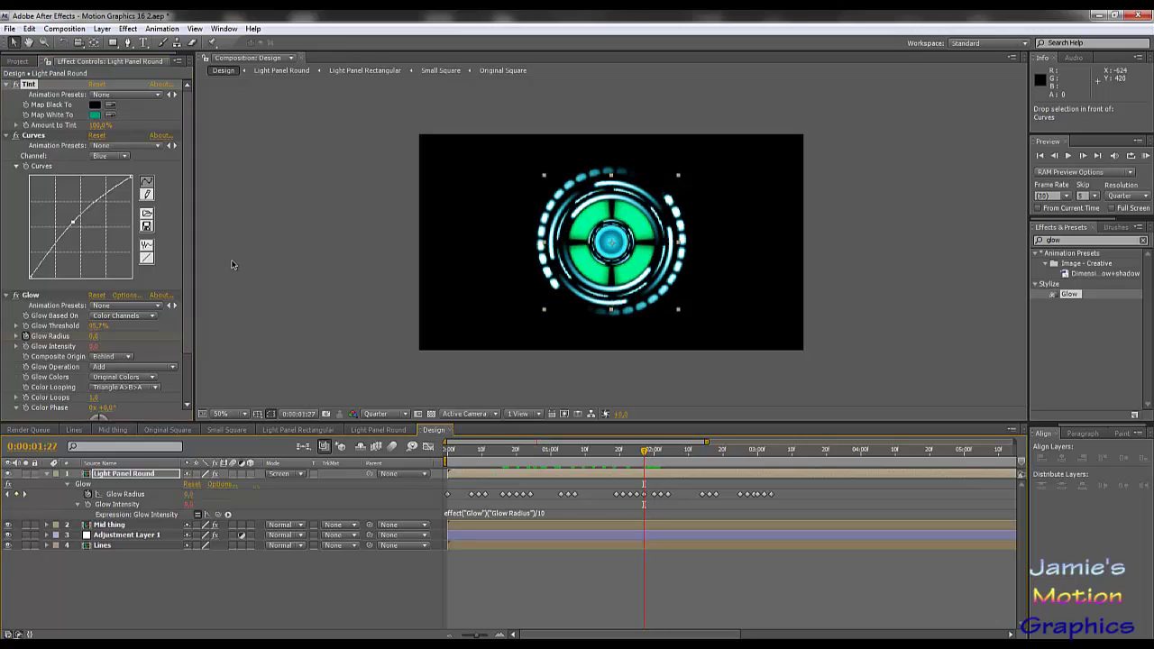
Turn off the Tint effect on Light Panel Round and scrub back through the flashes to 0:00:00:07.
click(15, 84)
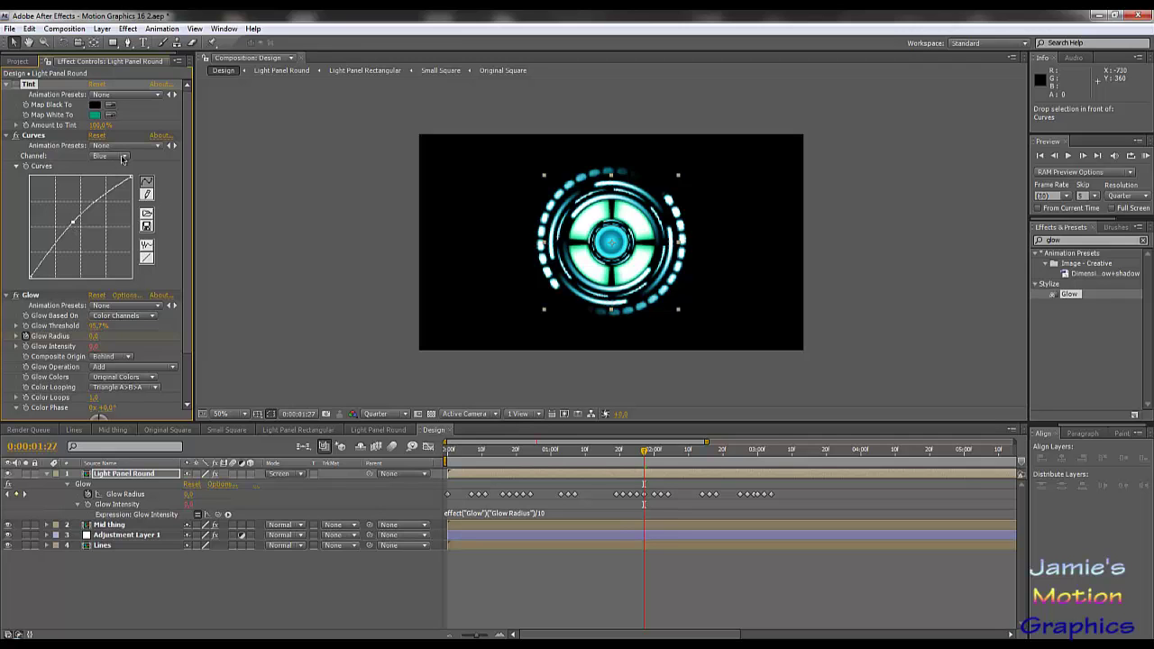
drag(647, 460, 595, 463)
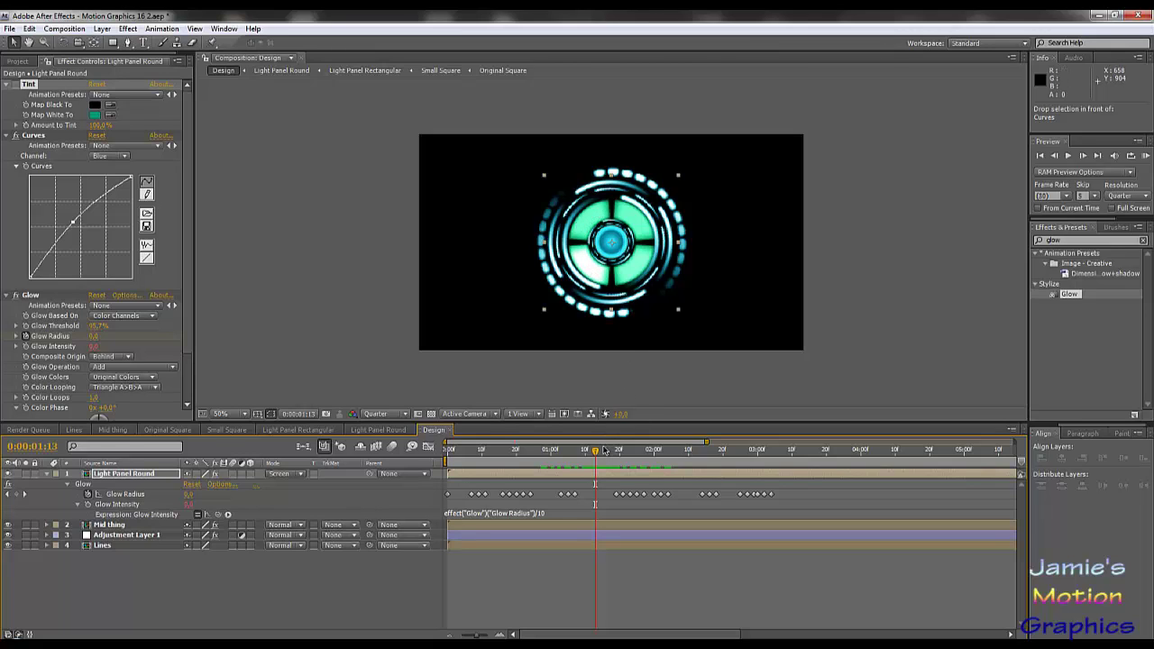
drag(595, 453, 474, 463)
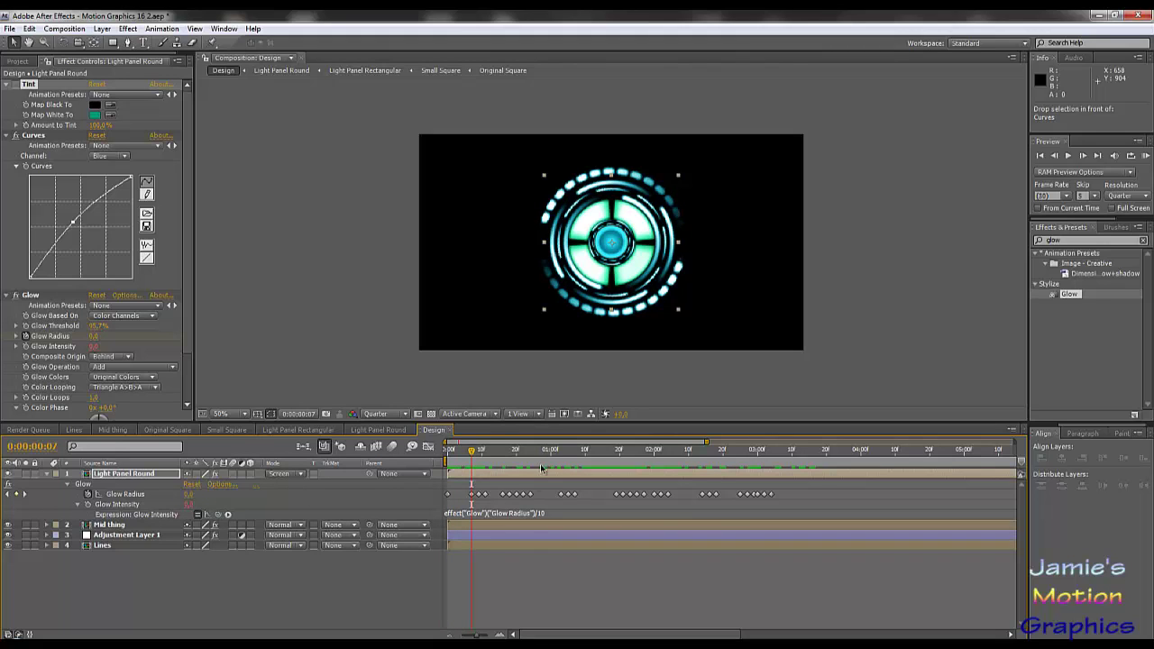
Raise the Glow Radius keyframes at 0:00:01:03 and 0:00:00:24 to about 13.
drag(535, 451, 561, 461)
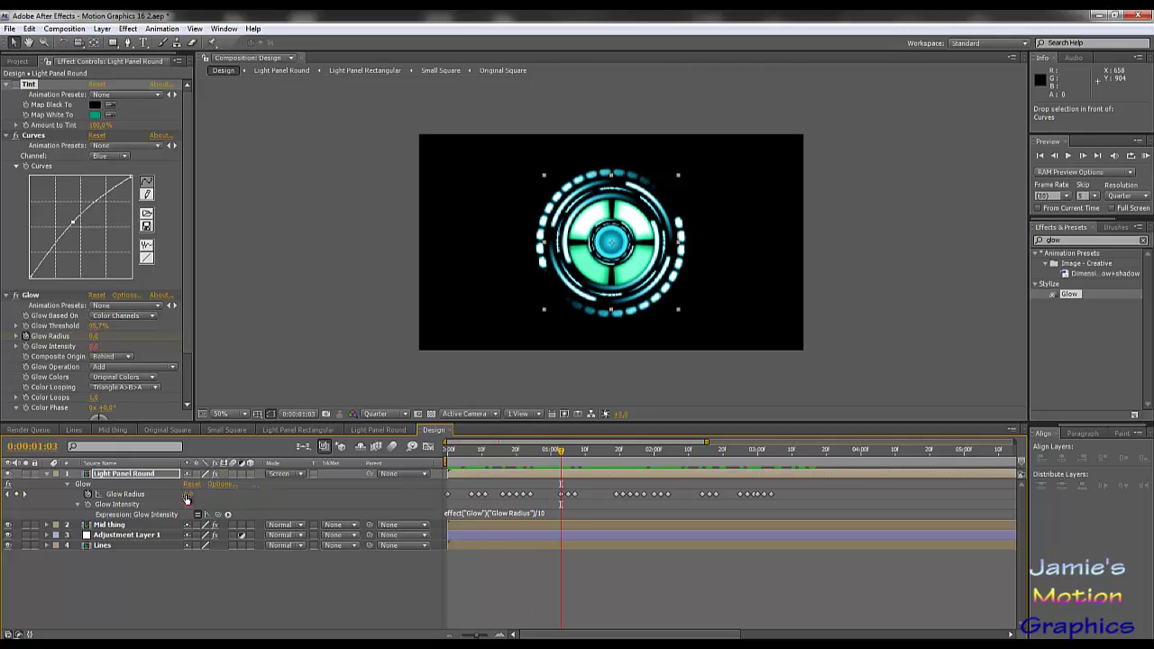
drag(187, 493, 197, 495)
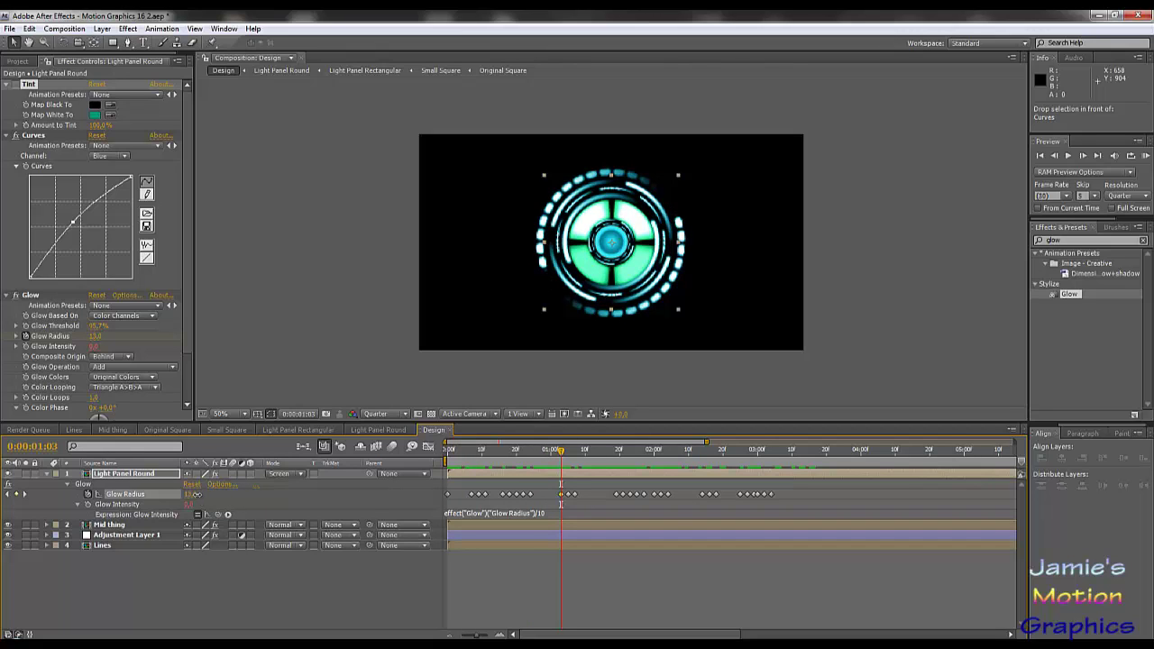
right_click(199, 499)
drag(552, 458, 530, 456)
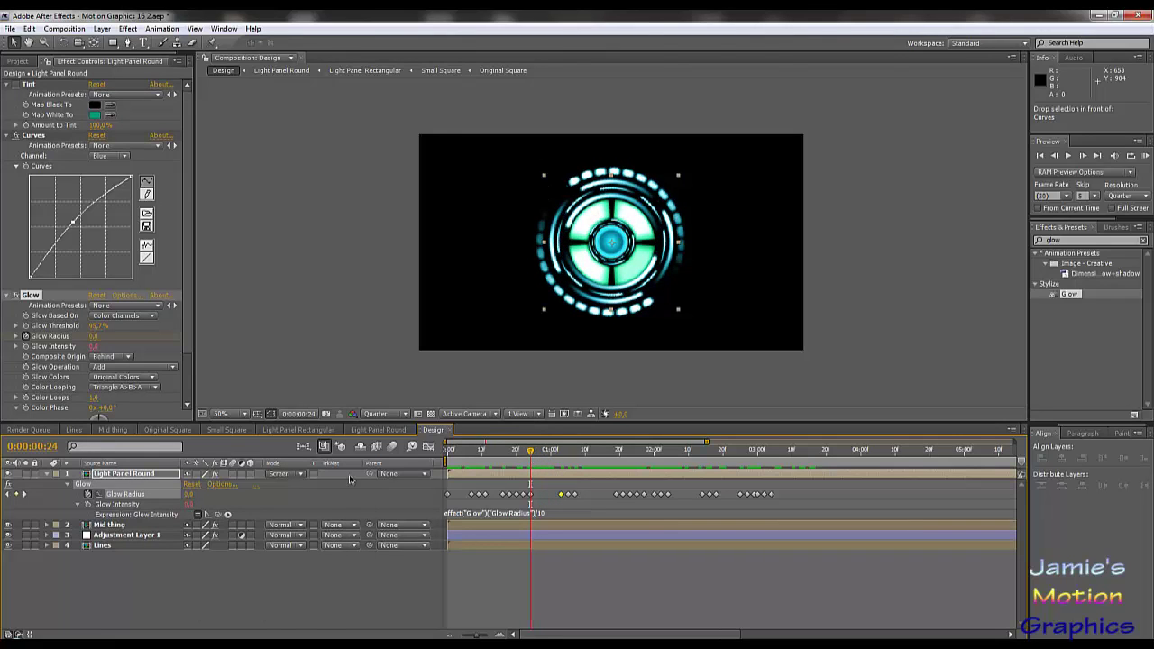
drag(189, 494, 198, 495)
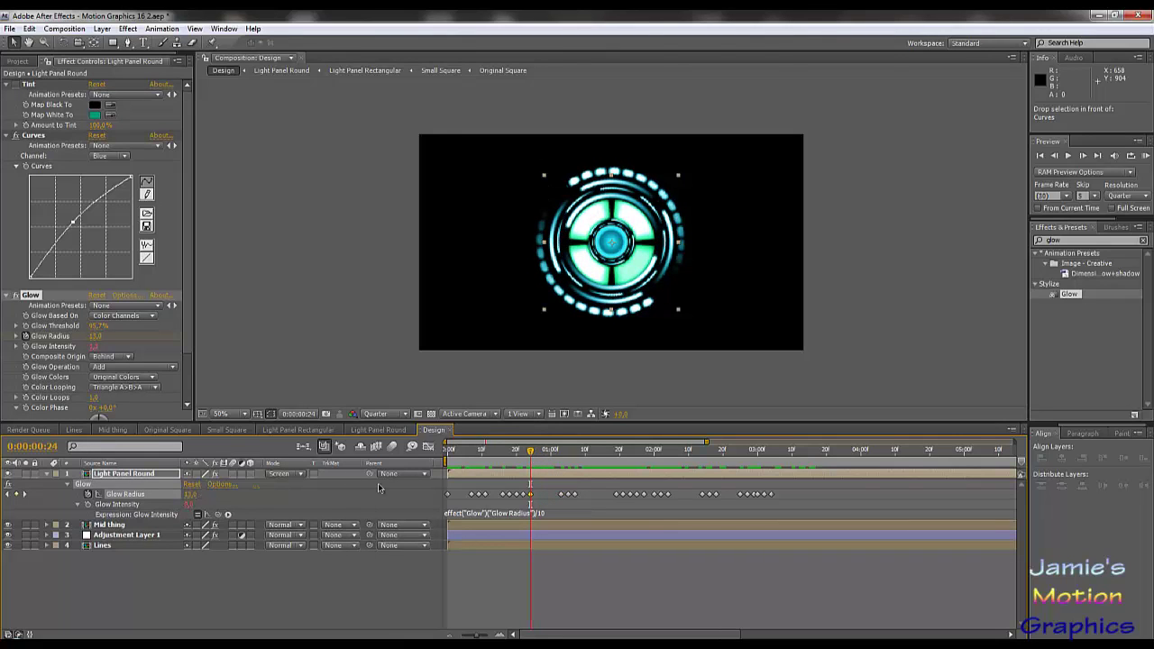
Return to the start of the timeline and collapse the Light Panel Round layer's properties.
drag(530, 455, 320, 473)
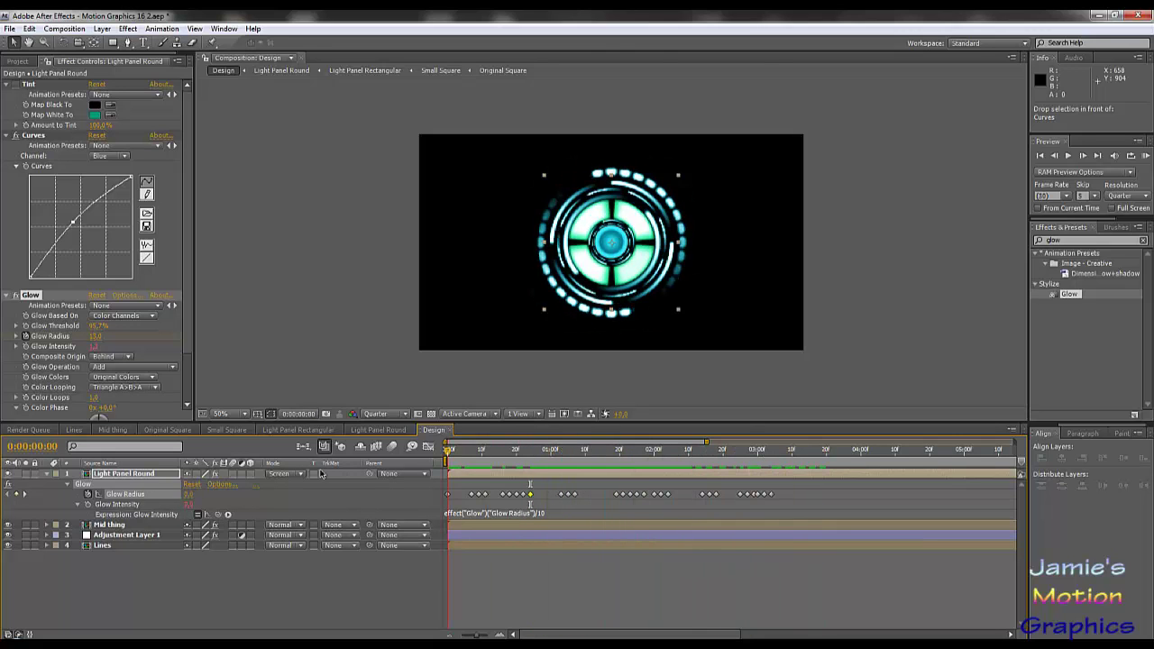
click(47, 475)
drag(190, 218, 185, 168)
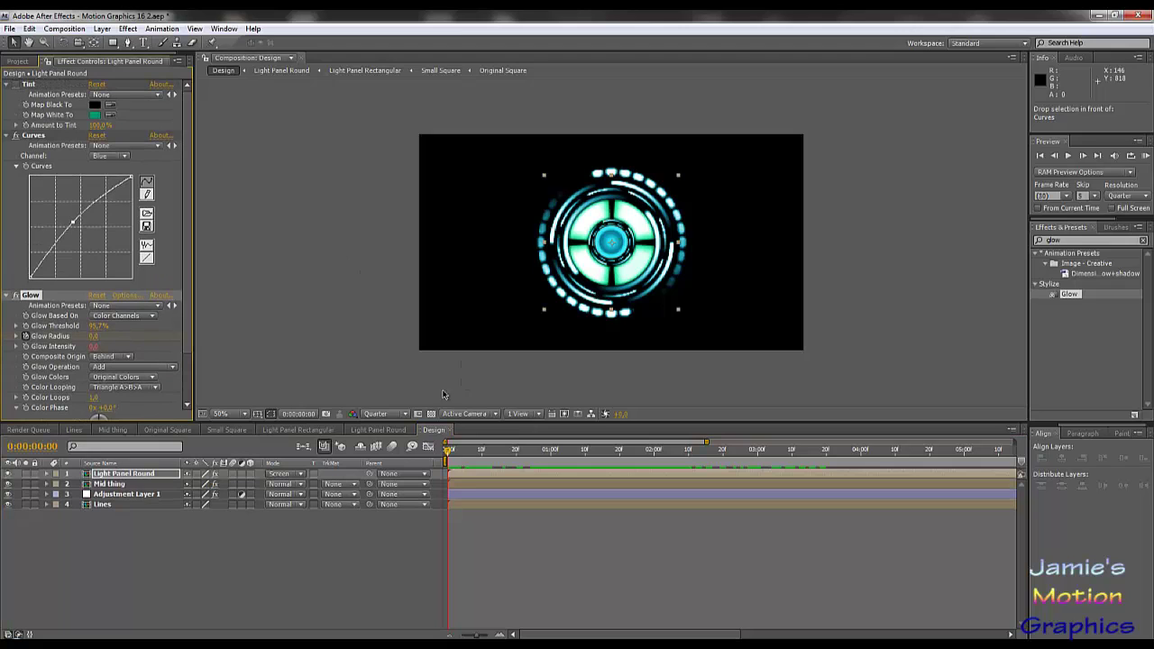
mouse_move(448, 458)
mouse_down()
mouse_move(659, 448)
mouse_move(434, 453)
mouse_up()
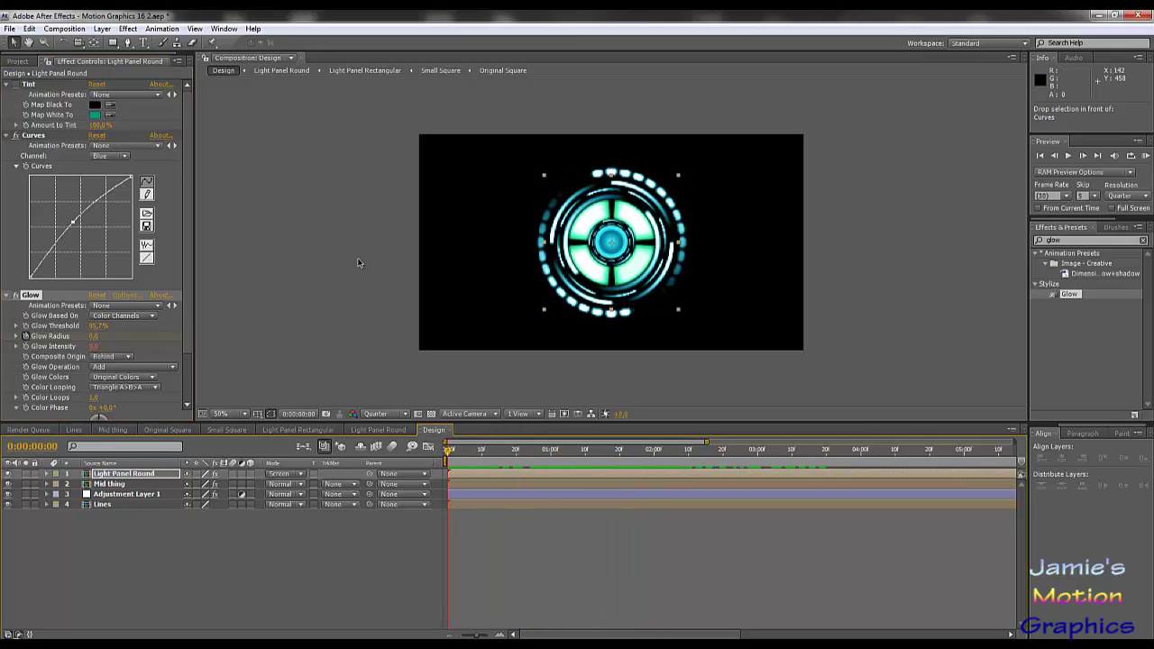
Import the PNG version of Logo from the 16 Button folder into the project as footage.
click(14, 61)
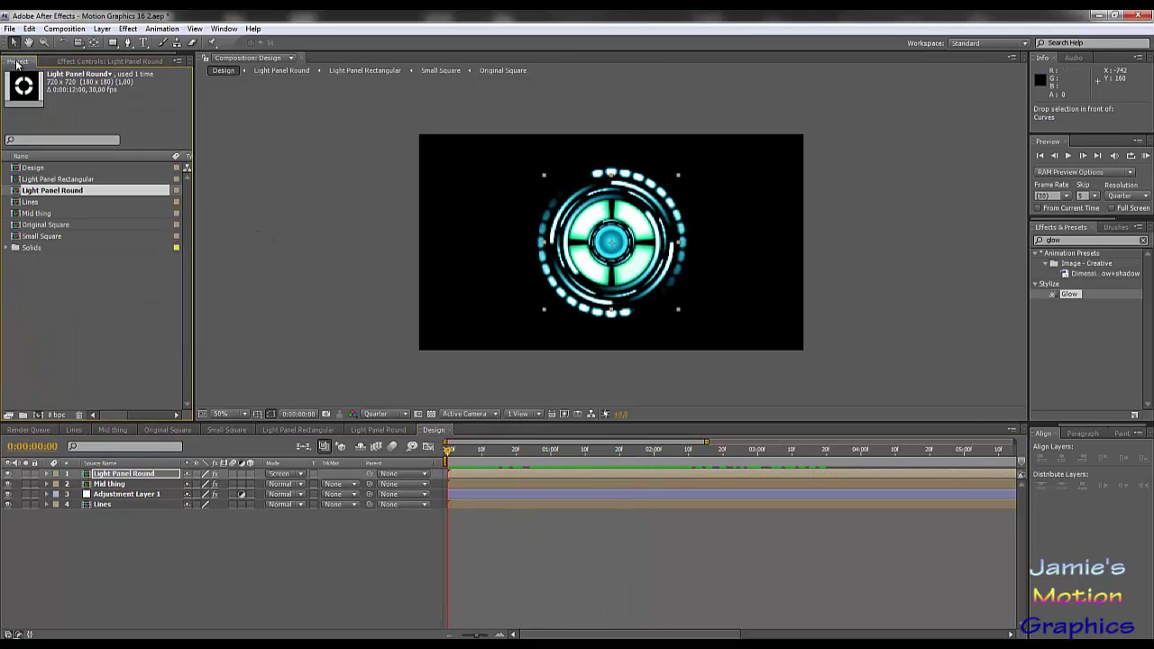
click(9, 28)
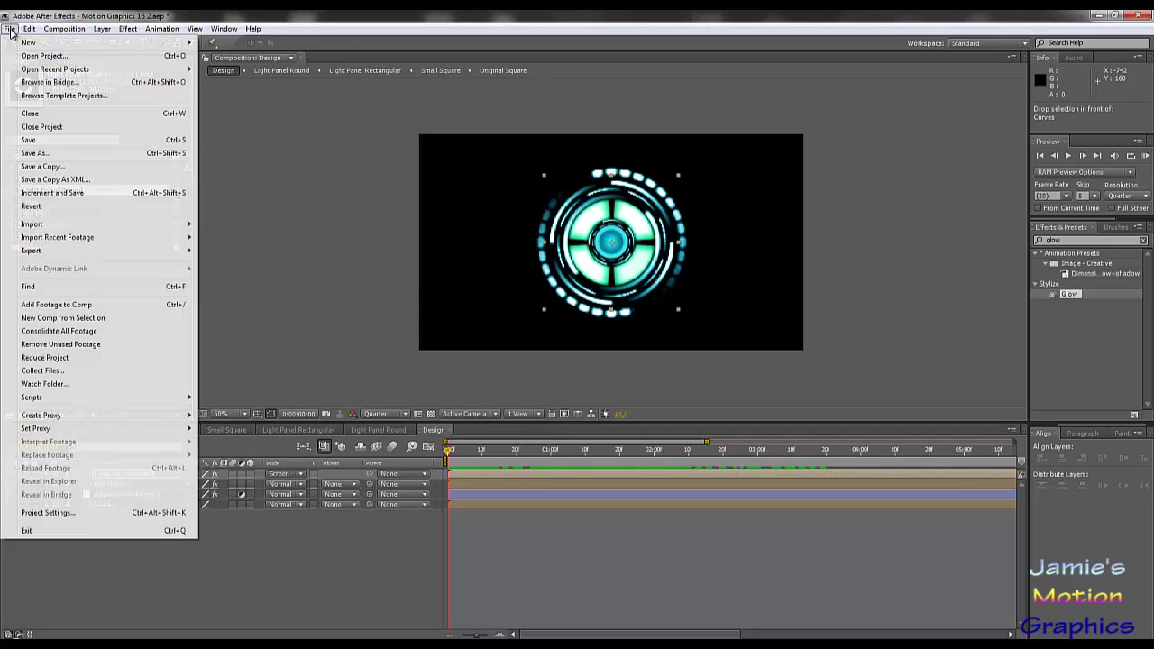
mouse_move(49, 225)
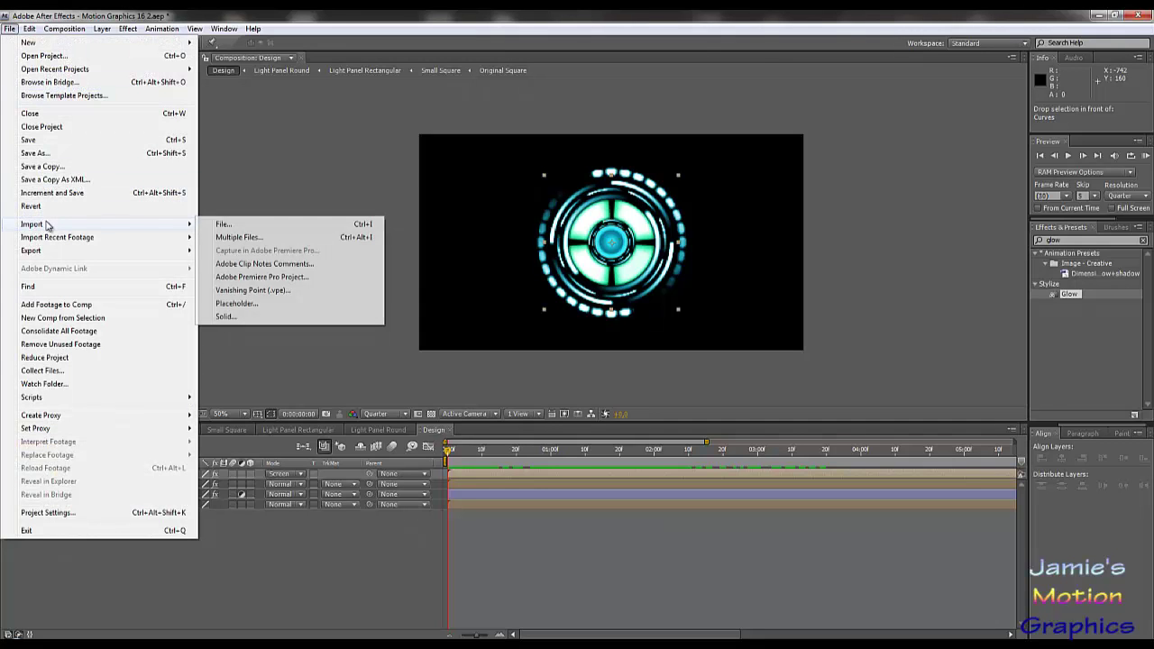
click(251, 225)
double_click(105, 124)
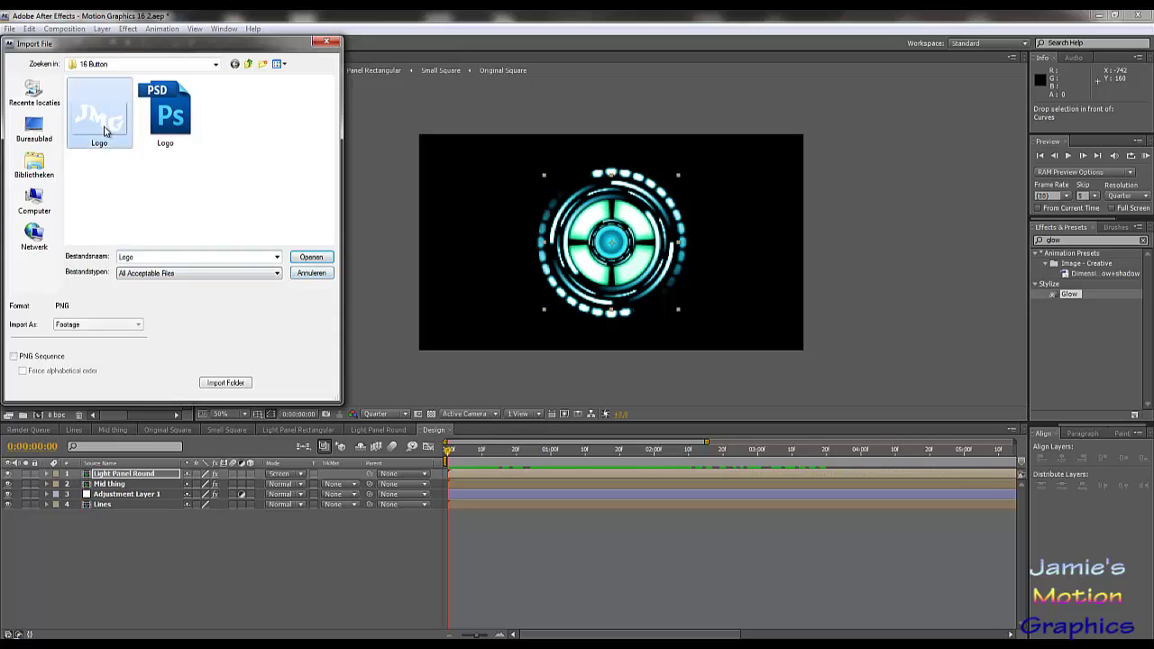
drag(18, 99, 54, 281)
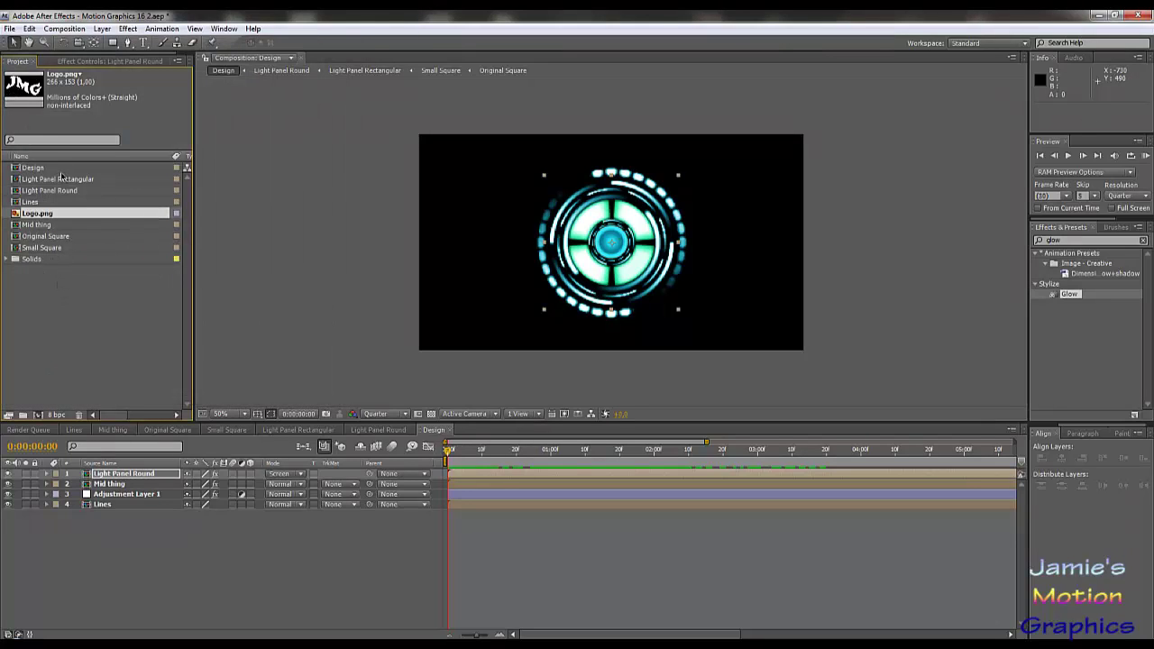
Add Logo.png to the Design composition as the top layer and set the preview resolution to Full.
drag(64, 215, 151, 470)
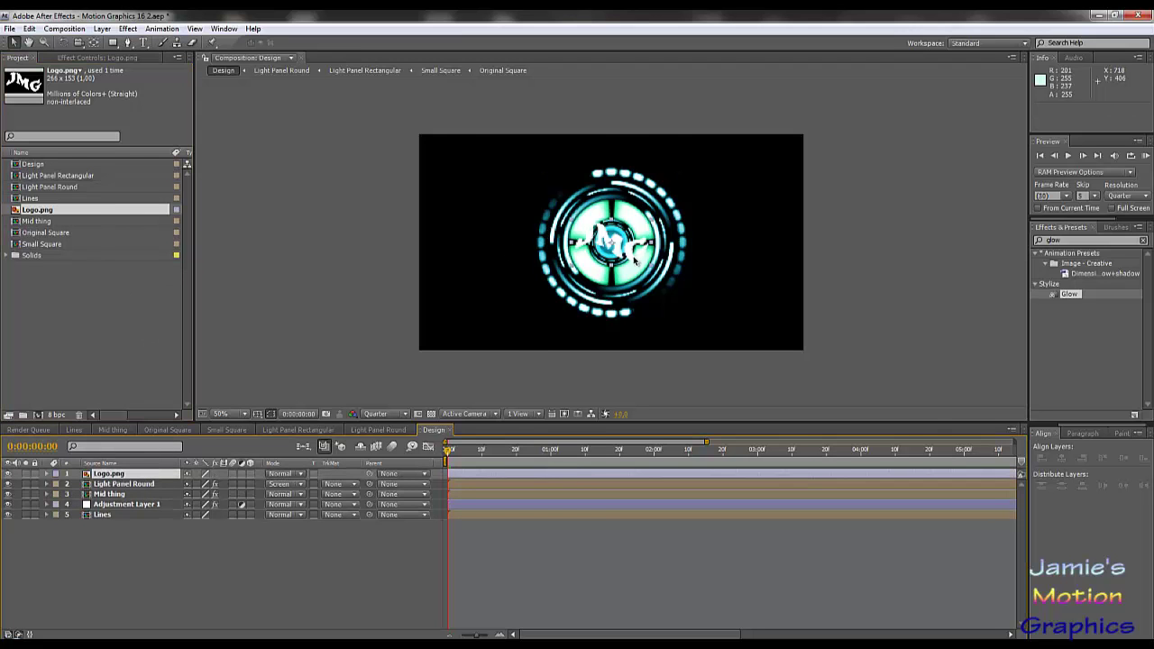
key(period)
key(period)
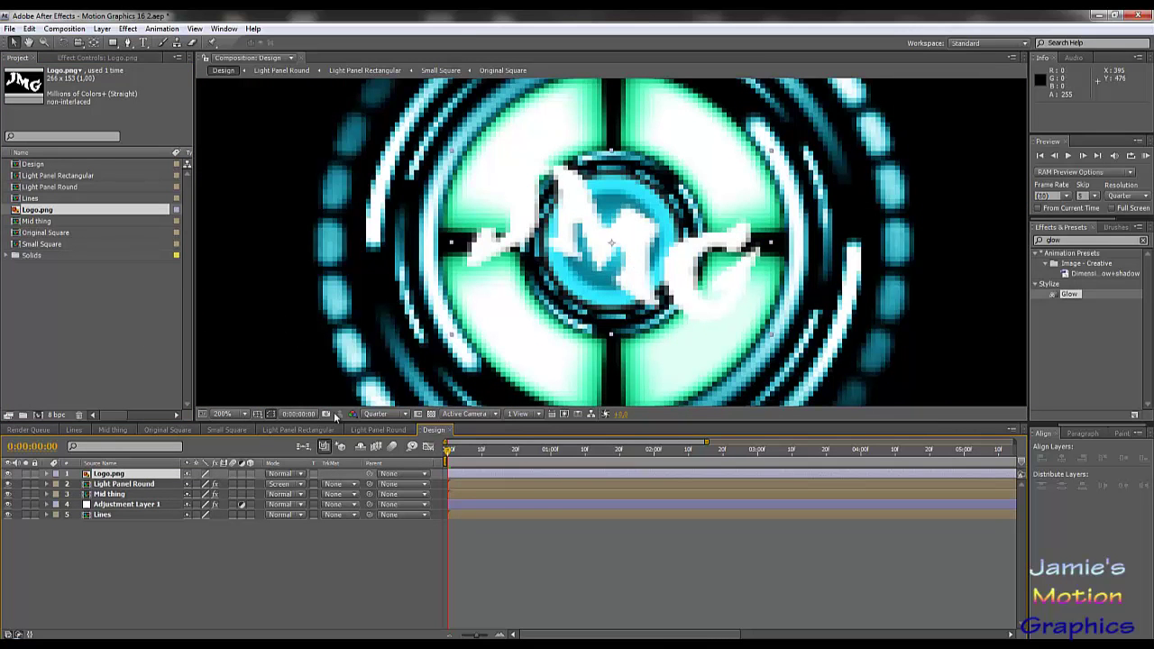
click(392, 415)
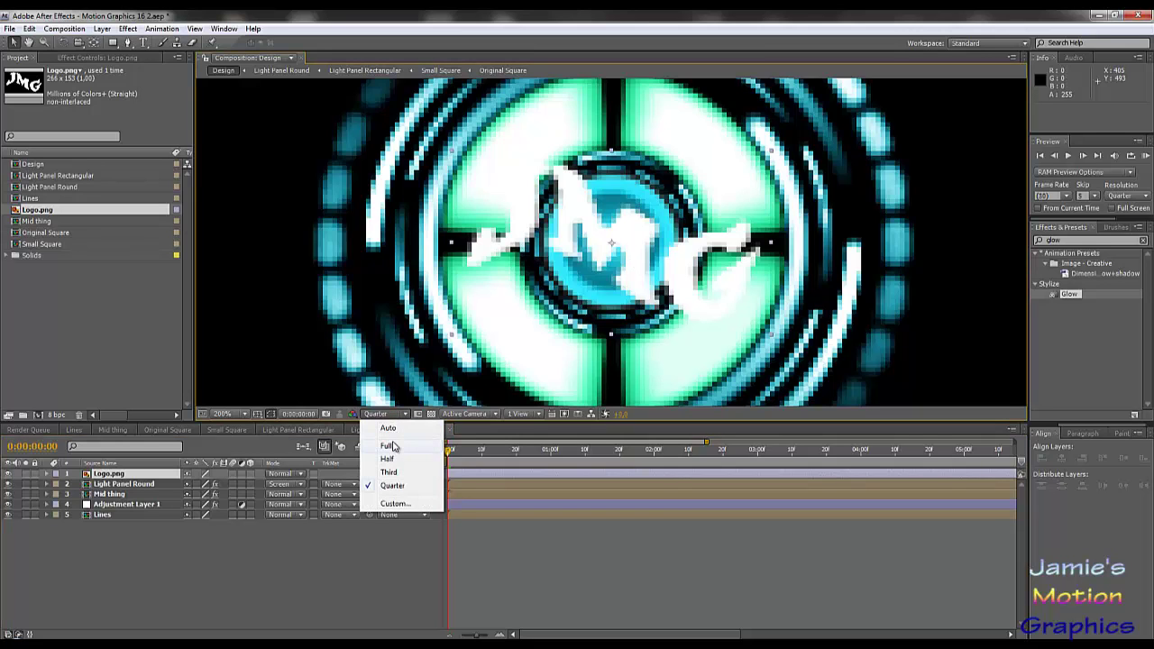
click(387, 446)
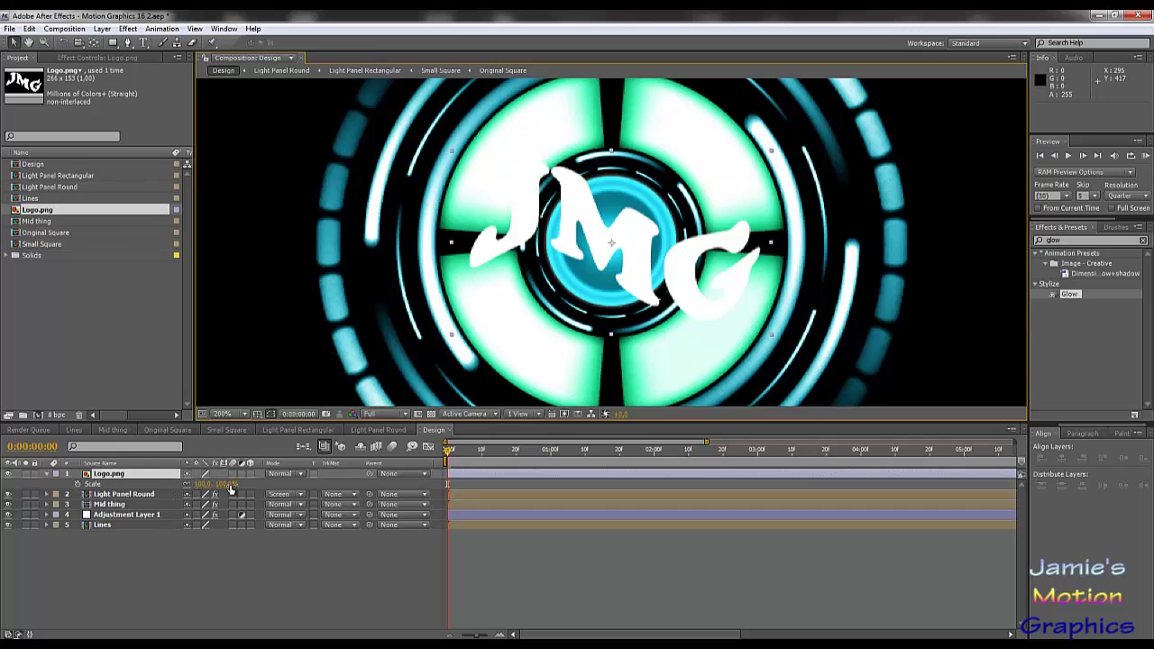
Scale the Logo.png layer to 42% and nudge it to position 639, 359 inside the central blue circle.
mouse_move(220, 485)
mouse_down()
mouse_move(189, 489)
mouse_move(219, 492)
mouse_up()
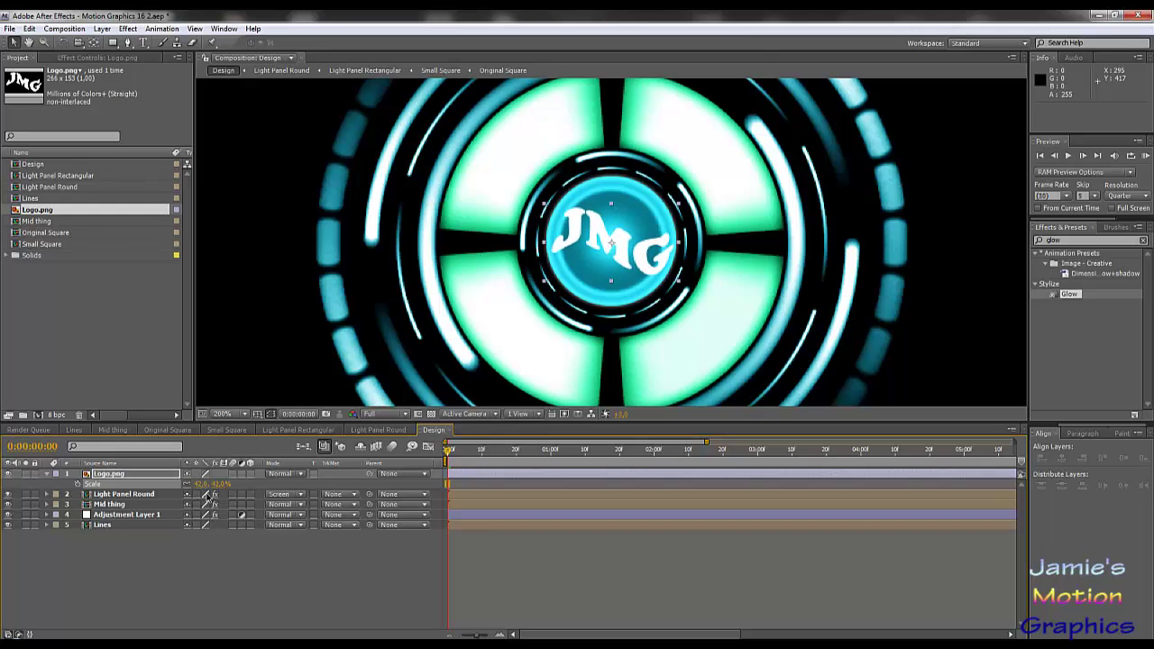
key(Left)
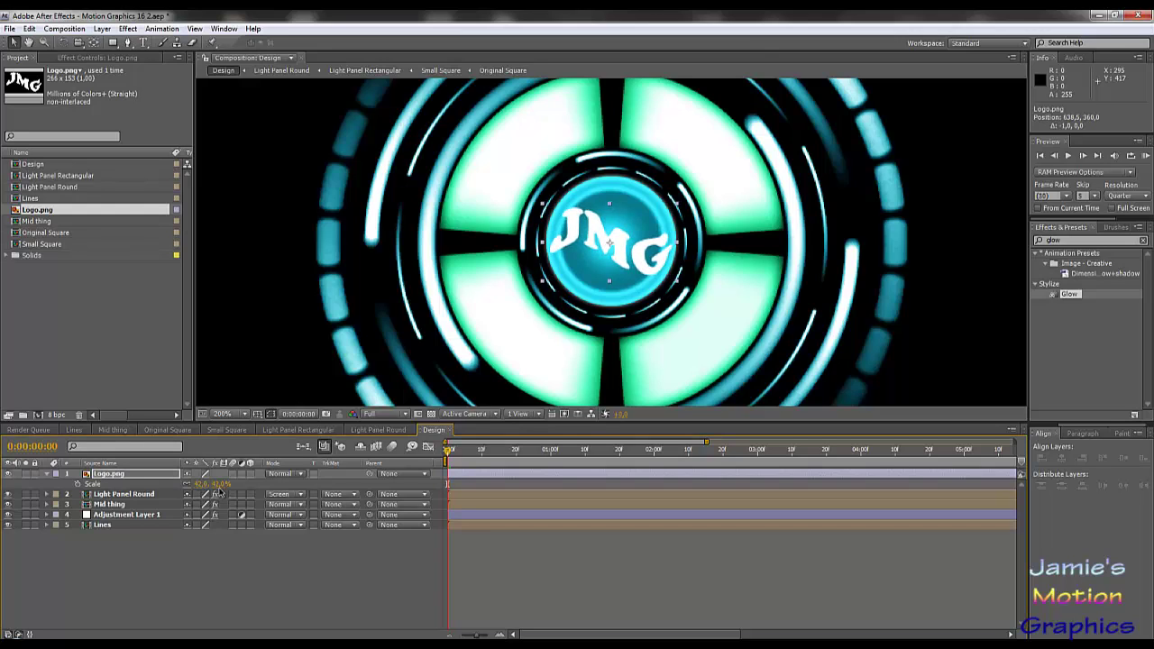
key(Up)
key(Right)
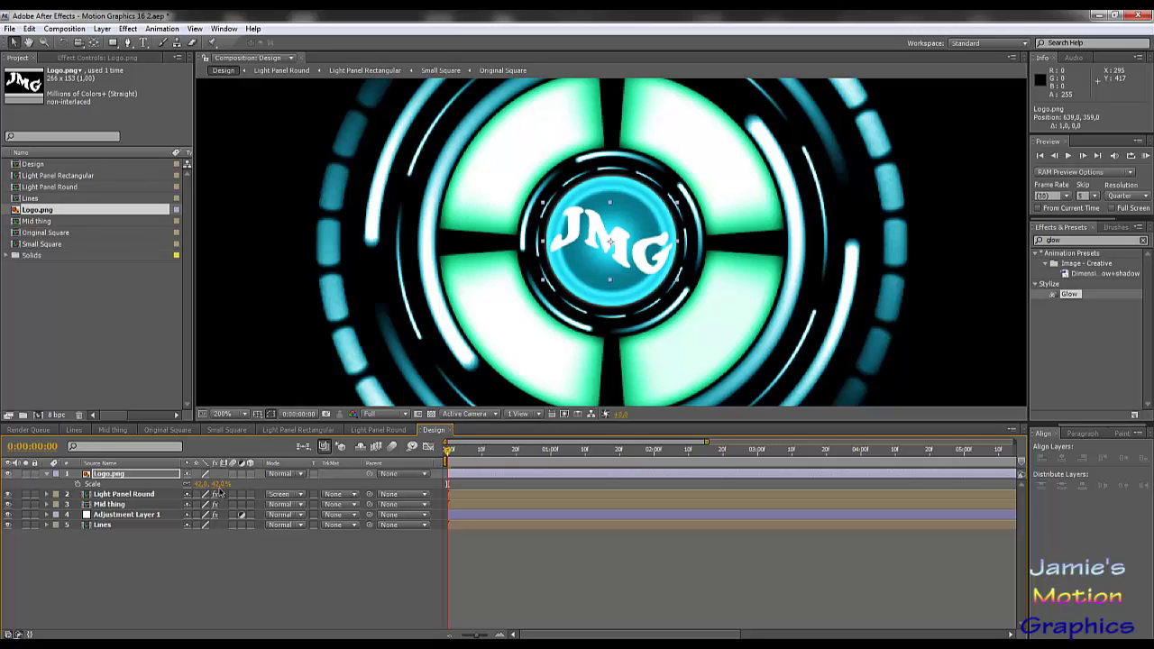
key(slash)
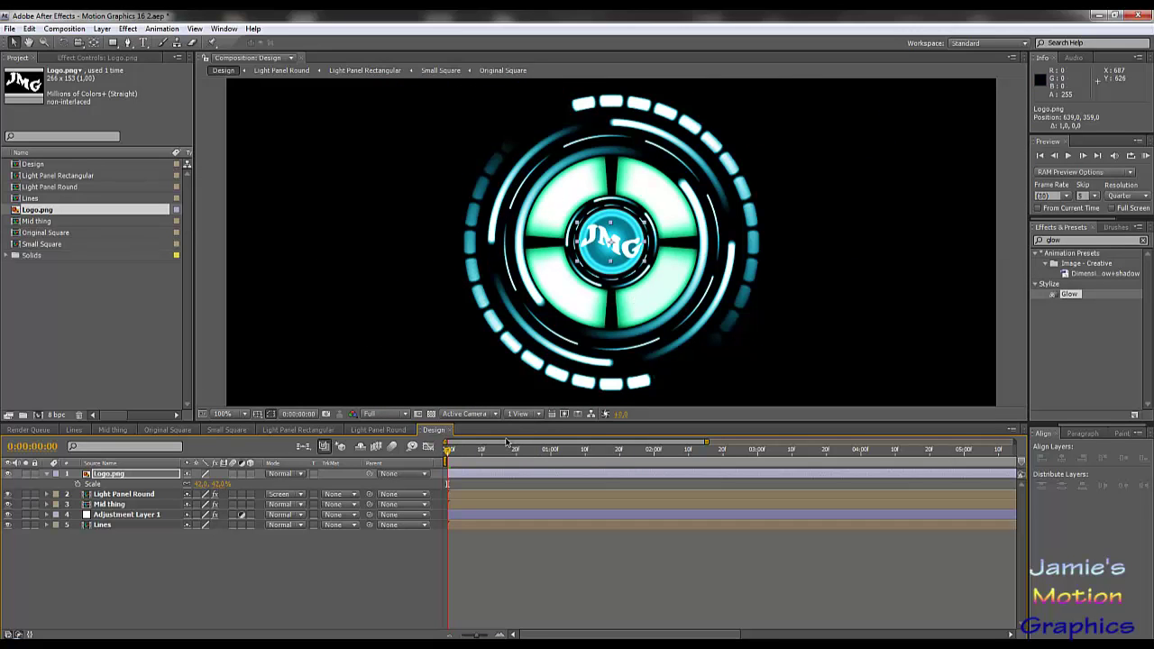
Give the Logo.png layer's Rotation the expression 100*time and scrub to 0:00:01:00 to check the spin.
mouse_move(456, 455)
mouse_down()
mouse_move(602, 455)
mouse_move(465, 447)
mouse_up()
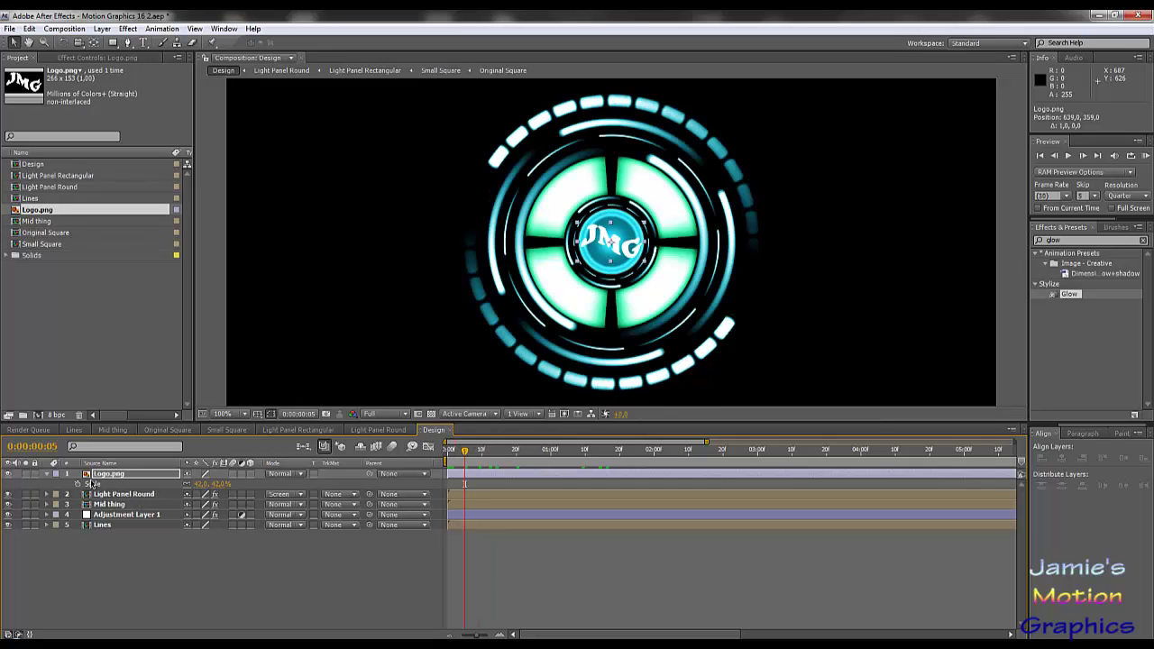
key(r)
alt+click(77, 484)
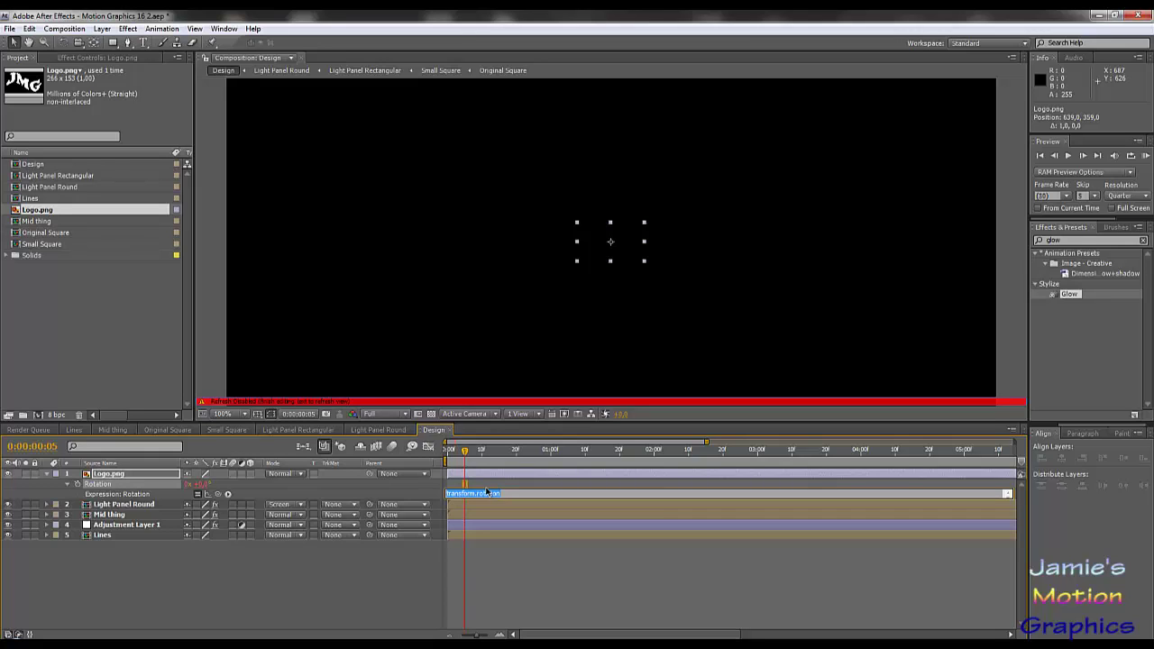
key(BackSpace)
key(KP_Enter)
drag(464, 451, 551, 484)
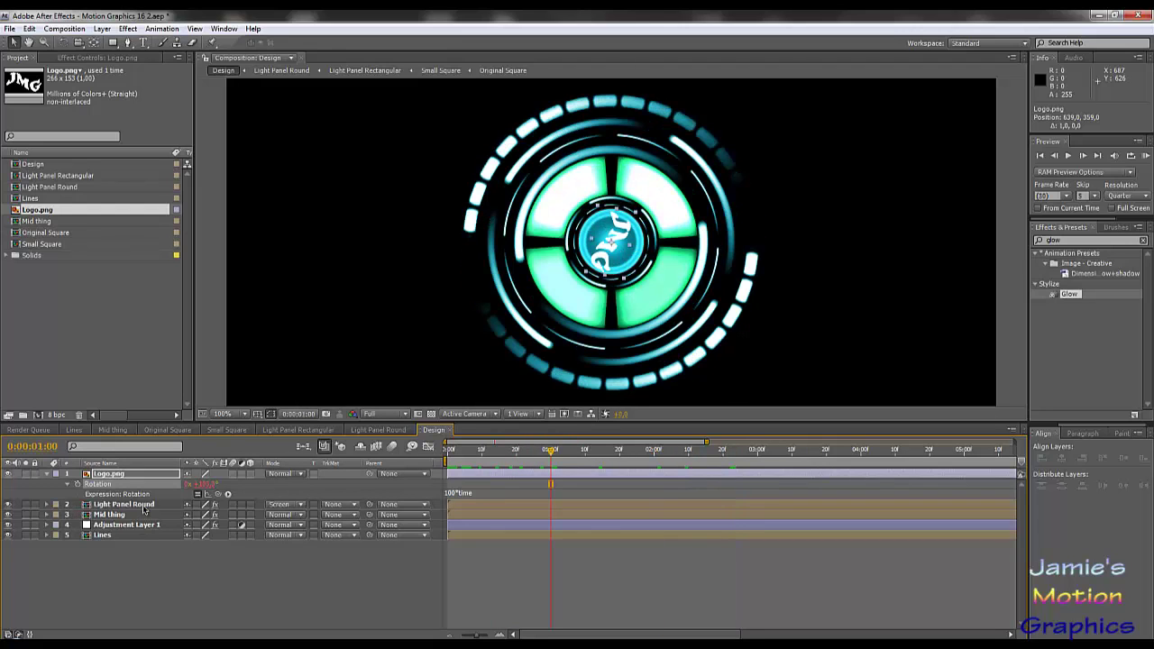
Give the Light Panel Round layer's Rotation the expression 150*time and scrub the first second to check it.
click(127, 504)
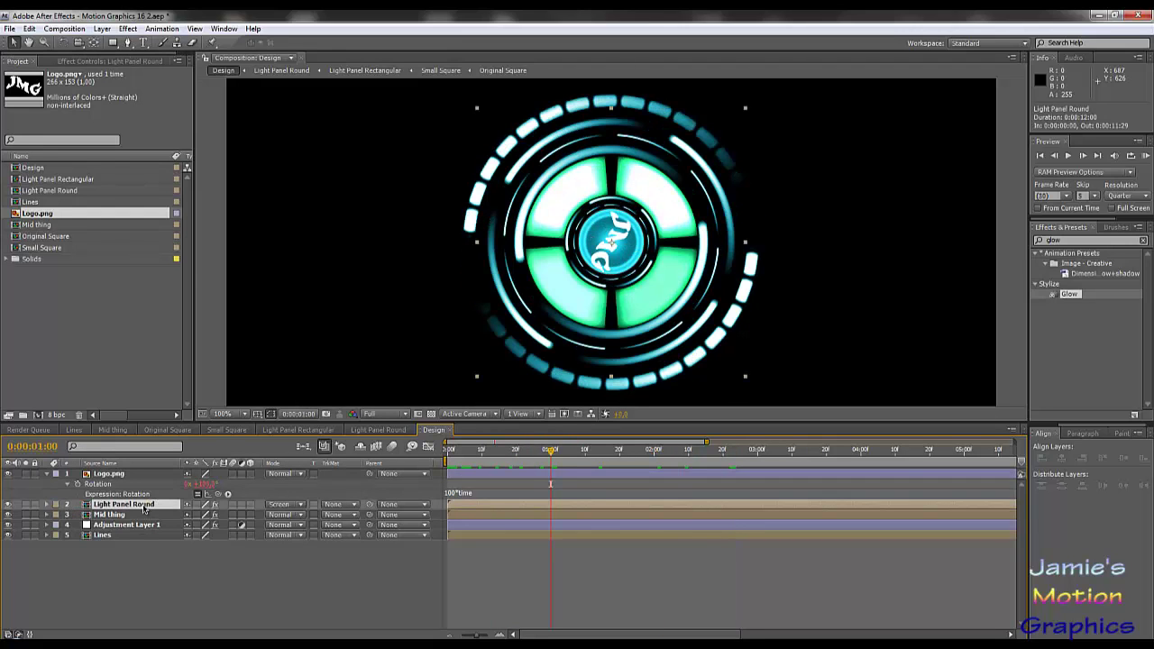
key(r)
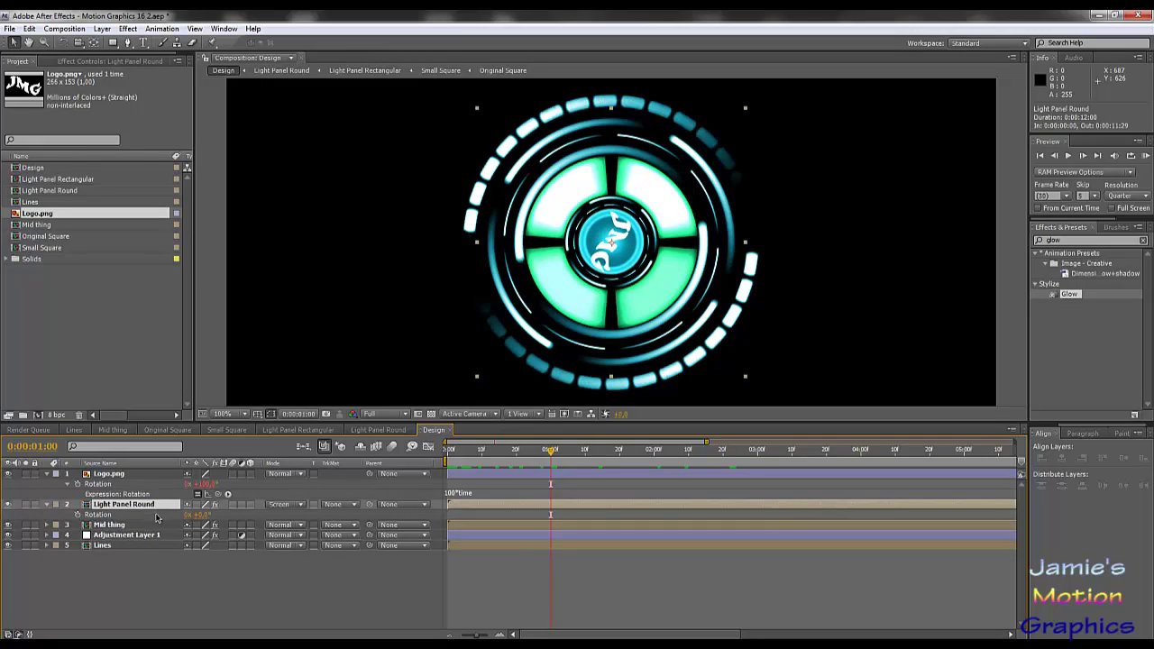
alt+click(77, 514)
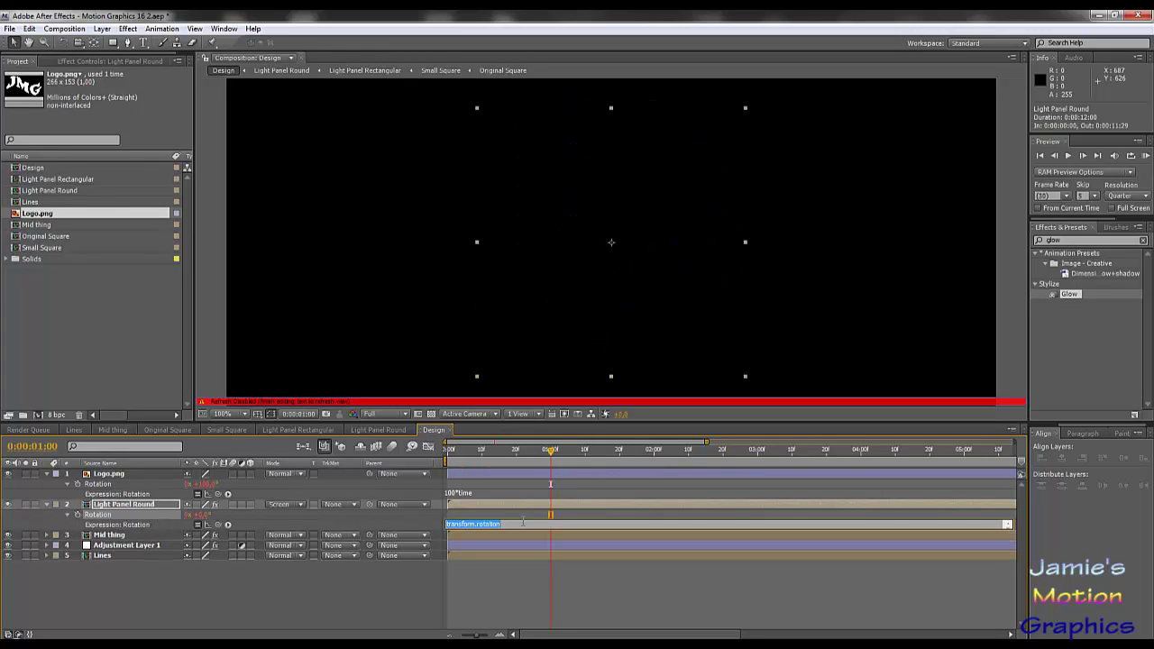
text(150*time)
key(Return)
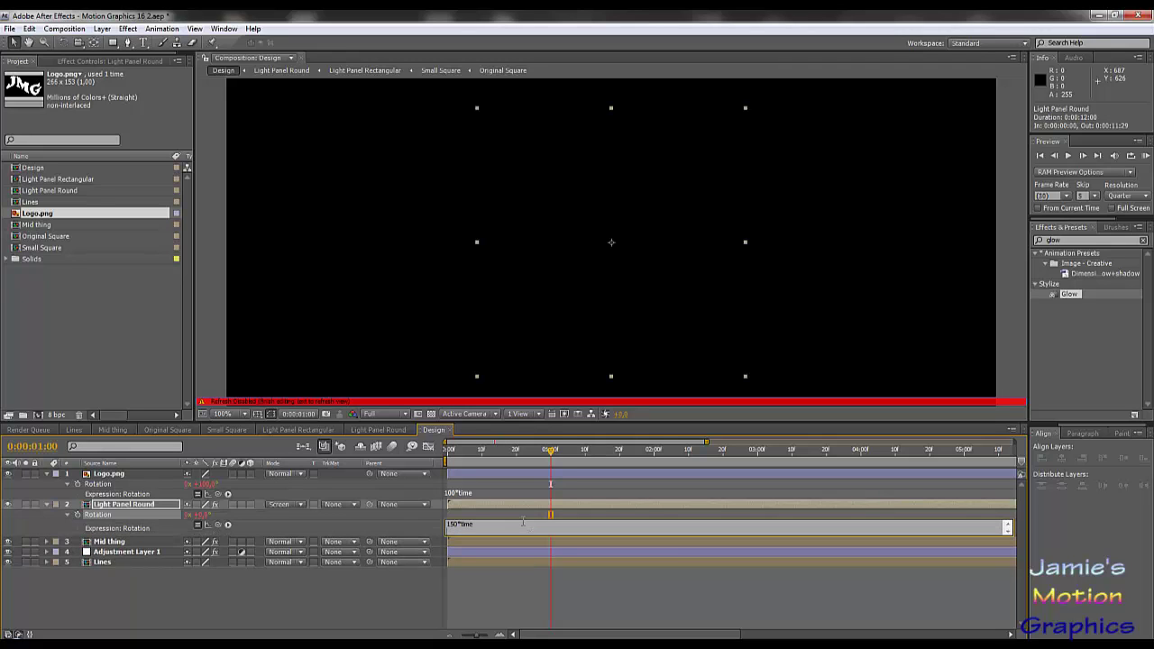
click(368, 601)
drag(468, 461, 543, 462)
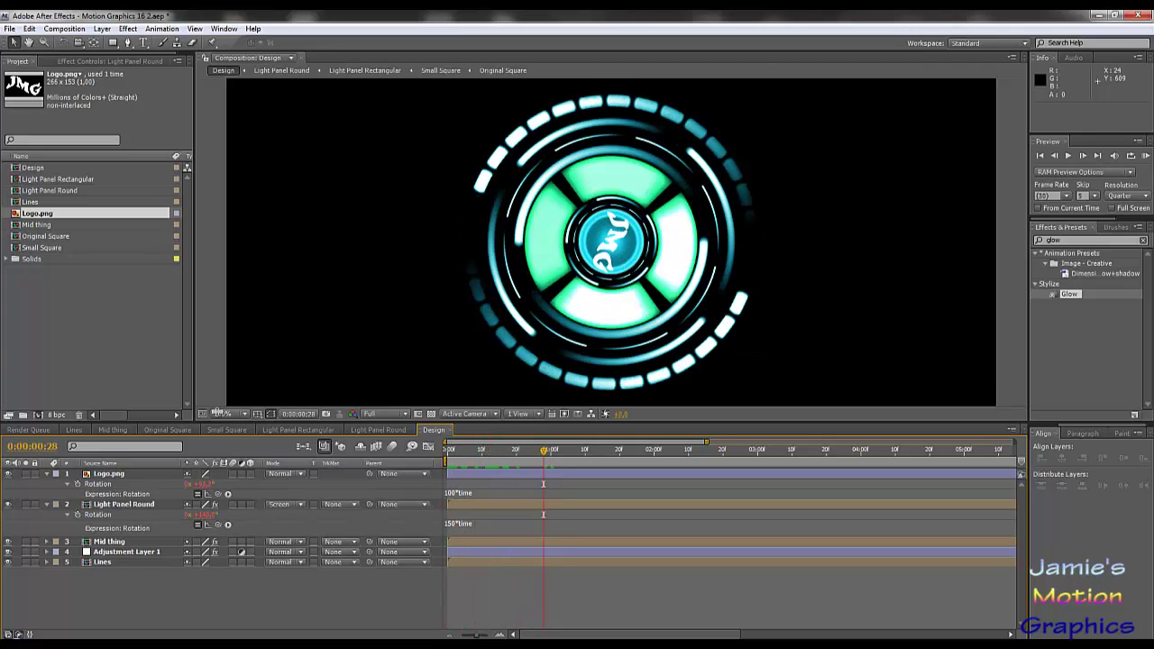
Look over the Lines and Light Panel Round compositions and return to the Design composition.
click(170, 430)
click(75, 430)
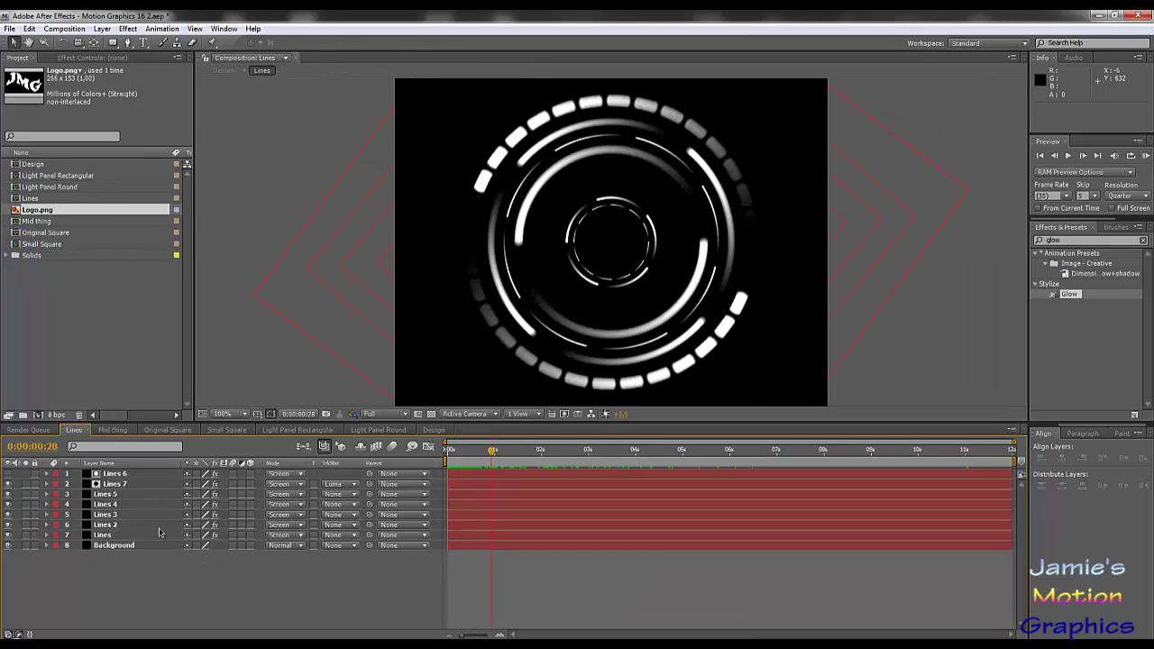
click(389, 432)
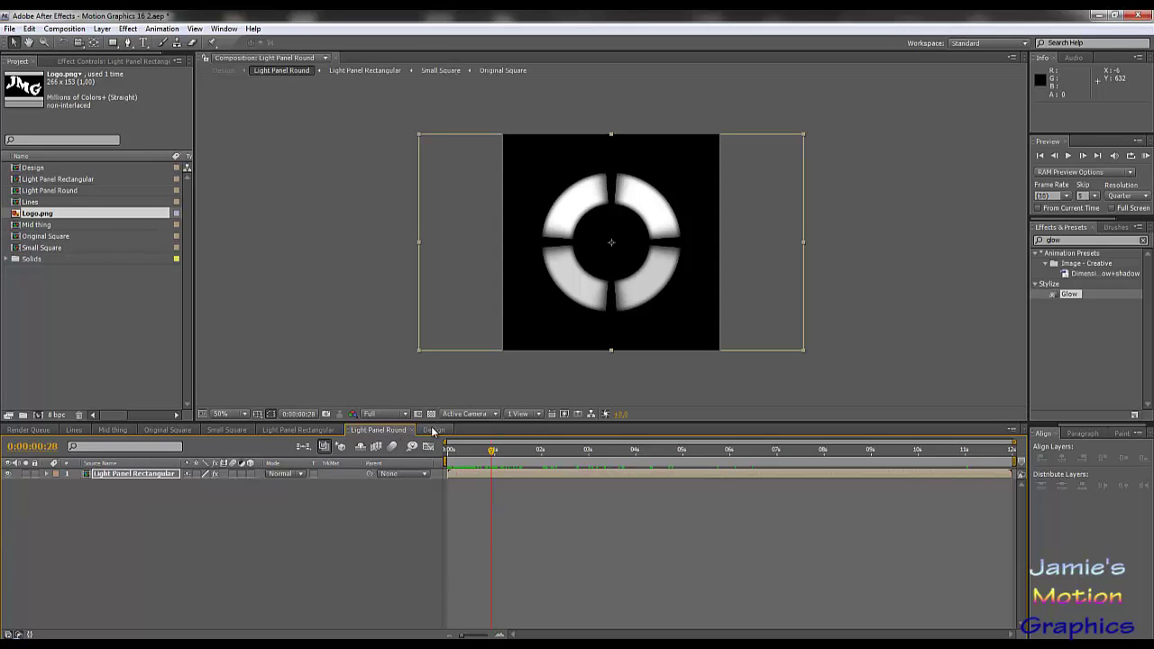
click(432, 429)
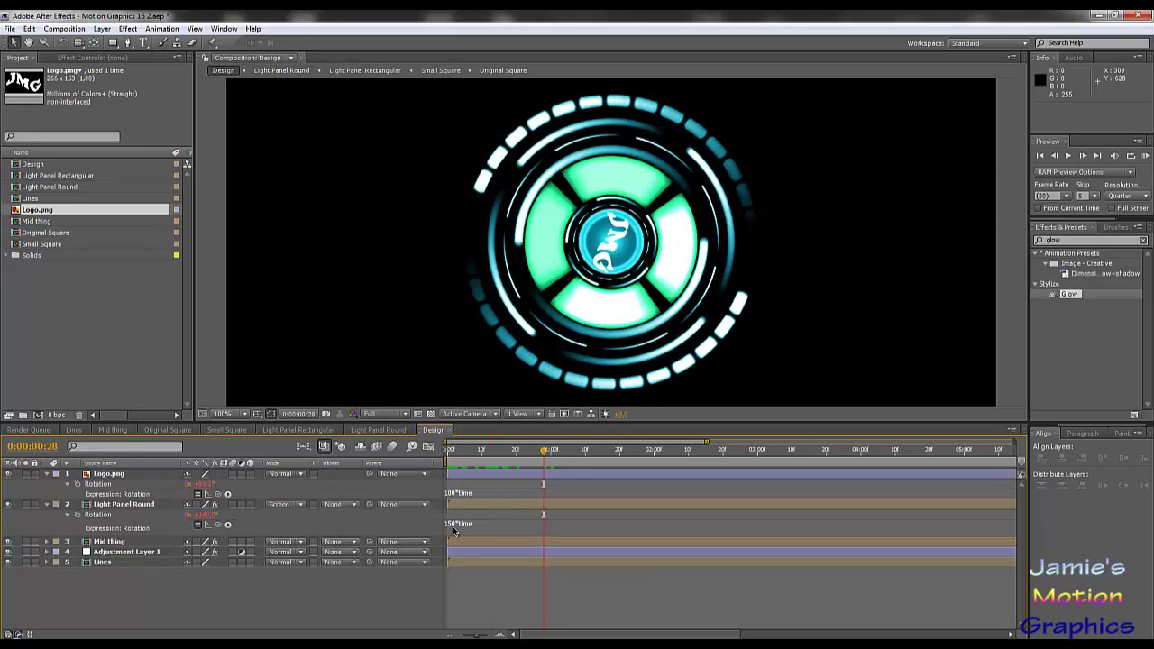
Scrub back to 0:00:00:17 and add an expression to the Rotation of the Lines layer in Design.
click(105, 562)
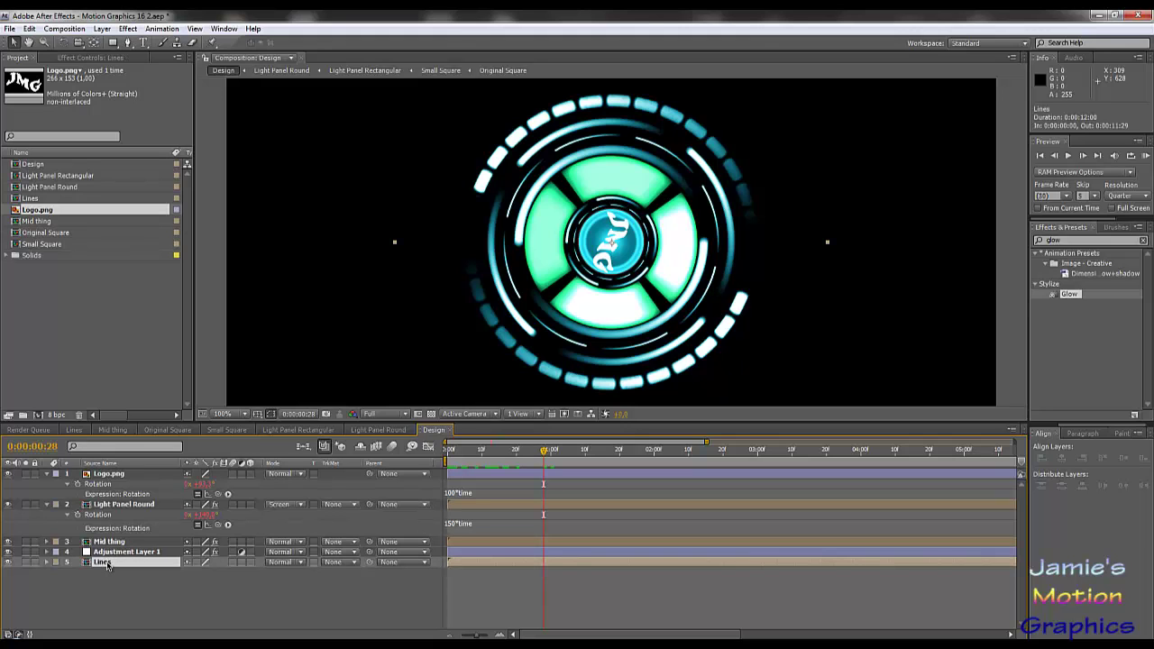
drag(542, 455, 505, 456)
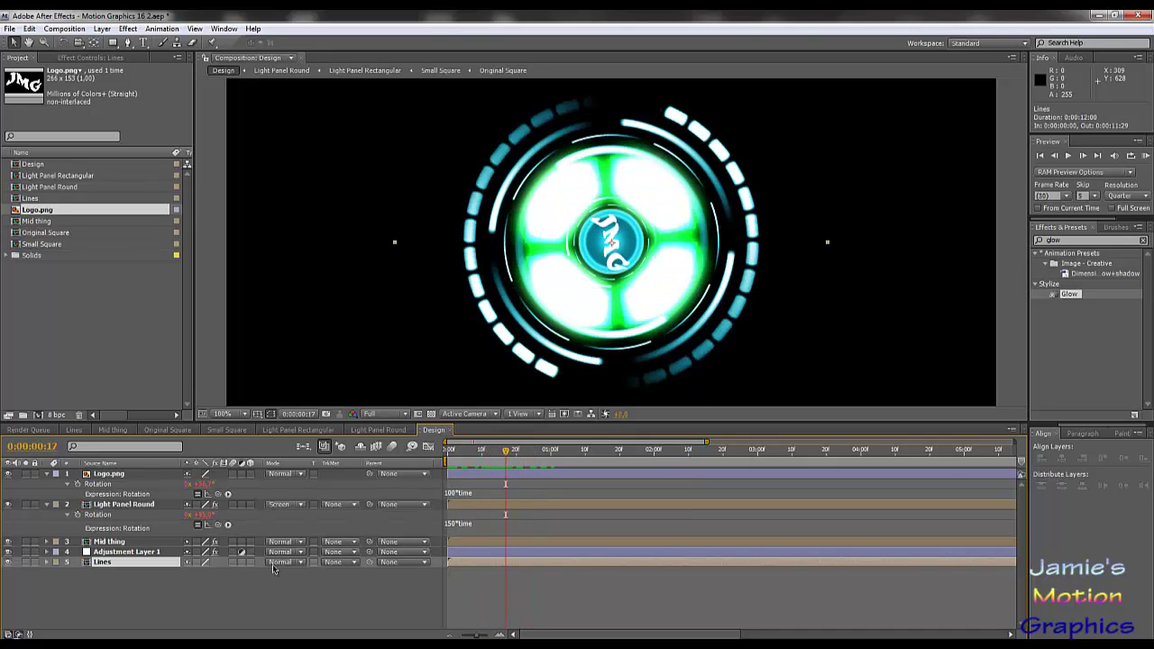
key(r)
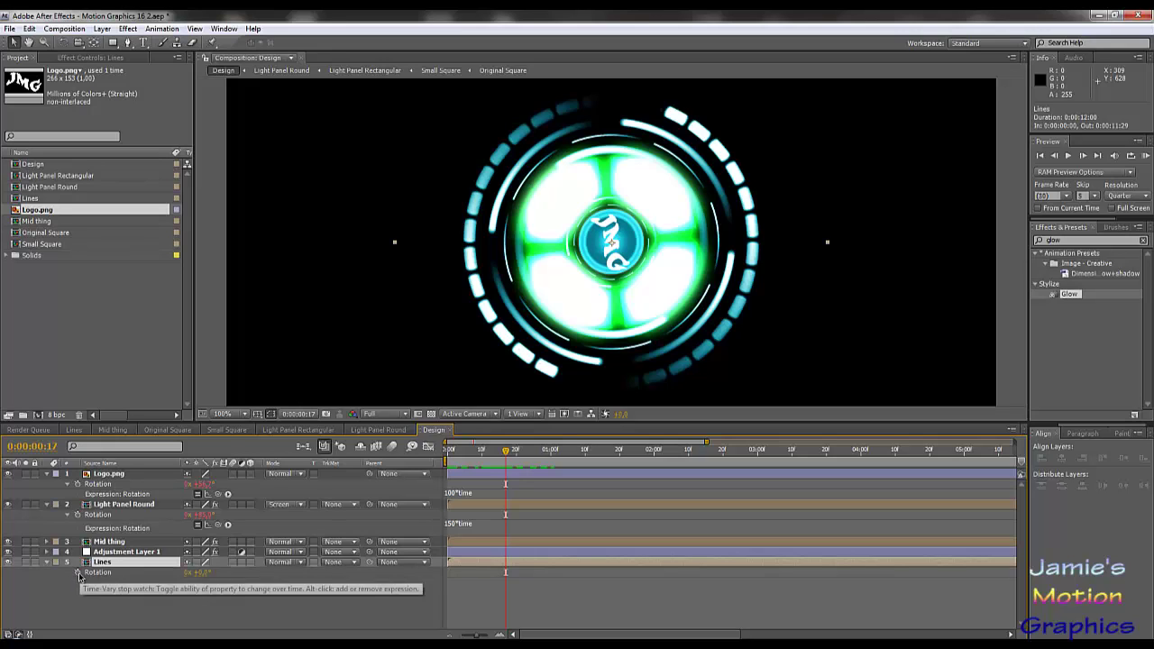
alt+click(78, 574)
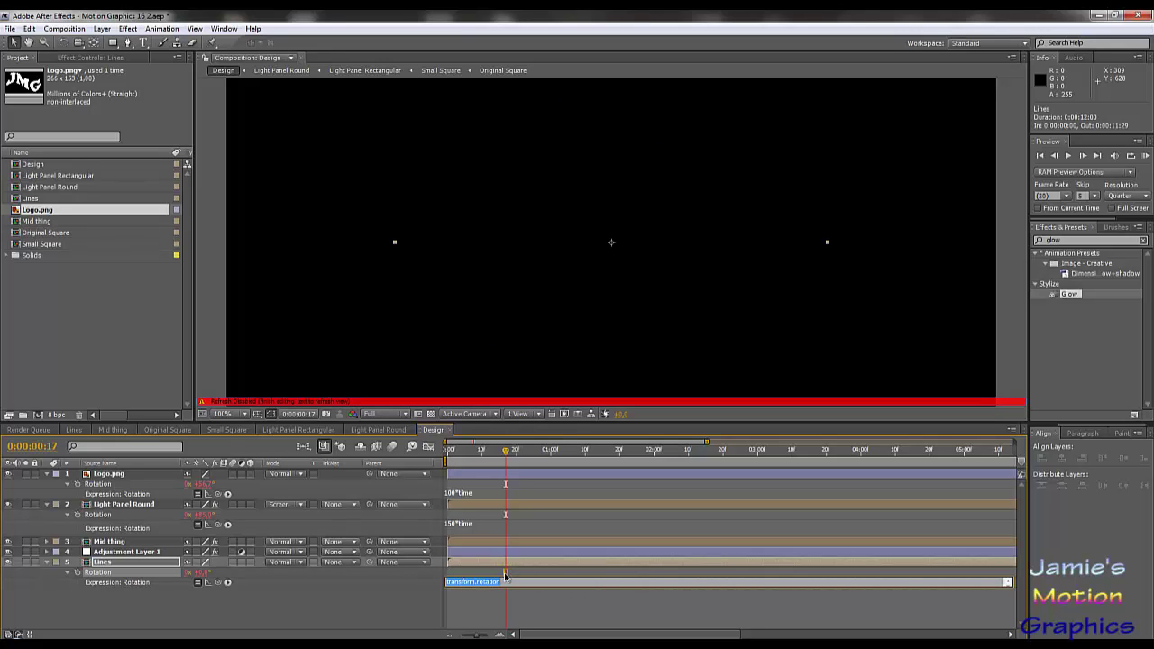
Try the expression 150*time on the Lines layer's Rotation and scrub through the timeline to check the motion.
text(150*time)
key(Return)
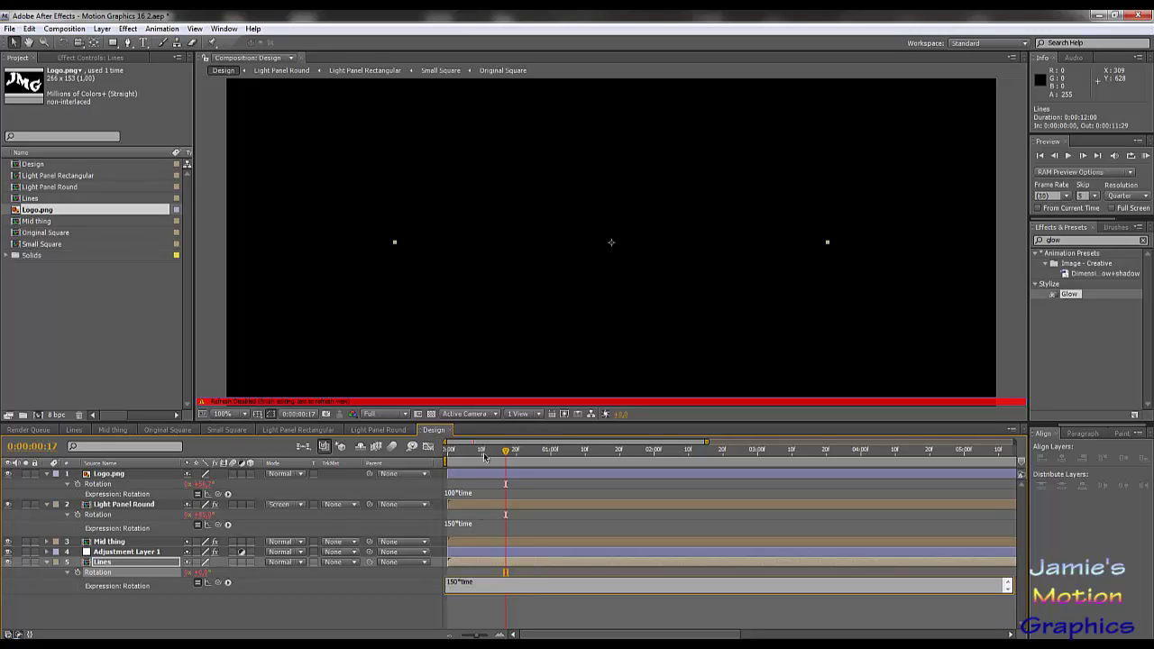
drag(491, 451, 735, 450)
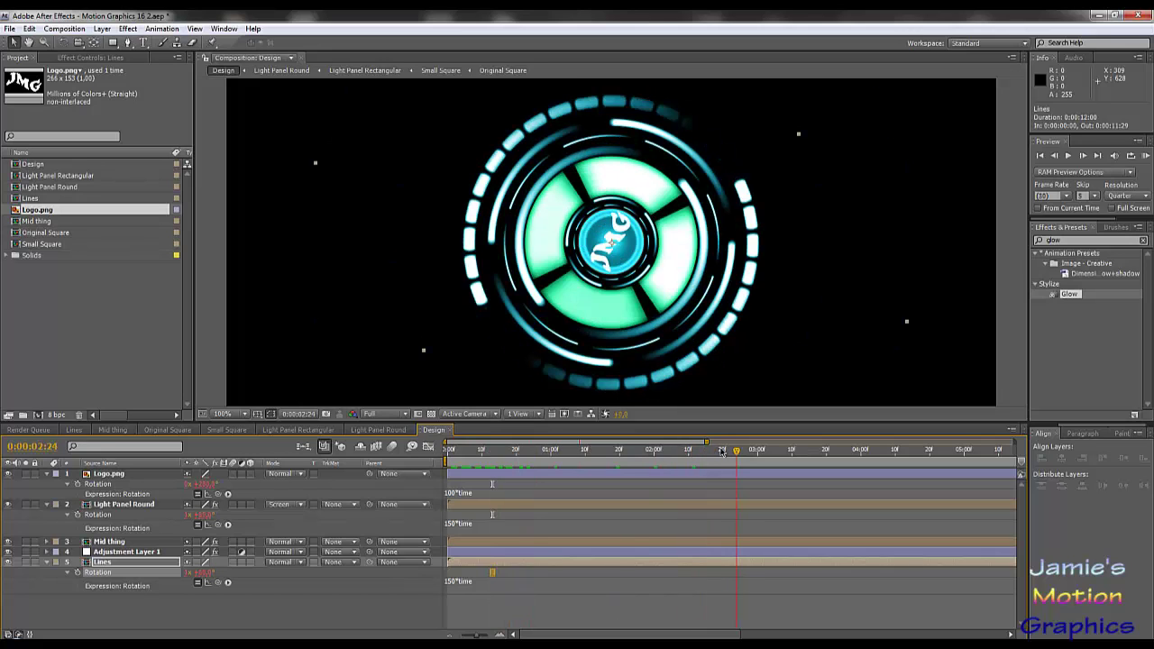
Disable and clear the Rotation expression on the Lines layer.
click(198, 582)
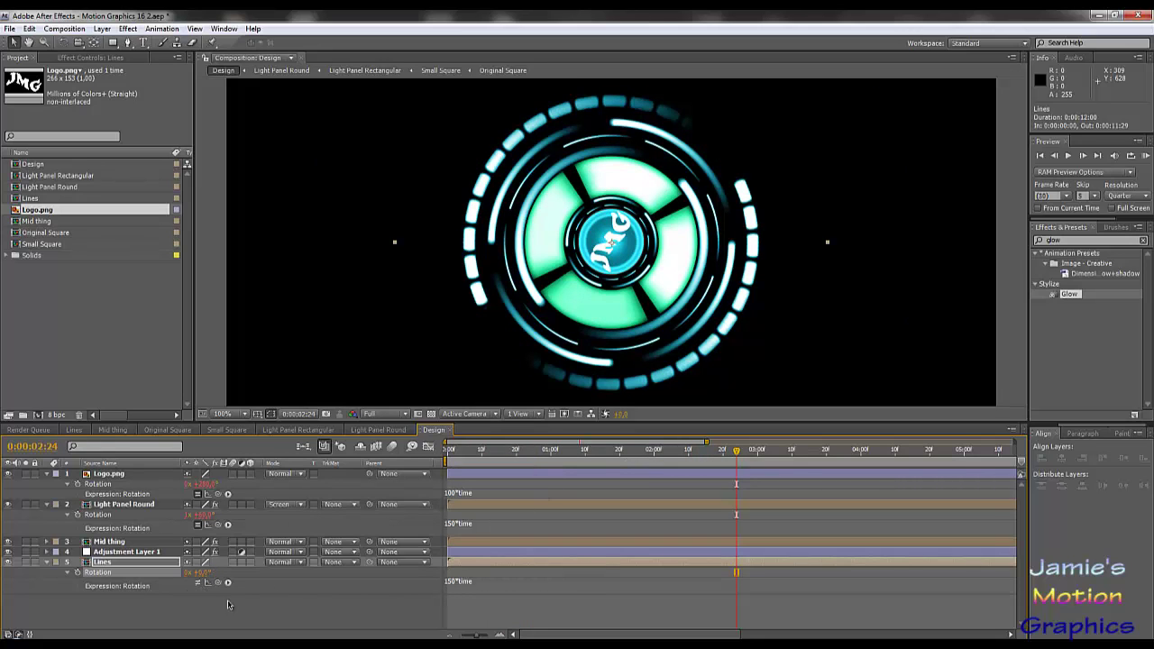
click(489, 450)
click(468, 450)
click(464, 582)
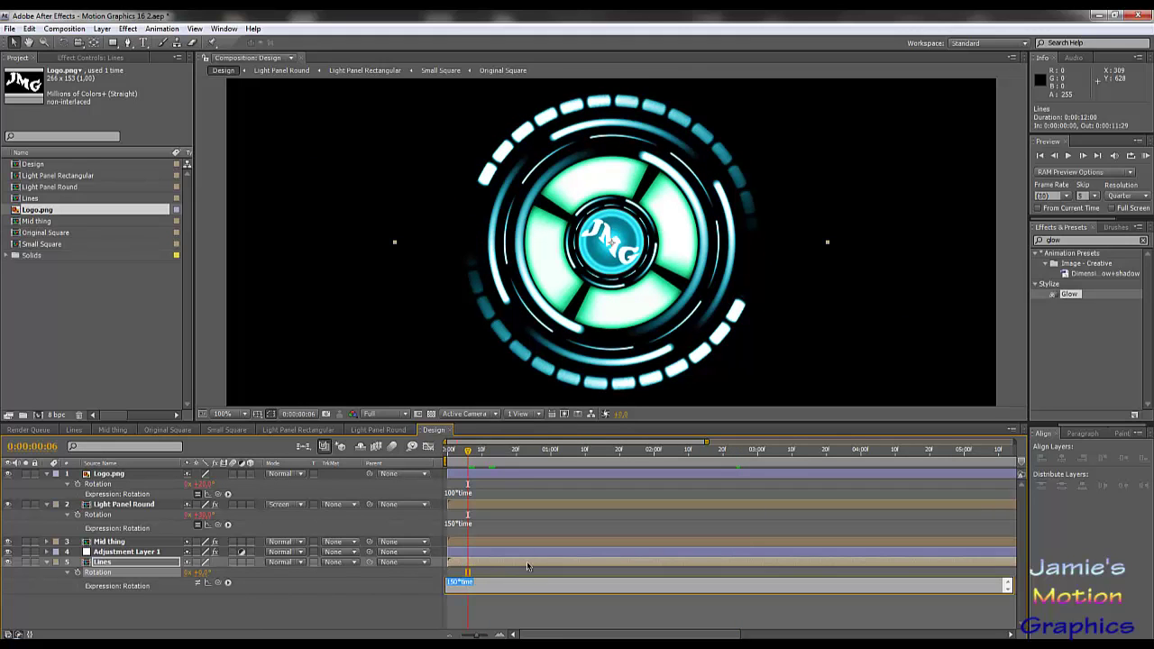
key(BackSpace)
click(395, 614)
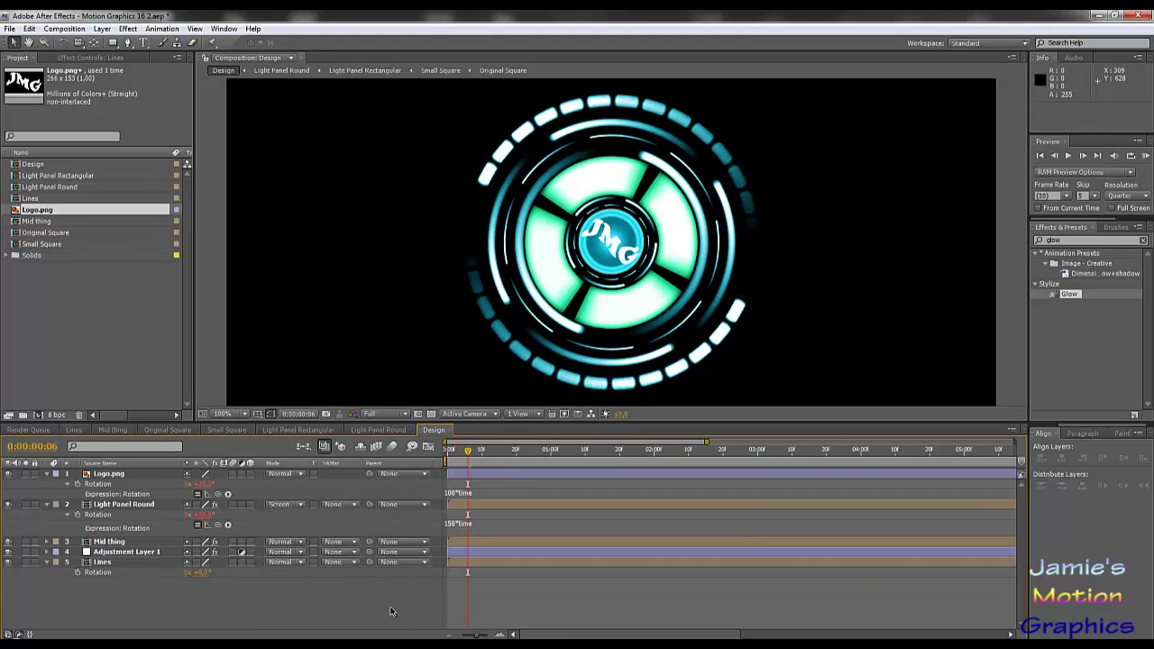
Return the current time to 0:00:00:00 and collapse the properties of the Logo.png and Light Panel Round layers.
drag(468, 457, 444, 482)
key(comma)
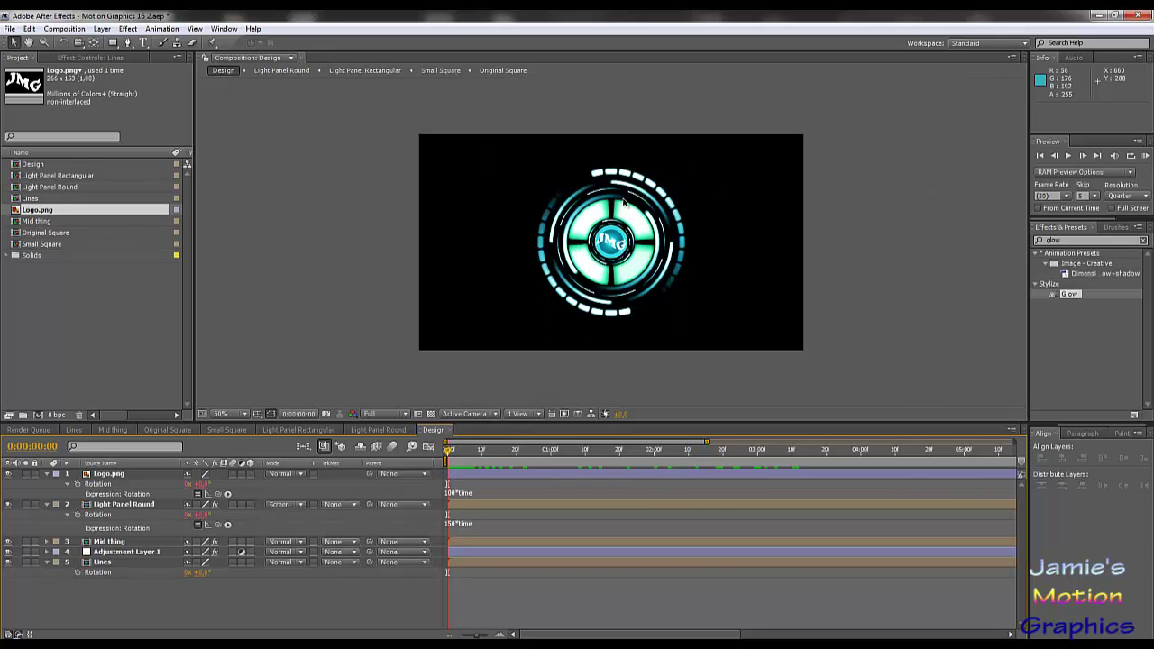
key(period)
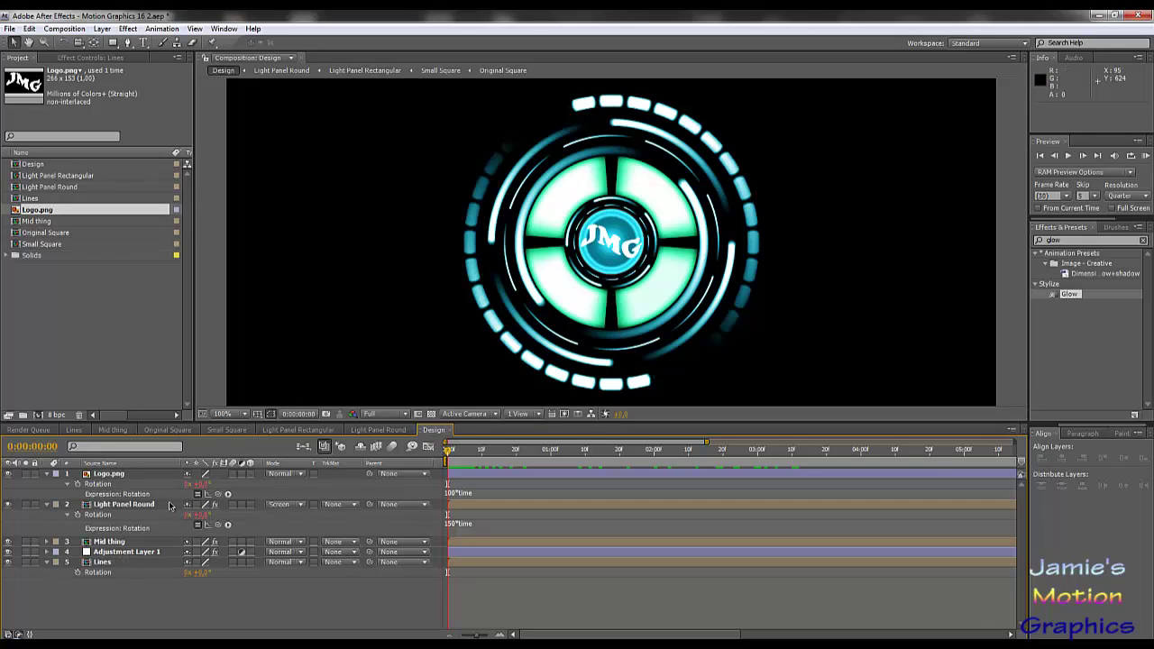
click(114, 478)
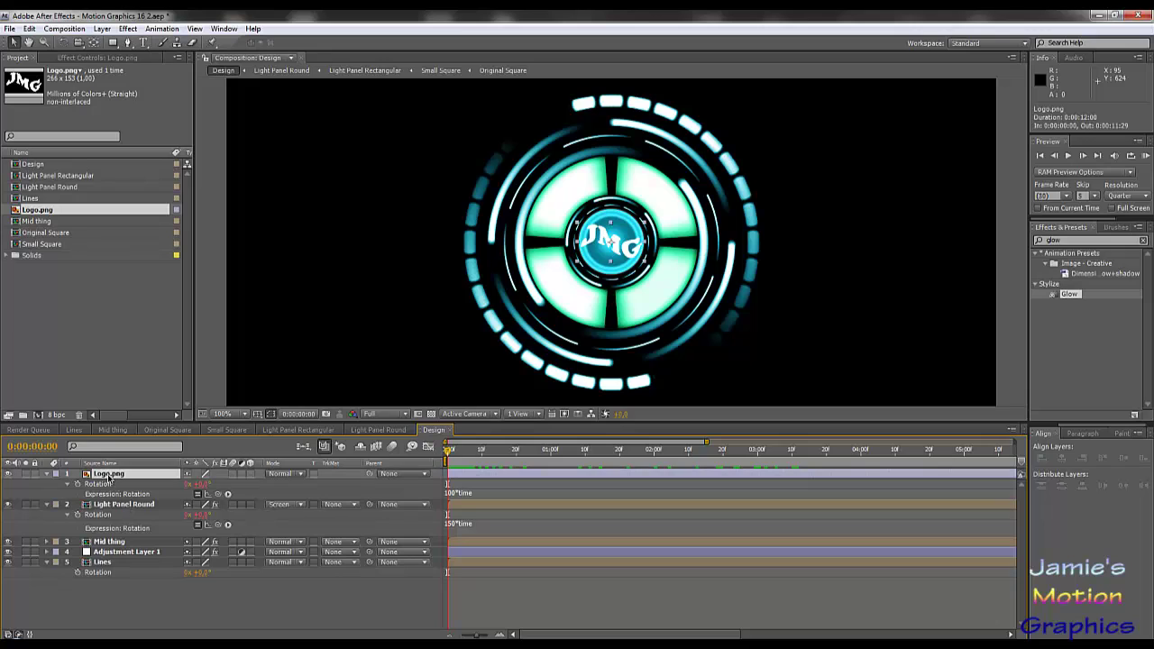
click(47, 474)
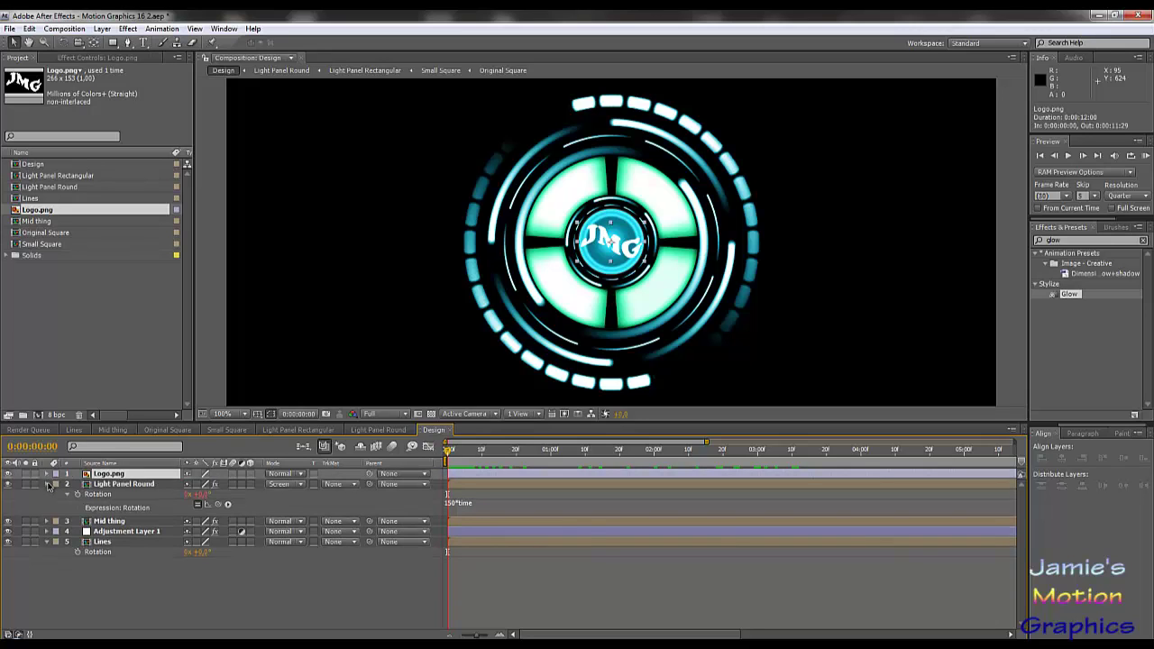
click(47, 484)
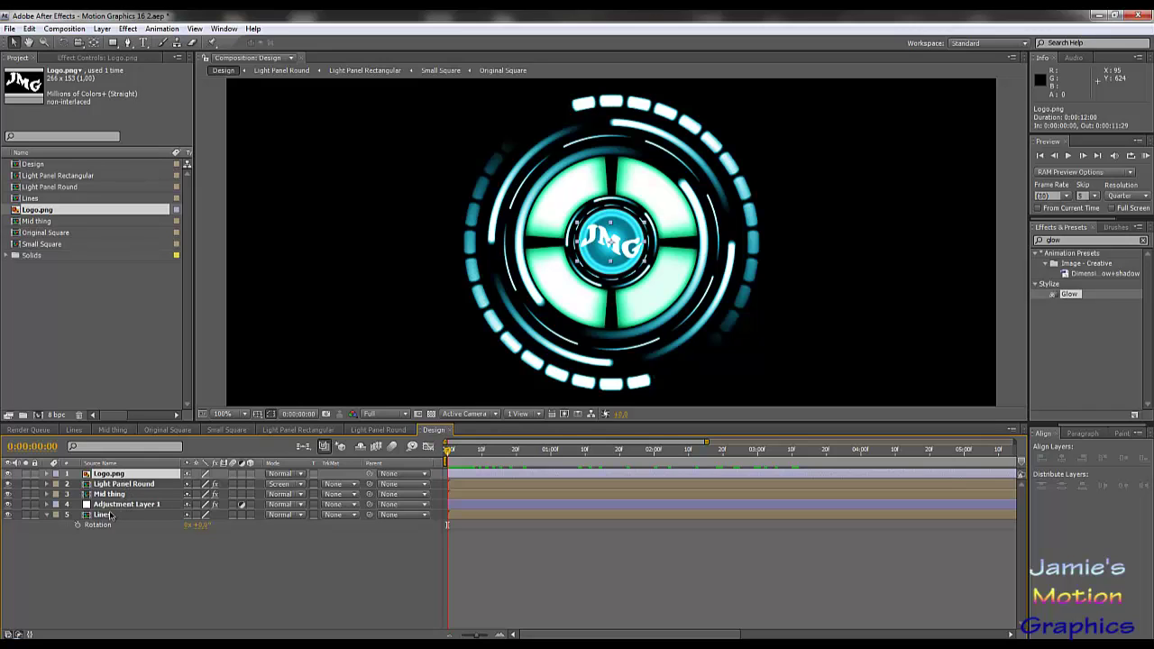
Duplicate the Lines layer and apply the CC Radial Blur effect to the lower copy.
click(110, 514)
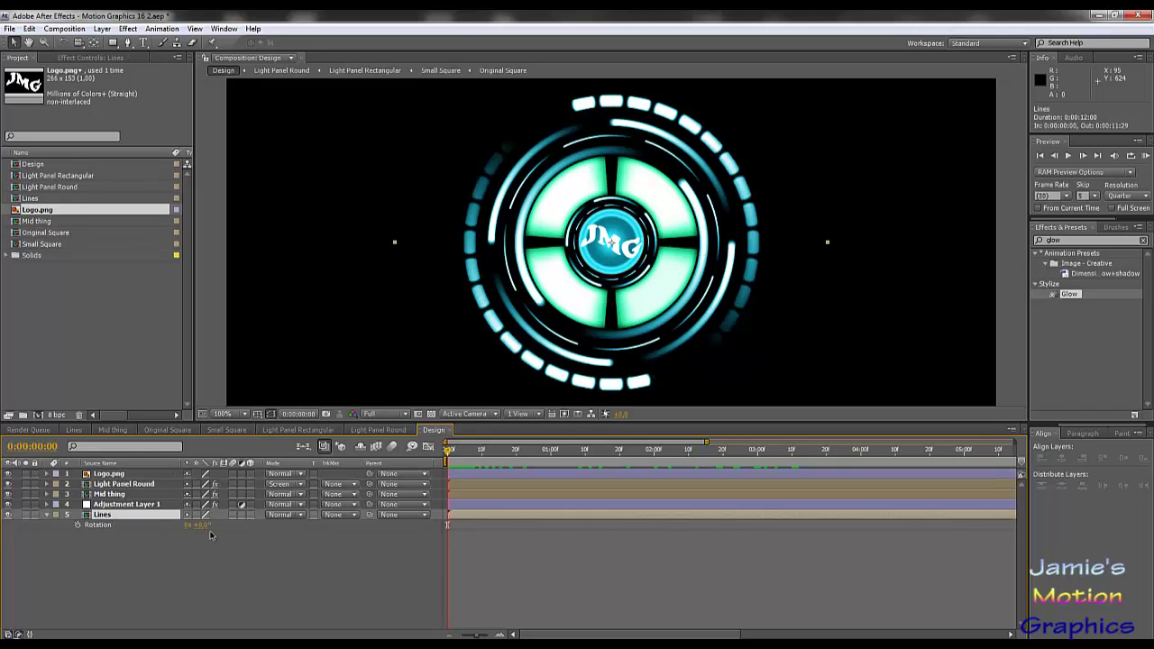
key(ctrl+d)
click(104, 525)
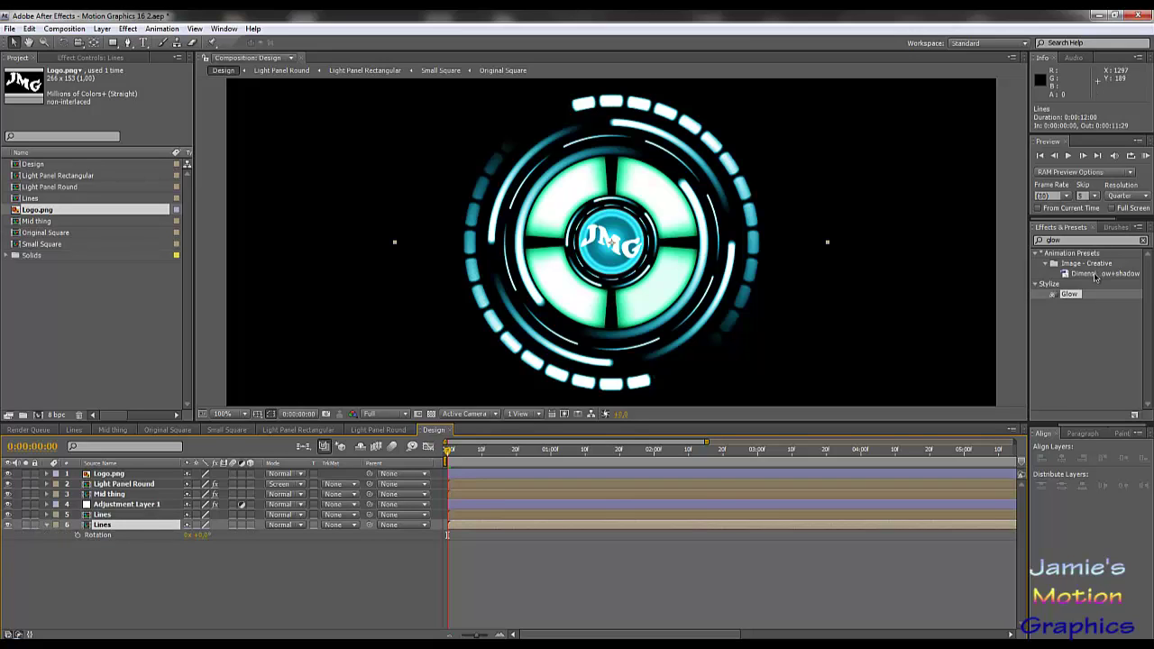
click(1062, 240)
drag(1062, 241, 1023, 245)
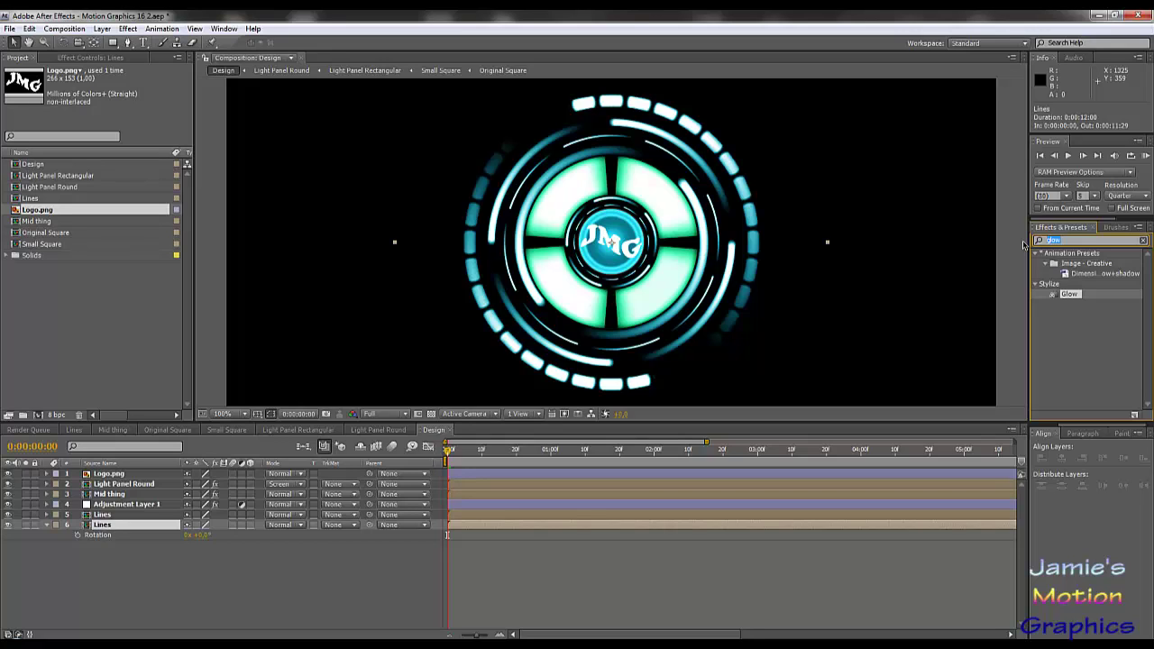
text(radial)
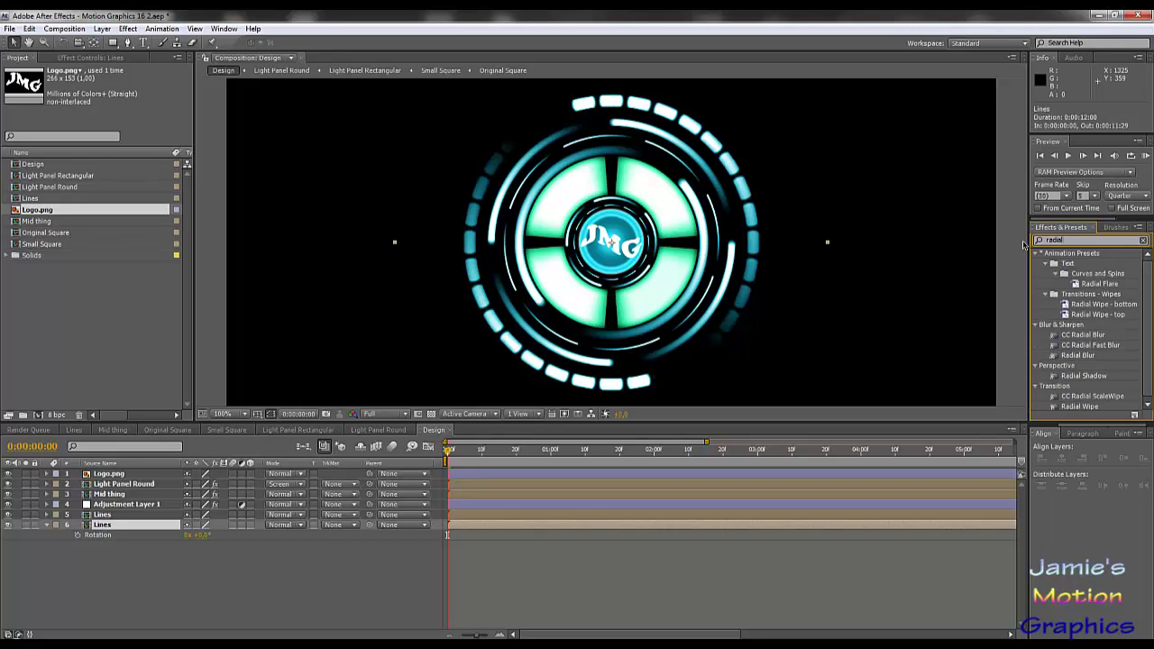
text( b)
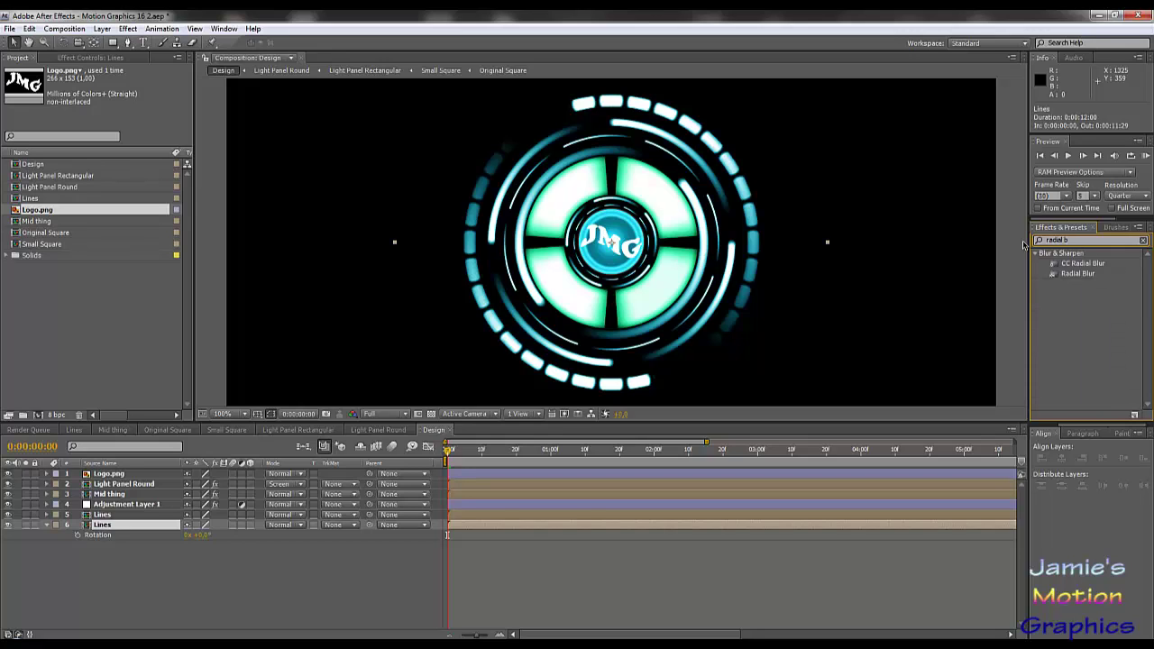
drag(1080, 265, 97, 527)
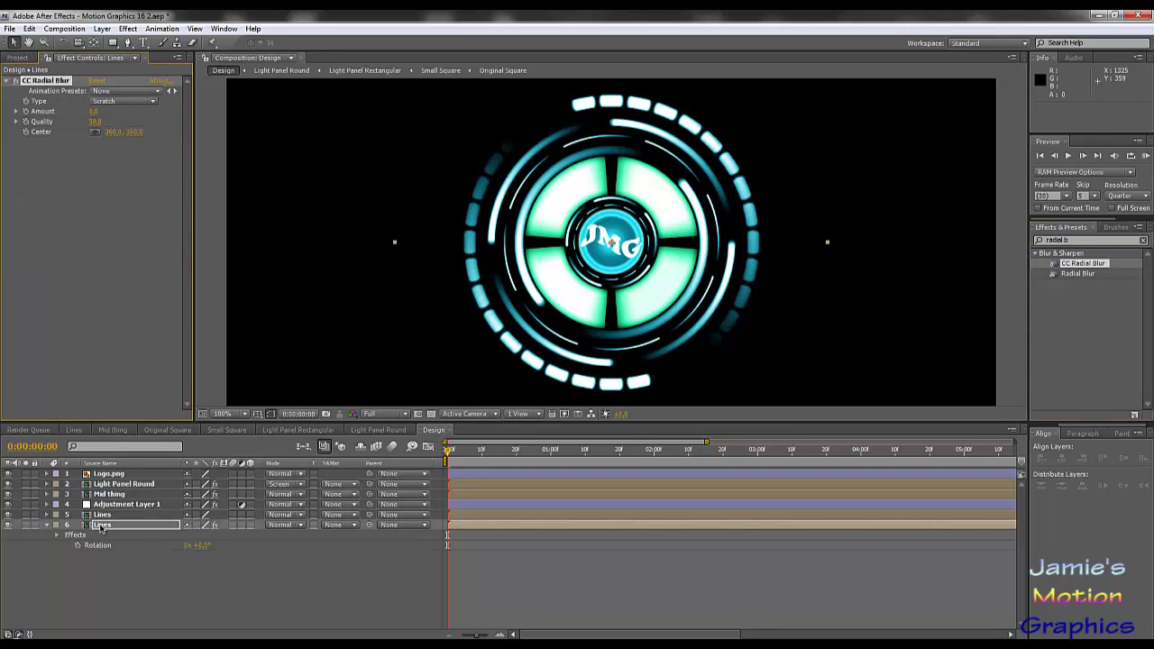
Set the CC Radial Blur on the lower Lines layer to type Fading Zoom with an Amount of 3.
click(117, 101)
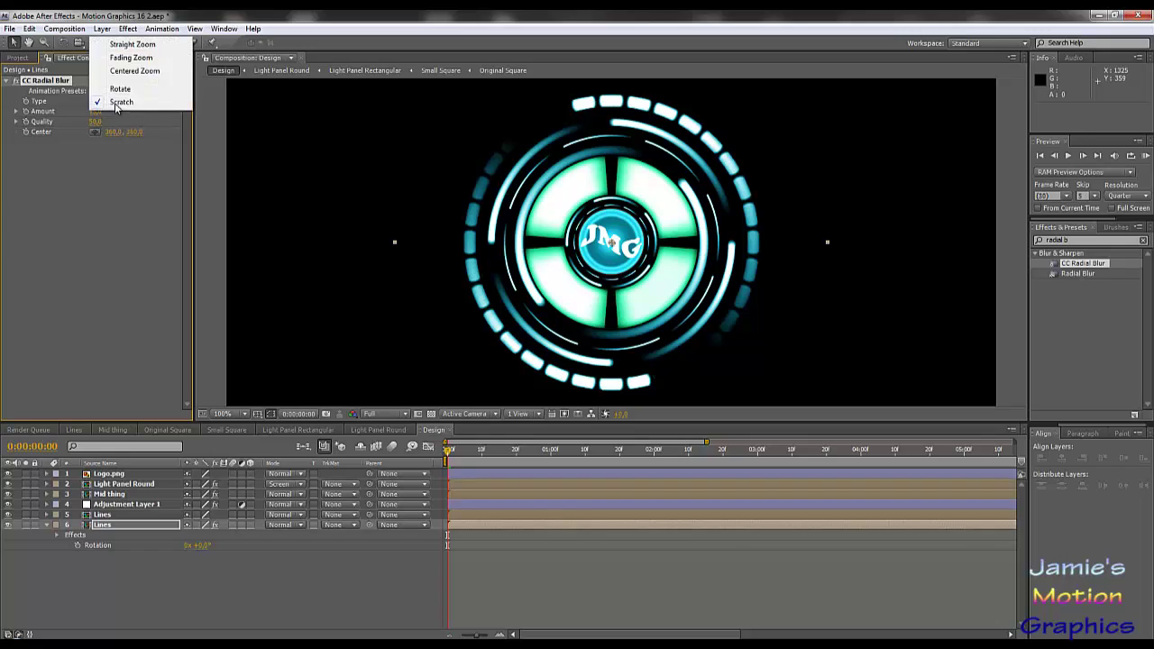
click(131, 57)
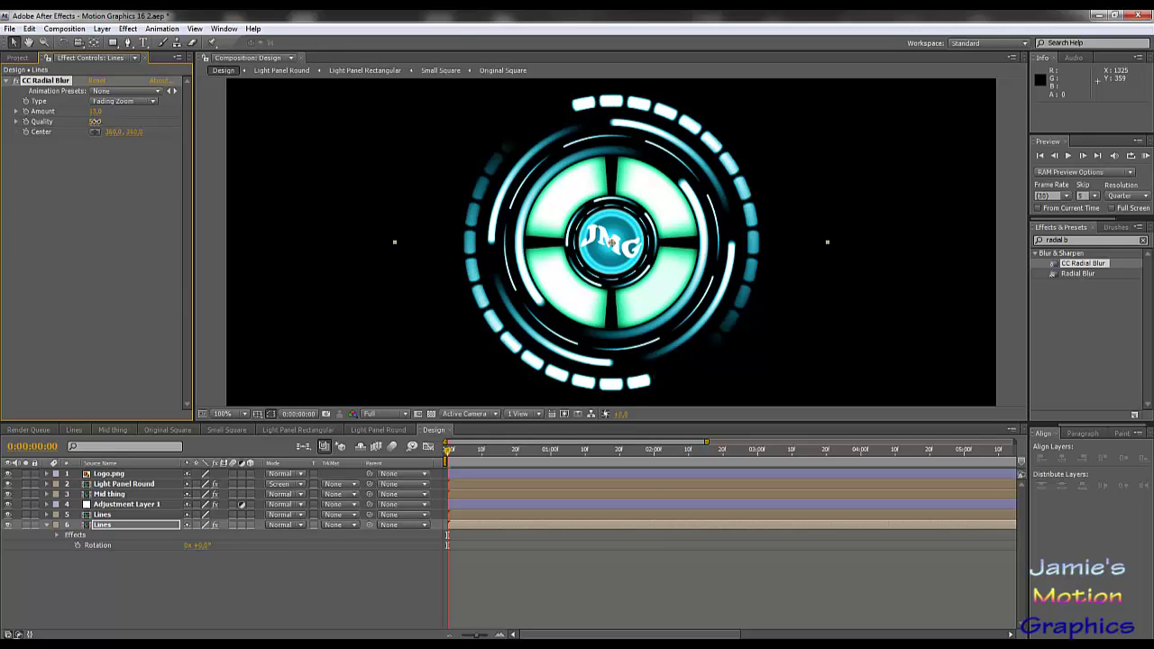
drag(96, 111, 126, 111)
scroll(444, 306, down, 1)
scroll(444, 307, up, 1)
click(118, 102)
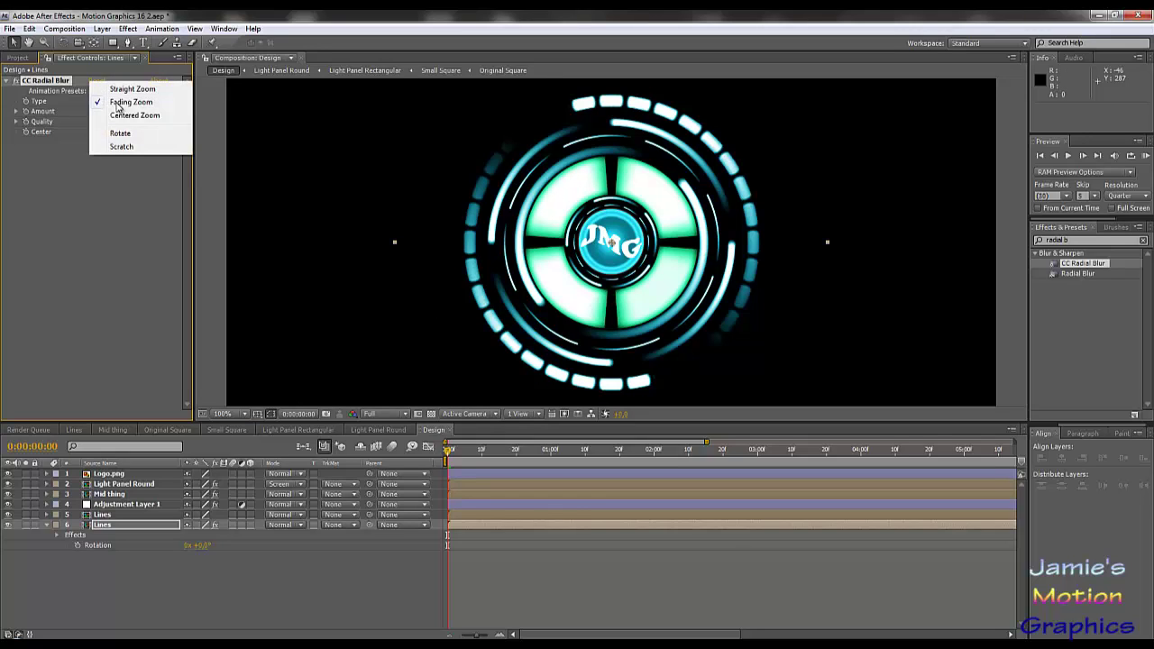
click(60, 182)
click(93, 112)
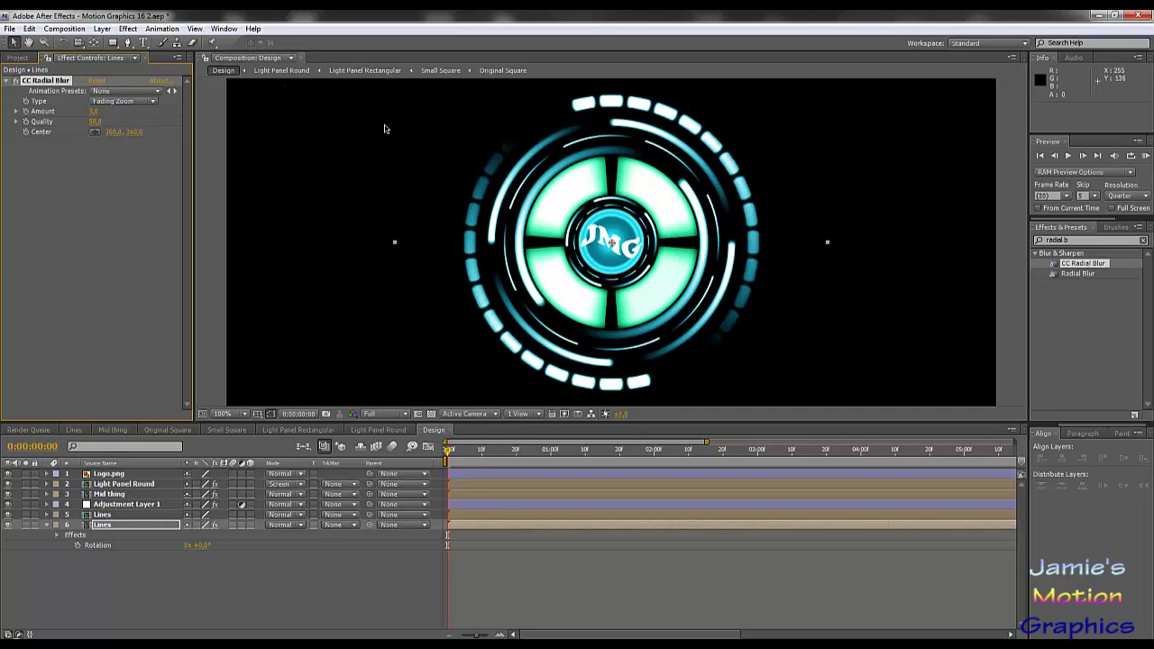
Change the blending mode of the upper Lines layer and the Mid thing layer to Screen.
click(299, 518)
click(298, 521)
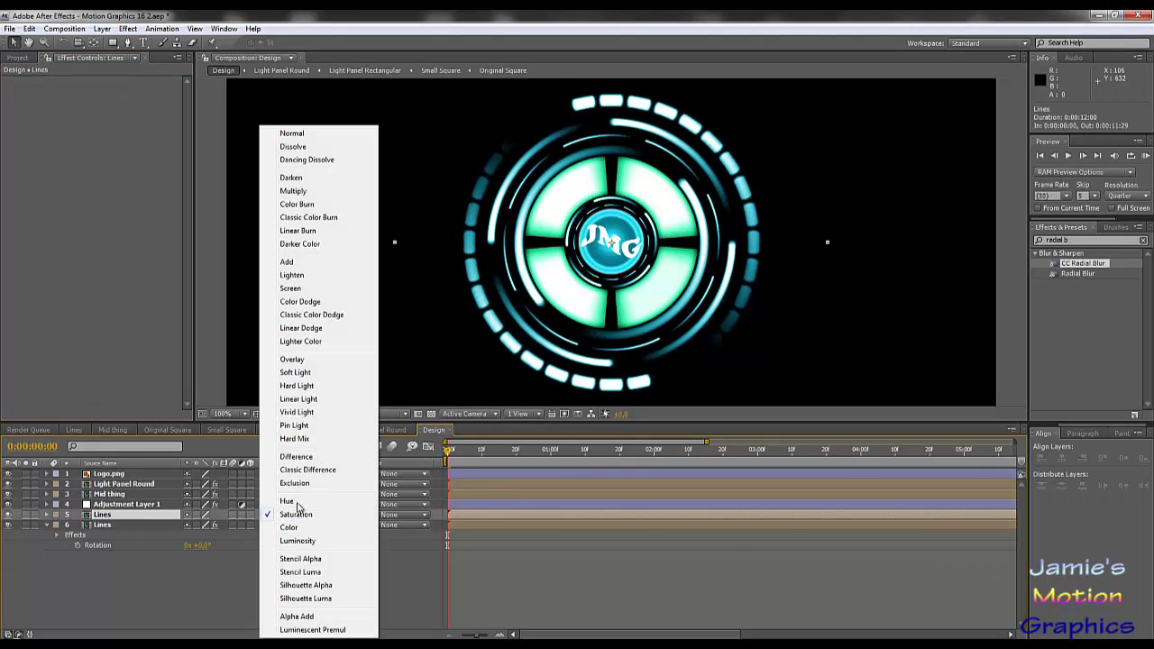
click(301, 292)
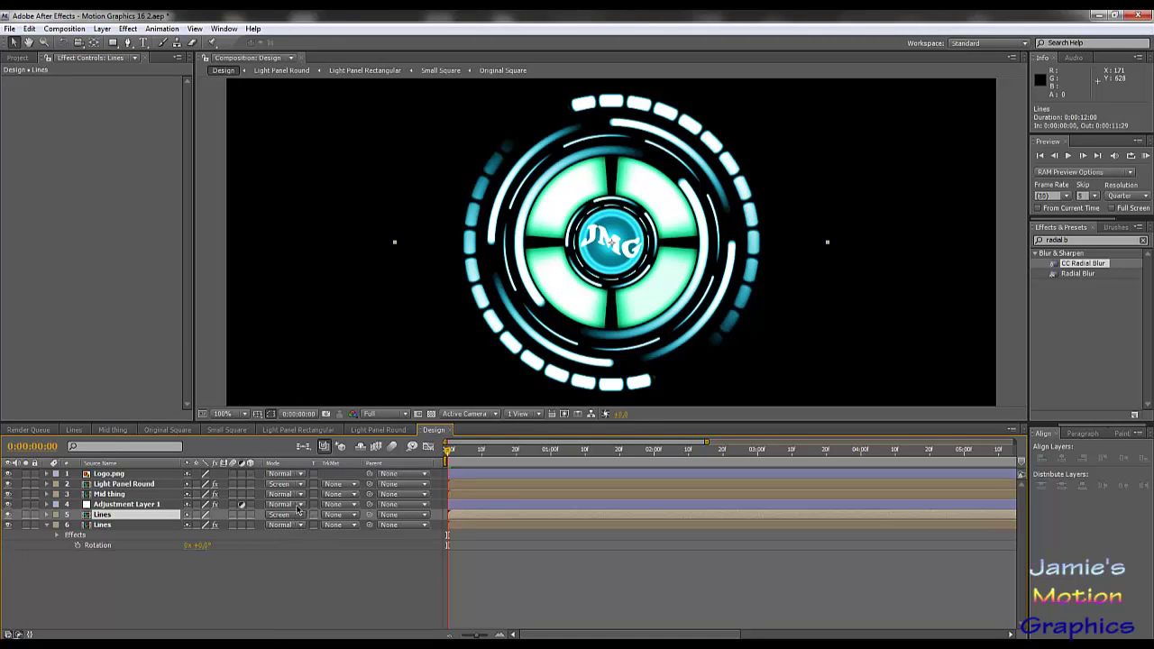
click(299, 495)
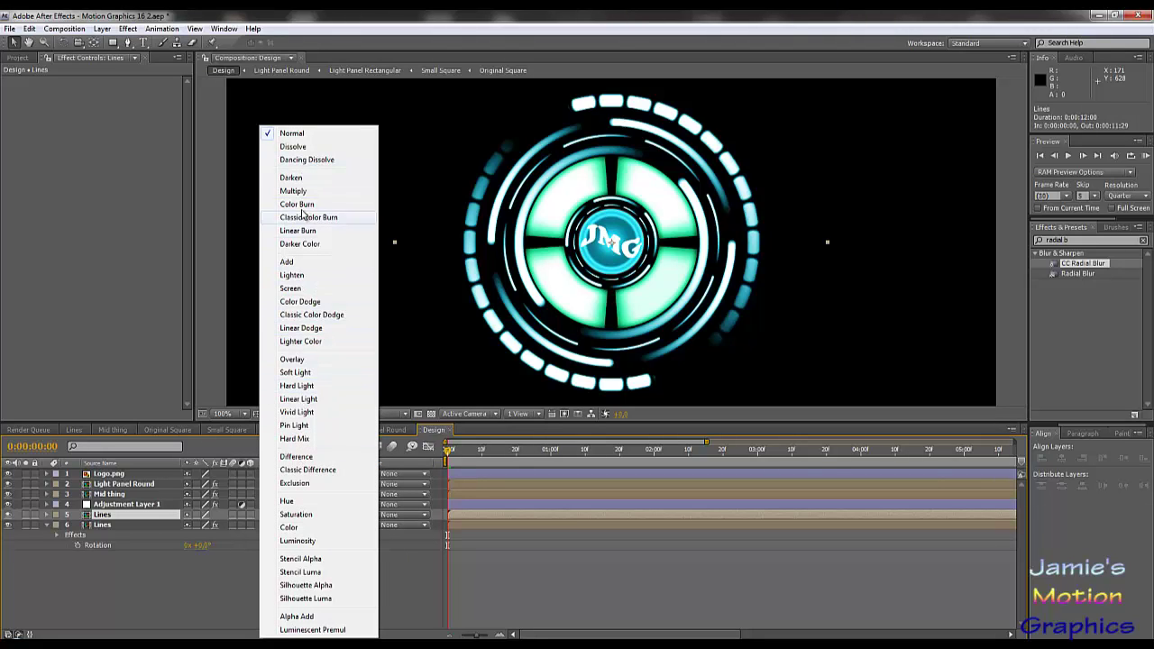
click(291, 288)
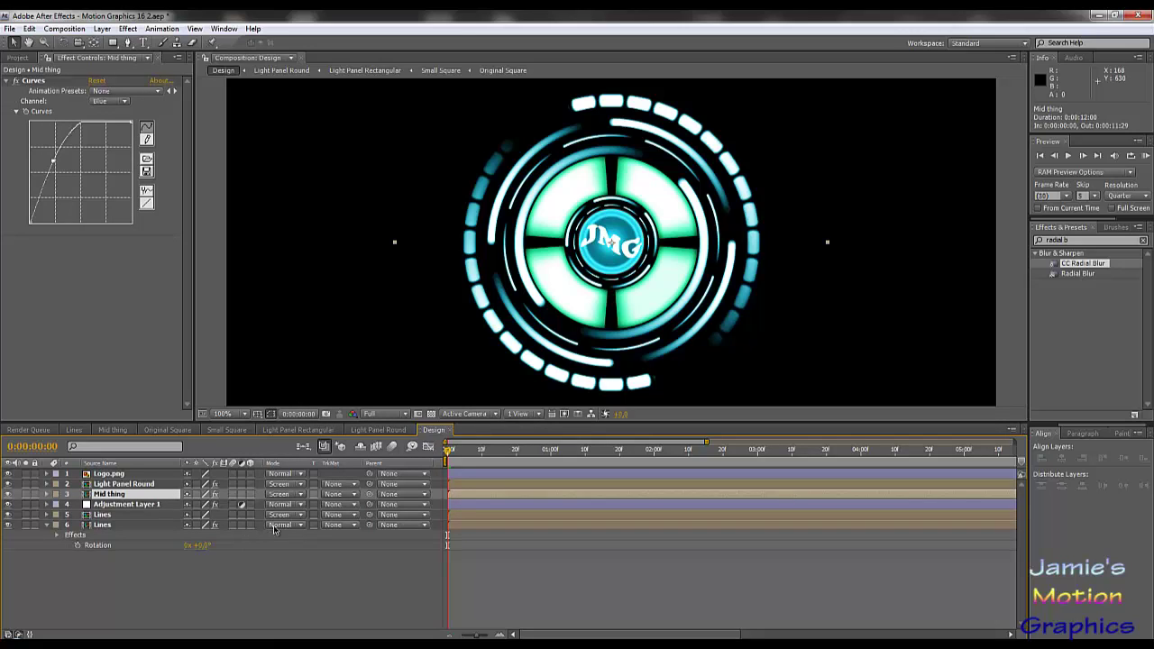
Set the CC Radial Blur Amount on the lower Lines layer to 75.
click(129, 527)
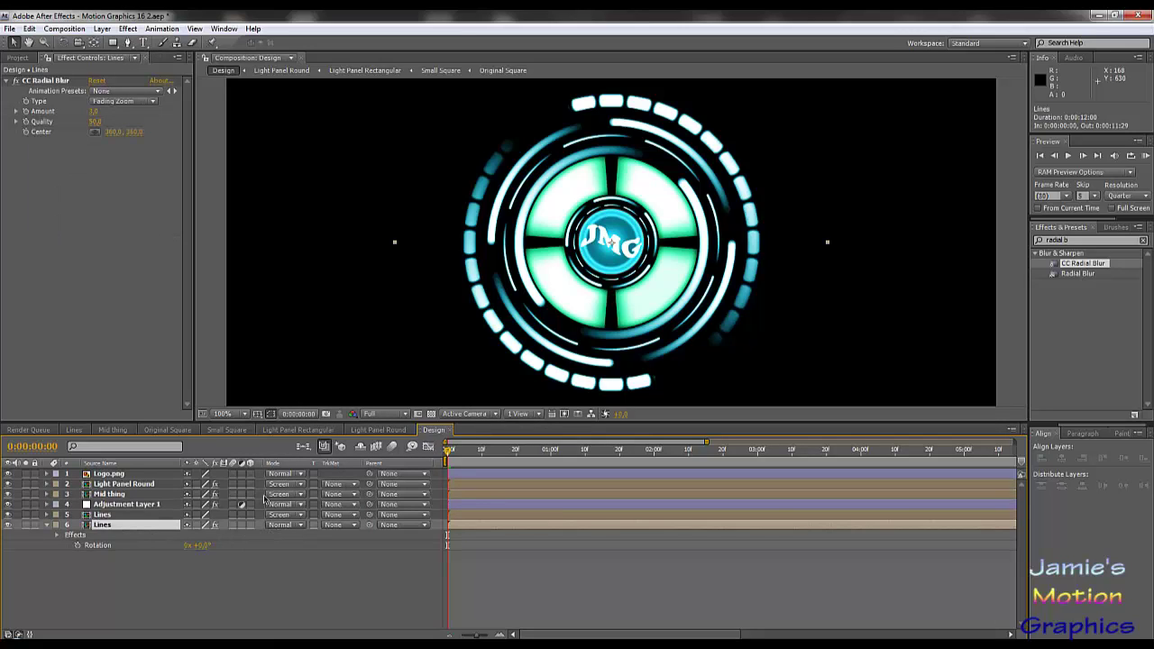
drag(94, 115, 141, 121)
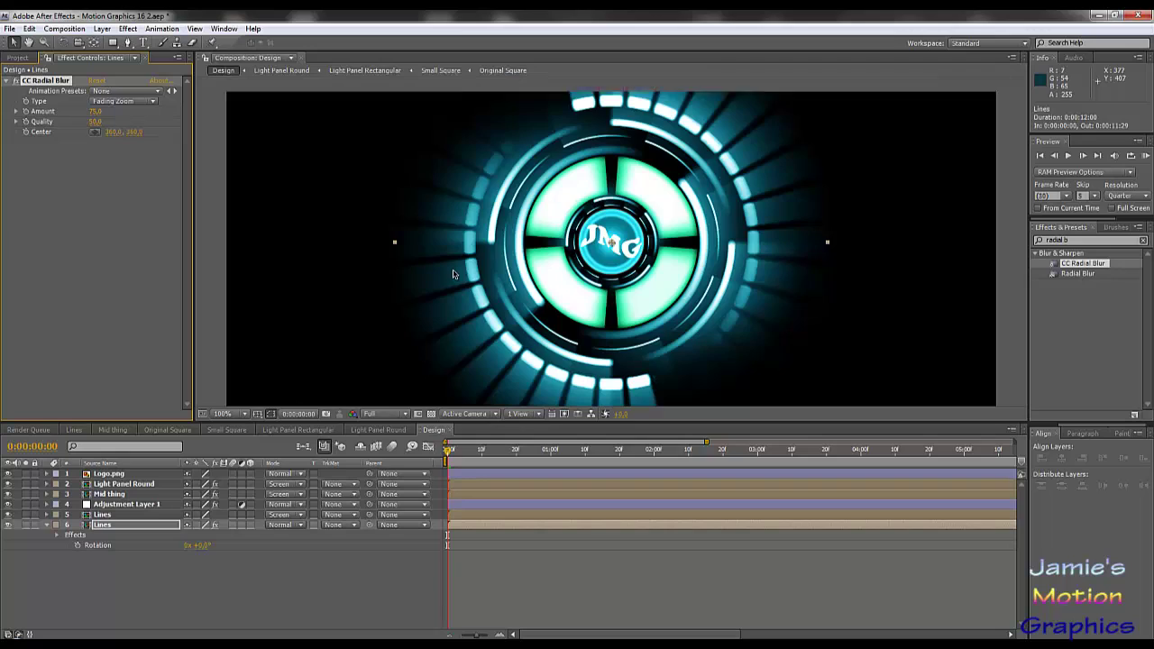
key(comma)
key(comma)
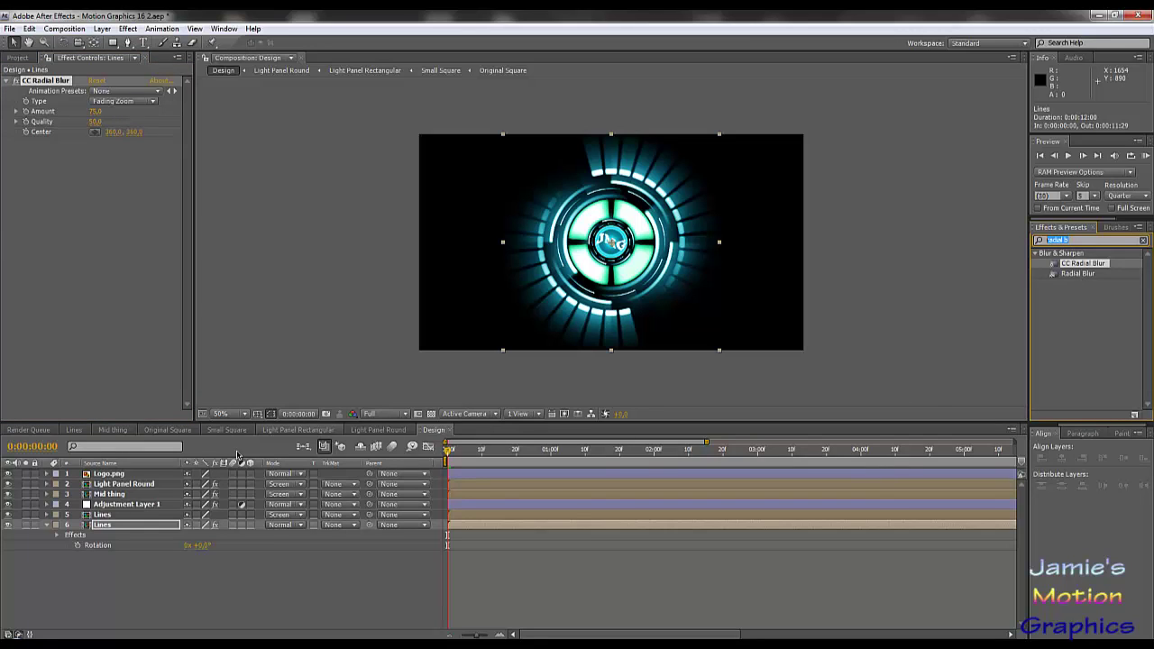
Move the Curves effect from Adjustment Layer 1 onto the upper Lines layer and delete the adjustment layer.
click(131, 505)
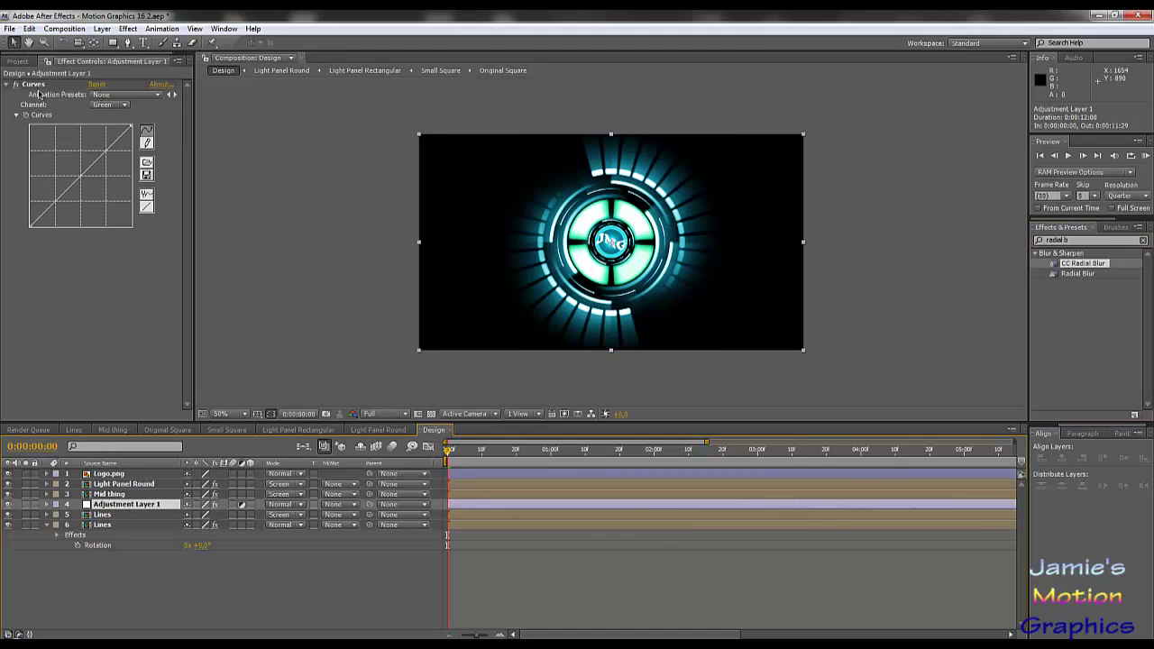
click(41, 95)
click(215, 504)
click(101, 514)
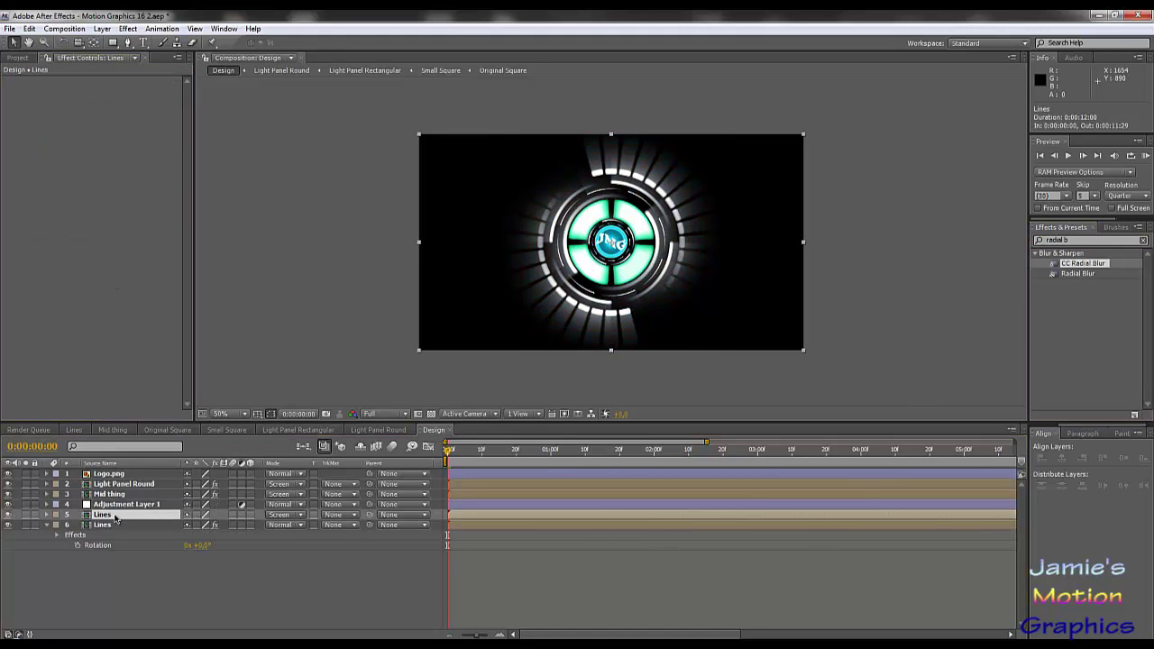
key(ctrl+v)
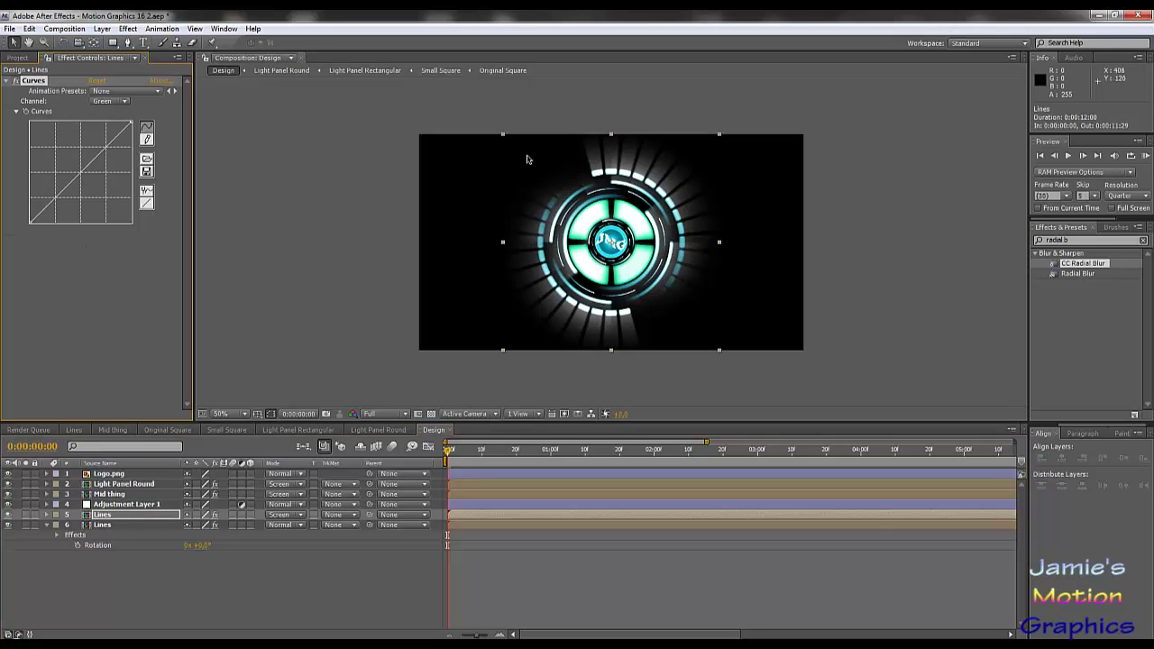
click(101, 505)
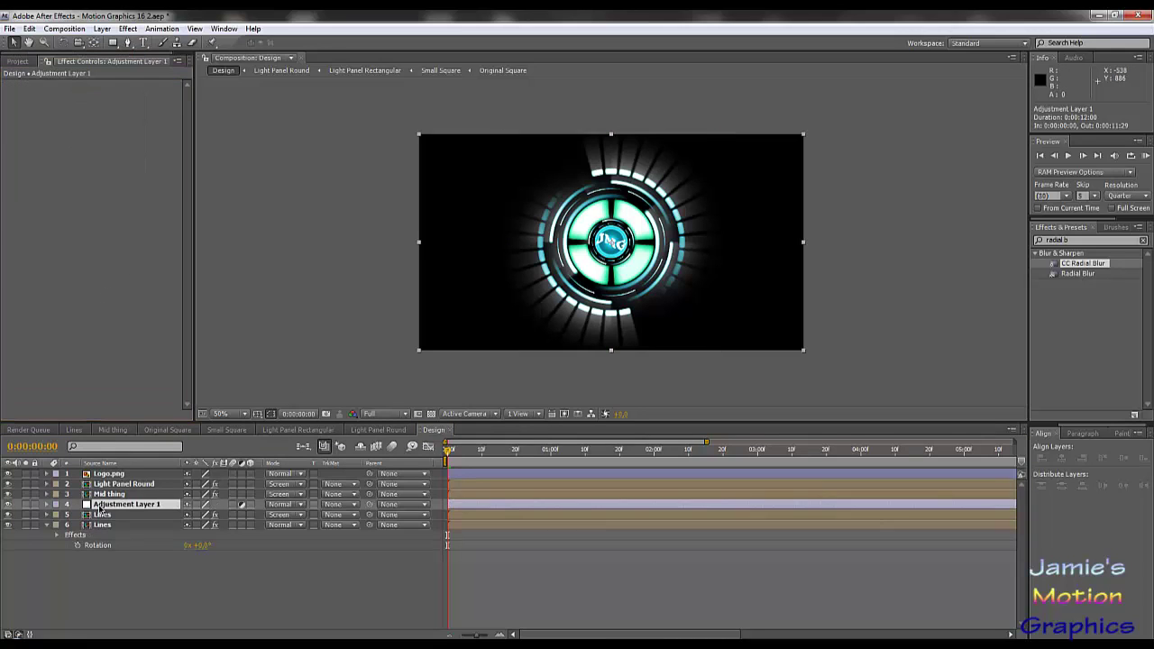
key(Delete)
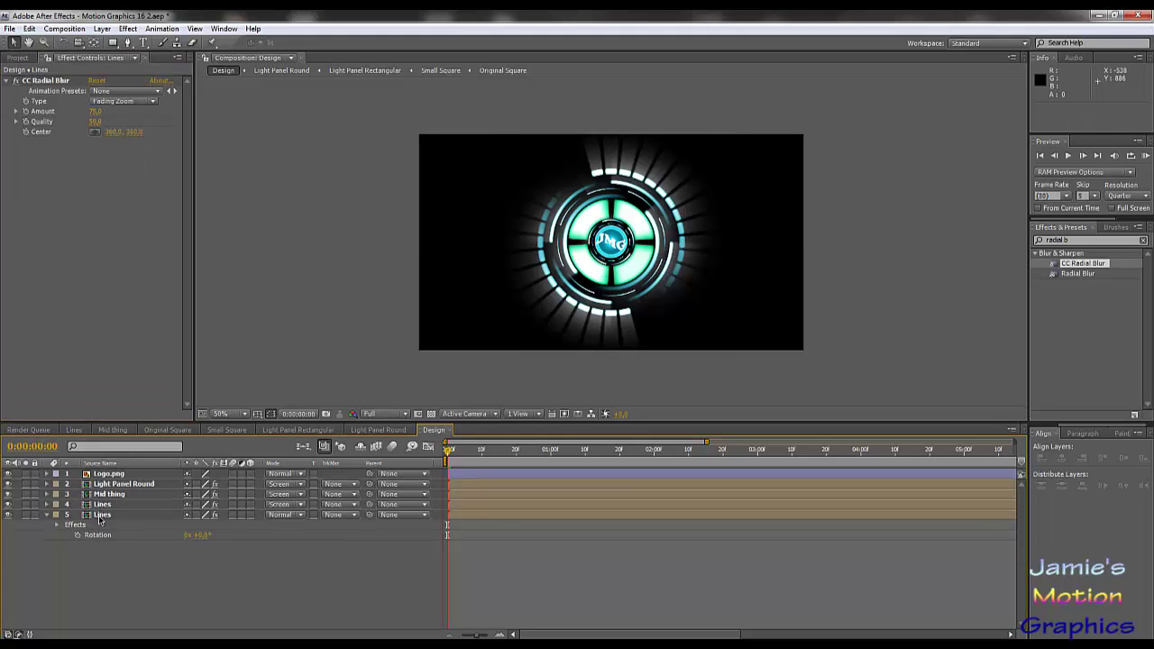
Paste the Curves effect onto the lower Lines layer, below its CC Radial Blur.
click(101, 514)
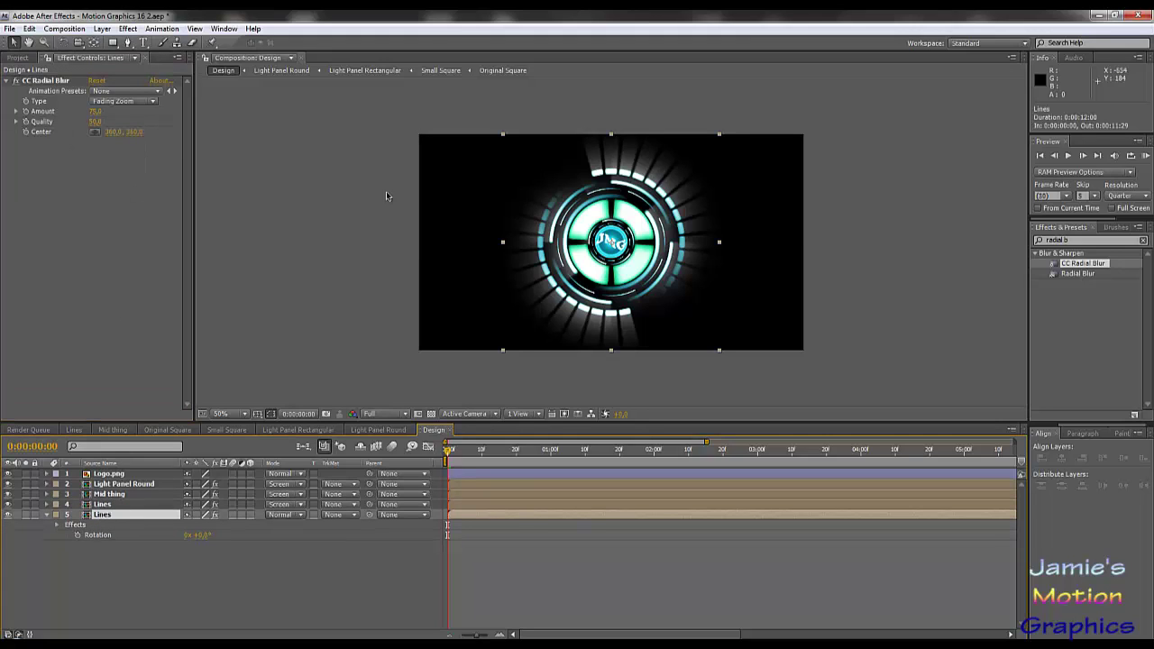
click(123, 255)
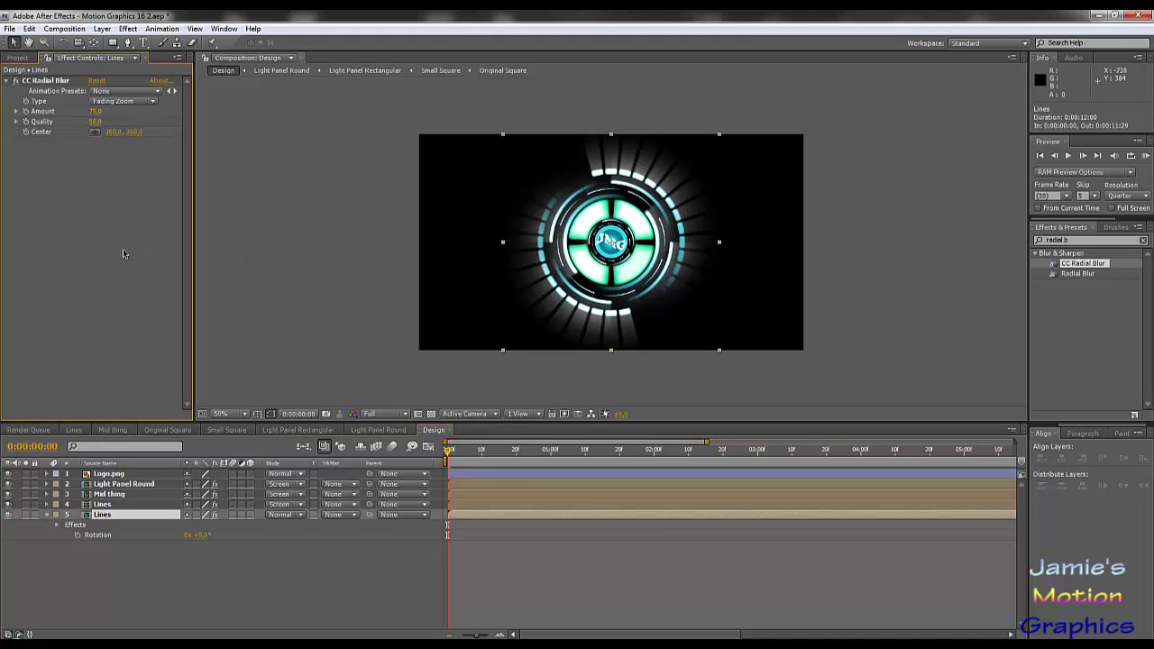
key(ctrl+v)
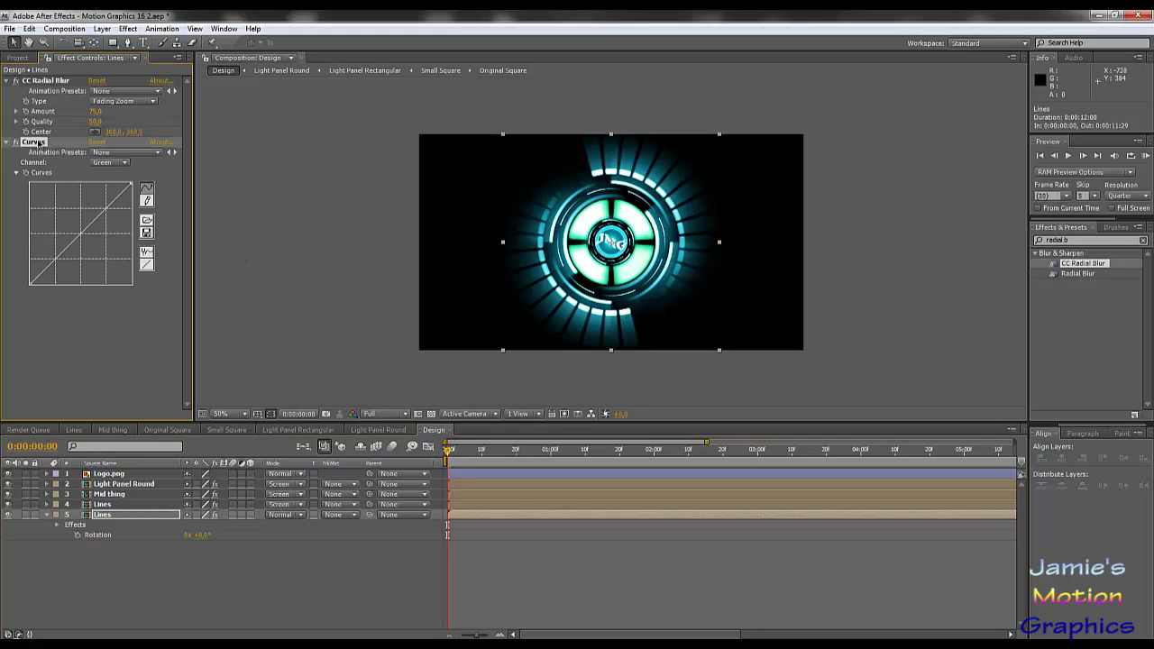
Try swapping the order of the Curves and CC Radial Blur effects on the lower Lines layer, leaving Curves above the blur.
drag(38, 144, 38, 81)
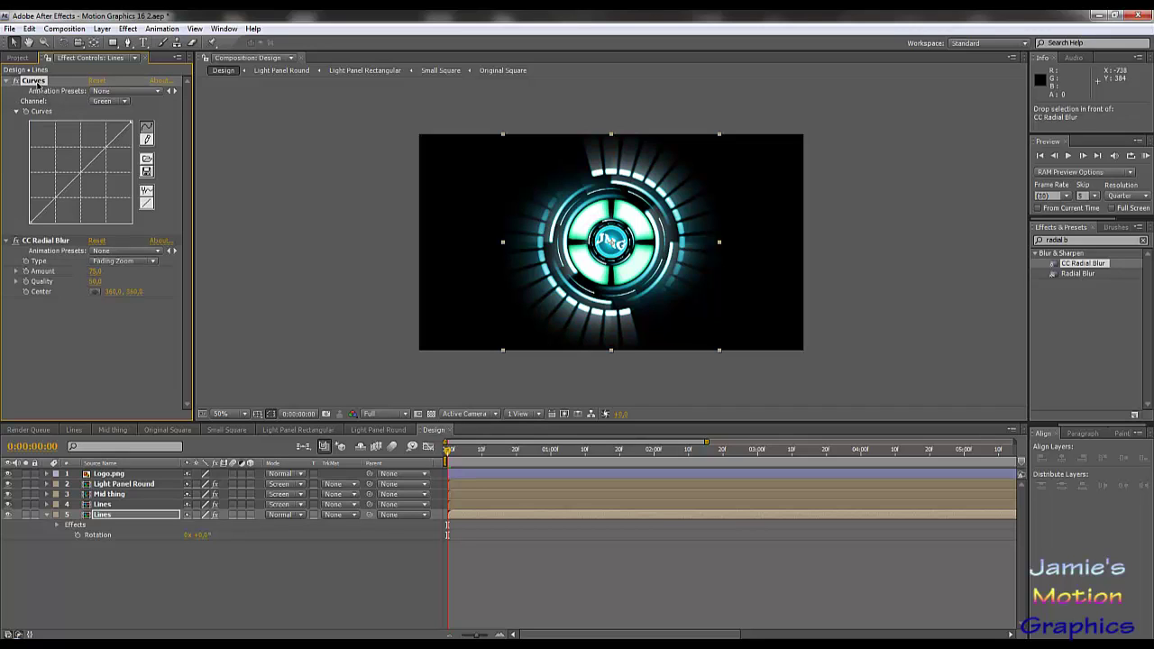
mouse_move(36, 81)
mouse_down()
mouse_move(41, 306)
mouse_move(41, 90)
mouse_up()
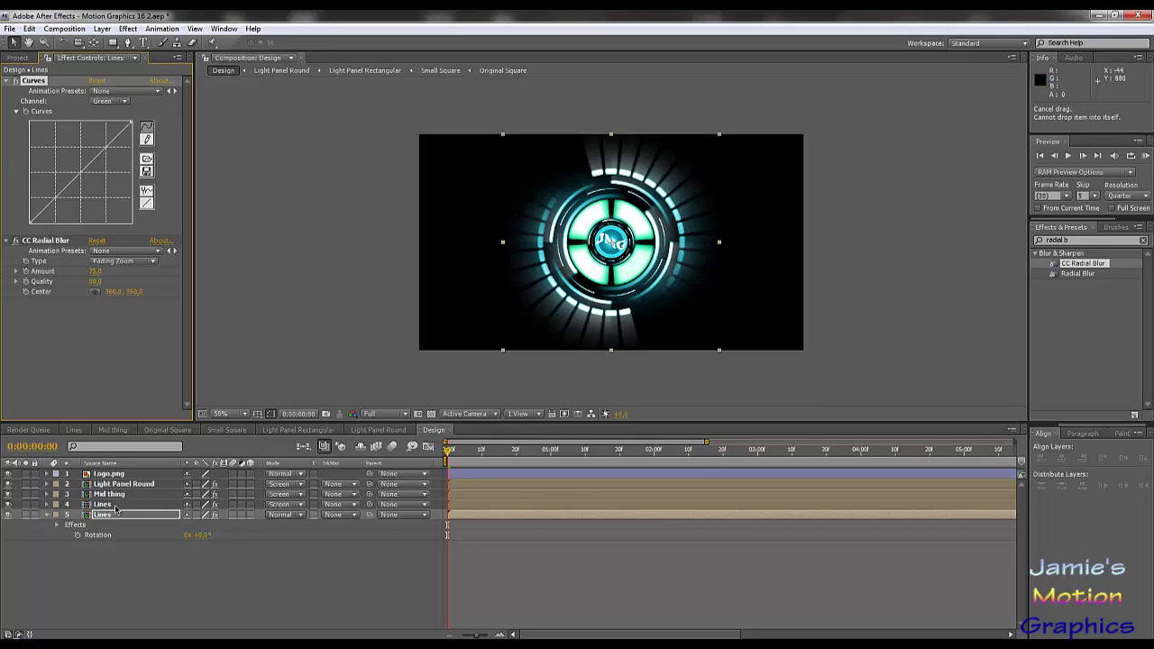
drag(34, 82, 50, 315)
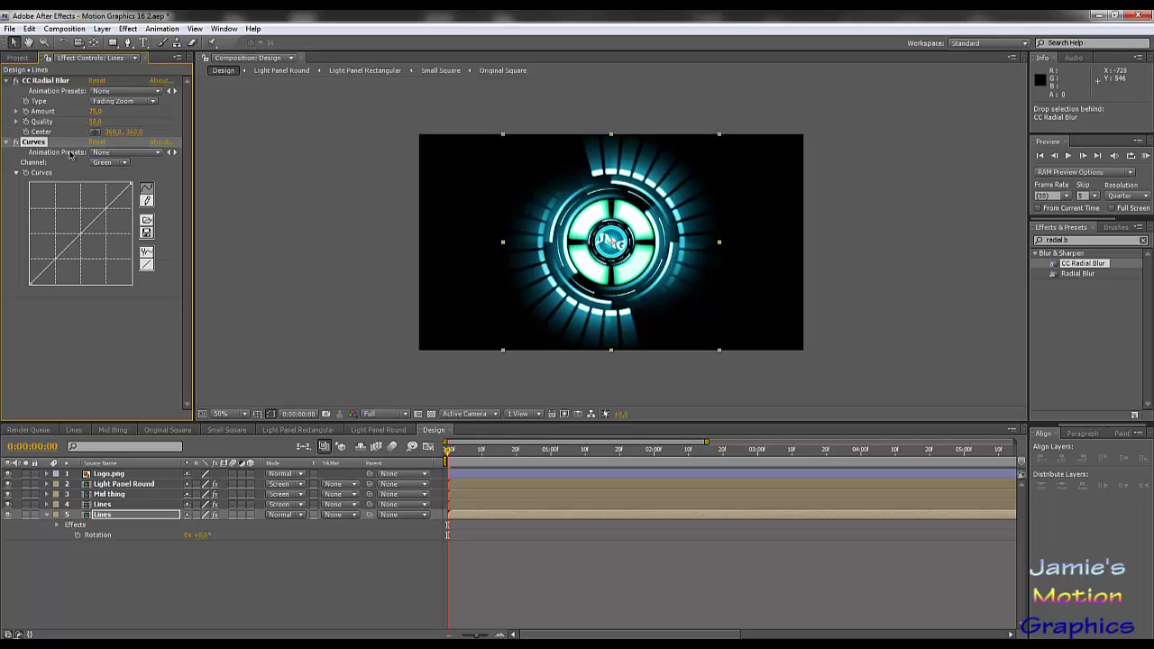
drag(45, 82, 52, 289)
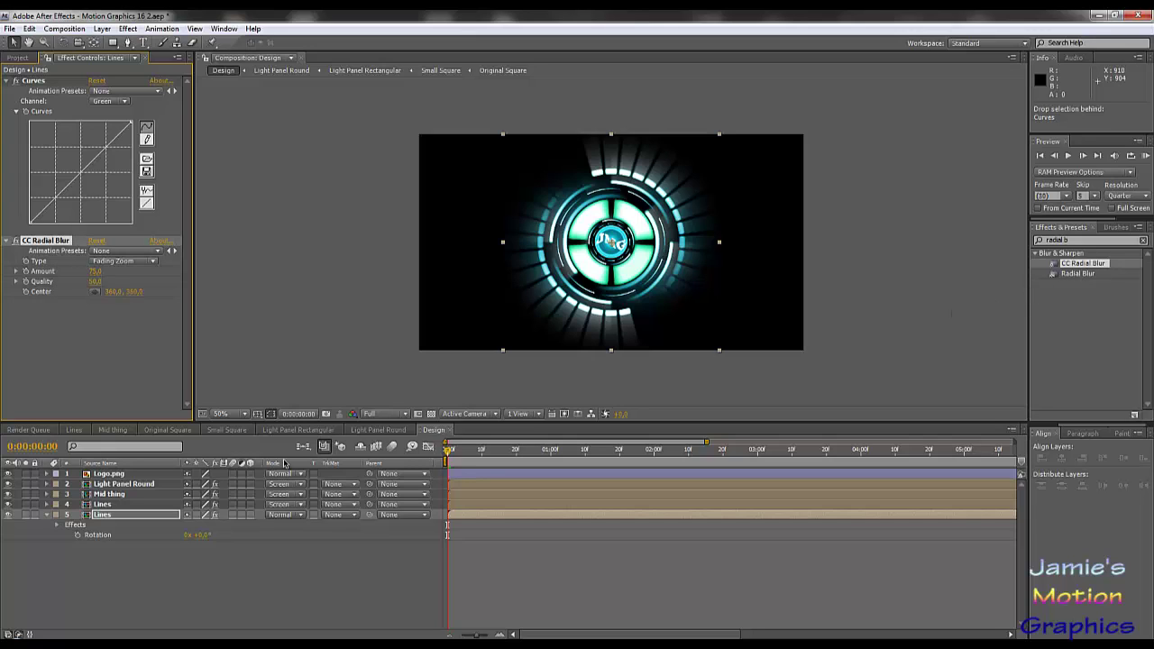
Try a CC Radial Blur Amount of 60 on the lower Lines layer, and restore Amount 75 with Quality 50.
click(95, 272)
key(Return)
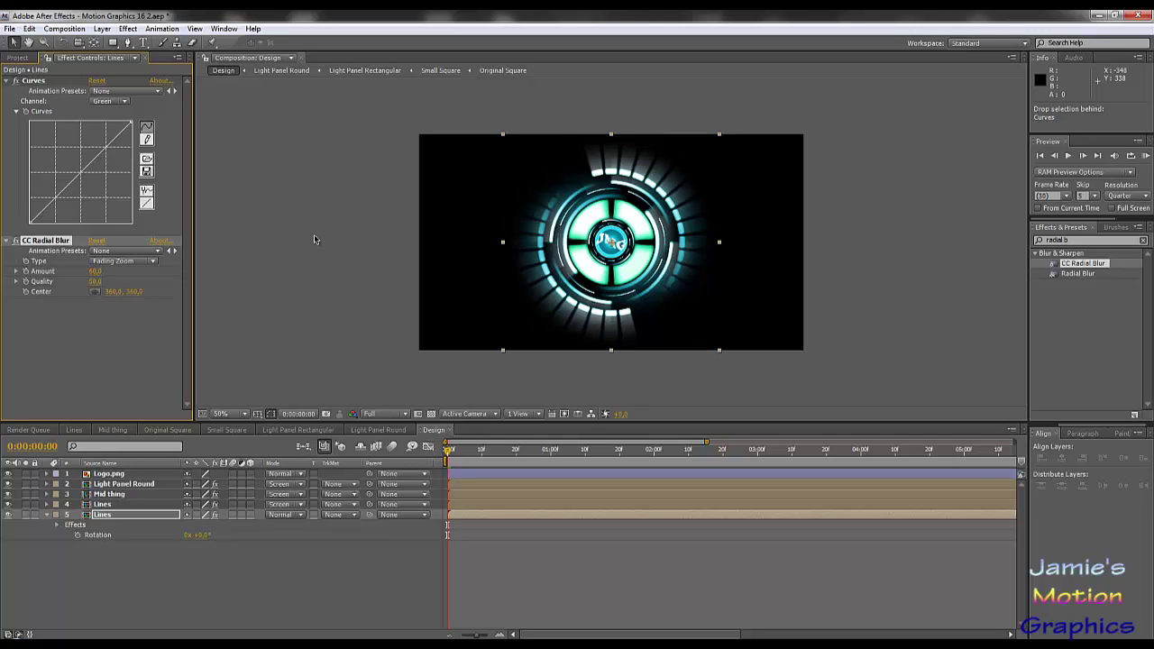
click(94, 270)
text(75)
key(Return)
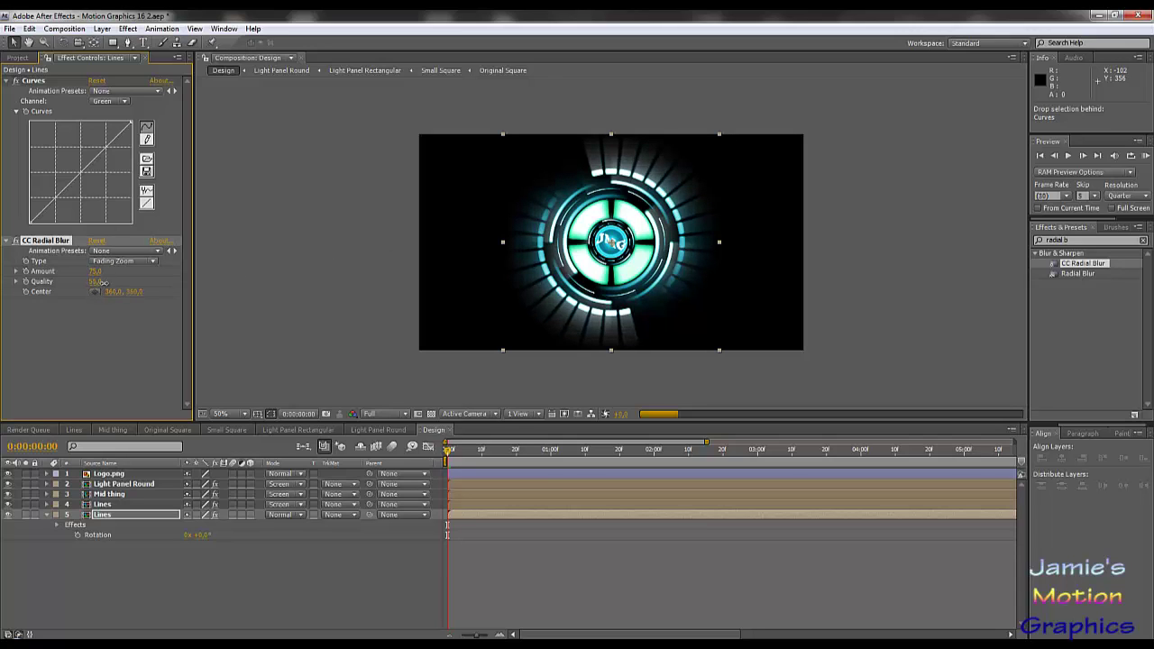
click(93, 281)
text(50)
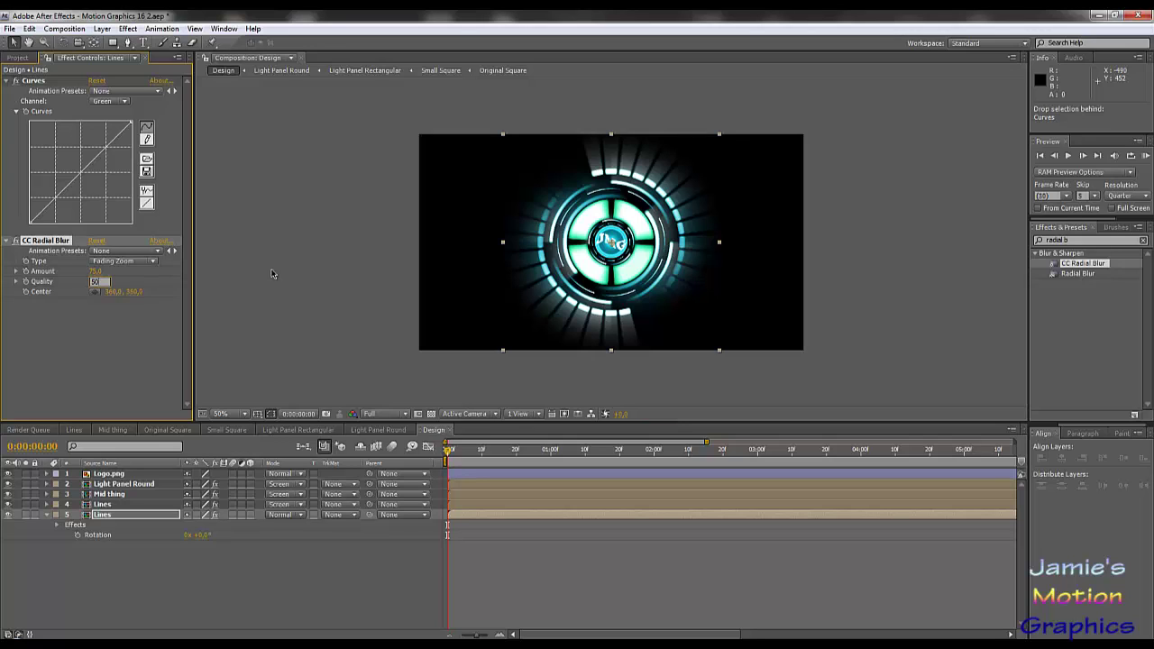
key(Return)
click(133, 327)
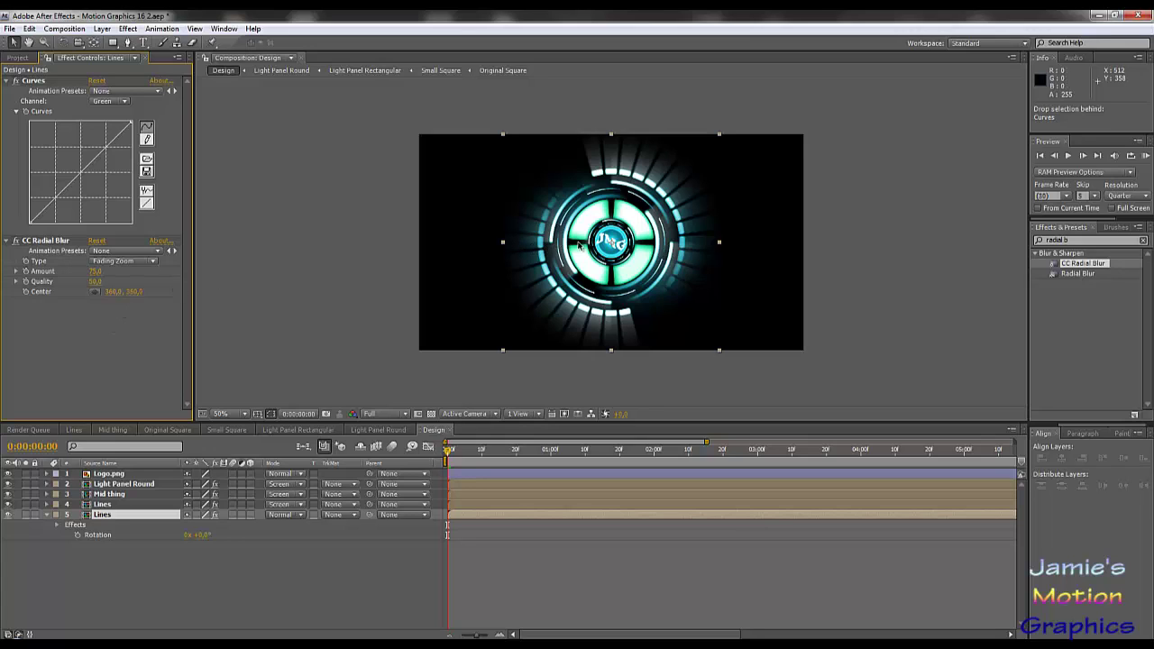
click(119, 515)
key(ctrl+d)
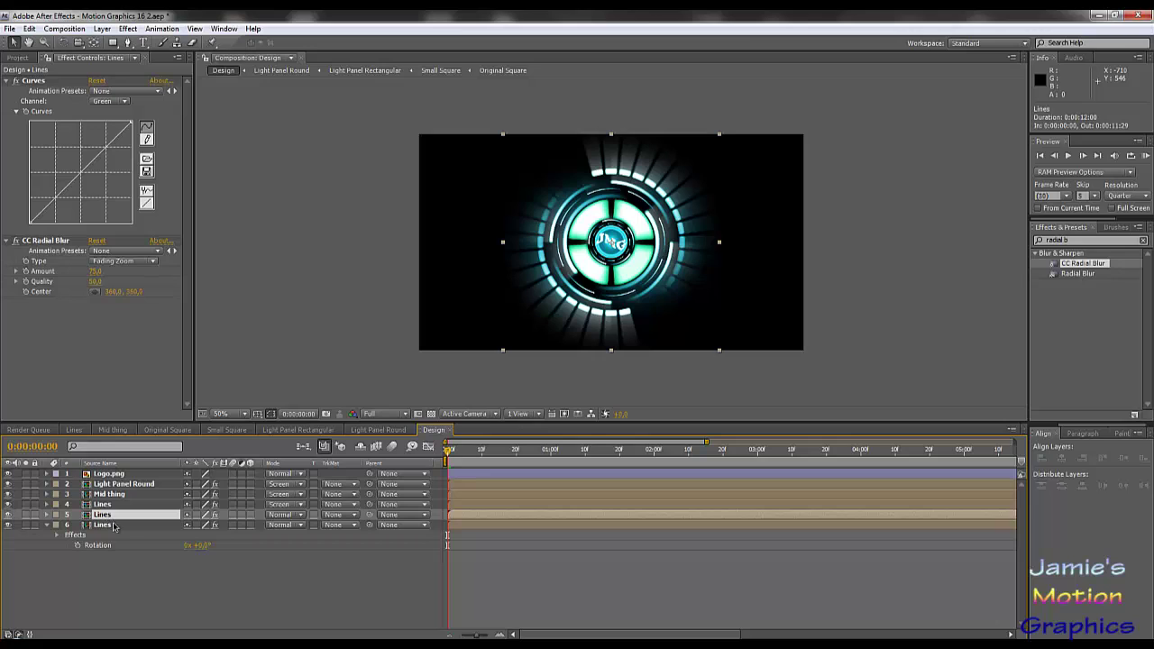
key(Delete)
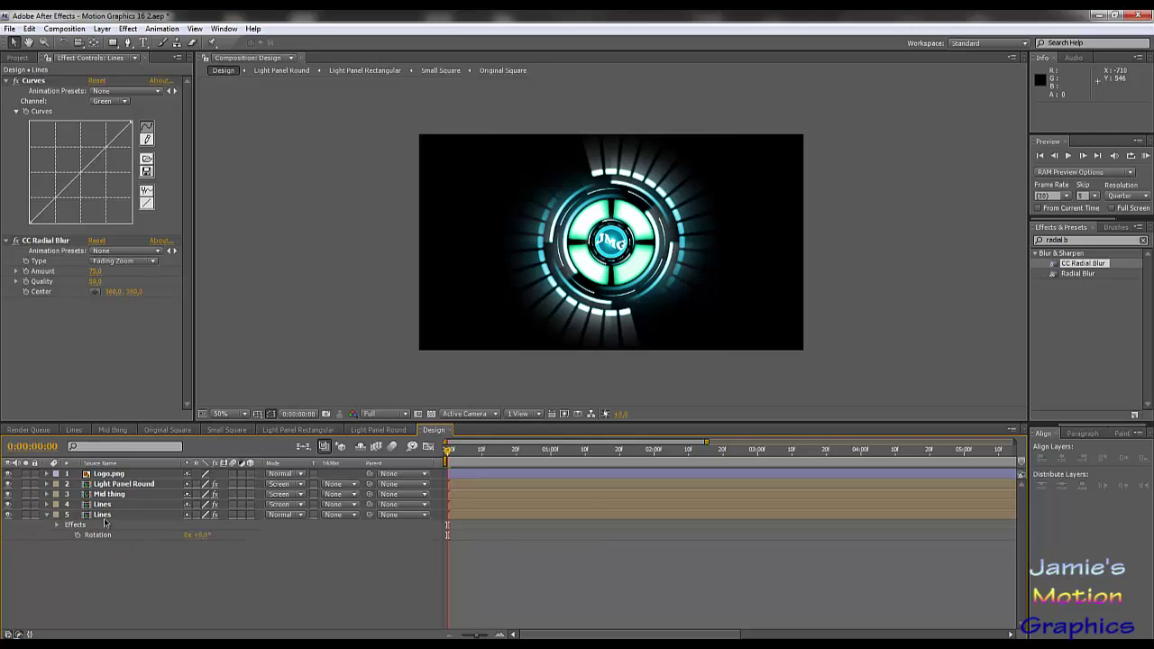
Move CC Radial Blur back above Curves in the effect order of the lower Lines layer.
click(105, 515)
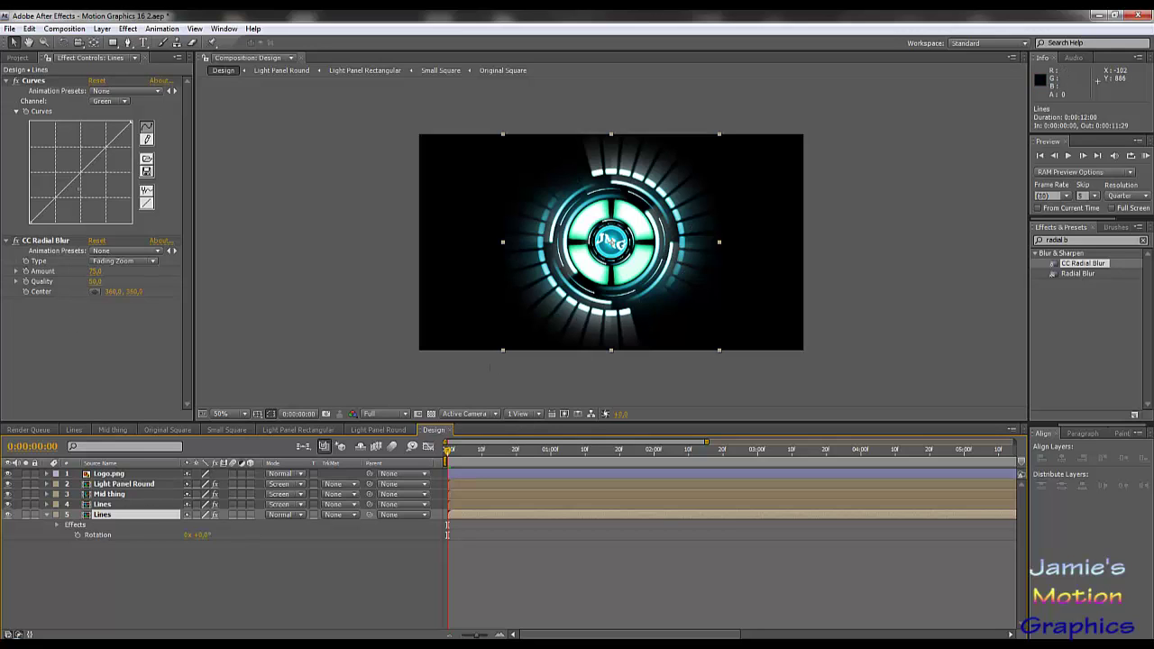
drag(42, 241, 40, 81)
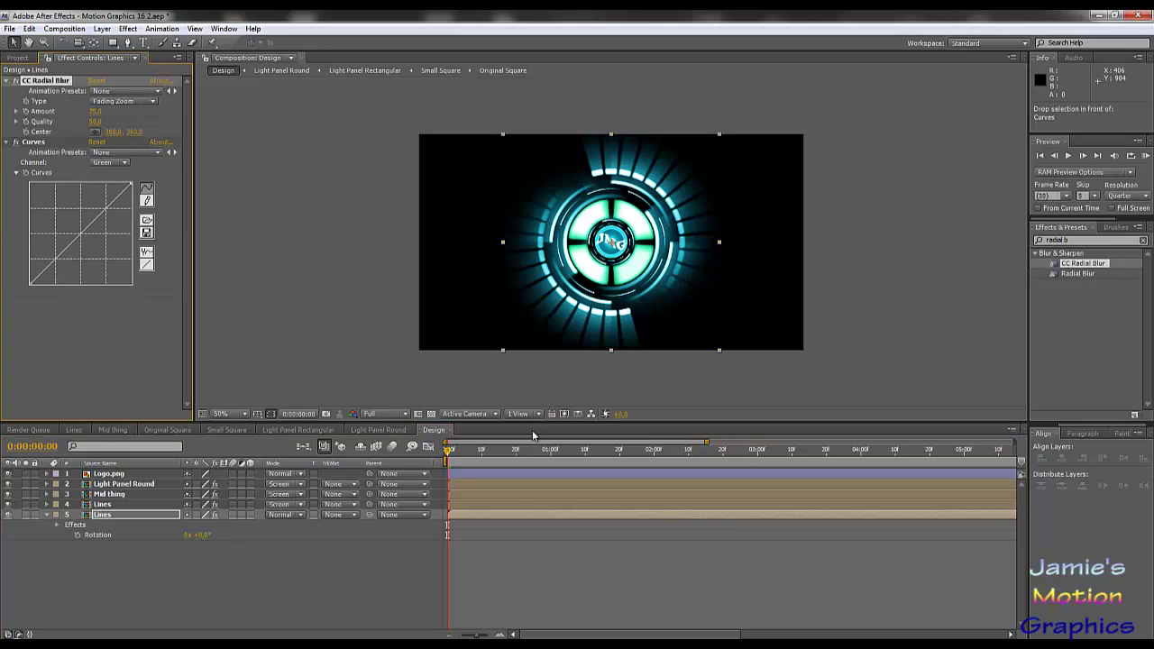
Preview the Design composition's animation from the start several times and return the time indicator to the first frame.
click(1068, 157)
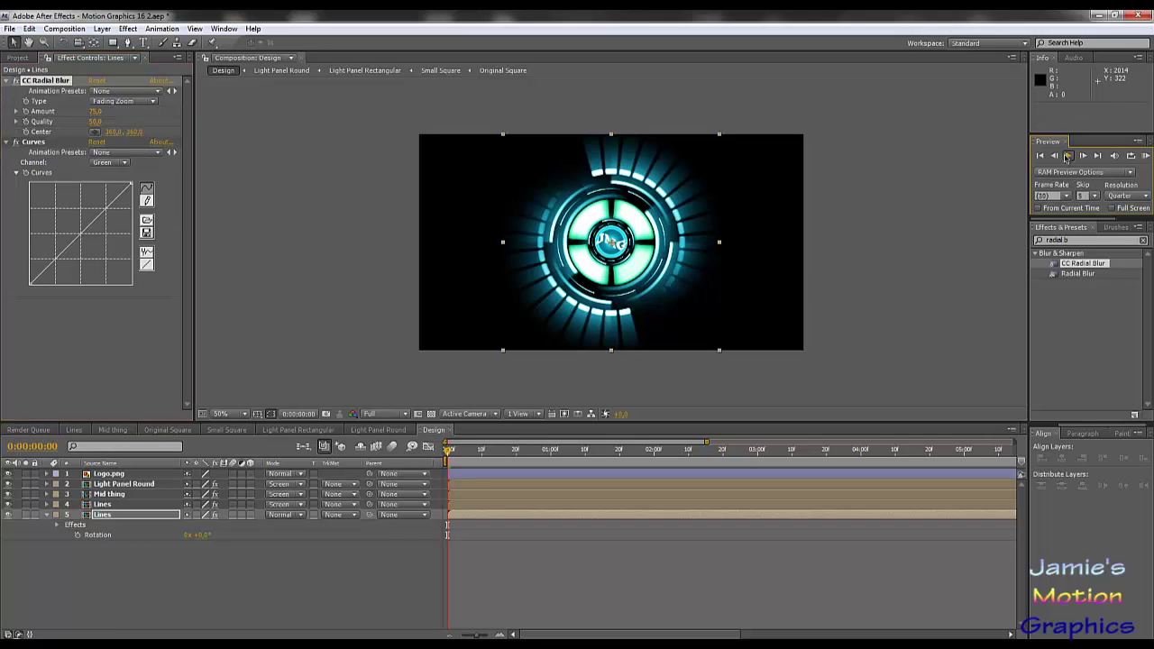
click(945, 322)
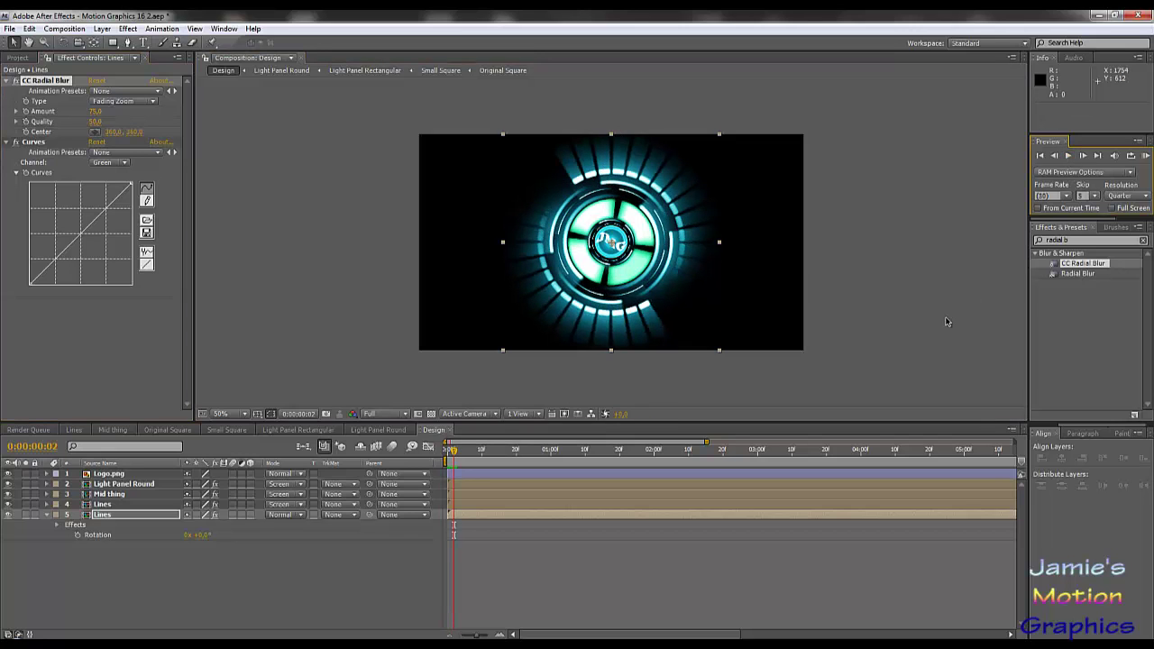
click(1069, 155)
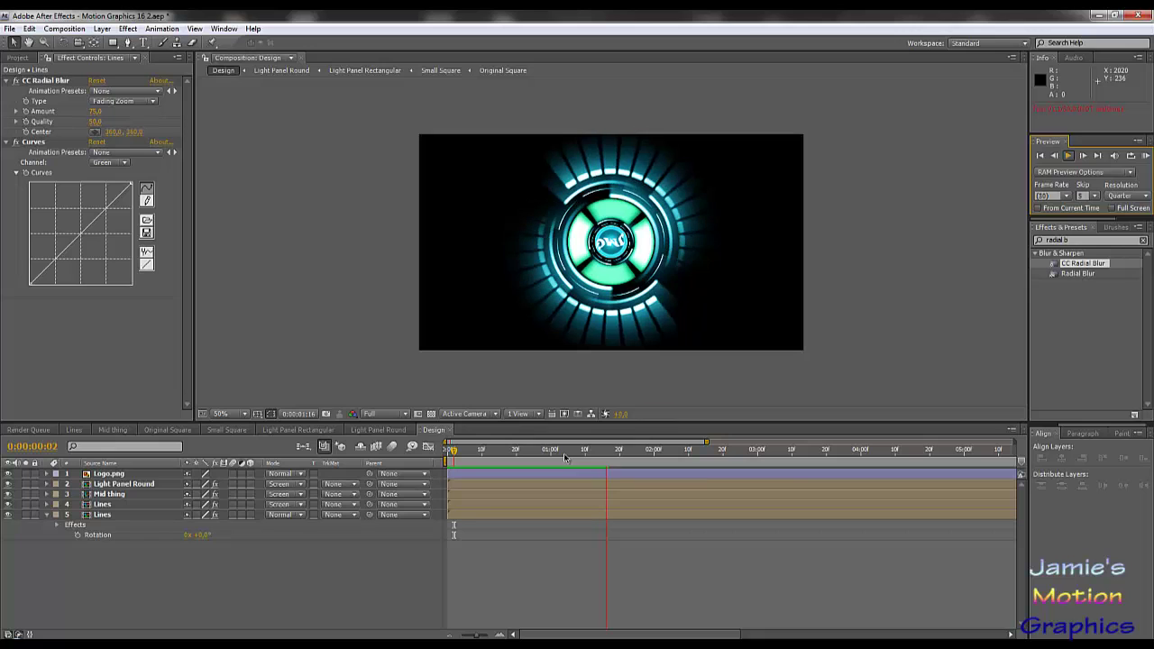
key(space)
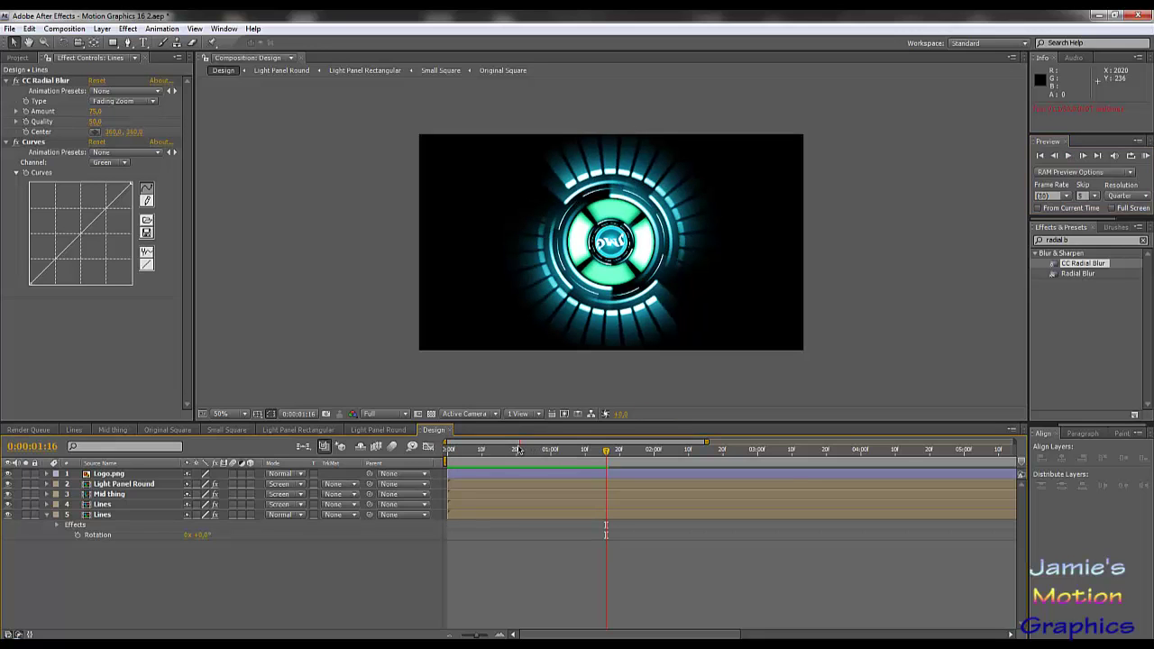
drag(518, 449, 445, 449)
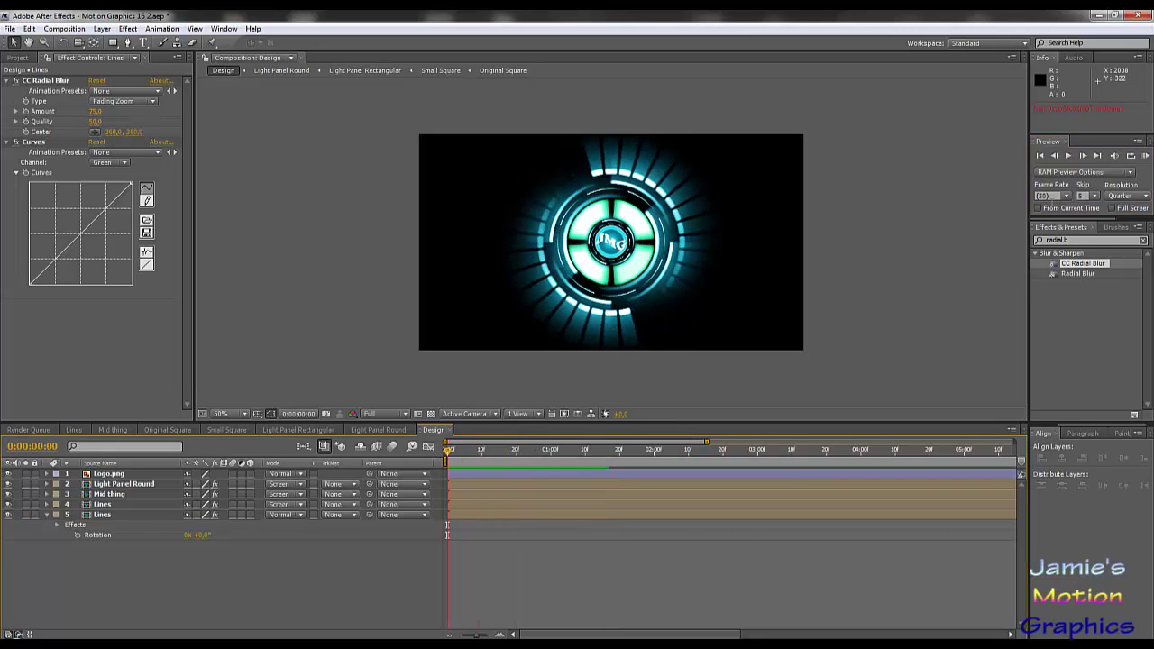
click(1068, 155)
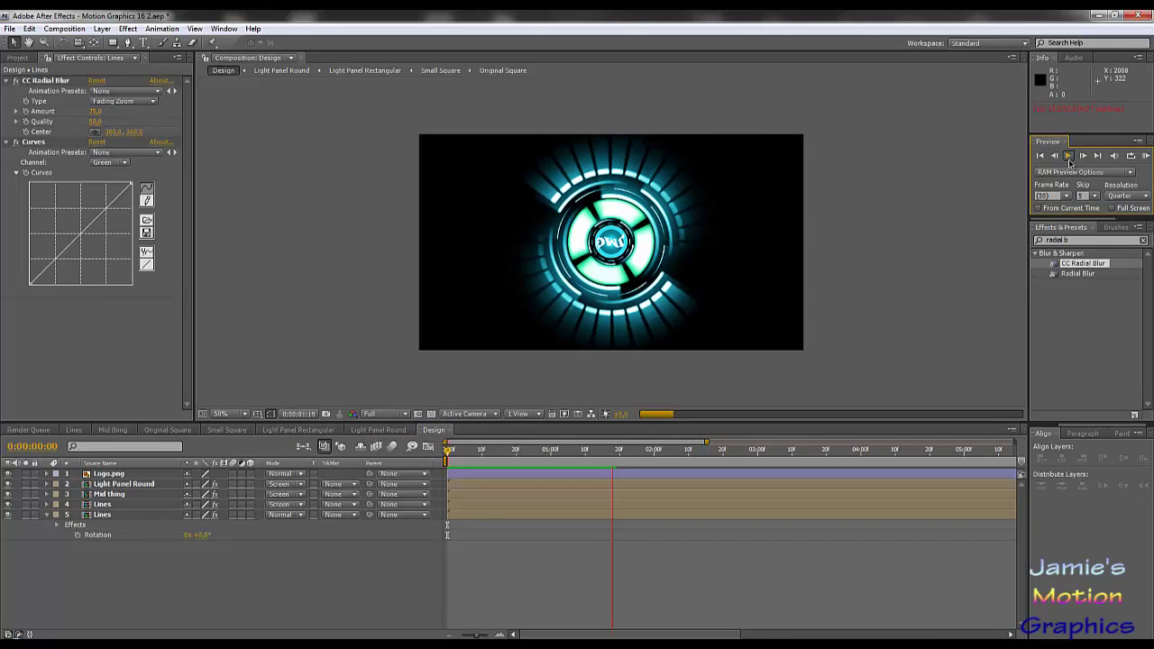
click(1069, 155)
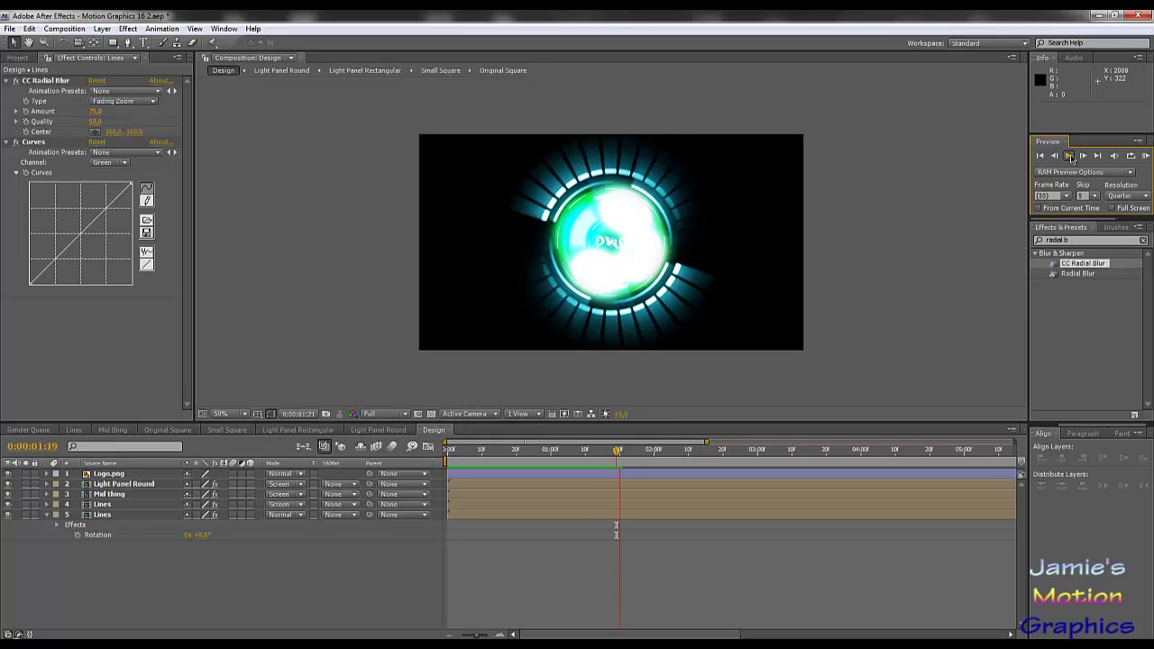
click(1069, 156)
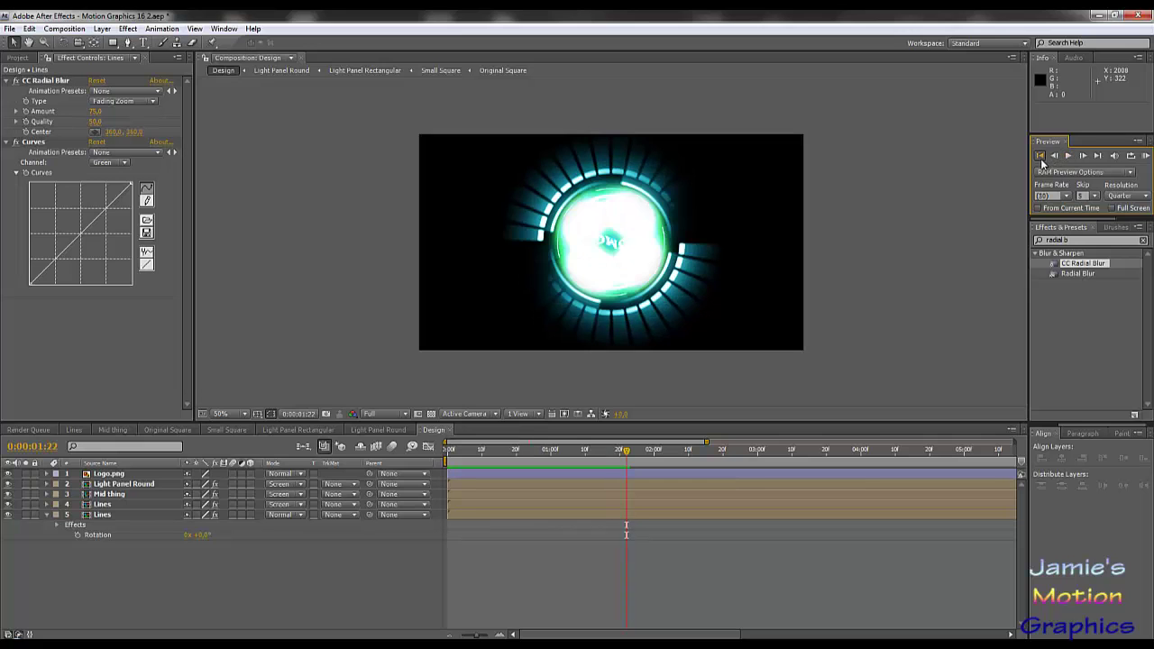
click(1070, 155)
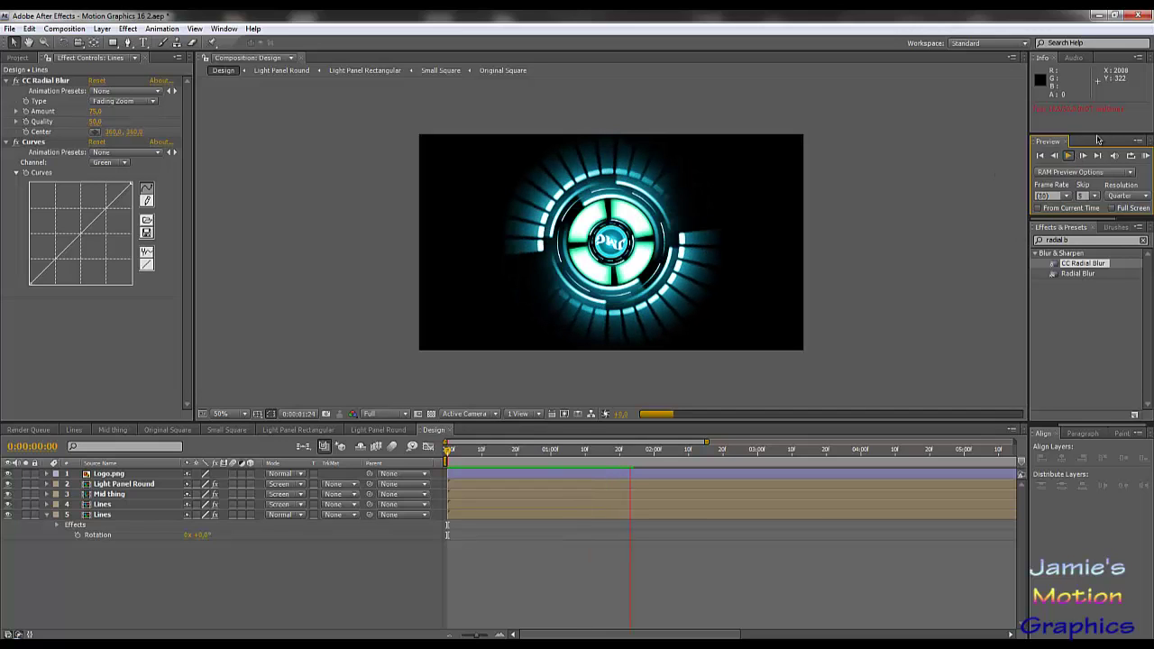
click(1070, 155)
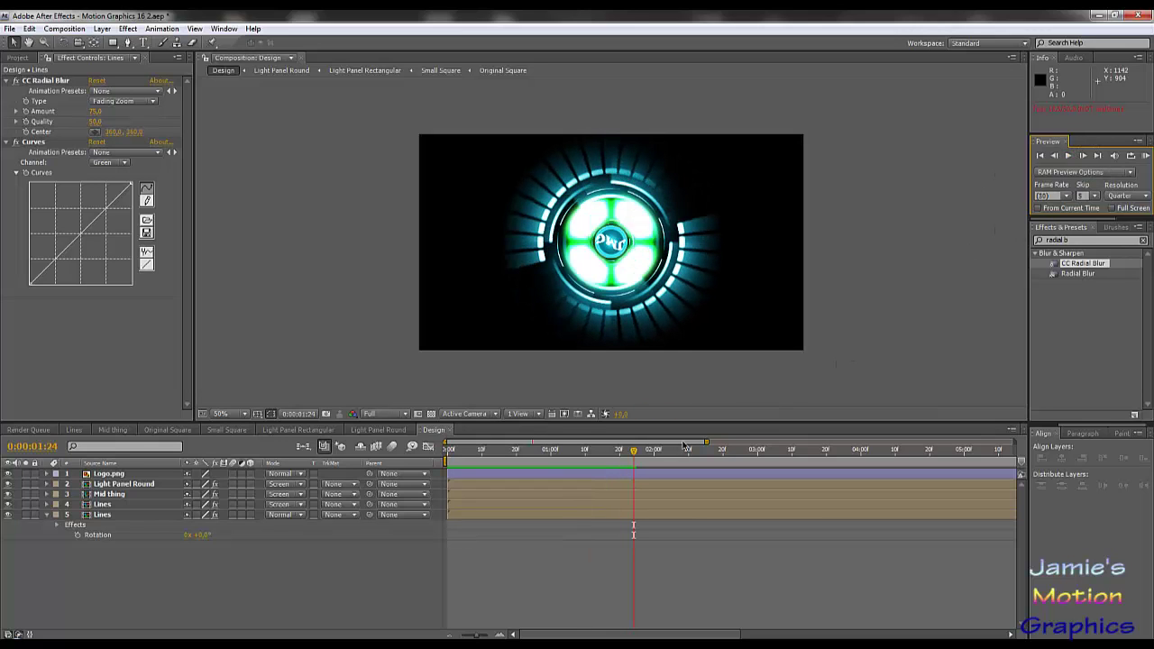
drag(626, 452, 447, 467)
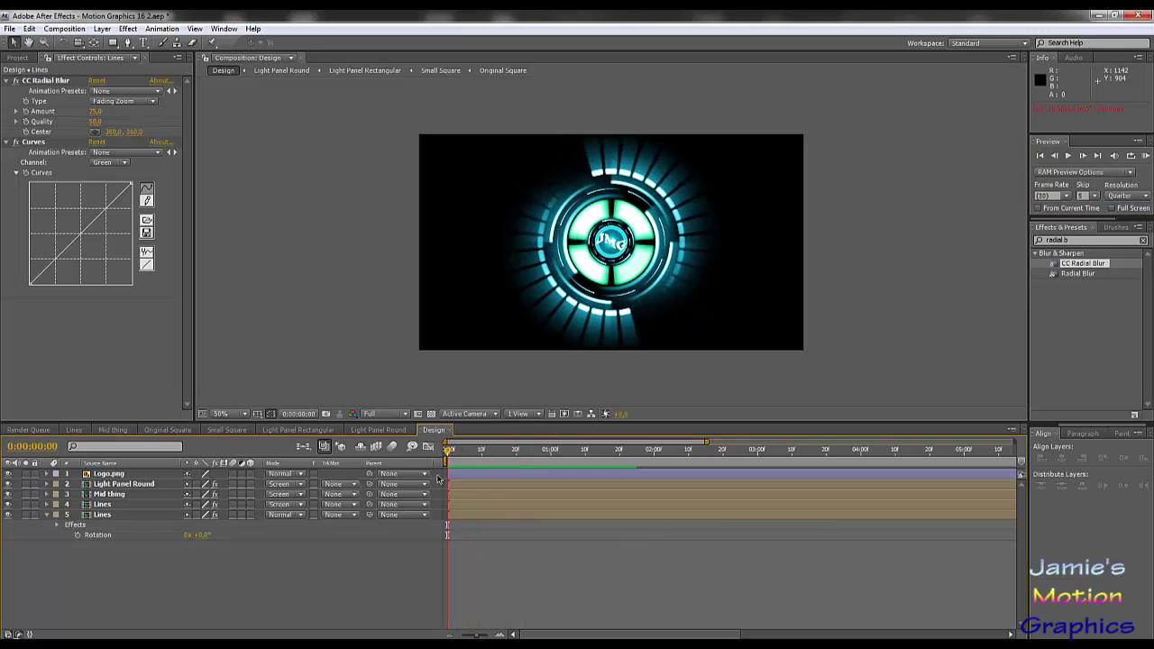
Create a new composition named Final Design and add the Design composition to it as a layer.
click(70, 29)
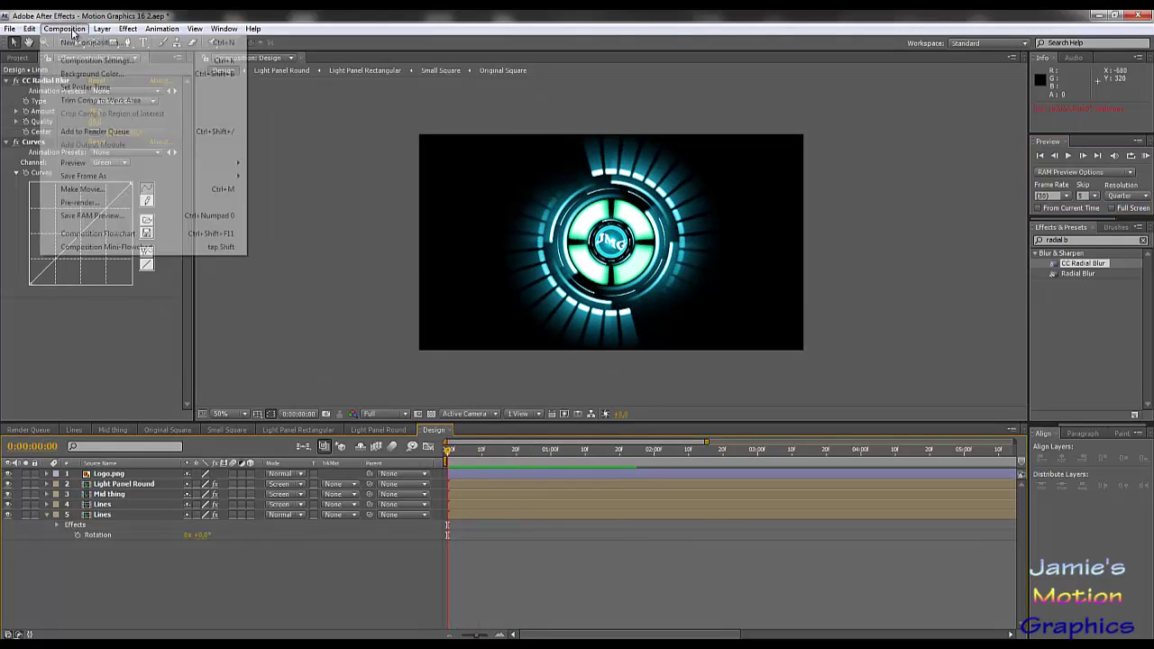
click(87, 45)
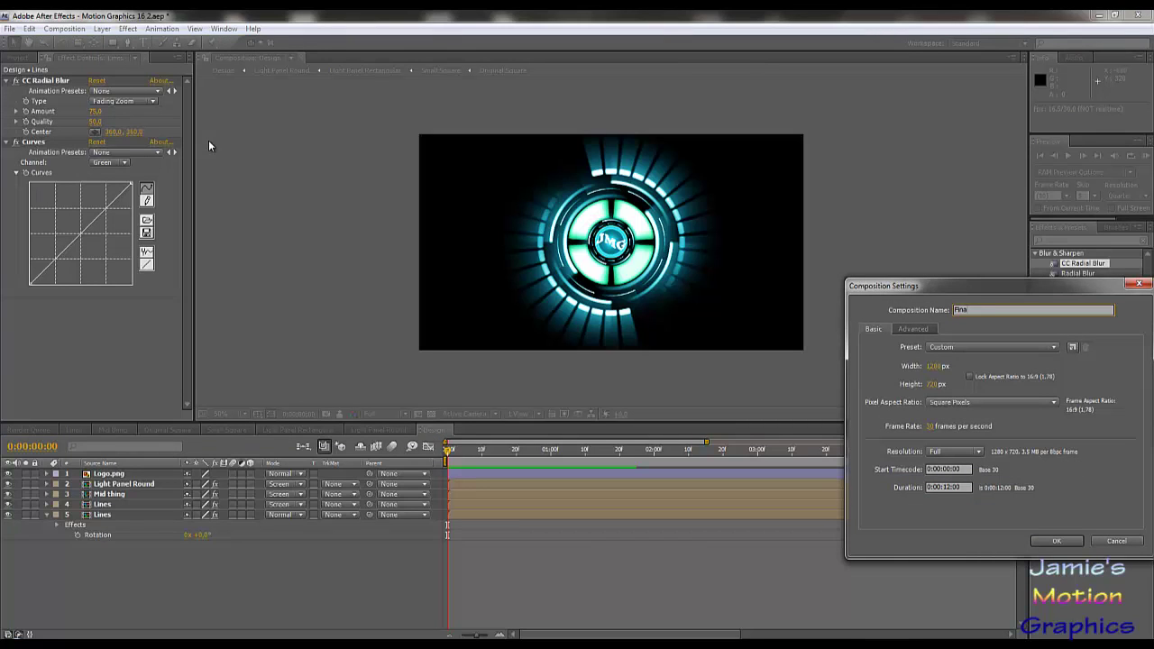
text(Final Design)
key(Return)
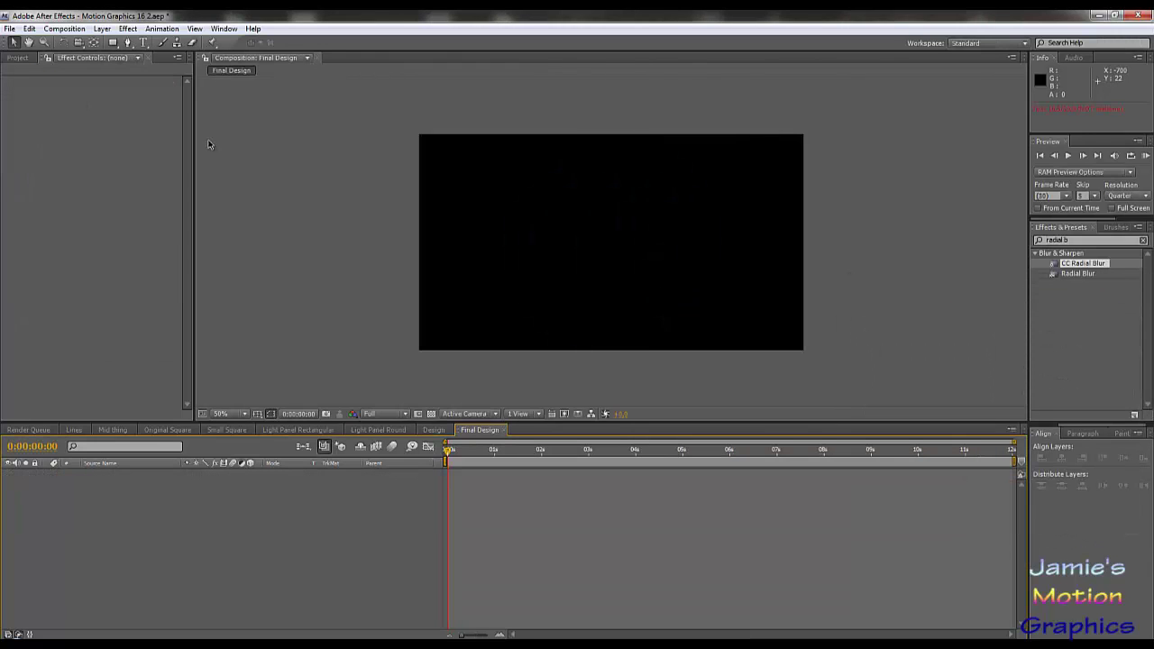
click(17, 58)
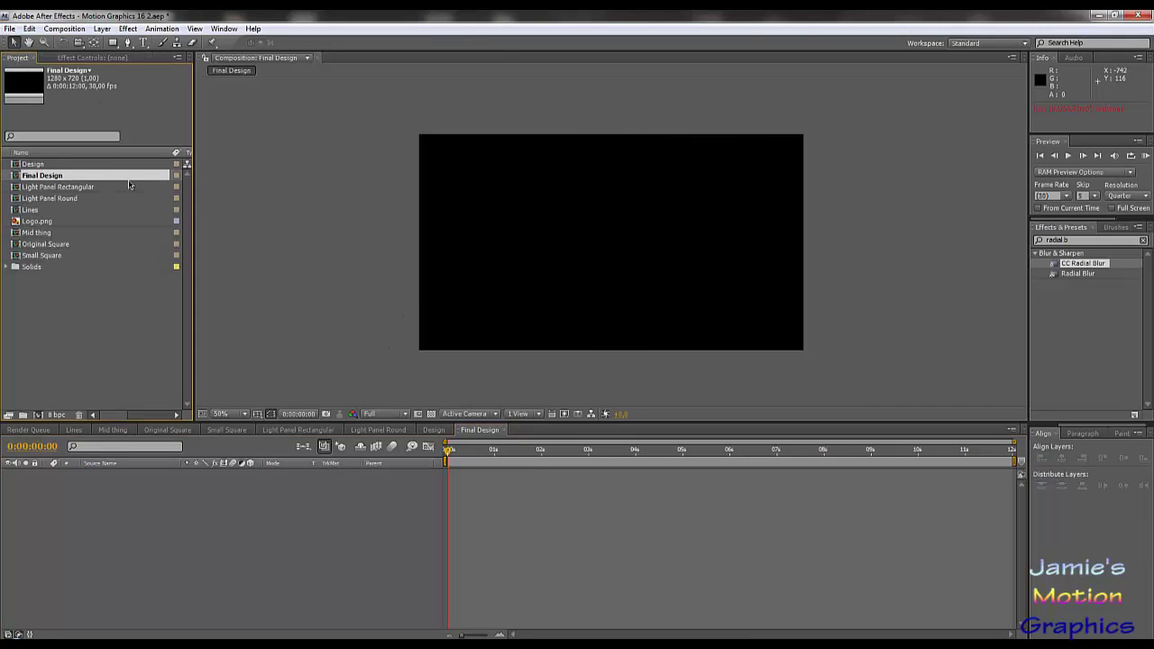
drag(34, 164, 146, 493)
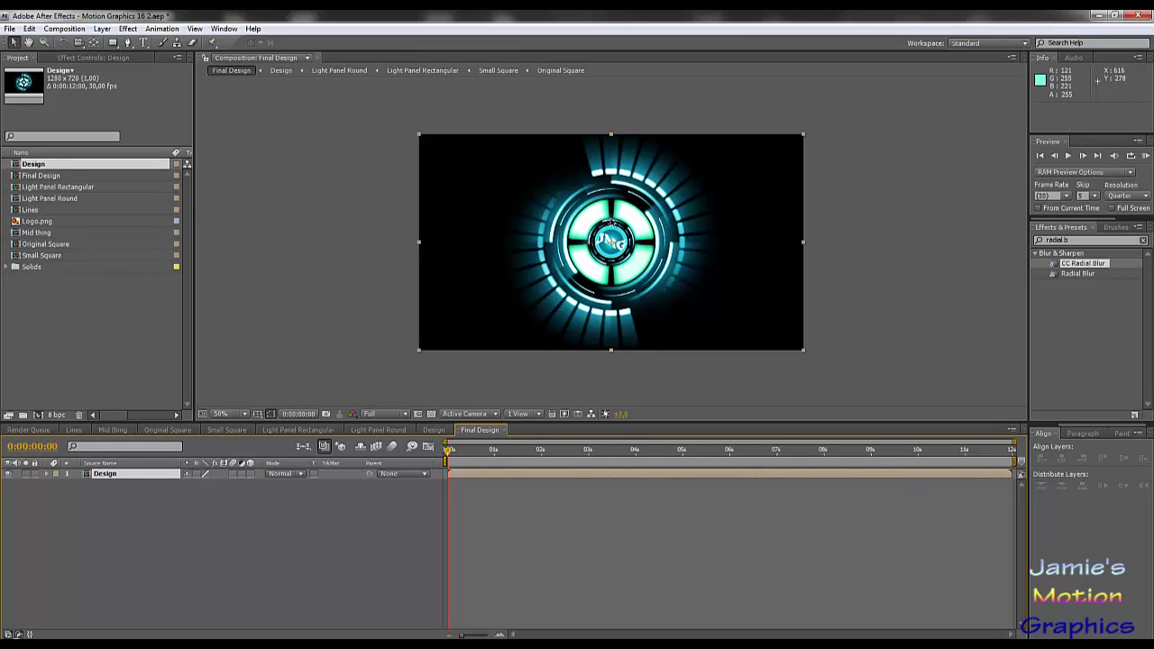
Scale the Design layer to 63% and move it to position 280, 440 in the Final Design composition.
key(s)
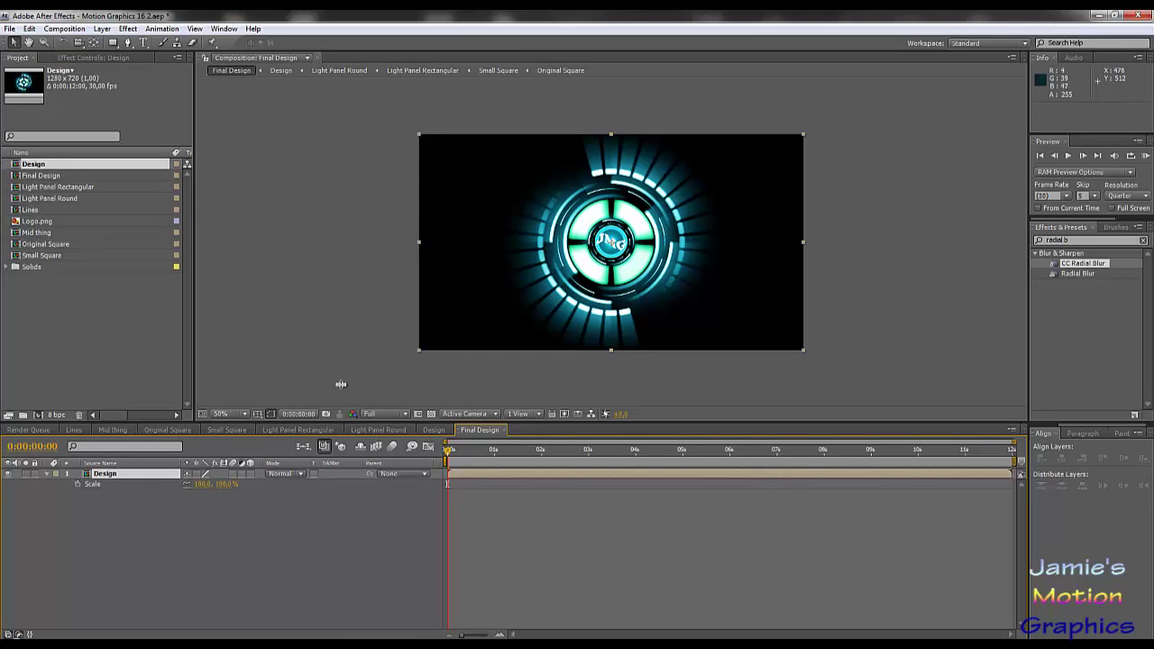
mouse_move(227, 487)
mouse_down()
mouse_move(184, 487)
mouse_move(213, 487)
mouse_up()
drag(615, 244, 506, 276)
key(shift+Up)
key(Up)
key(Up)
key(Up)
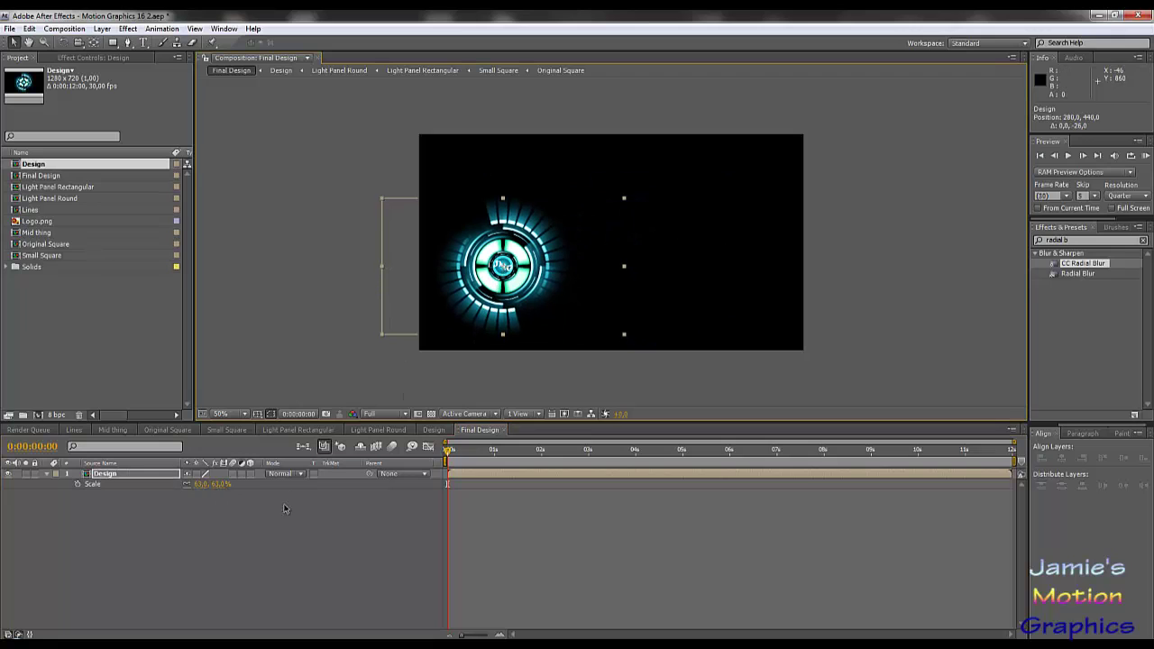
Enable Collapse Transformations on the Design layer in Final Design and duplicate the layer.
click(199, 474)
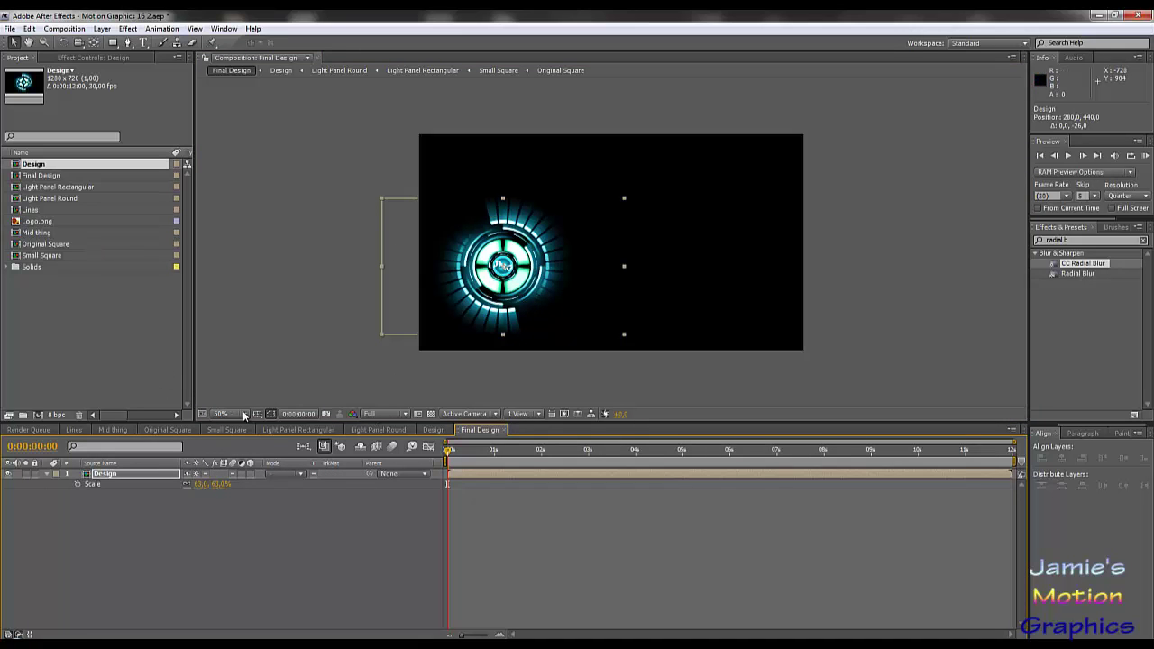
click(435, 430)
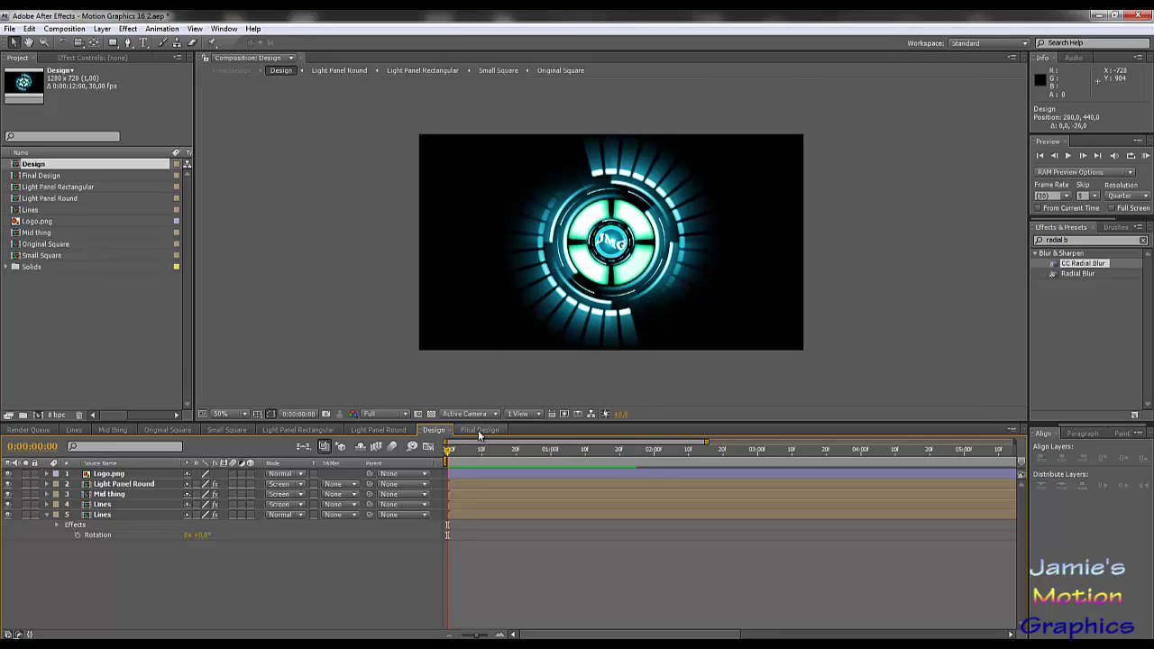
click(479, 430)
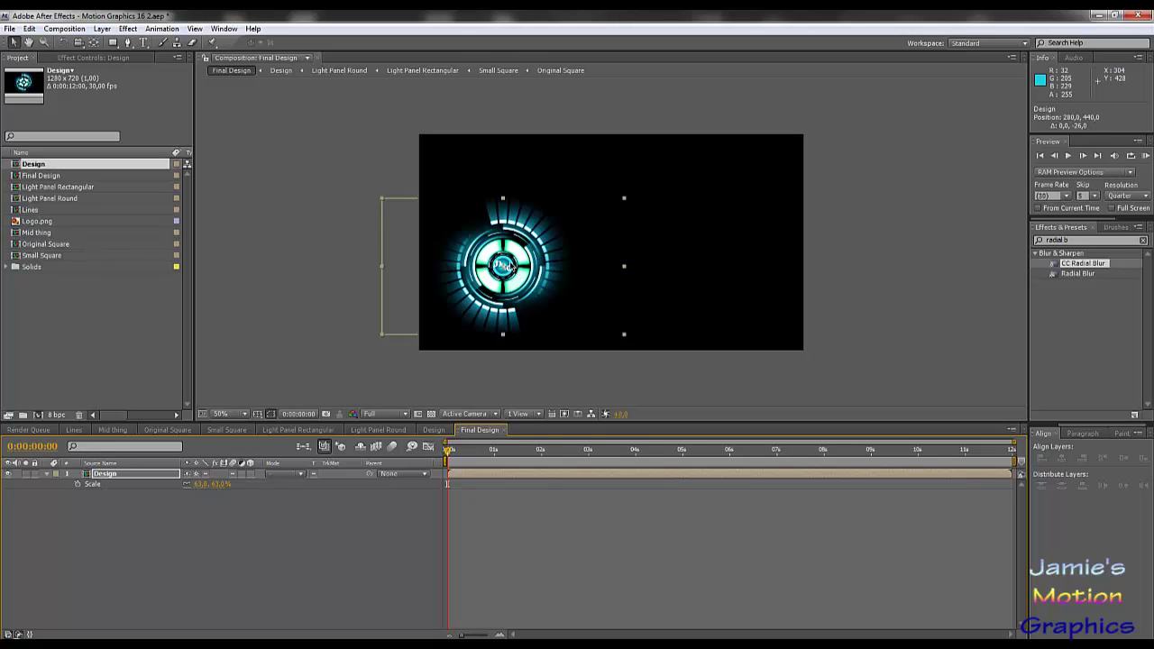
click(115, 476)
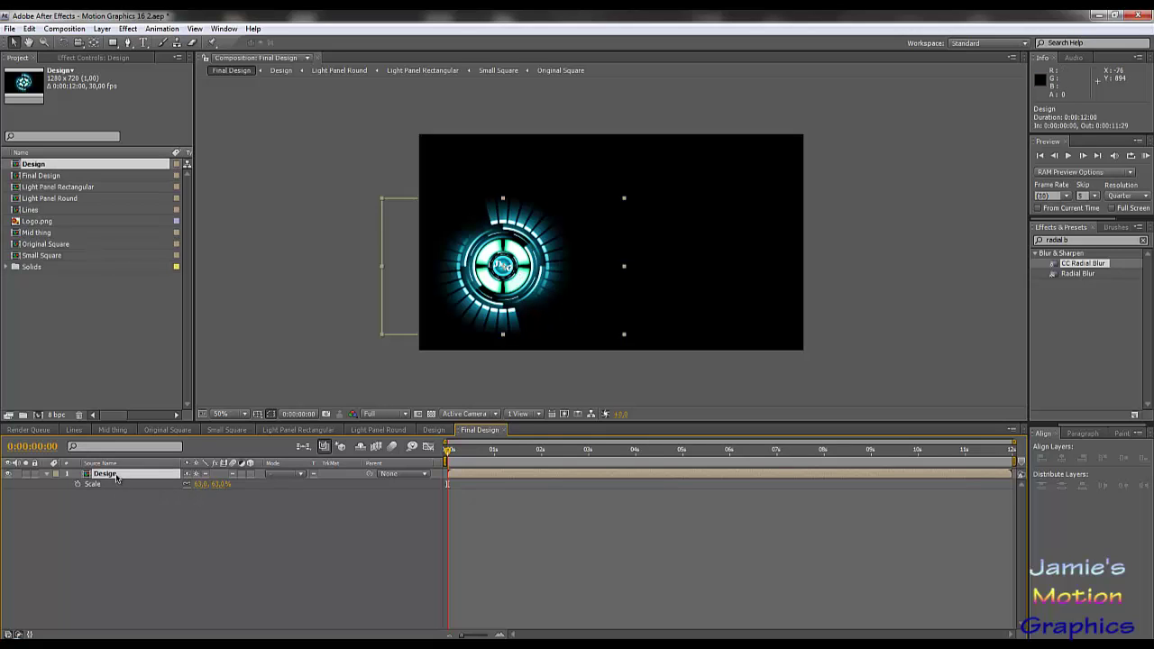
key(ctrl+d)
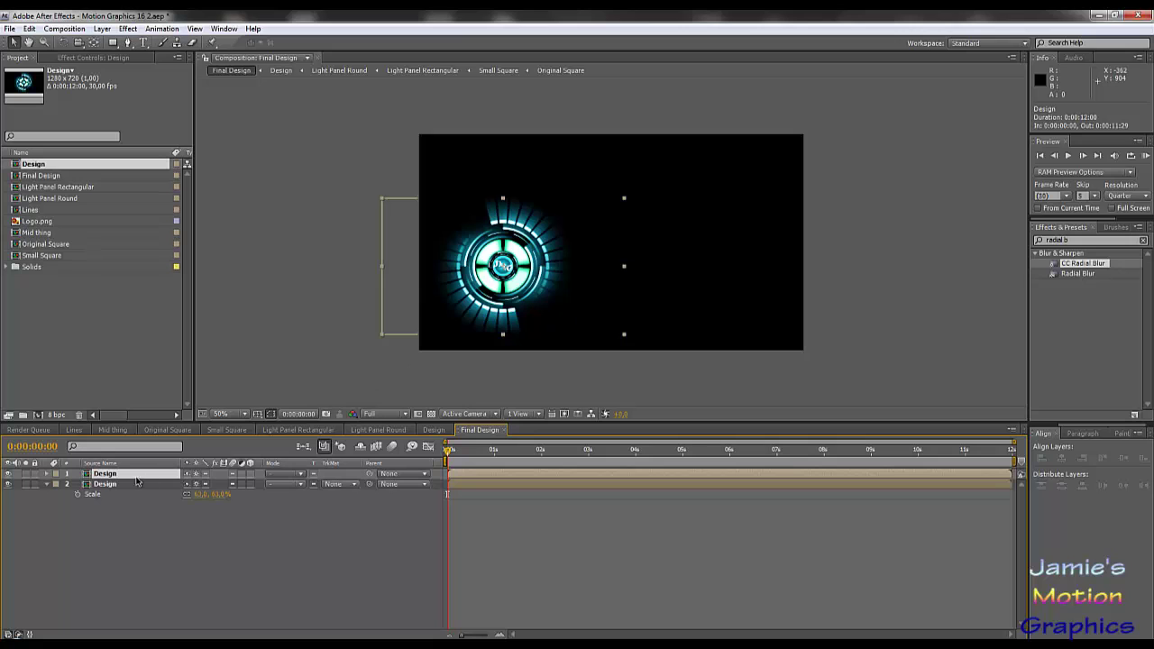
Move the duplicated Design layer to position 868, 358 and the original Design layer to 394, 358.
drag(521, 265, 700, 239)
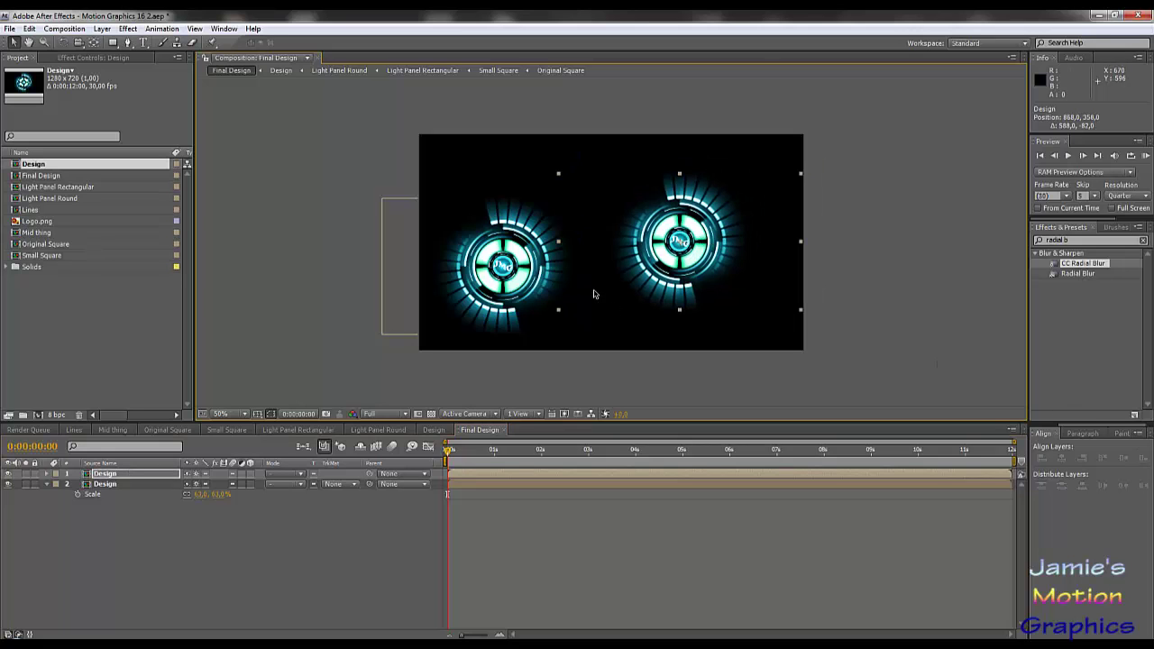
drag(505, 266, 538, 242)
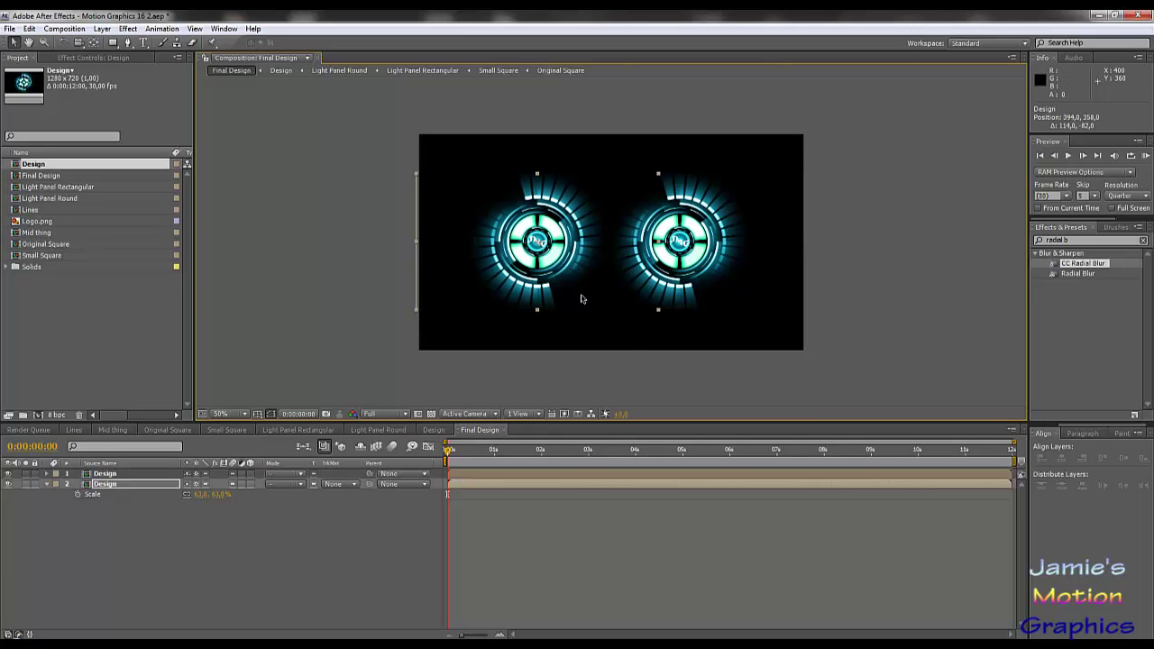
Scrub through the first few seconds of Final Design to compare the animation of the two logo copies.
drag(448, 450, 538, 450)
click(608, 459)
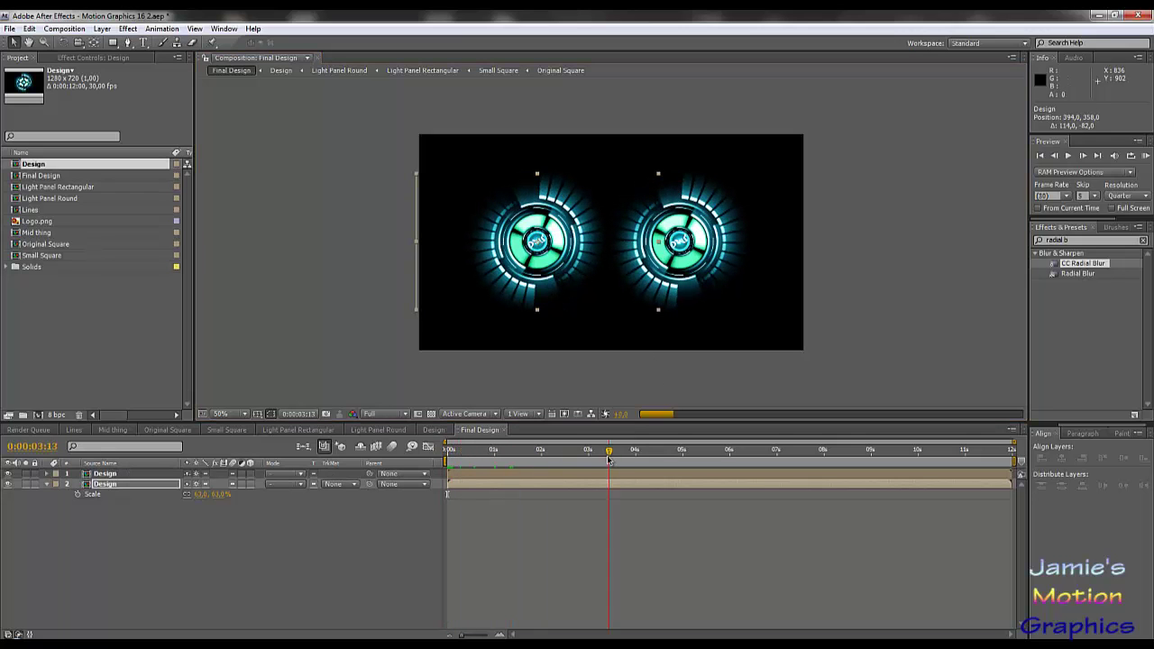
drag(612, 453, 591, 459)
click(519, 459)
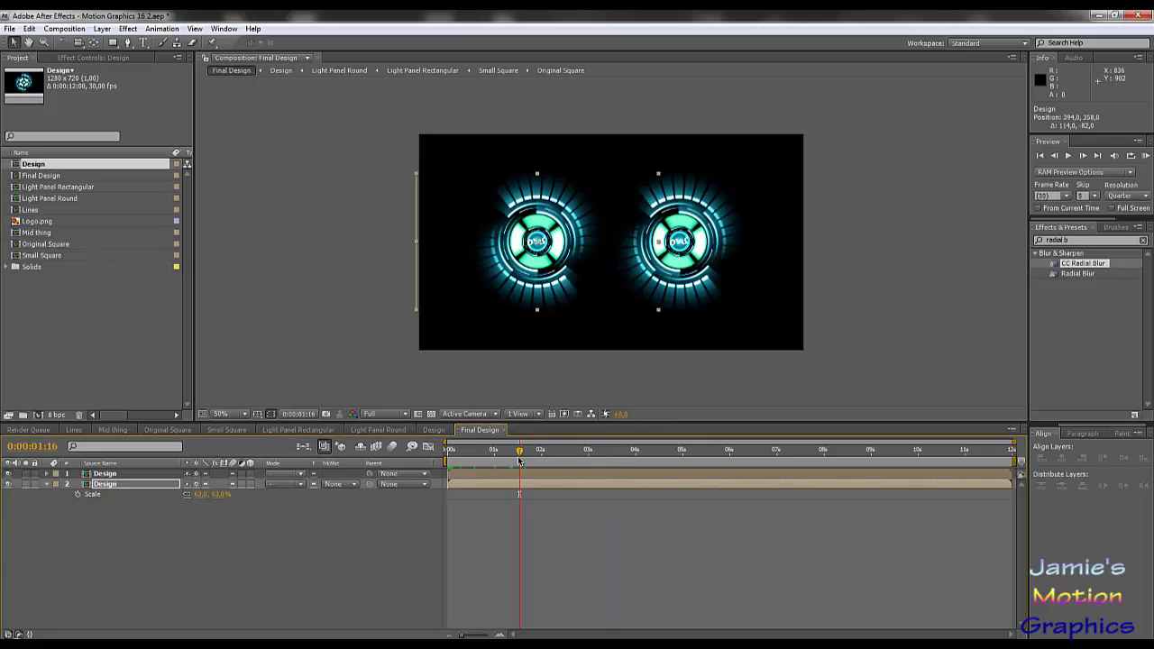
drag(519, 458, 485, 458)
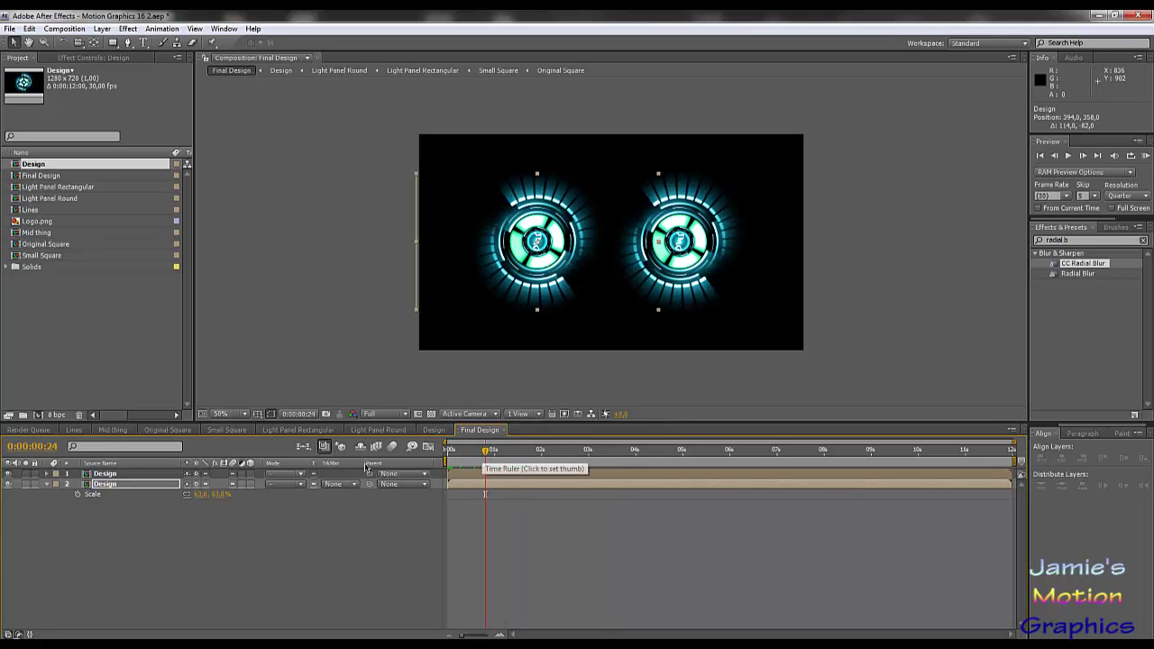
Try making the upper Design layer a 3D layer and setting its Y Rotation to 180°.
click(251, 474)
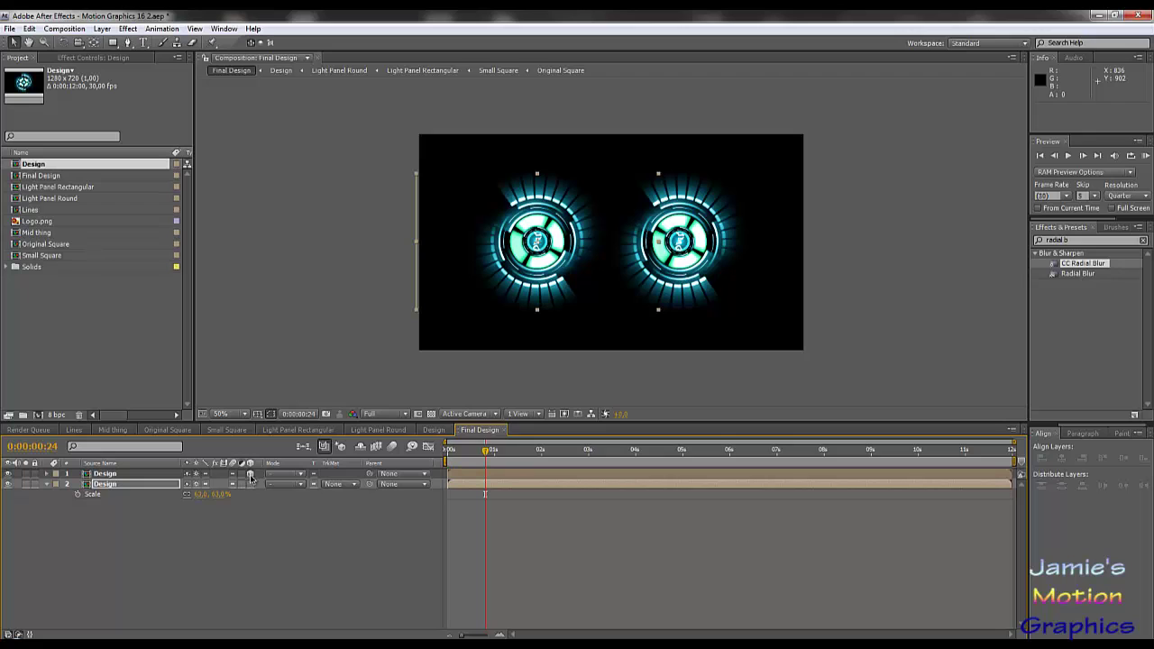
click(117, 475)
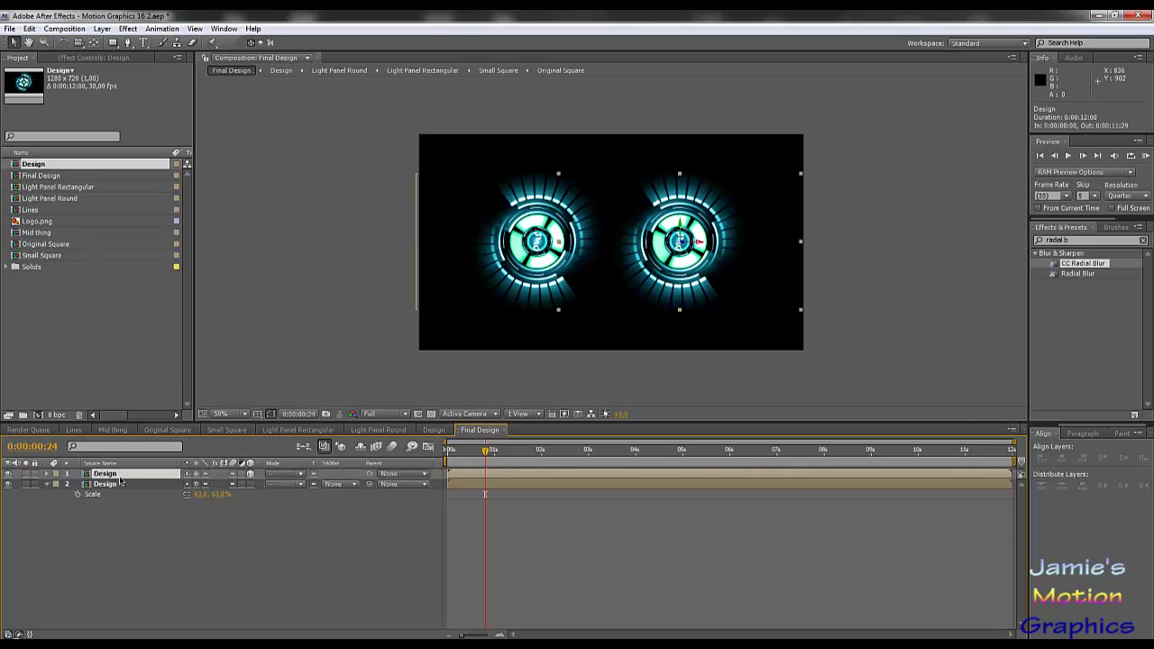
key(r)
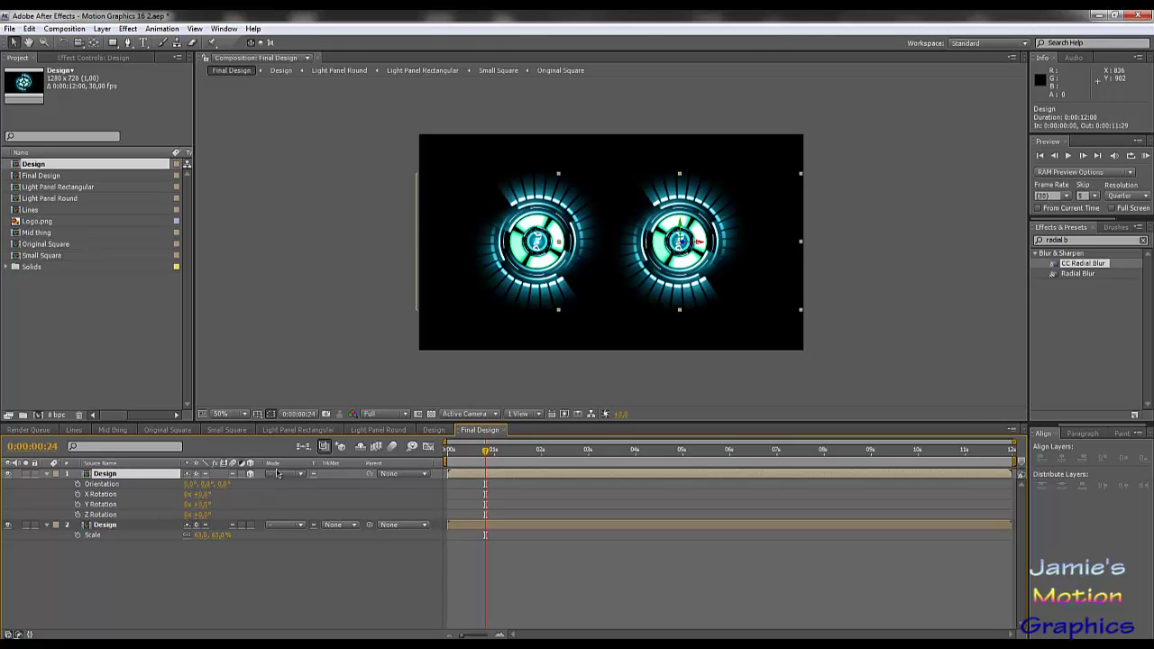
click(199, 504)
key(Return)
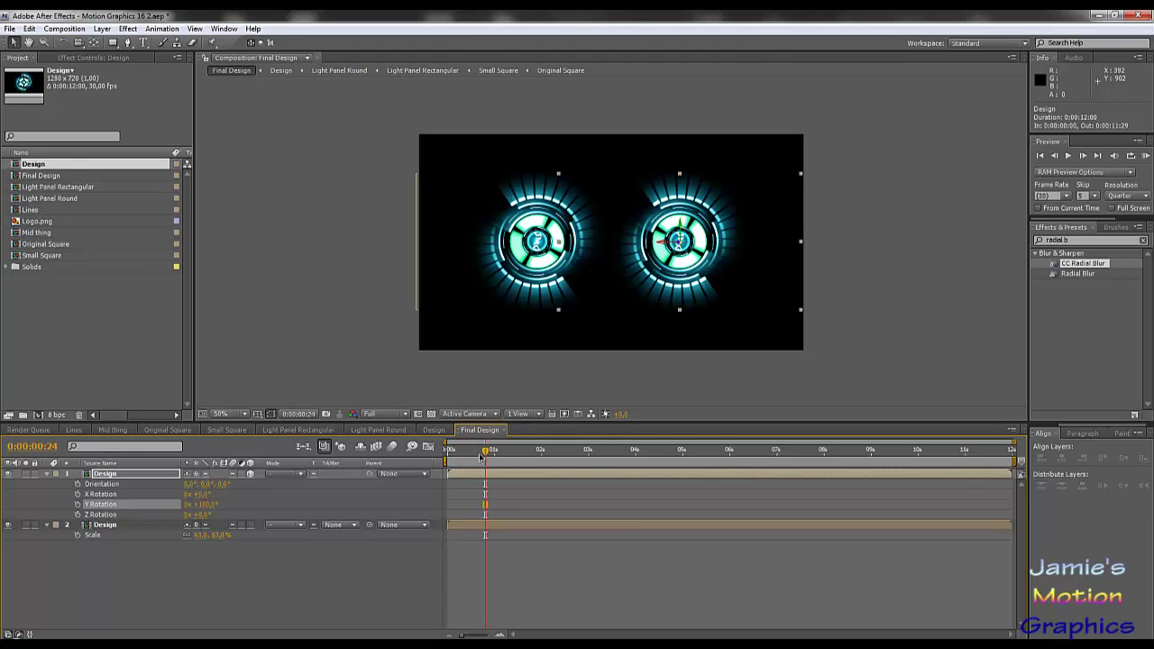
Scrub back and forth over the first three seconds to examine how the flipped copy's rotation compares with the original.
drag(485, 453, 538, 456)
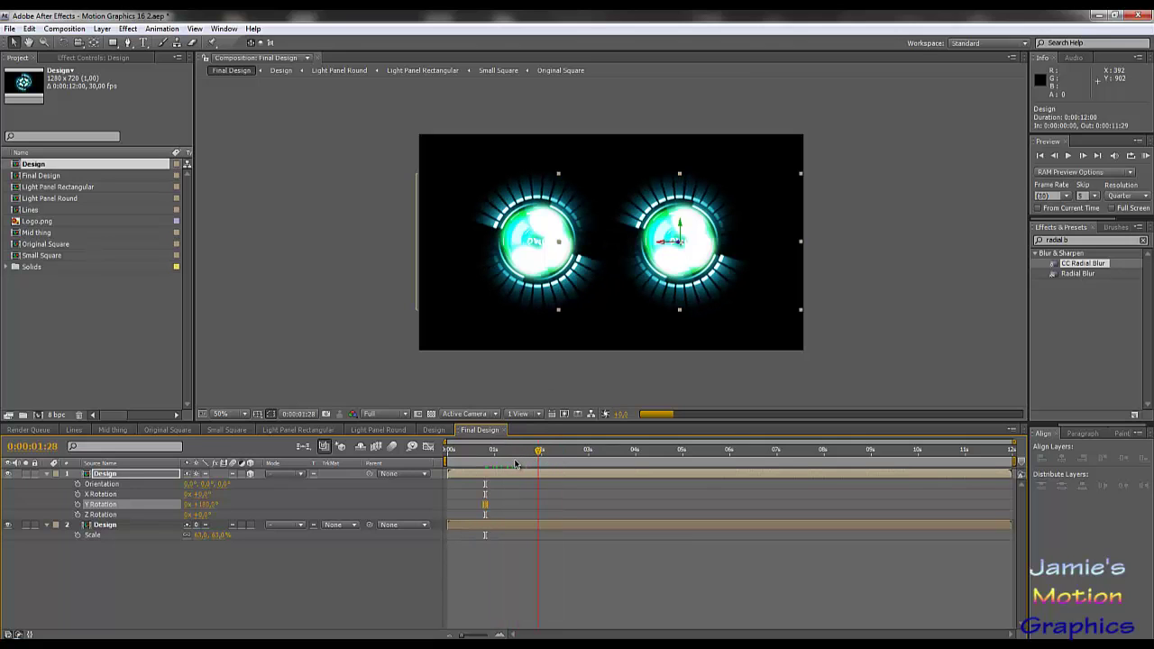
click(515, 462)
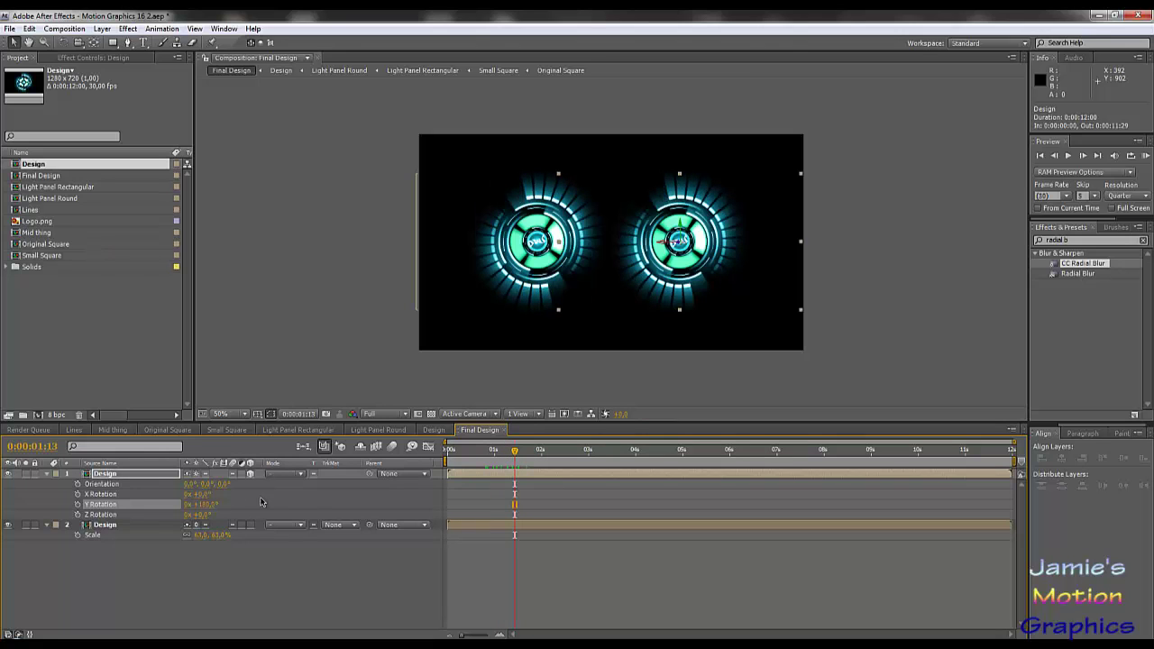
click(495, 451)
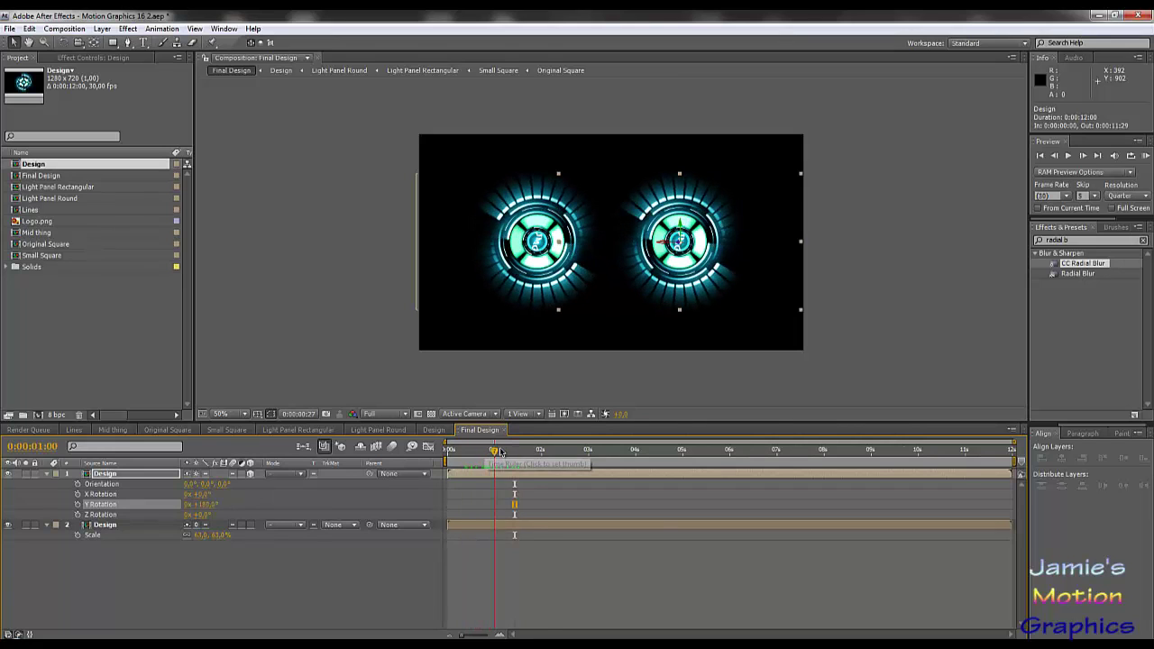
key(k)
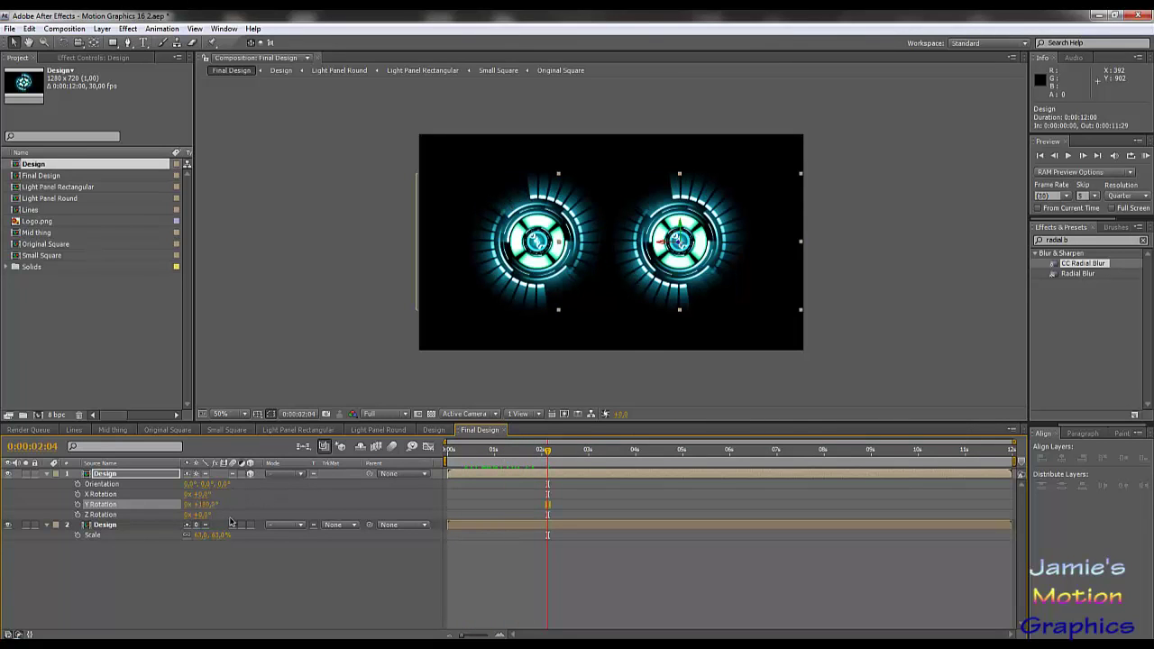
click(483, 455)
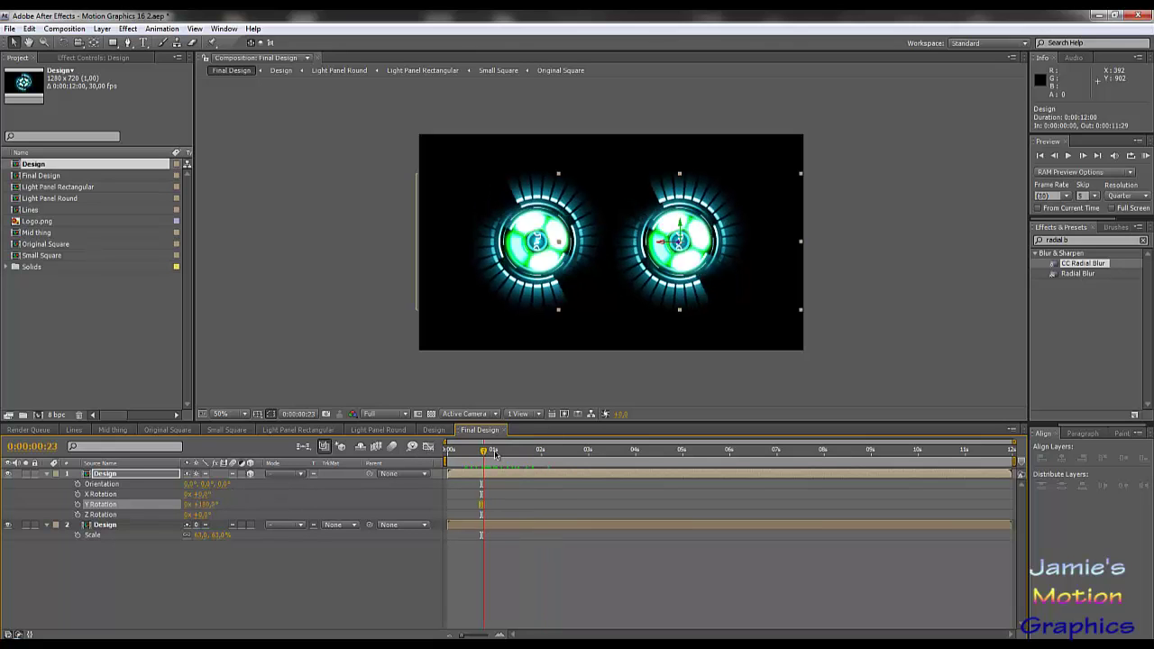
click(534, 450)
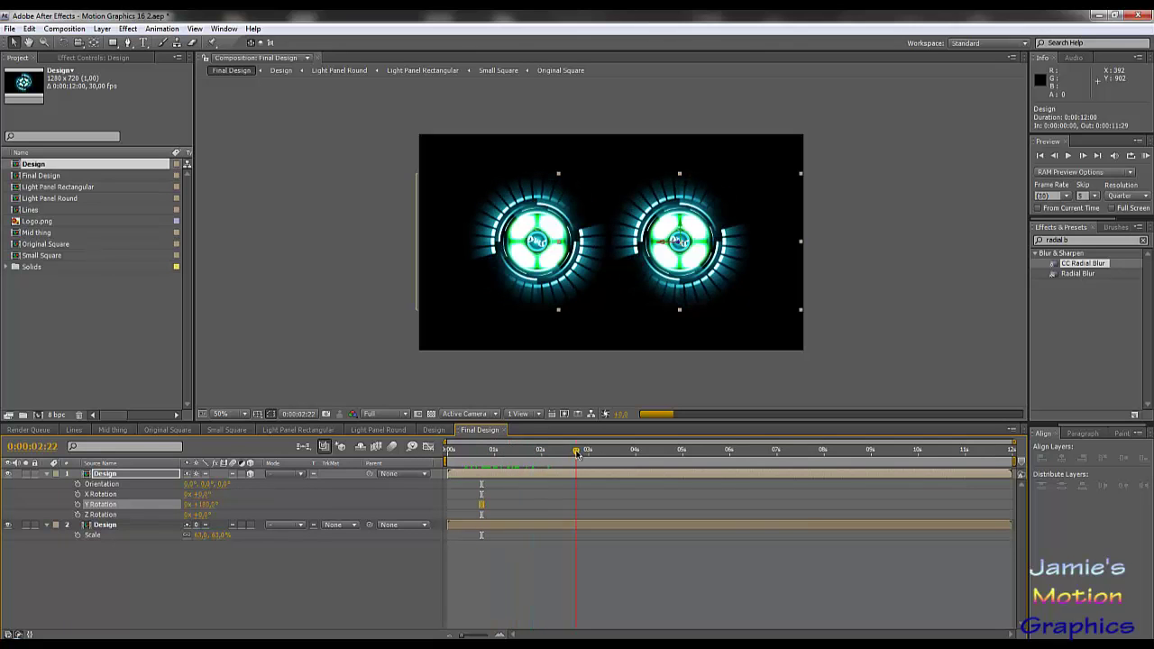
drag(577, 454, 573, 454)
click(482, 451)
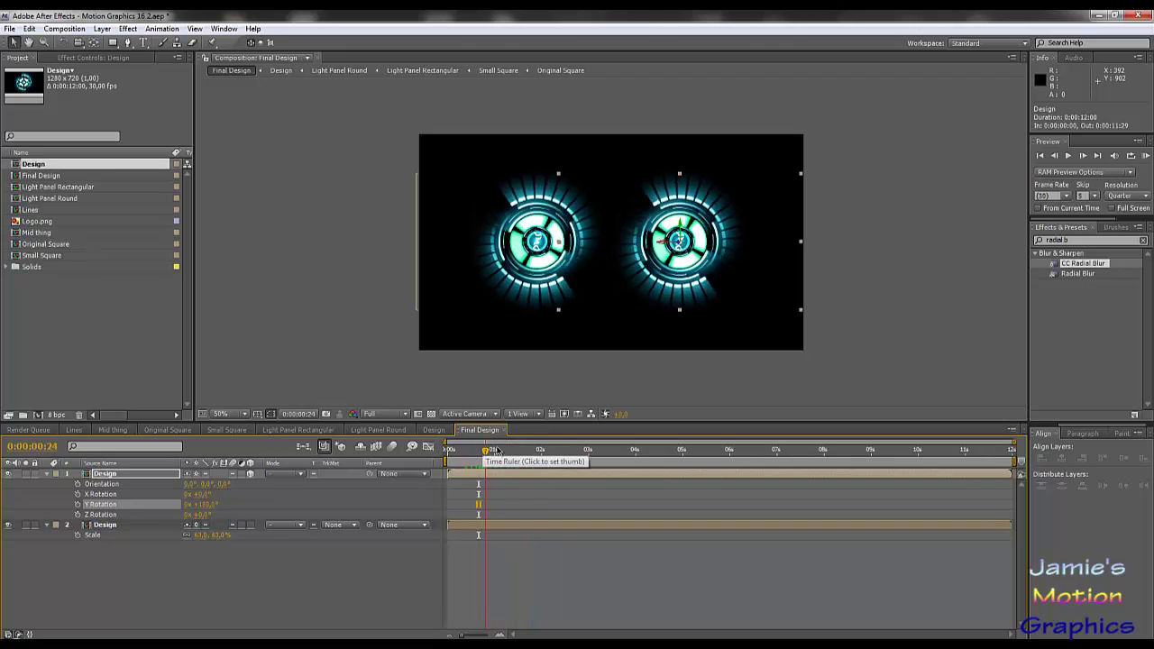
click(534, 451)
click(587, 450)
click(528, 451)
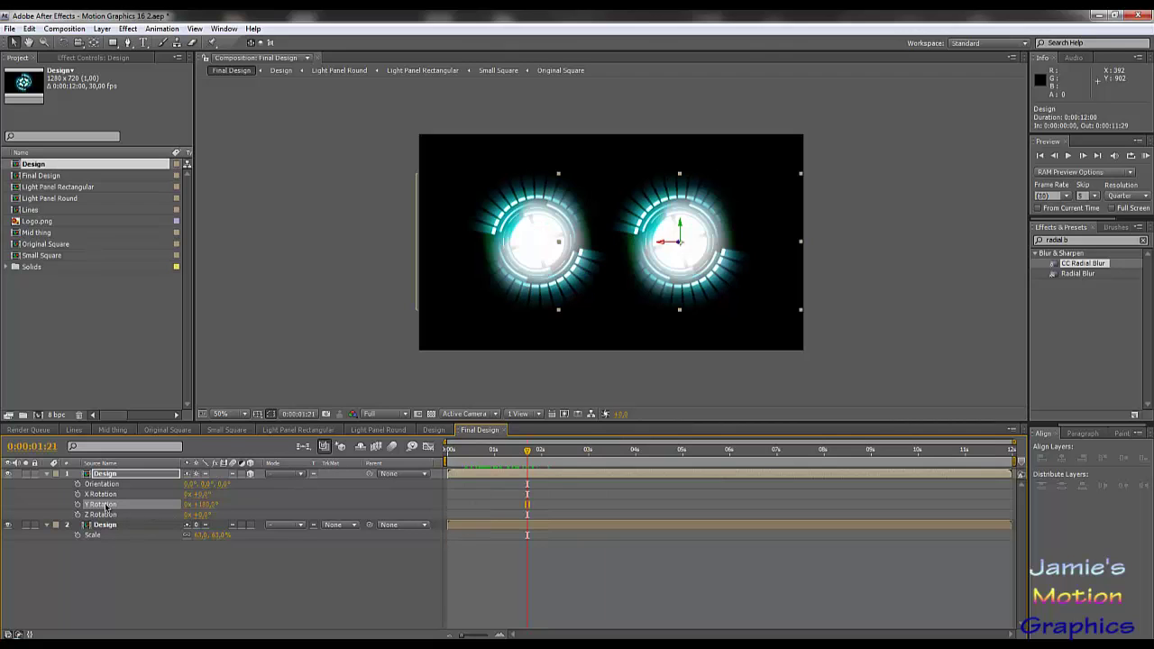
Reset the upper Design layer's Y Rotation to 0° and turn off its 3D Layer switch.
click(204, 504)
click(503, 543)
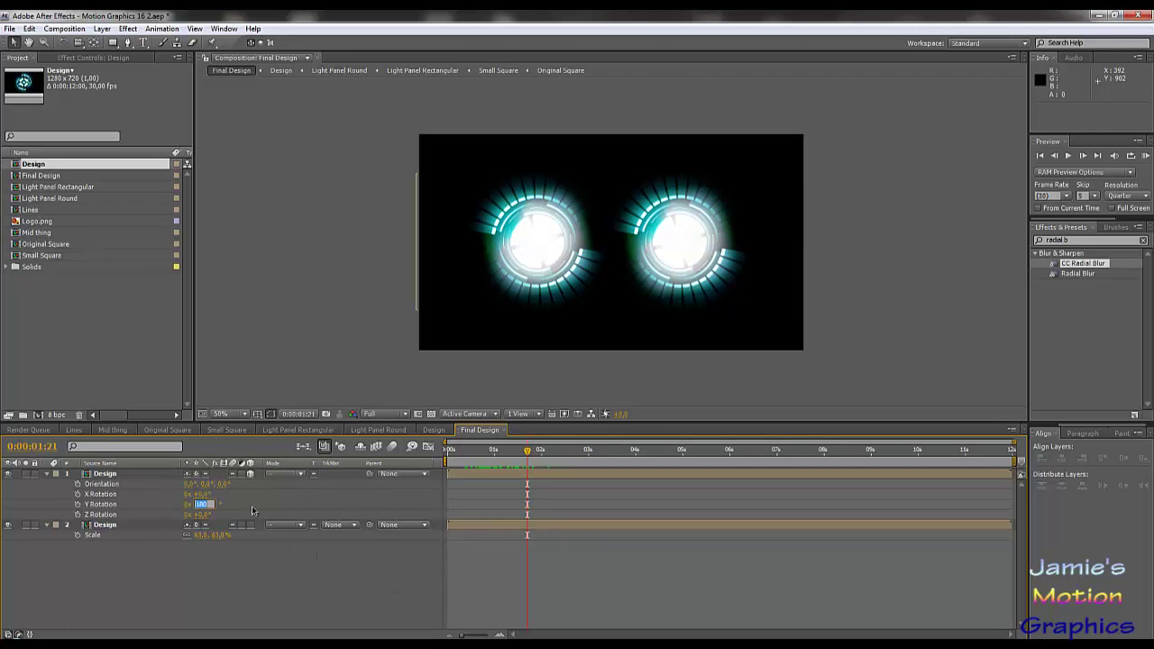
click(514, 474)
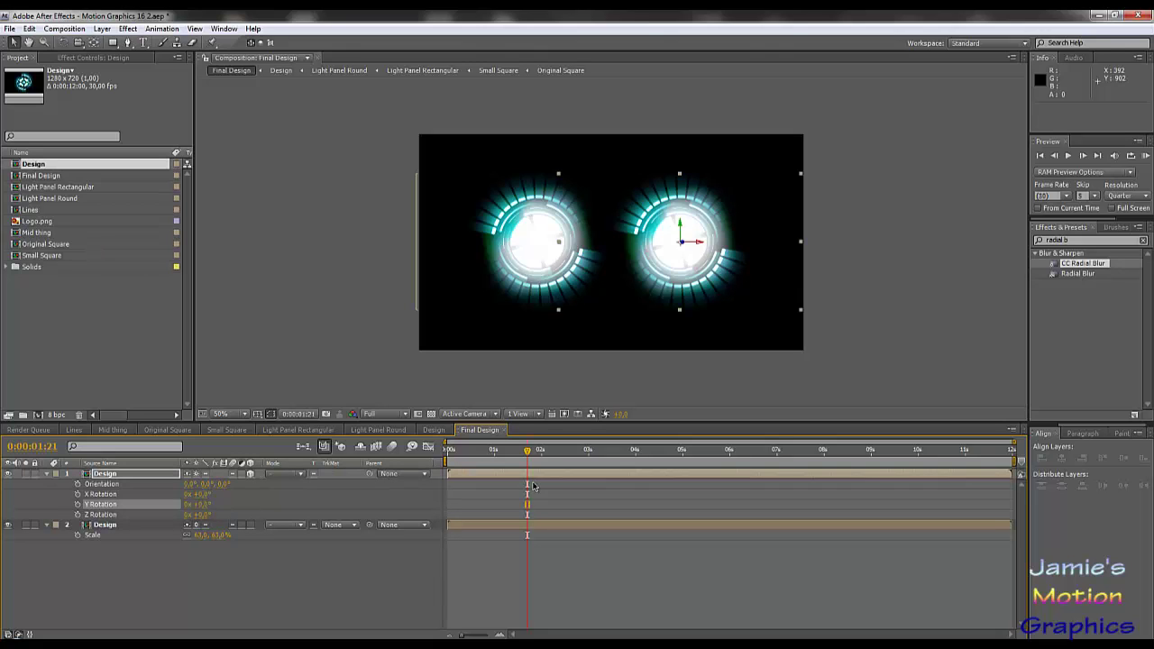
click(256, 474)
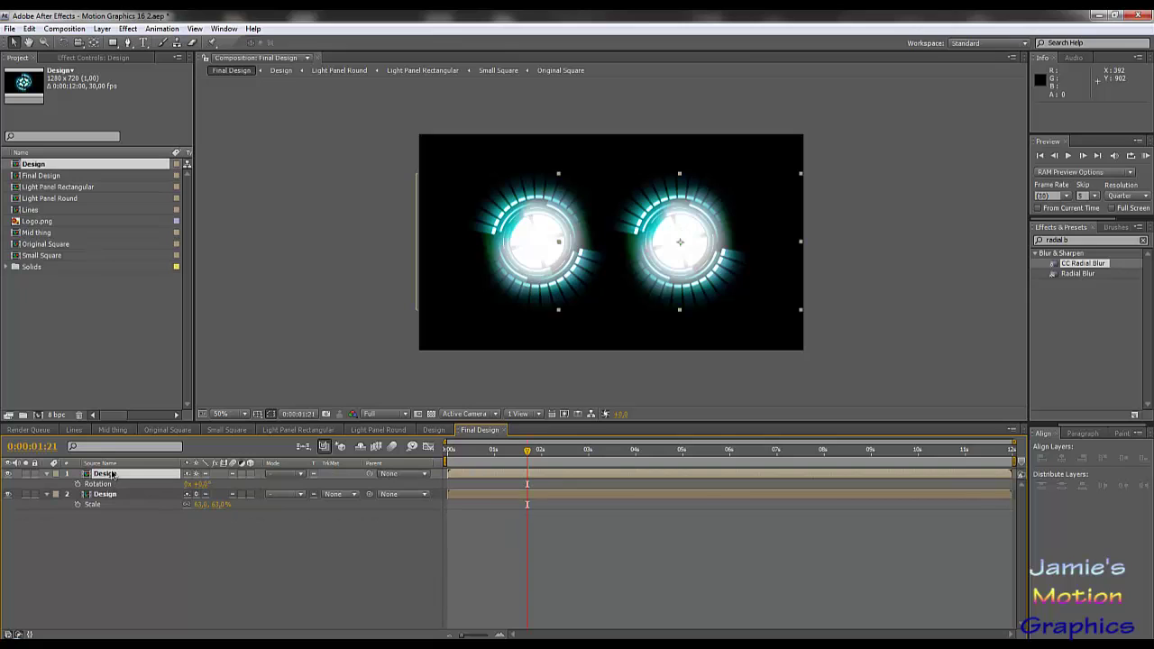
Apply Time-Reverse Layer to the upper Design layer.
right_click(461, 475)
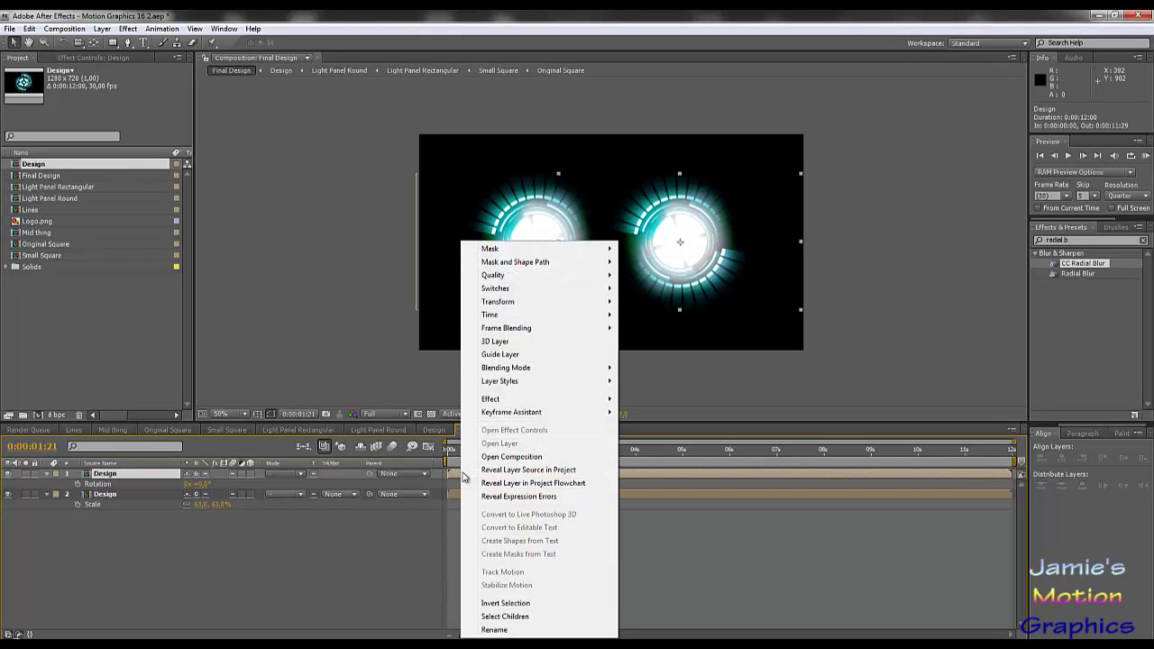
mouse_move(568, 315)
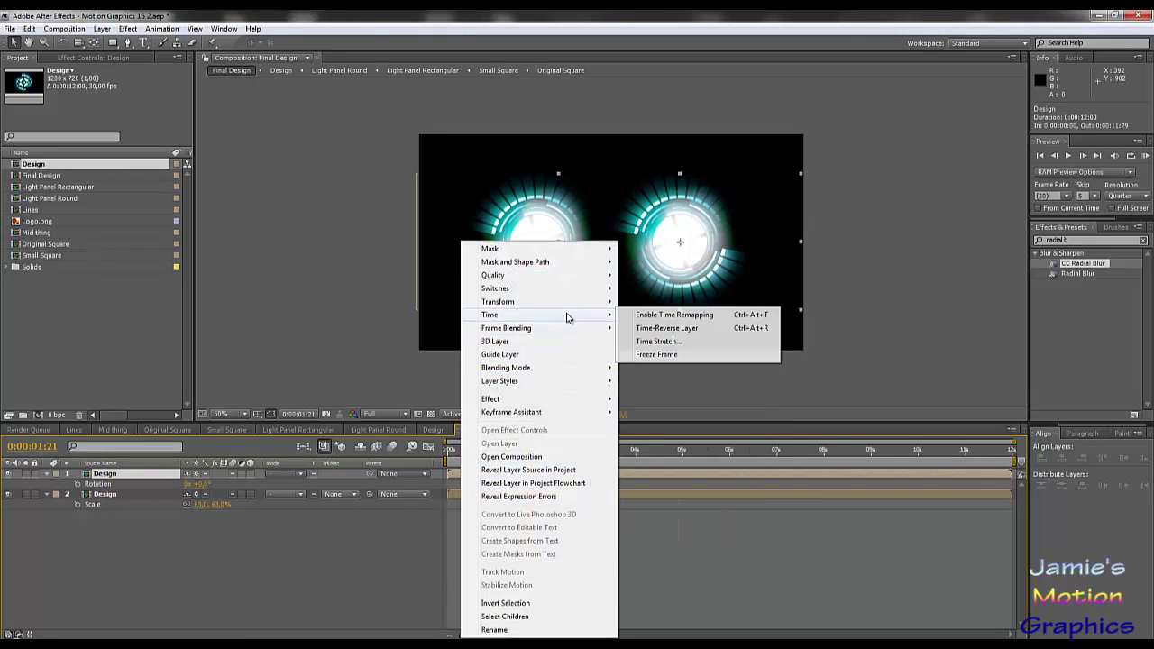
click(685, 328)
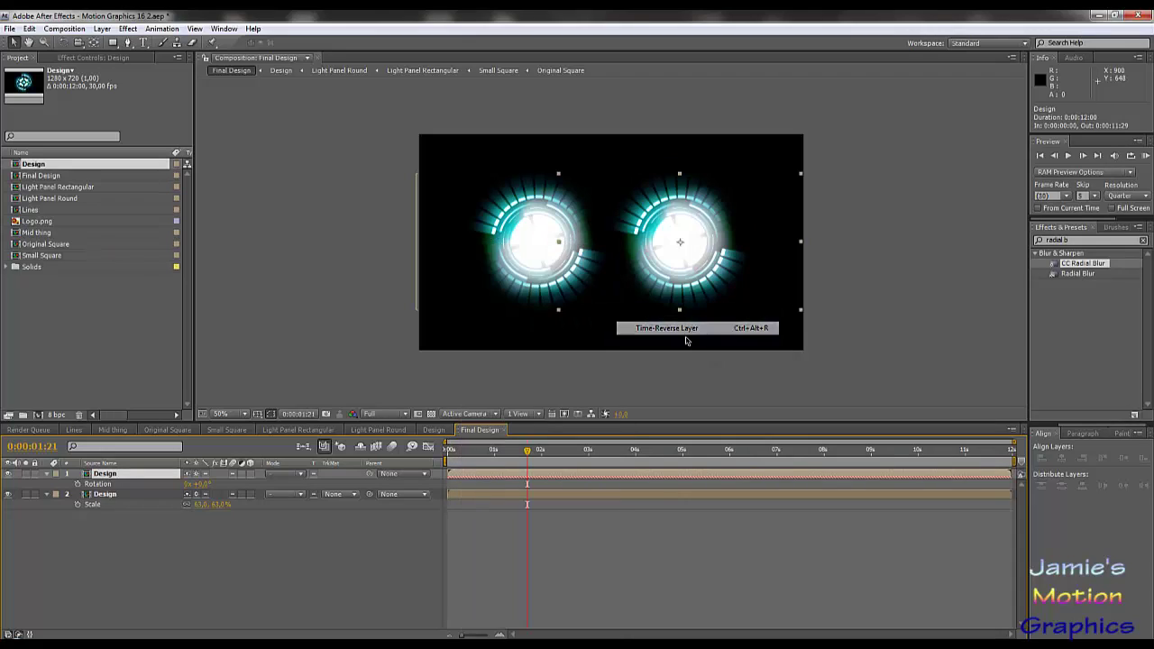
Lower the Final Design viewer's resolution to Quarter and preview the animation with the reversed layer from the first frame.
click(526, 450)
key(Home)
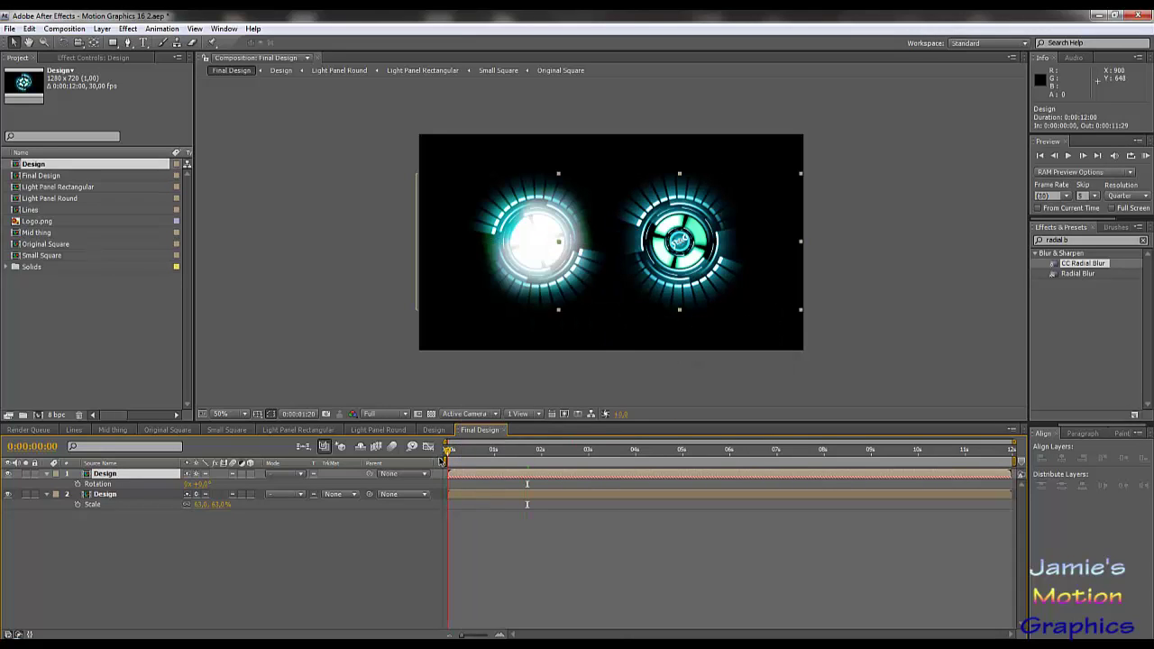
click(1069, 156)
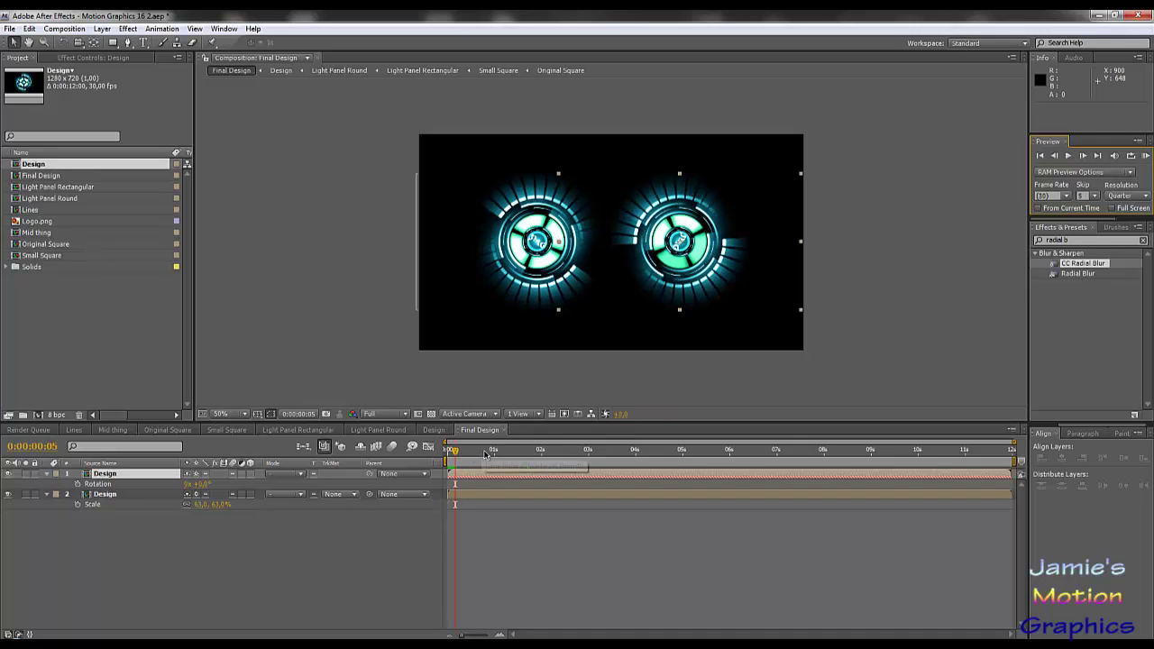
click(385, 413)
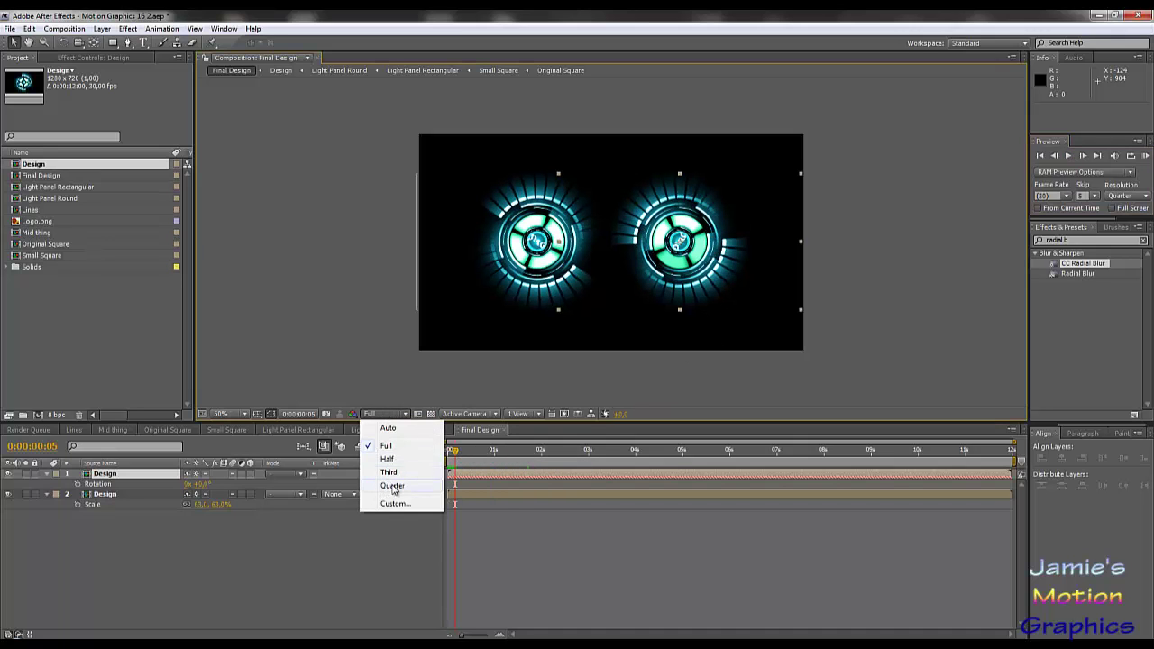
click(393, 484)
key(KP_0)
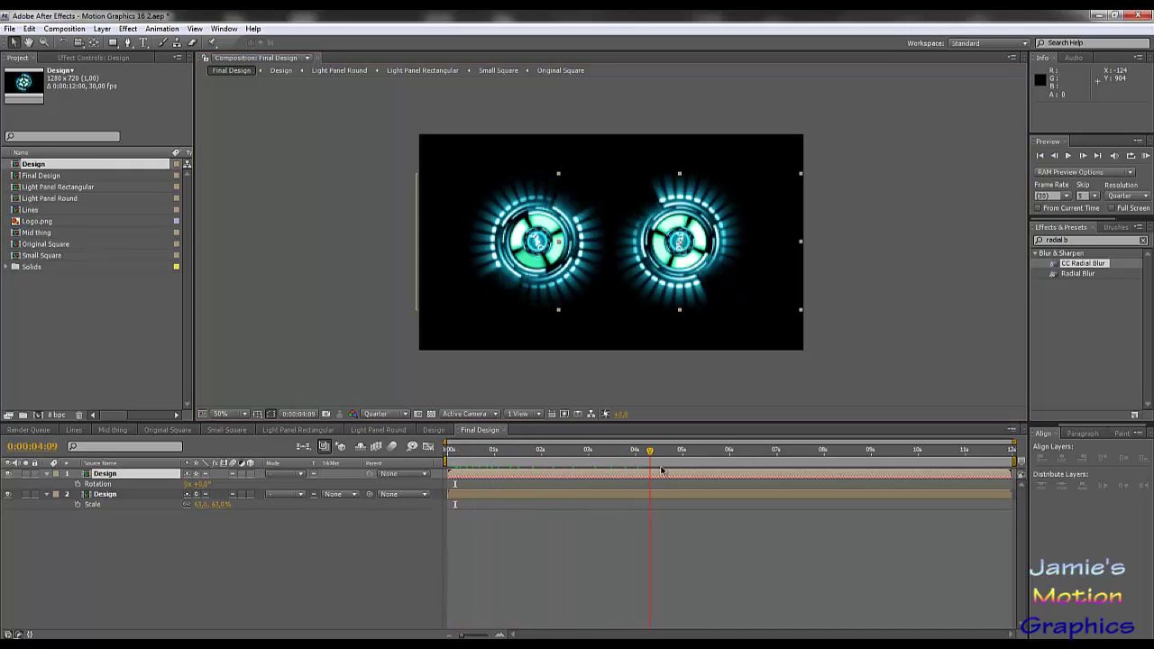
click(494, 485)
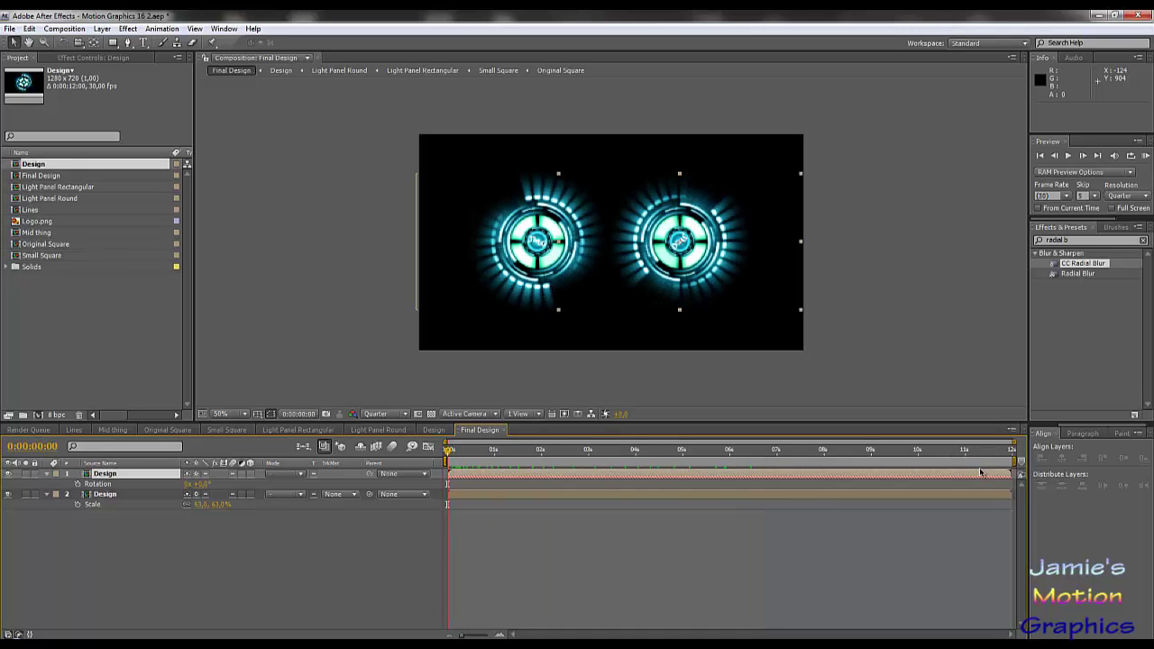
Shift the time-reversed Design layer about 7 seconds 28 frames earlier in the timeline and preview the offset animation.
drag(984, 474, 610, 480)
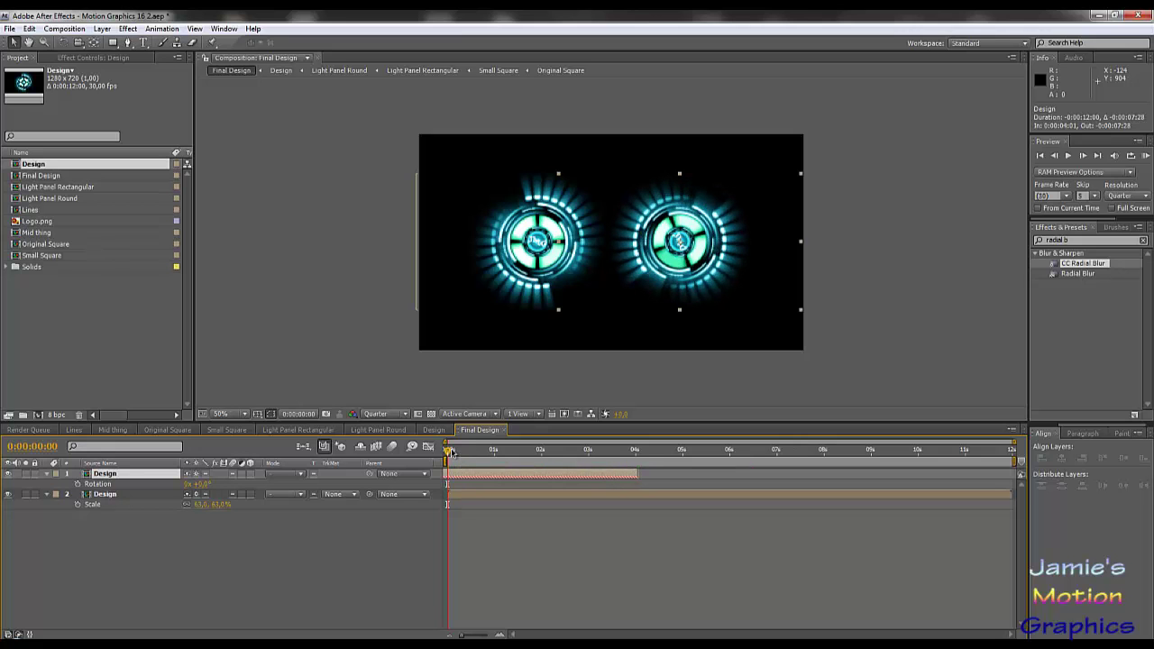
key(space)
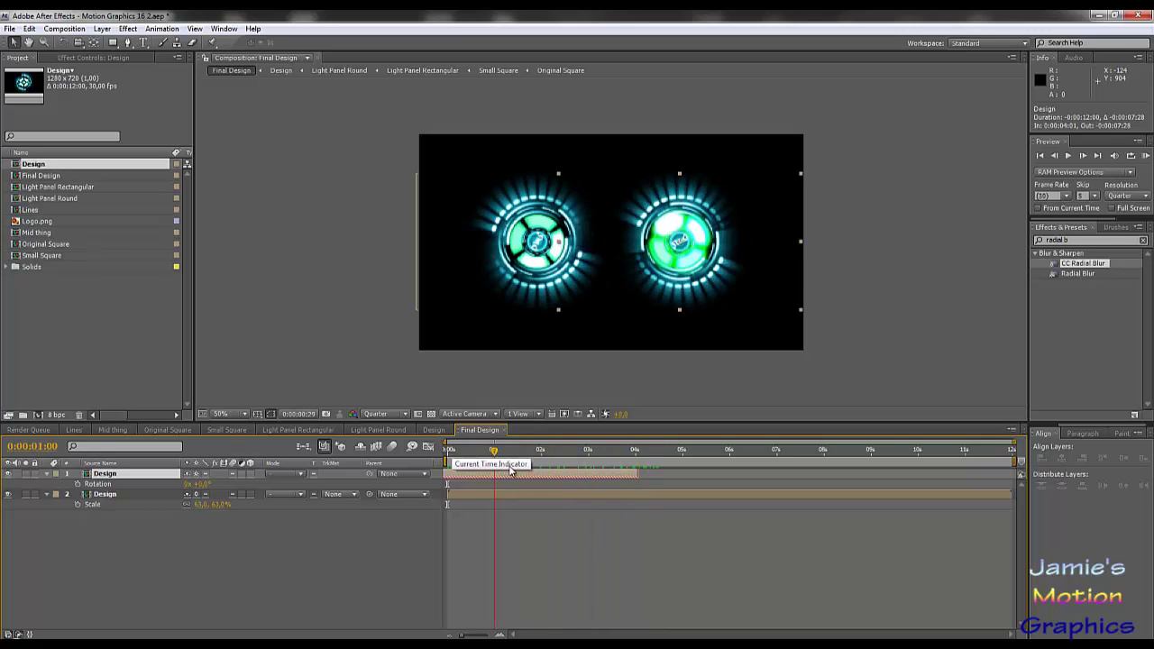
key(space)
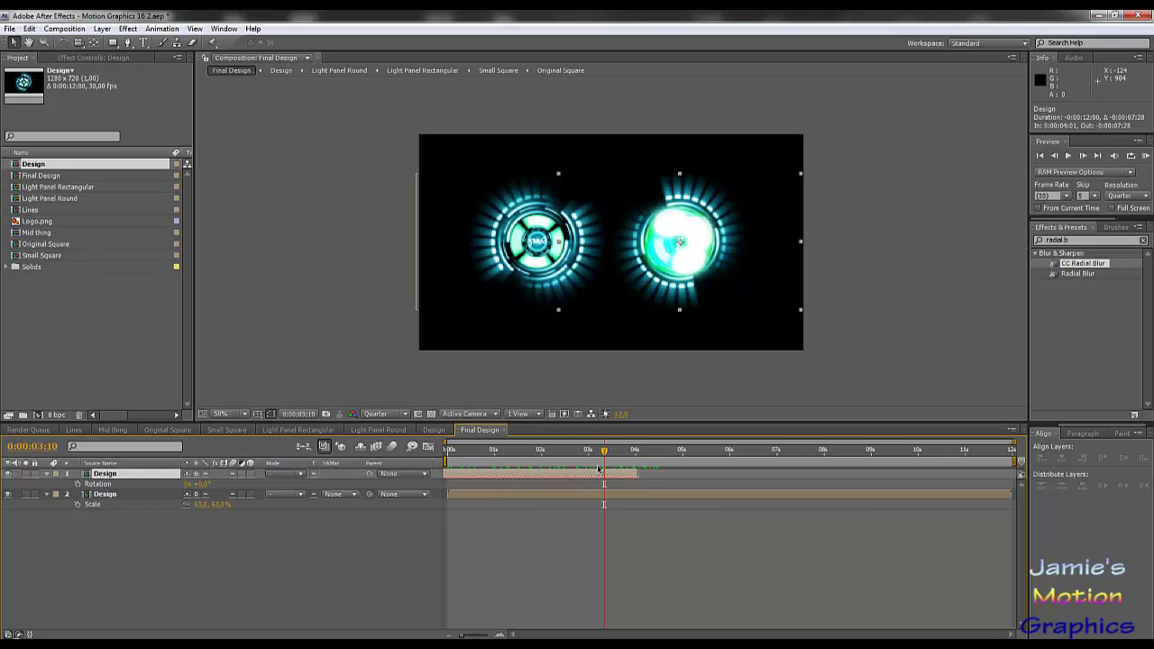
Find the Tint effect, apply it to the upper Design layer, and check the result at an earlier time.
click(372, 588)
click(126, 476)
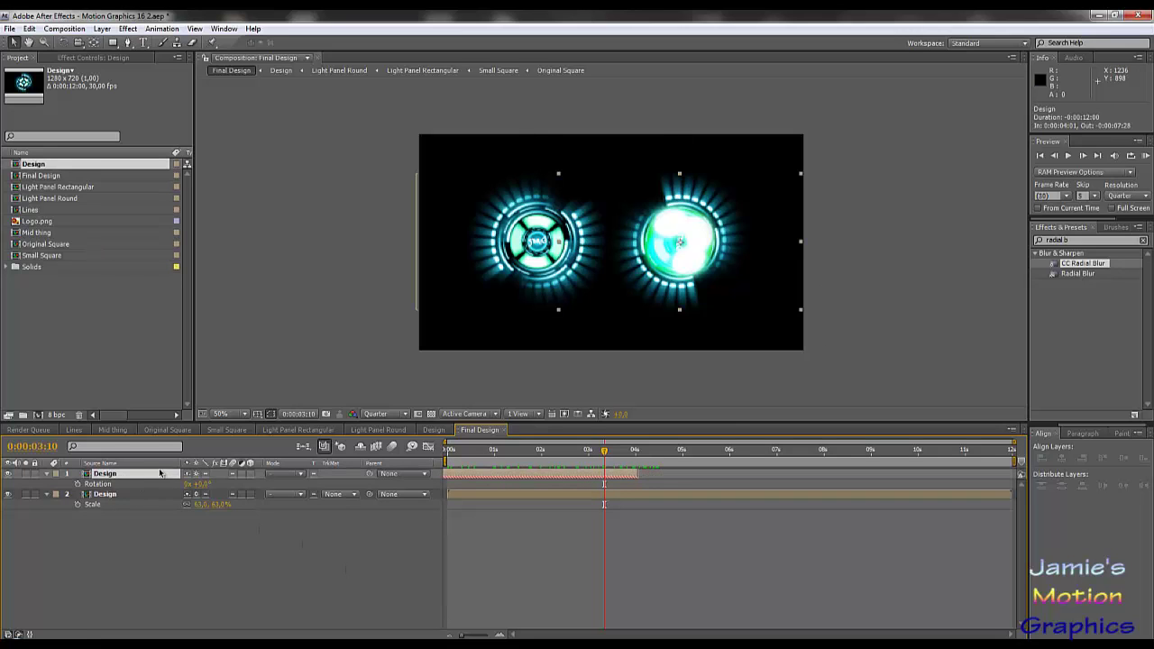
click(102, 56)
click(1070, 241)
text(tint)
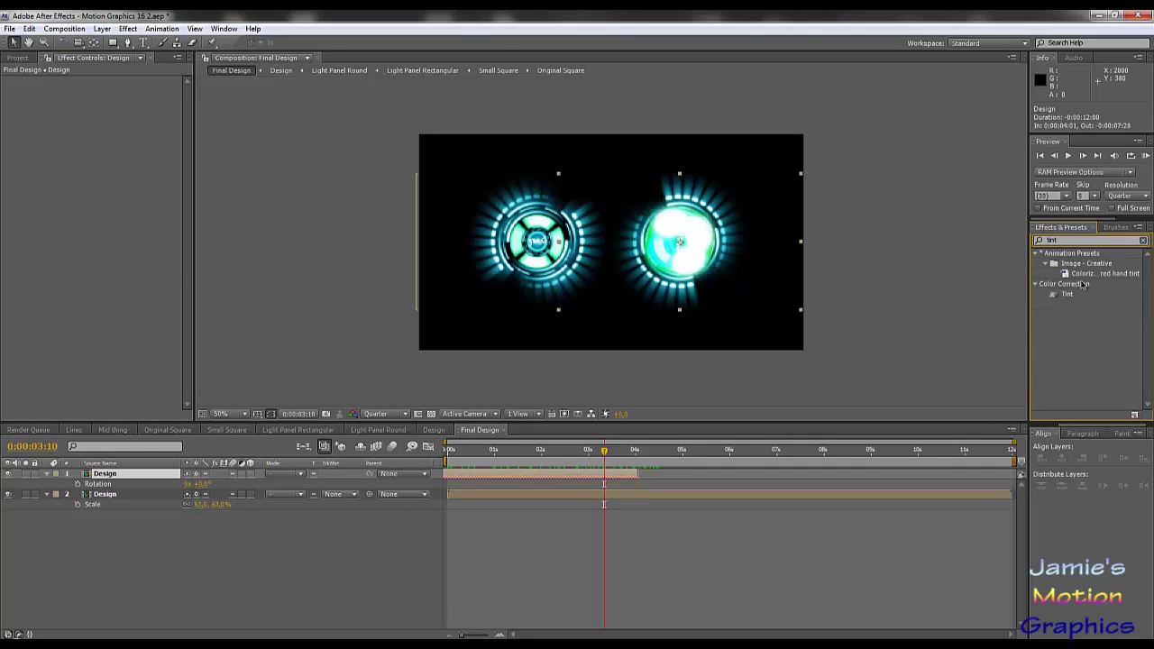
drag(1067, 295, 124, 159)
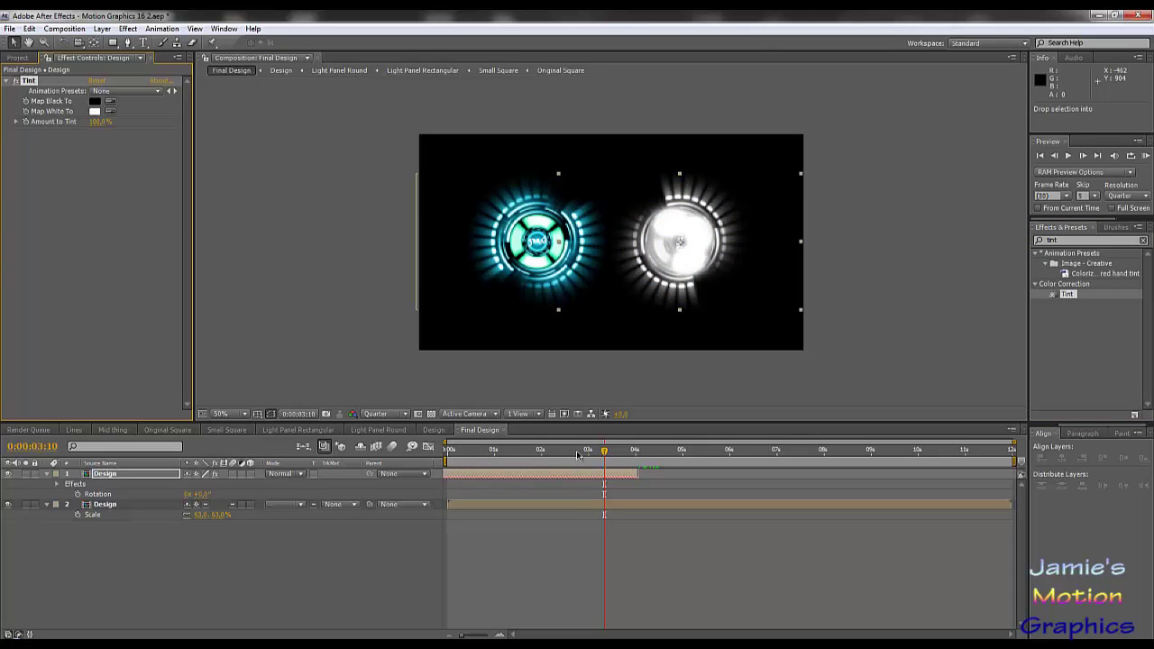
click(483, 451)
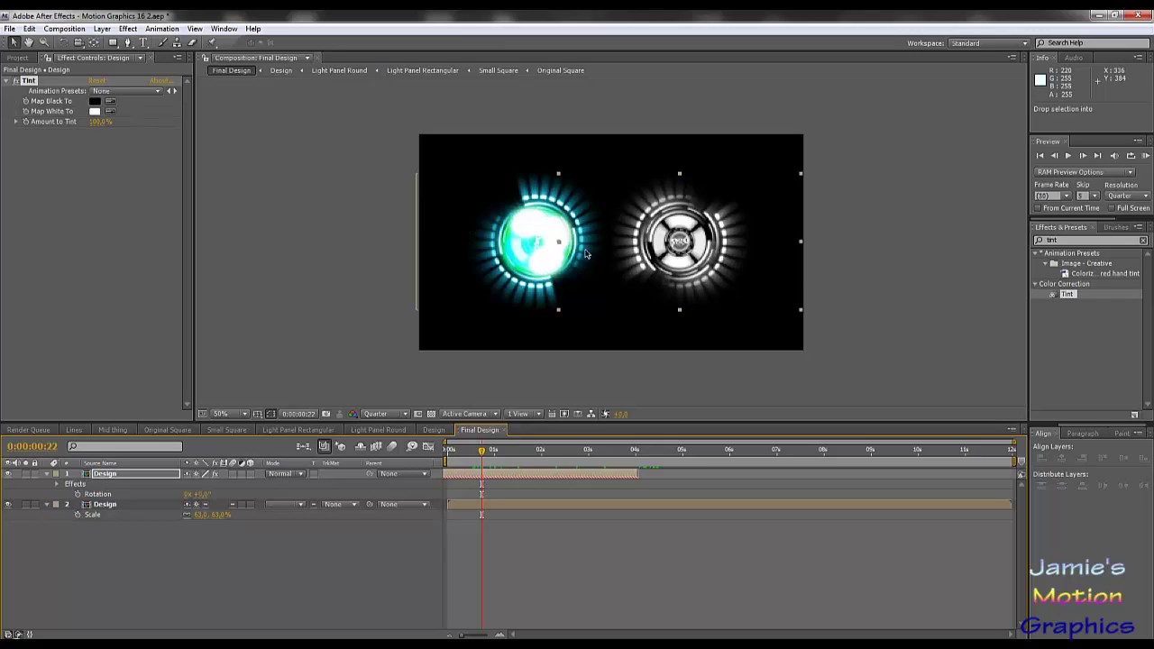
Find the Curves effect and apply it to the upper Design layer beneath Tint.
key(ctrl+5)
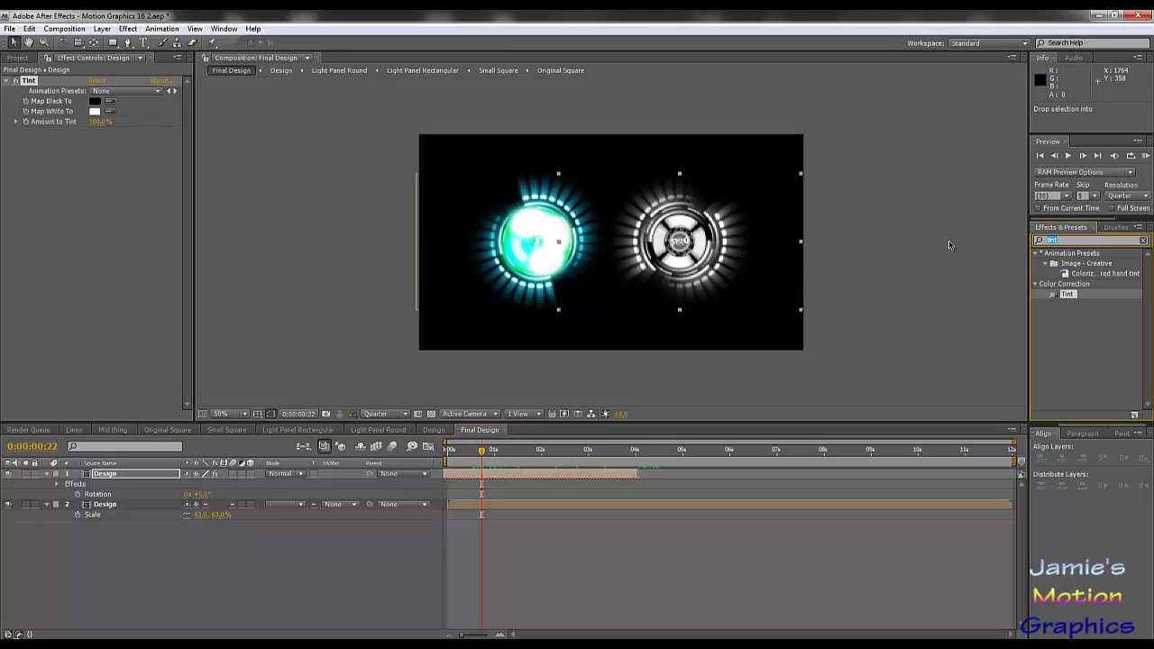
text(curve)
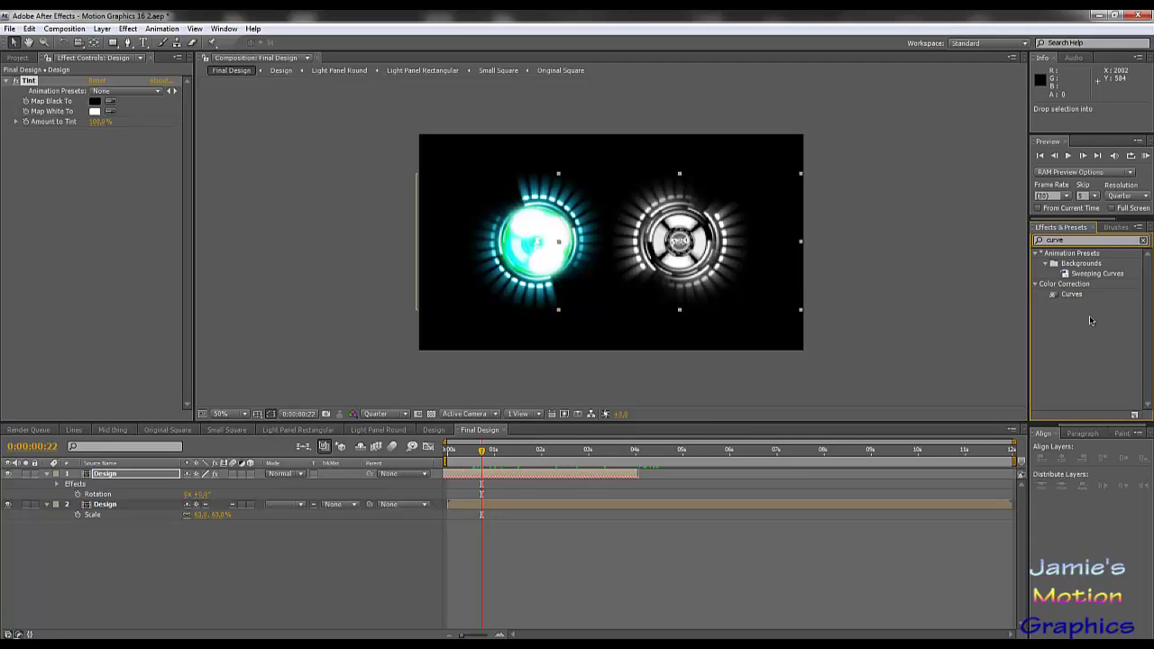
drag(1070, 294, 90, 225)
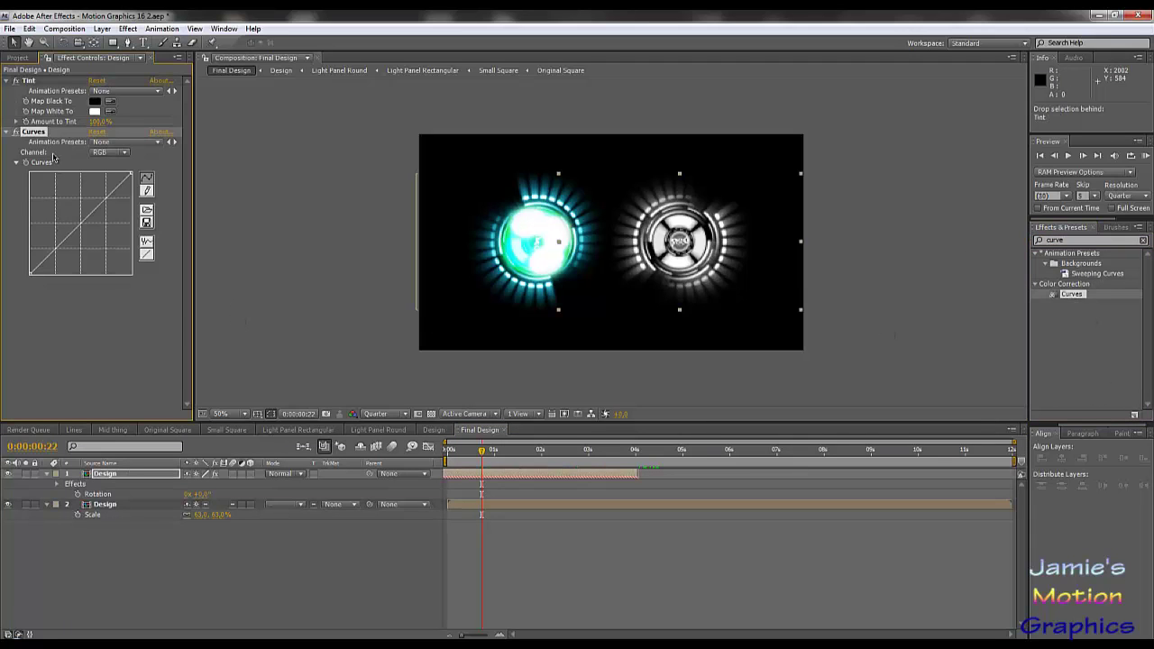
mouse_move(39, 135)
mouse_down()
mouse_move(41, 94)
mouse_move(35, 135)
mouse_up()
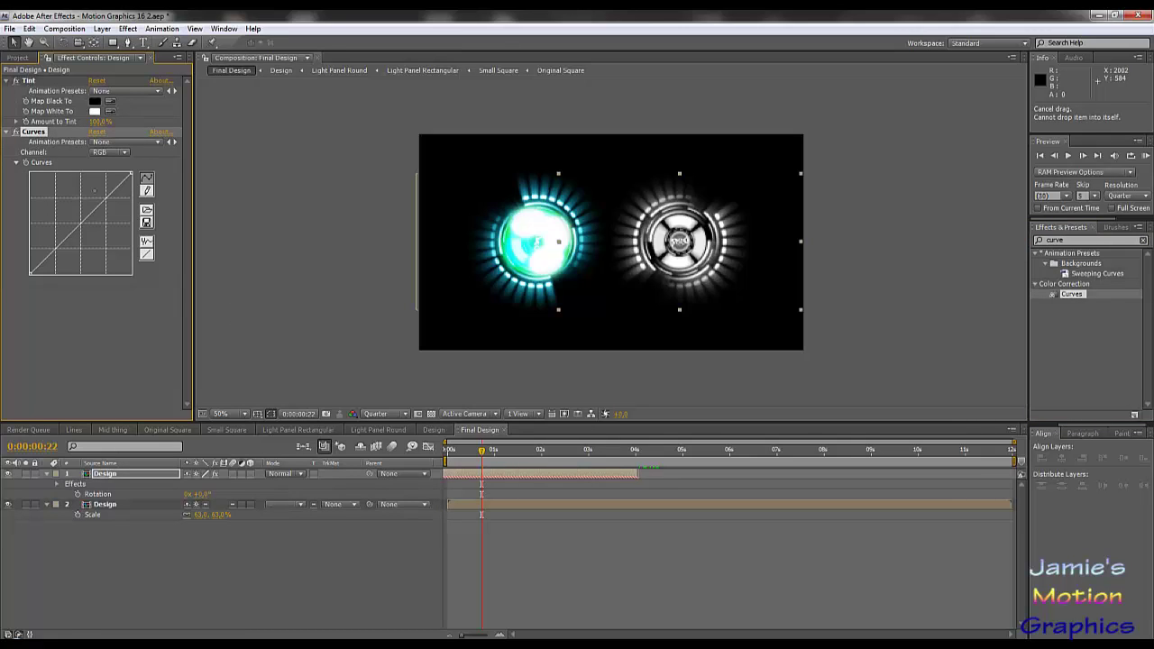
In Curves, bend the Red channel strongly upward and the Green channel slightly downward to turn the right-hand logo pinkish red.
click(109, 152)
click(115, 172)
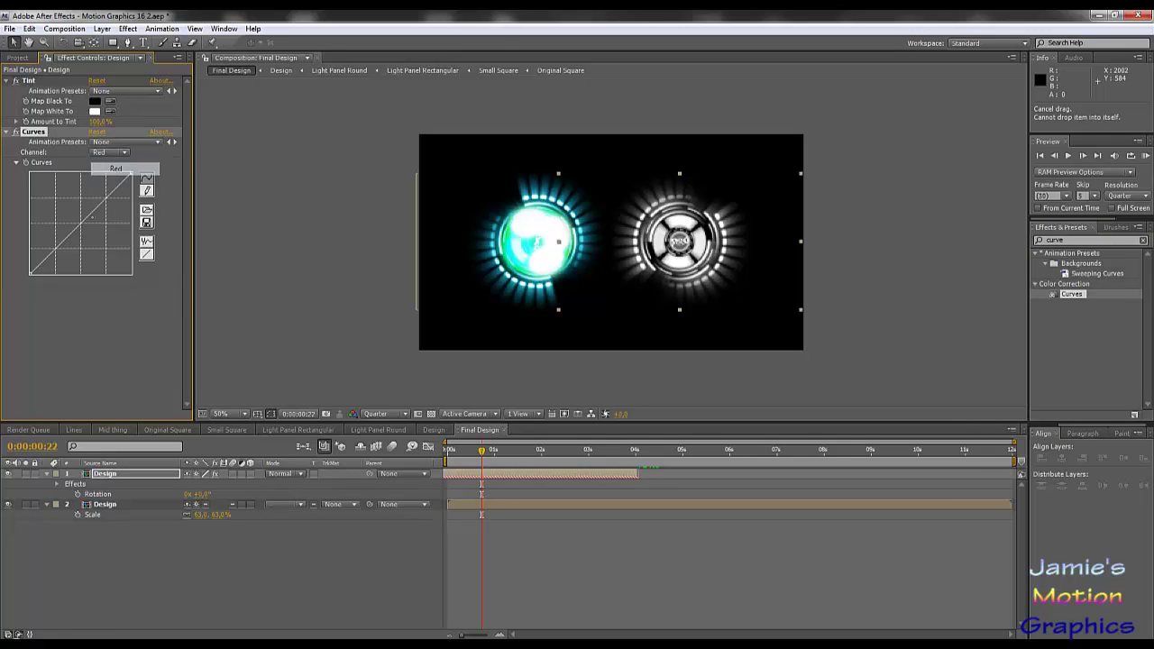
drag(89, 222, 56, 215)
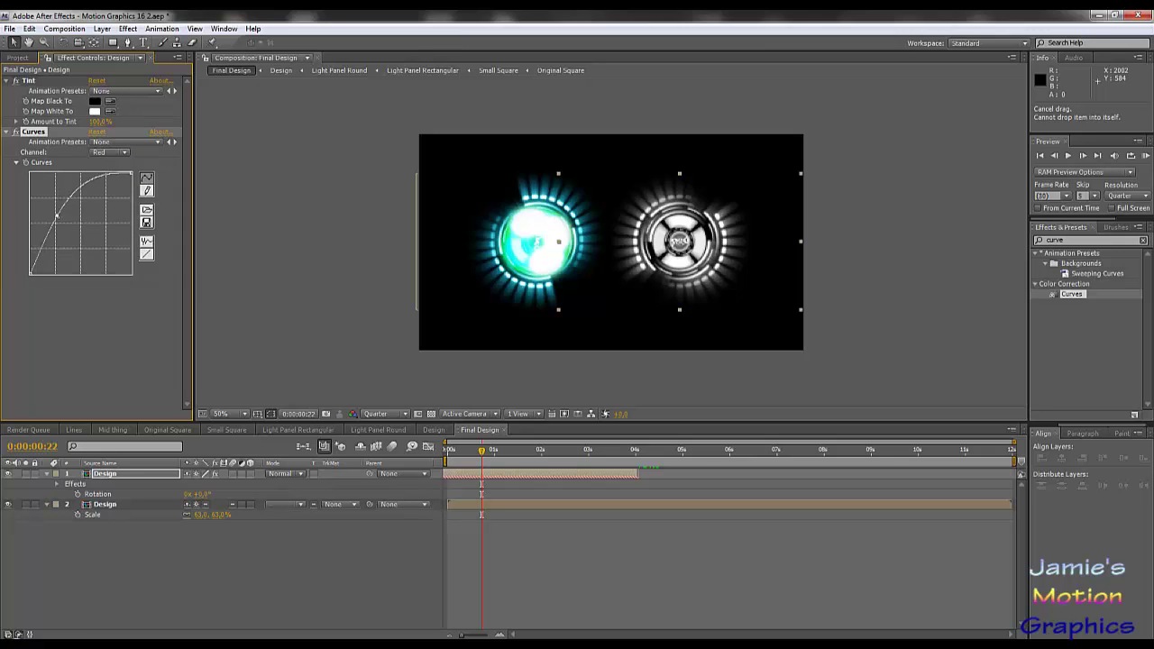
click(112, 152)
click(112, 165)
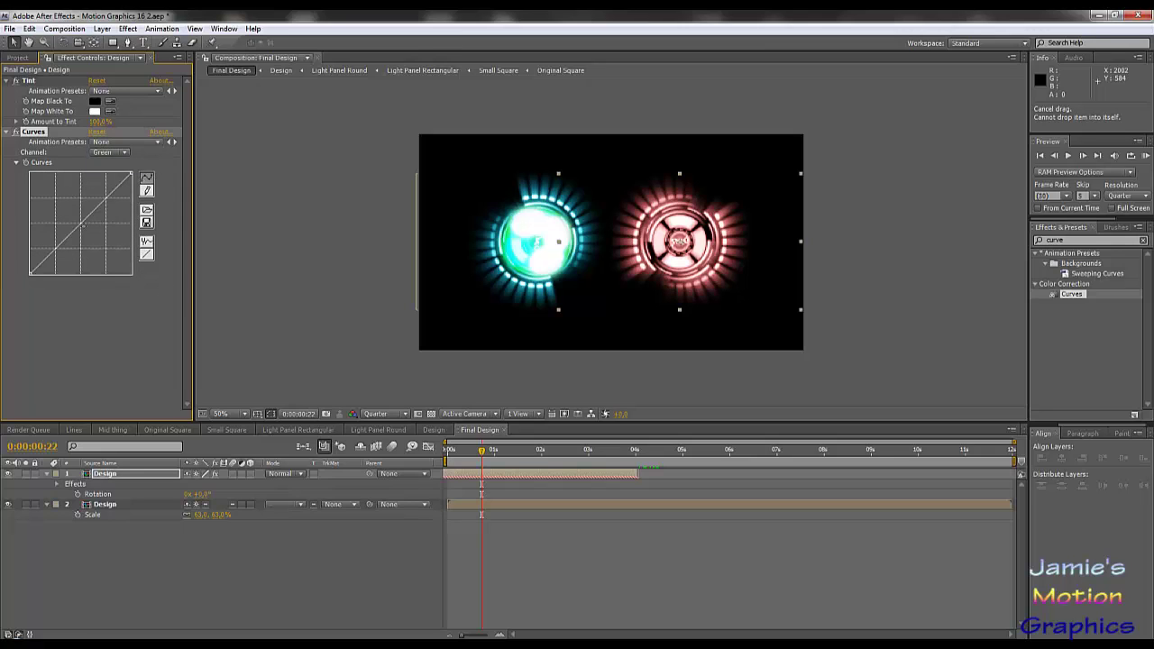
drag(82, 231, 95, 246)
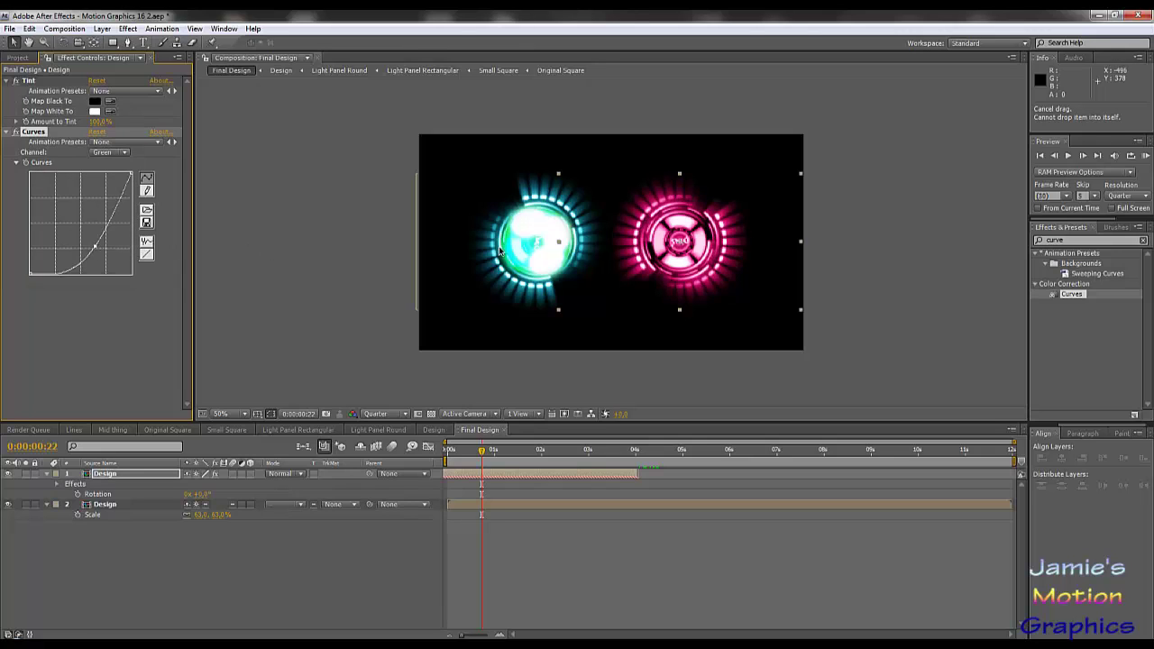
drag(95, 245, 85, 232)
Raise the midtones of the Blue channel in Curves to shift the right-hand logo toward magenta.
click(125, 155)
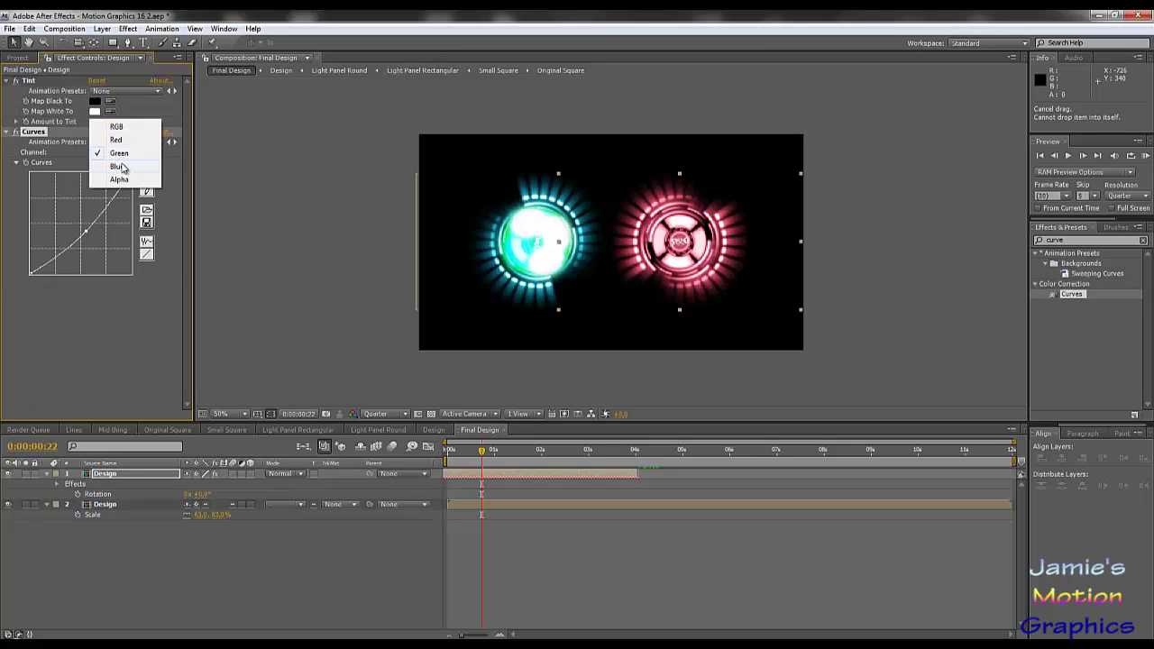
click(124, 166)
drag(81, 230, 65, 214)
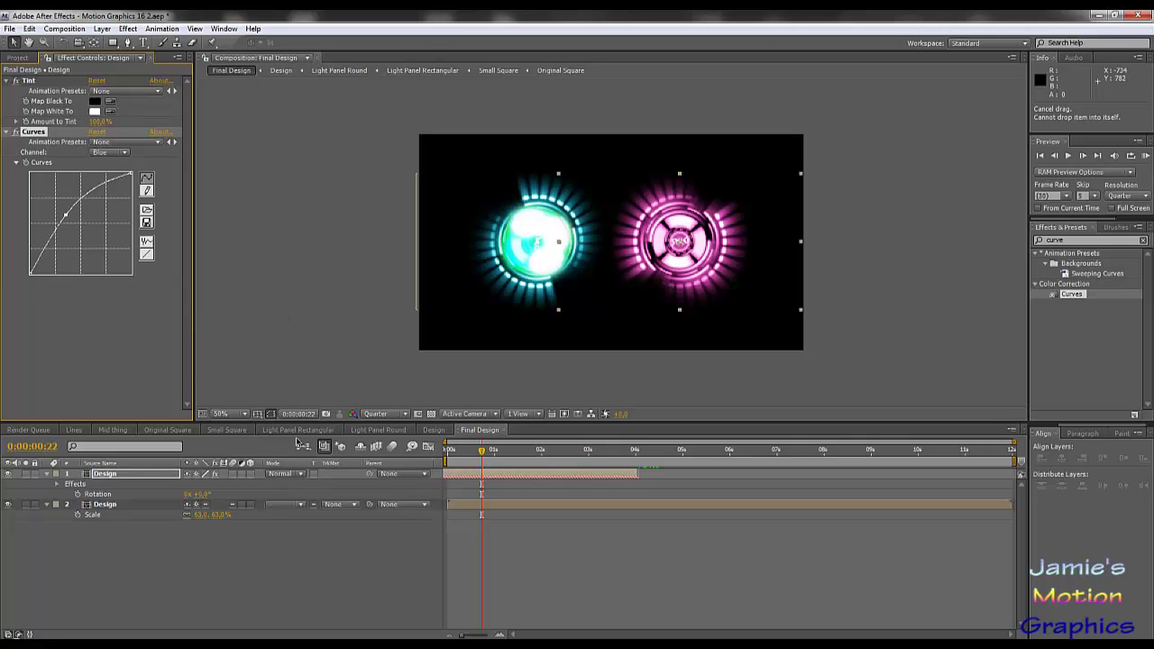
Copy the Light Panel Round layer from the Design composition and paste it into Final Design.
click(434, 430)
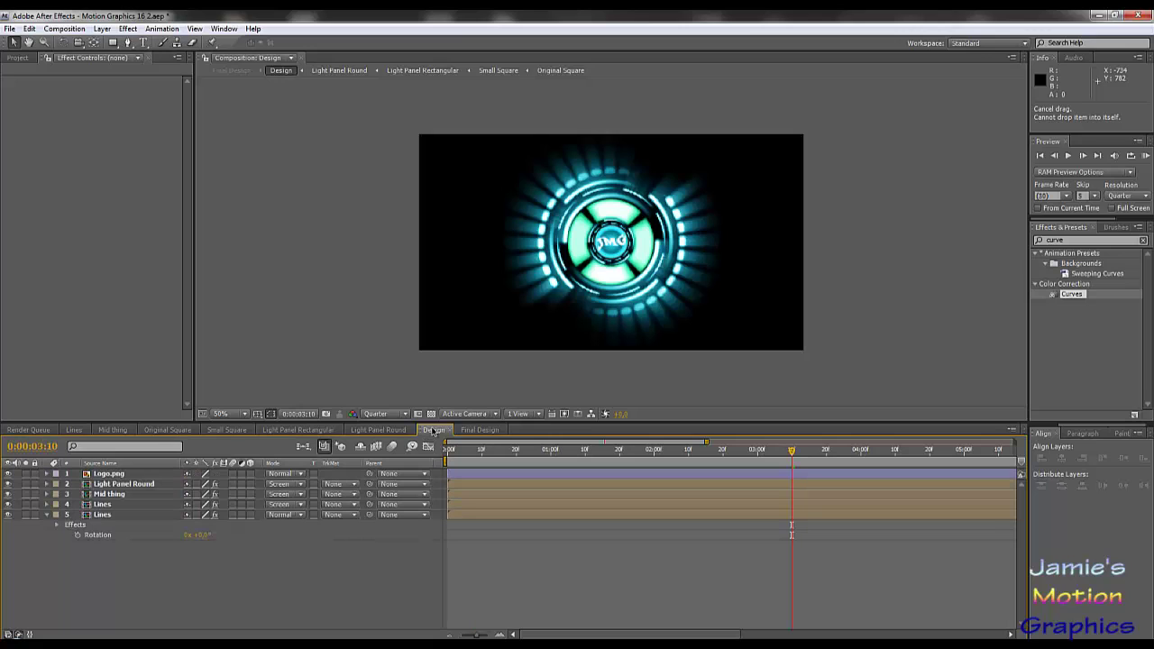
click(130, 486)
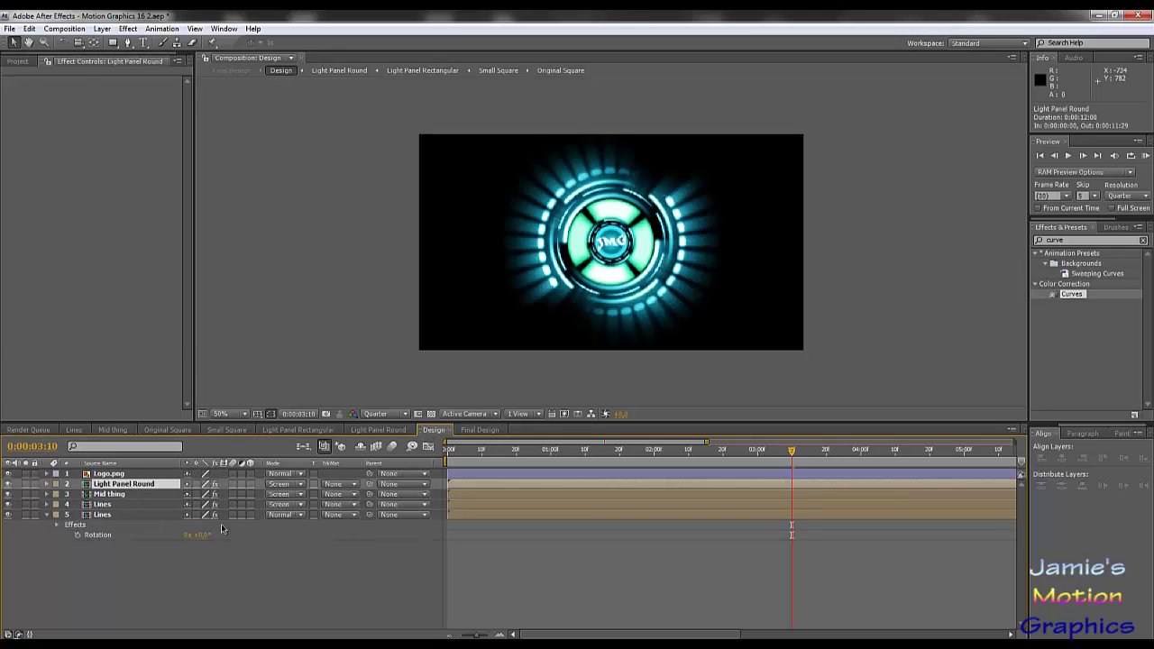
key(ctrl+c)
click(480, 433)
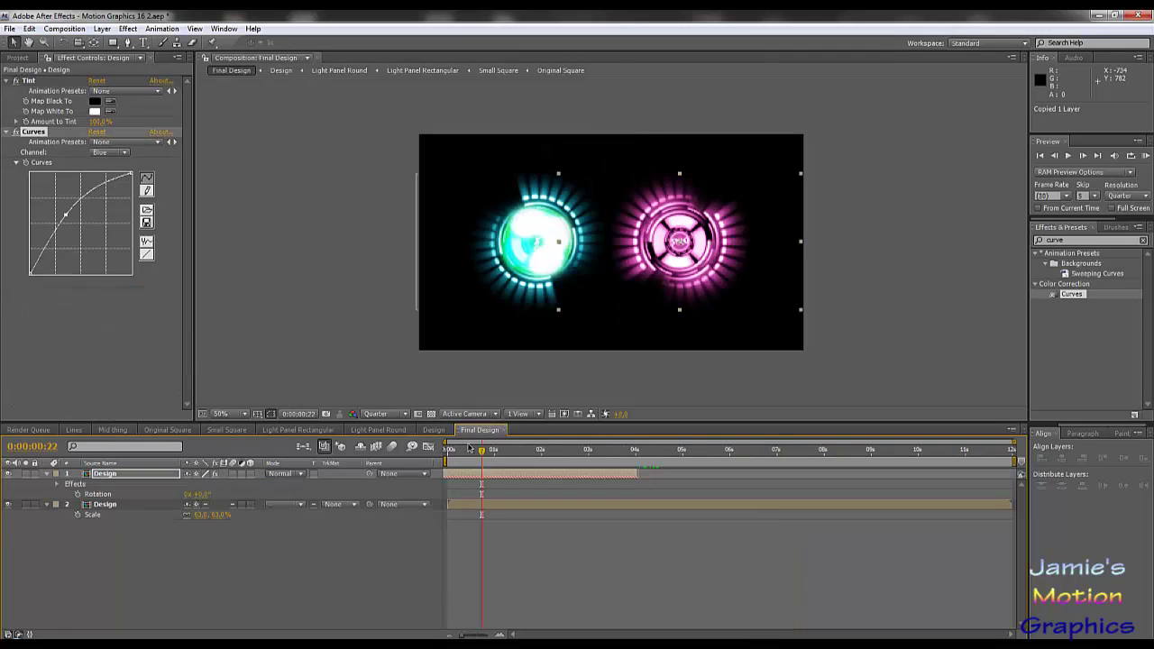
key(ctrl+v)
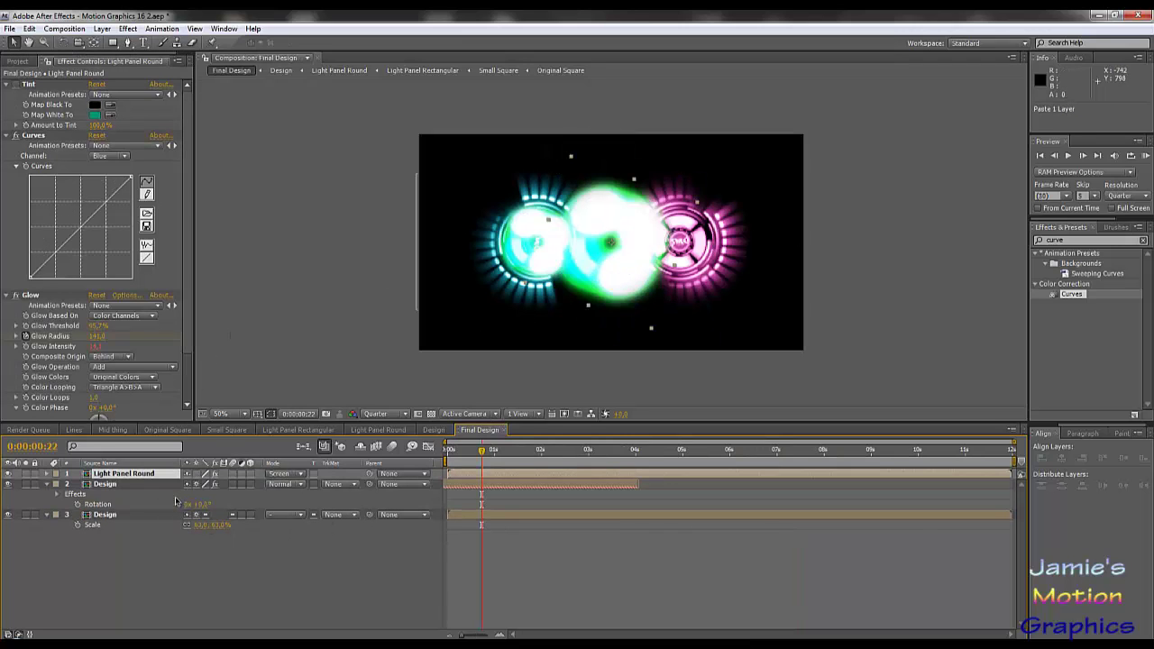
Show the Scale of Light Panel Round and the upper Design layer, and move Light Panel Round over the magenta logo at about 876, 344.
key(s)
click(122, 495)
key(s)
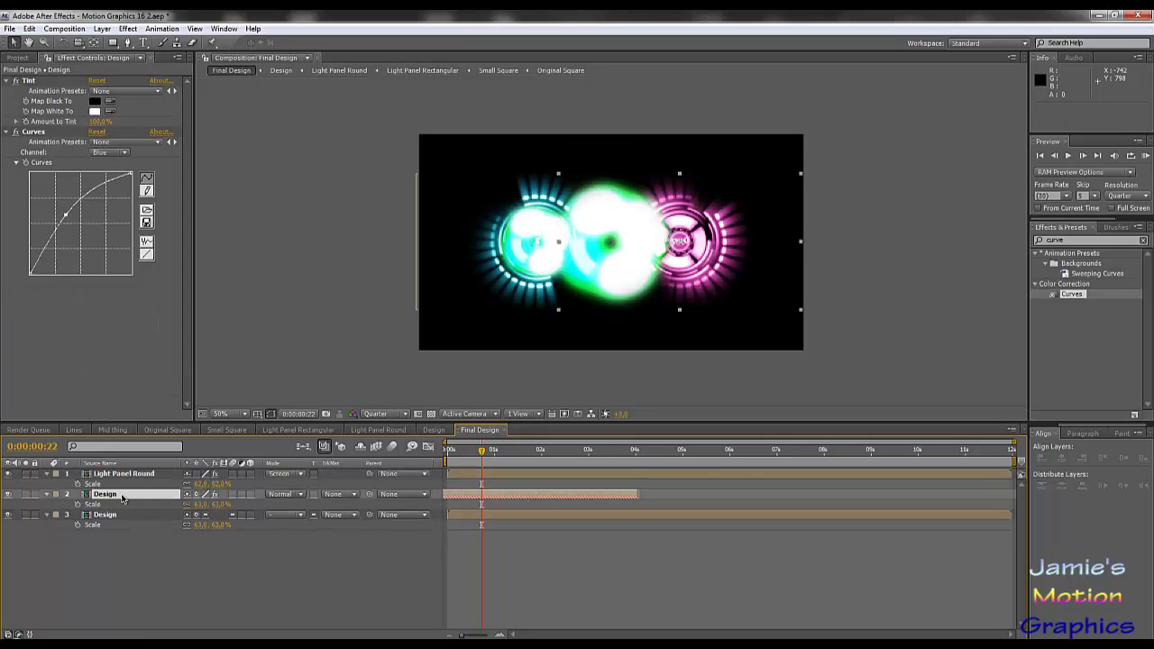
click(201, 484)
click(135, 558)
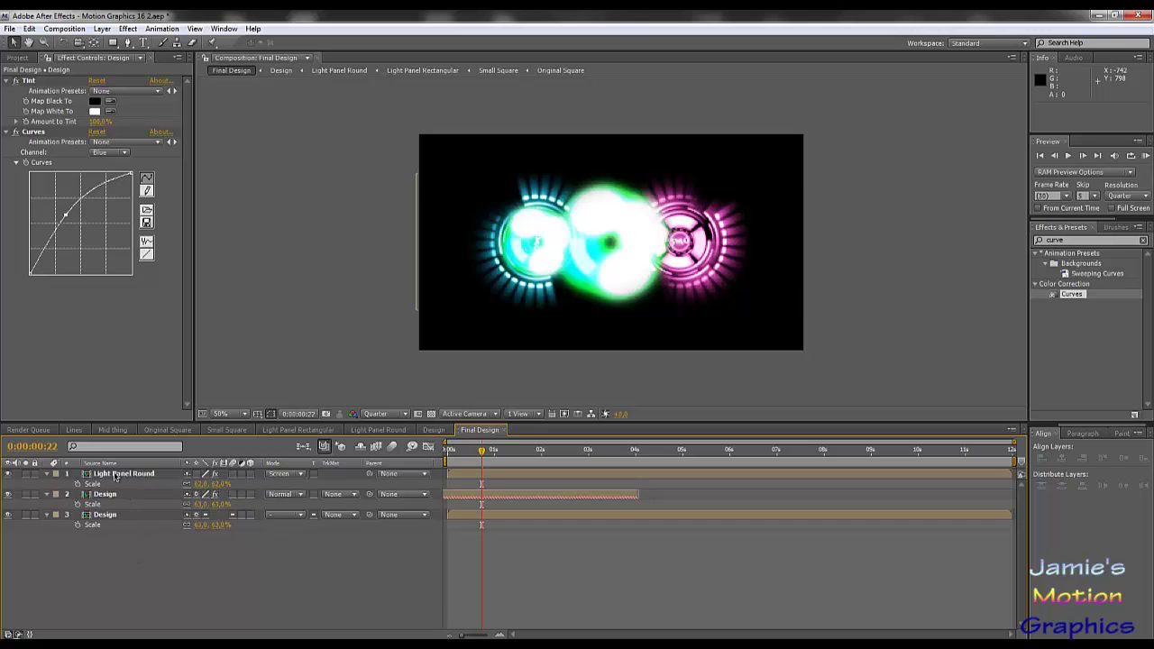
drag(624, 267, 695, 262)
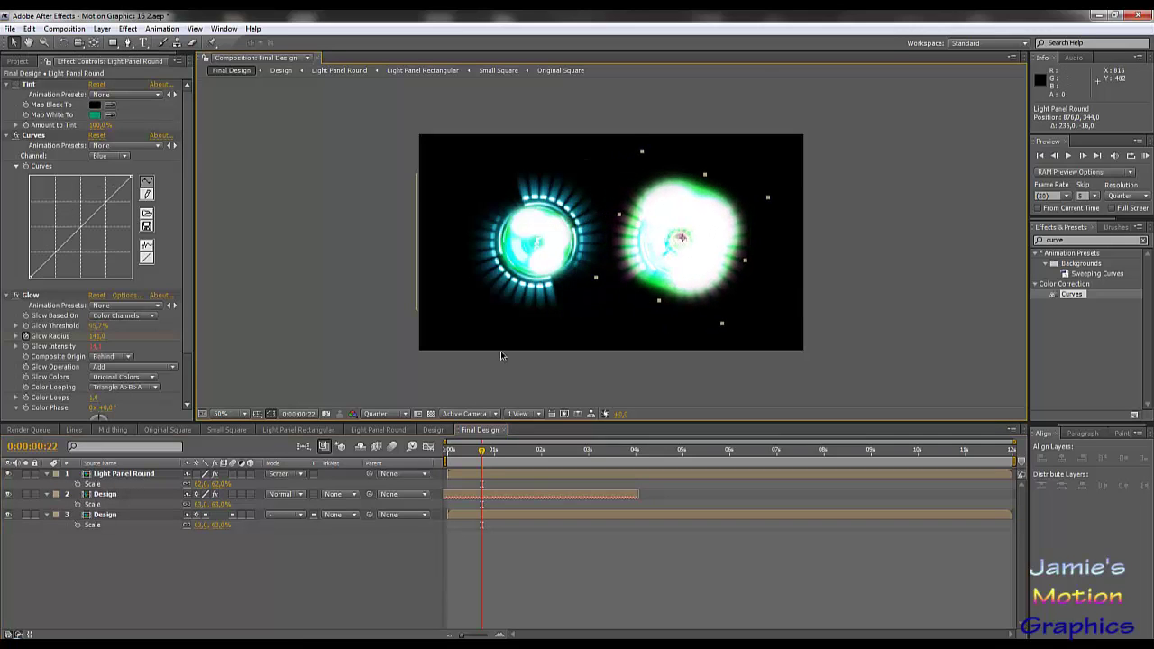
Reduce the Scale of Light Panel Round to 32% to bring it near the magenta logo's inner ring size.
key(period)
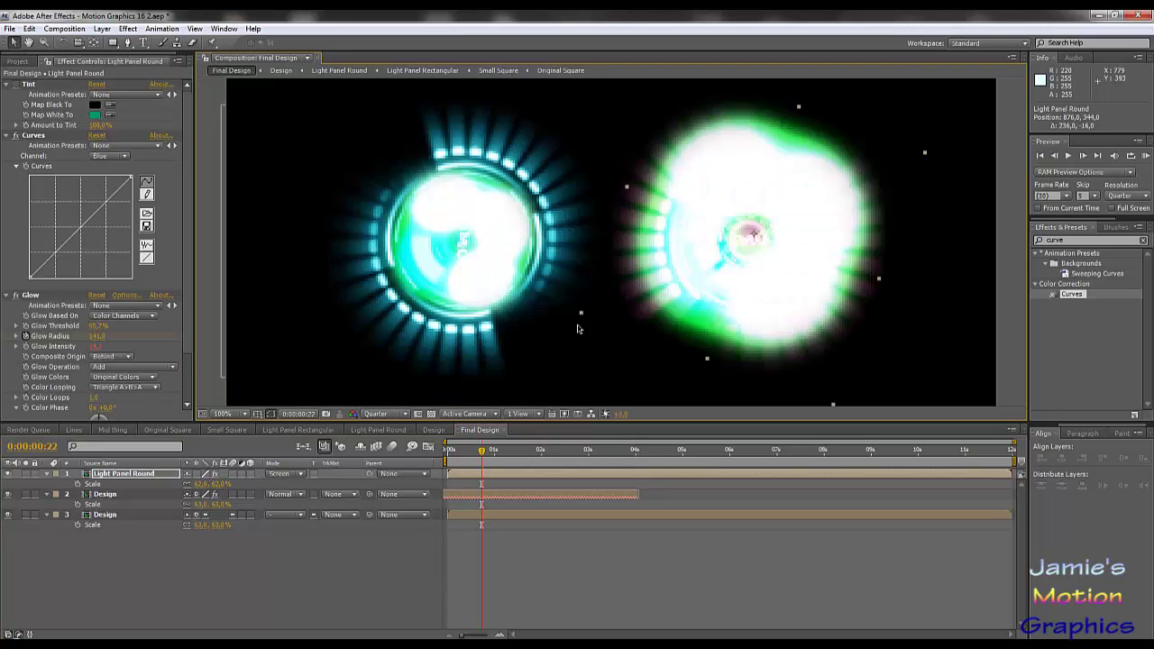
key(period)
key(period)
key(comma)
key(comma)
drag(194, 485, 186, 484)
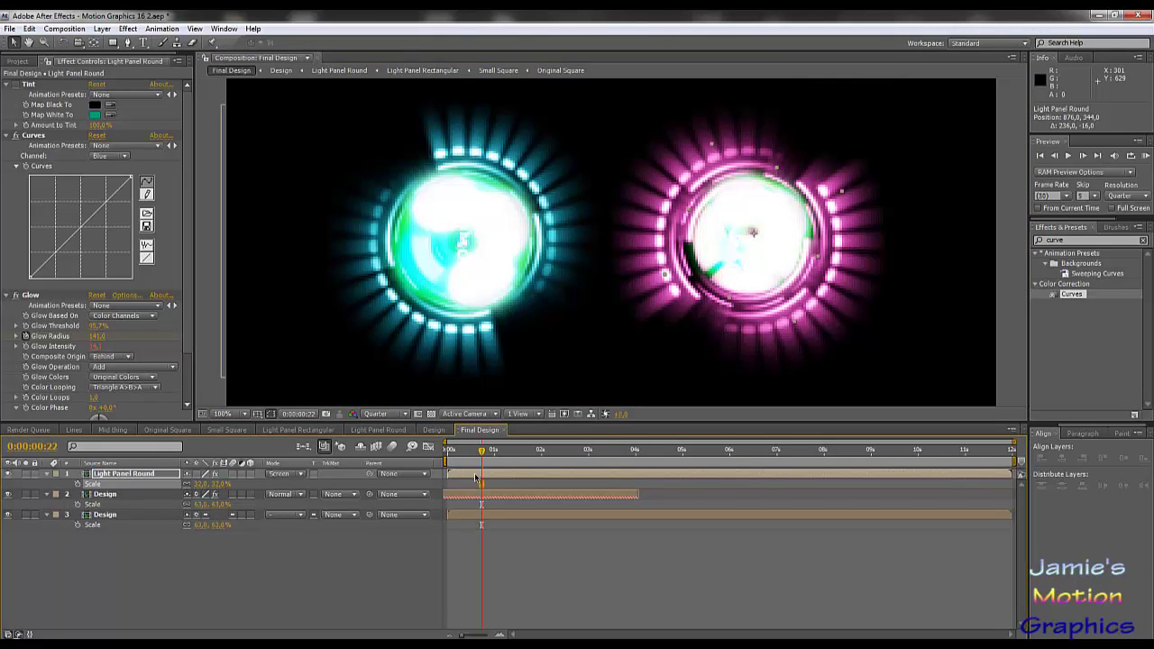
Fit Light Panel Round to the magenta logo's inner ring at 39% scale and position 867, 355, and check the alignment at 0:00:01:07.
drag(482, 453, 466, 451)
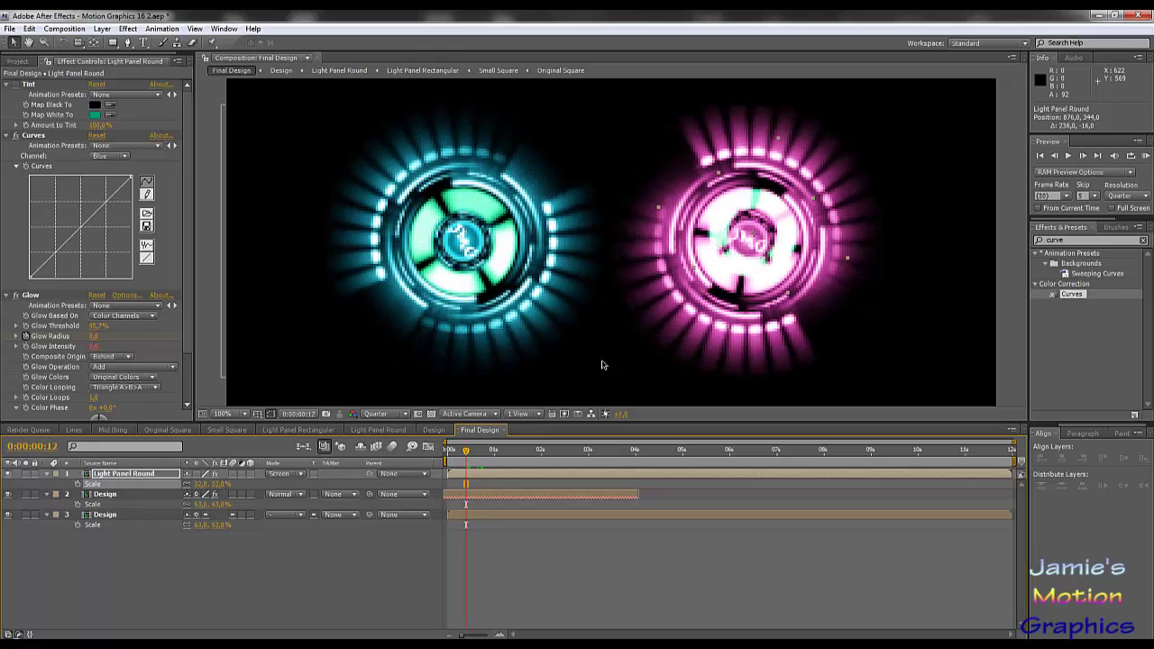
drag(198, 484, 202, 484)
drag(762, 201, 756, 208)
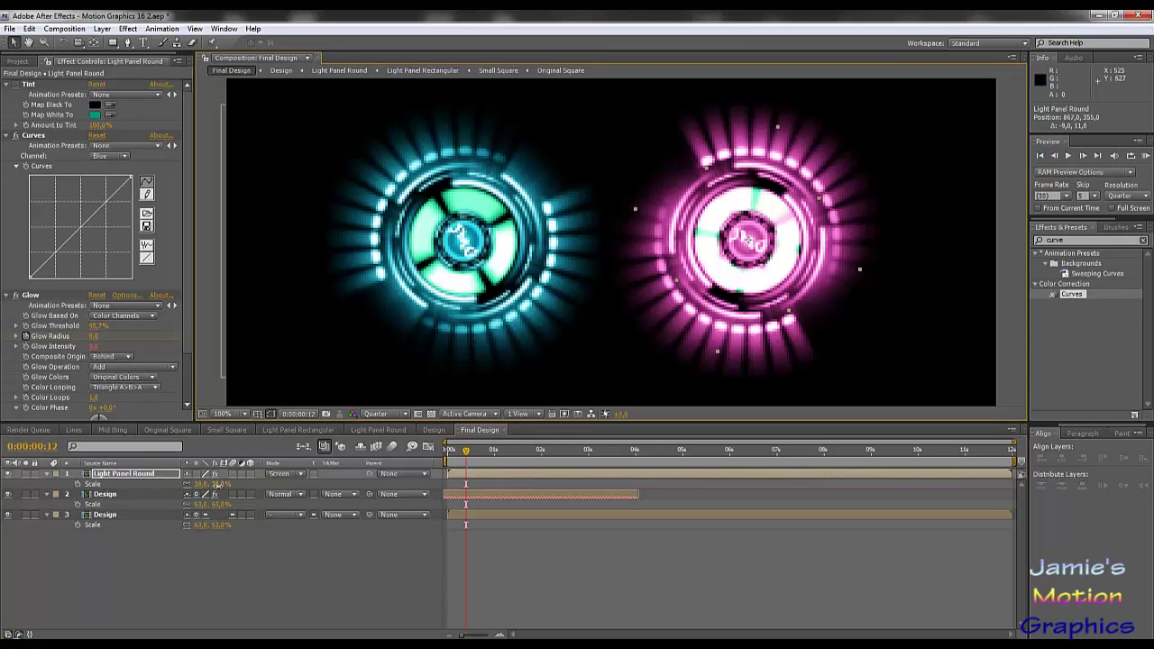
drag(219, 484, 217, 484)
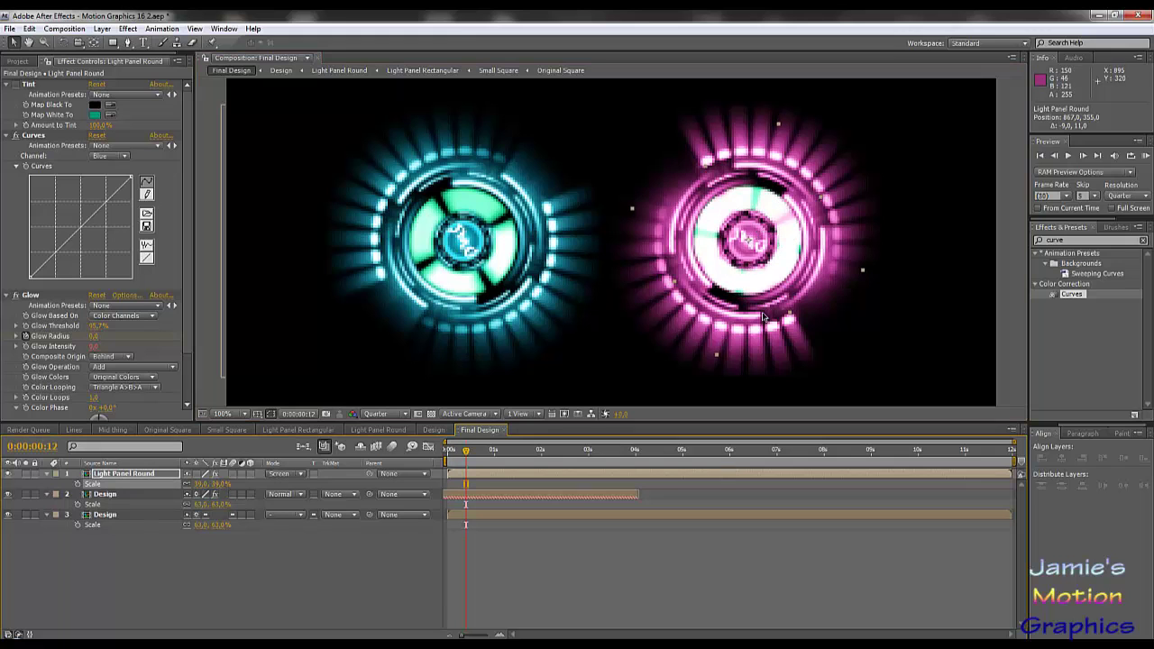
drag(467, 453, 506, 463)
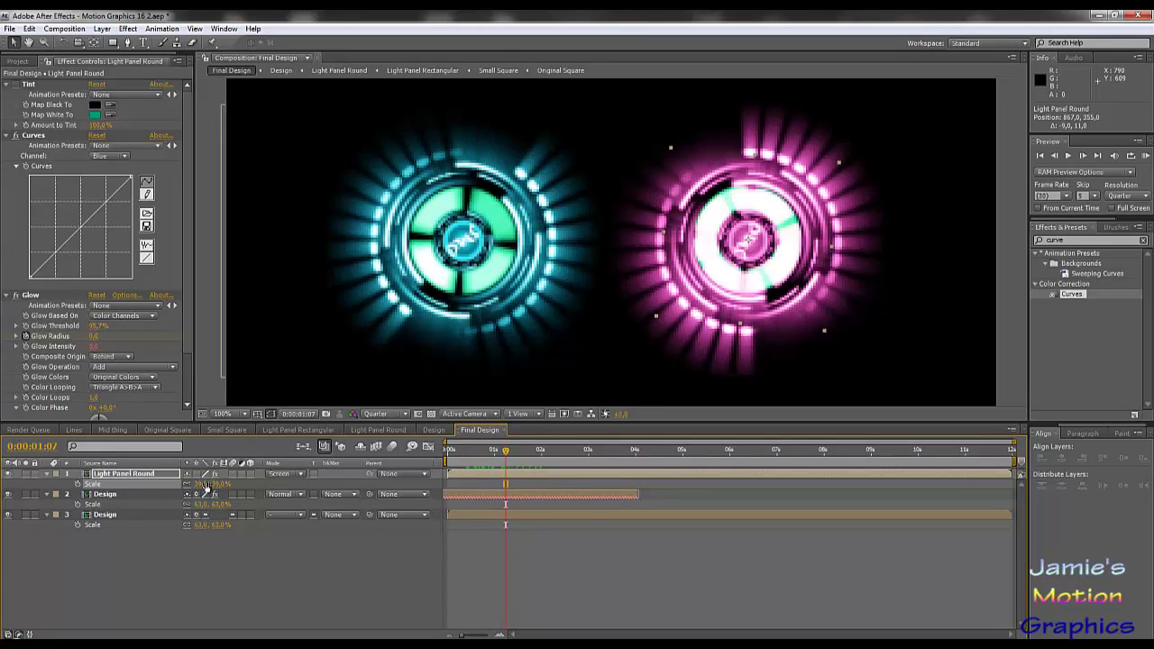
Draw a circular ellipse mask around the magenta logo's inner ring on the upper Design layer and set it to Subtract.
click(124, 496)
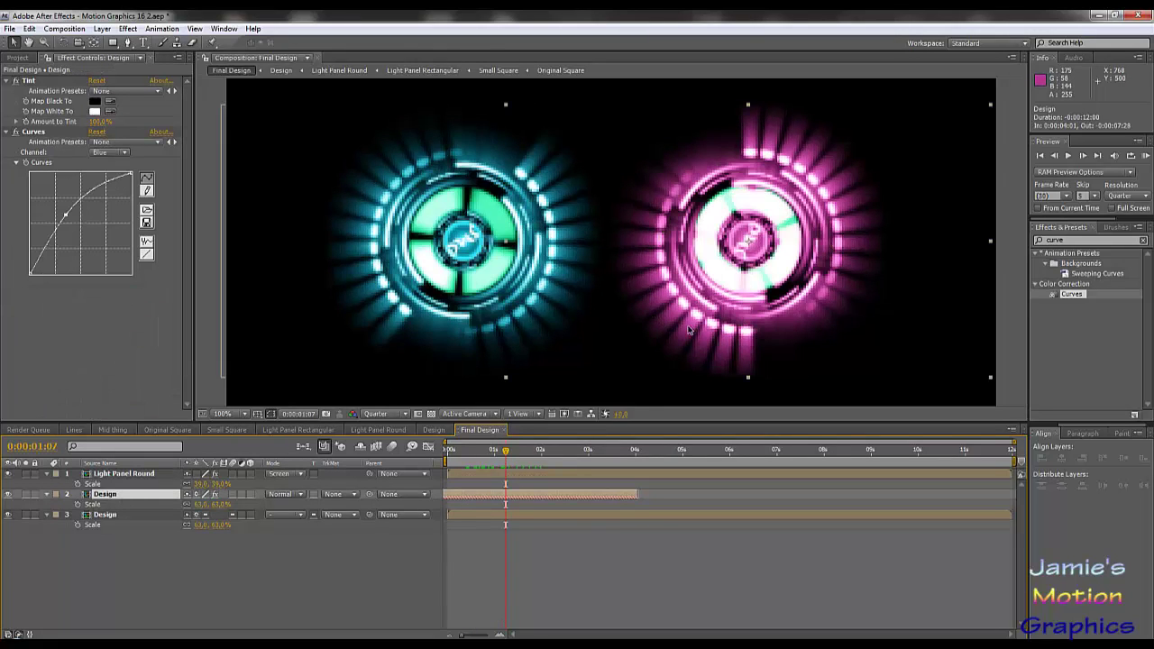
click(112, 43)
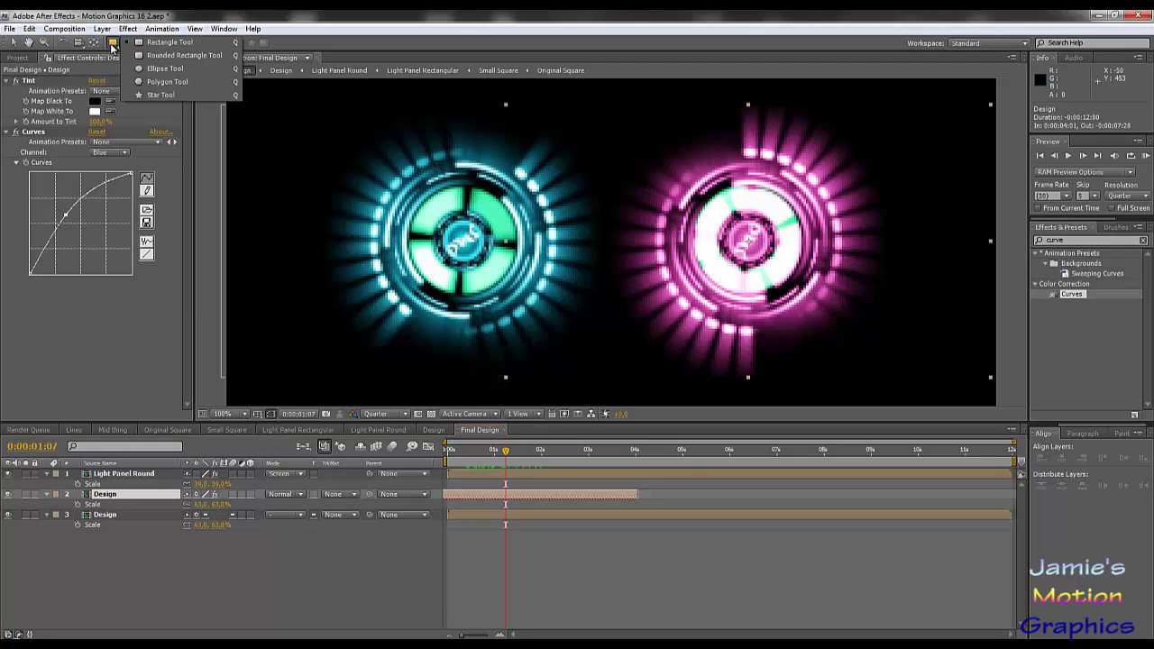
click(165, 68)
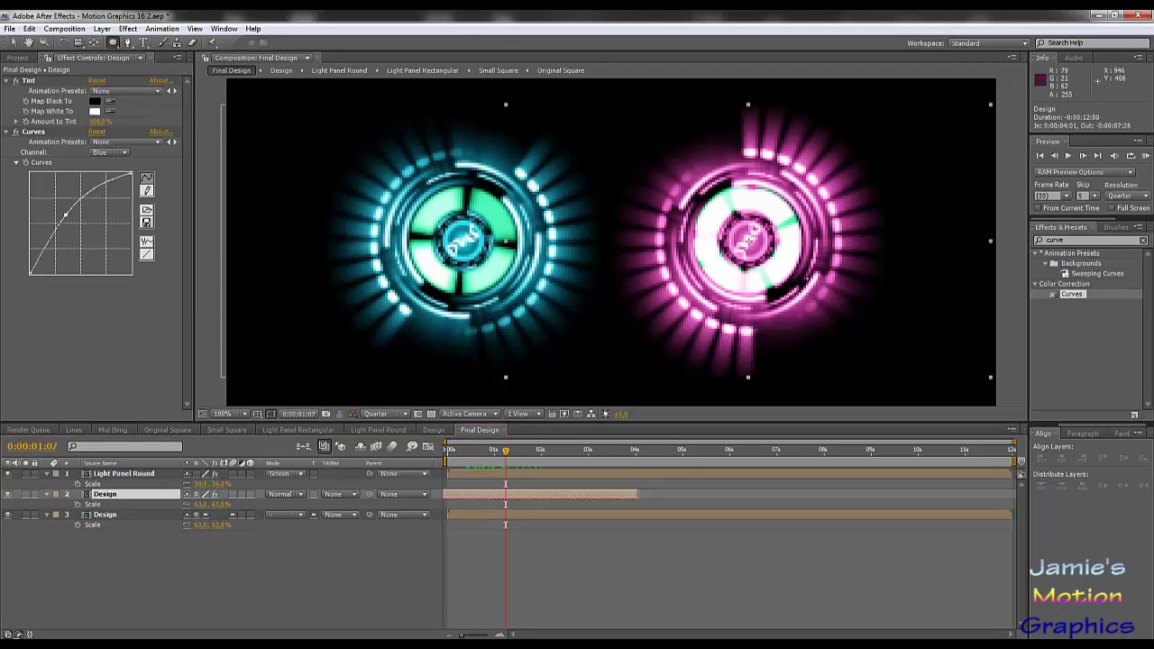
drag(747, 239, 792, 185)
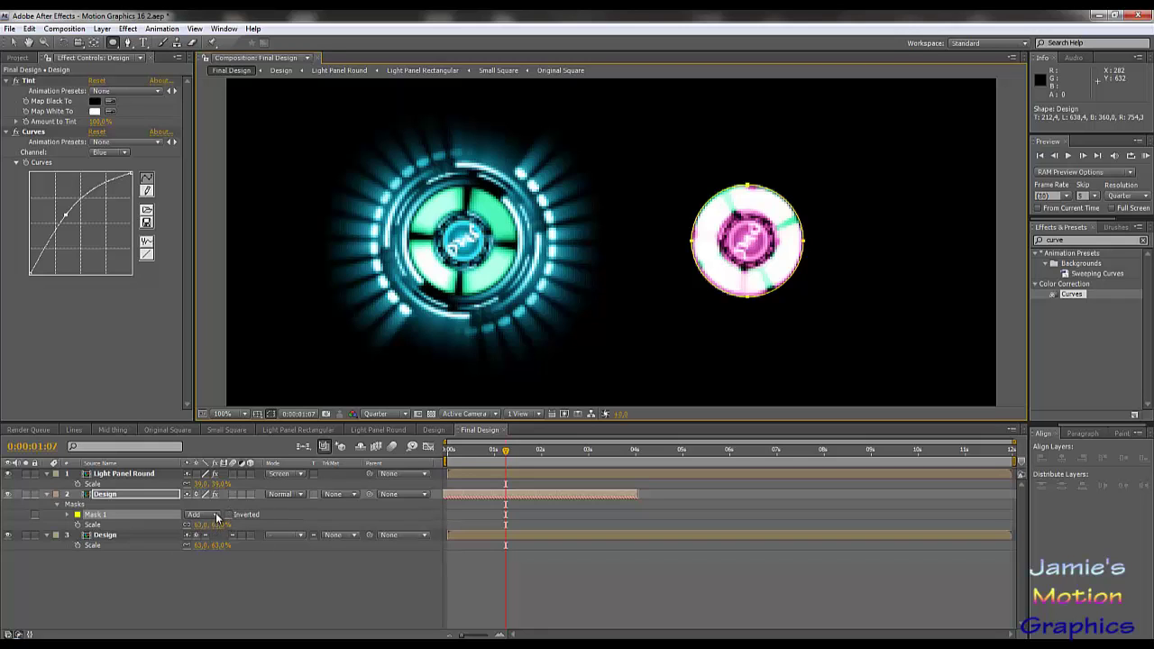
click(214, 515)
click(206, 527)
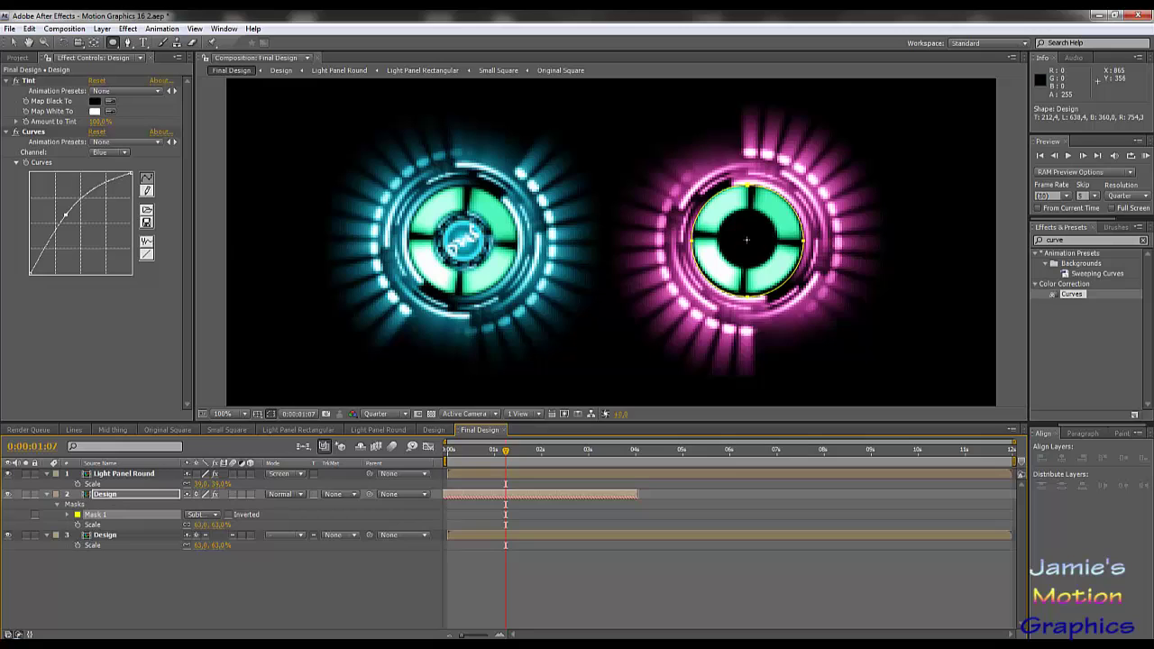
Add a smaller circular mask in Add mode around the magenta logo's centre, and check it at Full resolution at 0:00:01:12.
drag(746, 239, 774, 267)
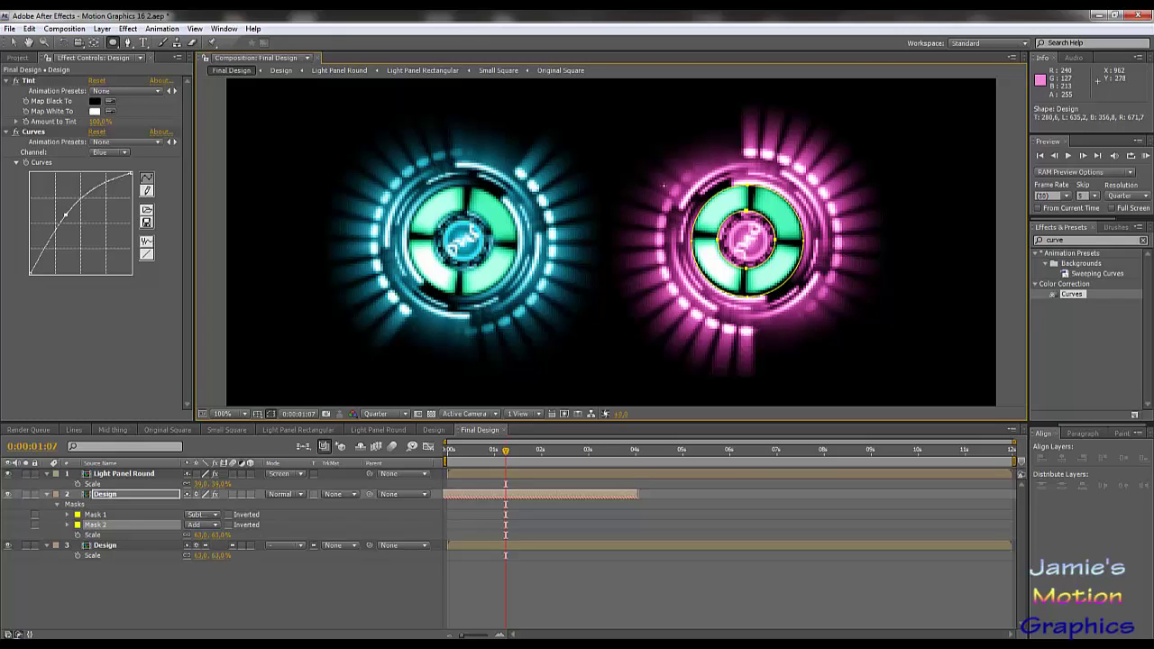
click(395, 415)
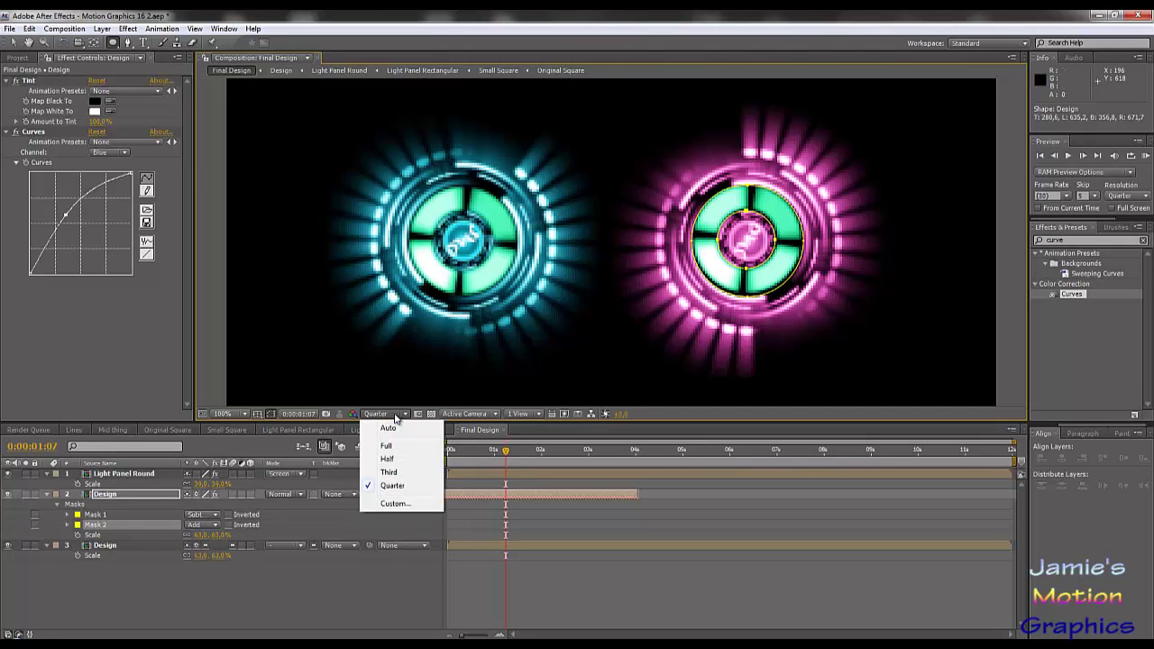
click(387, 445)
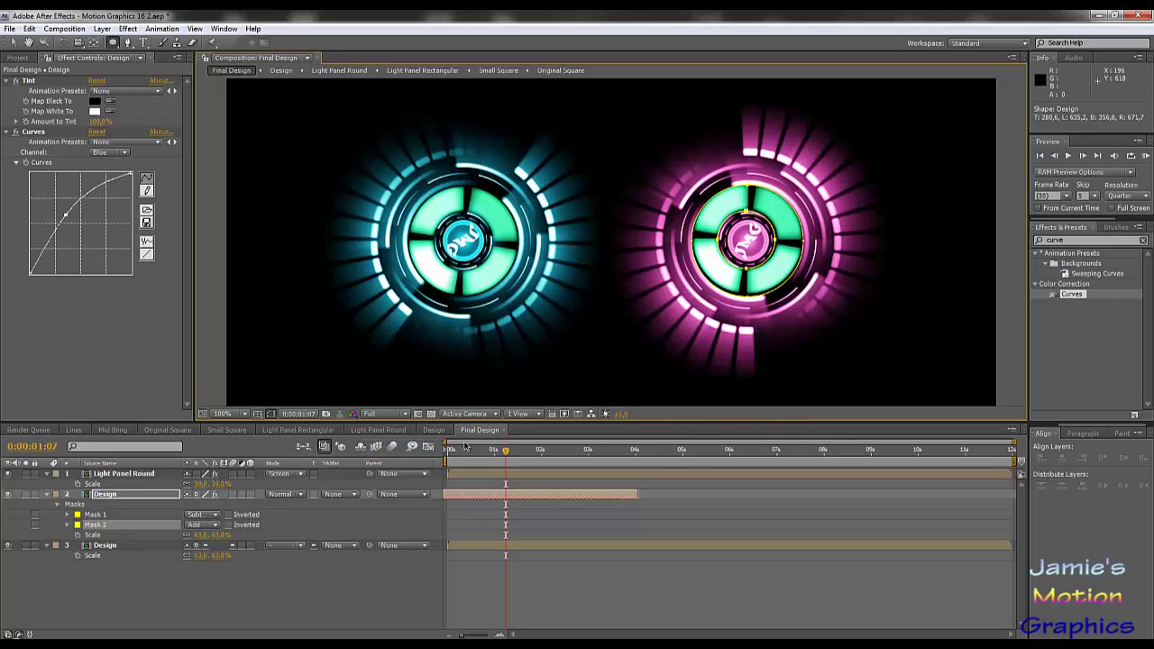
drag(510, 455, 513, 453)
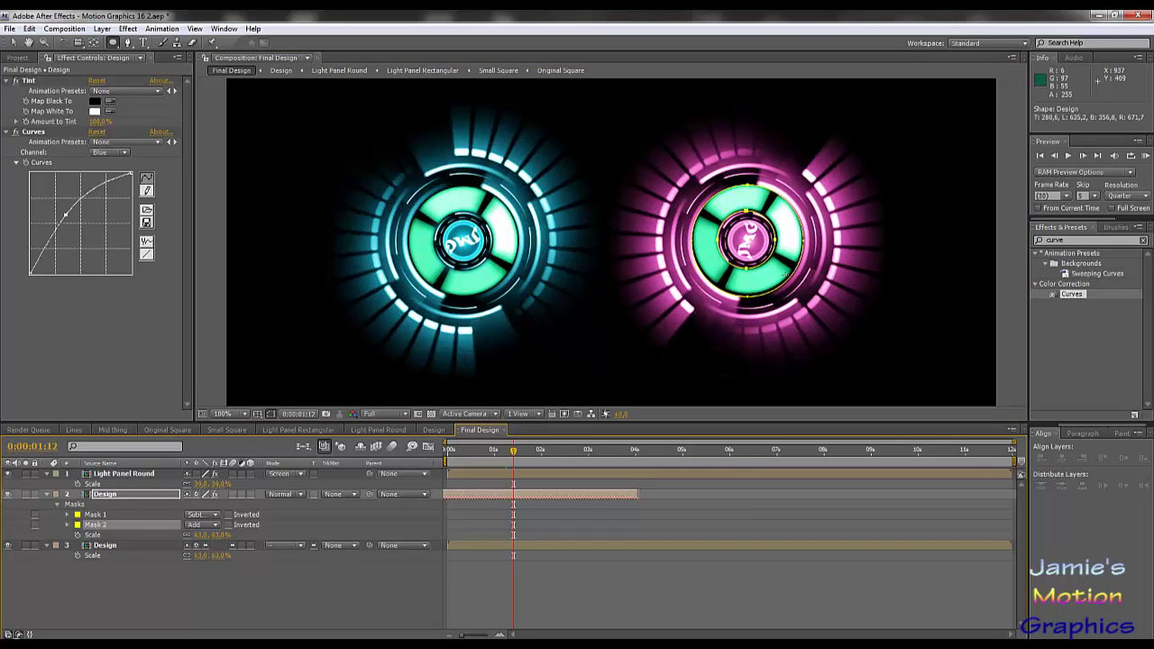
Inspect Mask 1 and Mask 2 on the upper Design layer with Light Panel Round hidden.
click(109, 516)
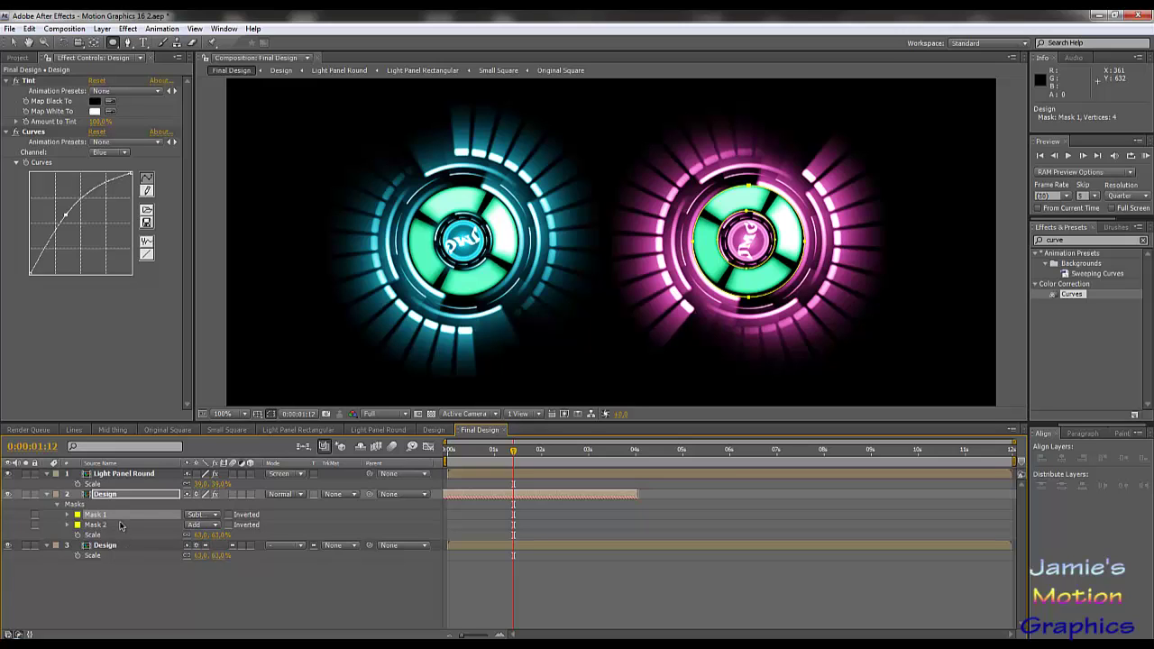
click(100, 526)
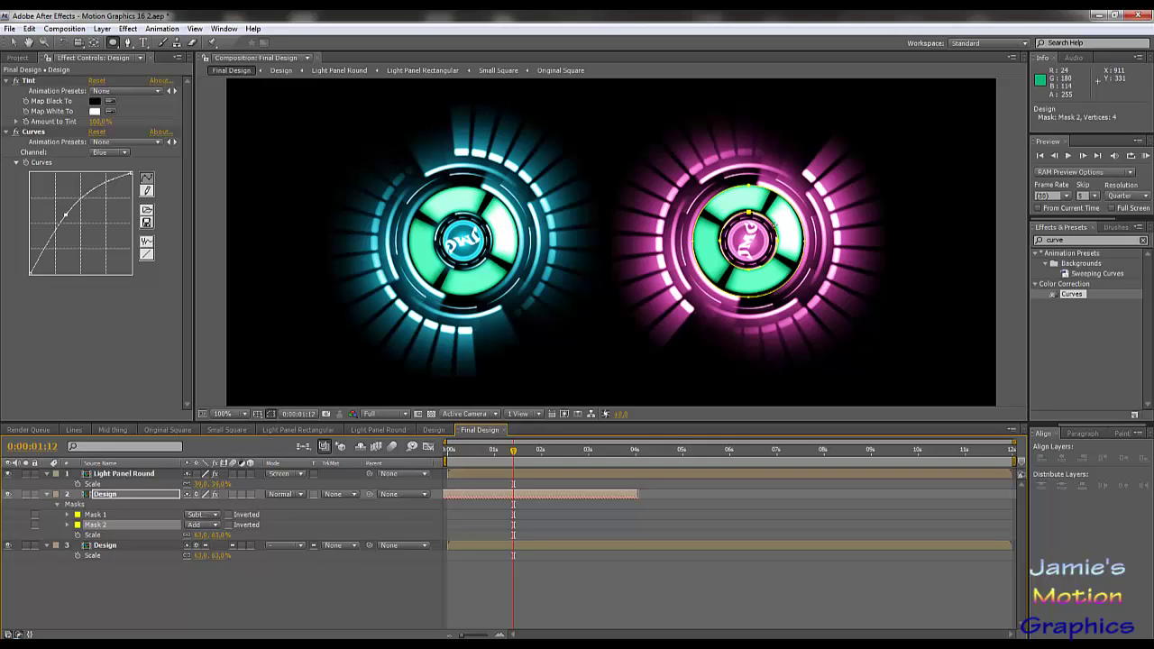
click(9, 474)
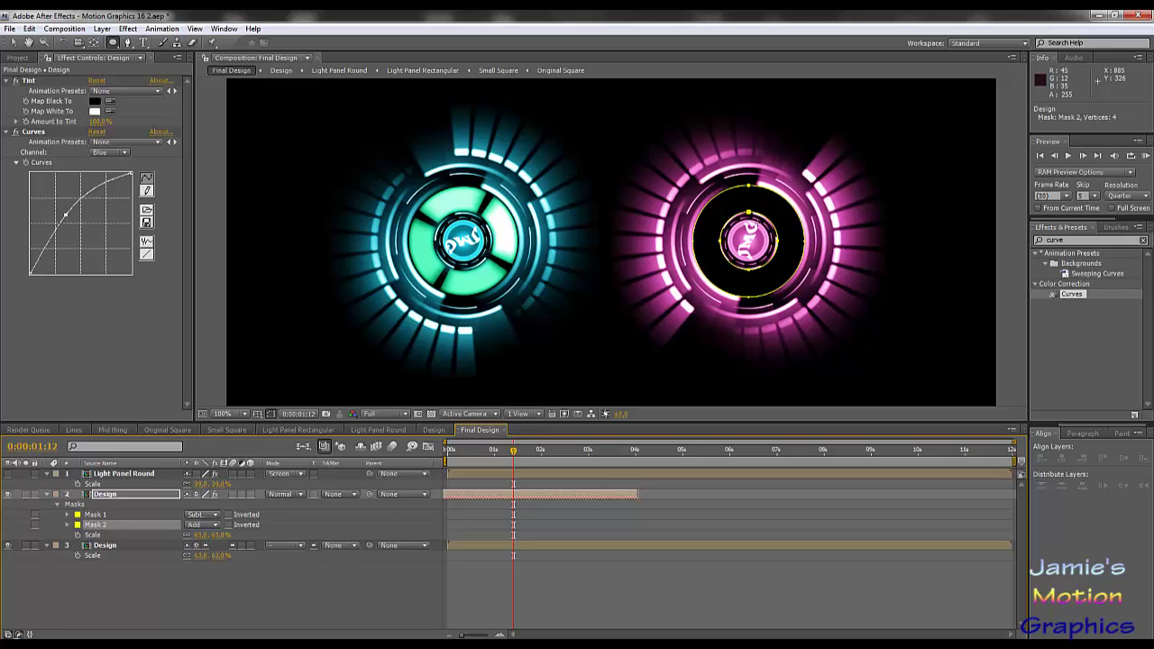
Show Light Panel Round again and nudge it to position 868, 359 over the magenta logo's inner ring.
key(period)
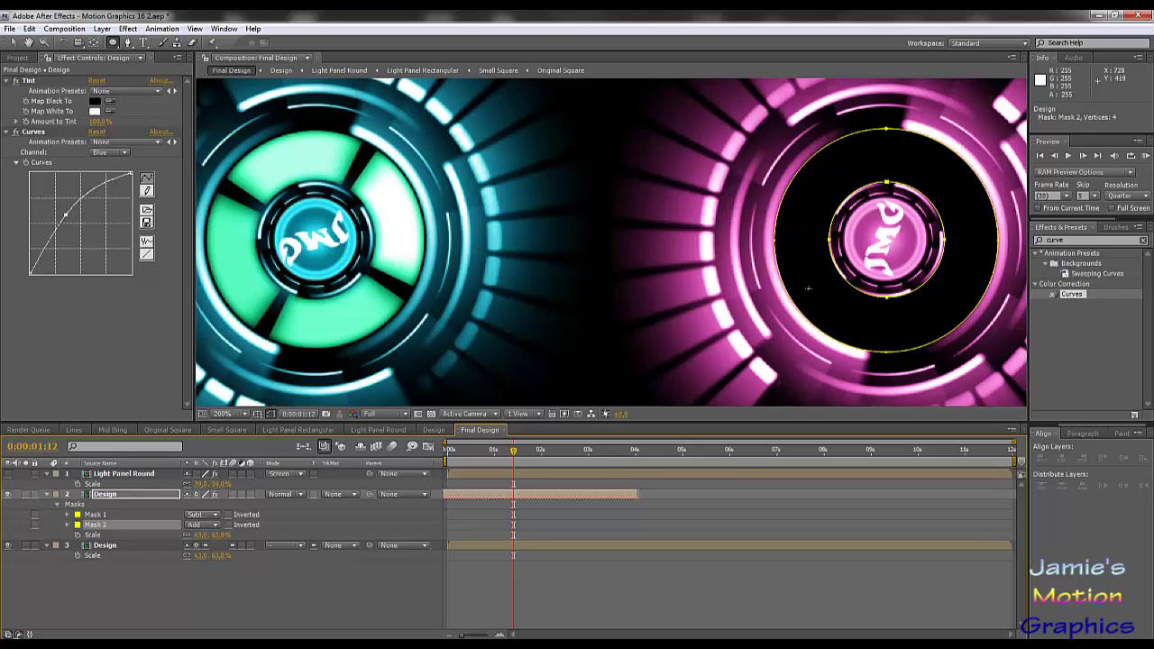
click(9, 474)
scroll(769, 269, down, 1)
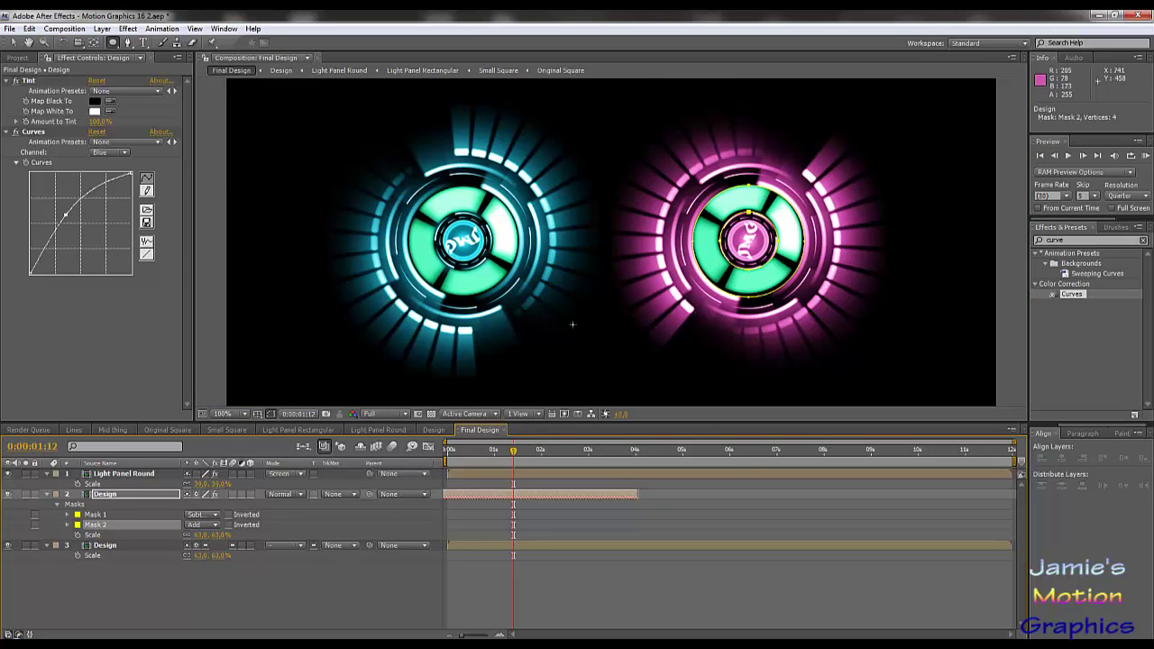
click(136, 475)
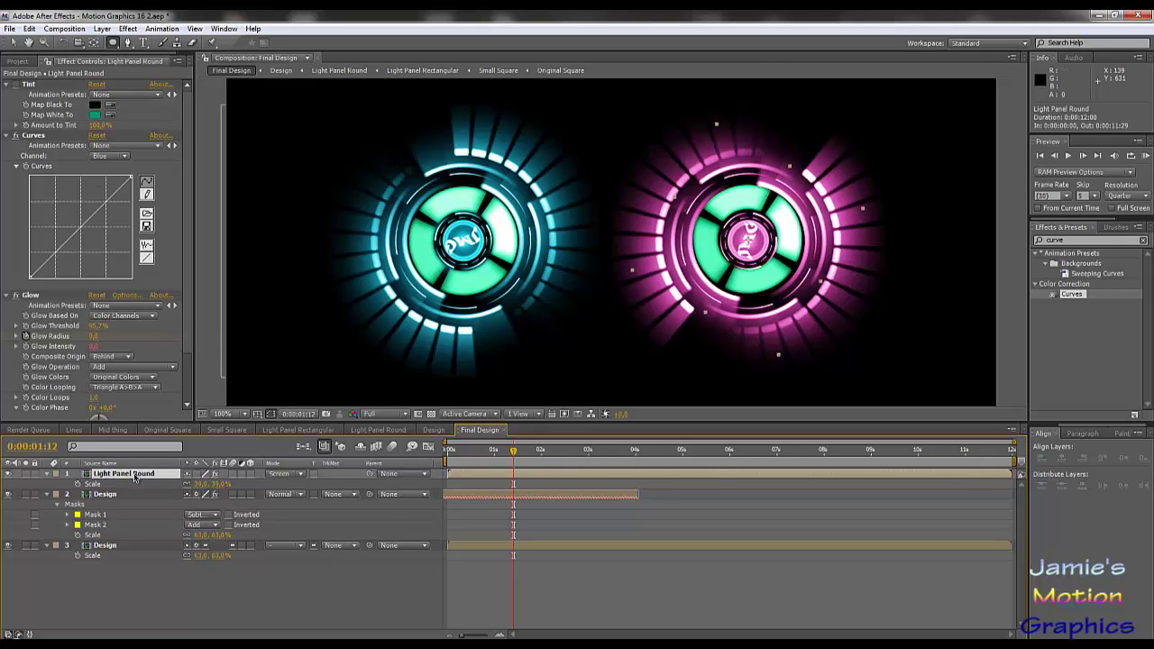
key(Return)
key(Right)
key(Right)
key(Down)
key(Left)
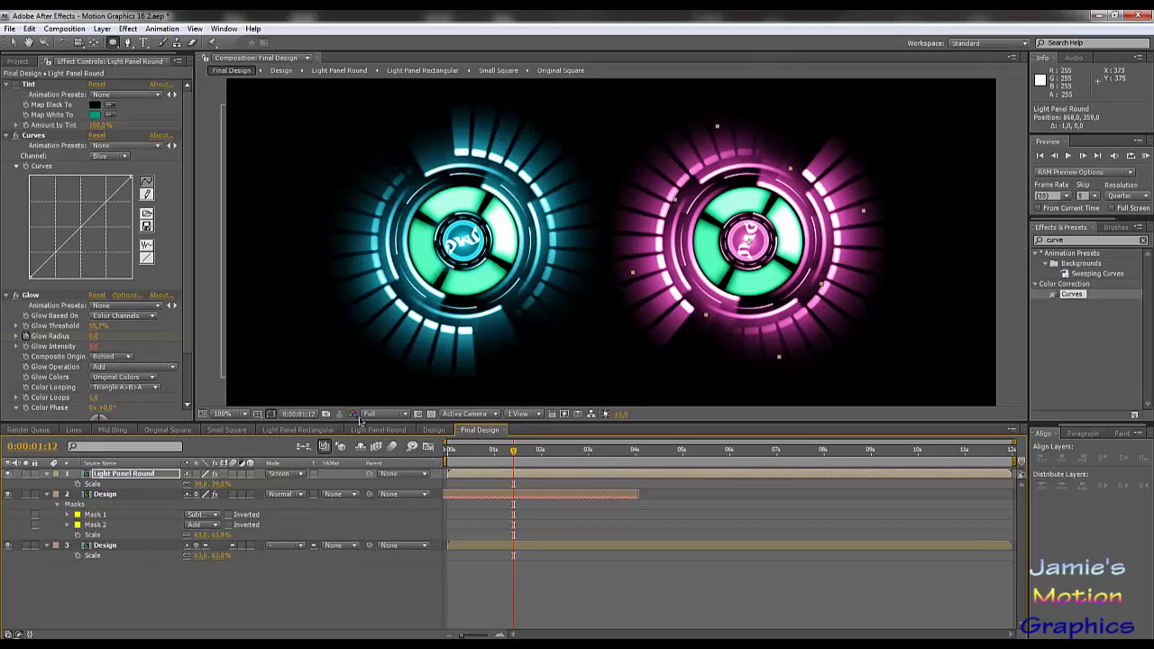
Check the animation at the first frame and at 0:00:04:01, and set the Final Design composition's duration to 0:00:04:00.
click(307, 577)
key(Page_Up)
key(Home)
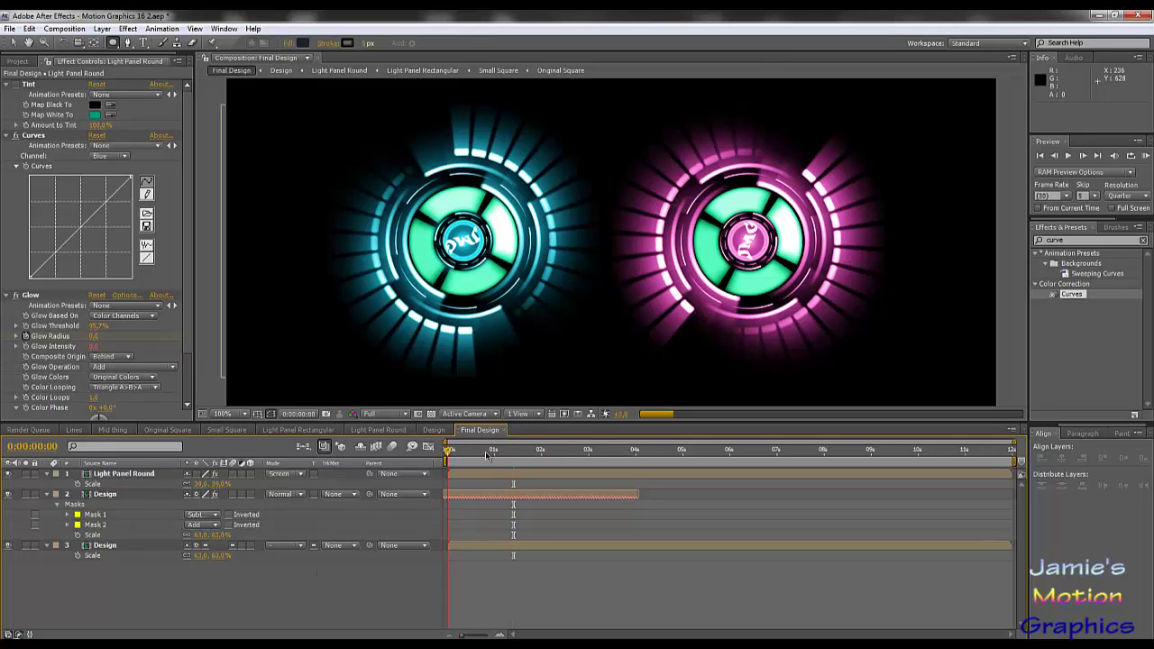
key(comma)
key(comma)
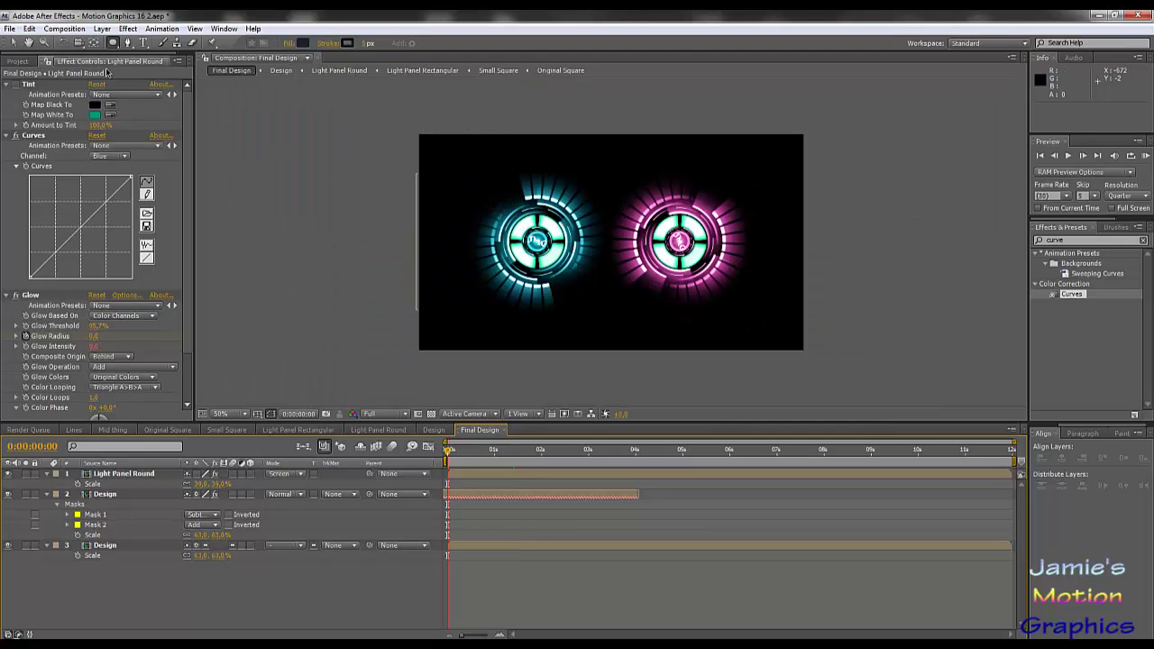
drag(591, 452, 636, 453)
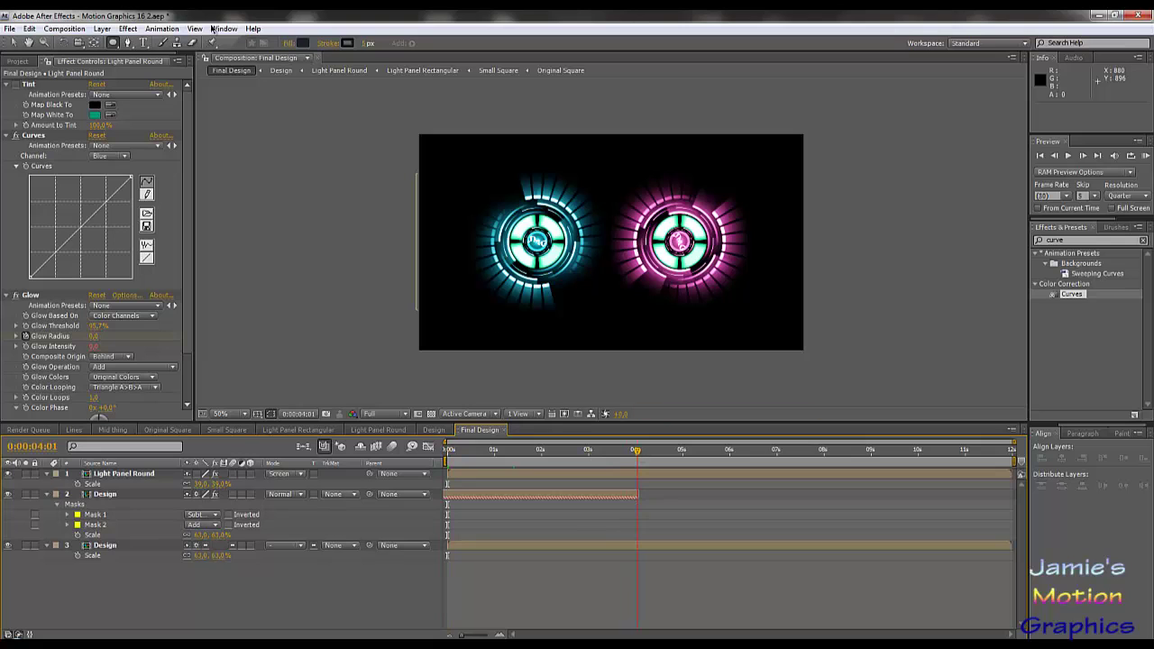
click(70, 29)
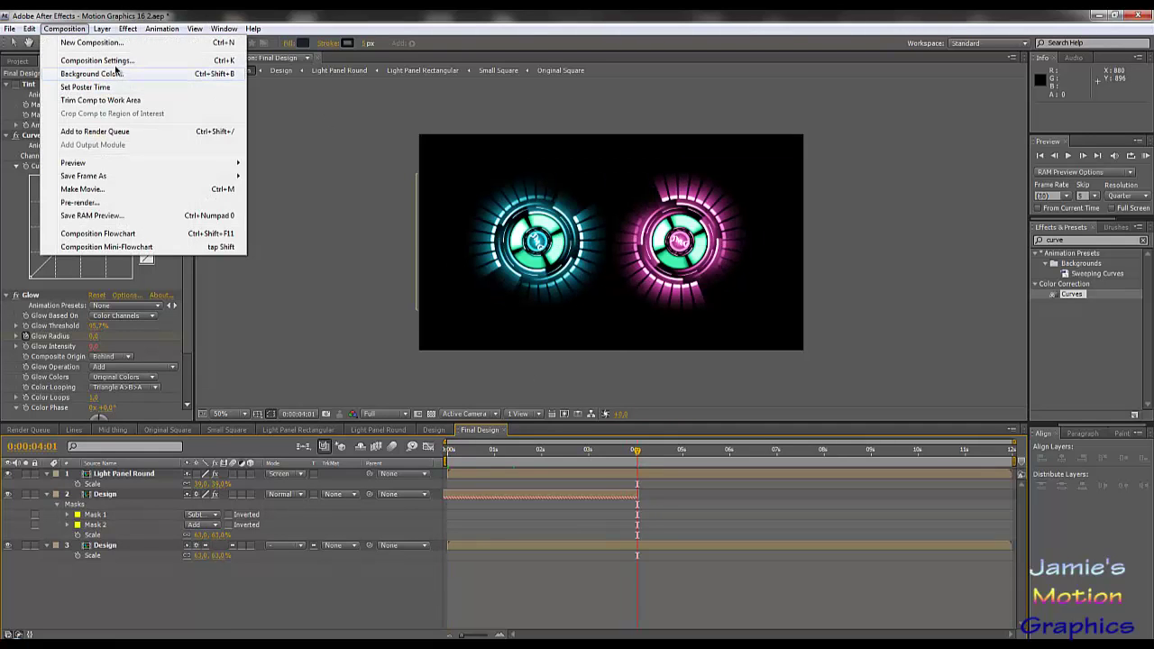
click(117, 58)
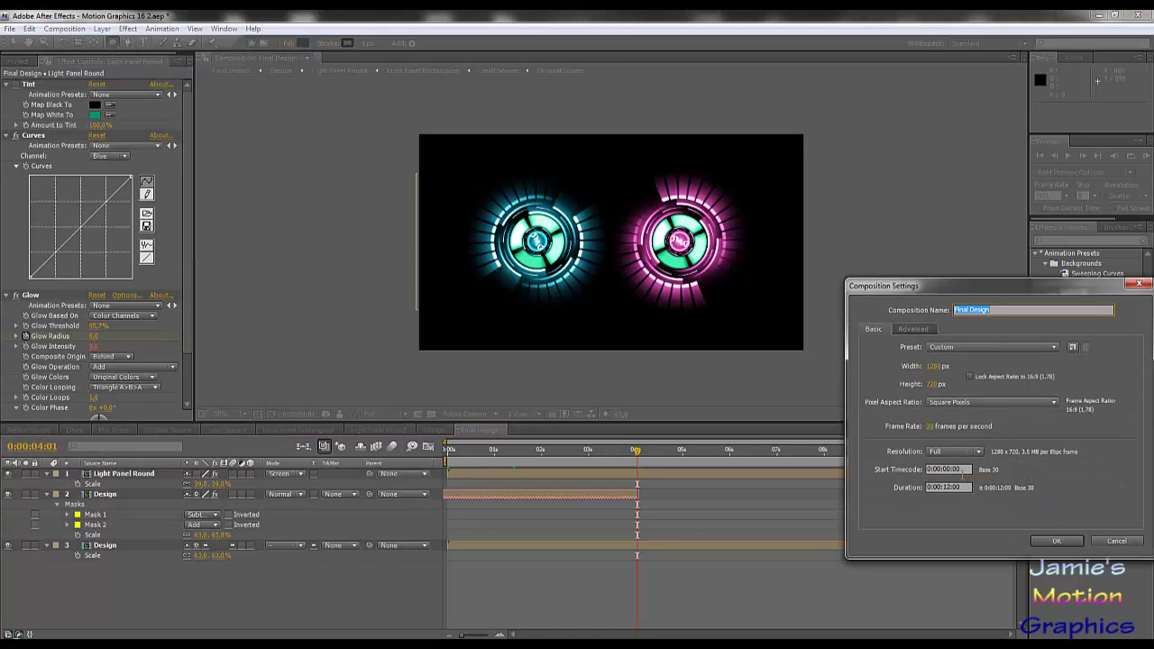
click(948, 487)
click(948, 486)
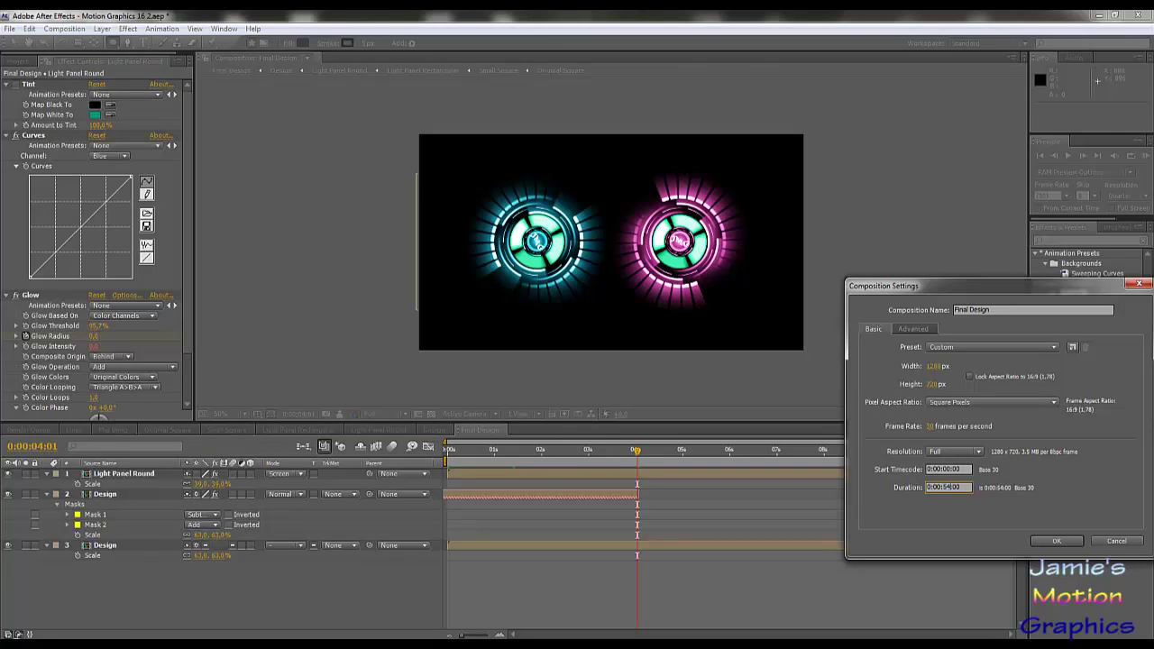
click(1074, 541)
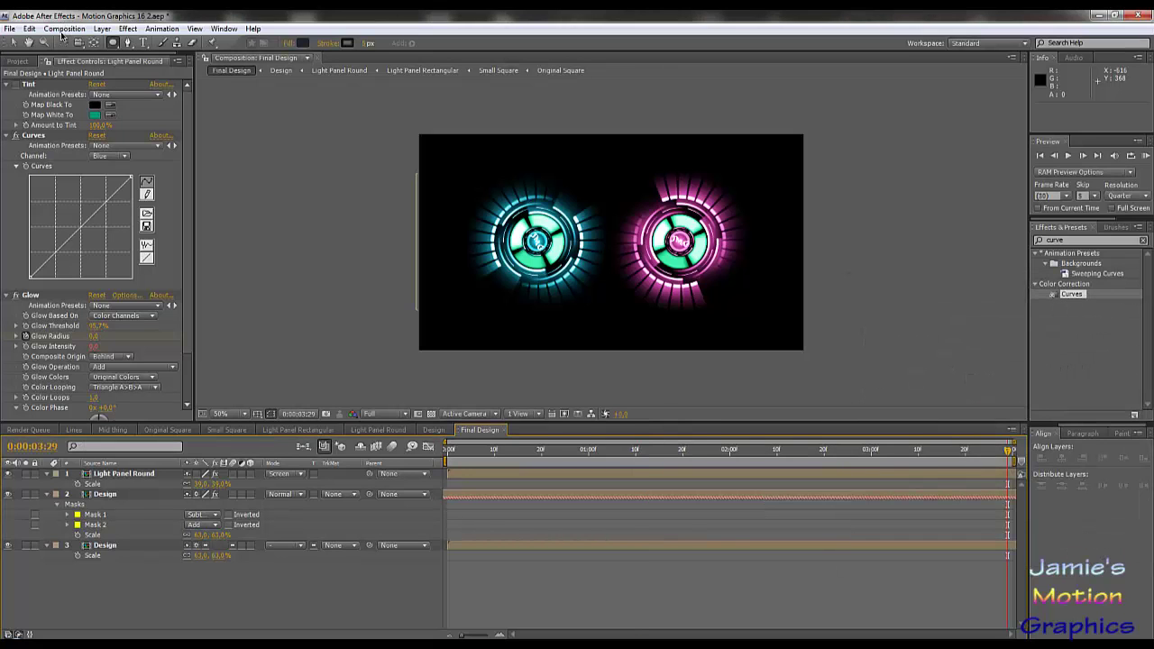
Queue Final Design for rendering with Make Movie and return to its timeline.
click(64, 30)
click(82, 189)
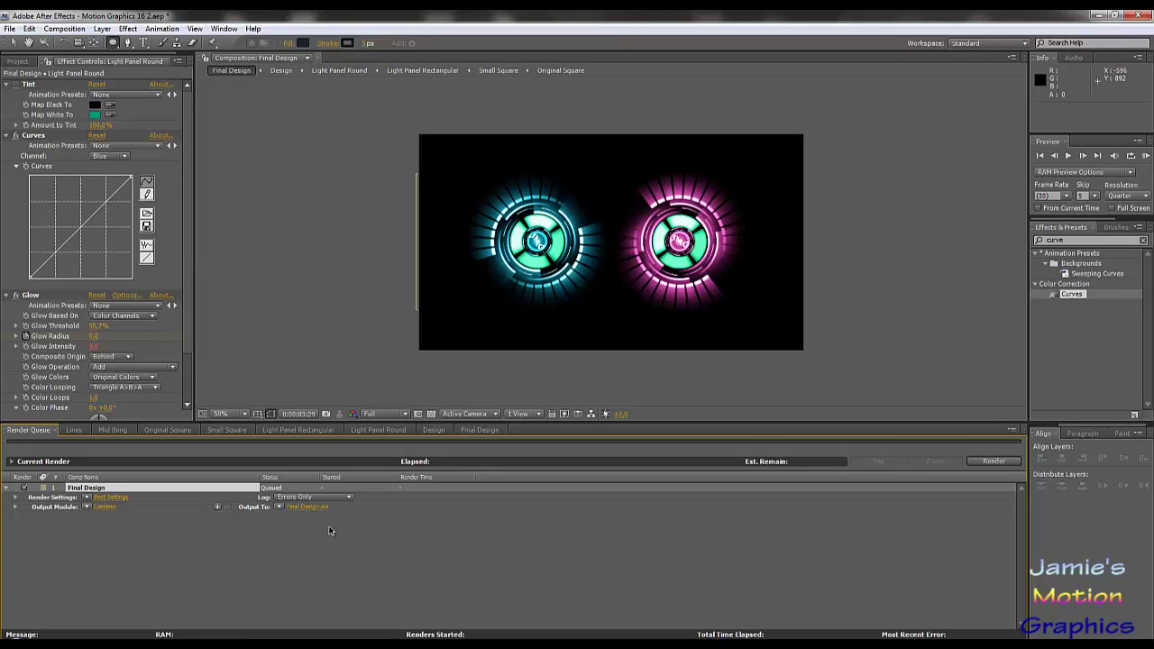
click(474, 431)
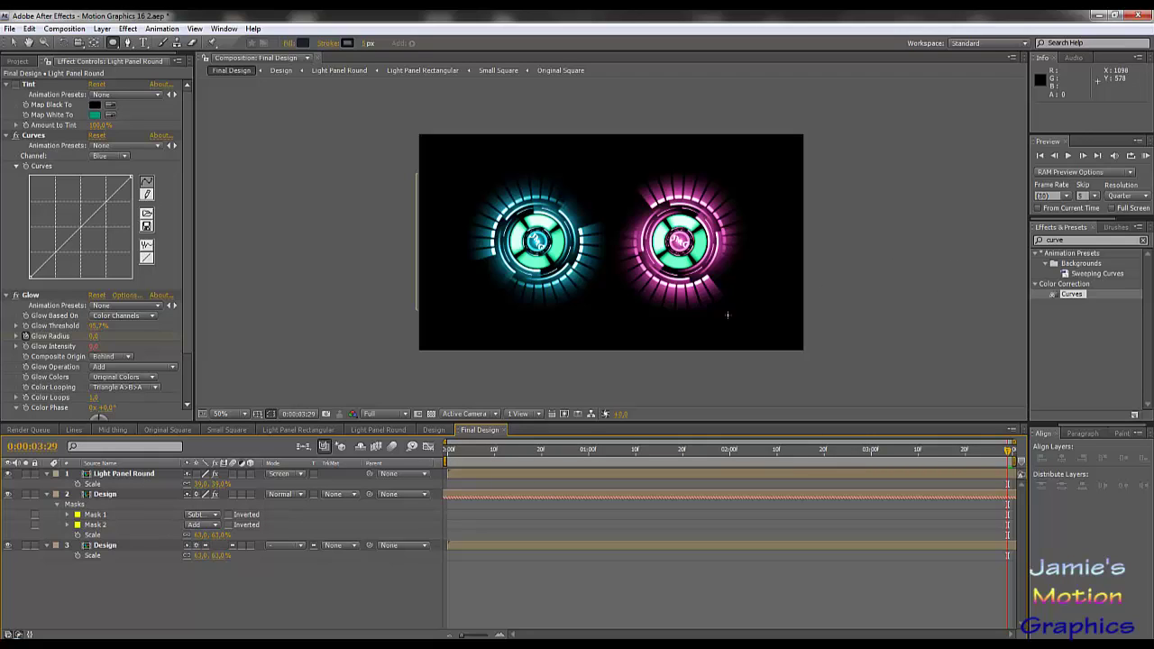
Collapse the upper Design layer's properties and keyframe the lower Design layer's Scale at 0% at 0:00:00:00.
click(107, 547)
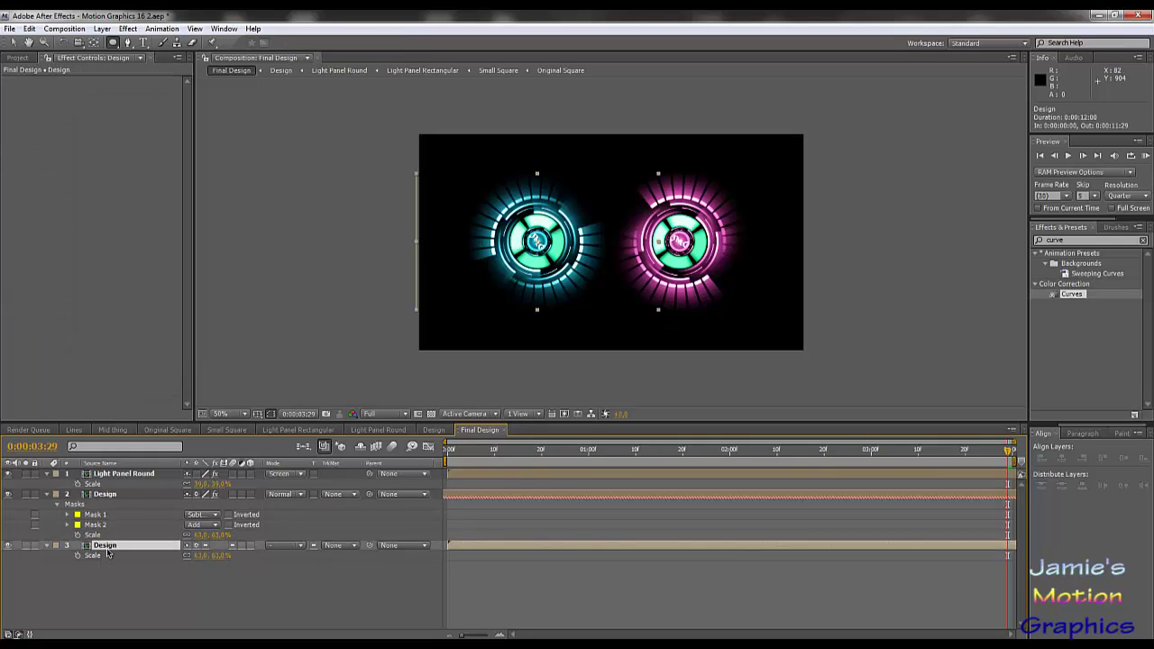
click(48, 494)
click(52, 483)
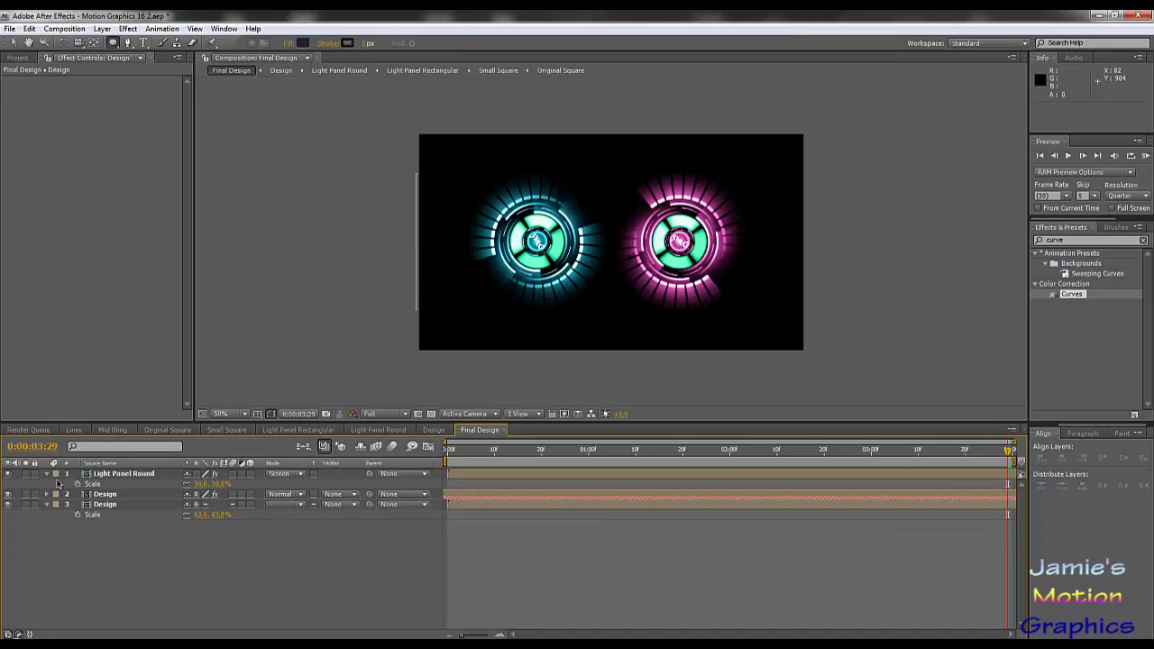
click(110, 505)
click(475, 450)
click(448, 455)
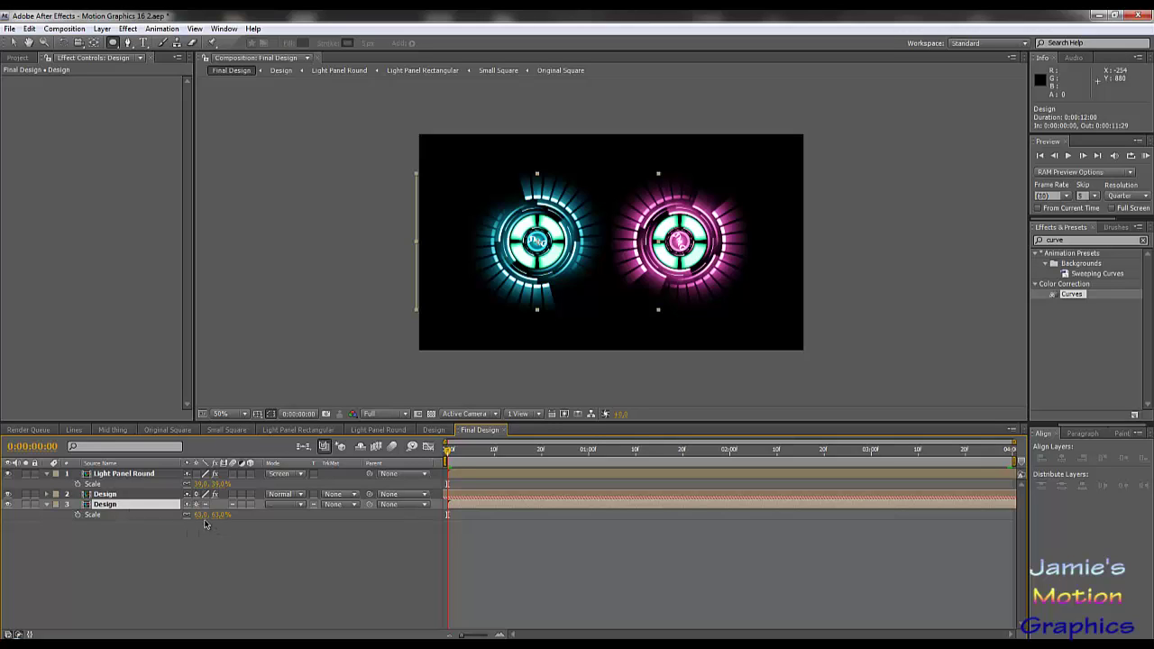
click(78, 515)
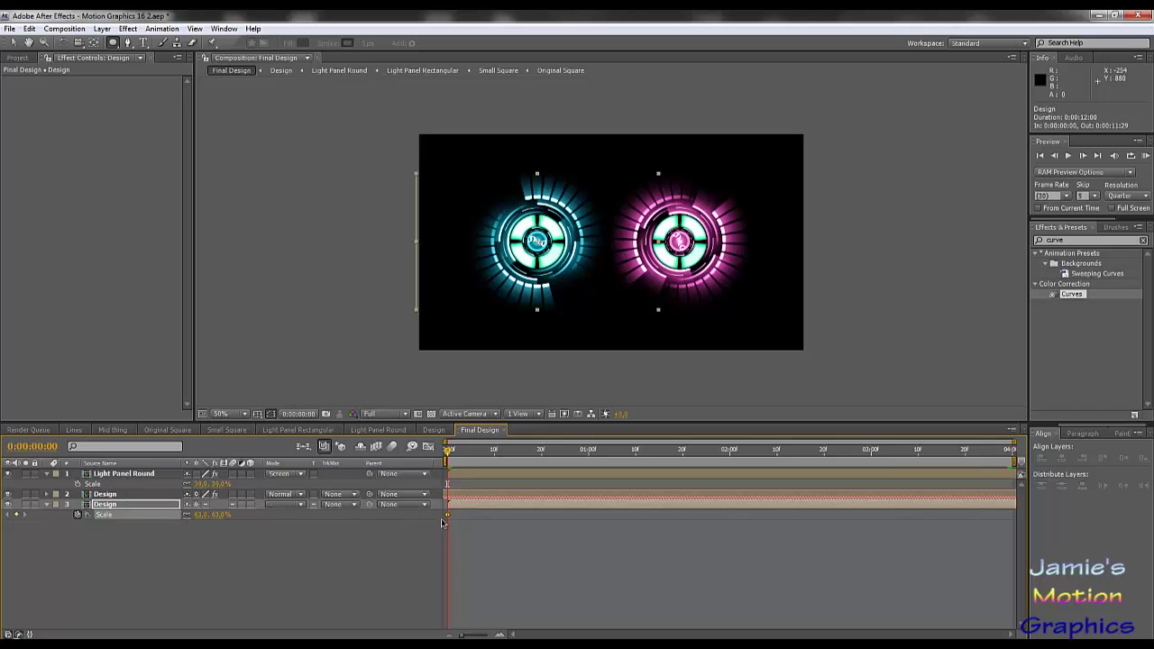
click(199, 515)
text(0)
key(Return)
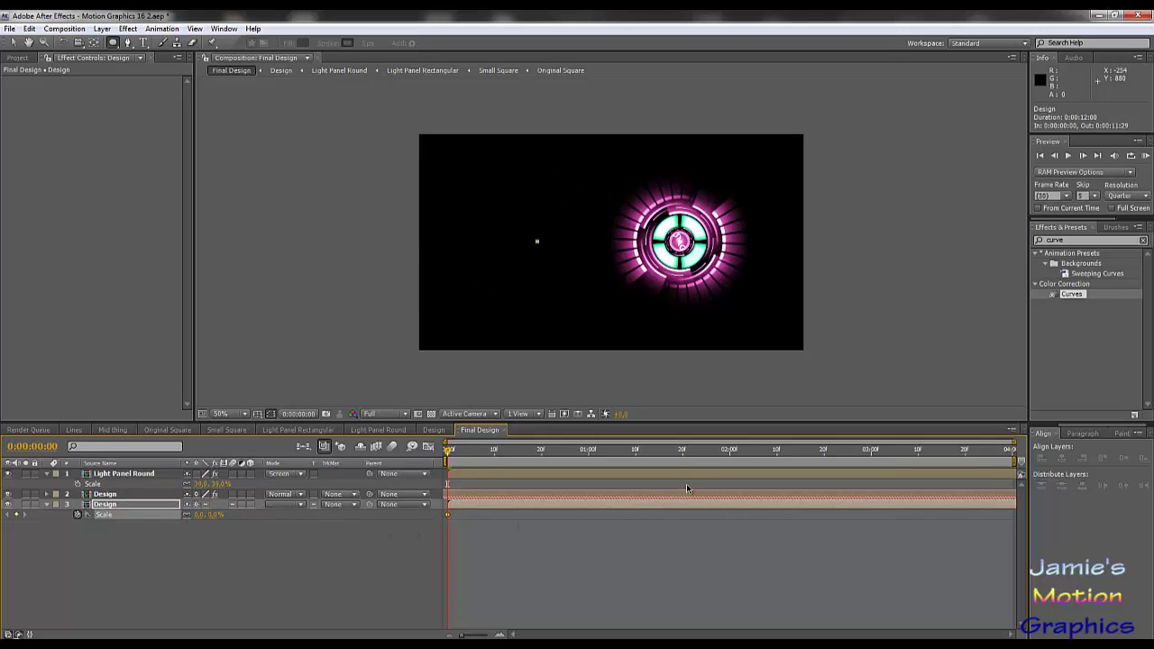
Add a Scale keyframe of 63% to the lower Design layer at 0:00:00:10.
click(494, 458)
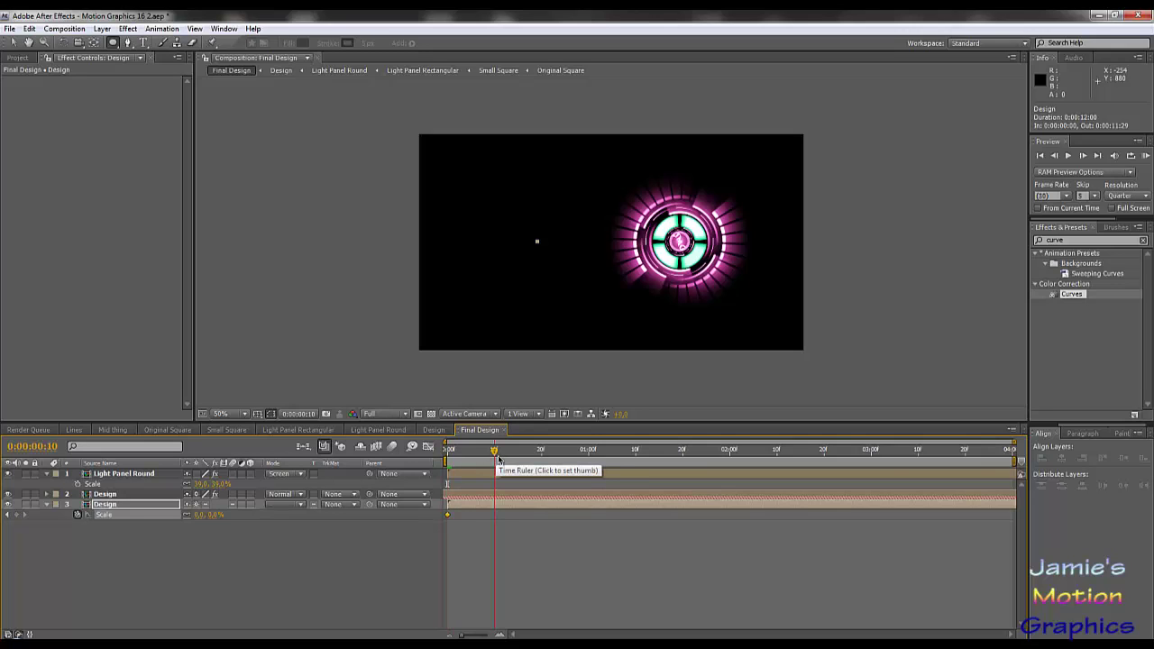
click(204, 516)
text(63)
key(Return)
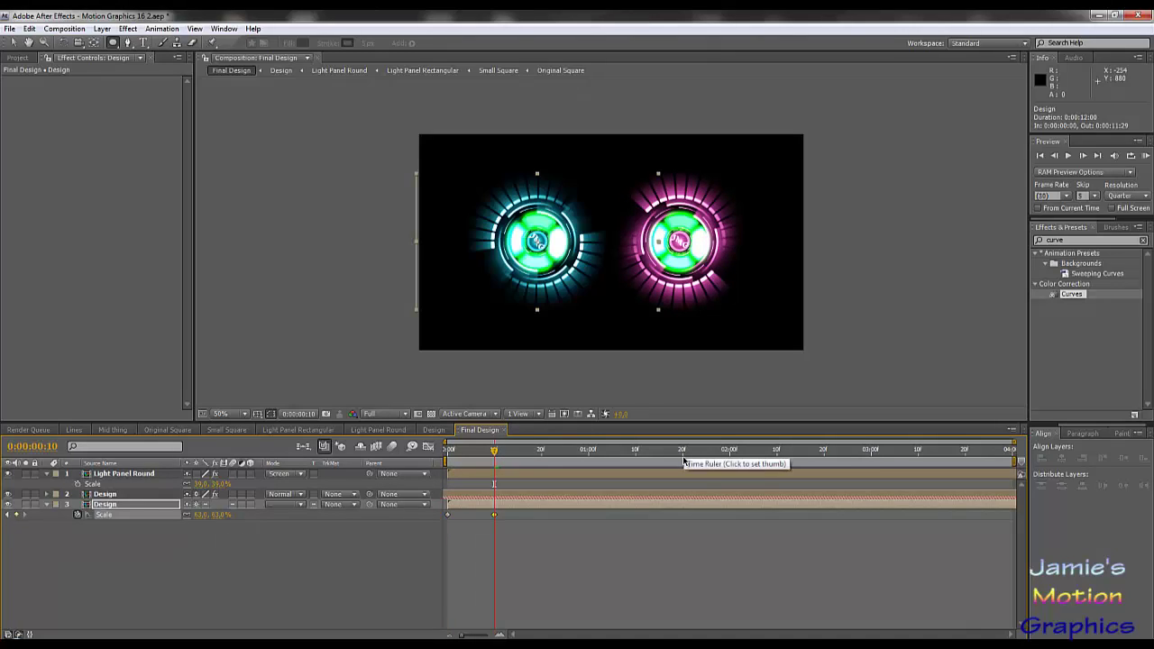
Preview the cyan logo's scale-up from the first frame, glance at the Design composition, and check frames around 0:00:00:14.
click(462, 457)
click(442, 458)
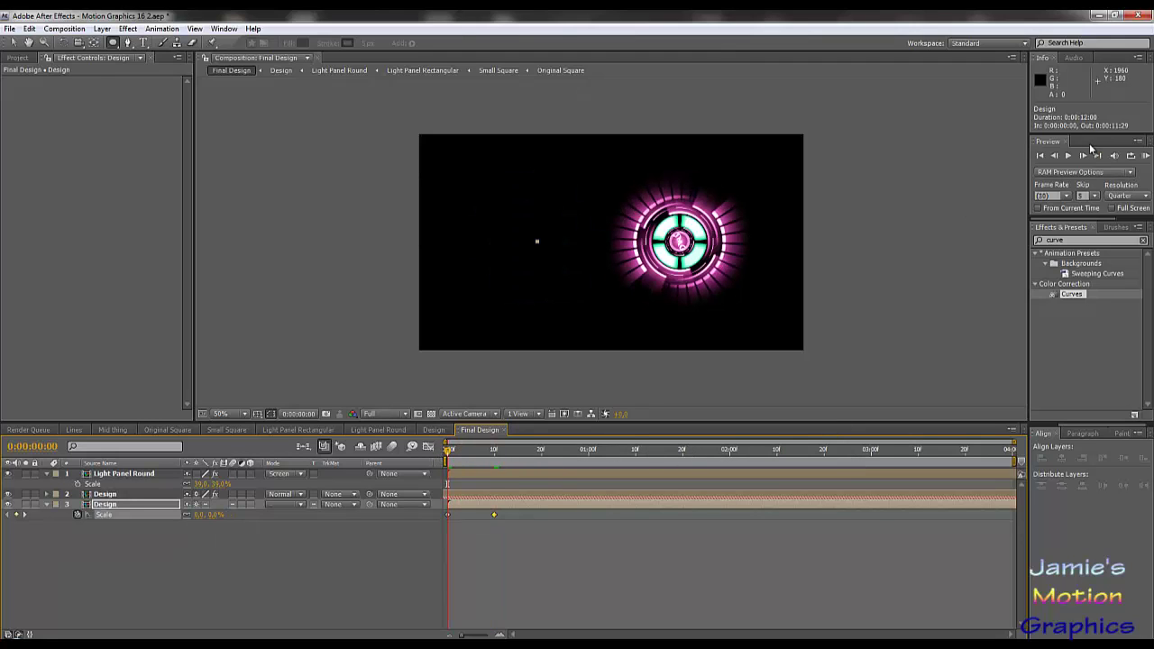
click(1068, 155)
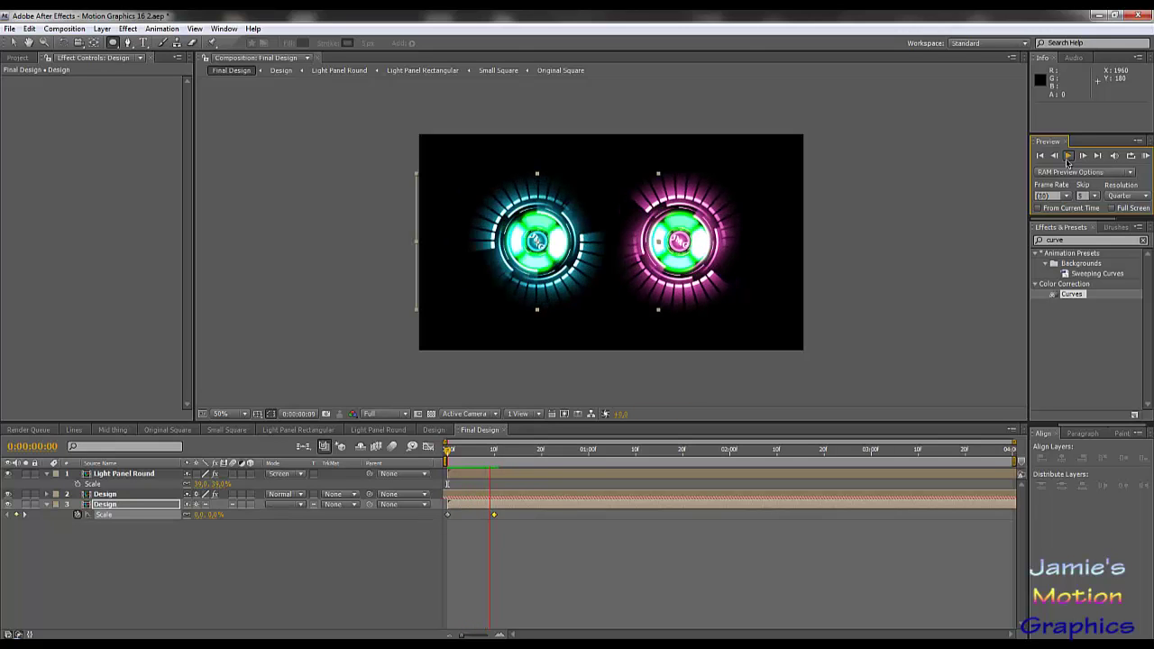
click(1068, 157)
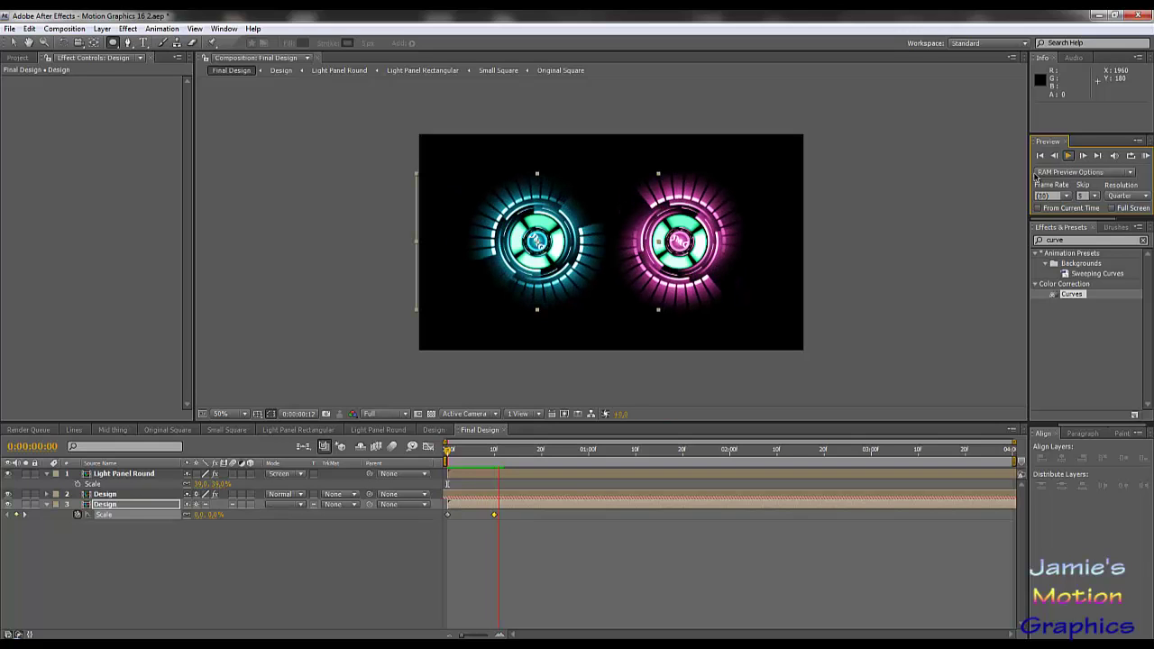
click(433, 429)
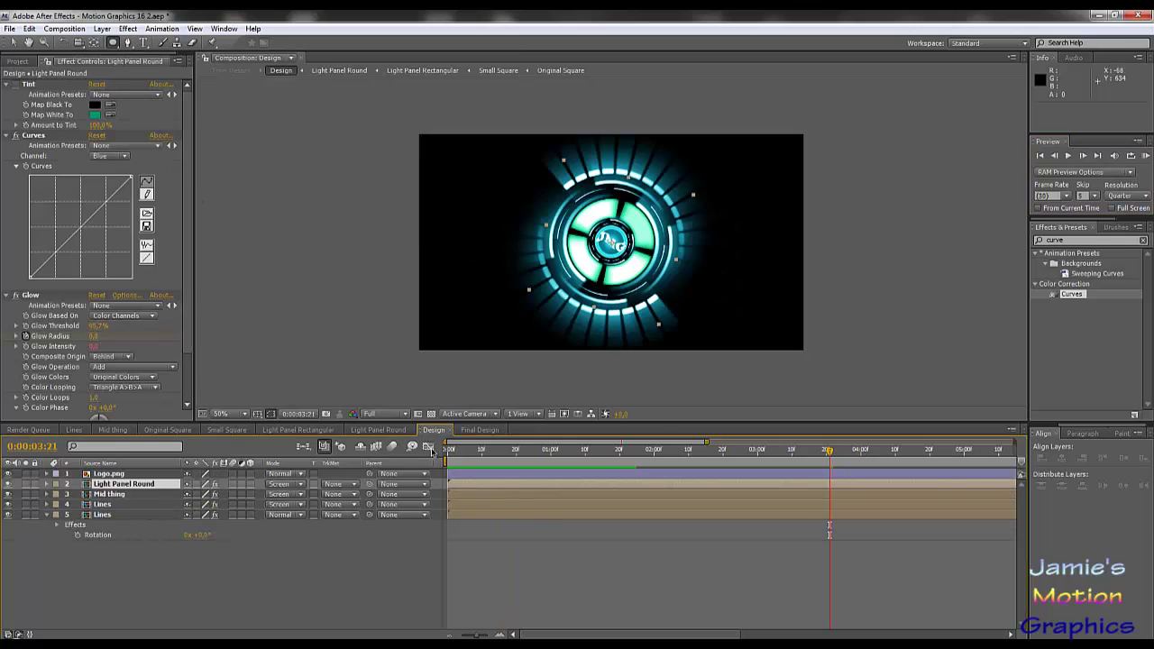
click(479, 430)
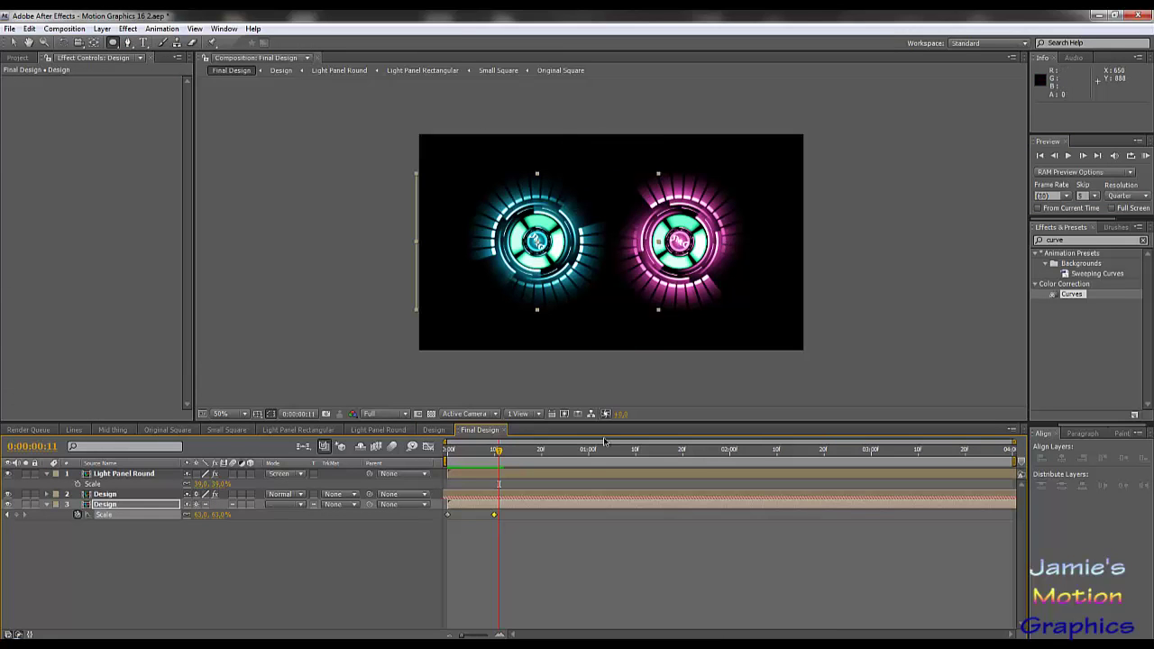
drag(507, 450, 511, 457)
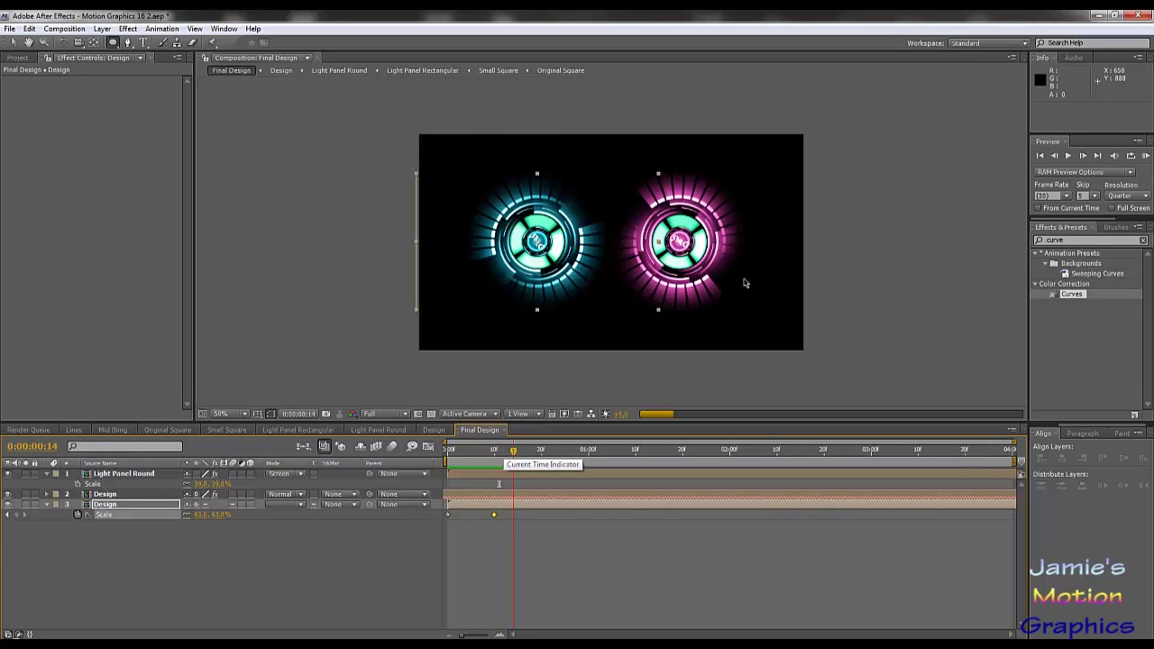
key(Page_Down)
key(Page_Down)
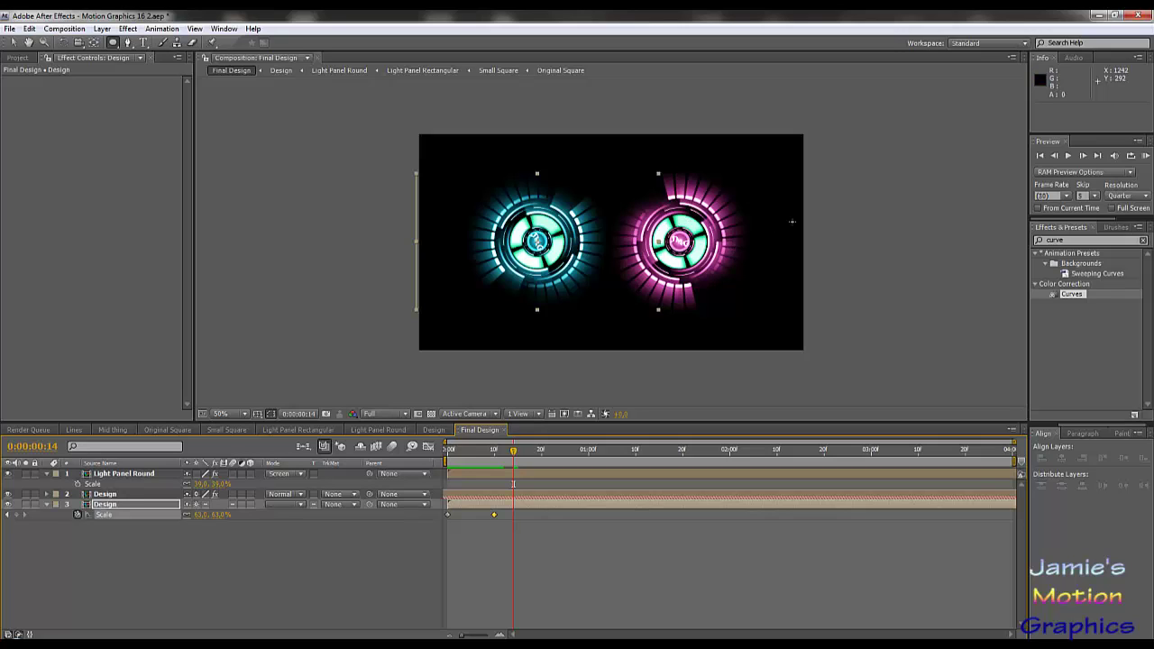
drag(516, 453, 448, 453)
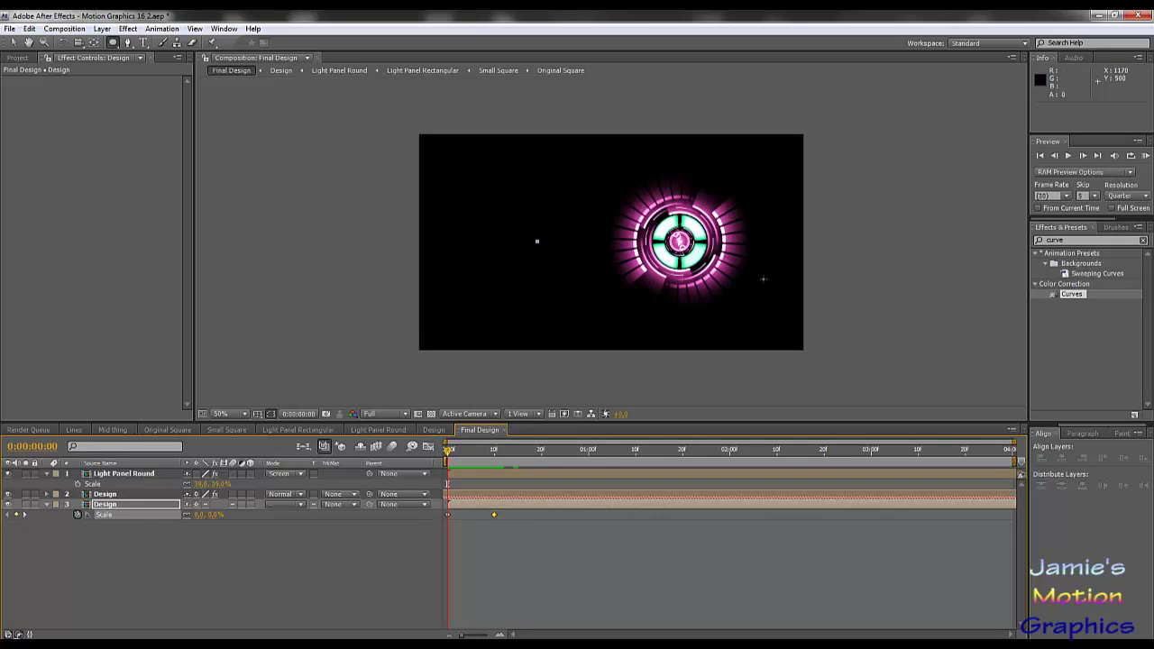
Copy the lower Design layer's two Scale keyframes onto Light Panel Round and the upper Design layer at 0:00:00:00, and preview the animation.
click(105, 493)
ctrl+click(108, 475)
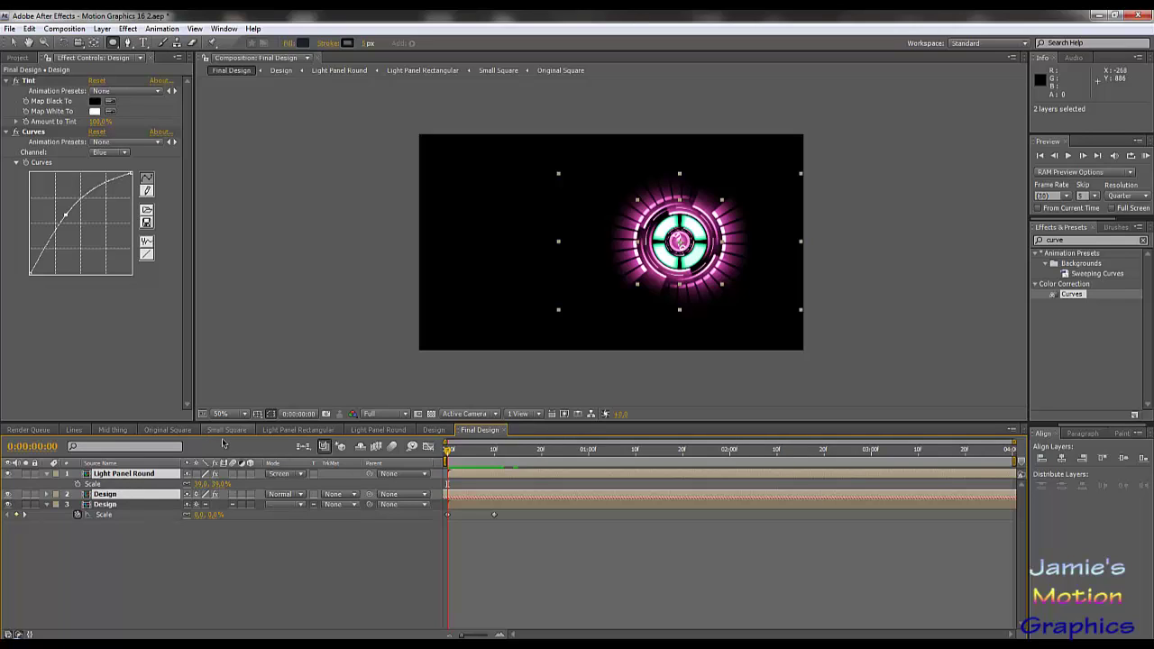
drag(513, 520, 459, 520)
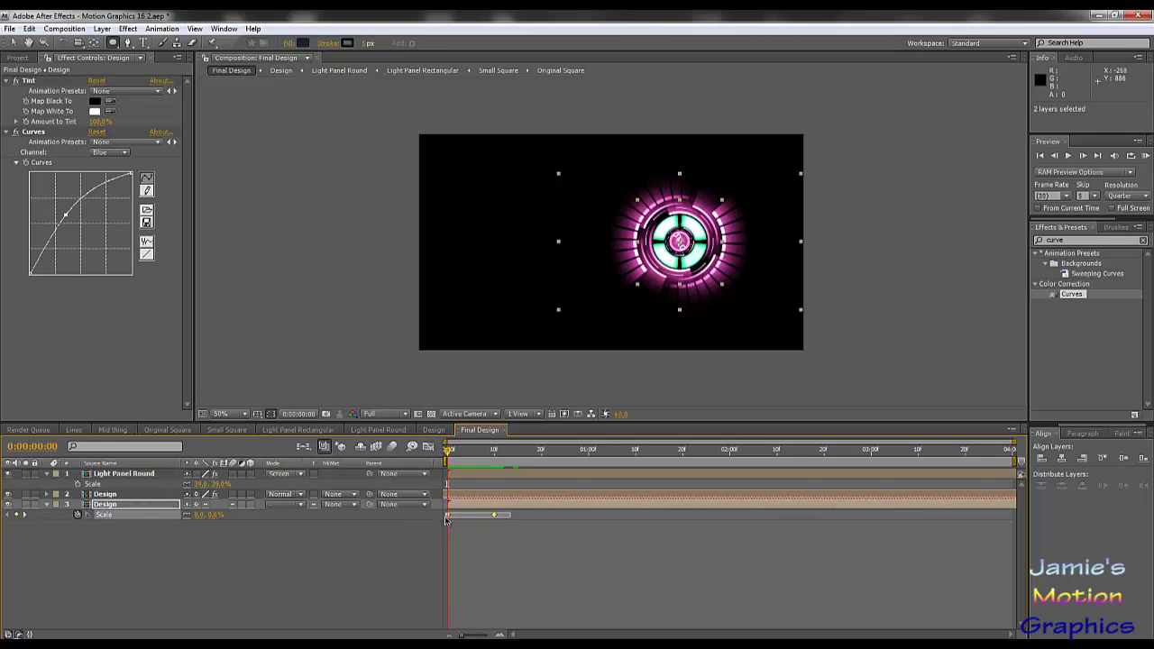
click(443, 523)
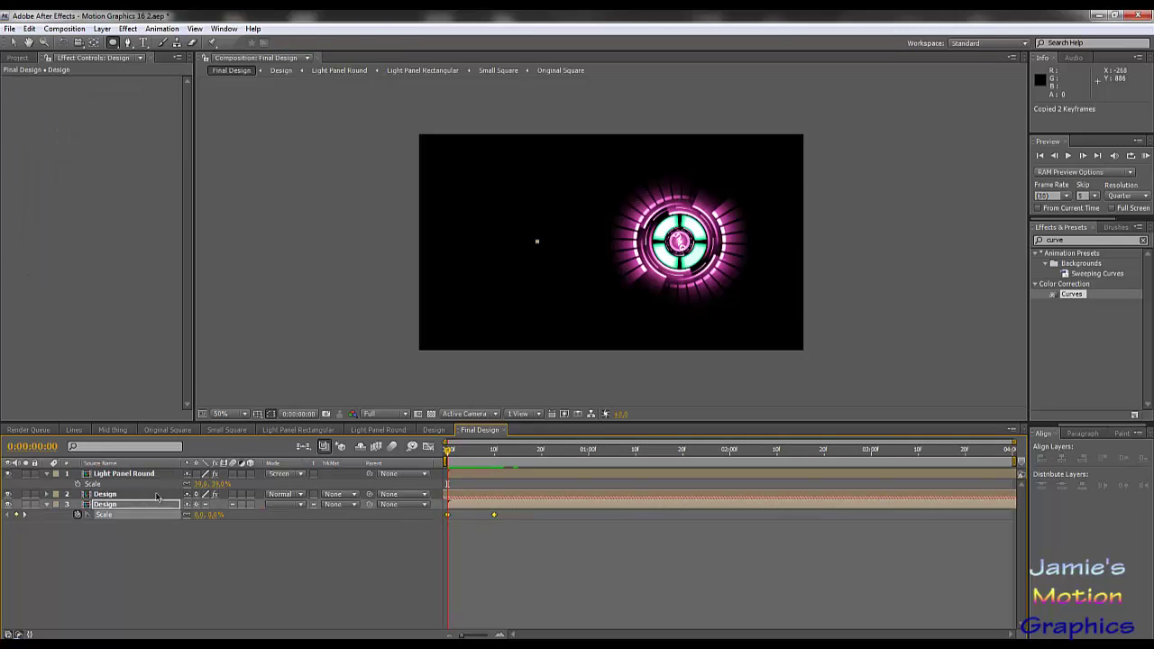
click(114, 474)
ctrl+click(113, 494)
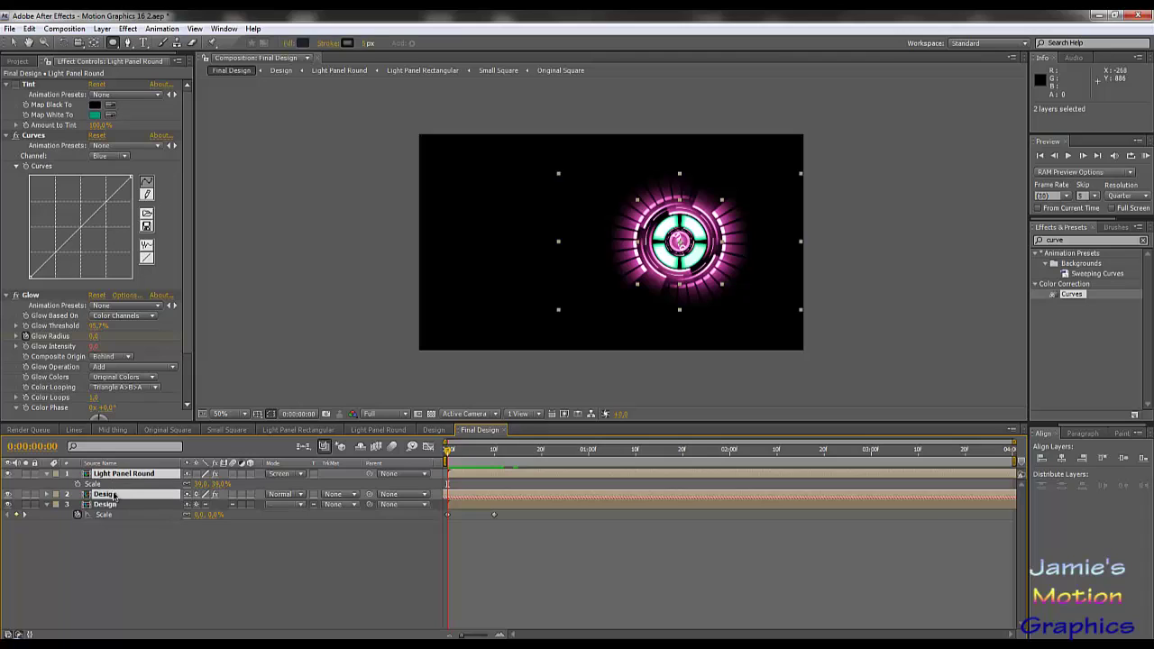
key(s)
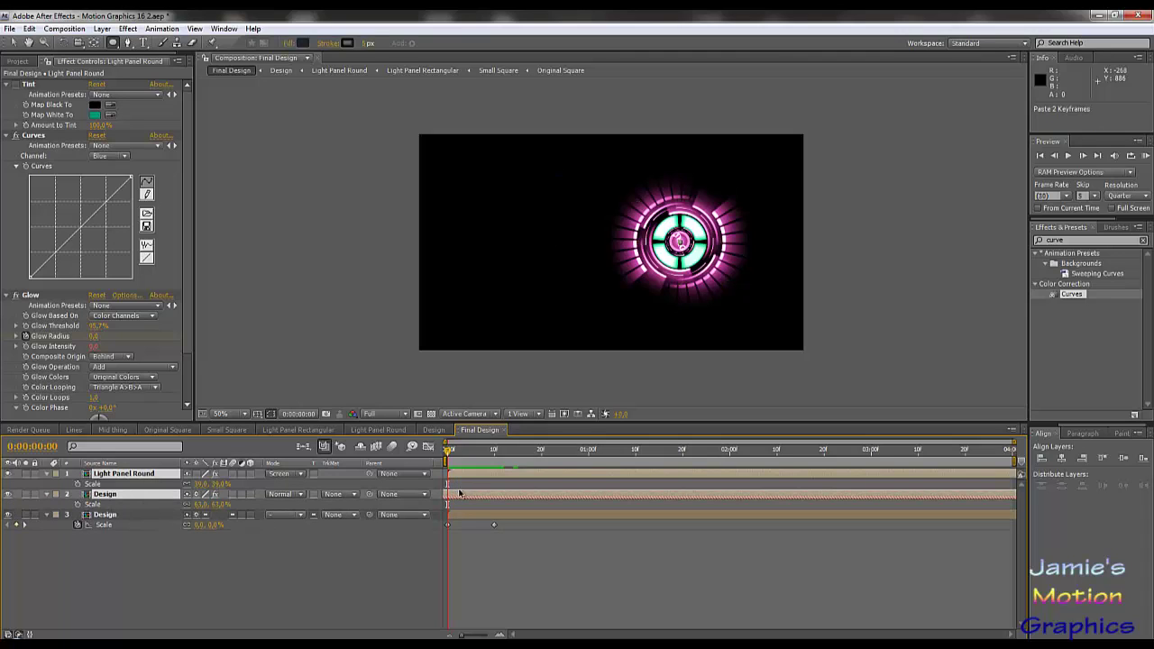
key(ctrl+v)
click(1068, 155)
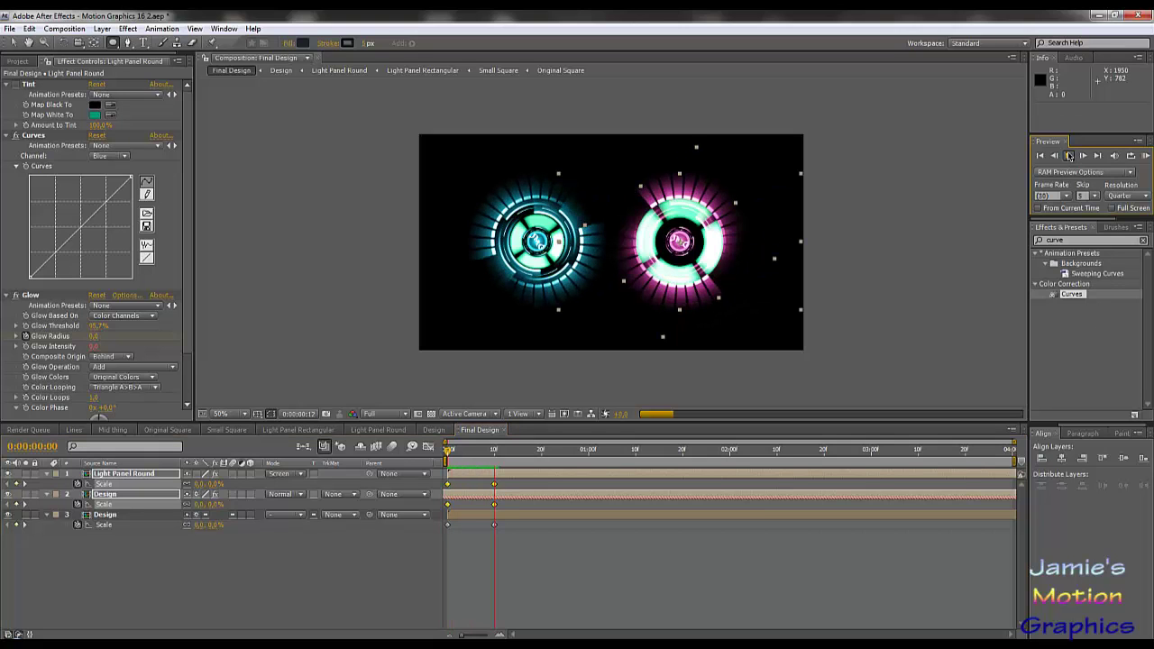
click(656, 393)
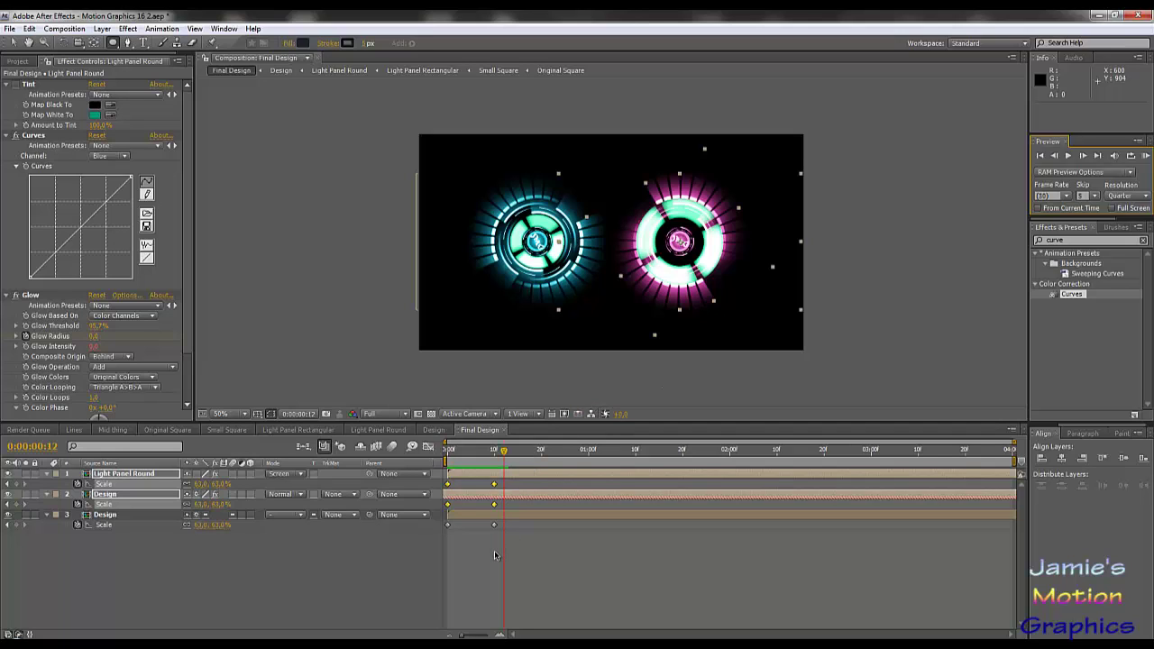
Redo the Scale keyframe paste on Light Panel Round and the upper Design layer, then set Light Panel Round's Scale to 39% at 0:00:00:10.
key(ctrl+z)
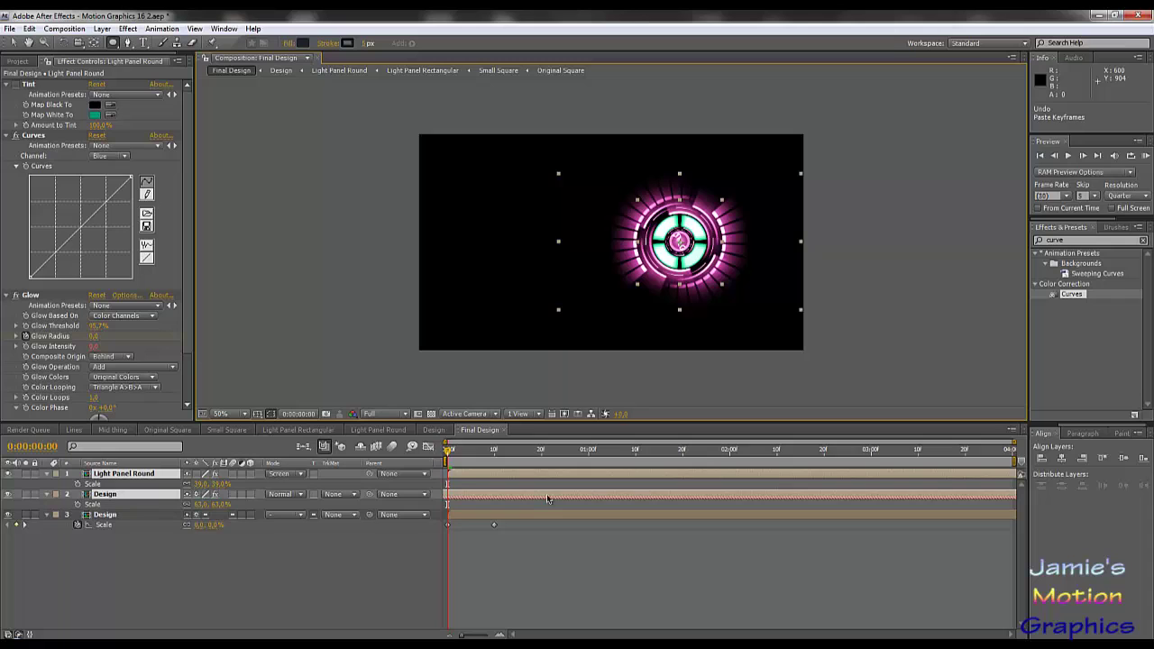
key(ctrl+v)
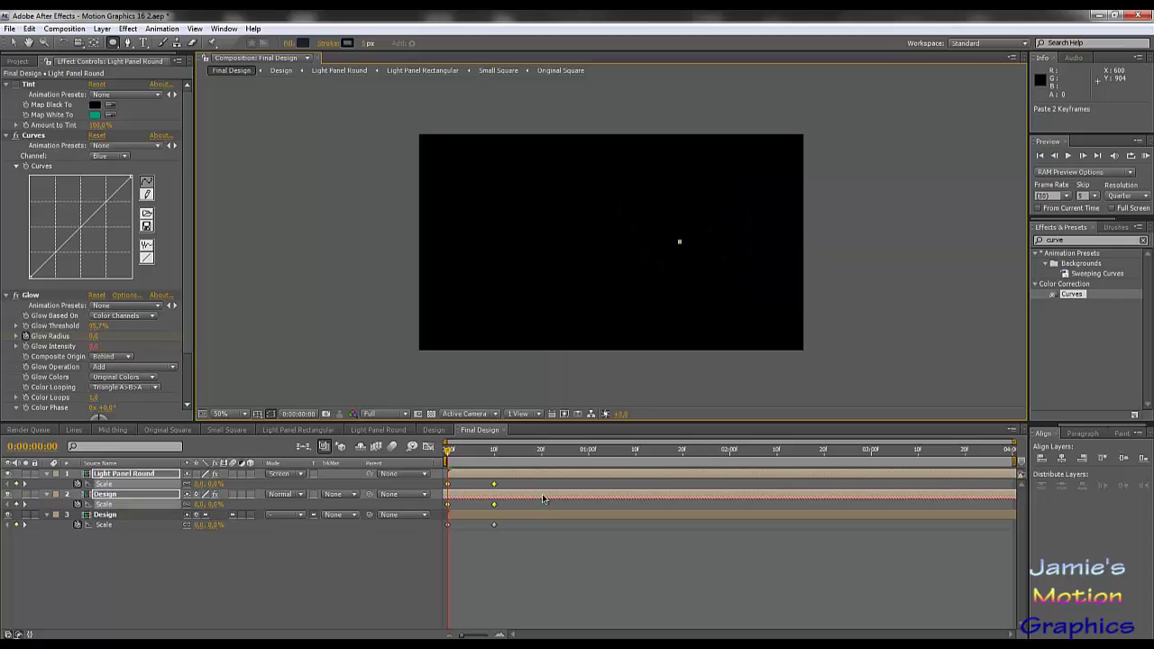
click(494, 457)
click(491, 488)
click(220, 483)
text(39)
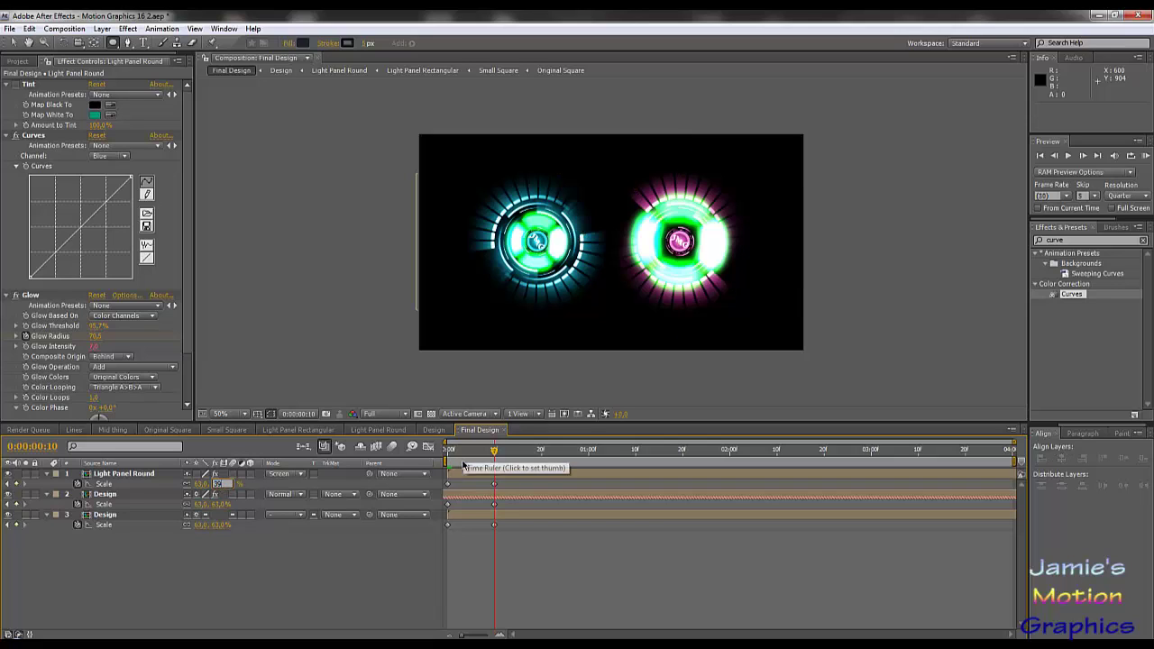
key(Return)
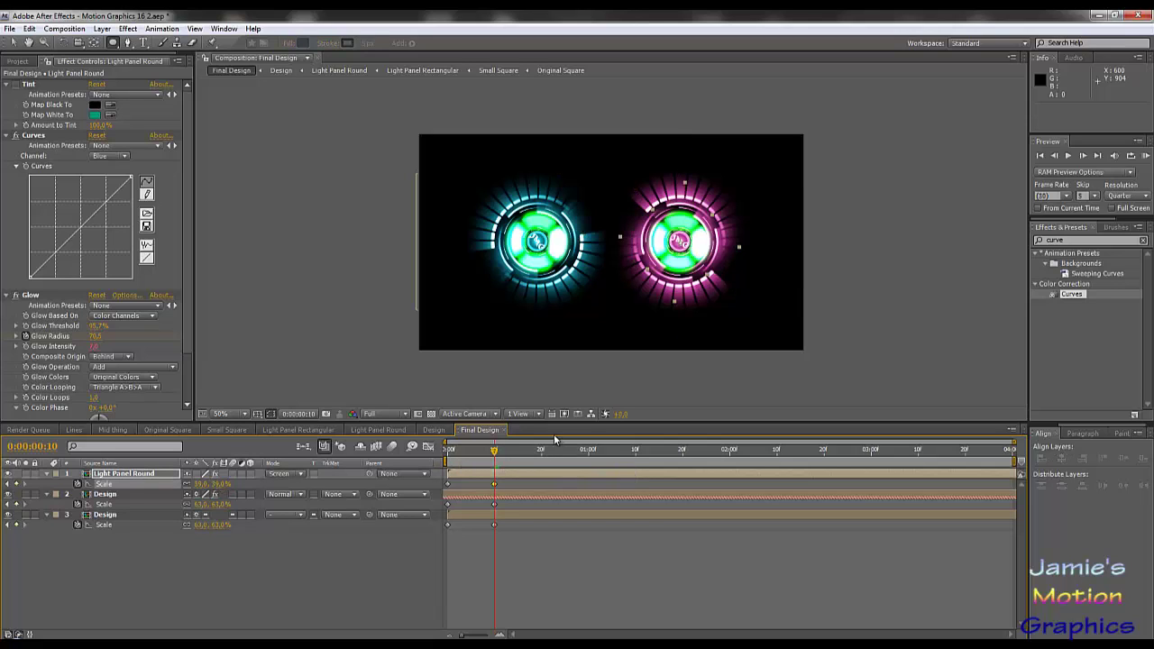
Preview both logos scaling up from the first frame and check the composition with the transparency grid toggle.
click(448, 460)
click(1067, 156)
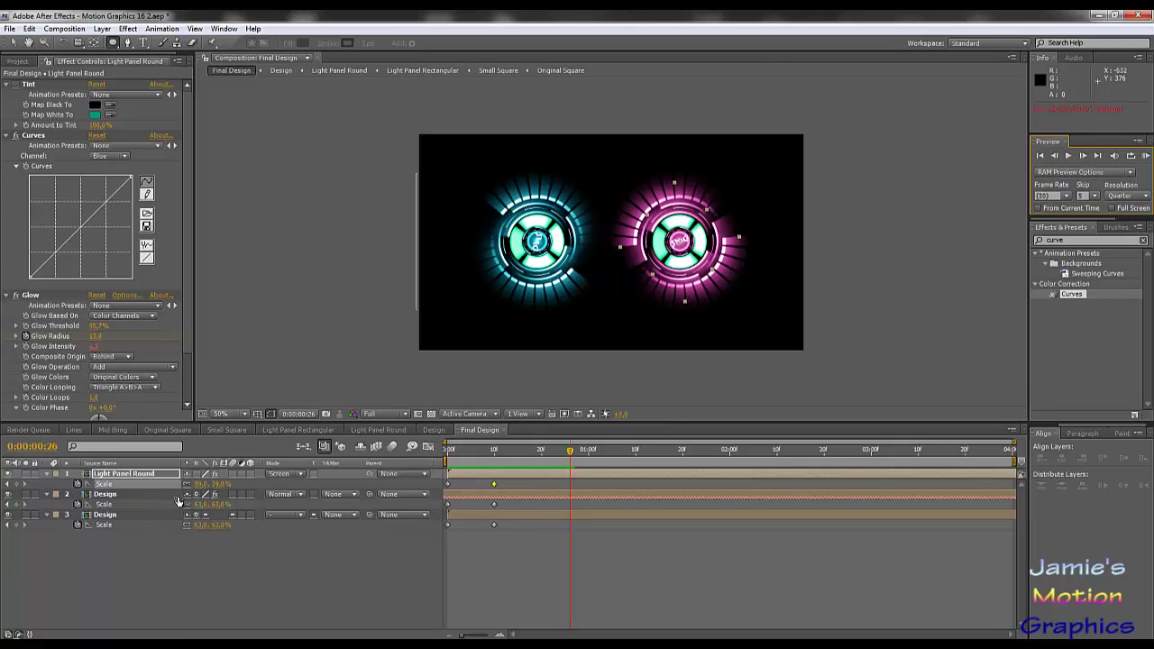
click(430, 415)
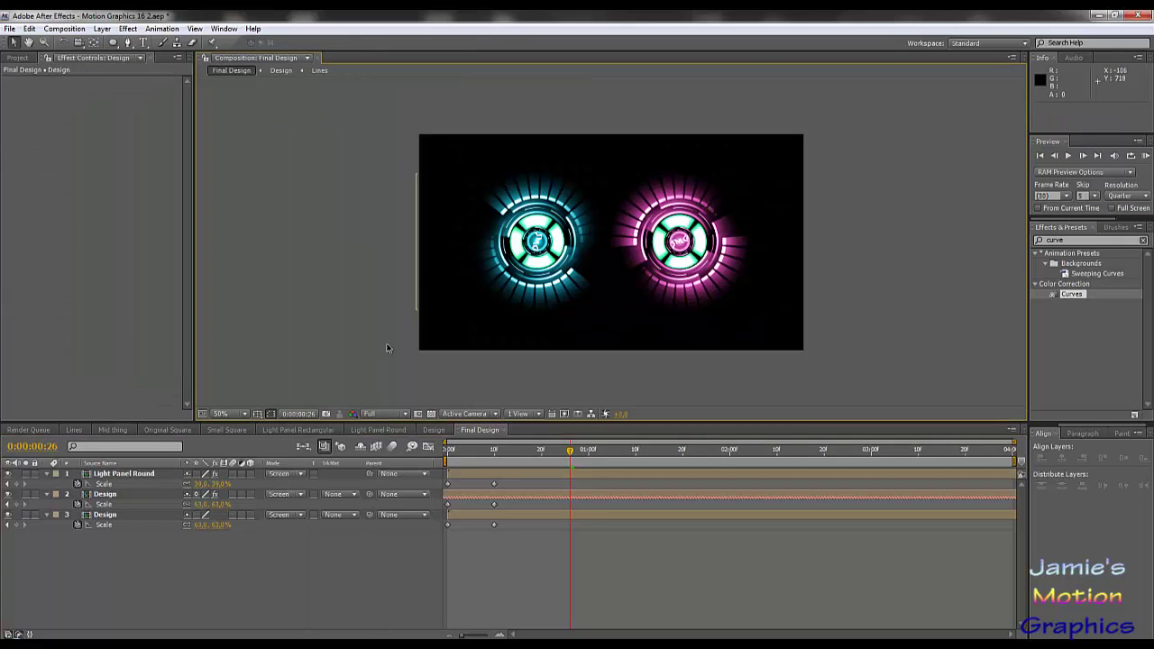
Add a new black solid layer at composition size to Final Design.
click(107, 29)
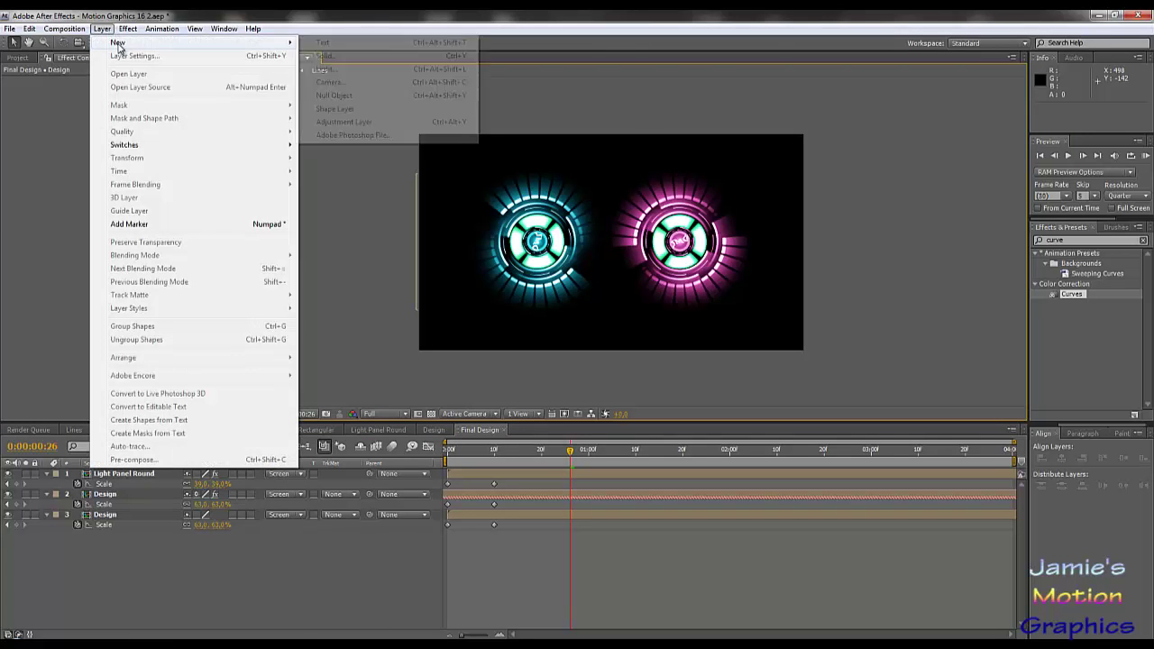
mouse_move(135, 35)
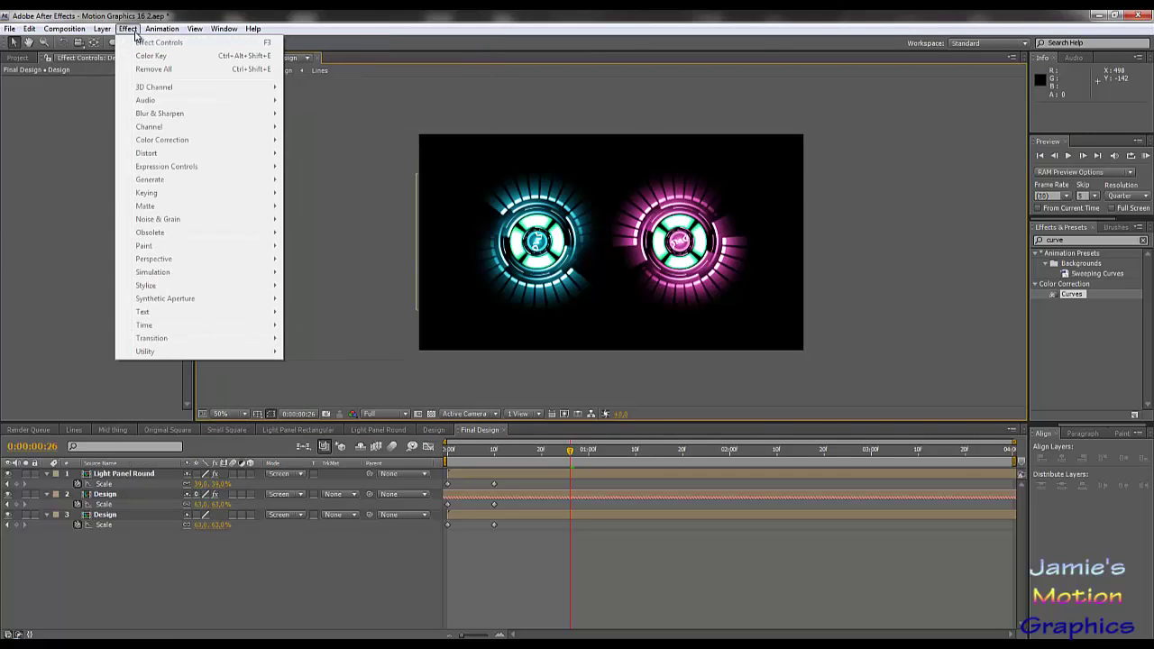
click(127, 540)
click(102, 28)
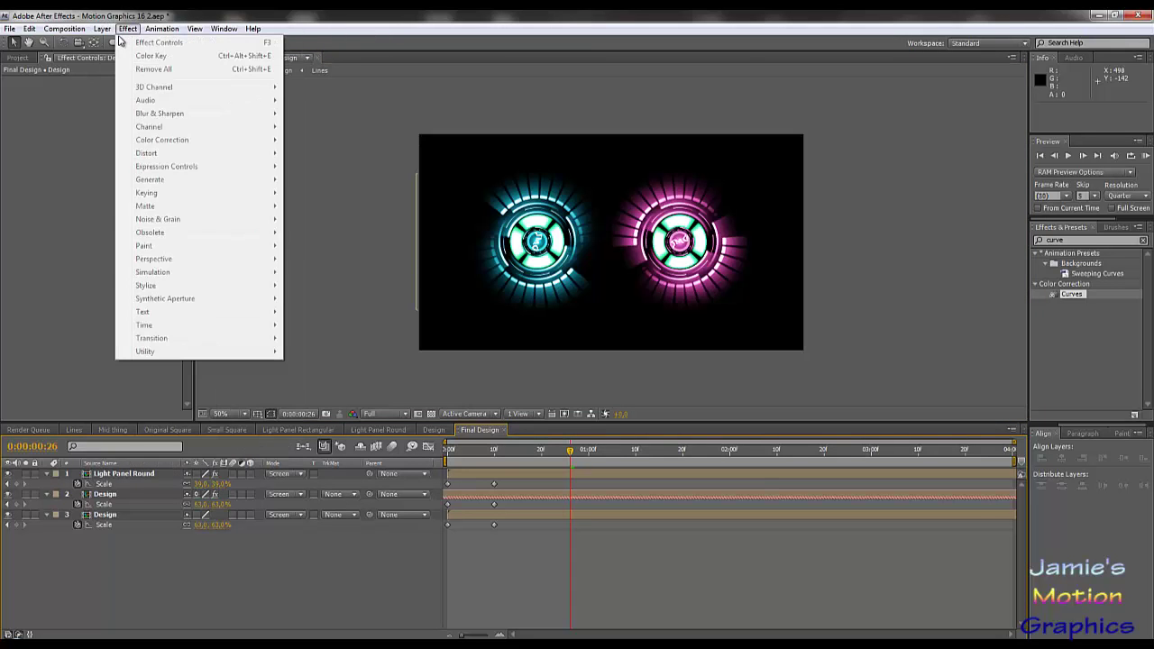
mouse_move(123, 43)
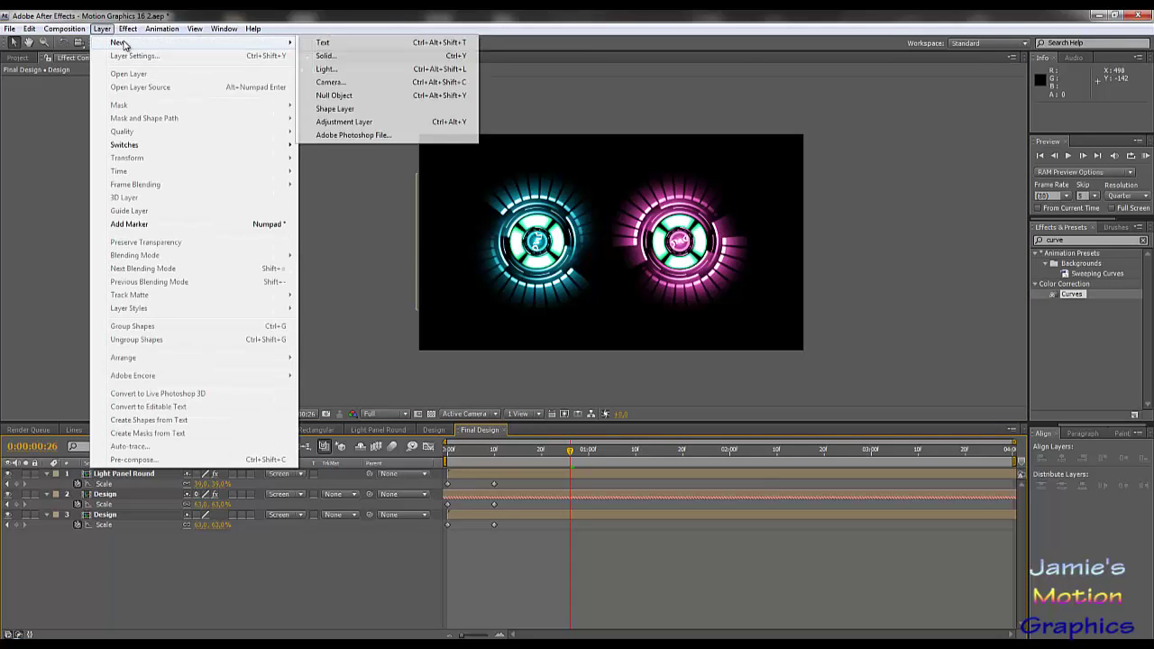
click(353, 57)
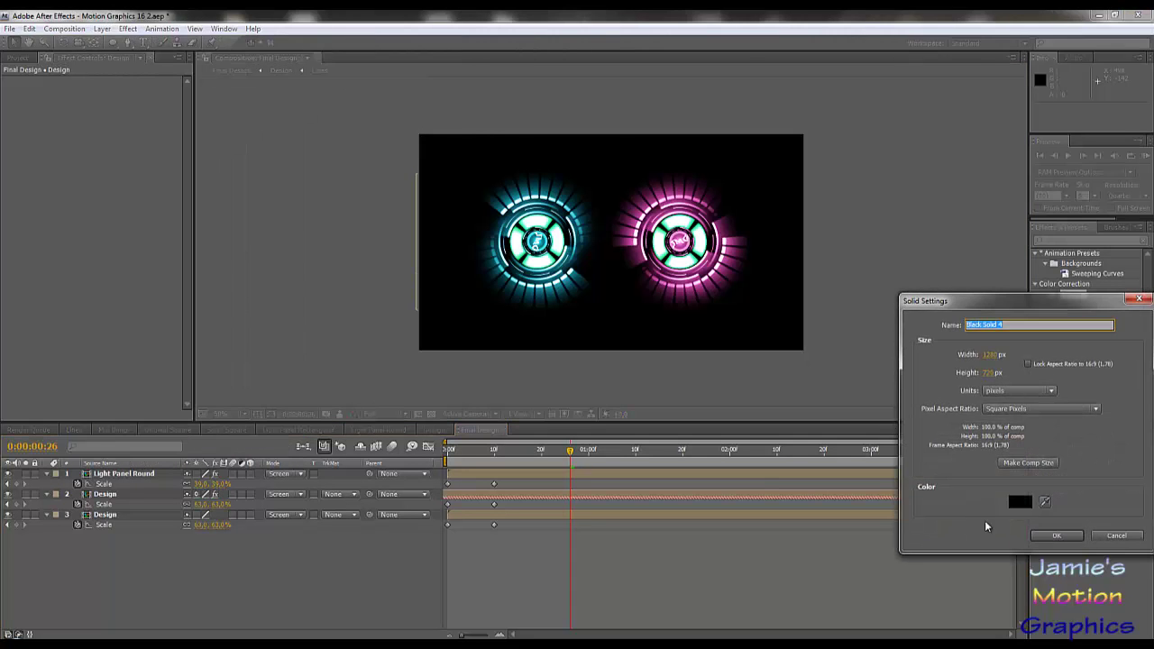
click(1057, 535)
Apply the 4-Color Gradient effect to the new black solid.
click(102, 29)
mouse_move(124, 30)
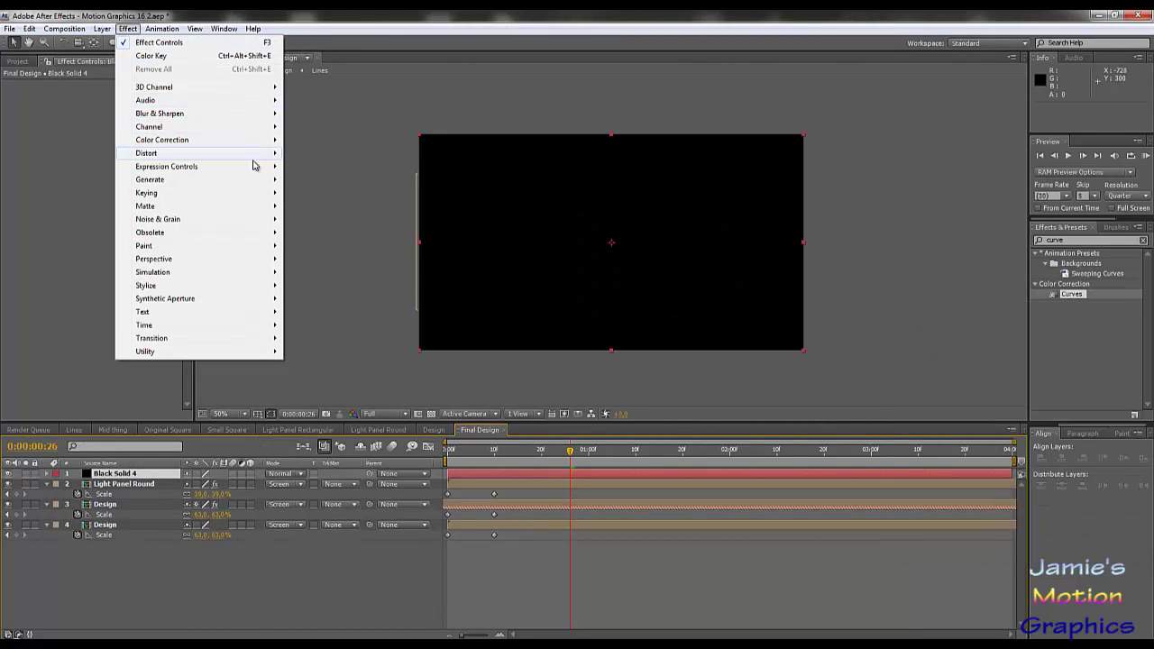
mouse_move(256, 142)
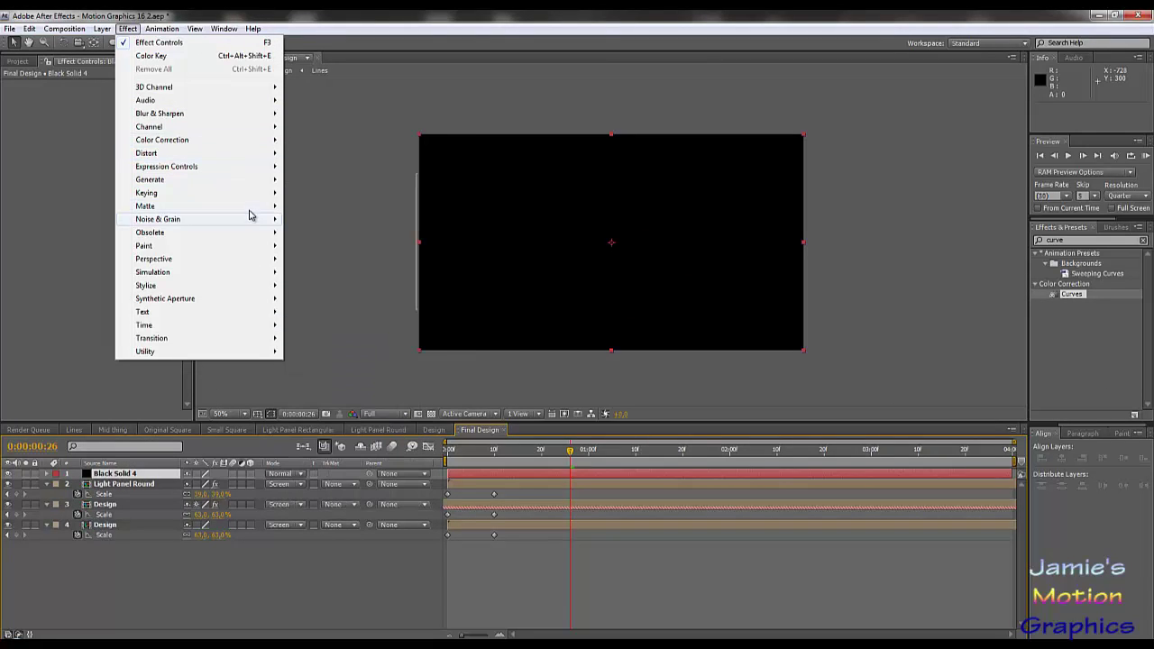
mouse_move(250, 180)
click(317, 179)
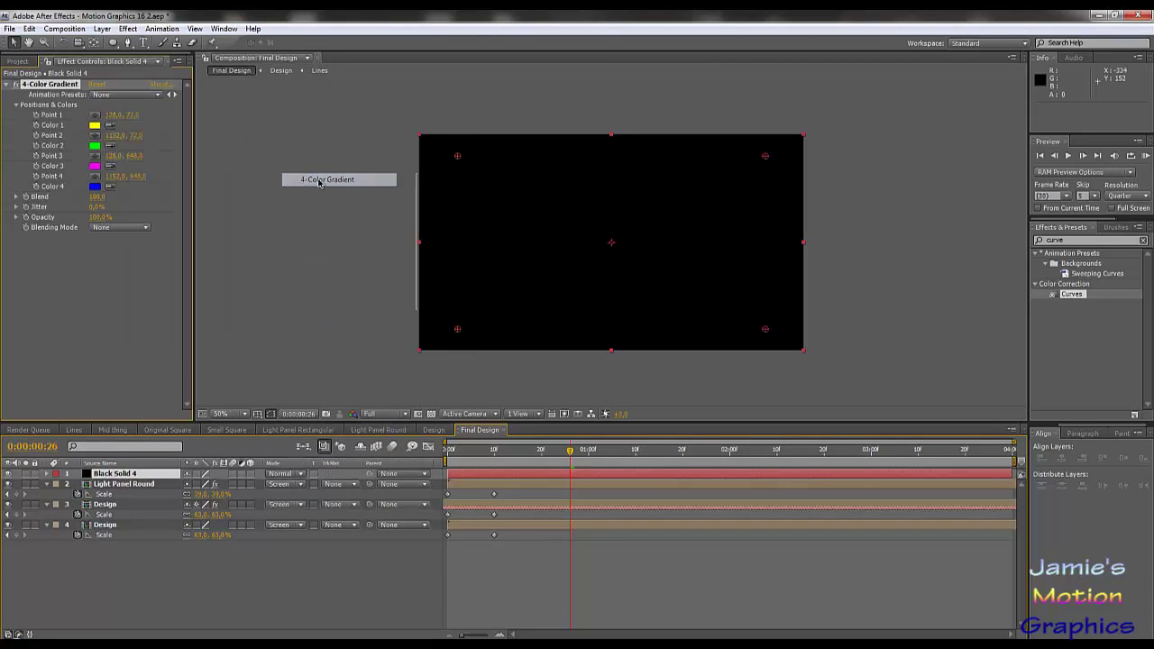
Set the gradient's Color 1 to a very dark teal green and Color 2 to dark green 054E05.
click(95, 125)
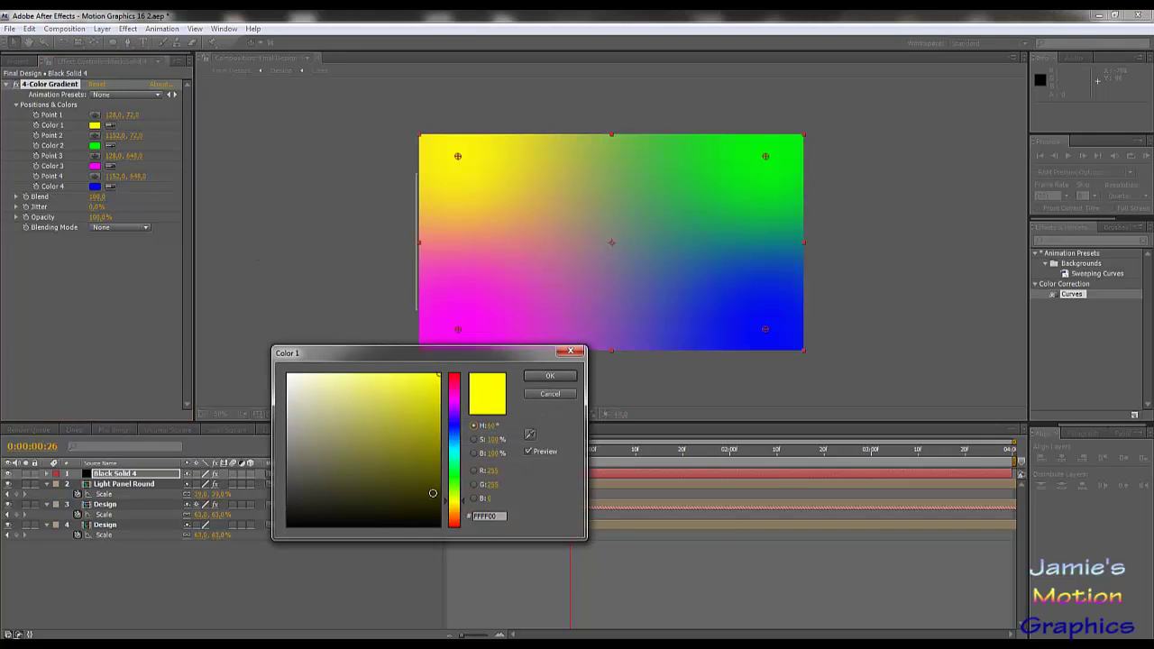
click(454, 465)
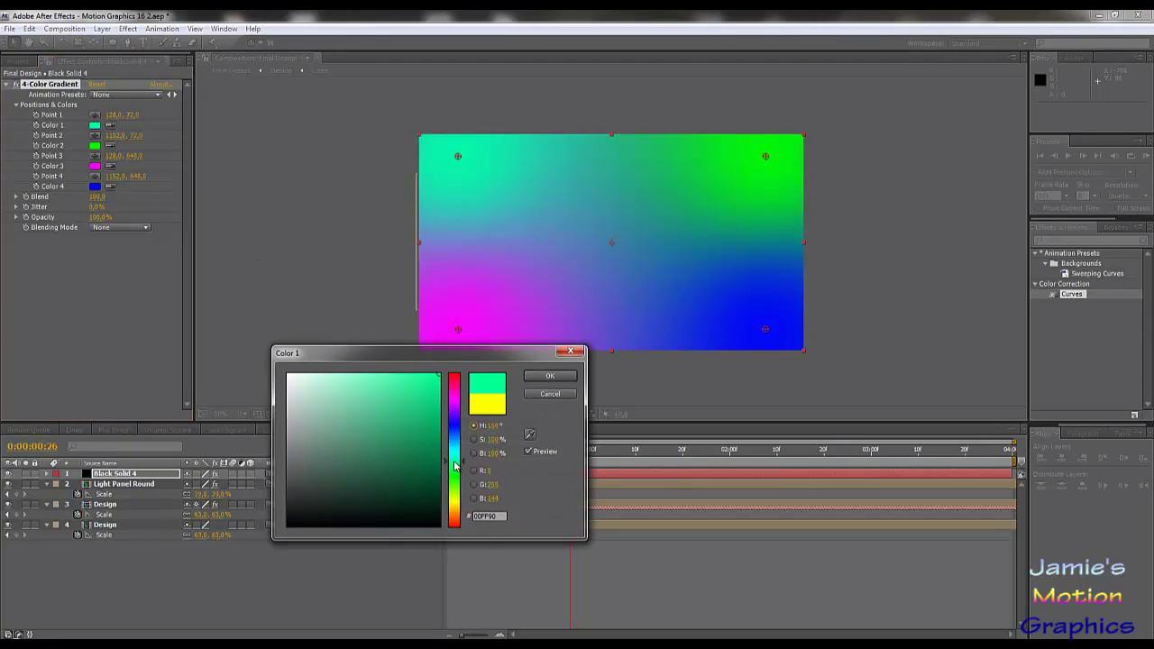
click(433, 459)
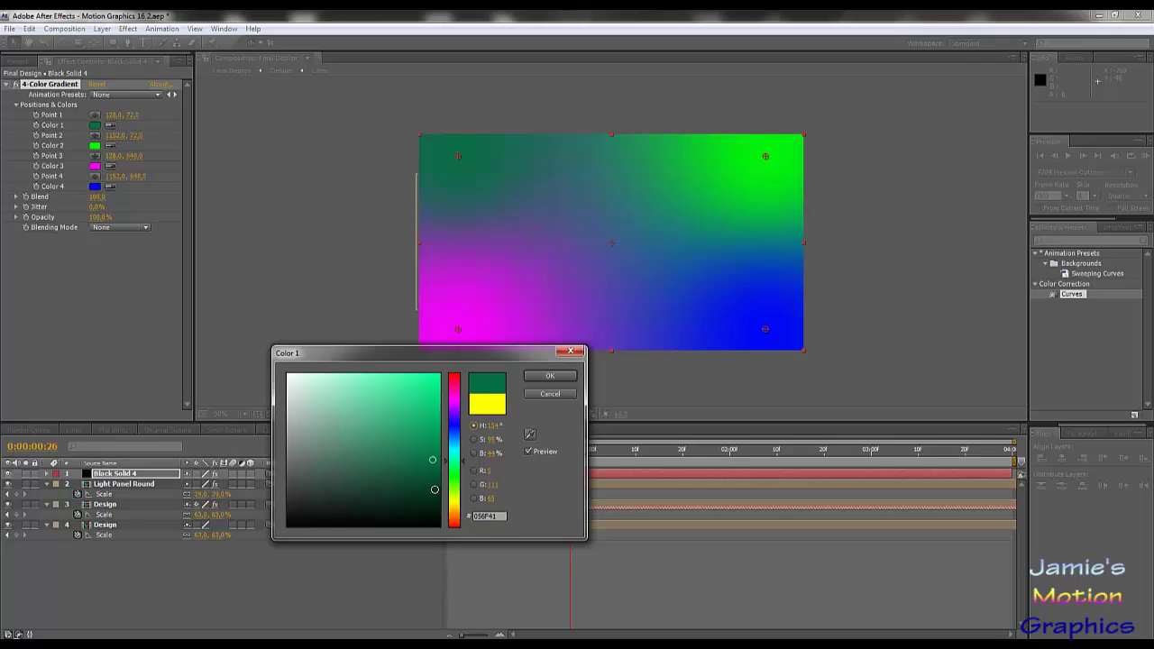
click(434, 489)
click(543, 381)
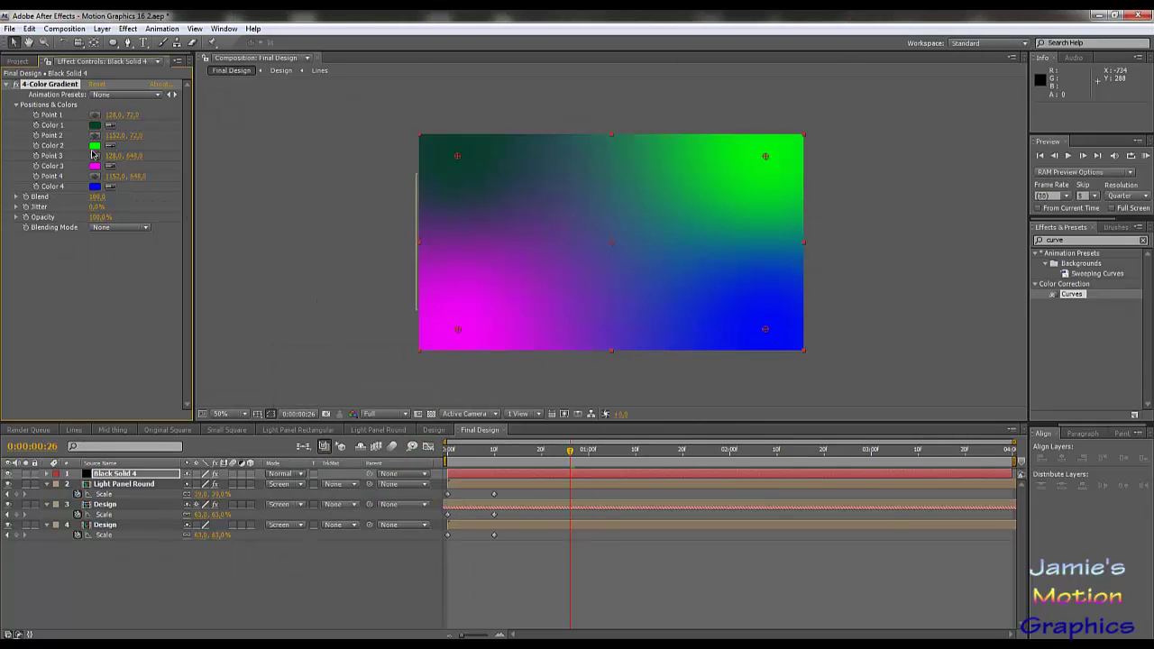
click(95, 145)
click(431, 478)
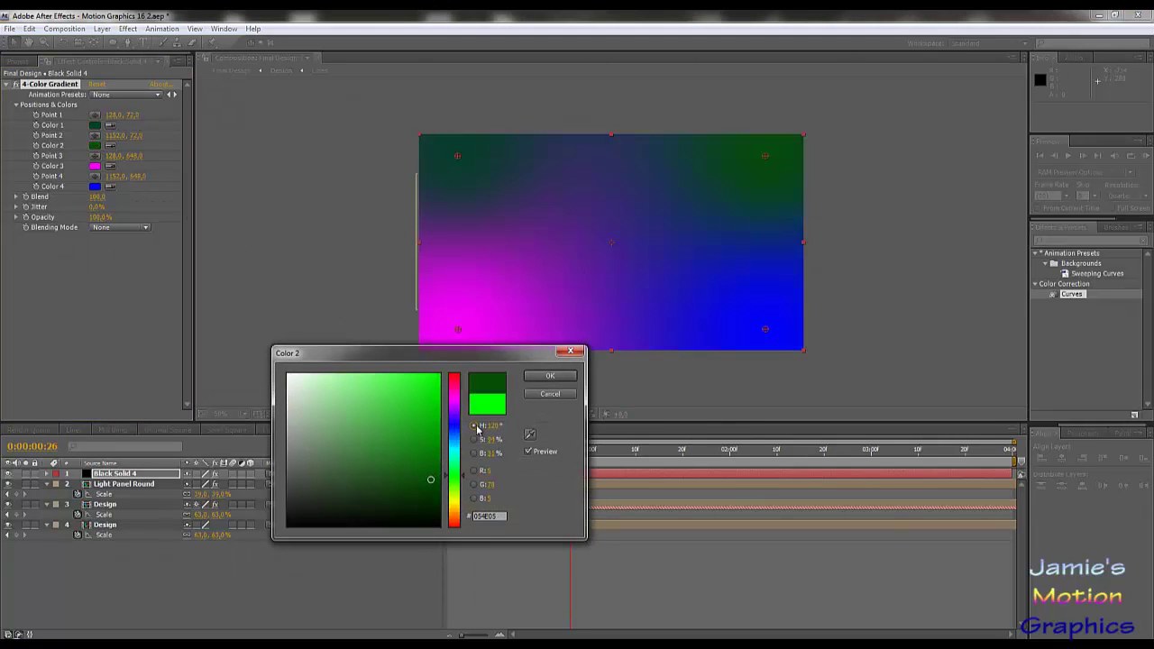
click(545, 377)
Set the gradient's Color 3 to a dark navy blue and Color 4 to a dark muted teal.
click(96, 168)
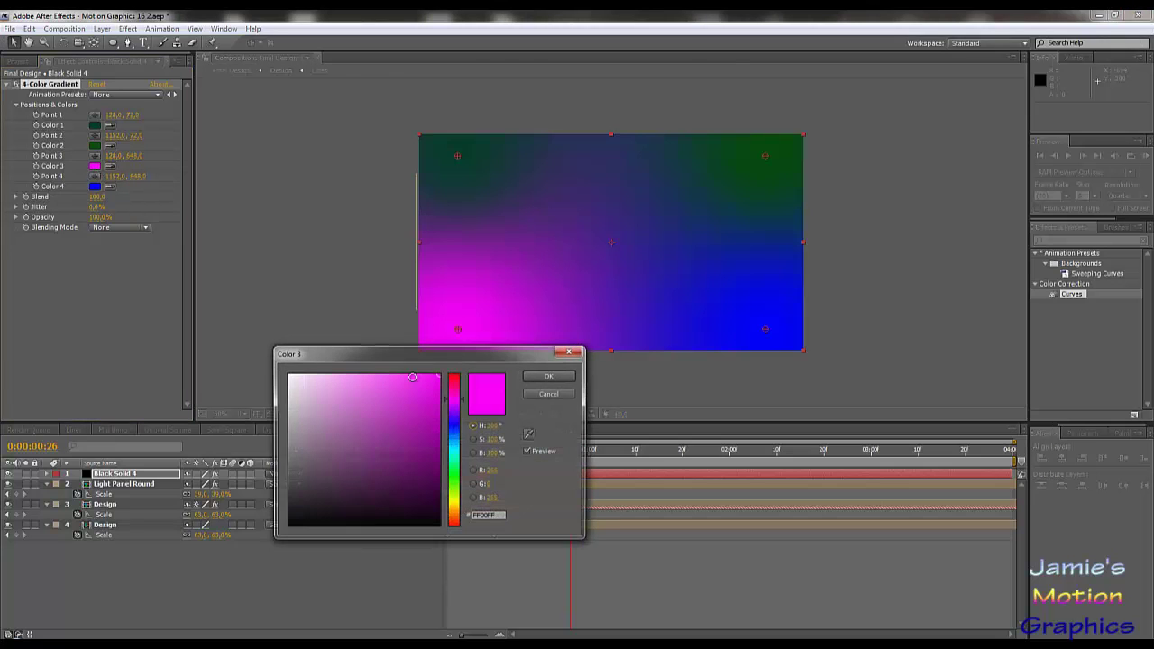
click(455, 433)
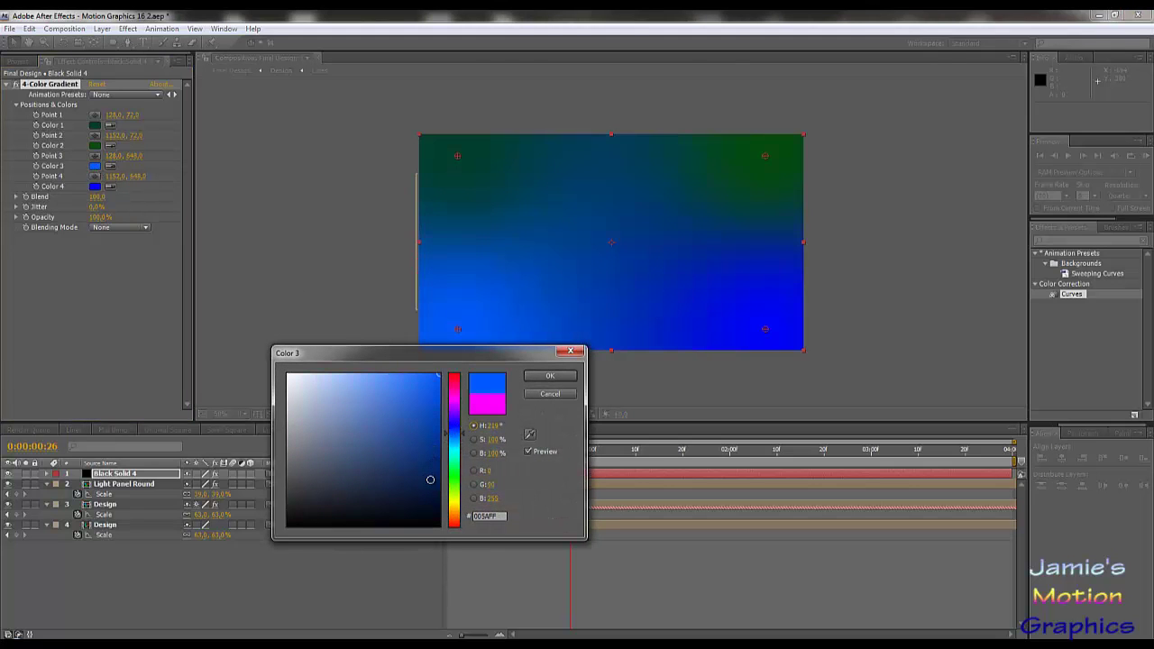
click(430, 480)
click(543, 377)
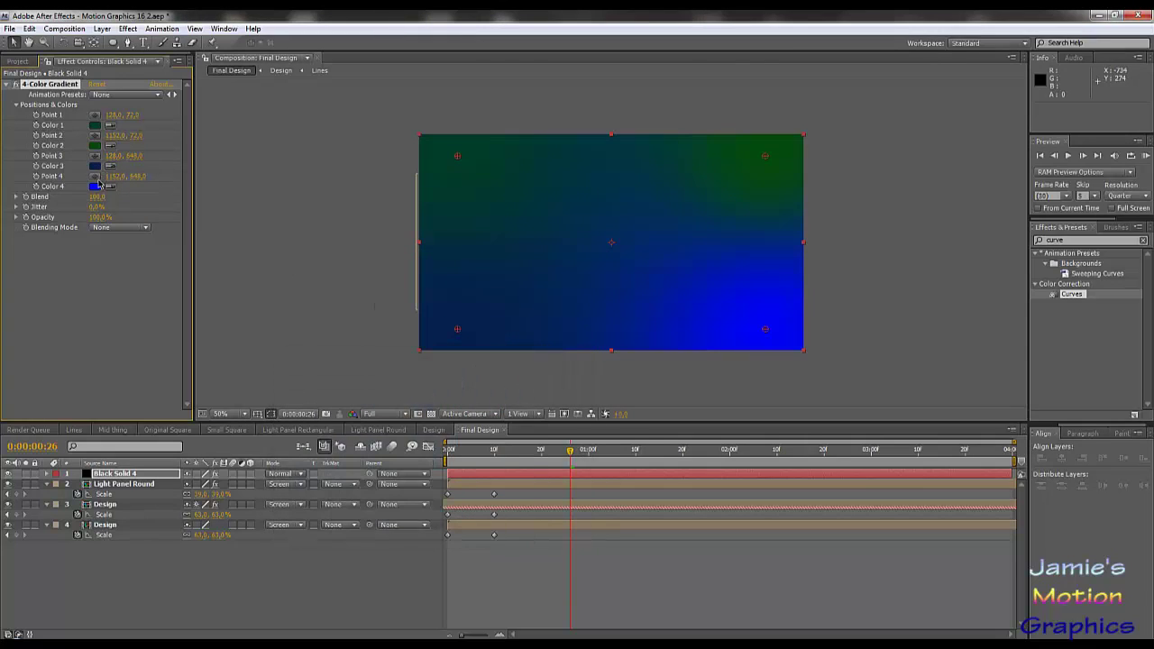
click(96, 187)
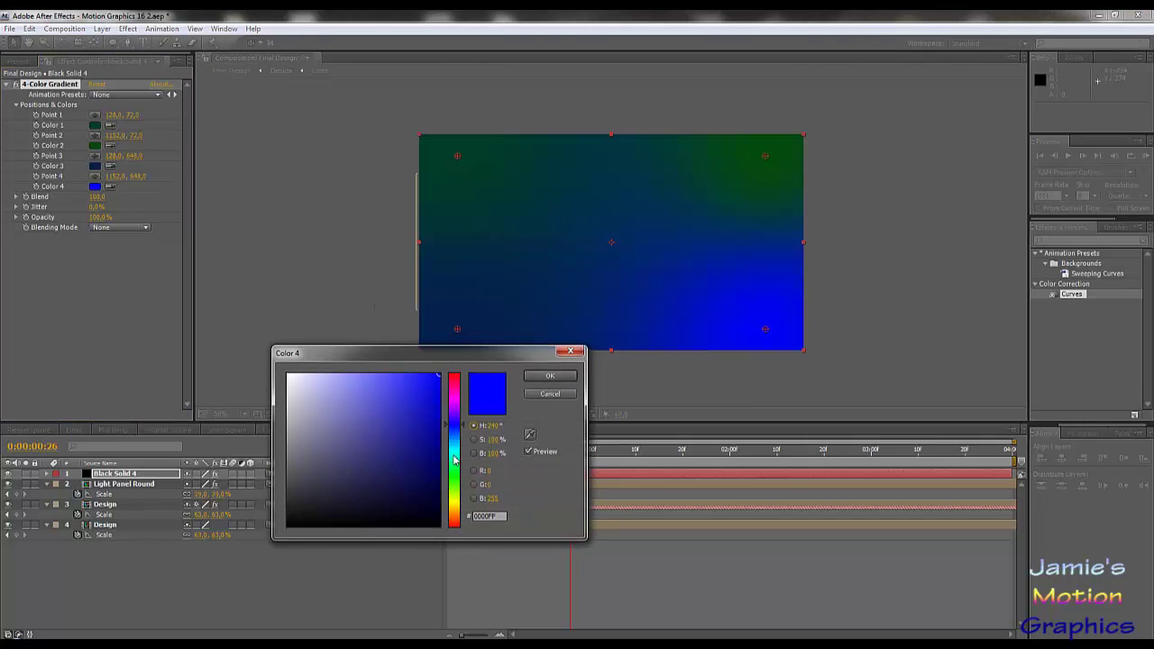
click(455, 462)
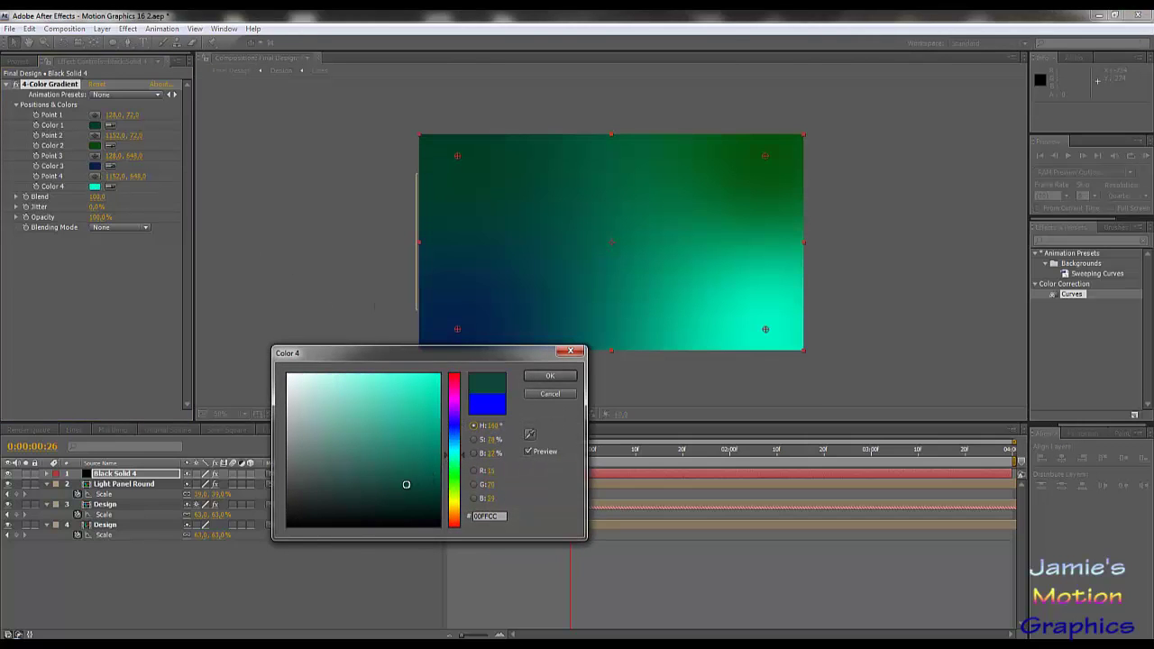
click(406, 484)
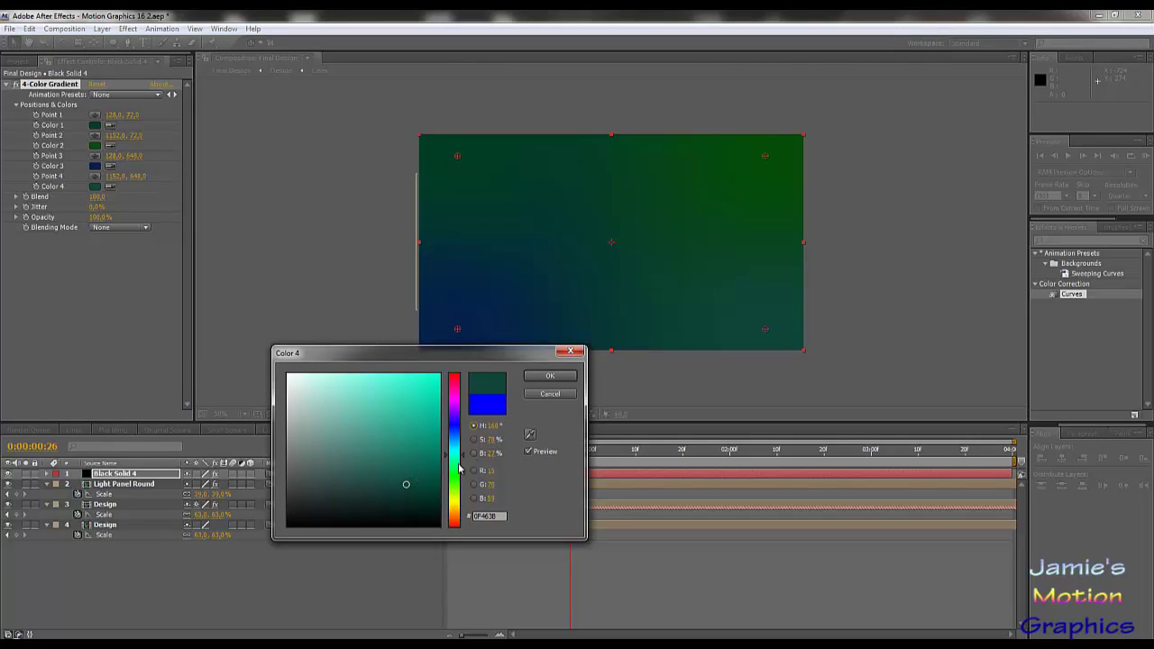
click(550, 375)
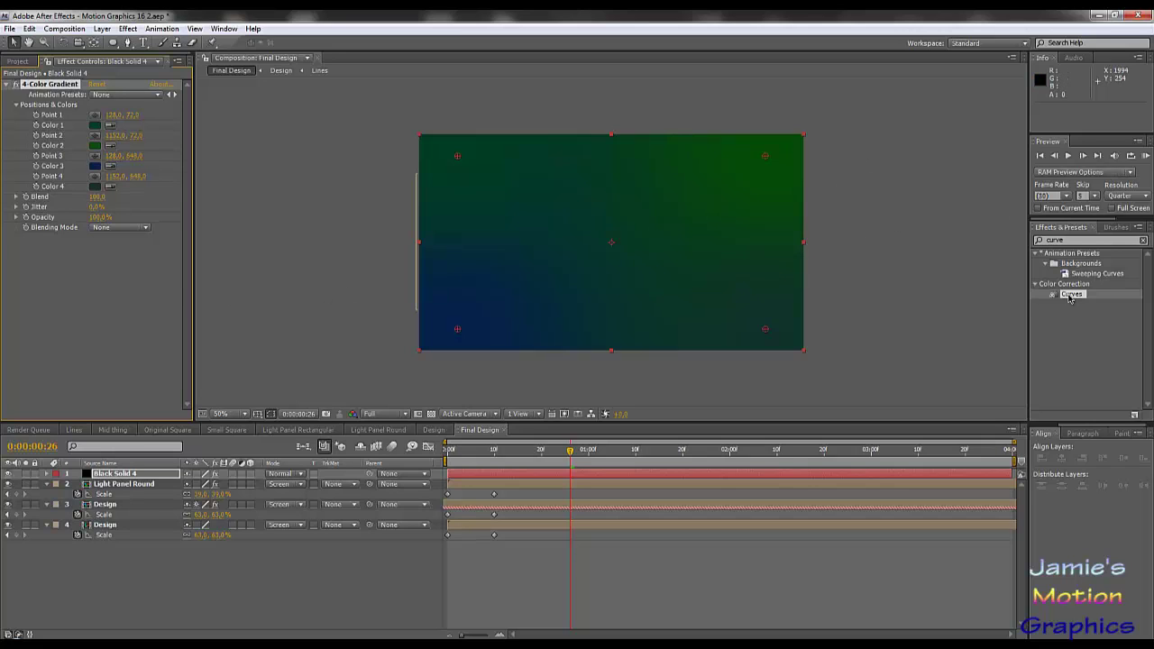
Add the Curves effect after the gradient on the solid and bend the RGB curve downward to darken the background.
drag(1070, 297, 124, 272)
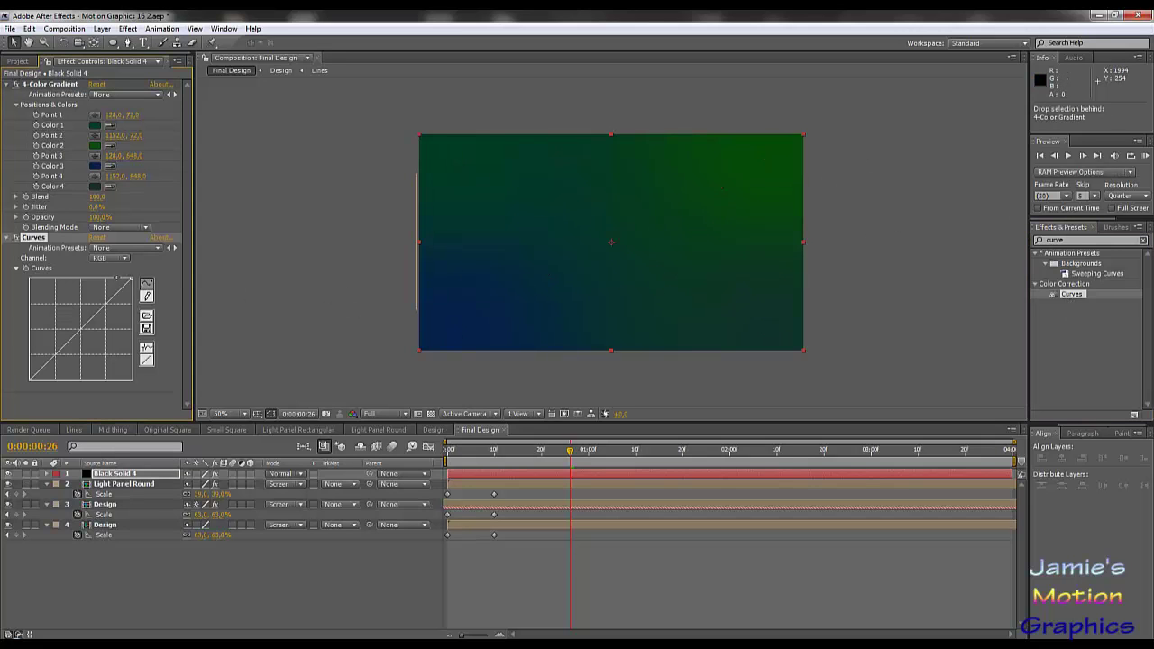
drag(91, 319, 92, 341)
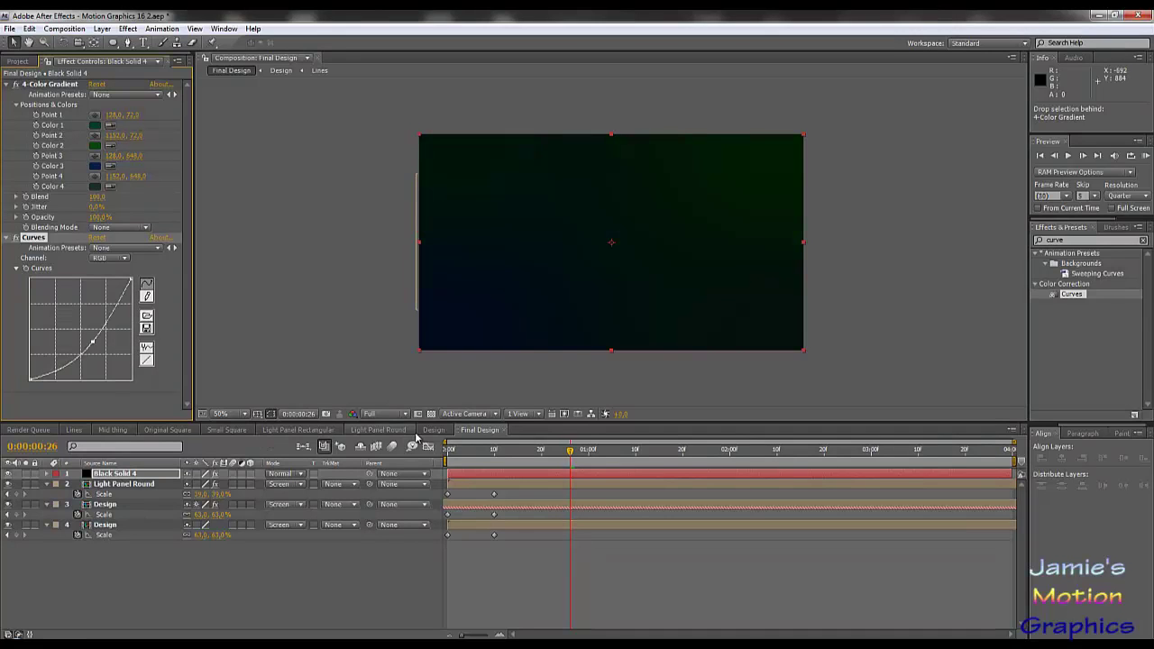
click(433, 430)
click(456, 429)
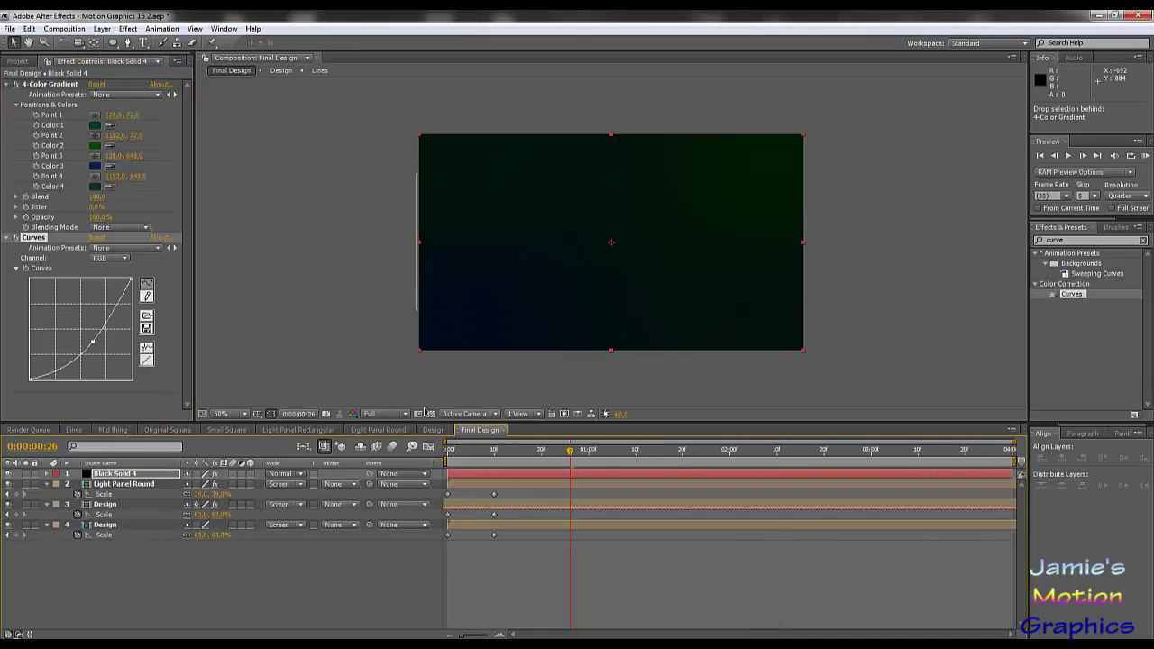
Move the gradient solid beneath all other layers and inspect the two logos against the background up close.
drag(132, 478, 131, 538)
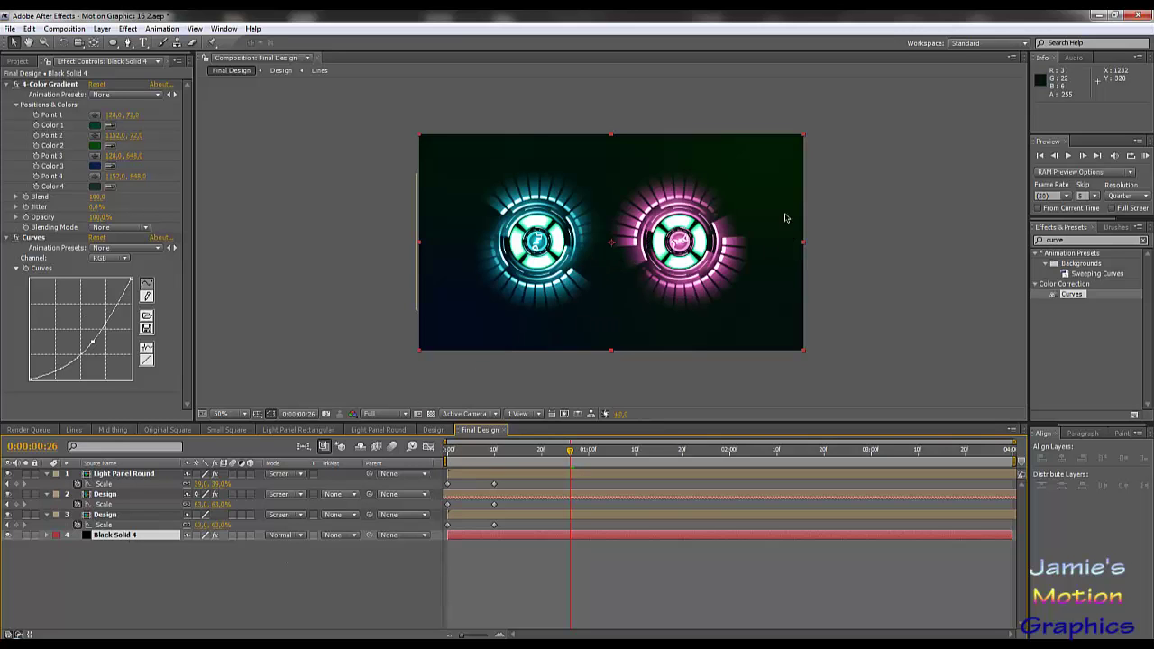
key(.)
key(.)
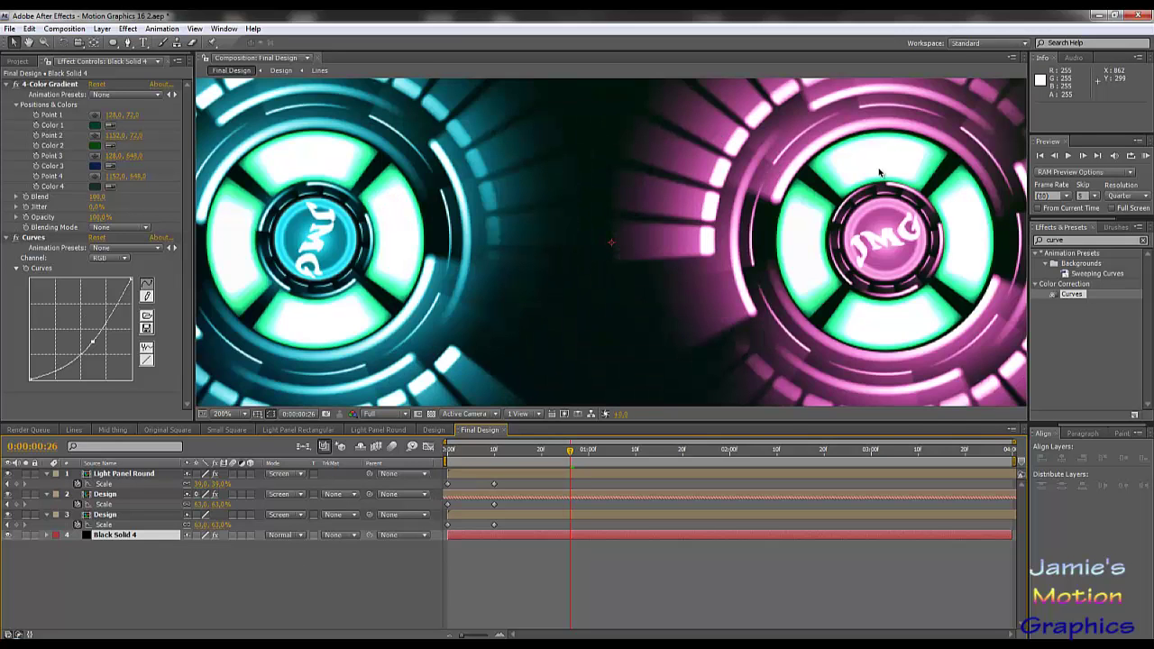
scroll(656, 199, down, 4)
scroll(730, 184, up, 3)
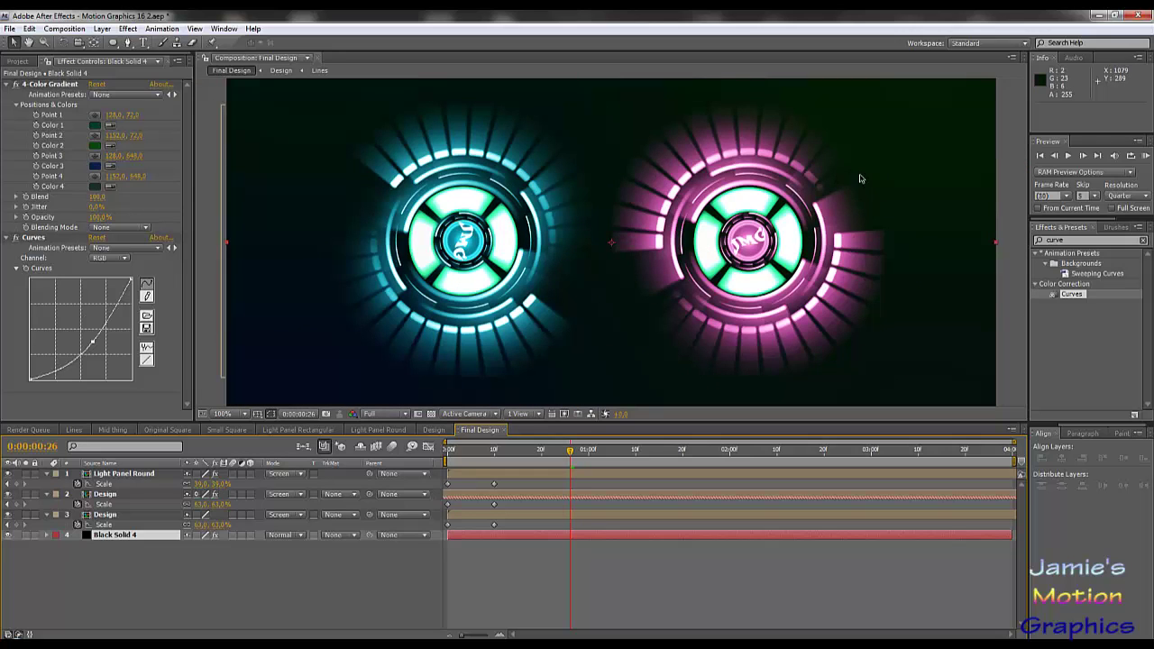
key(comma)
key(comma)
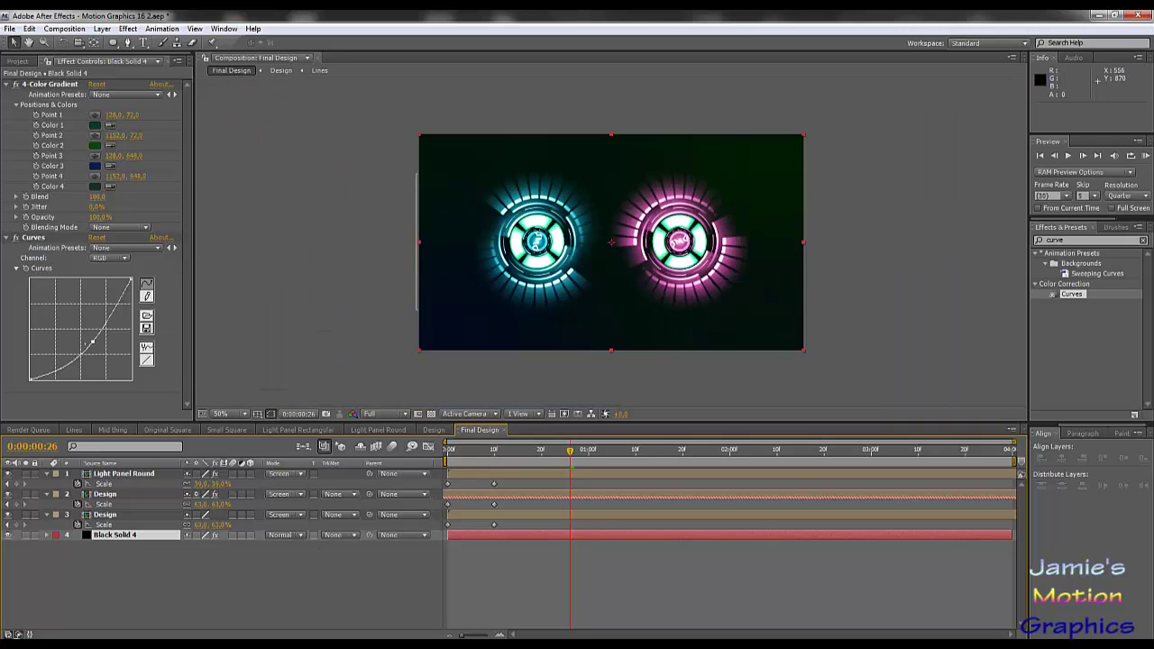
Try a much brighter RGB curve on the background solid, then bend it back down to a dark setting.
drag(91, 342, 55, 311)
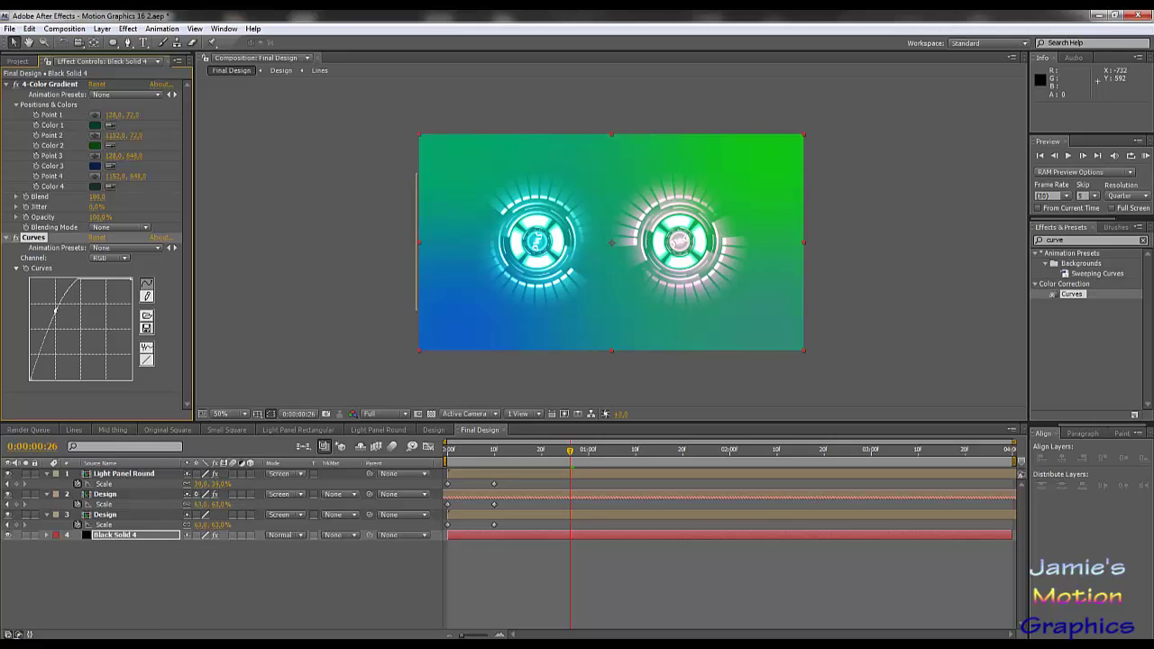
drag(55, 311, 89, 351)
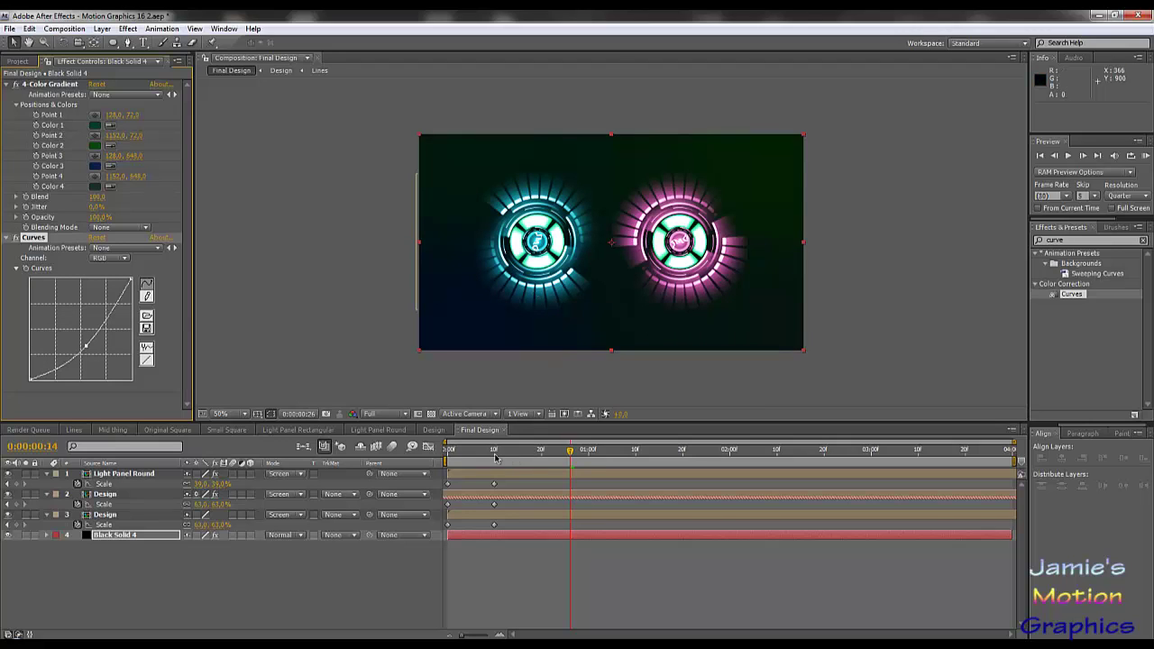
Play the composition from its first frame to review both logos scaling up over the darkened gradient background.
click(449, 455)
click(1082, 156)
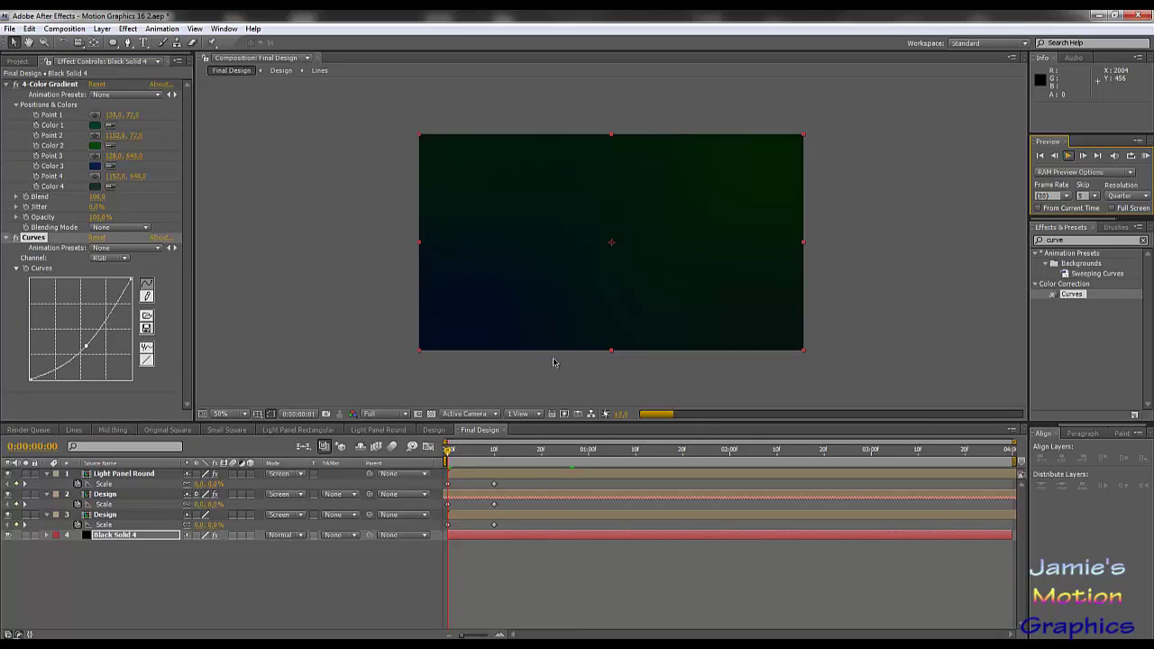
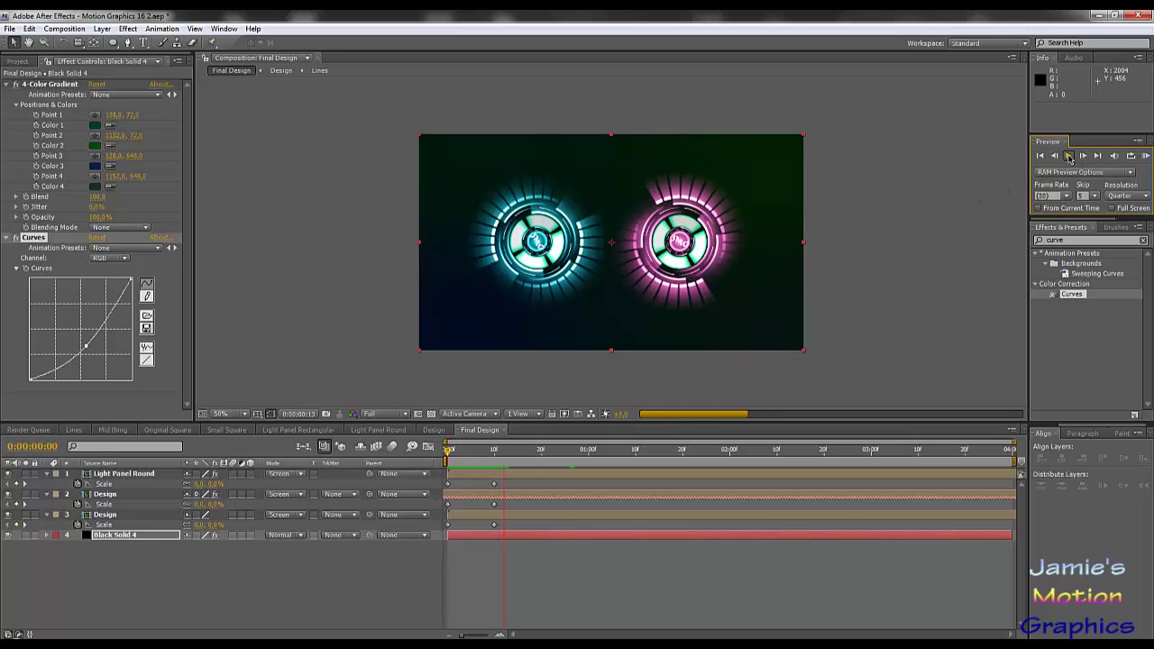
click(1068, 156)
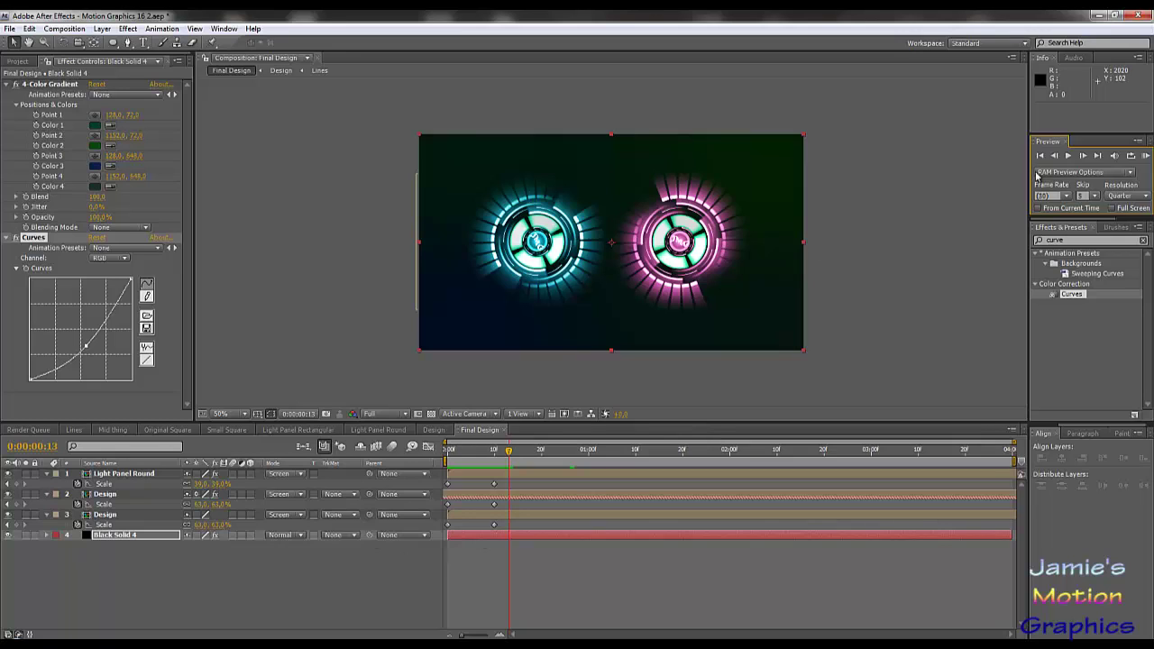
Find the Bulge effect and apply it to the third layer, the cyan Design logo.
double_click(1072, 238)
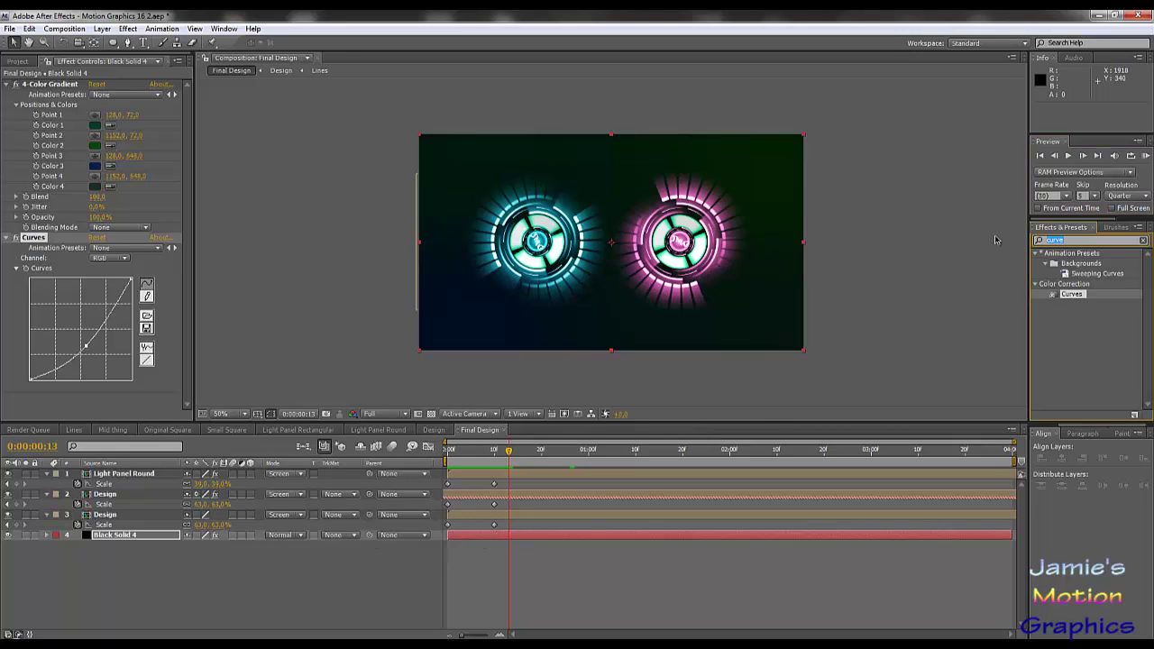
text(bulge)
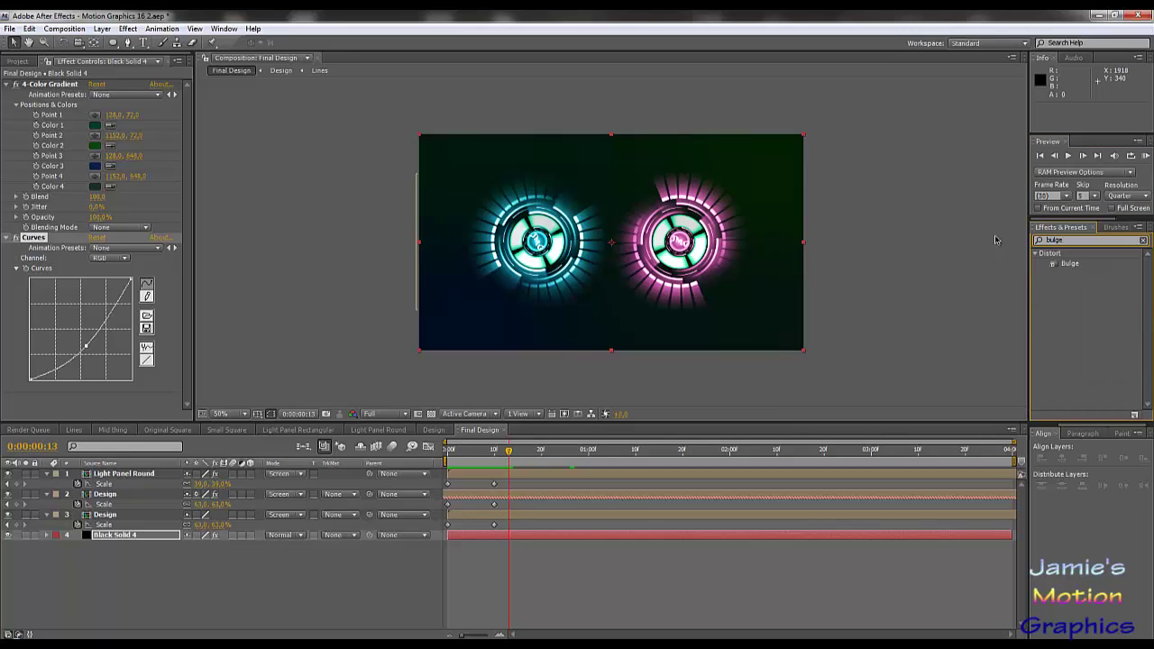
click(105, 514)
drag(1070, 265, 129, 520)
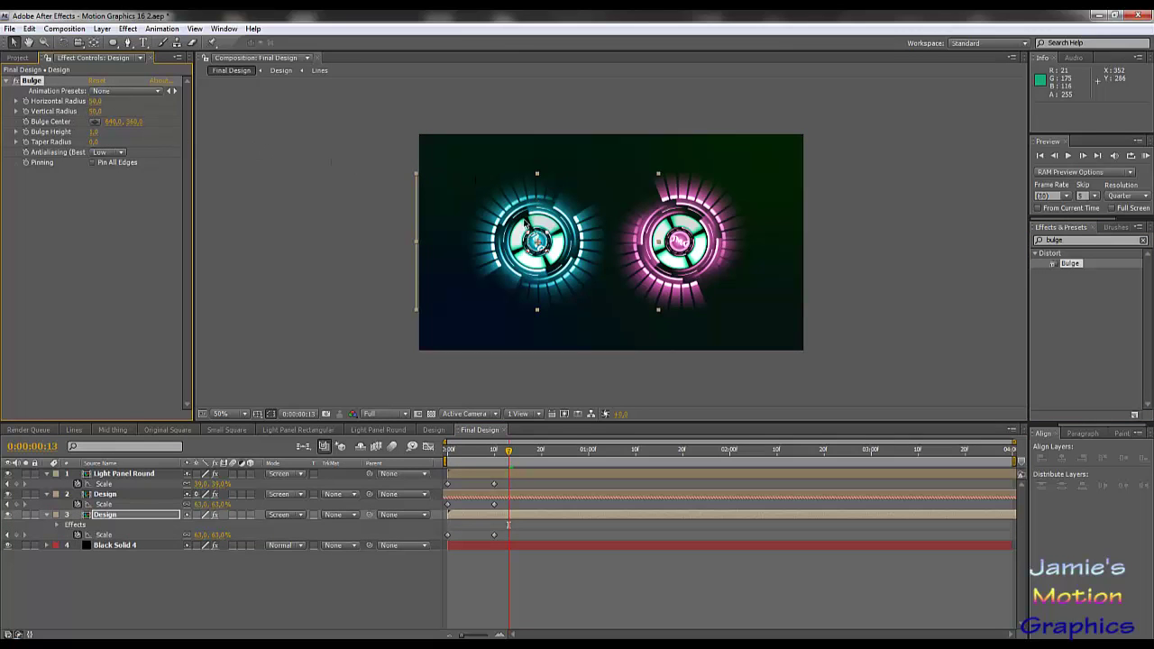
Enlarge the bulge over the cyan logo with a horizontal radius of 244 and a vertical radius of about 251.
key(period)
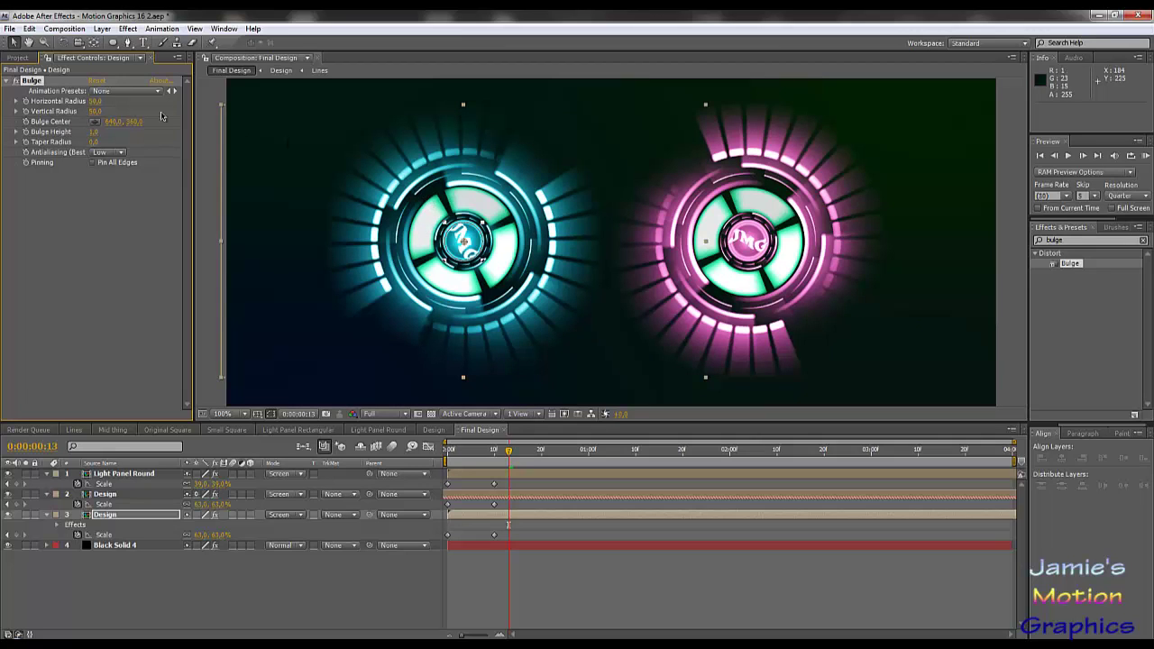
drag(95, 101, 209, 128)
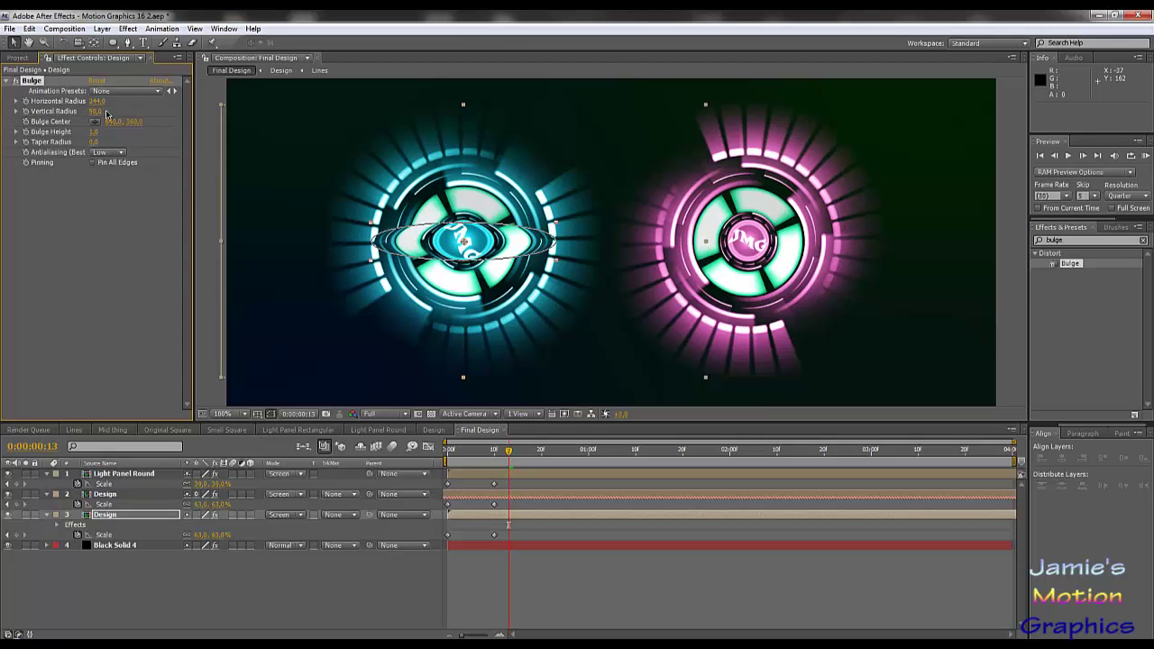
drag(107, 111, 220, 112)
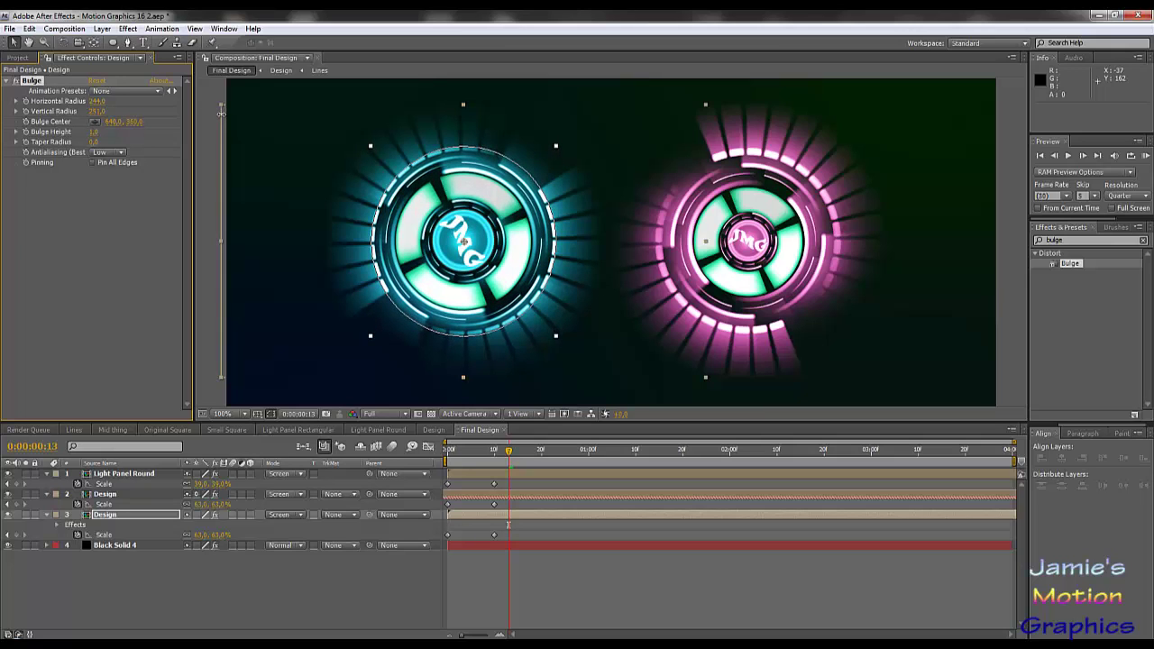
Try positive and negative bulge heights on the cyan logo, then set Bulge Height to 0.
mouse_move(95, 132)
mouse_down()
mouse_move(169, 132)
mouse_move(18, 140)
mouse_move(107, 140)
mouse_move(54, 141)
mouse_move(96, 137)
mouse_up()
click(97, 132)
text(1)
key(Return)
drag(92, 132, 42, 153)
click(94, 132)
text(0)
key(Return)
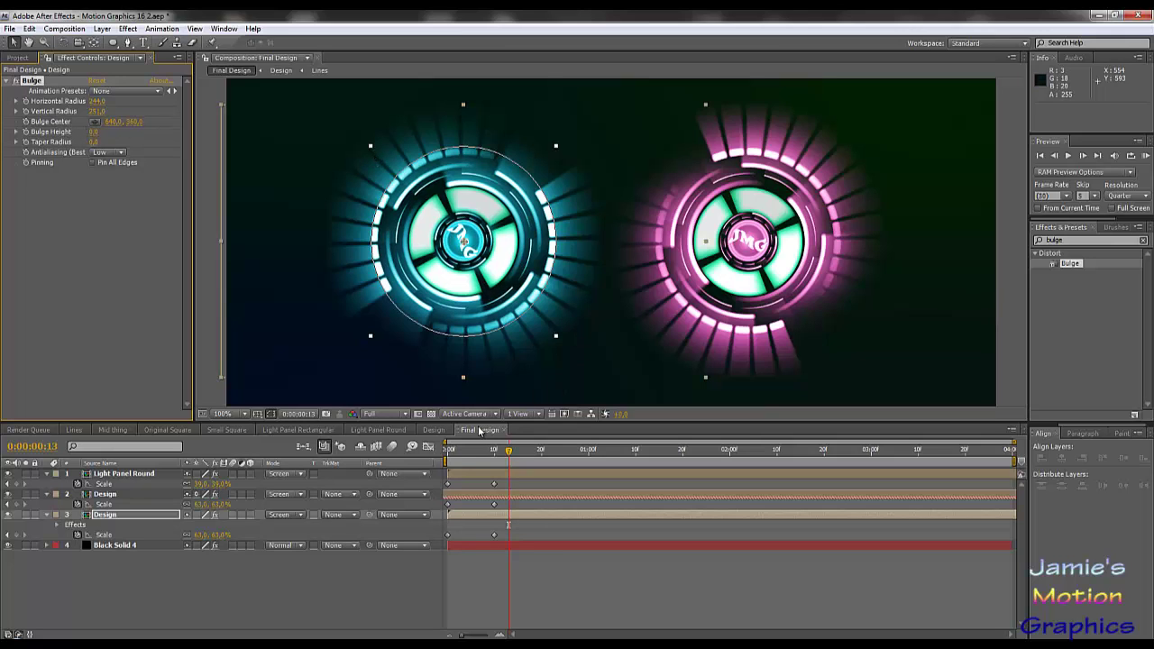
Lower the preview resolution to Quarter and add a Bulge Height keyframe on the cyan logo at 0:00:01:00.
drag(509, 458, 593, 465)
click(594, 465)
key(Page_Up)
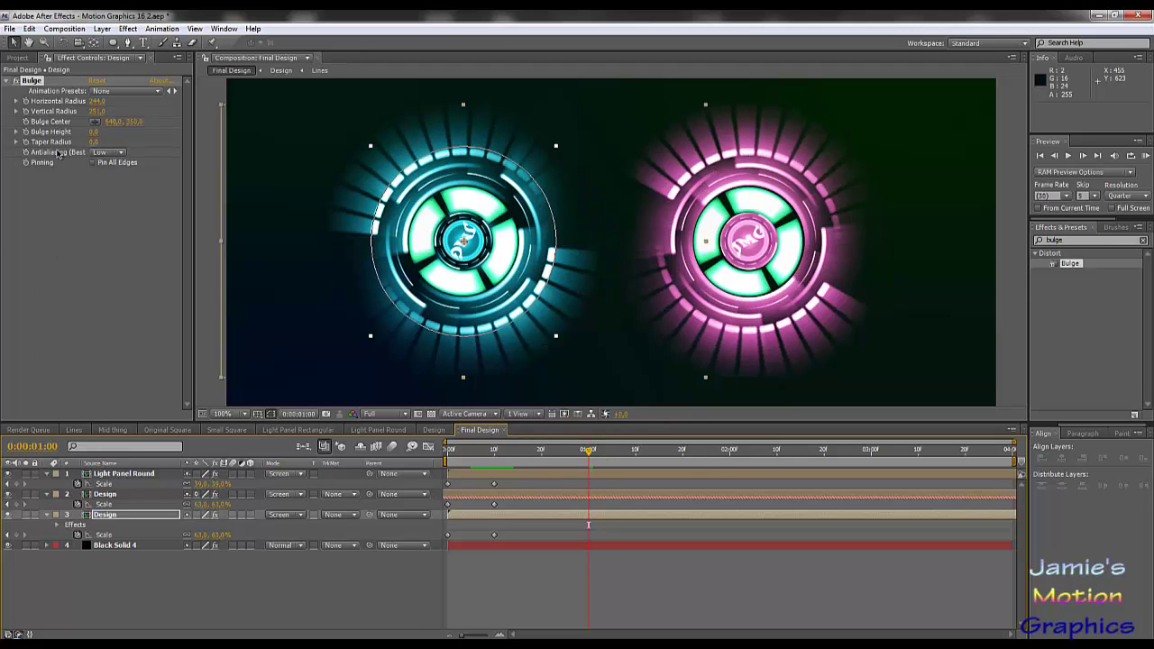
click(372, 414)
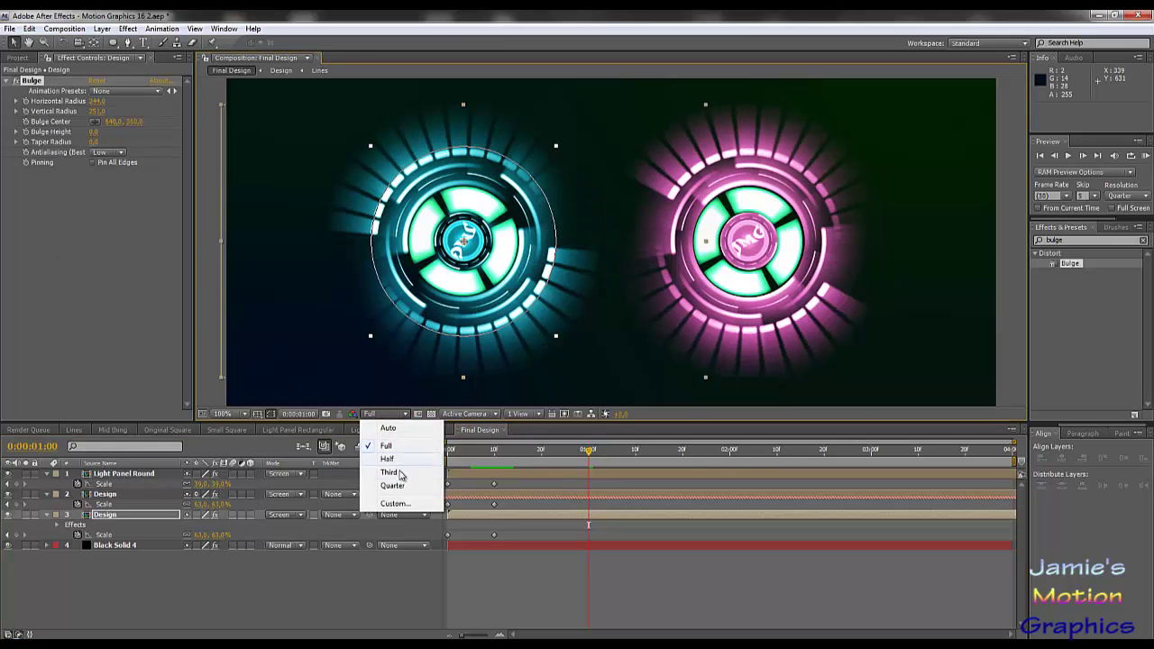
click(393, 485)
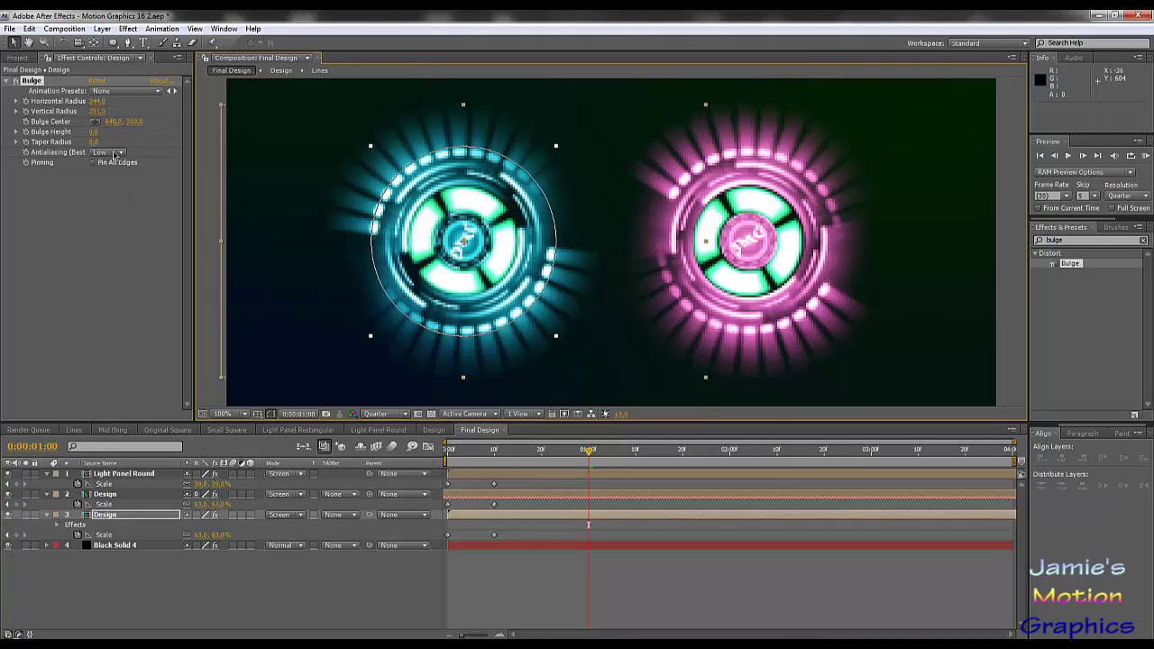
click(26, 131)
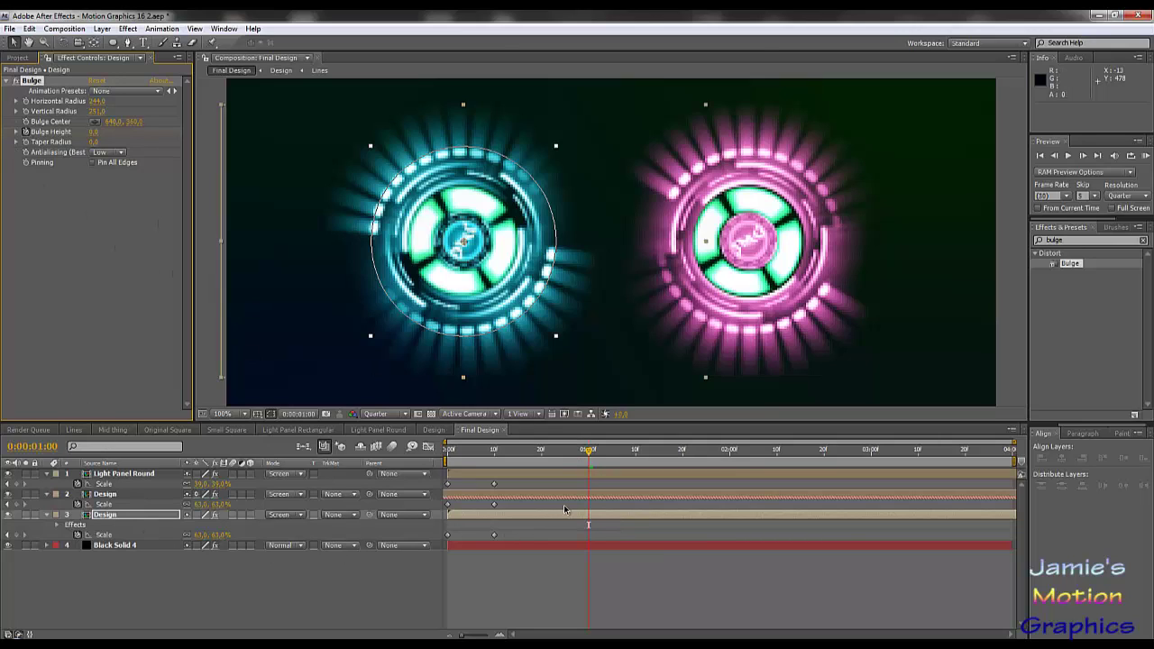
key(u)
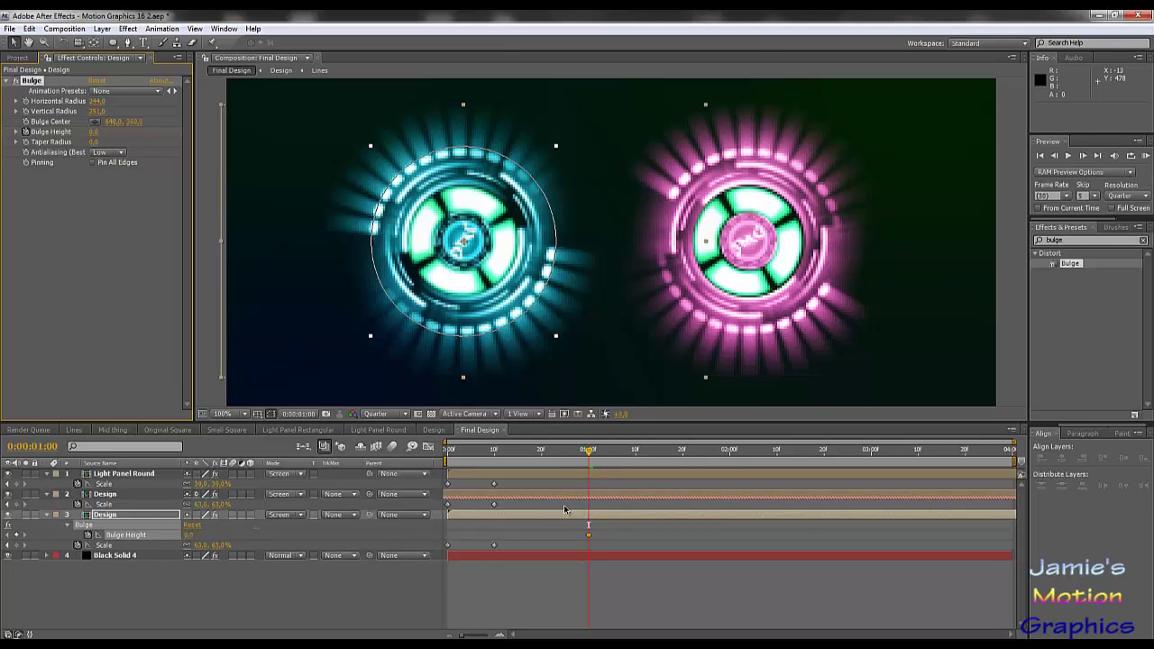
Keyframe the cyan logo's Bulge Height to -1.6 at 0:00:01:05 and to 0 at 0:00:01:10.
click(592, 464)
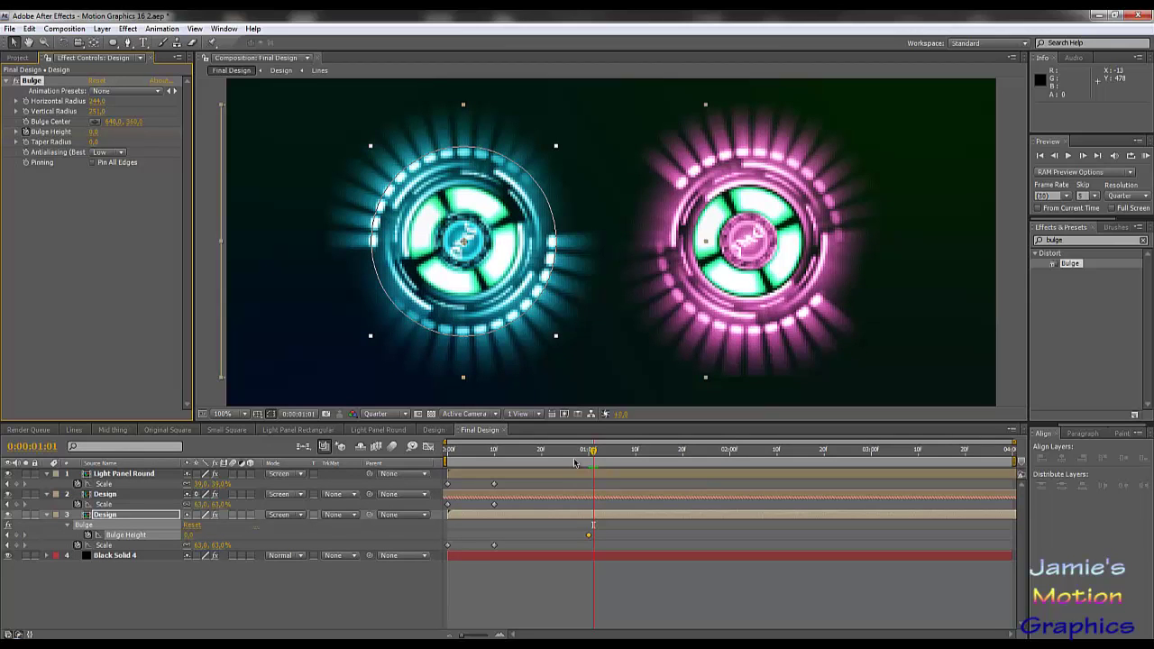
key(space)
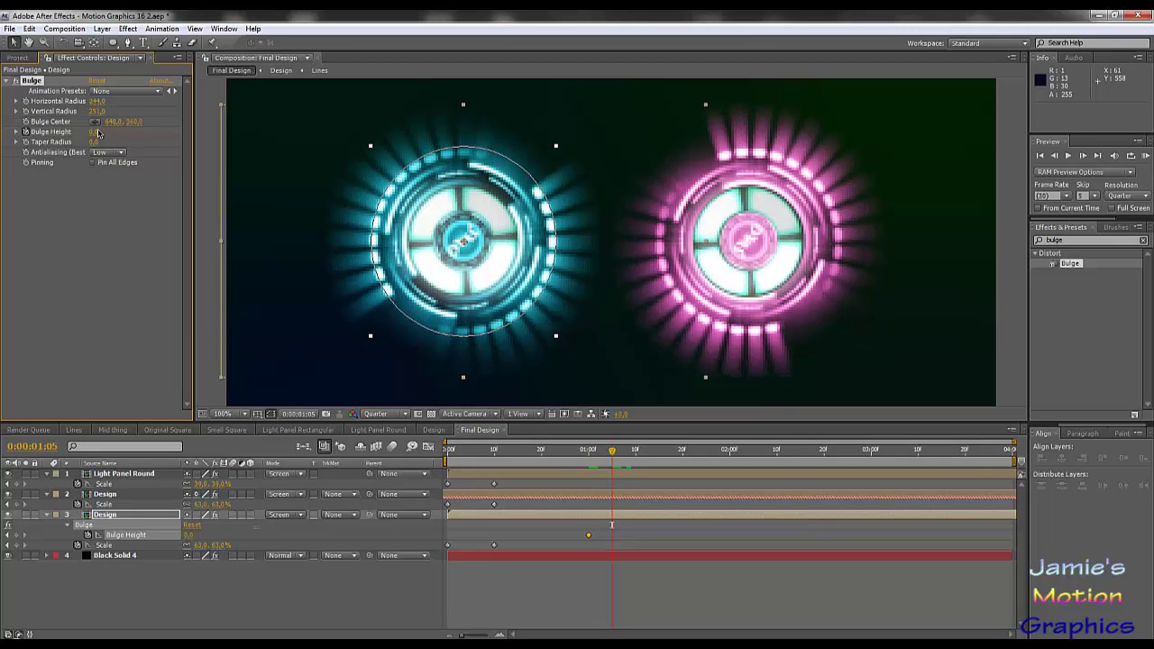
drag(93, 132, 4, 136)
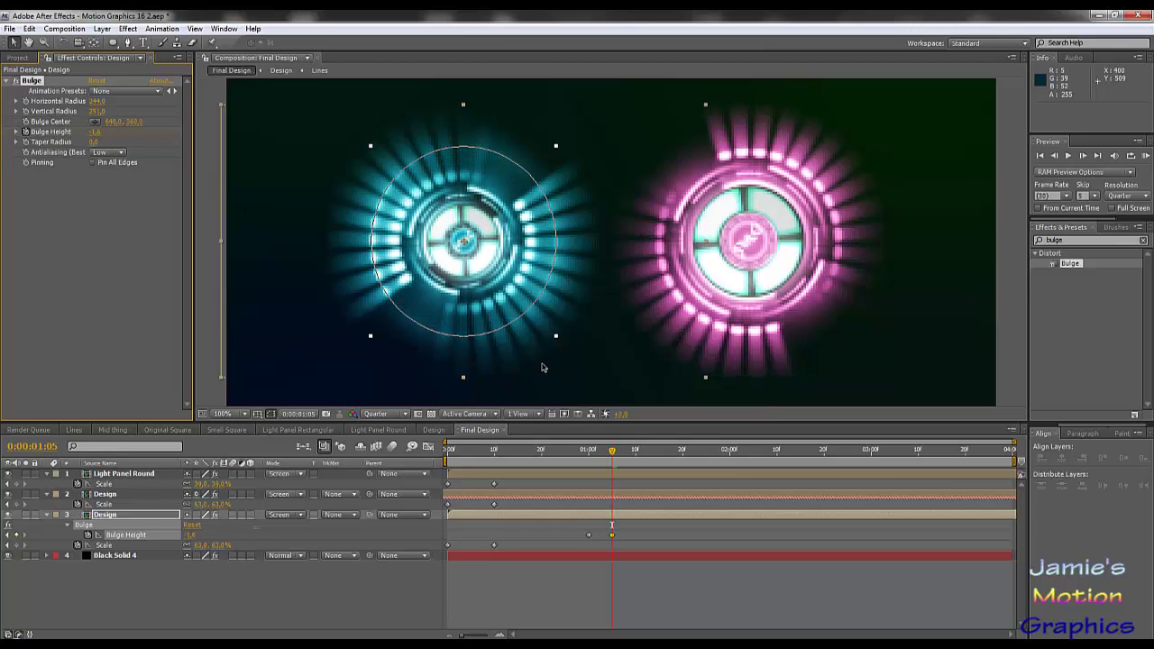
click(635, 450)
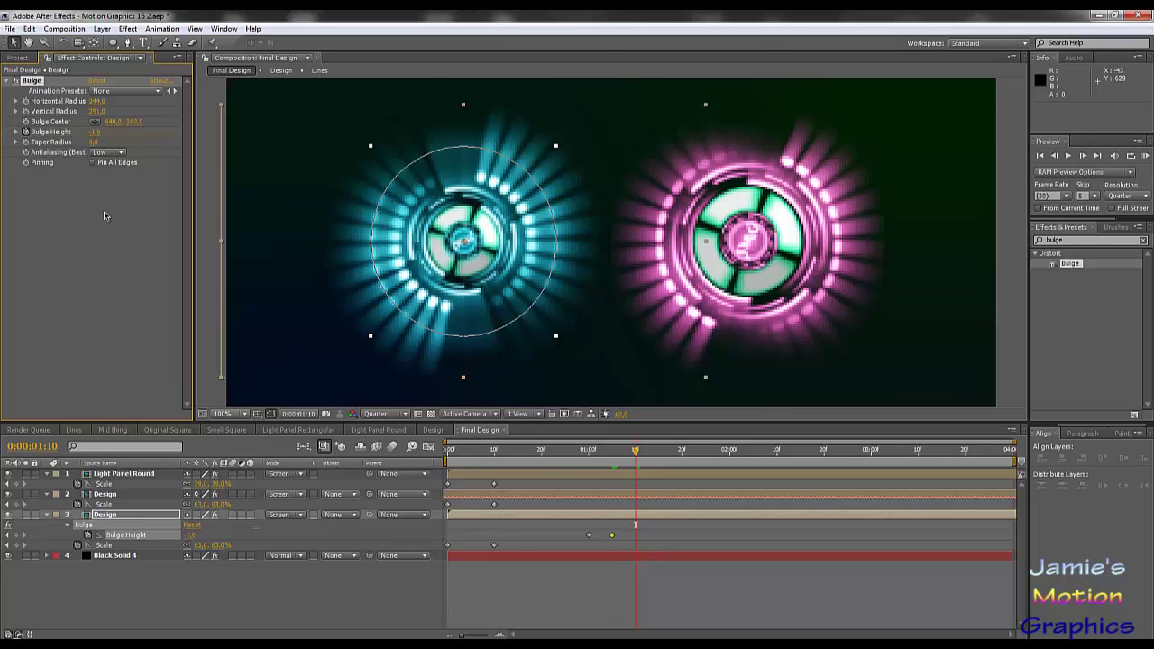
click(95, 131)
text(0)
key(Return)
Copy the three Bulge Height keyframes and paste them starting at 0:00:02:00.
drag(639, 453, 729, 450)
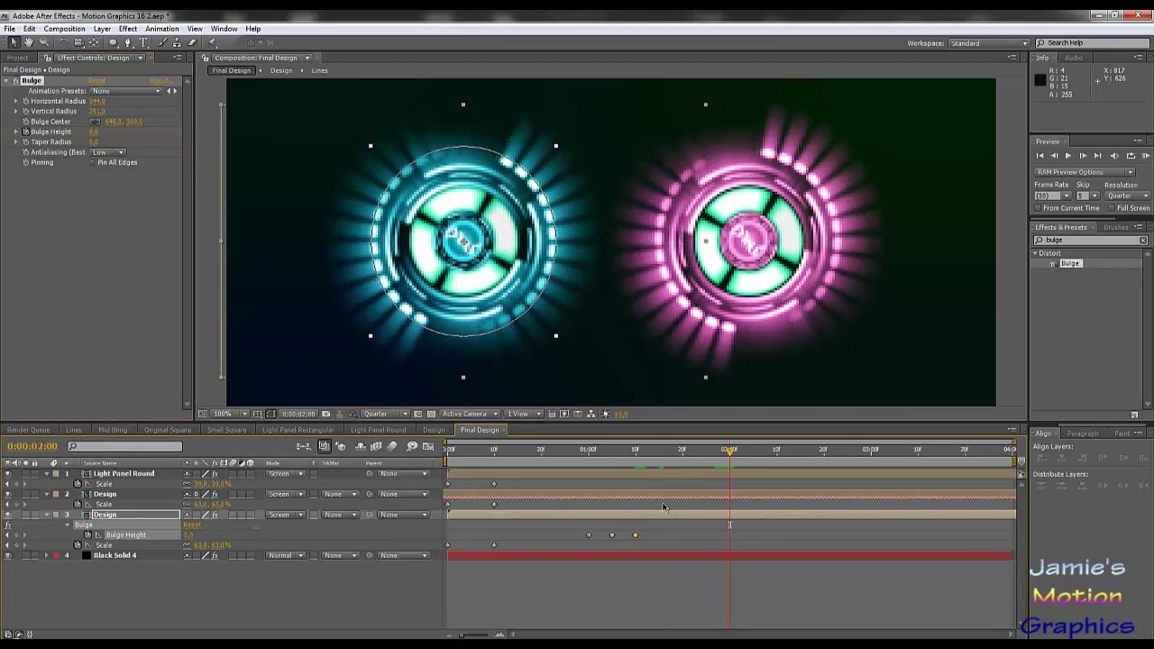
drag(658, 531, 582, 545)
key(ctrl+c)
key(ctrl+v)
Set the pasted Bulge Height keyframes to 1.6 with the playhead at 0:00:02:05.
click(751, 458)
click(753, 458)
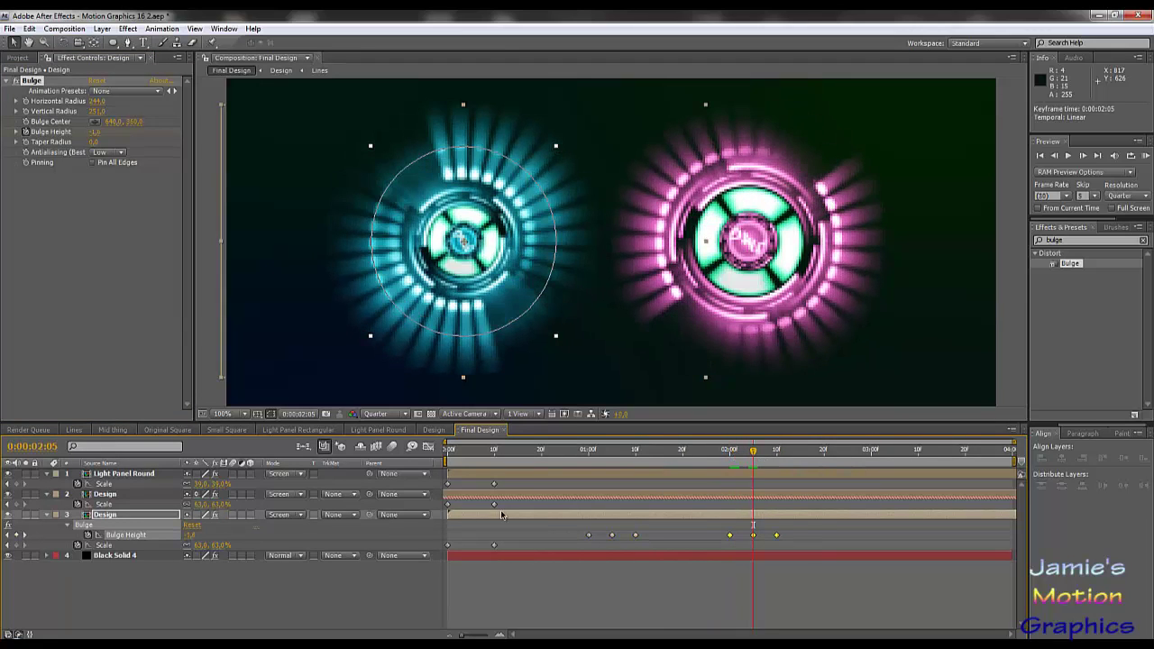
click(97, 133)
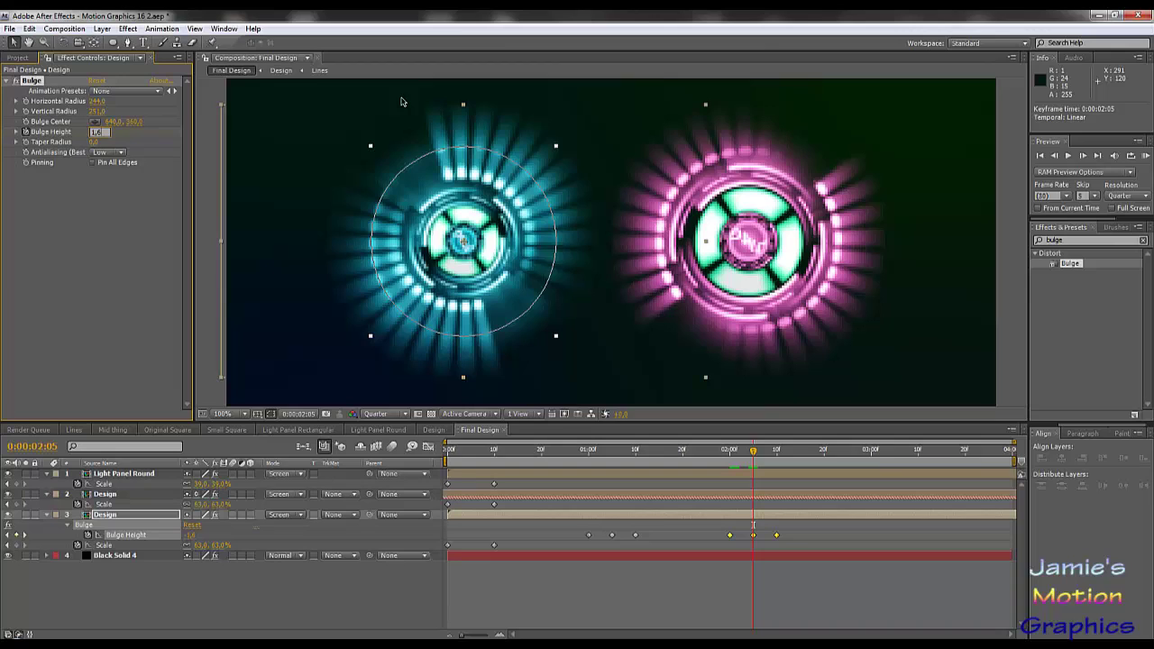
text(1.6)
key(Return)
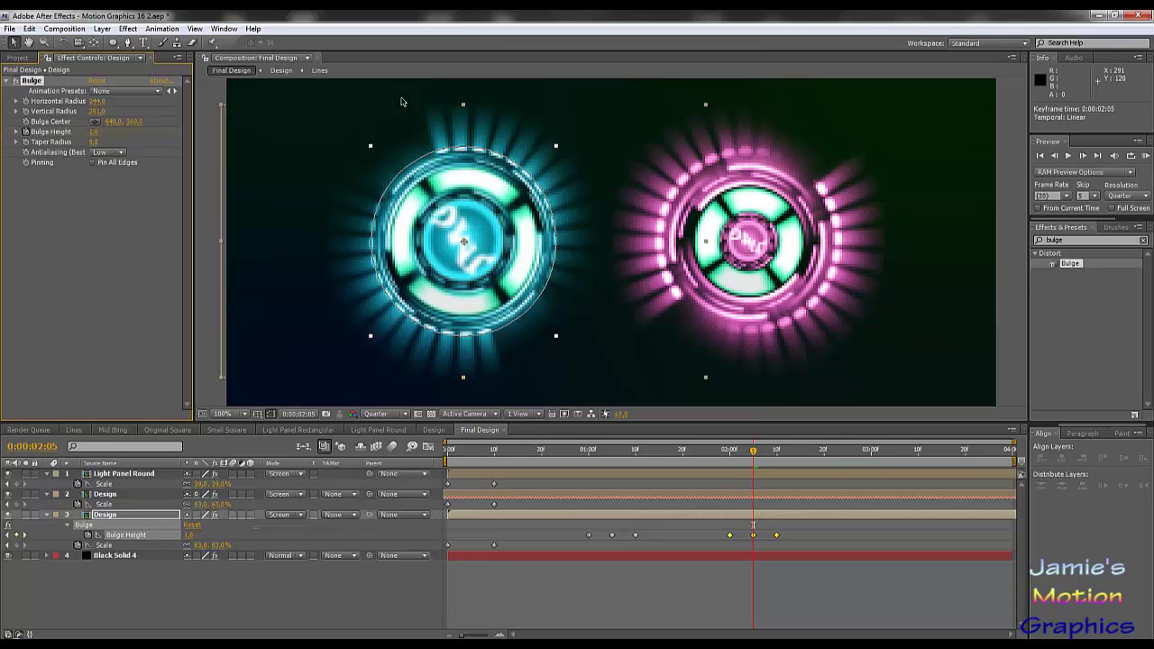
Set the Bulge Height keyframe at 0:00:02:00 to 0 and copy it over the one at 0:00:02:10.
drag(754, 455, 729, 458)
click(735, 535)
click(729, 534)
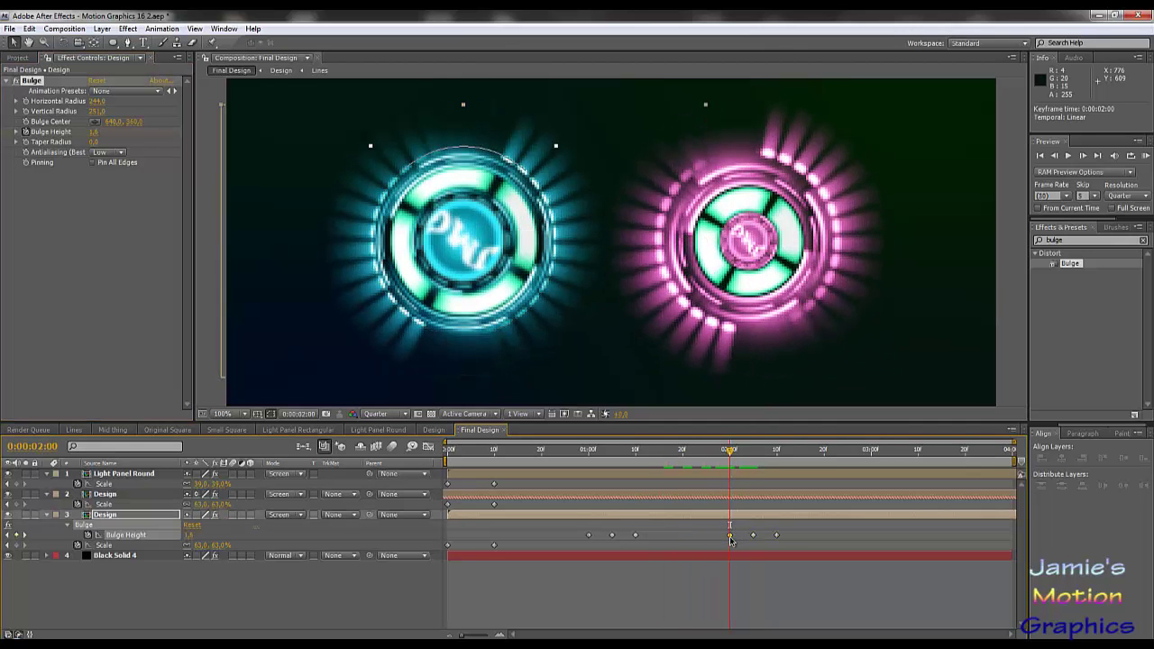
click(111, 140)
click(96, 131)
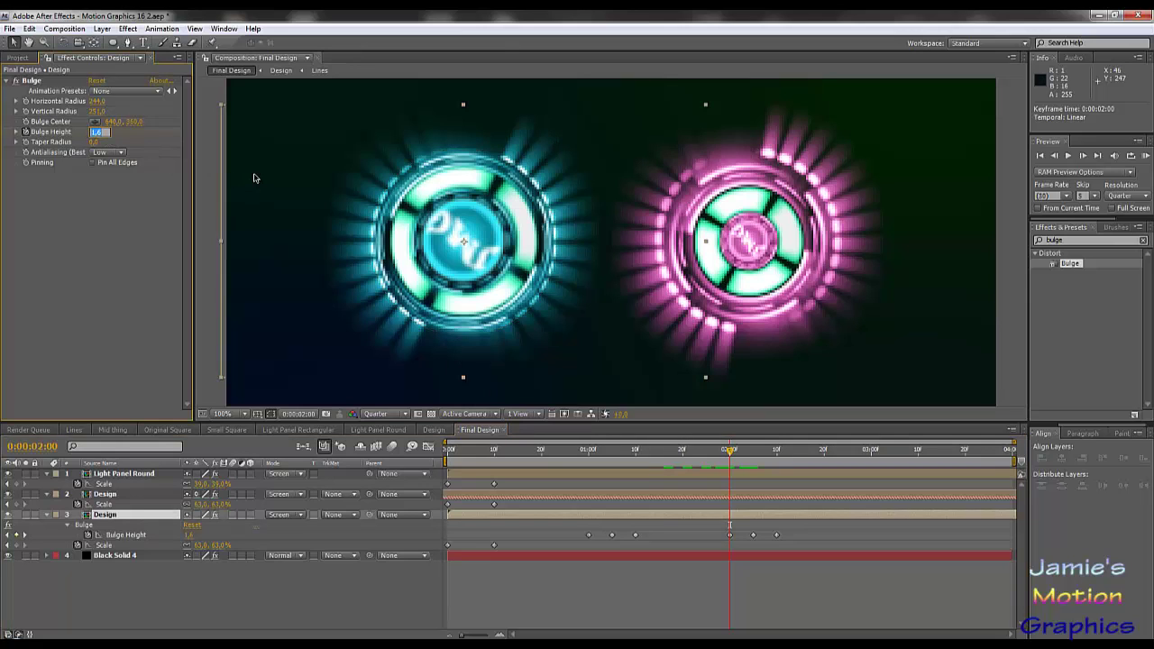
text(0)
key(Return)
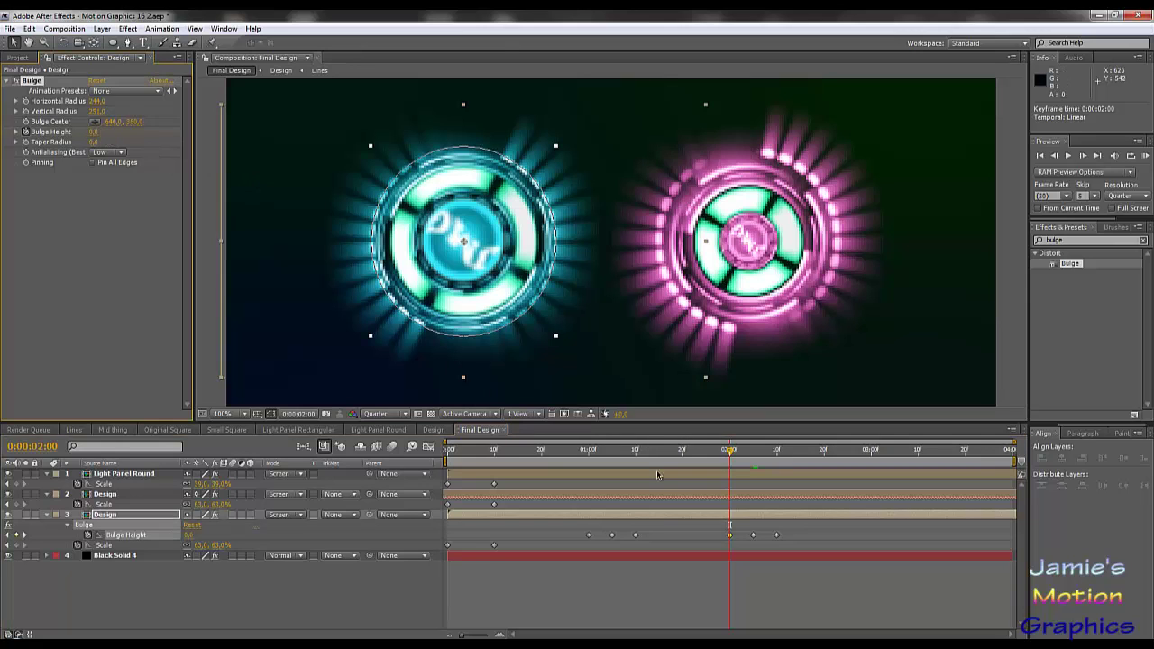
key(ctrl+c)
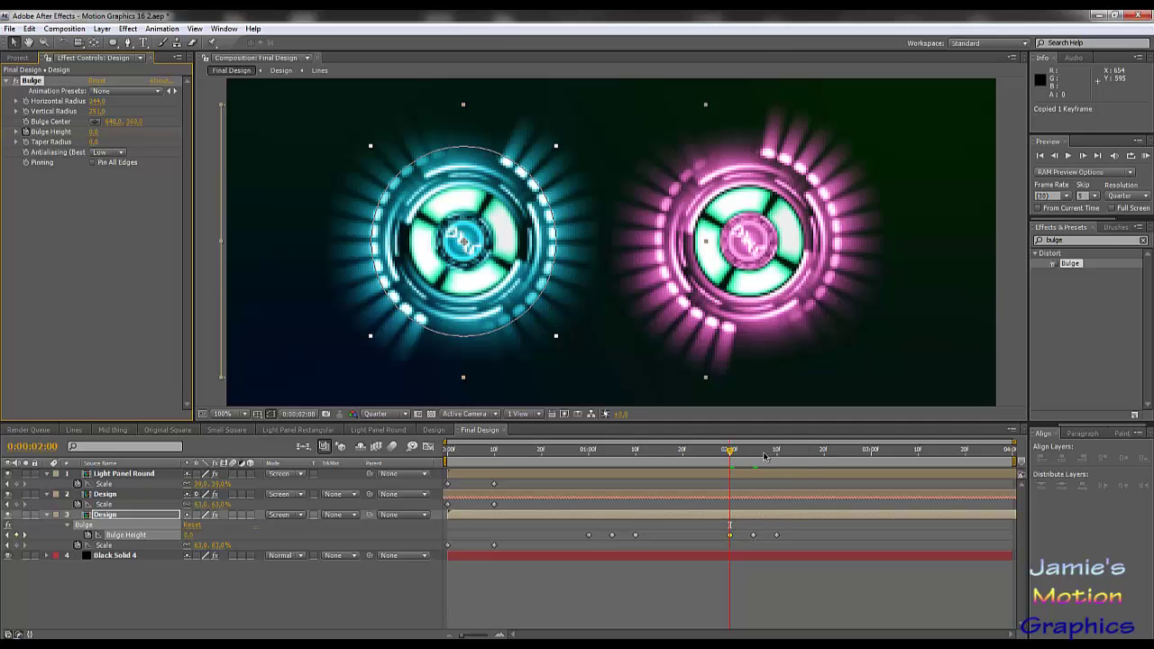
click(776, 455)
key(ctrl+v)
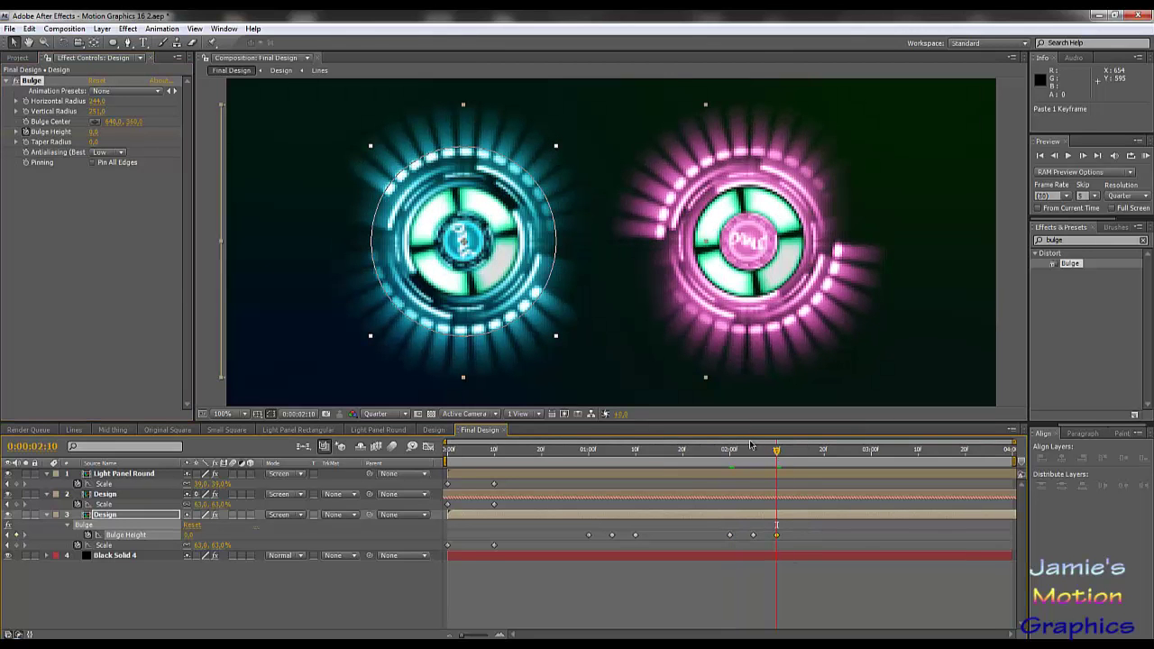
Check the inward pulse at 0:00:01:05 and try a radius of 250 for both bulge axes.
drag(734, 453, 611, 492)
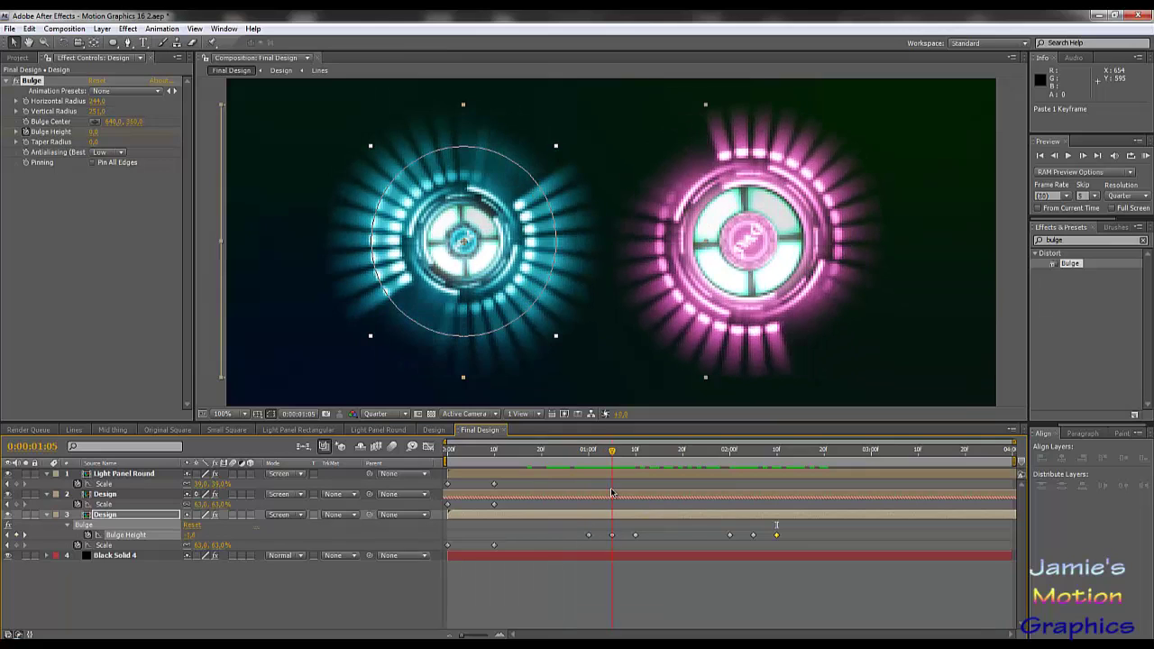
click(98, 111)
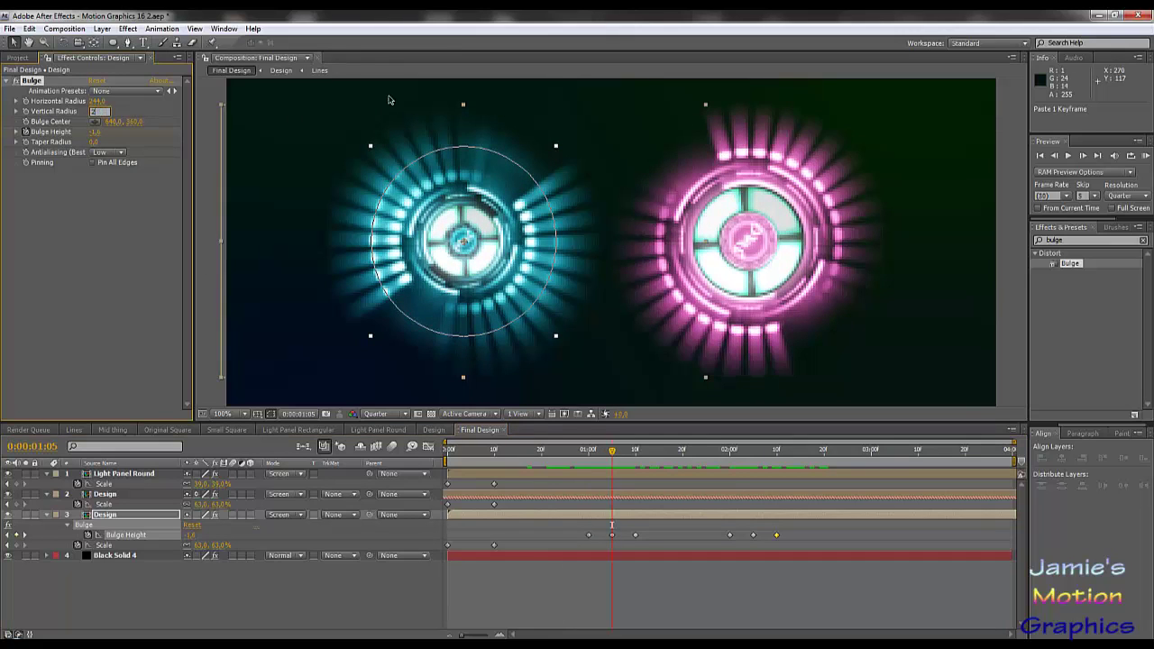
key(Return)
click(99, 101)
text(250)
key(Return)
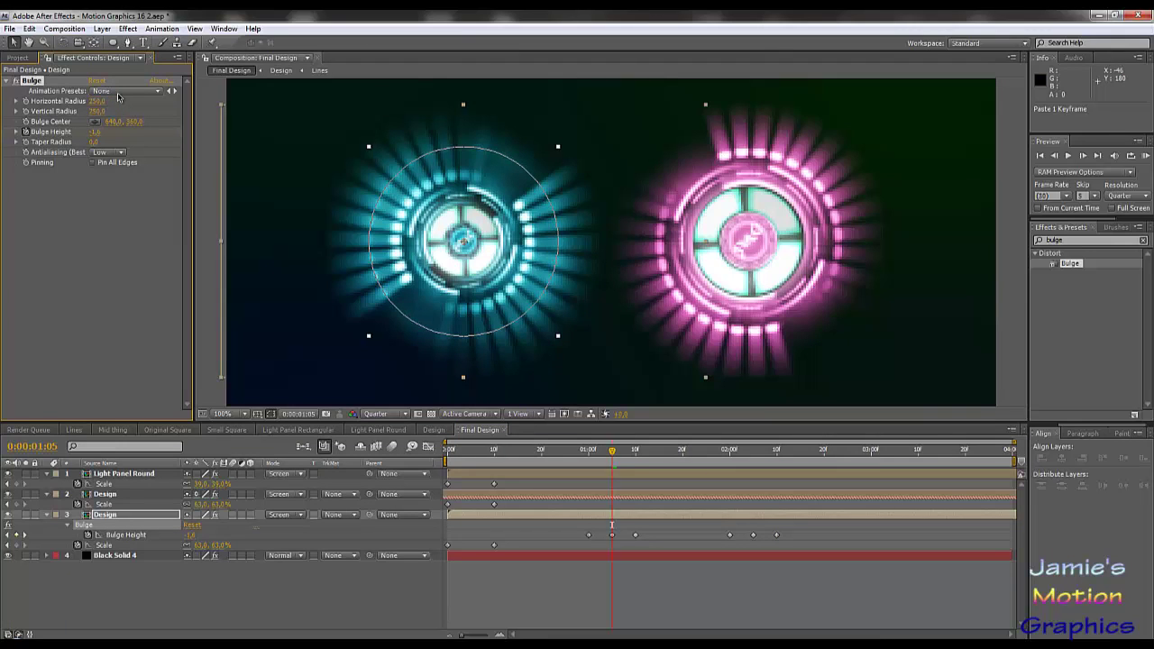
Set the bulge's horizontal and vertical radius to 255.
click(97, 101)
text(255)
key(Return)
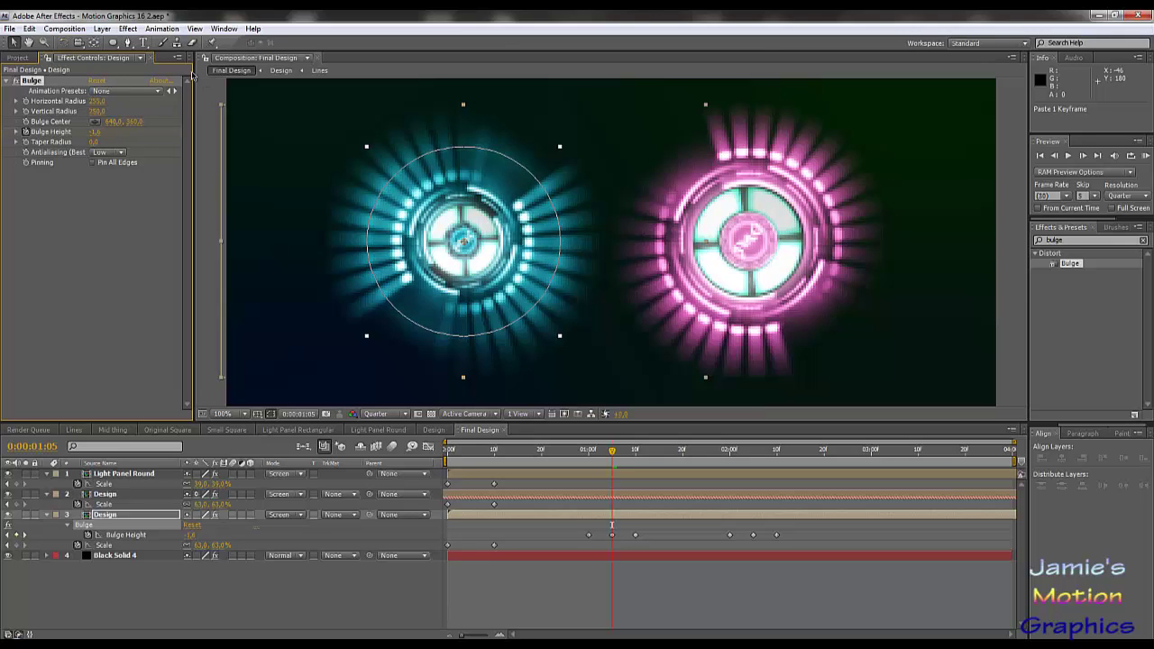
click(99, 111)
text(255)
key(Return)
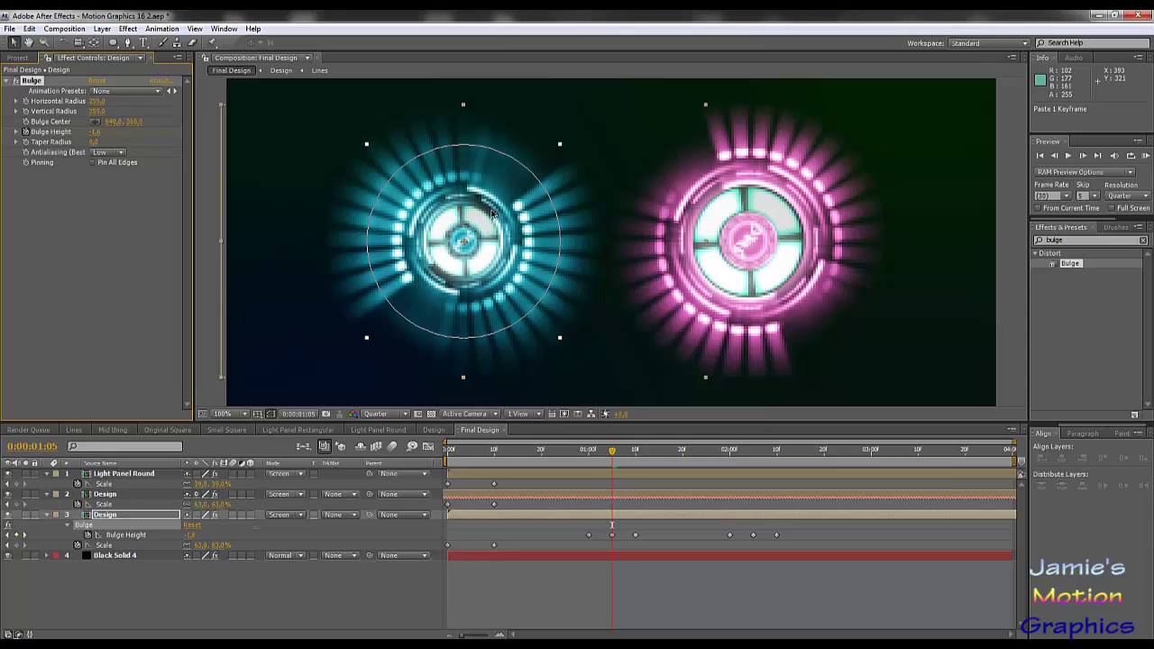
Copy the Bulge effect from the cyan Design layer onto the magenta Design layer with the playhead at 0:00:02:24.
drag(613, 450, 842, 477)
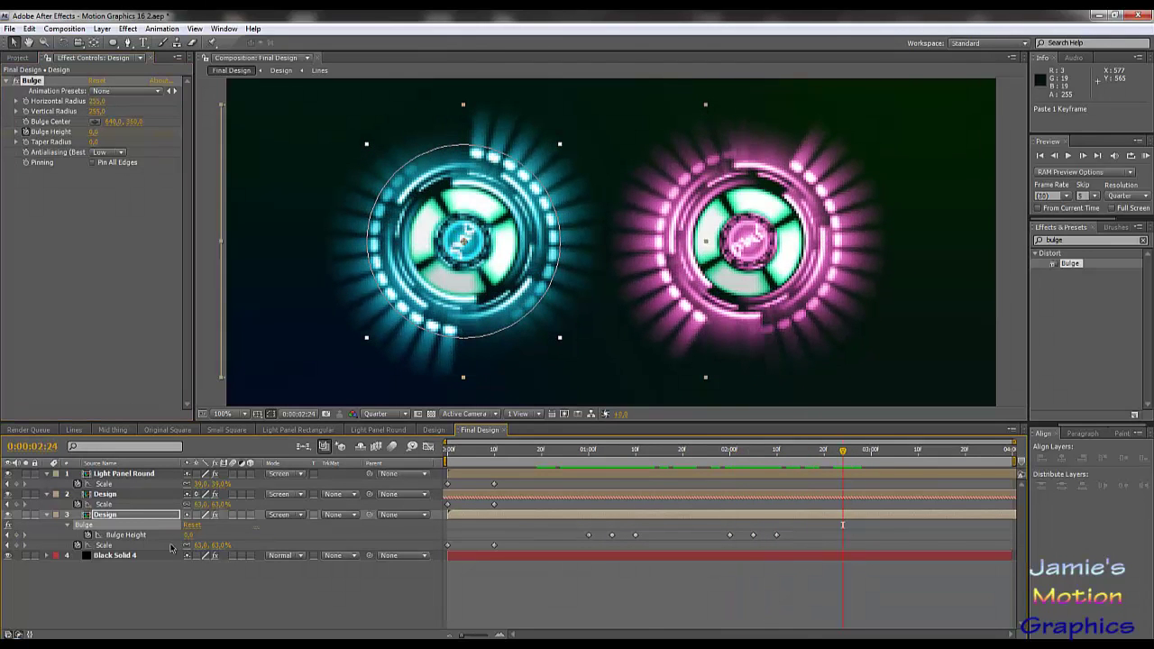
click(34, 81)
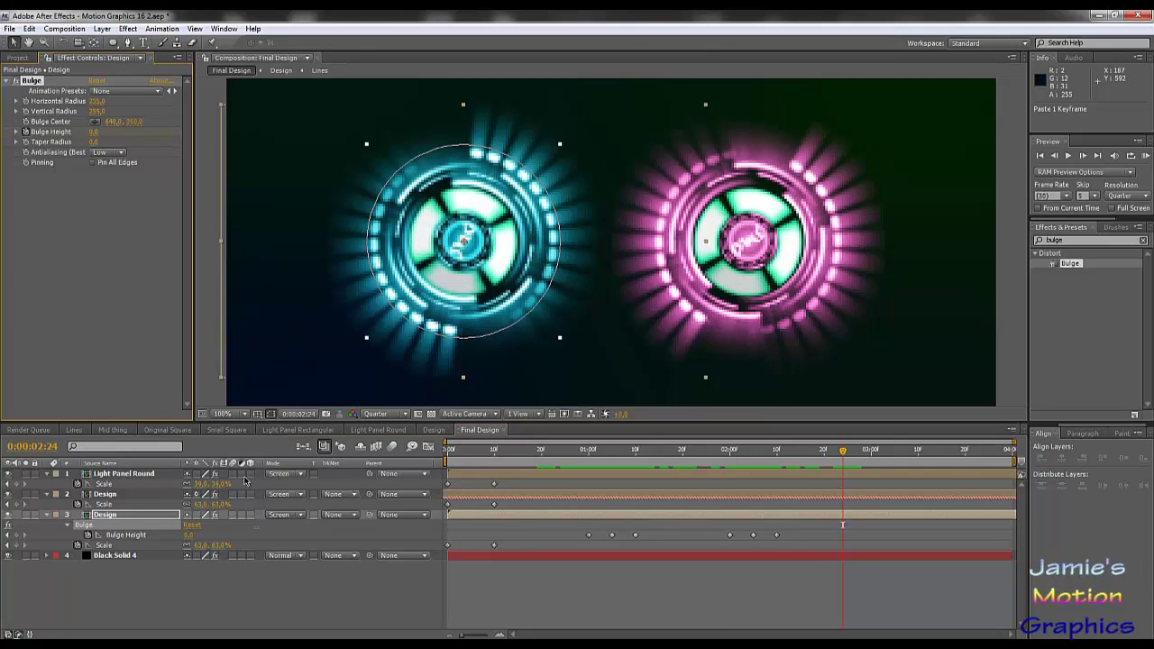
click(107, 495)
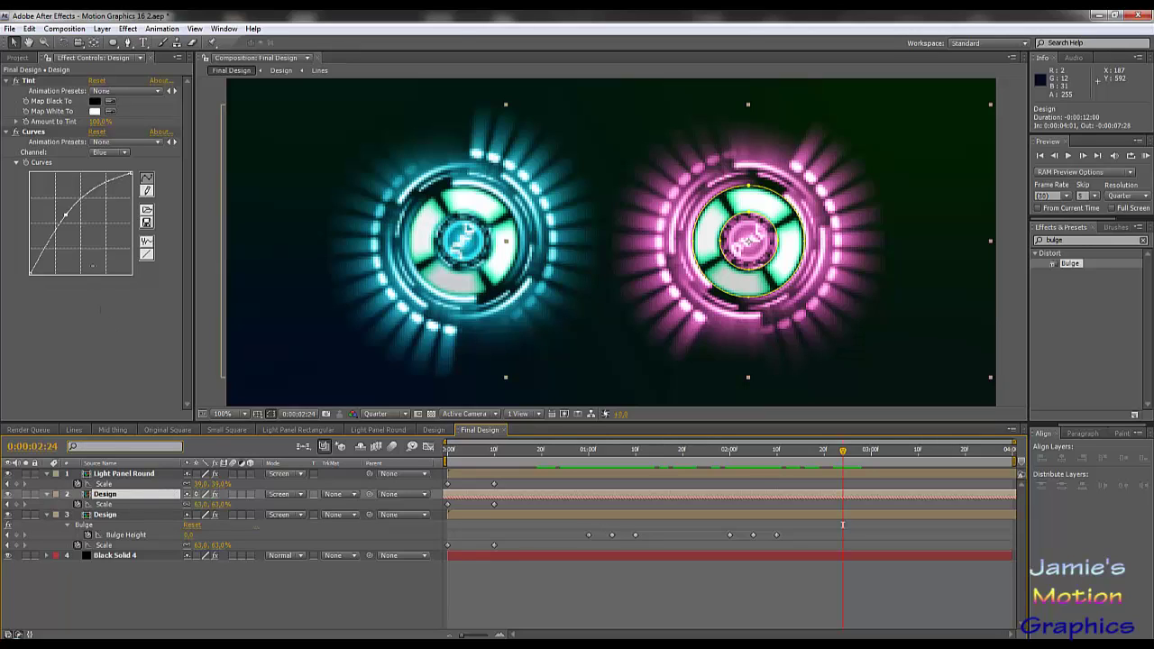
key(ctrl+v)
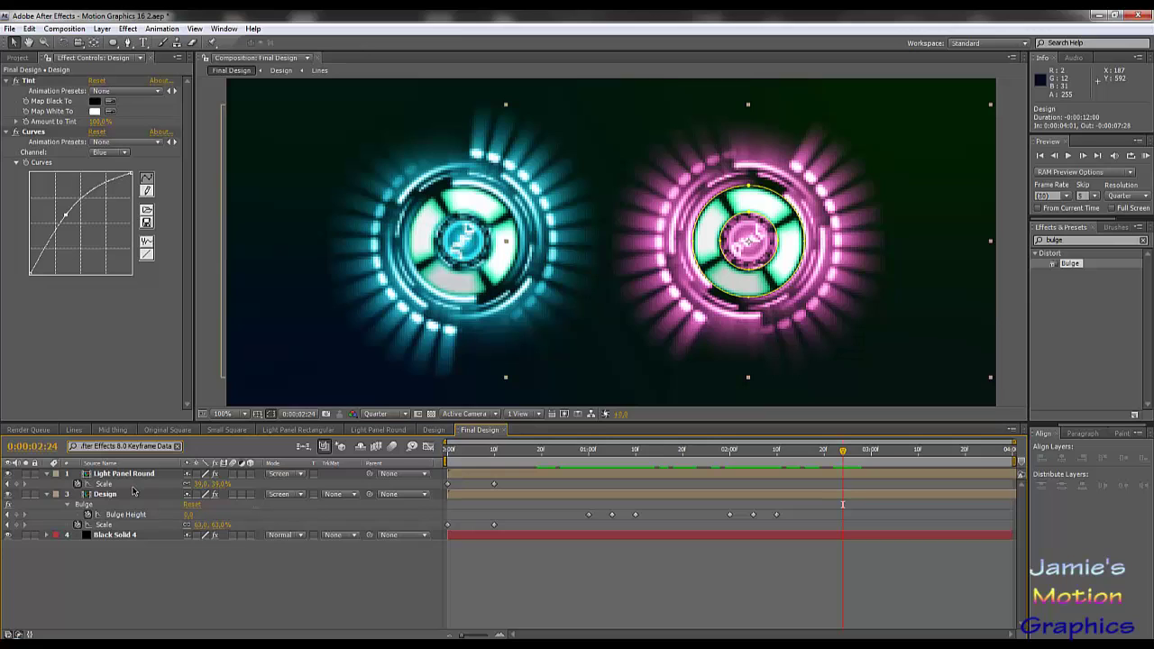
key(Escape)
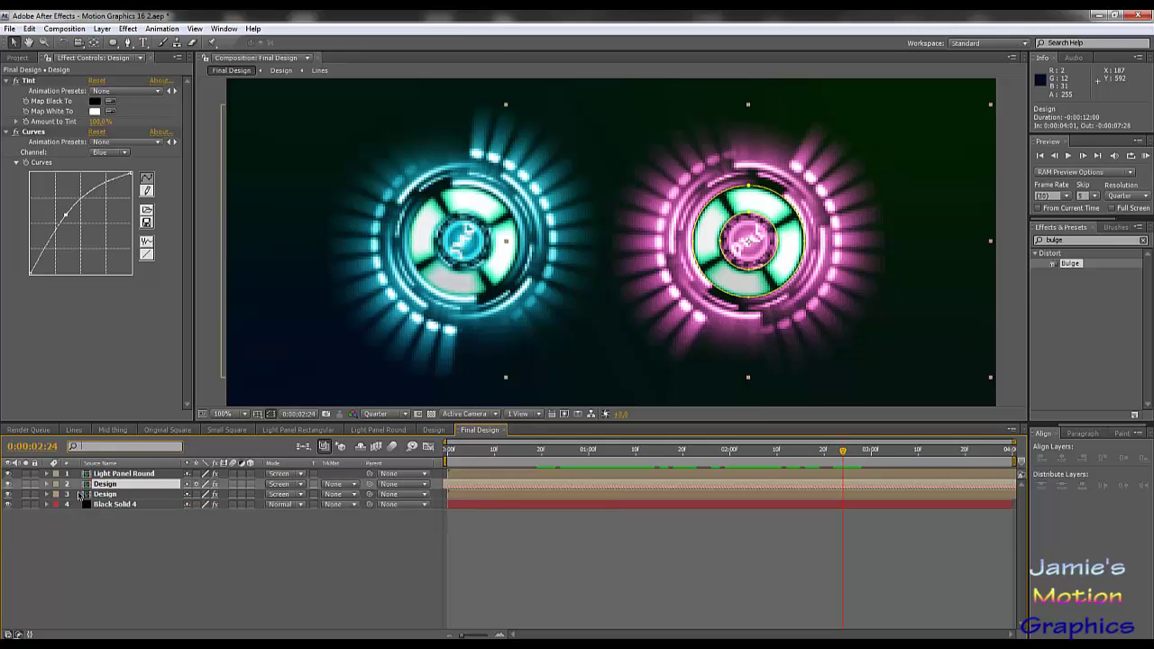
click(47, 494)
click(102, 495)
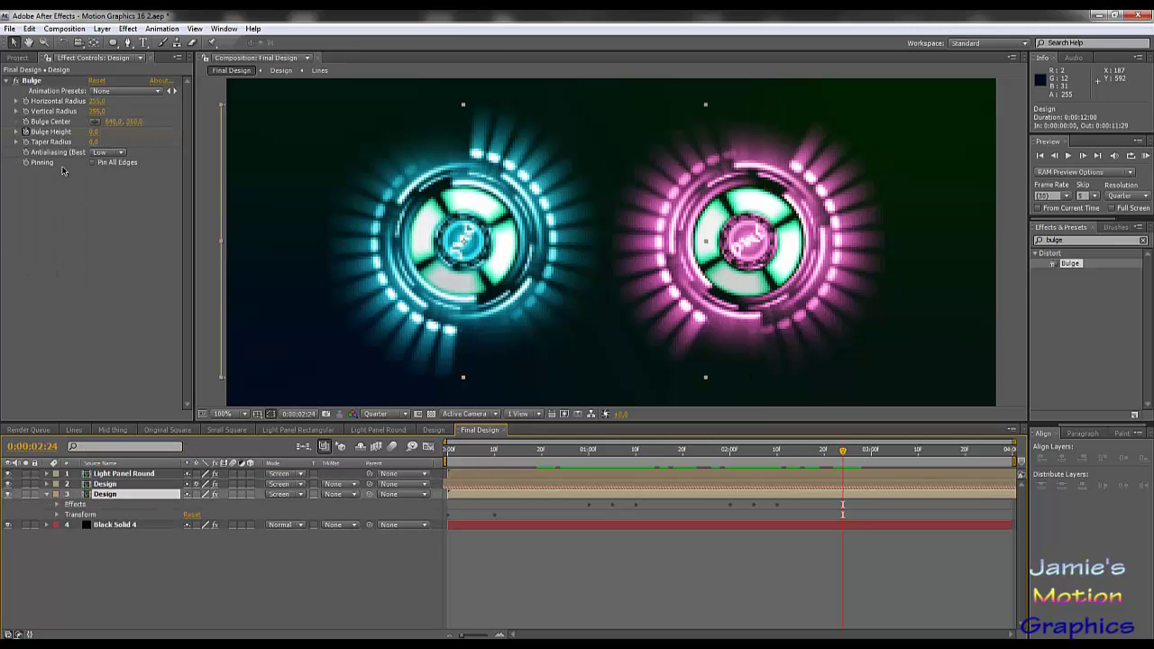
click(112, 485)
Centre the magenta Design layer's bulge on its logo at about 871, 359, with radii of 163 horizontal and 160 vertical.
drag(92, 350, 99, 361)
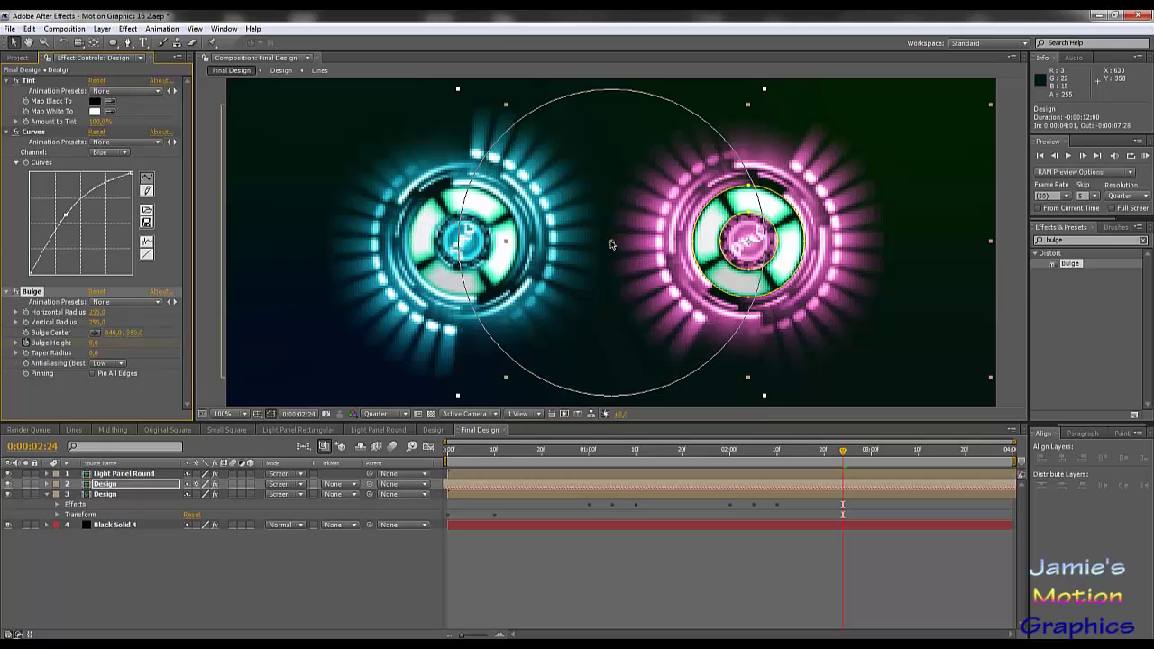
drag(616, 247, 751, 247)
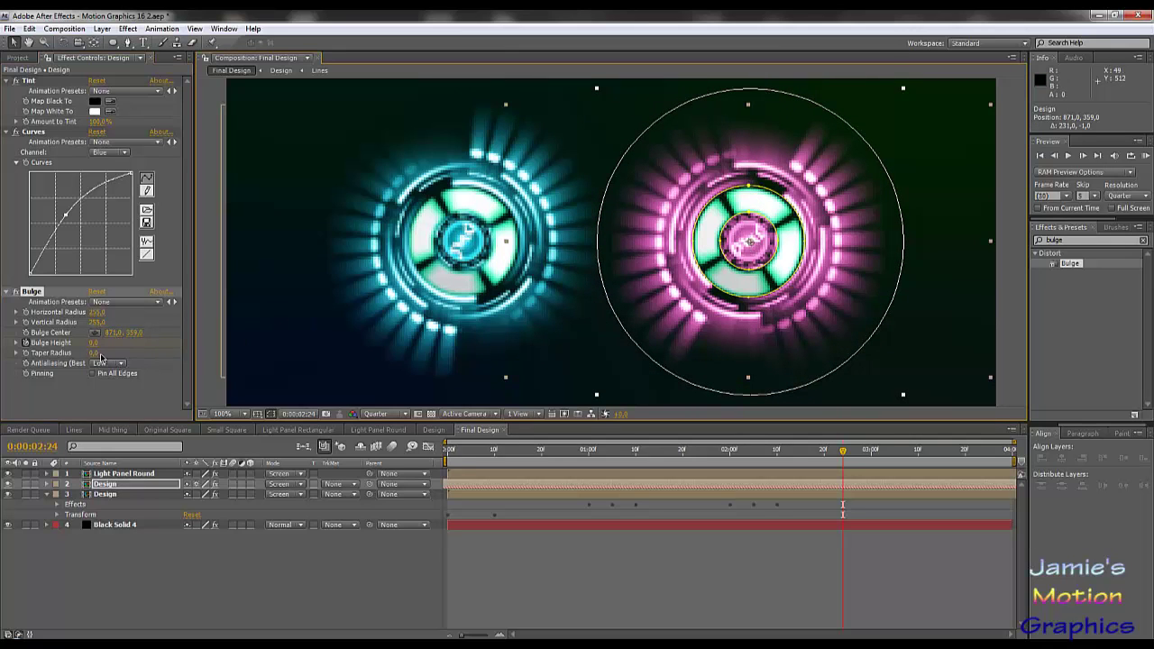
drag(99, 324, 36, 308)
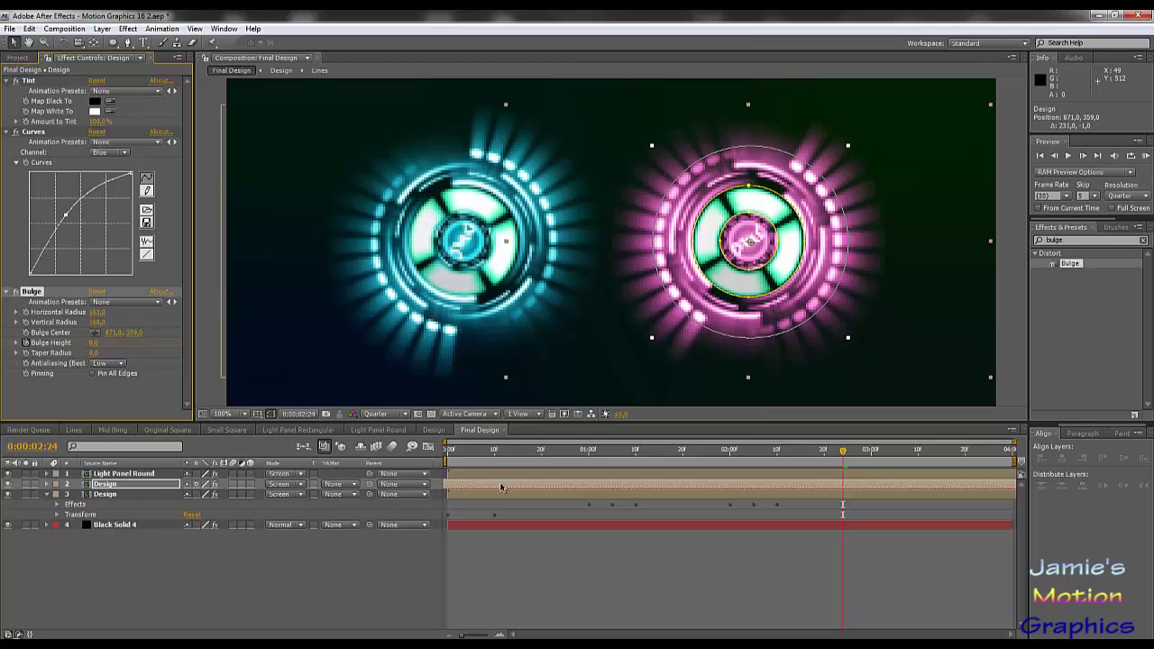
Reveal the cyan Design layer's animated properties and copy all six Bulge Height keyframes.
click(47, 494)
click(47, 495)
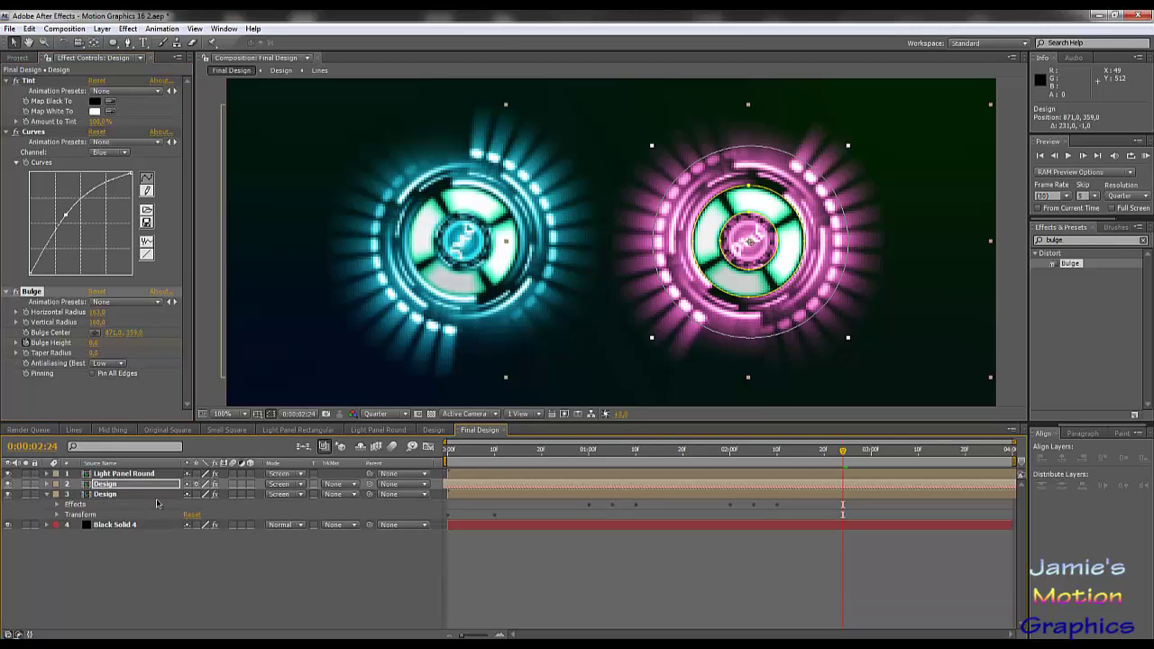
click(123, 495)
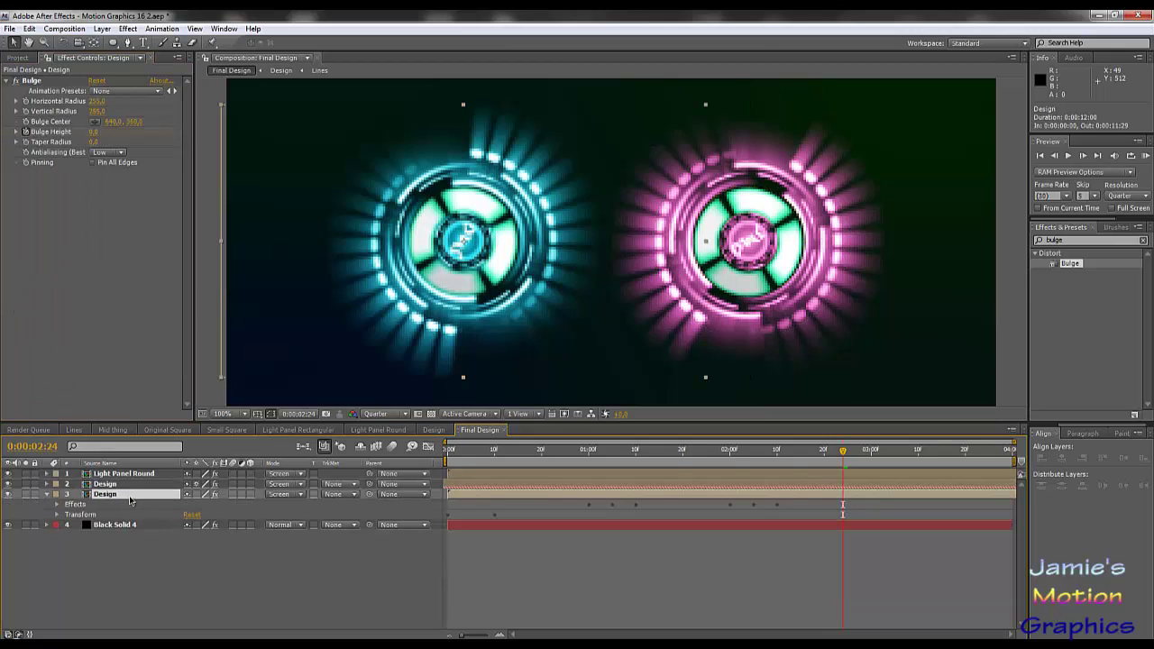
key(u)
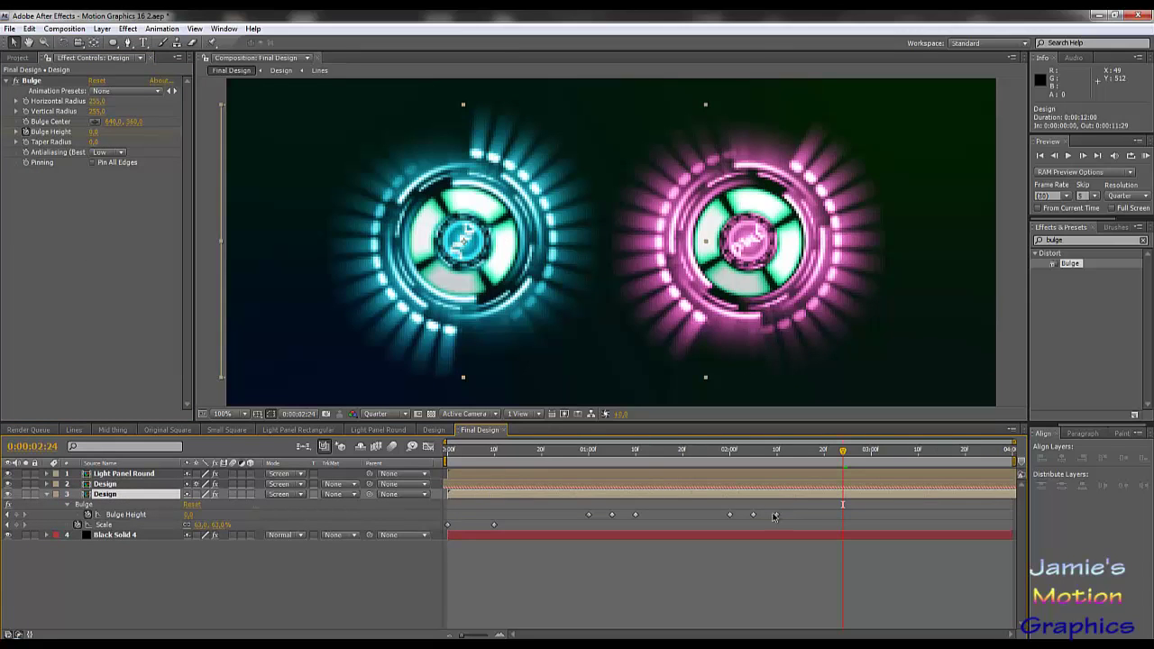
drag(797, 514, 543, 523)
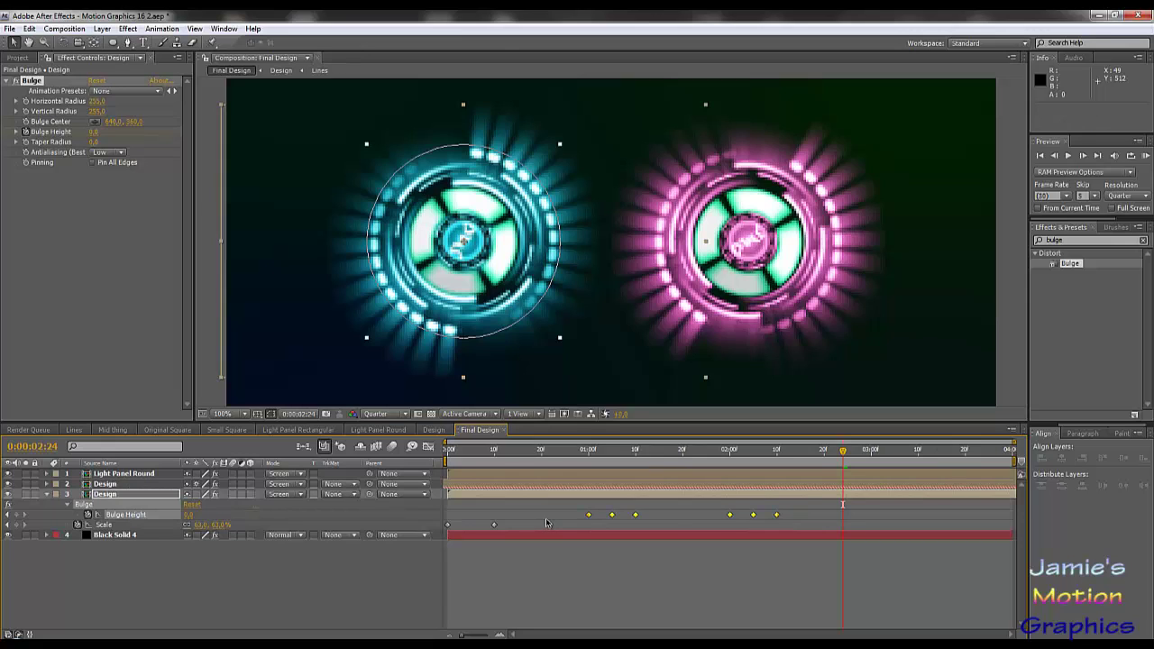
key(ctrl+c)
Reveal the magenta Design layer's keyframes, preview the animation, and delete all its Bulge Height keyframes.
click(47, 484)
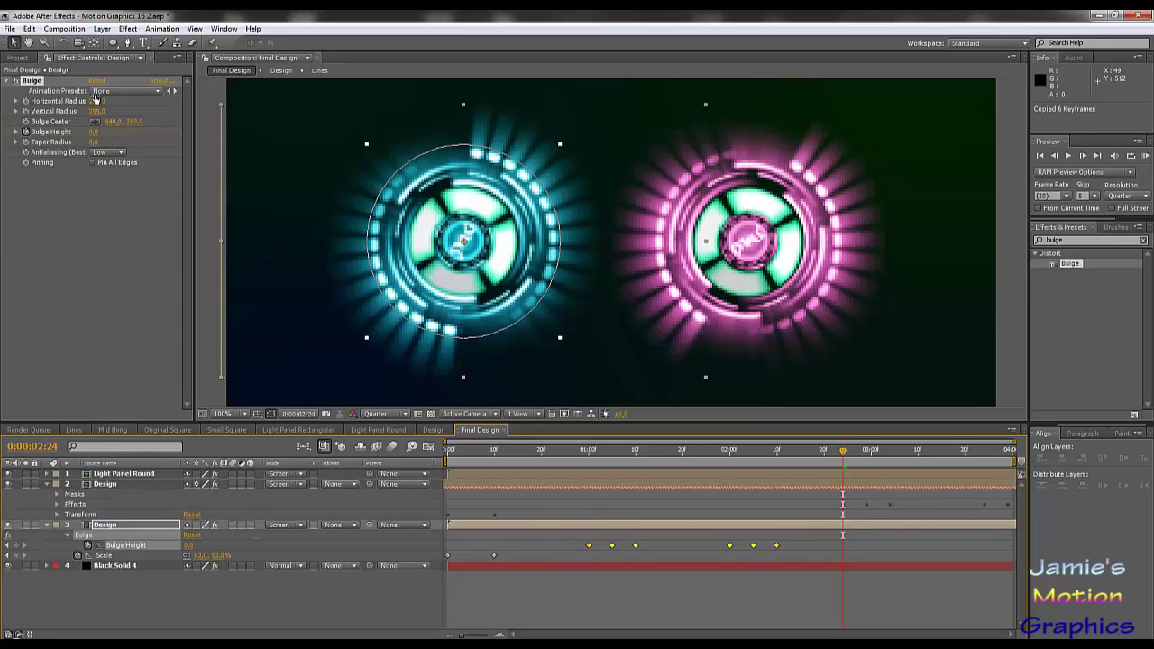
click(113, 490)
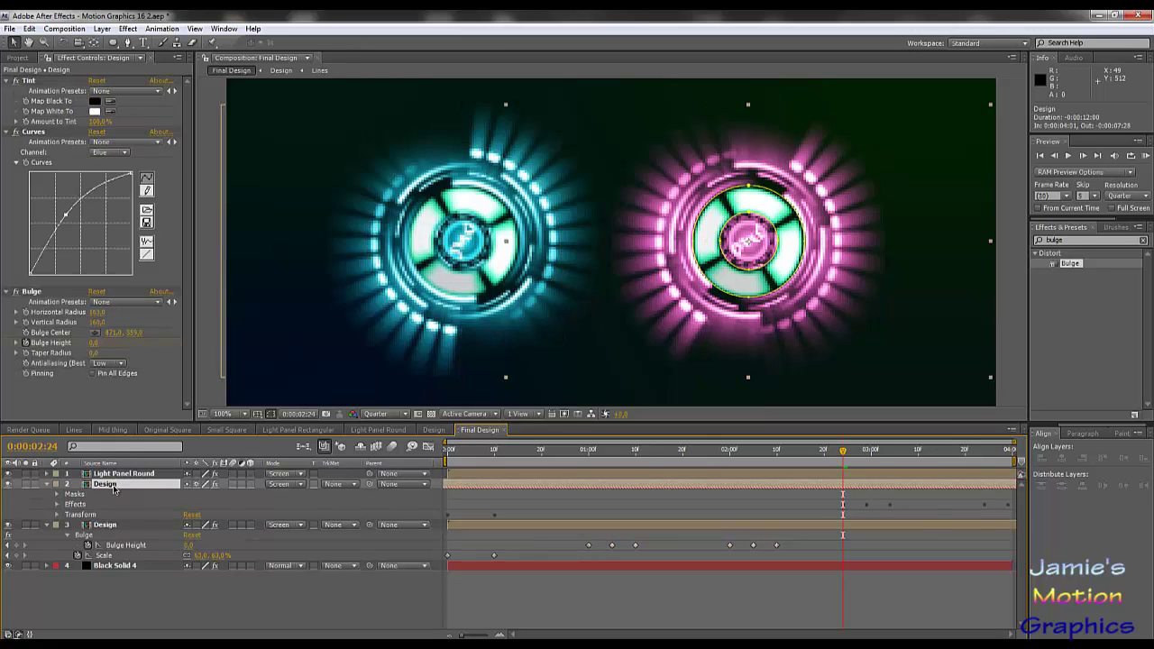
key(u)
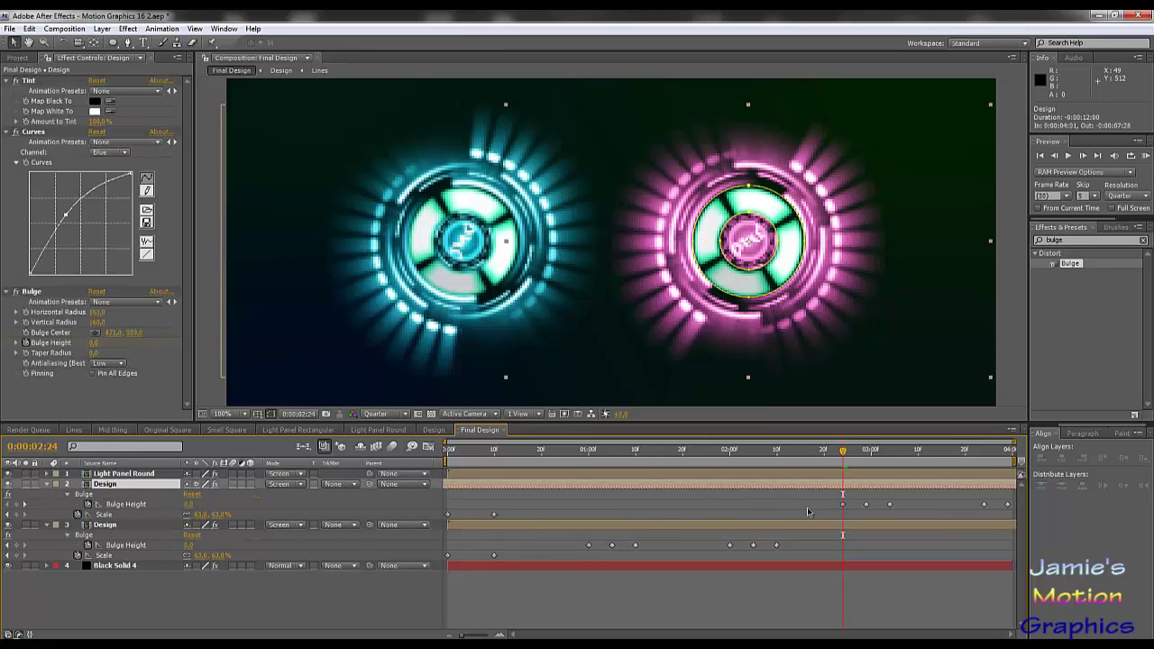
click(584, 459)
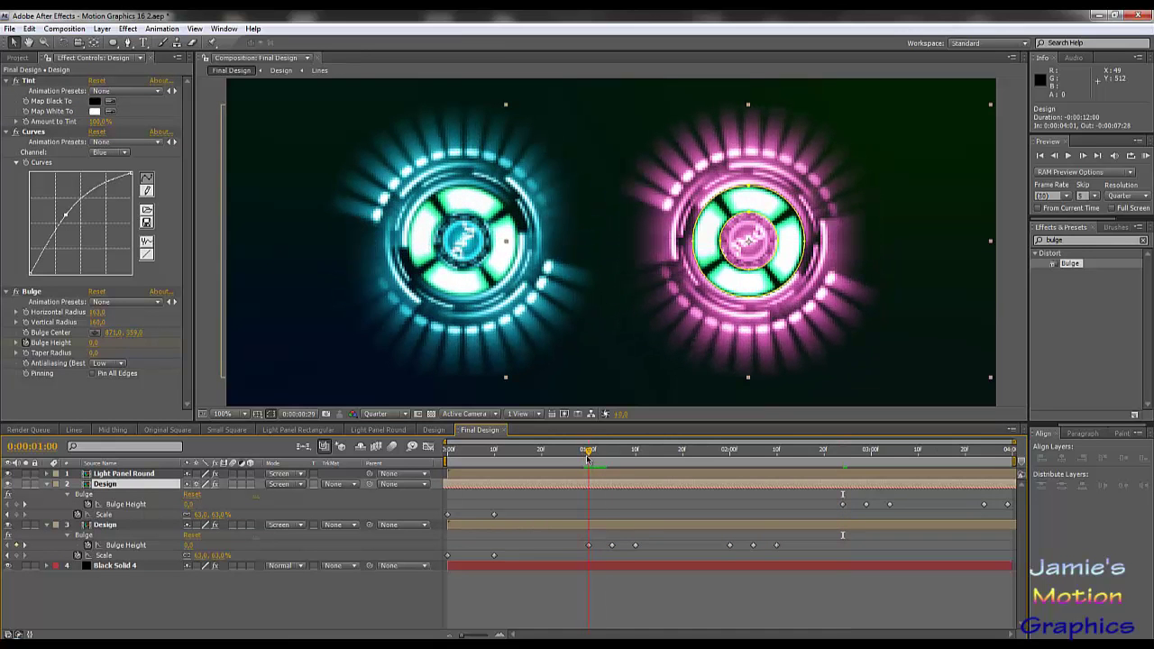
key(space)
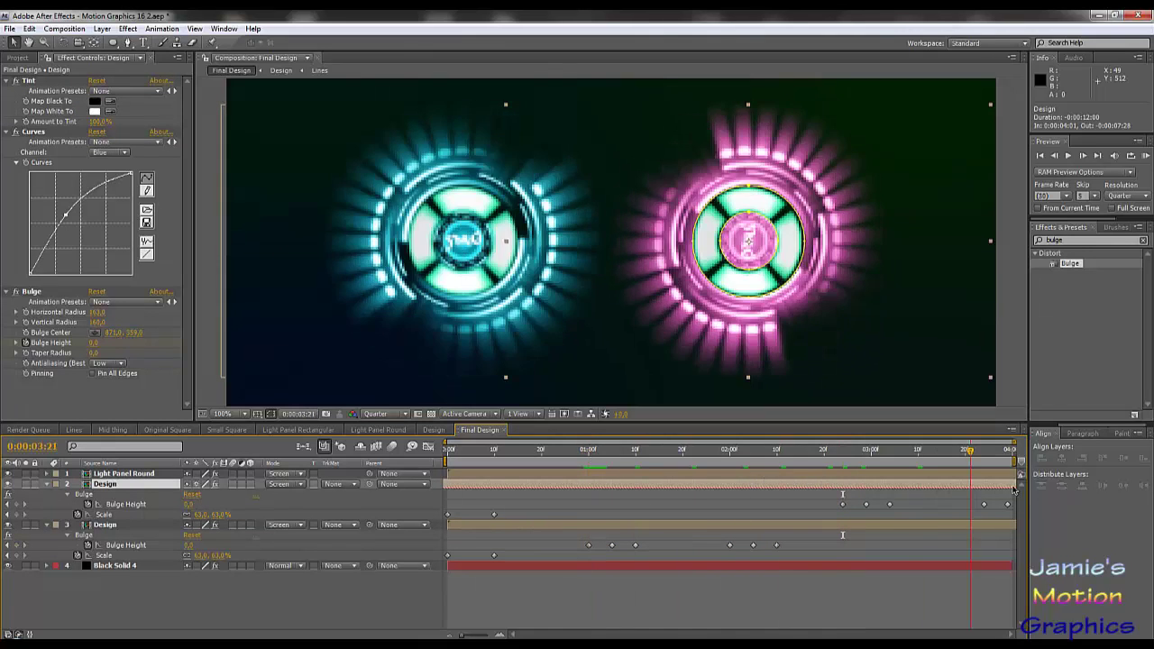
drag(1005, 491, 1045, 512)
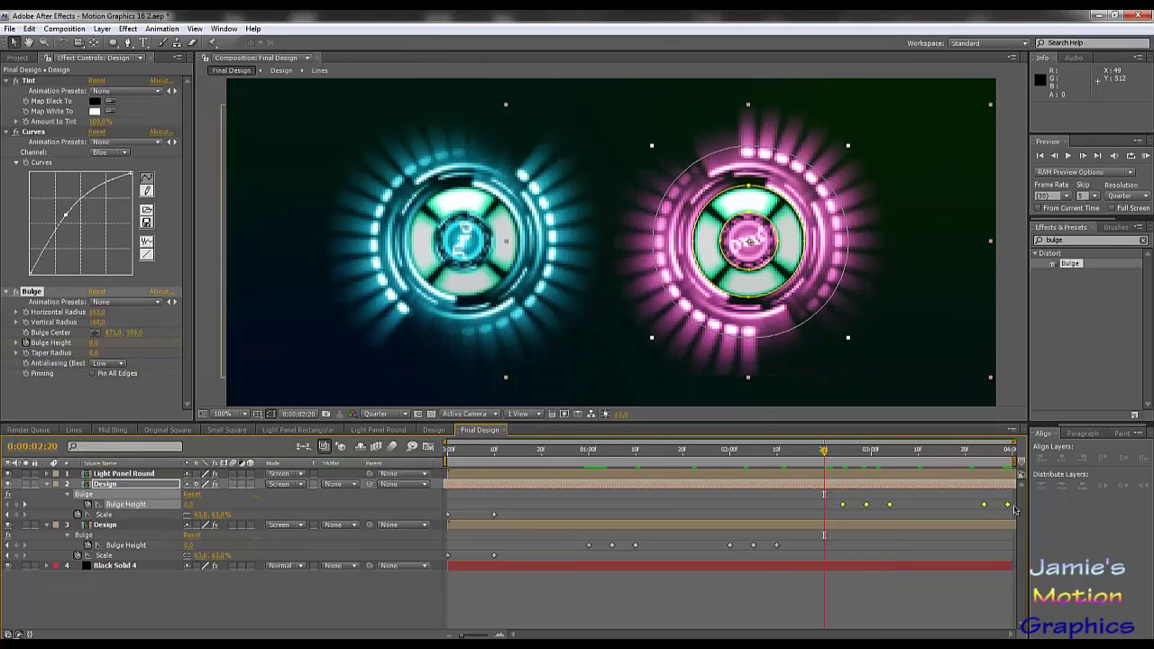
key(Delete)
Paste the copied Bulge Height keyframes on the magenta Design layer starting at 0:00:01:14 and check the resulting pulse.
drag(743, 453, 655, 457)
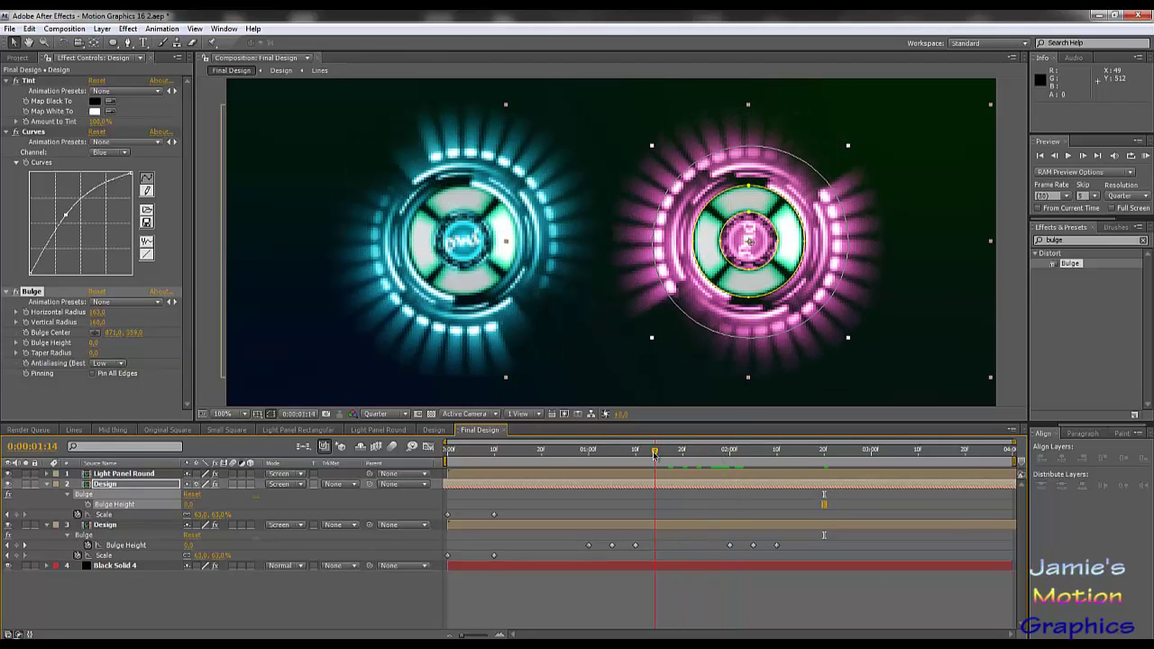
key(ctrl+v)
drag(582, 450, 767, 477)
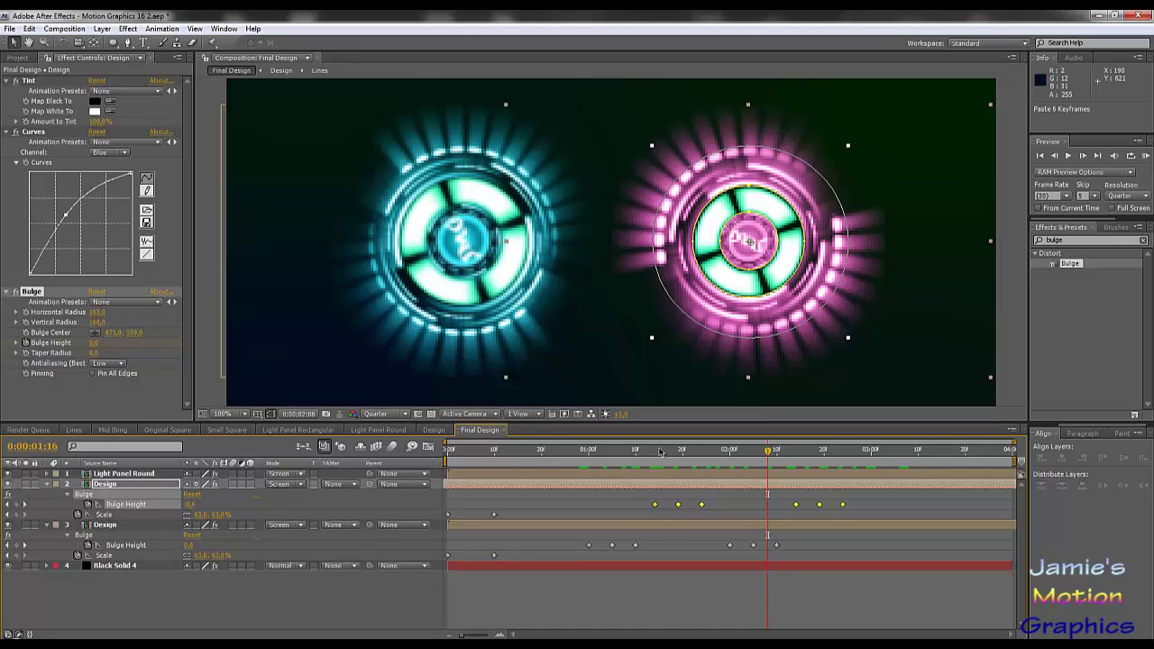
click(655, 450)
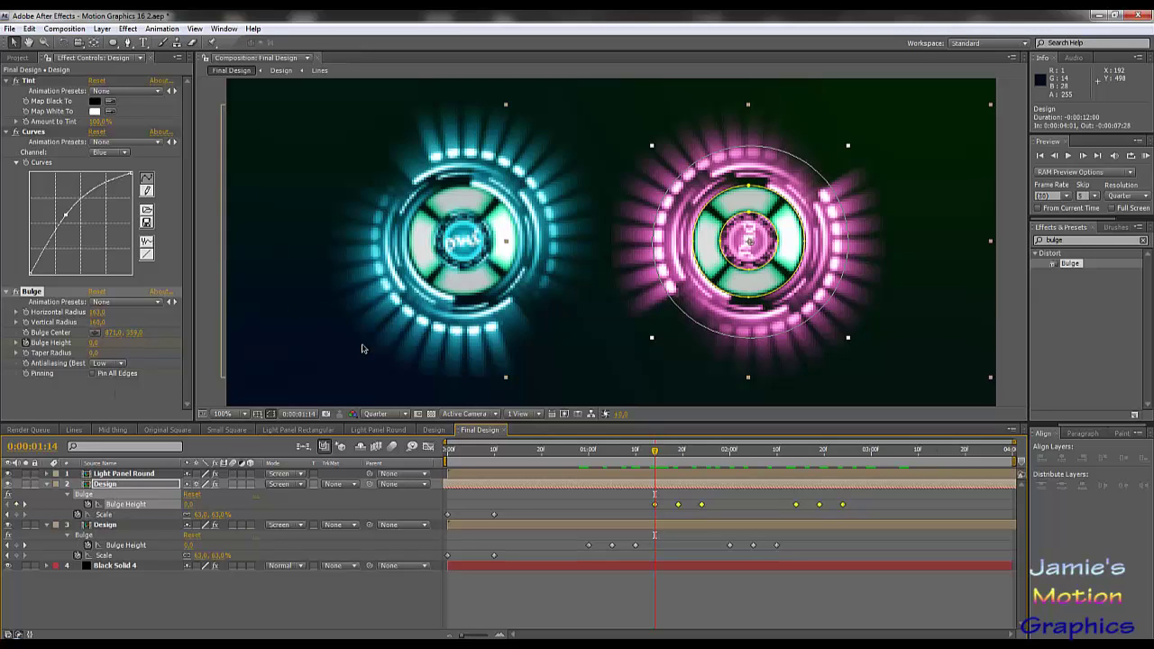
Copy the magenta Design layer's Bulge effect onto Light Panel Round at 0:00:01:14 and reveal that layer's animated properties.
click(124, 487)
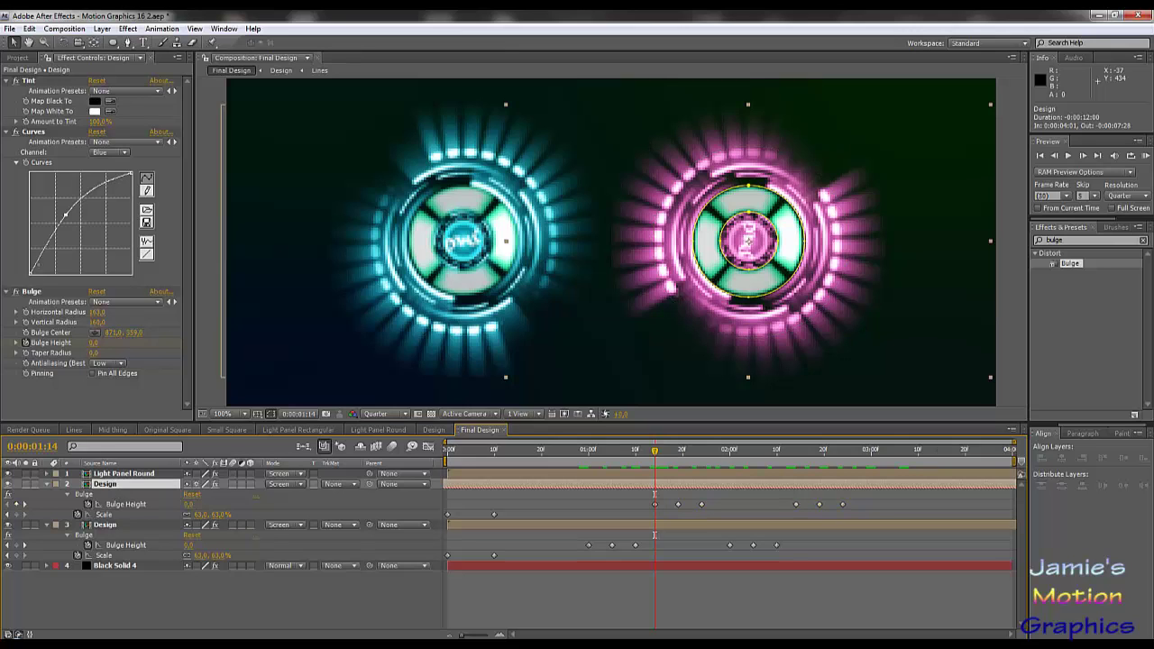
click(120, 474)
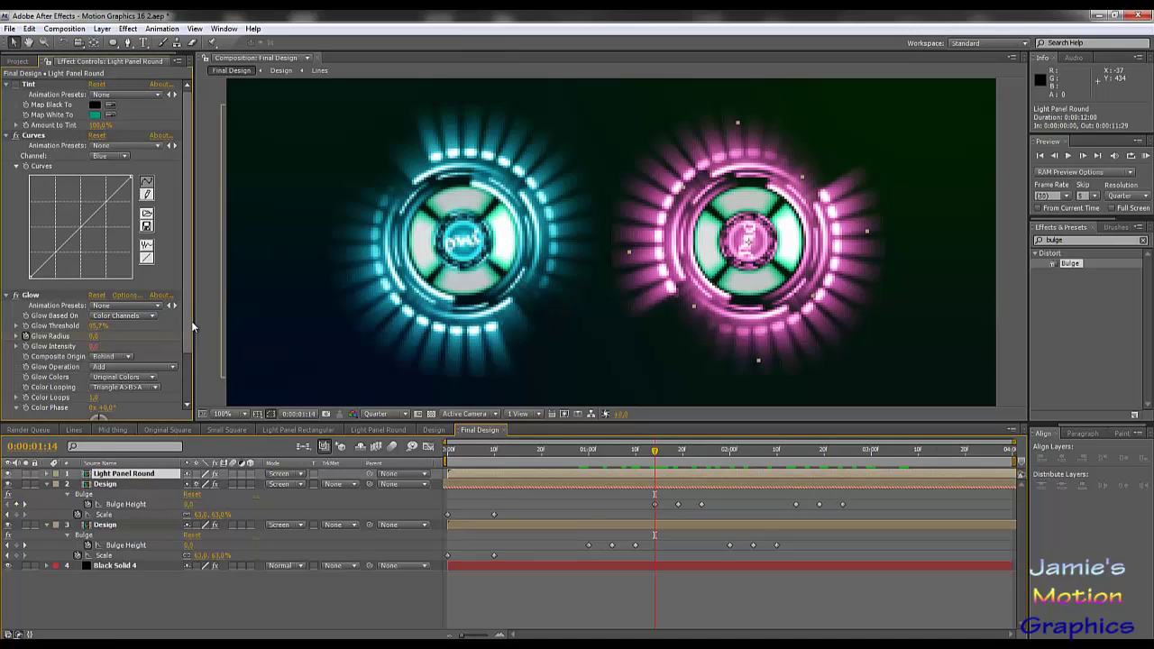
scroll(191, 316, down, 2)
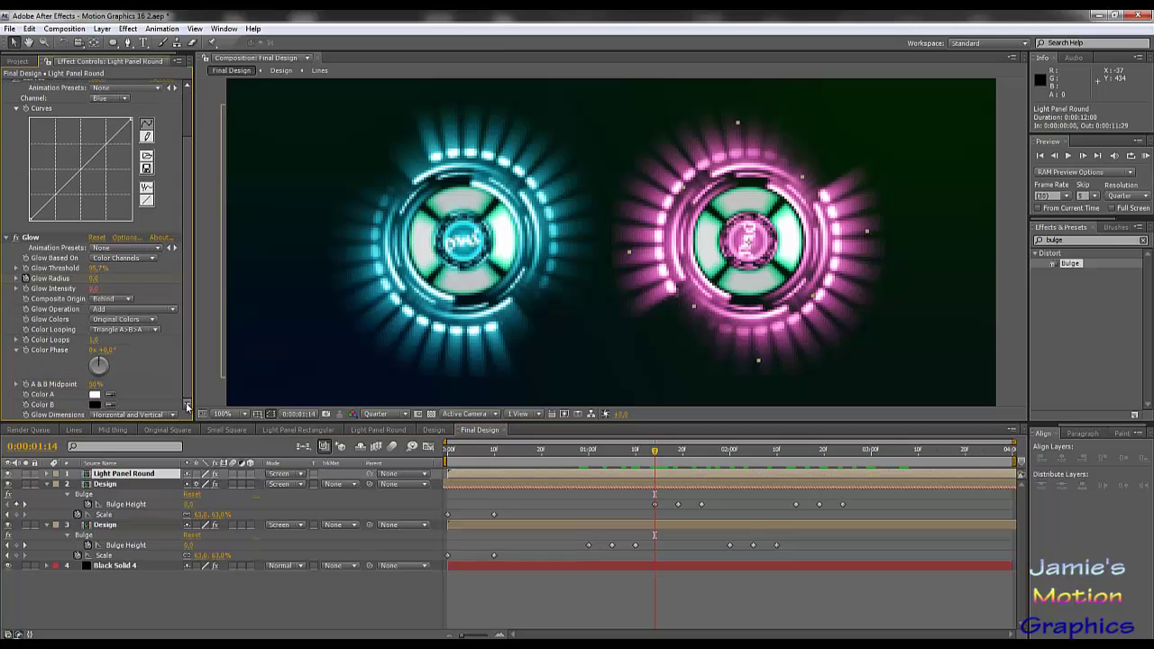
click(7, 238)
right_click(28, 315)
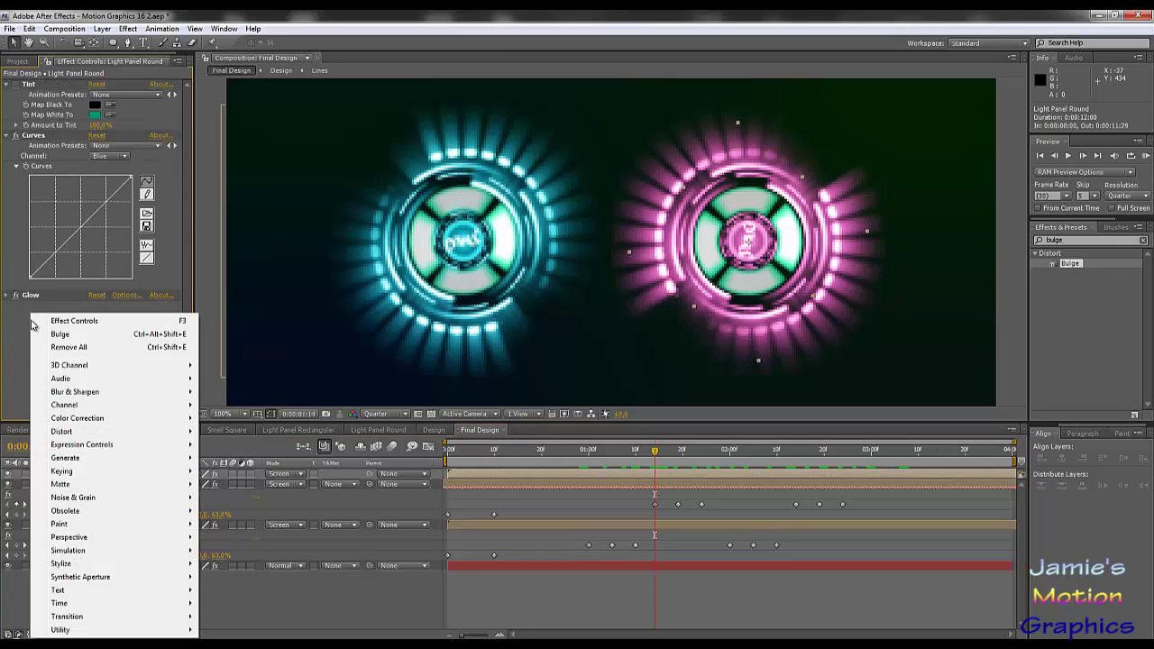
click(20, 328)
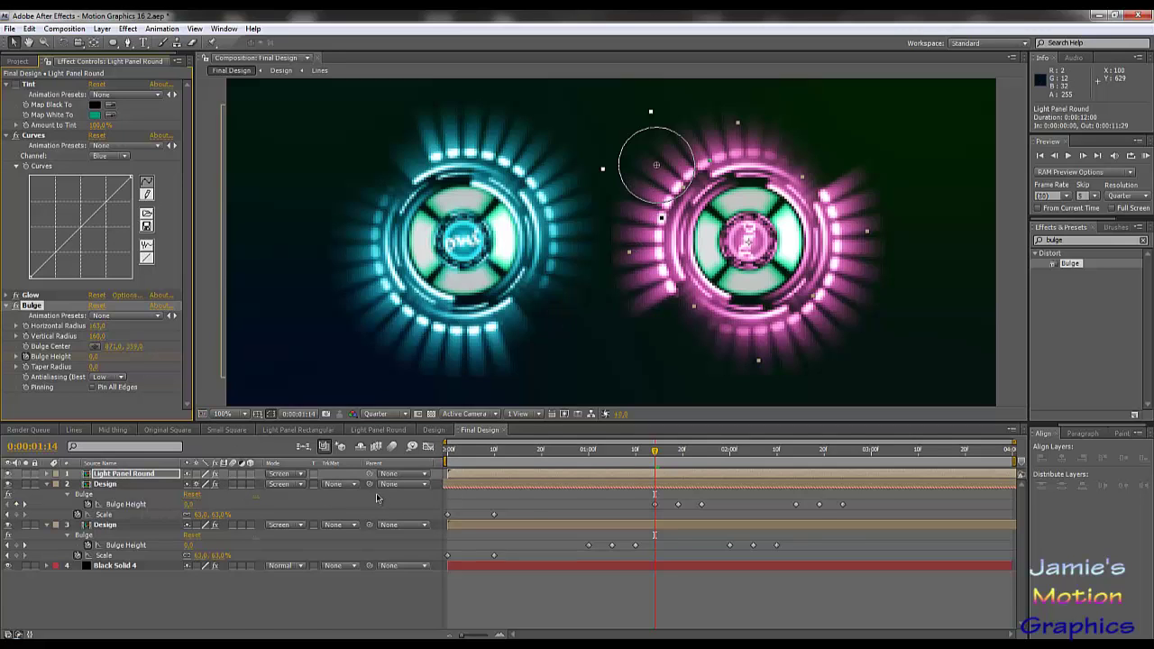
key(u)
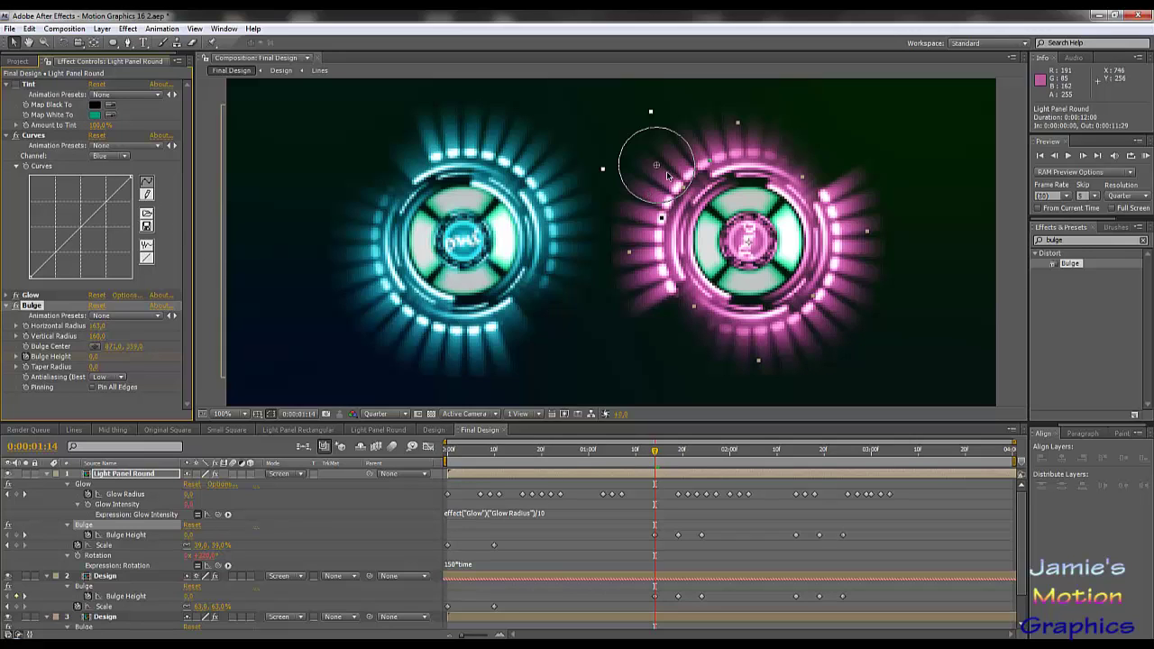
Centre Light Panel Round's bulge on the magenta logo and set both its radii to 357.
drag(656, 165, 759, 251)
key(ctrl+z)
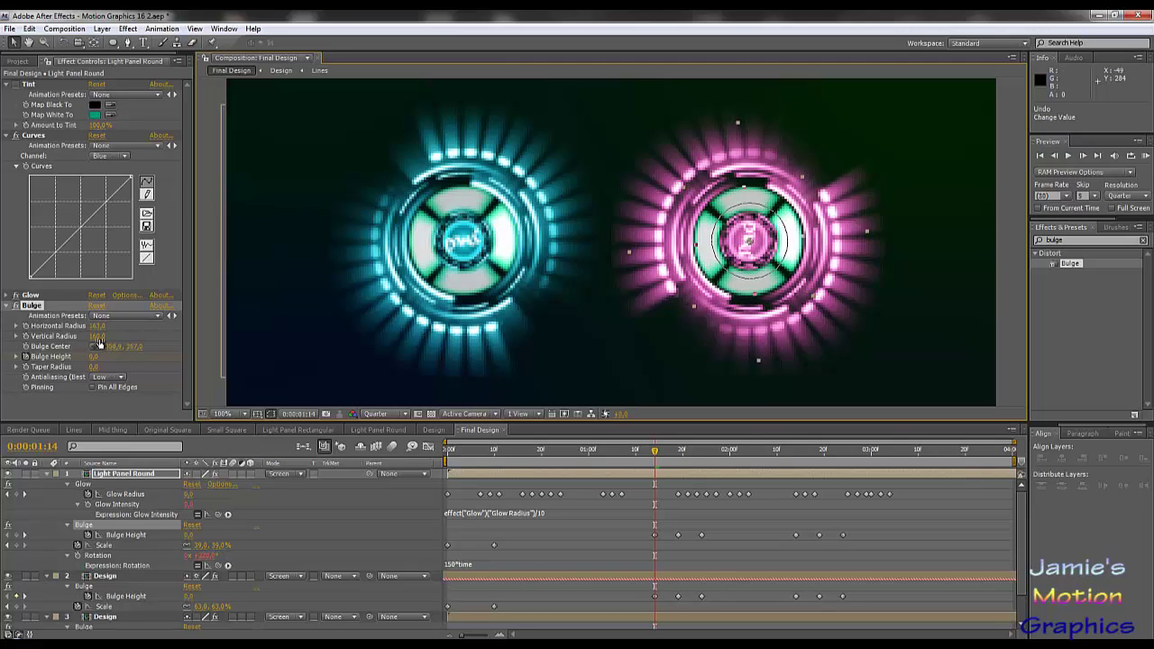
drag(99, 326, 226, 338)
drag(97, 335, 214, 338)
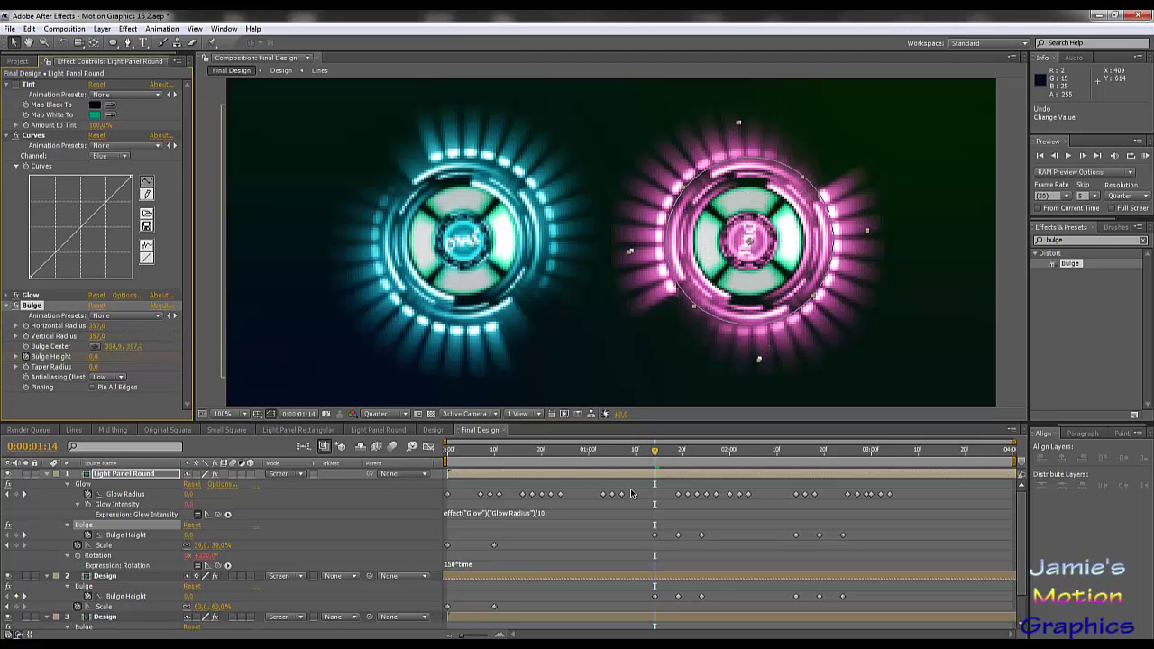
At 0:00:02:19, set Light Panel Round's bulge radii to 407 horizontal and 414 vertical and recentre it at about 363.7, 360.5.
drag(658, 458, 820, 488)
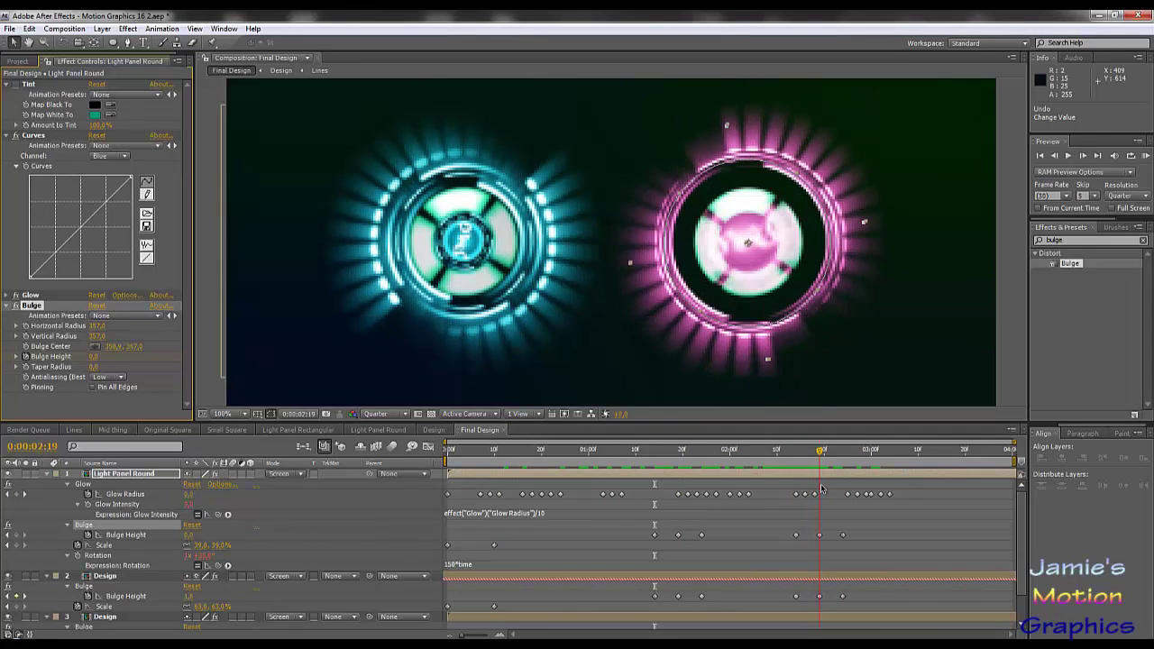
drag(821, 488, 820, 489)
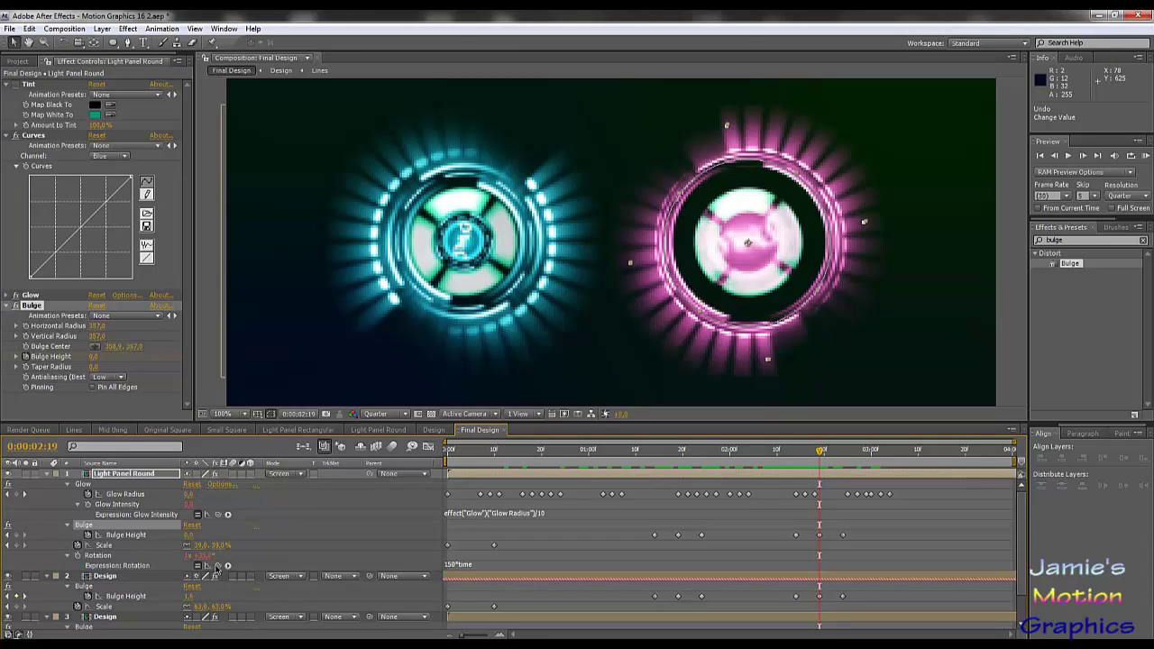
click(97, 325)
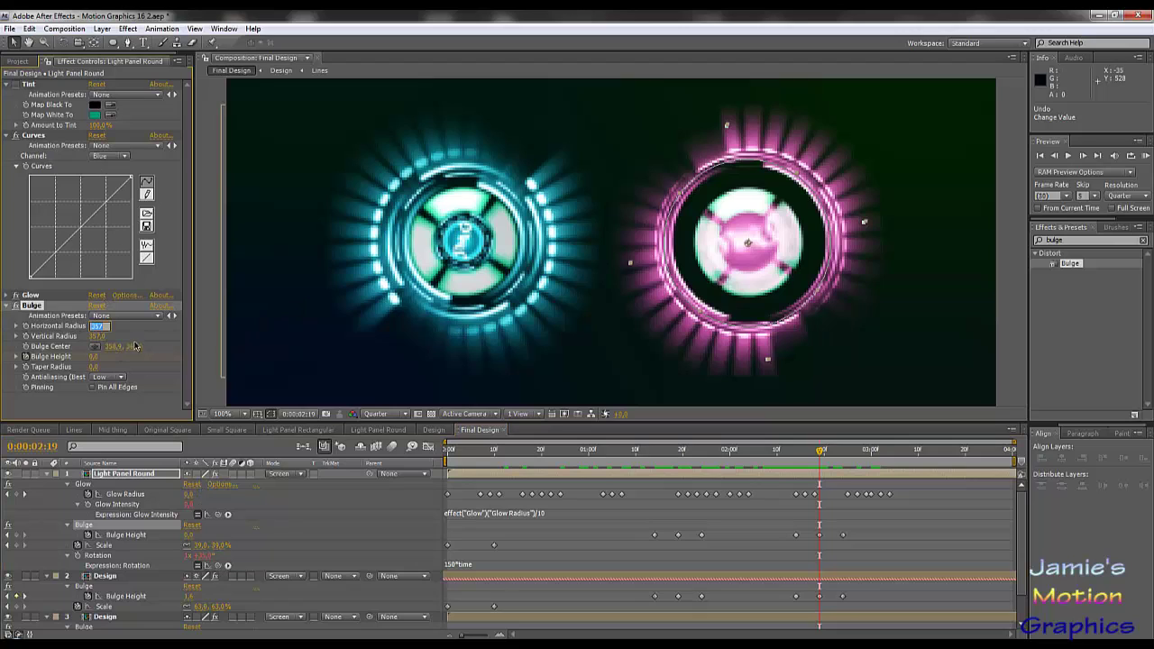
text(373)
key(Return)
drag(117, 330, 89, 335)
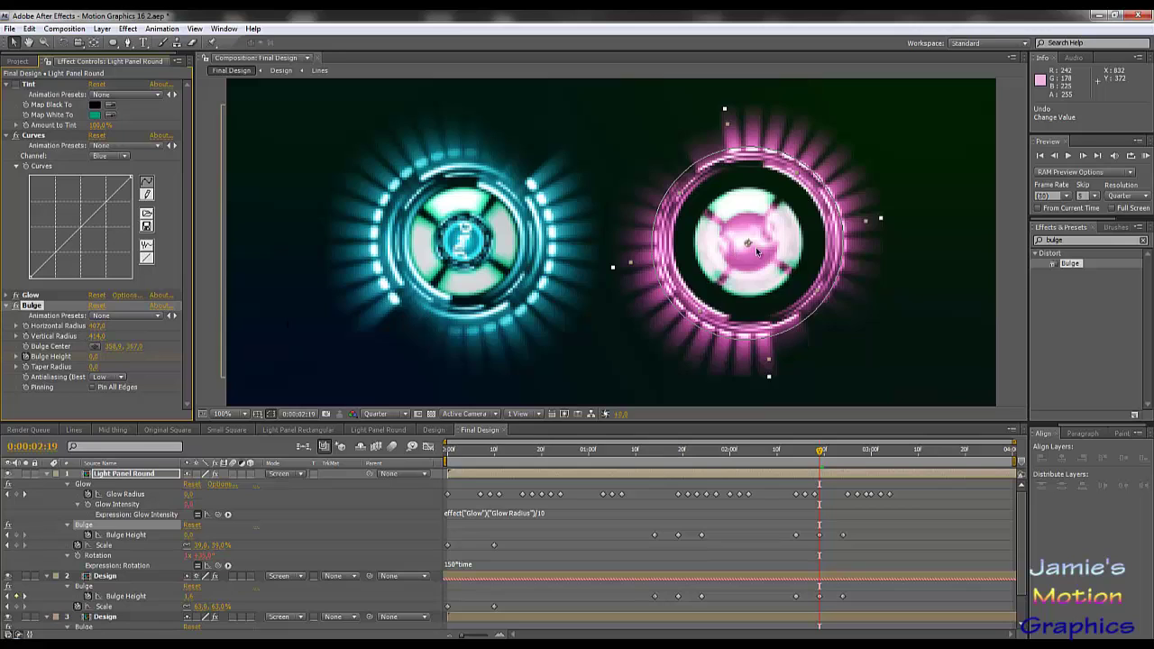
drag(748, 243, 750, 244)
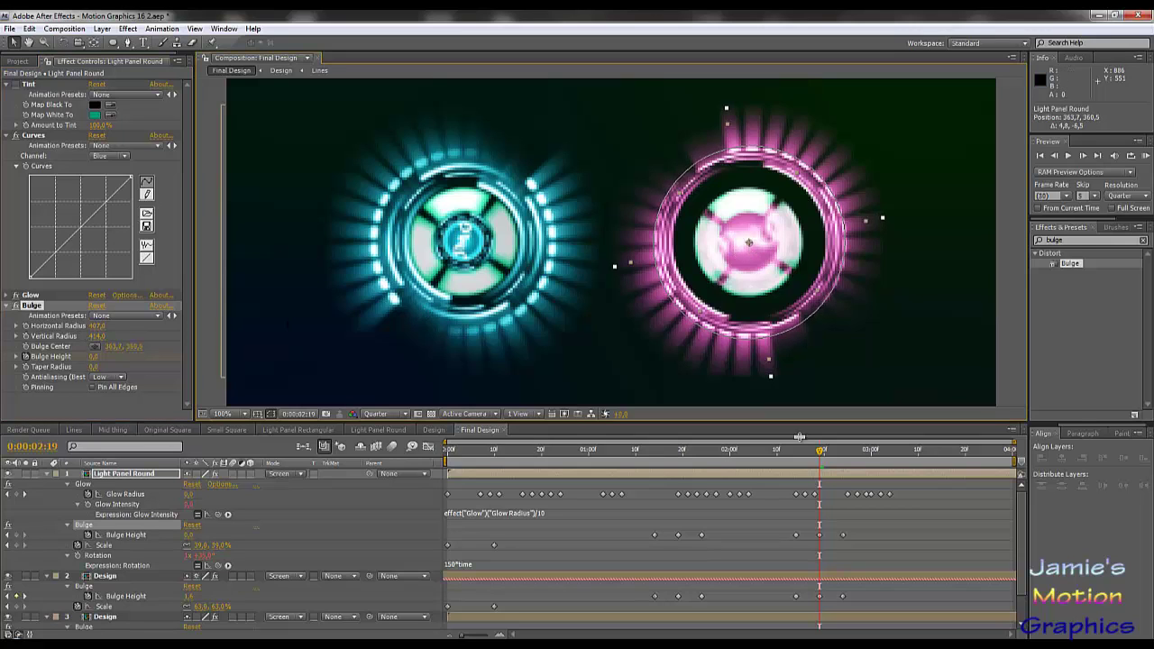
Preview the composition between about 0:00:01:29 and 0:00:03:18 to examine how Light Panel Round's bulge follows the magenta logo.
drag(757, 450, 706, 454)
key(space)
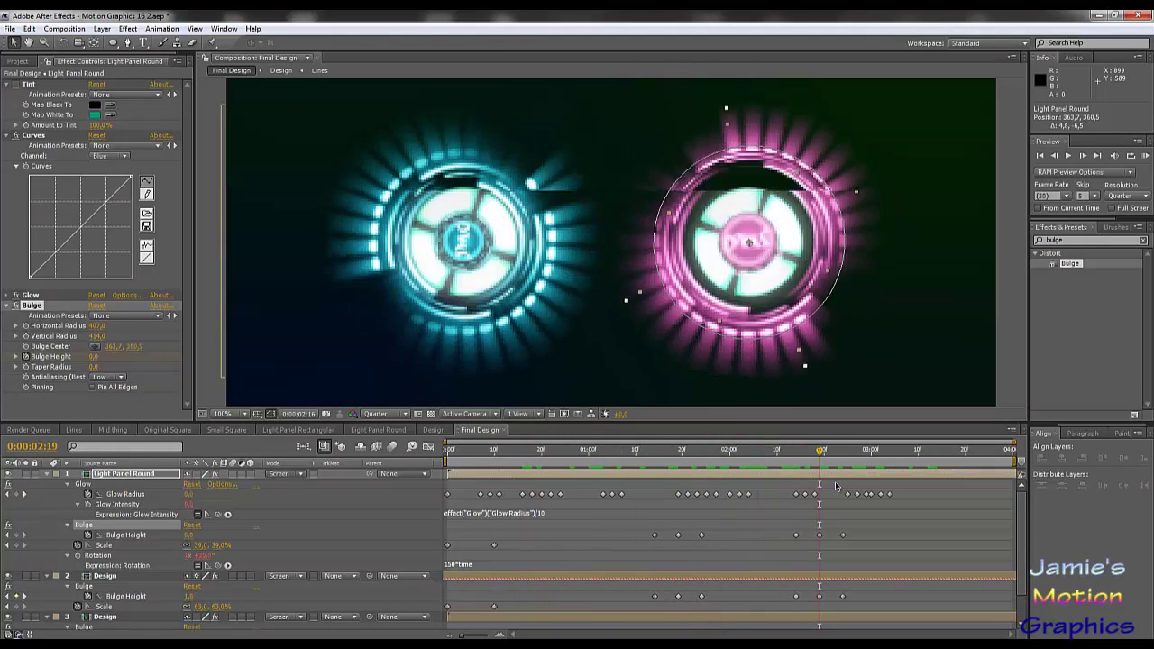
key(space)
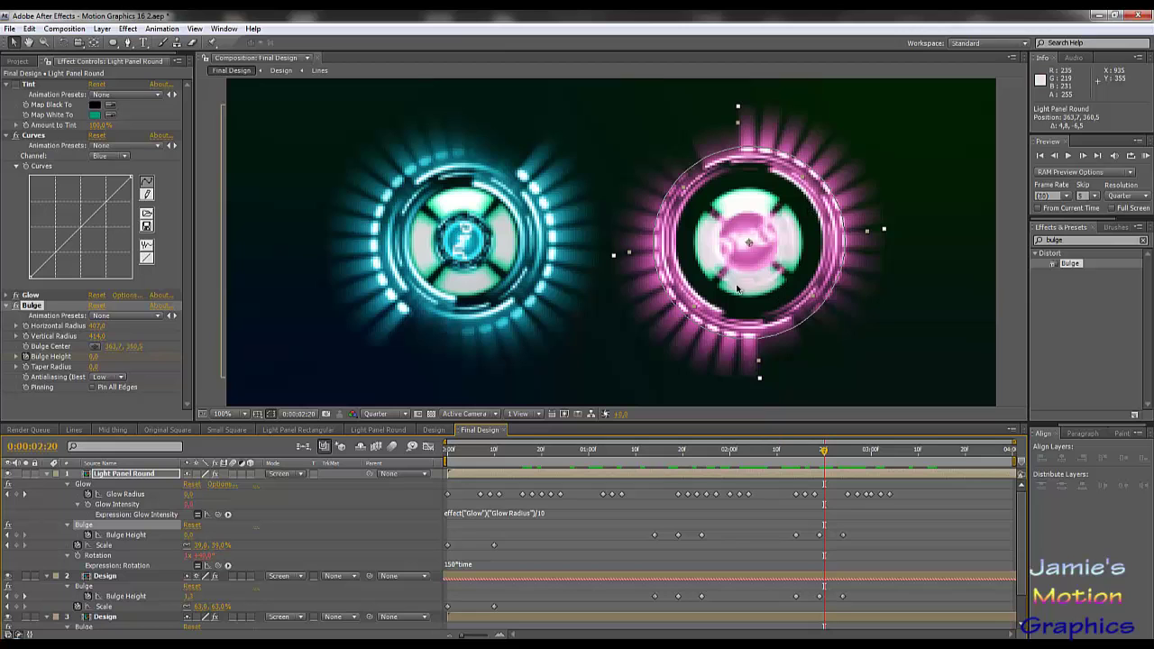
mouse_move(828, 458)
mouse_down()
mouse_move(734, 451)
mouse_move(833, 451)
mouse_up()
key(space)
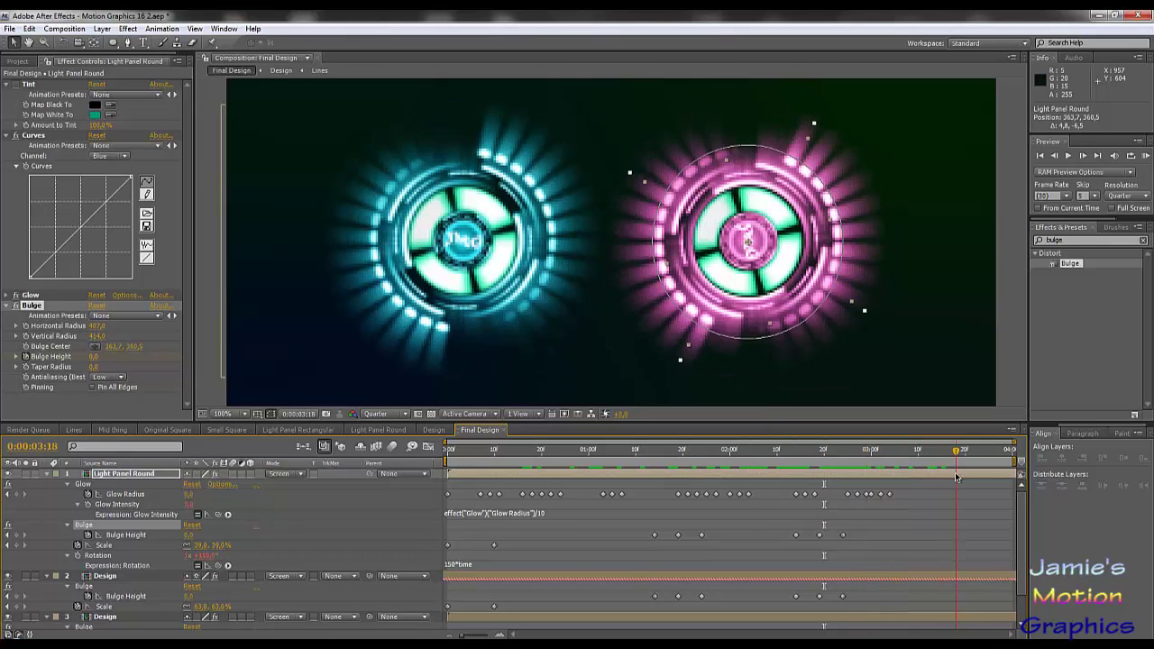
key(Page_Up)
key(Page_Up)
key(Page_Up)
key(Page_Up)
key(Page_Up)
key(Page_Up)
key(Page_Up)
key(Page_Up)
key(Page_Up)
key(Page_Up)
key(Page_Up)
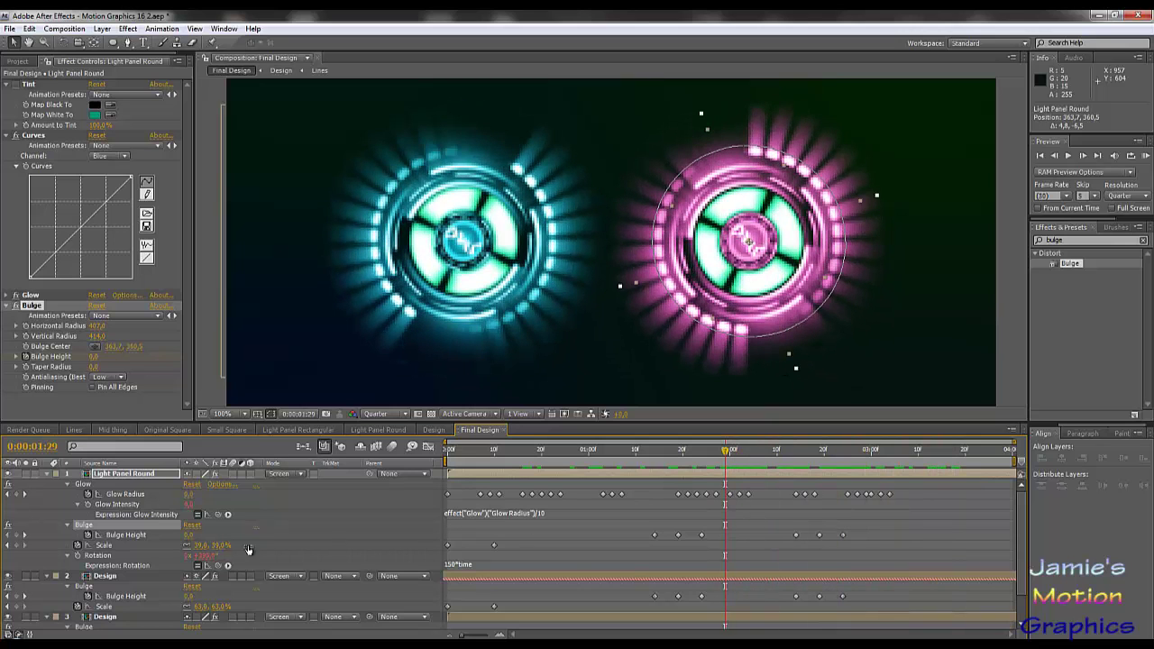
At 0:00:01:19, set the Bulge Height keyframe on Light Panel Round to -1.0.
click(119, 479)
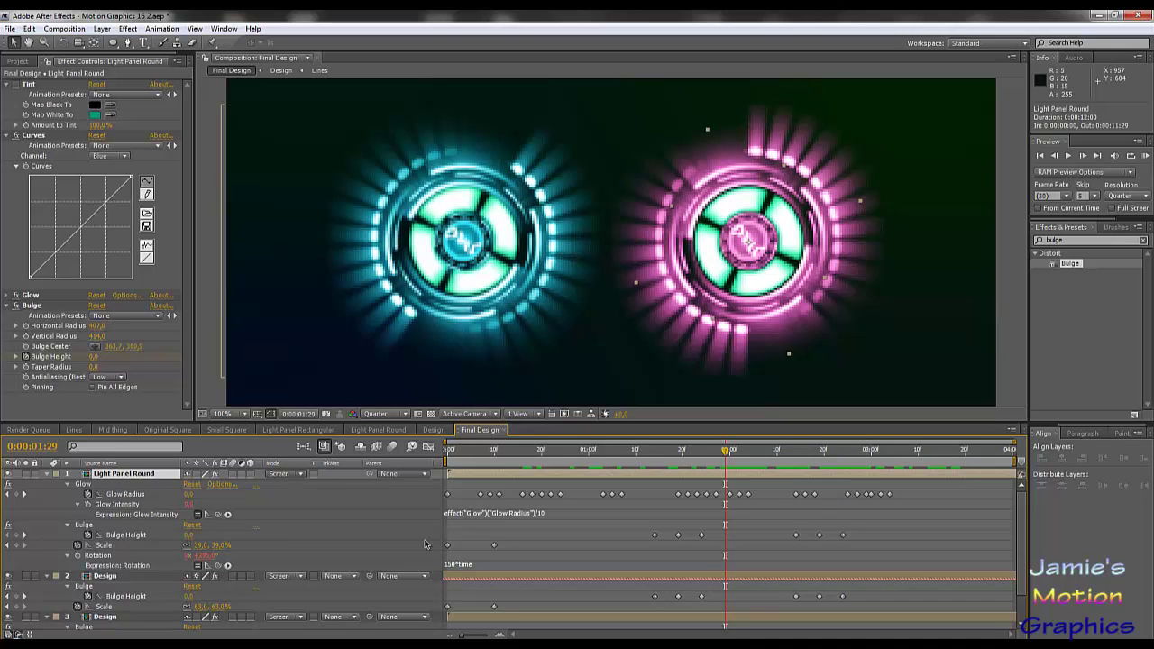
click(683, 451)
click(680, 453)
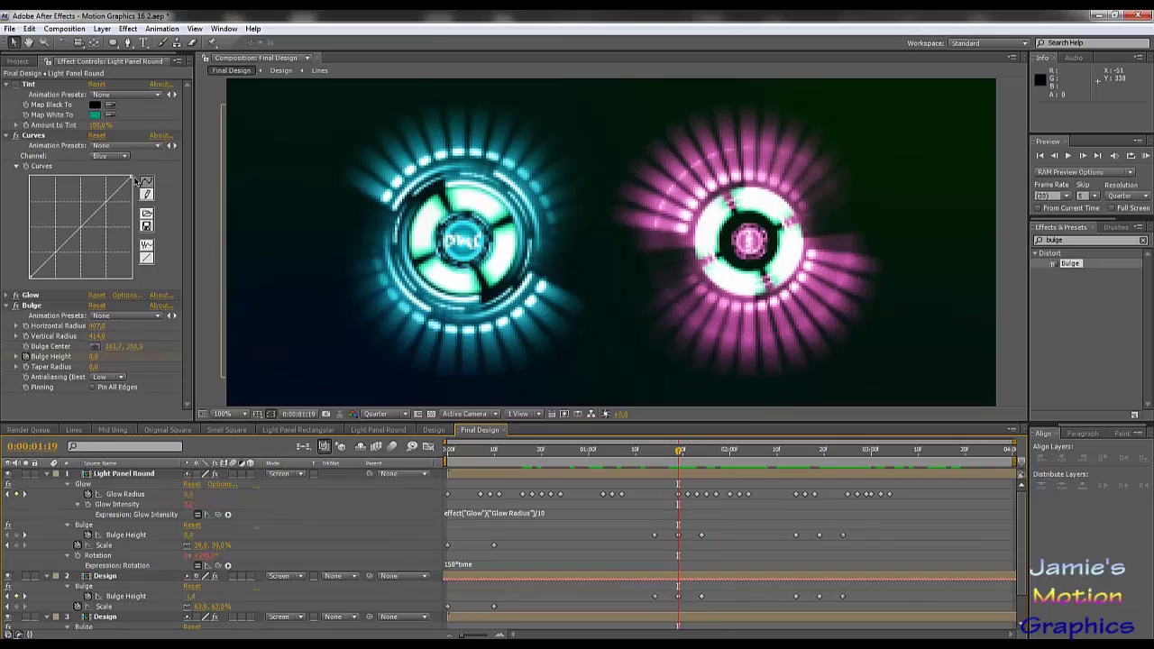
click(95, 357)
key(Return)
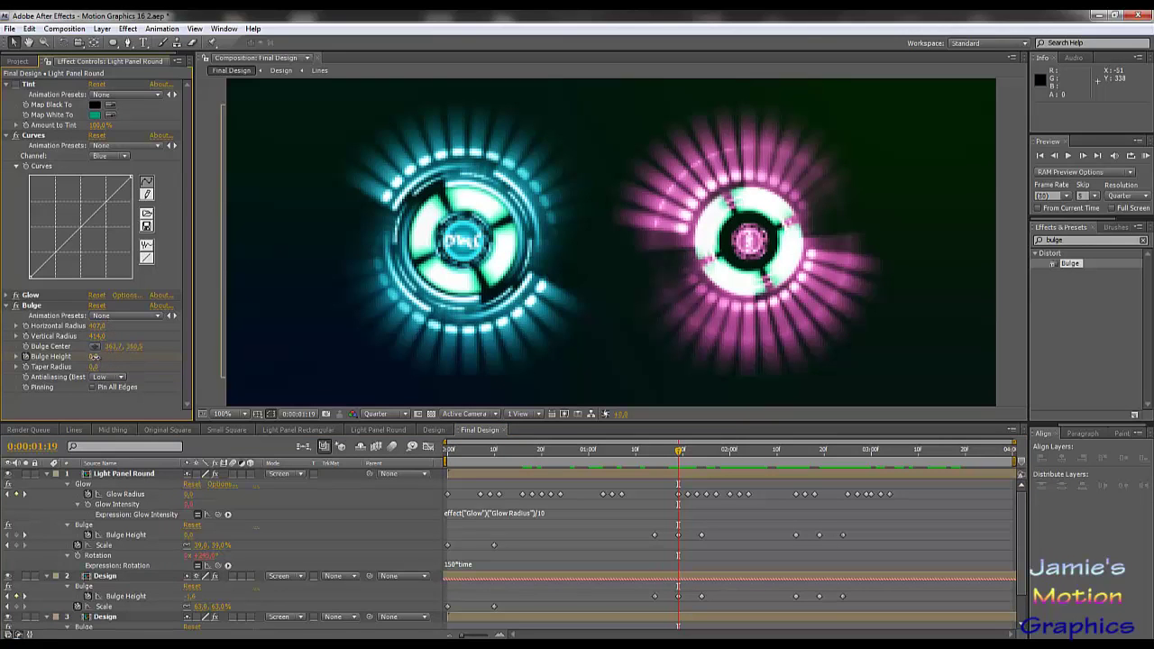
click(20, 356)
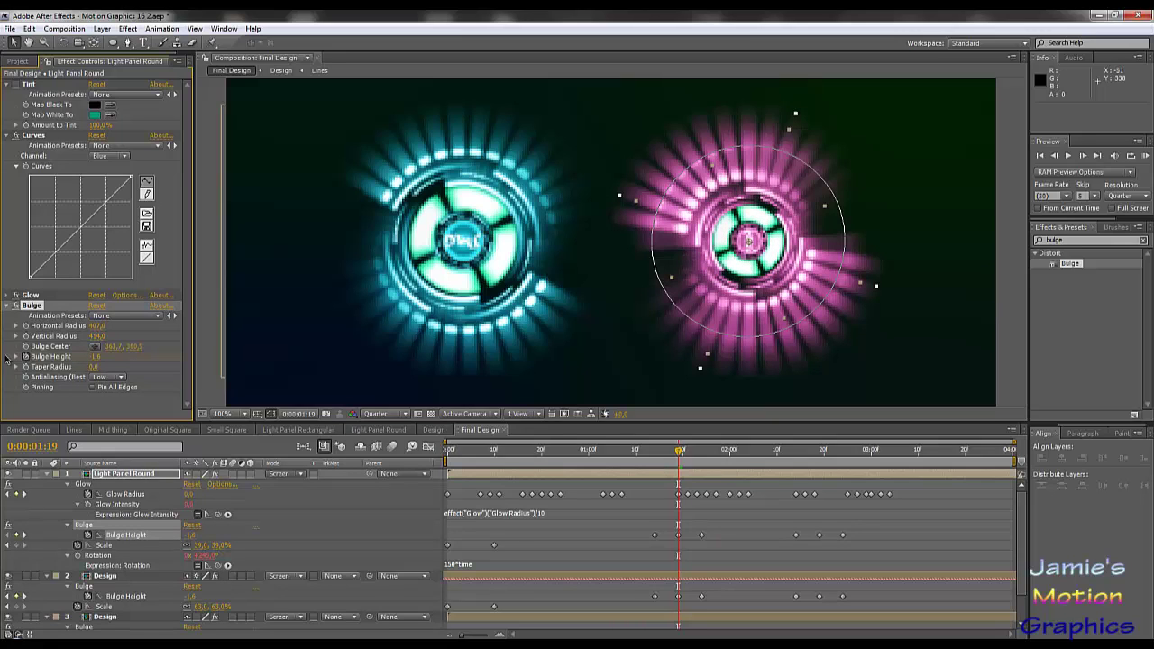
drag(96, 358, 83, 357)
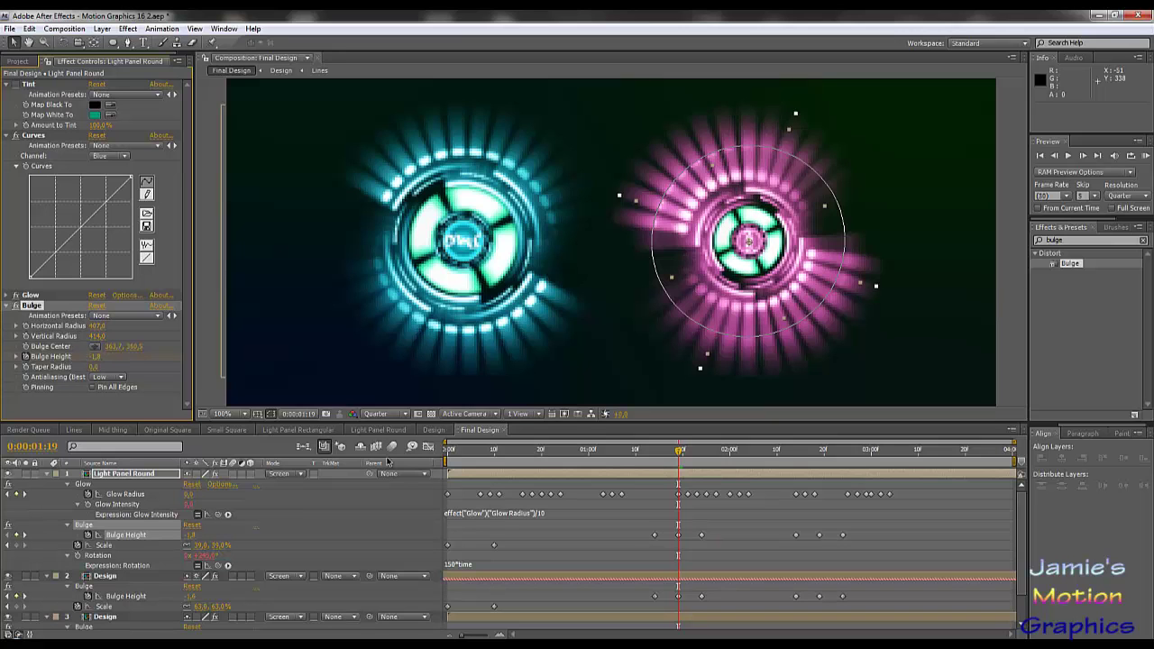
At 0:00:02:19, set Light Panel Round's Bulge Height keyframe to 1.0 and check the pulse near 0:00:01:16.
drag(680, 458, 820, 465)
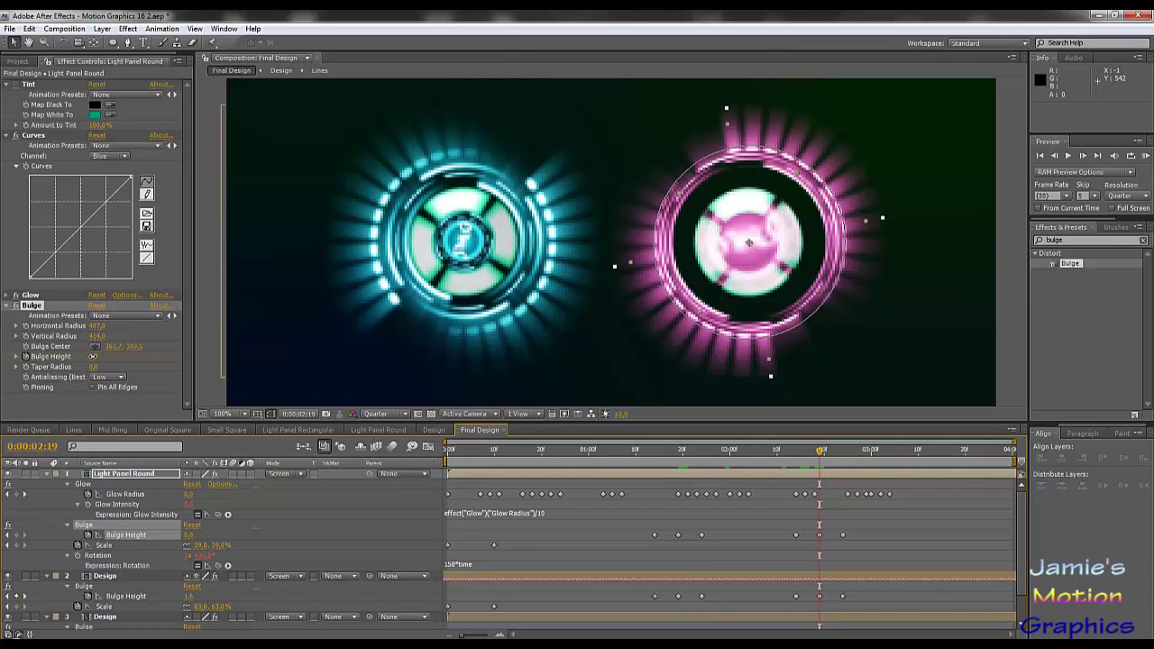
drag(107, 356, 195, 358)
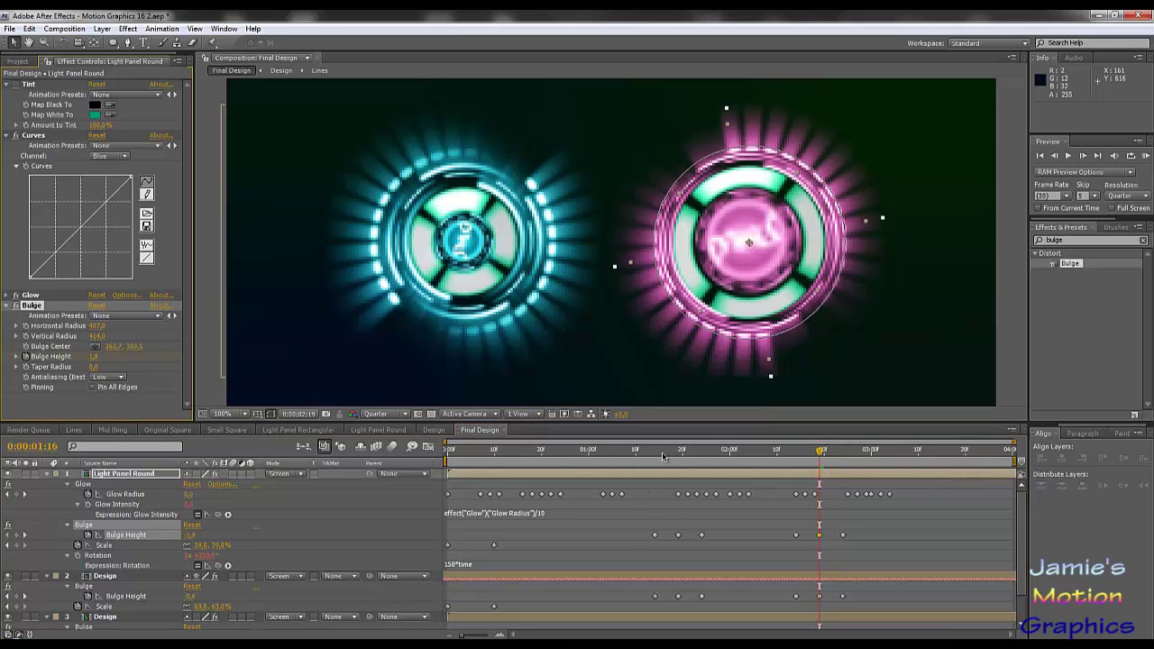
key(KP_0)
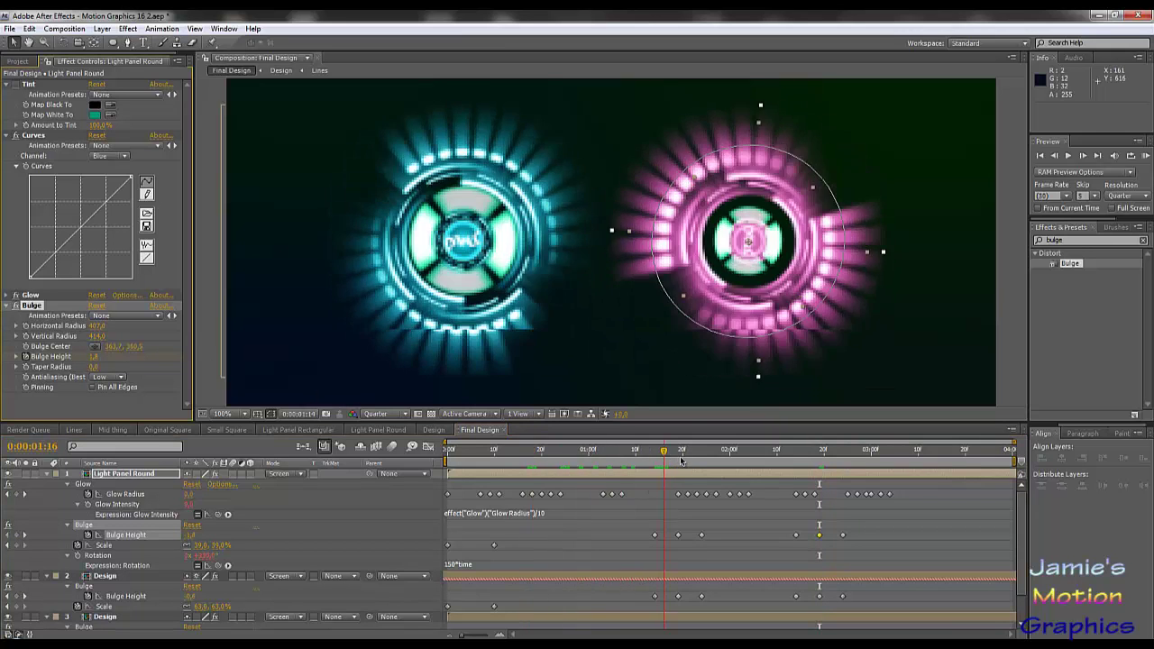
Go to 0:00:01:14 and select only Light Panel Round's first Bulge Height keyframe.
drag(691, 464, 657, 487)
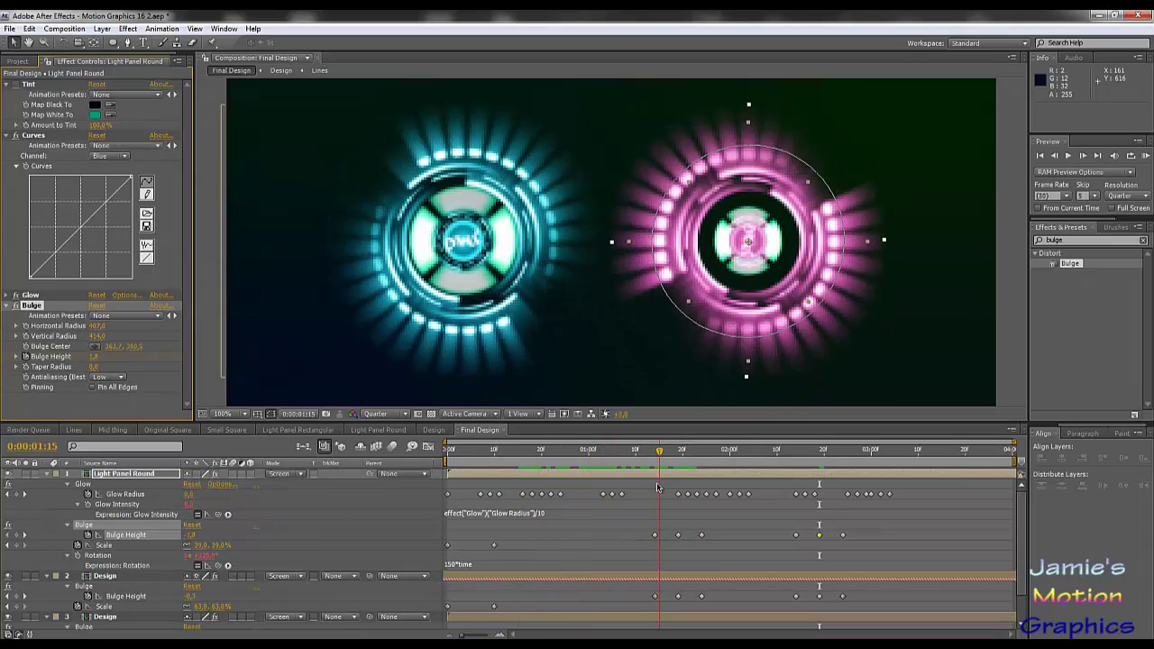
click(293, 547)
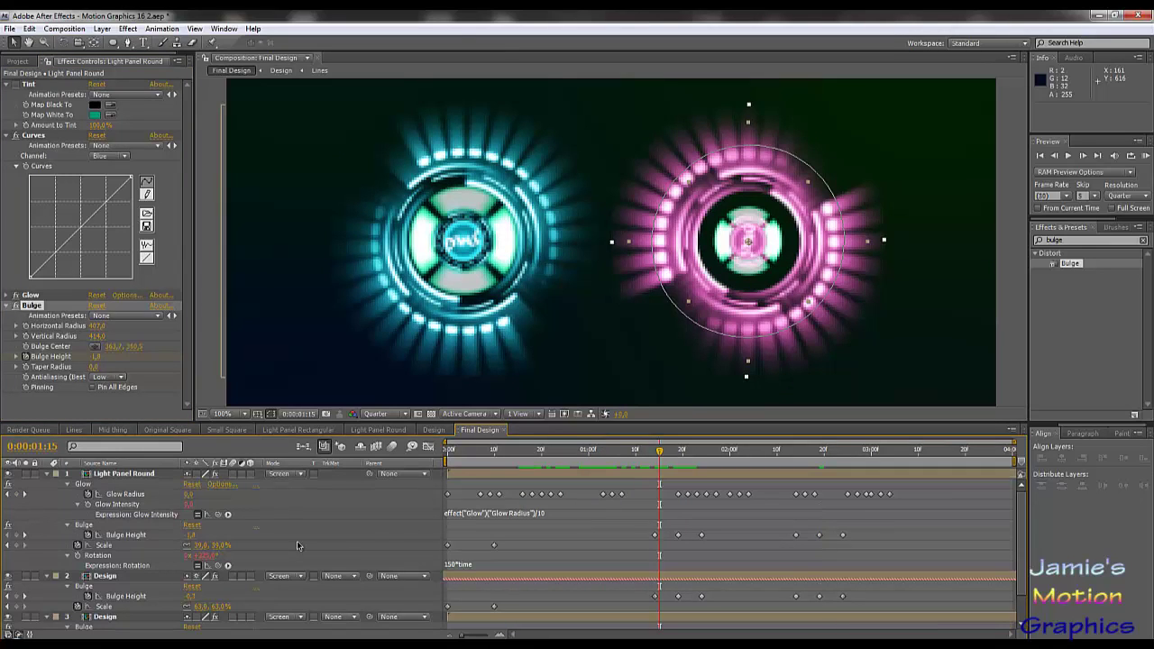
click(159, 535)
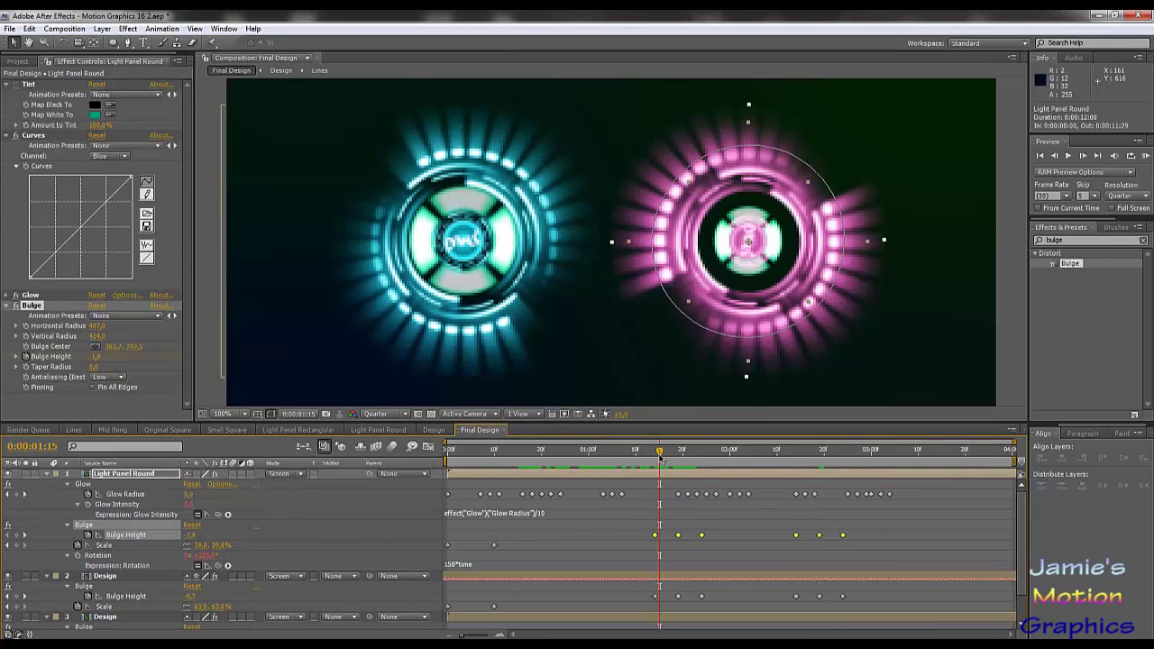
drag(659, 458, 655, 458)
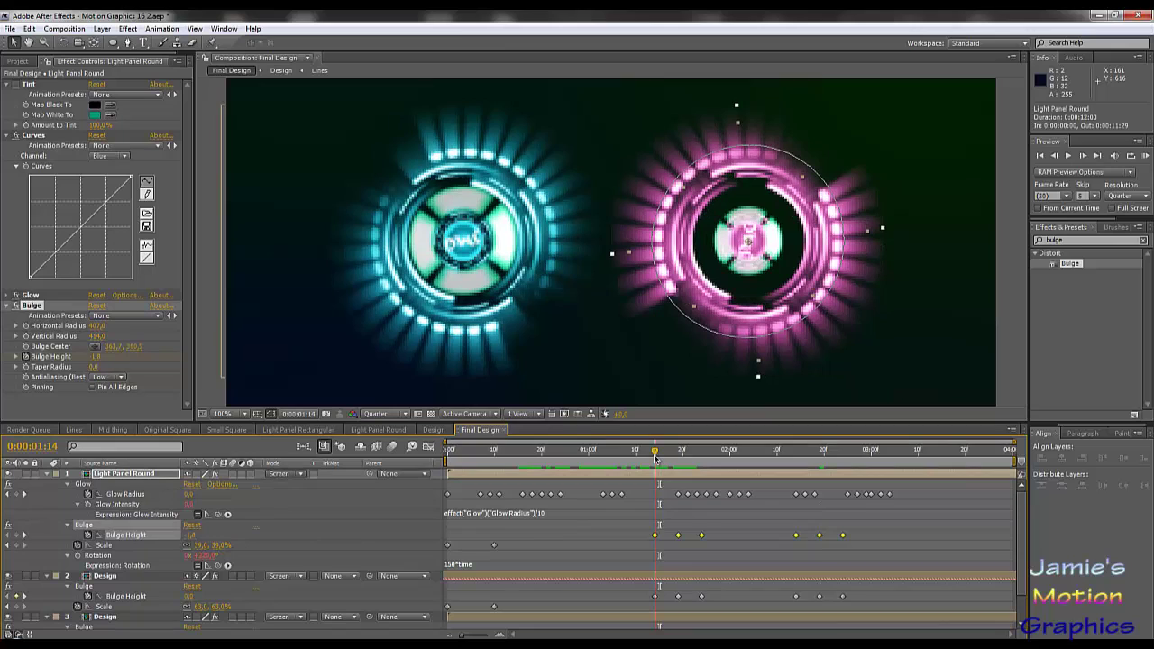
click(635, 548)
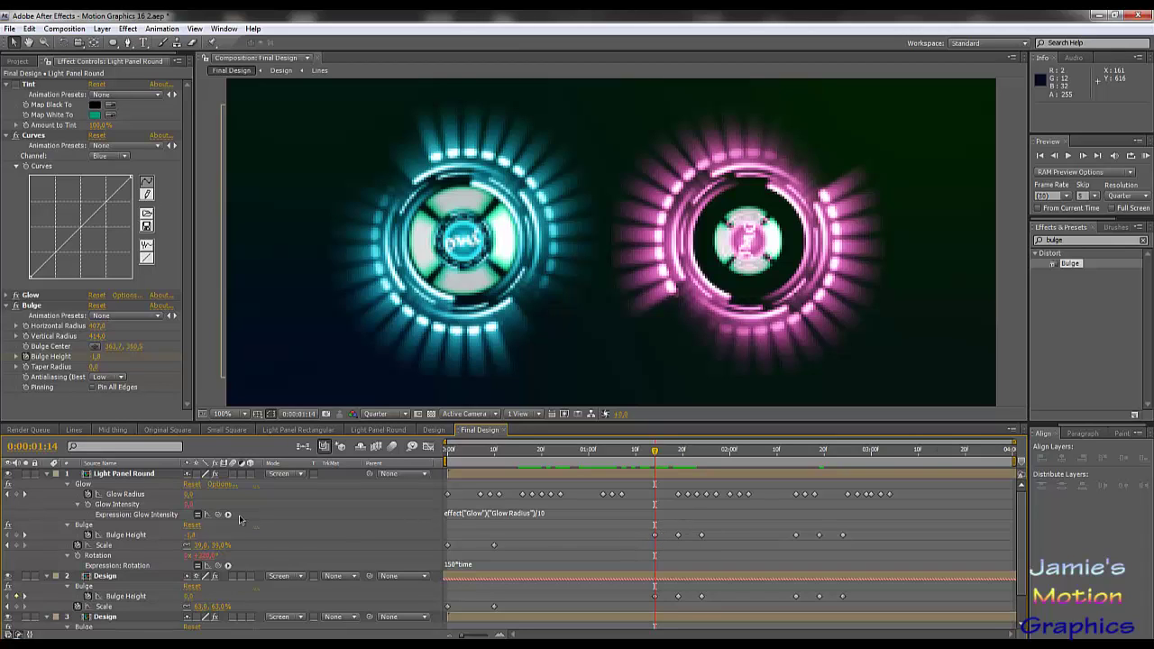
click(131, 538)
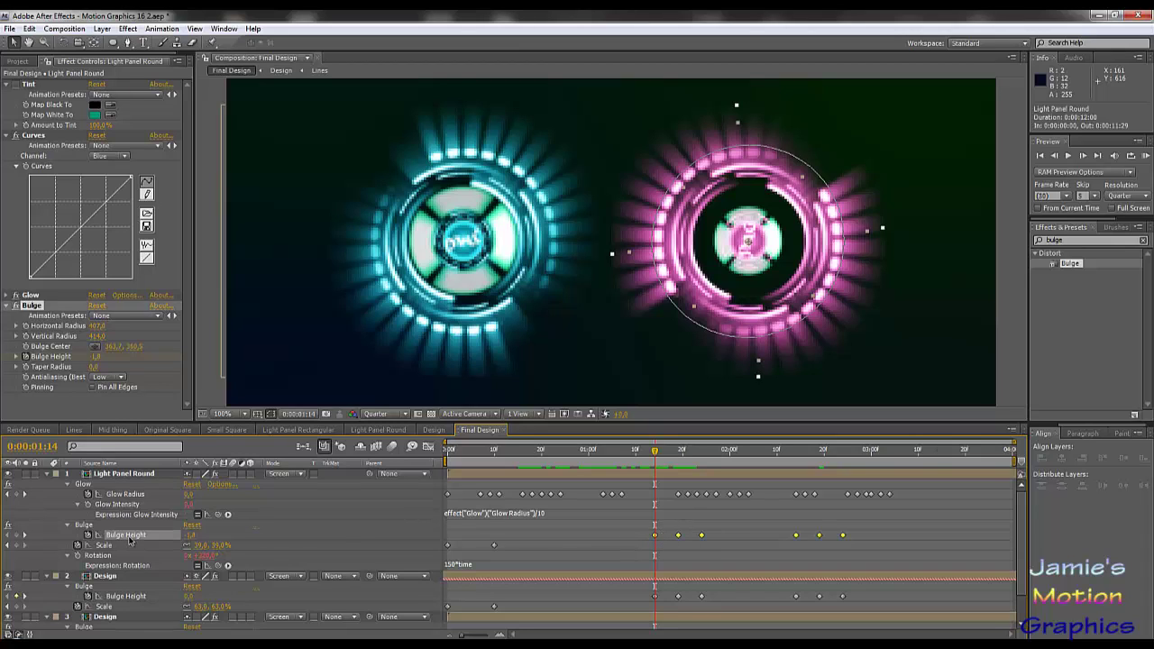
click(656, 541)
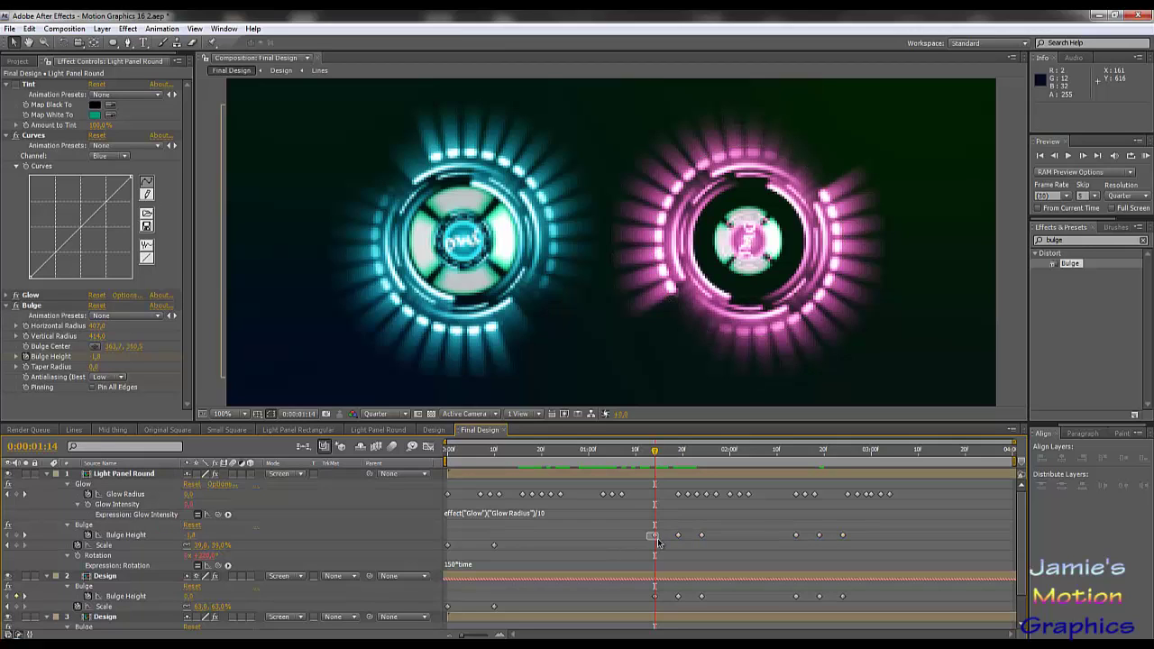